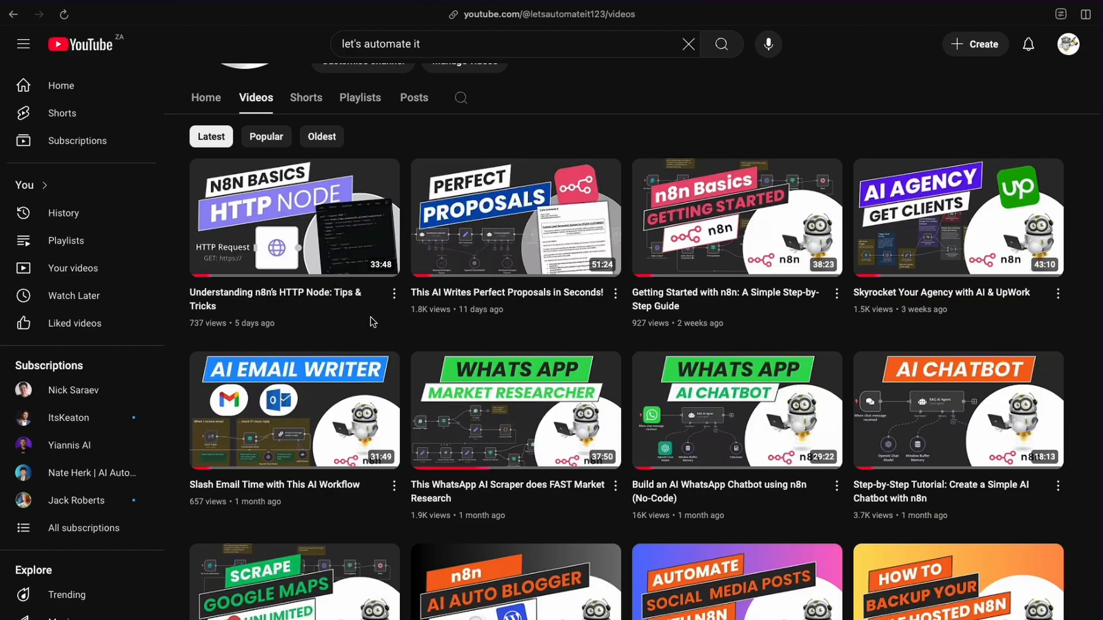
Browse the channel's video list on YouTube.
scroll(509, 341, down, 9)
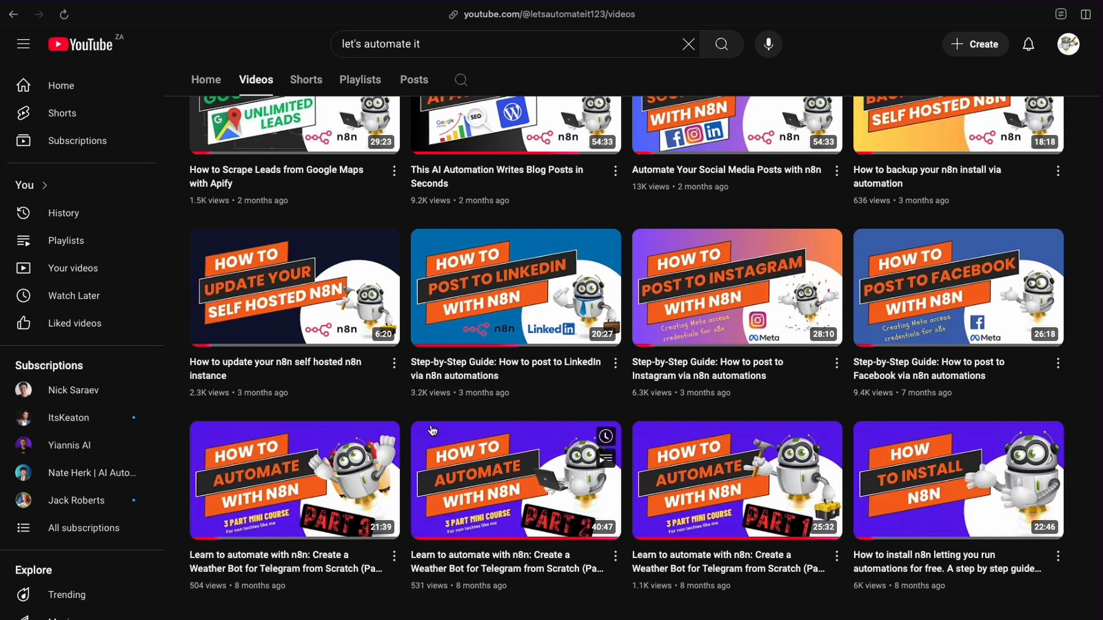
scroll(476, 425, up, 1)
scroll(475, 425, up, 5)
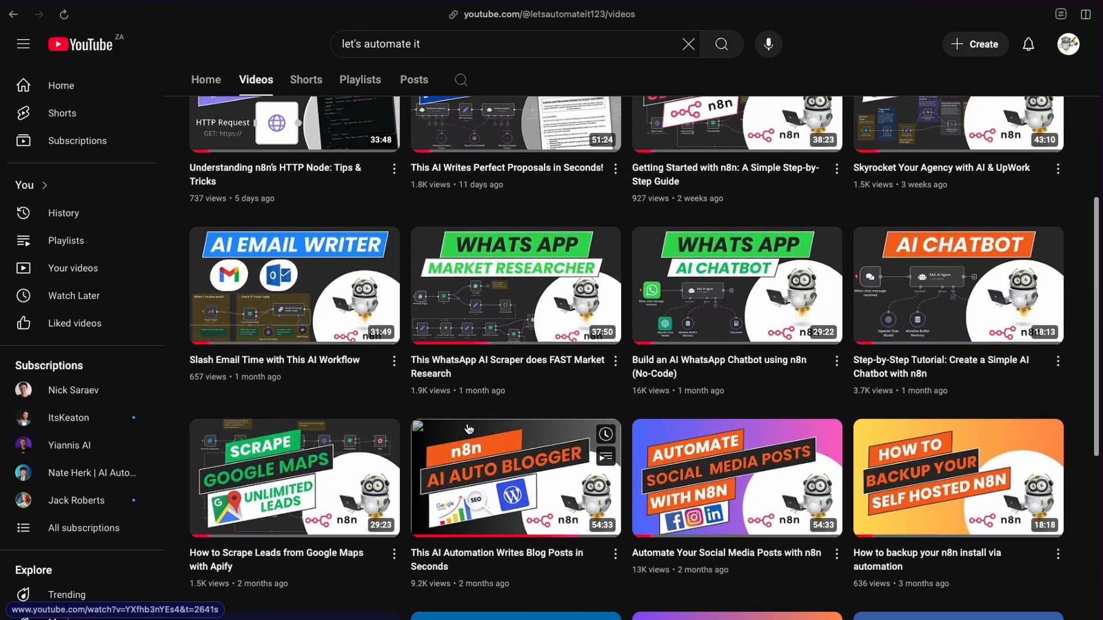
scroll(446, 414, down, 2)
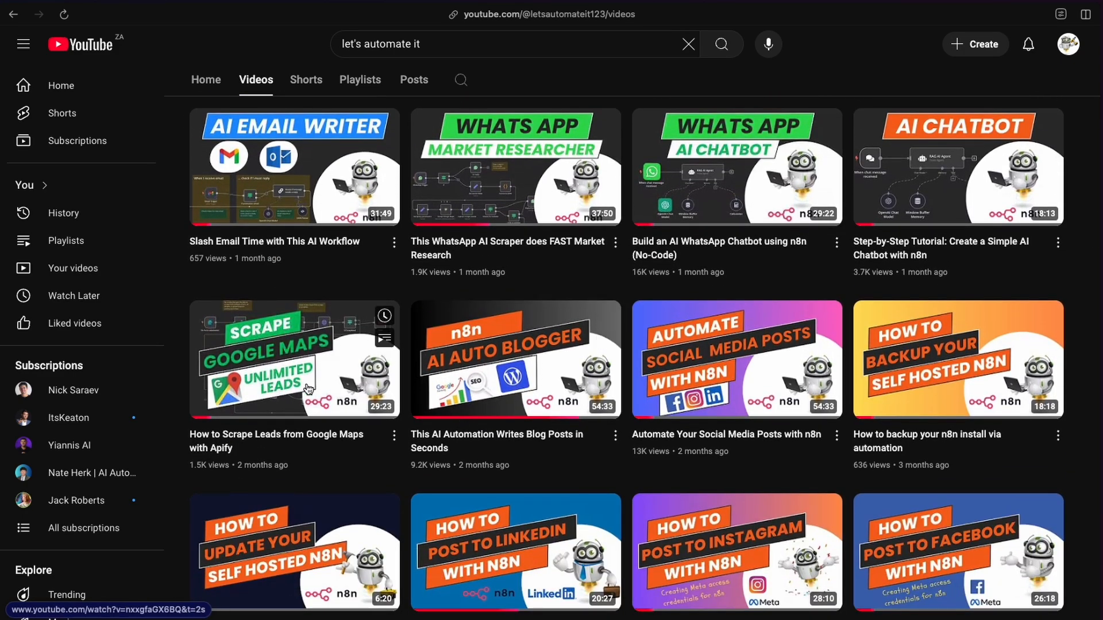
scroll(308, 389, up, 1)
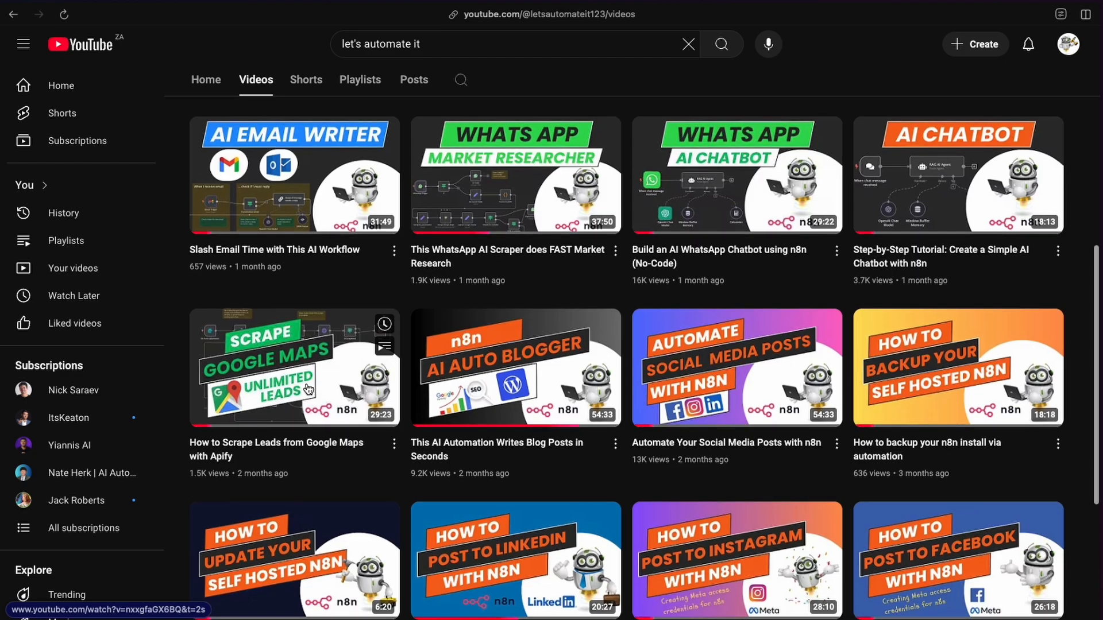
scroll(308, 390, up, 4)
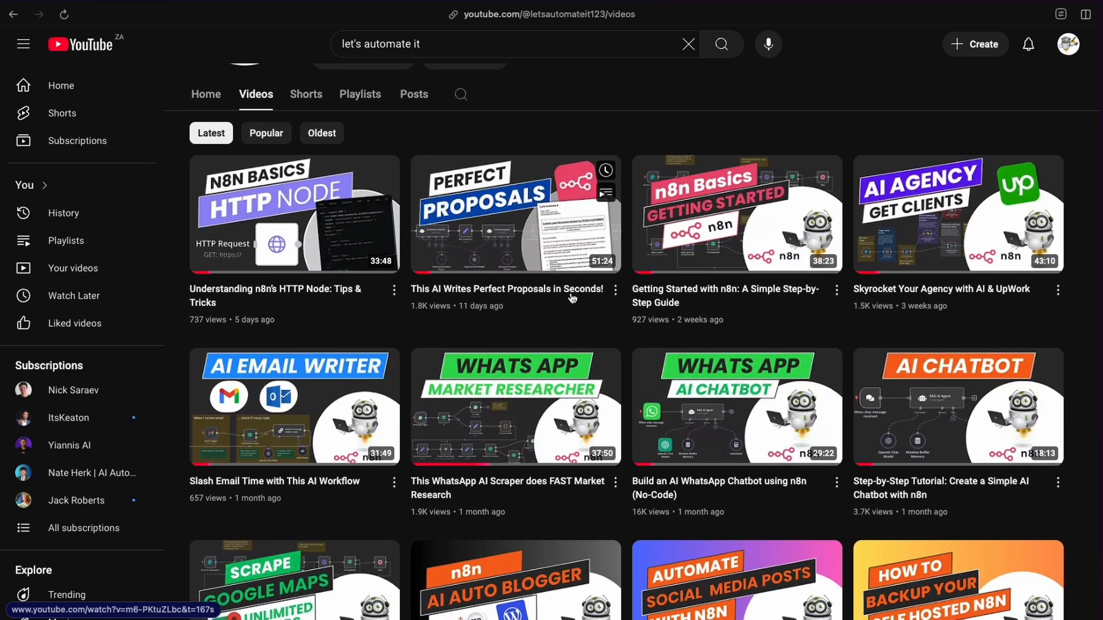
scroll(552, 353, down, 2)
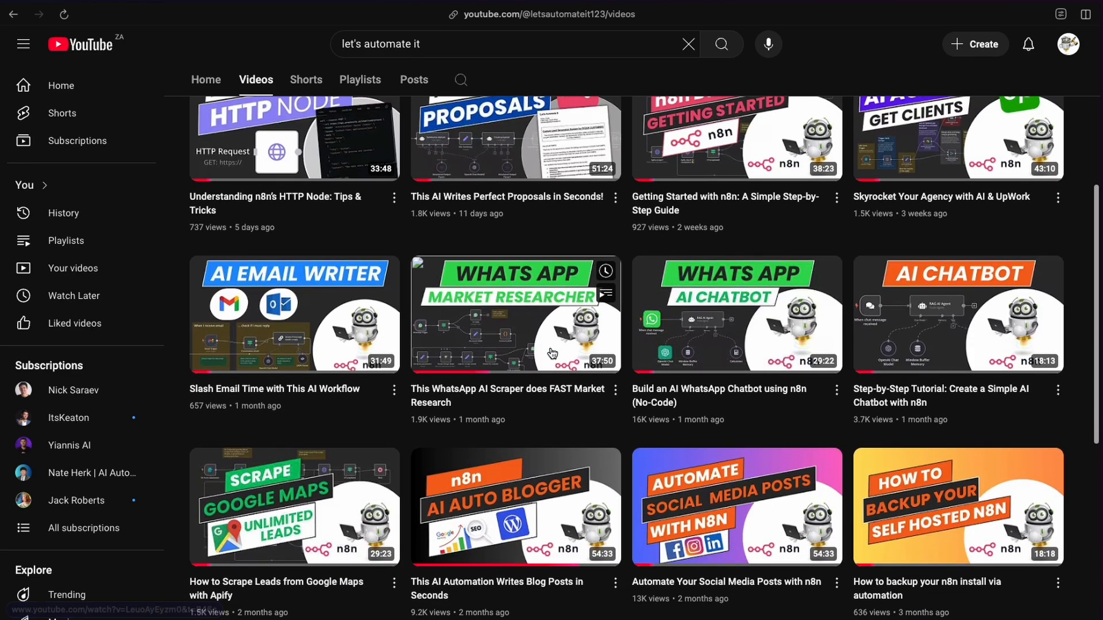
scroll(552, 353, down, 6)
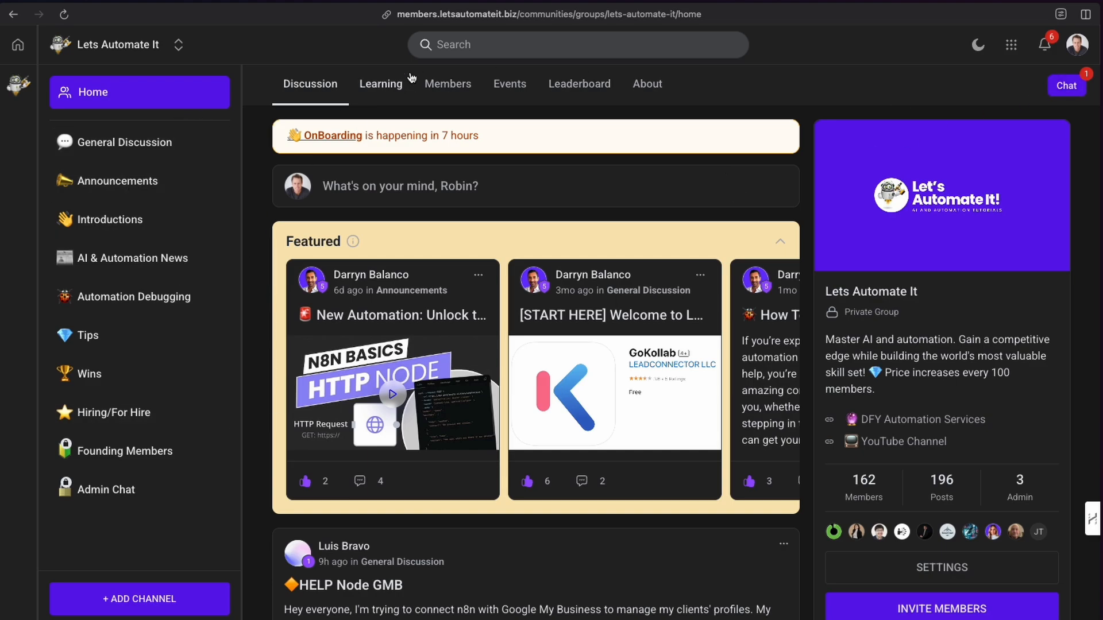
Open the n8n Automations course from the community's Learning section.
click(381, 92)
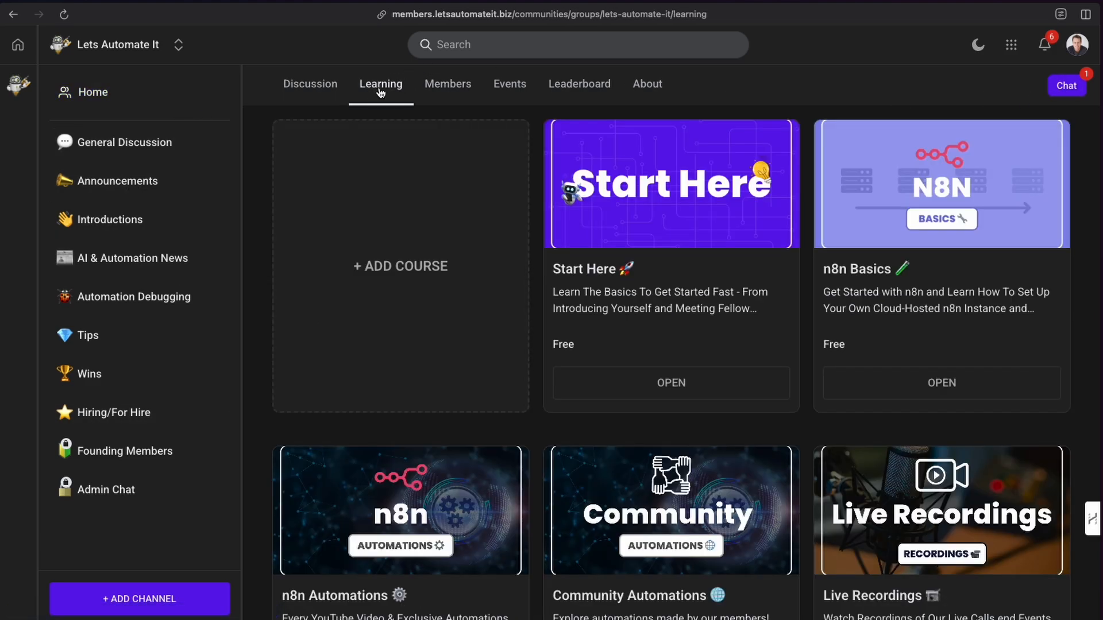
scroll(425, 264, down, 3)
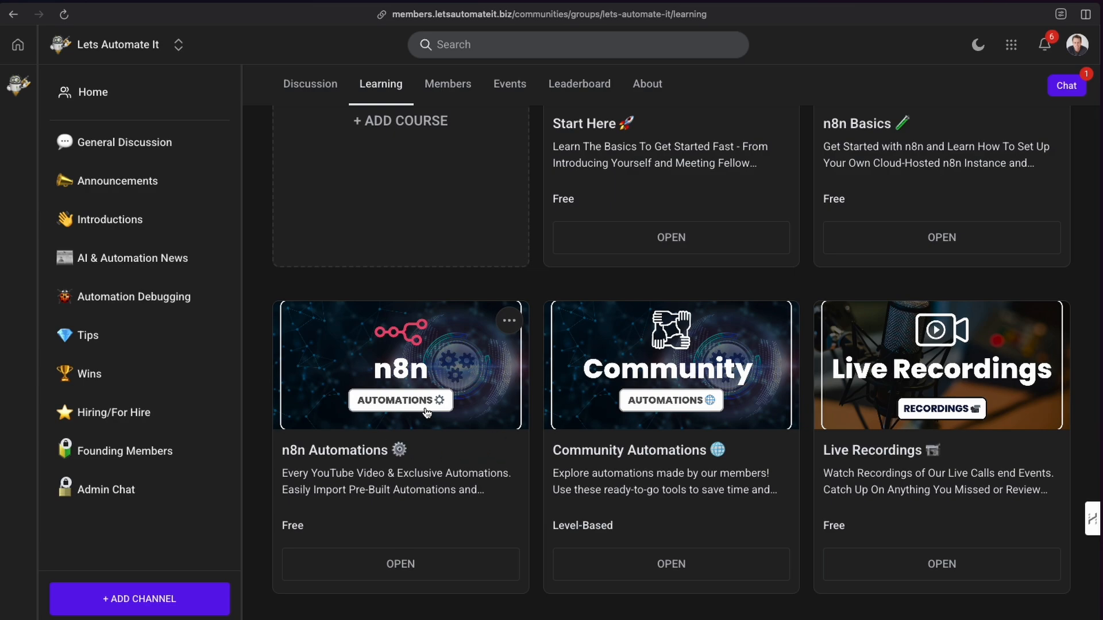
click(397, 563)
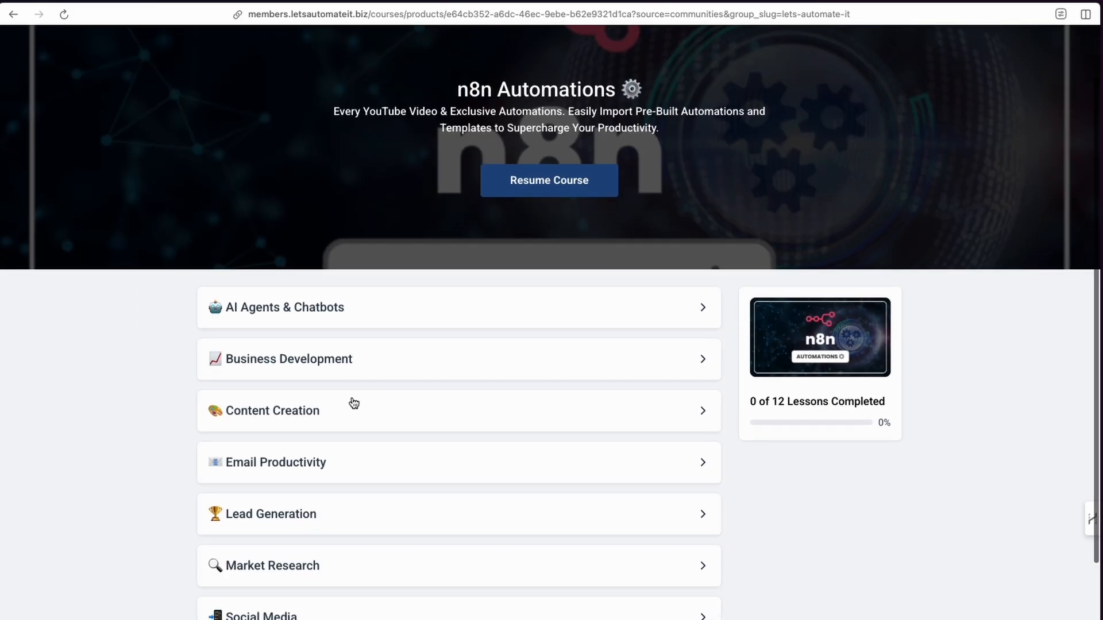
Expand and collapse the Lead Generation category to view its lessons, and return to the community.
scroll(354, 403, down, 1)
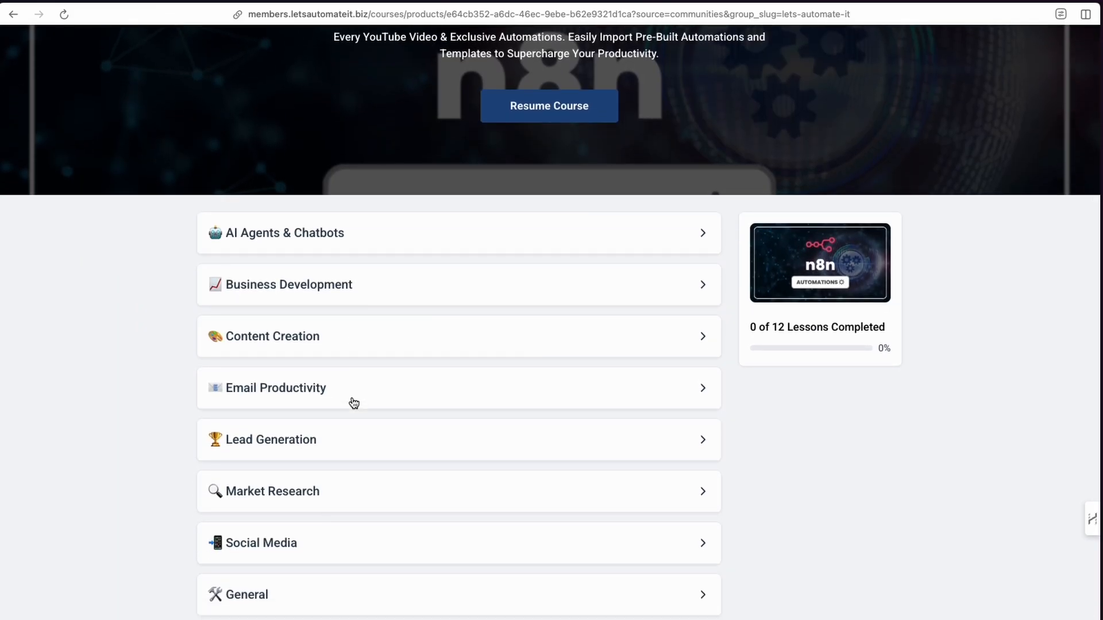
click(340, 444)
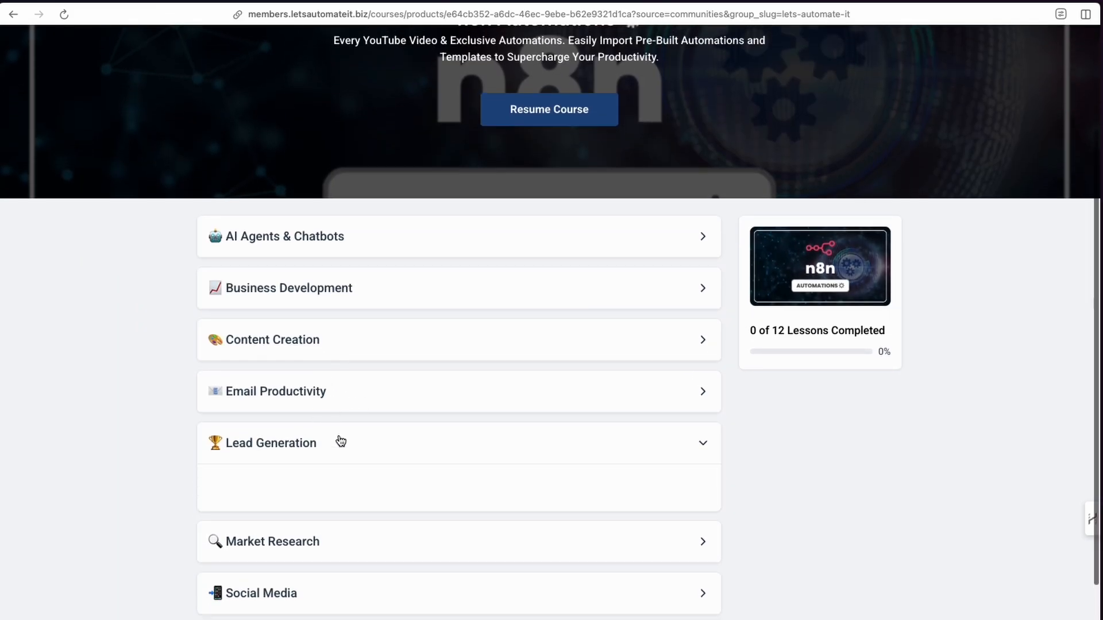
scroll(411, 470, down, 2)
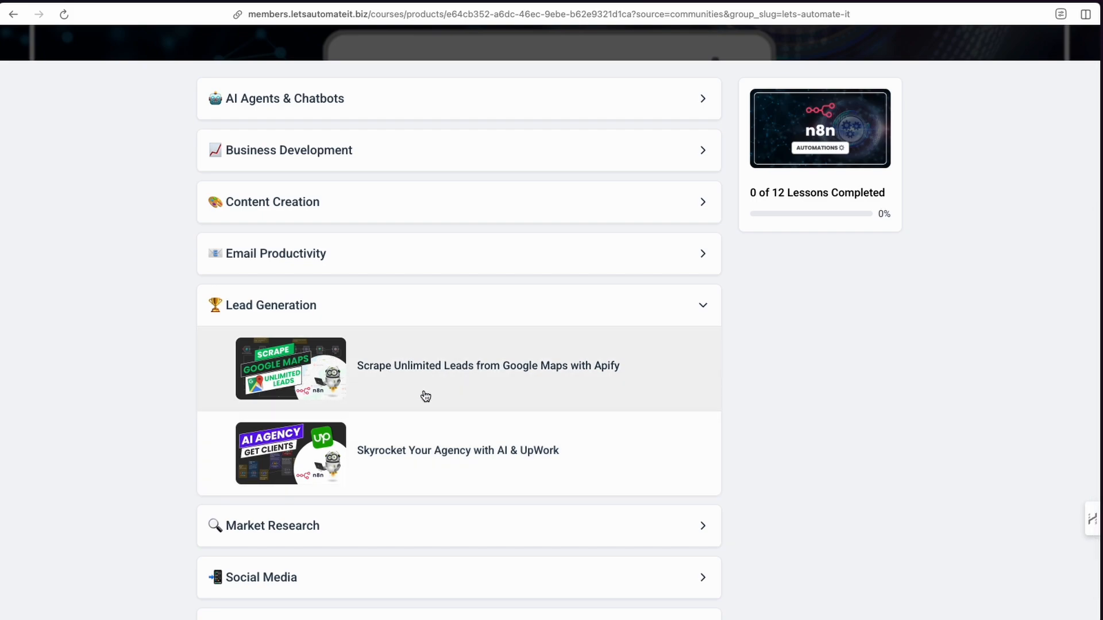
scroll(460, 344, up, 1)
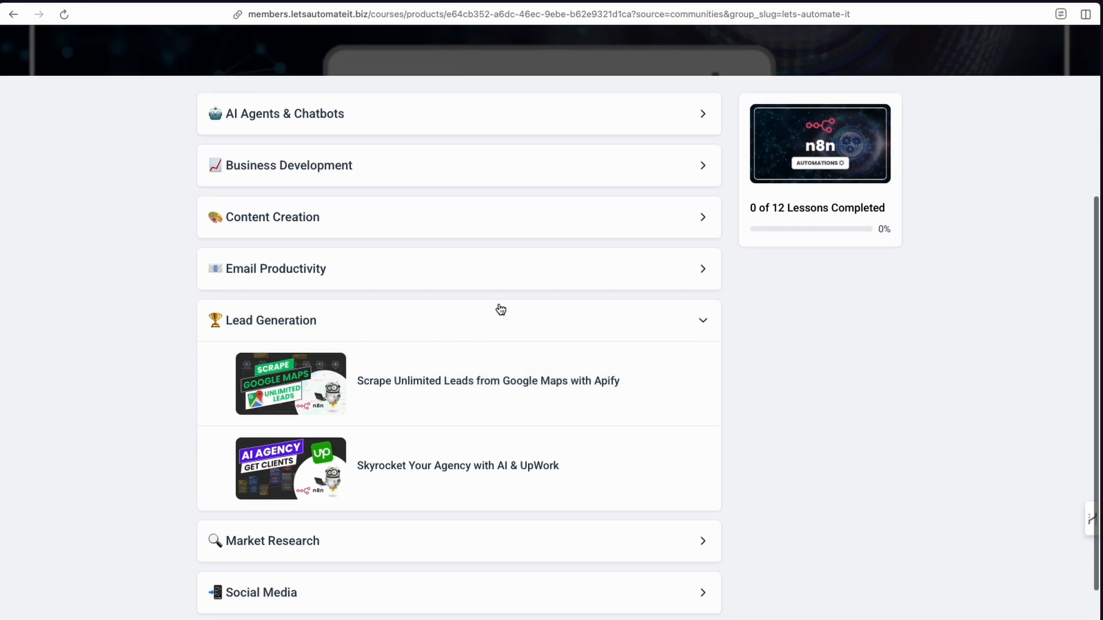
click(699, 319)
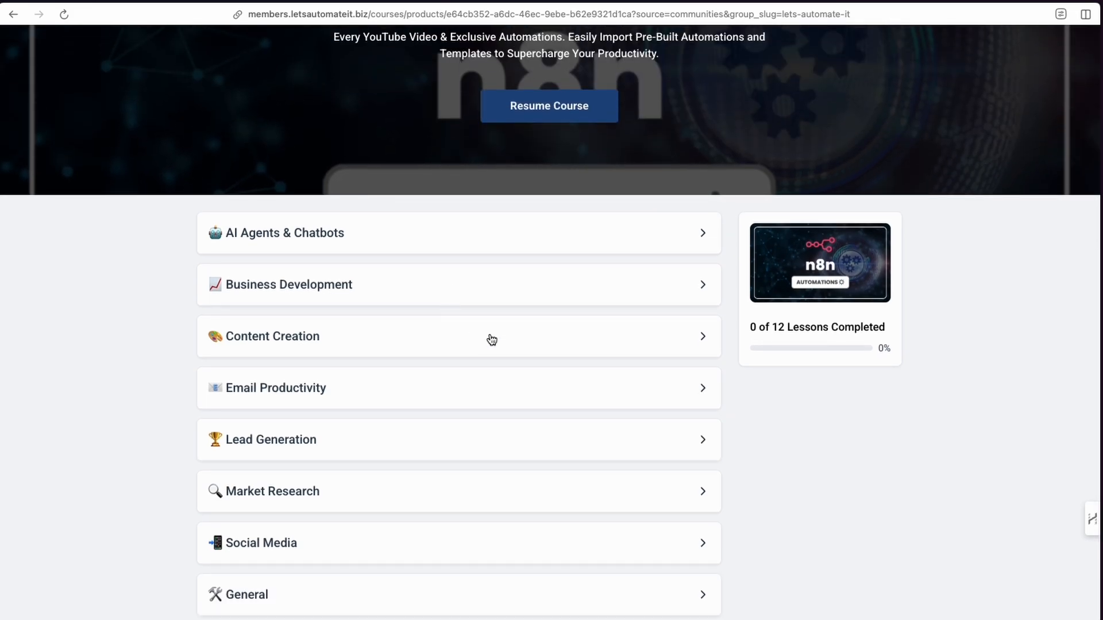
scroll(382, 419, up, 3)
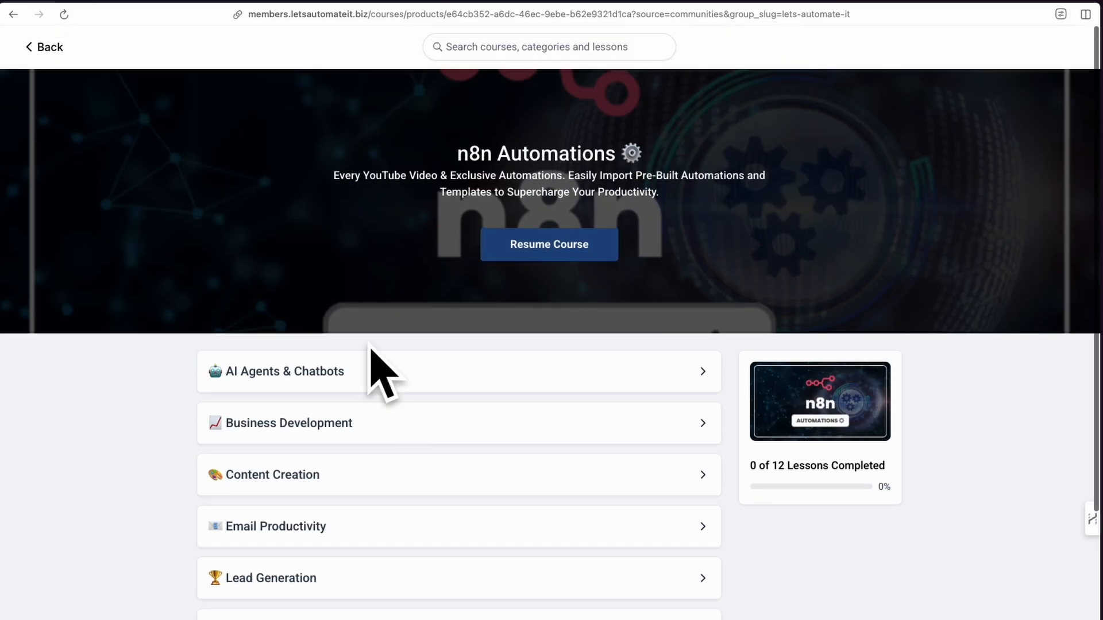
click(50, 47)
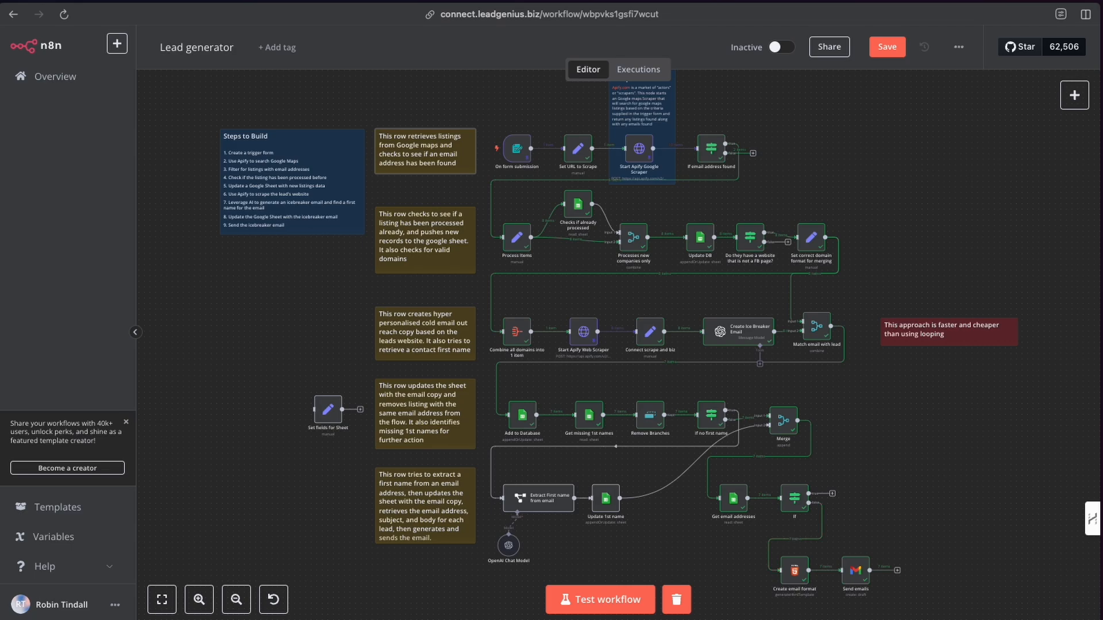
Switch to Gmail and discard all existing drafts.
click(1, 48)
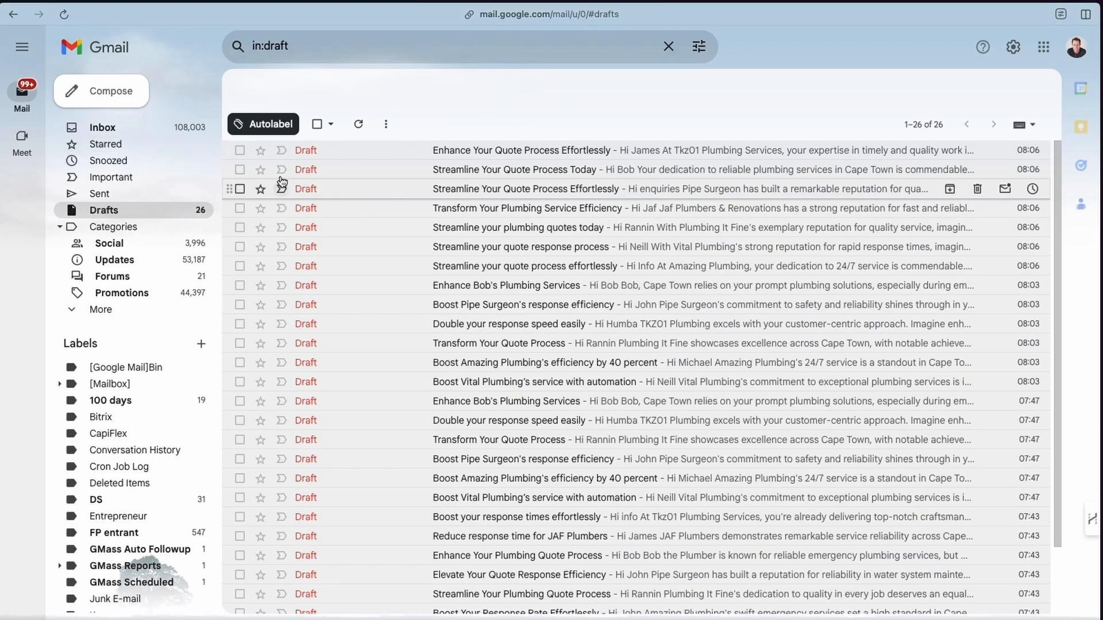
click(316, 124)
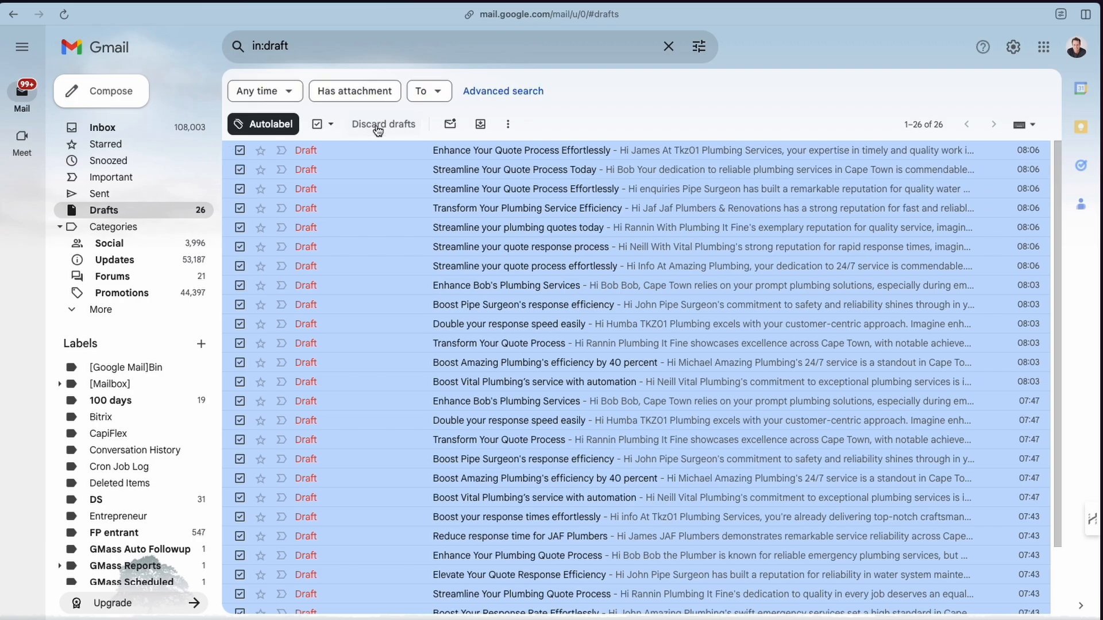
click(378, 124)
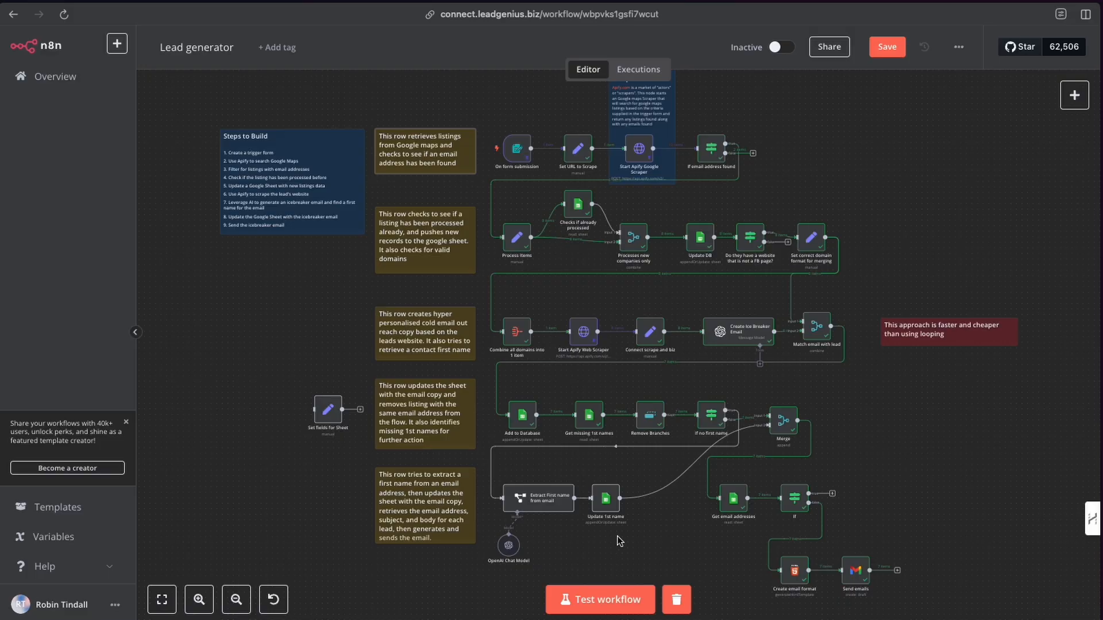
Run a test execution of the whole Lead generator workflow.
click(585, 613)
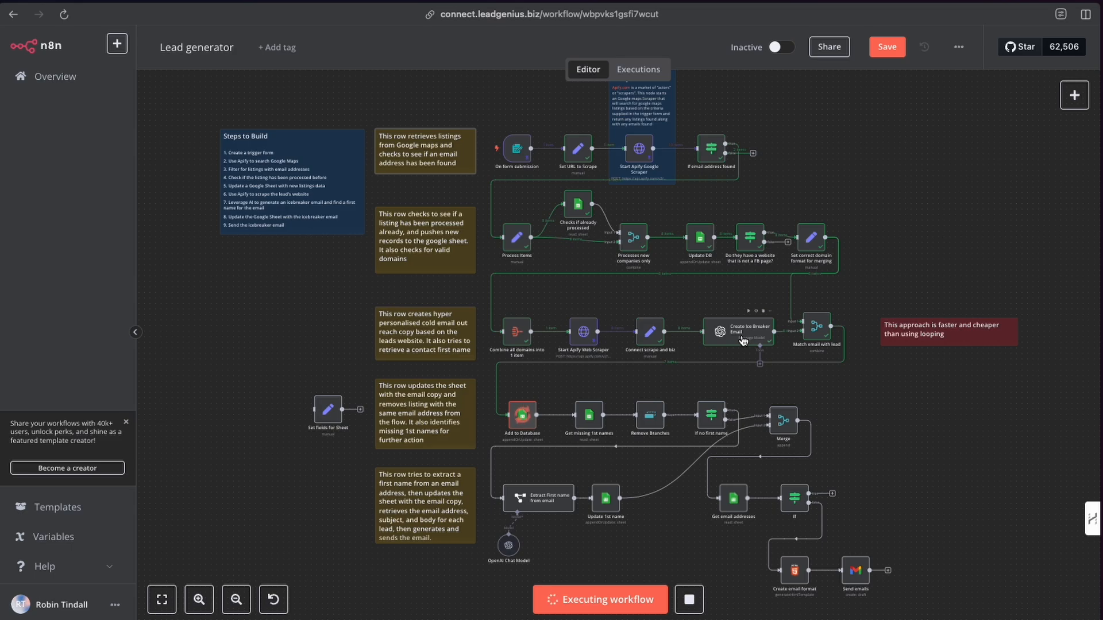
scroll(744, 341, down, 2)
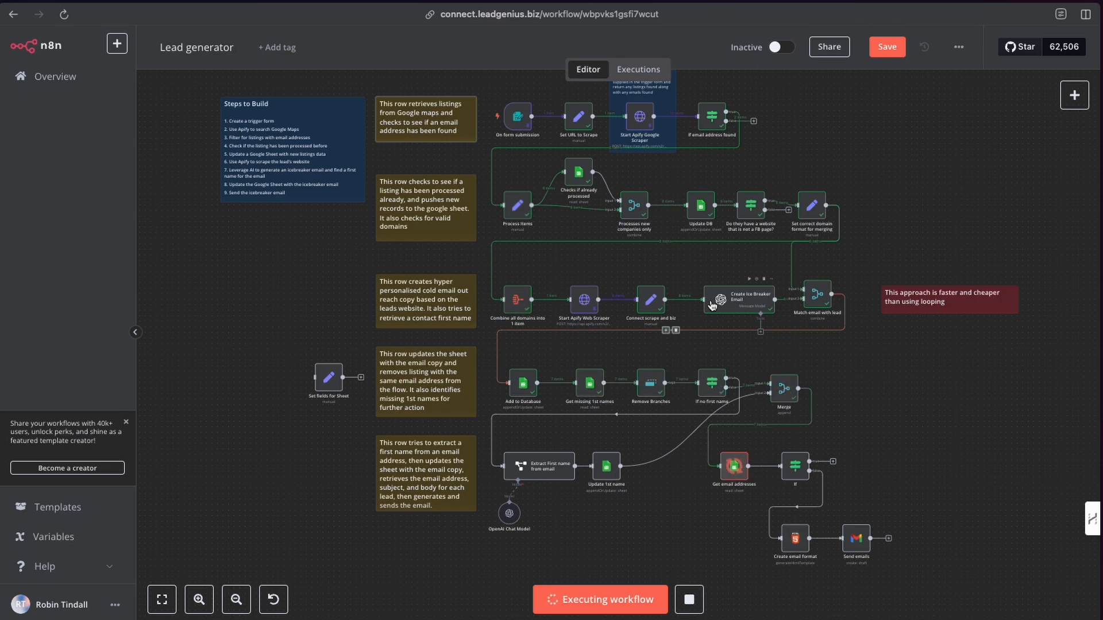
scroll(741, 409, down, 3)
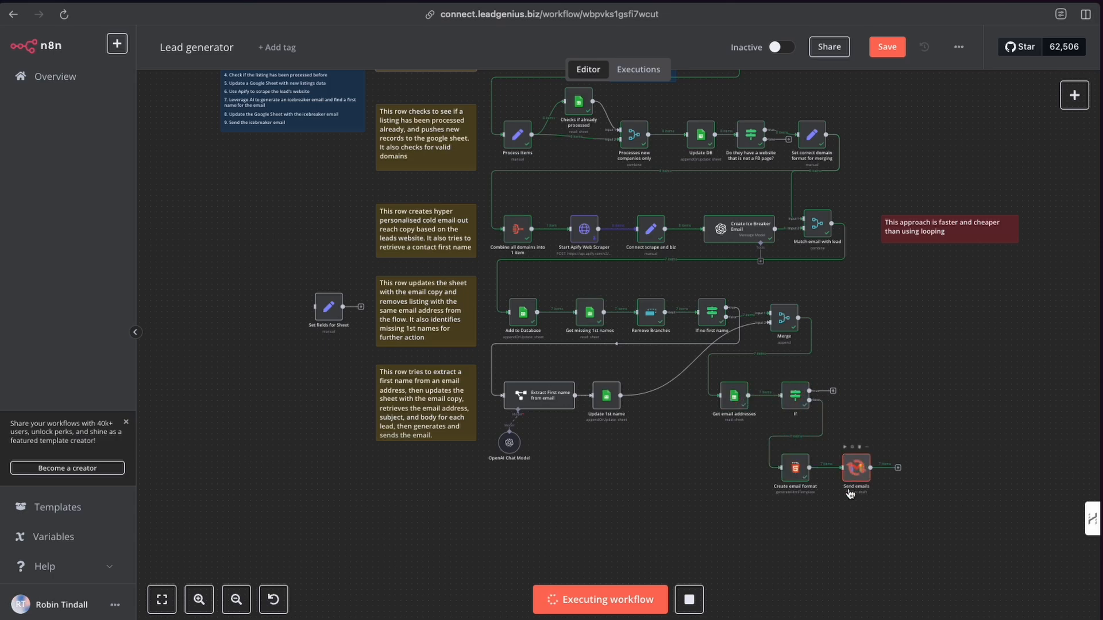
scroll(761, 431, up, 1)
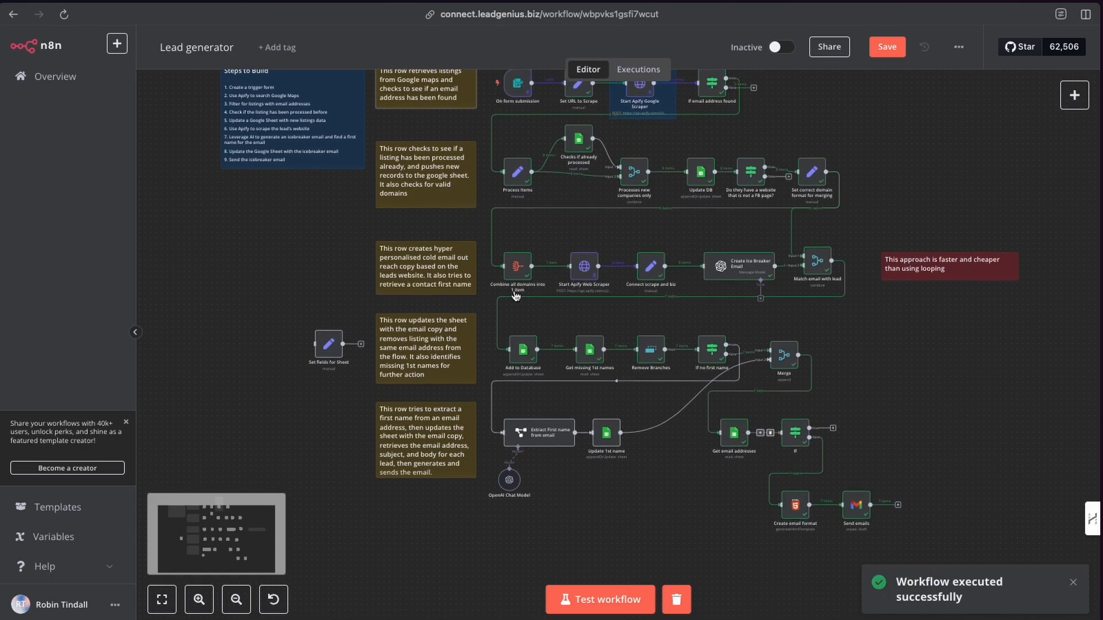
Refresh the Gmail drafts and open the newest generated draft.
click(1, 60)
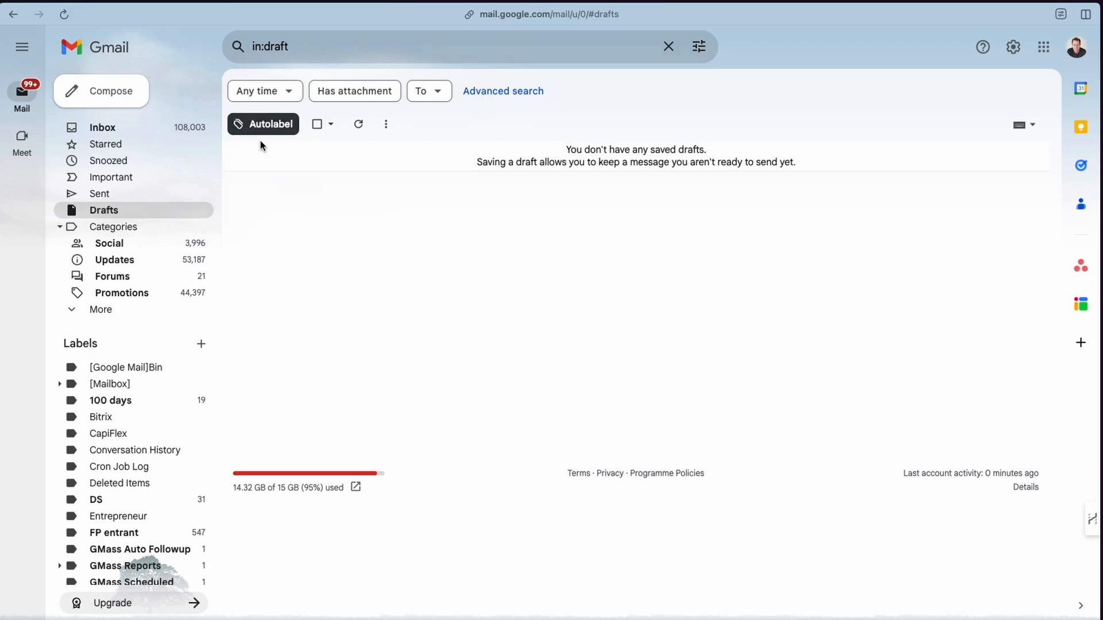
click(355, 128)
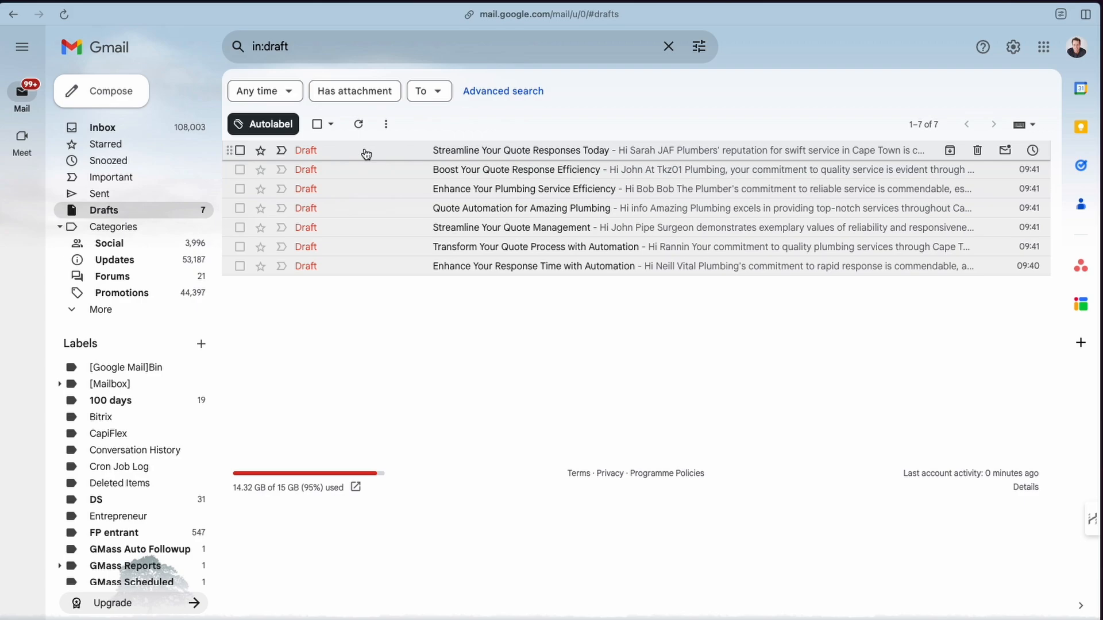
click(366, 154)
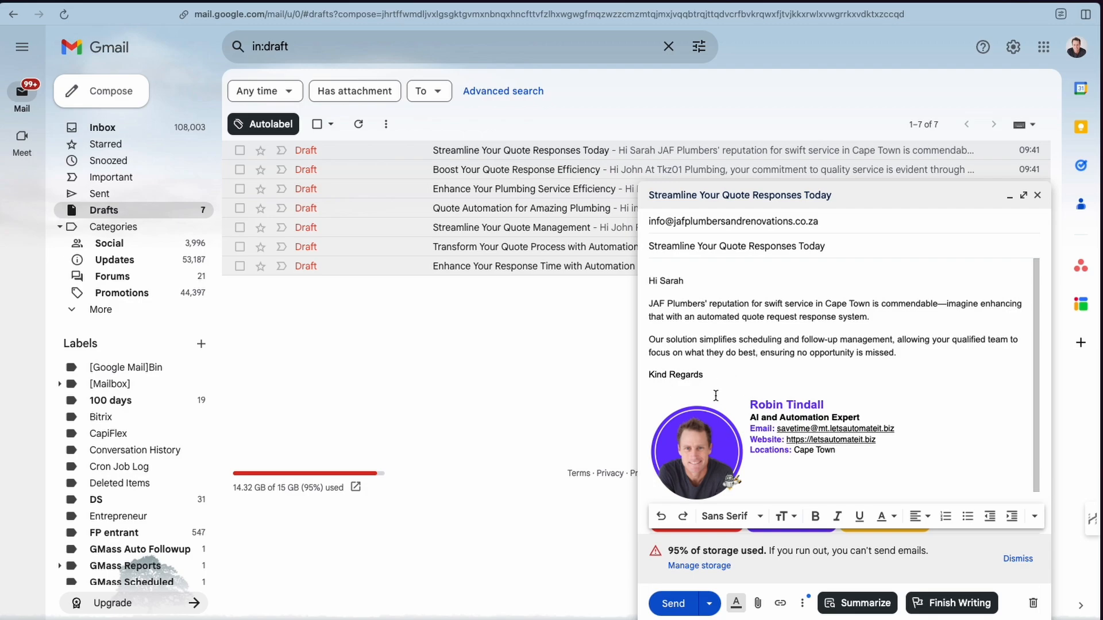
Review the draft's body and discard it.
scroll(715, 396, down, 1)
scroll(715, 383, up, 1)
click(1033, 604)
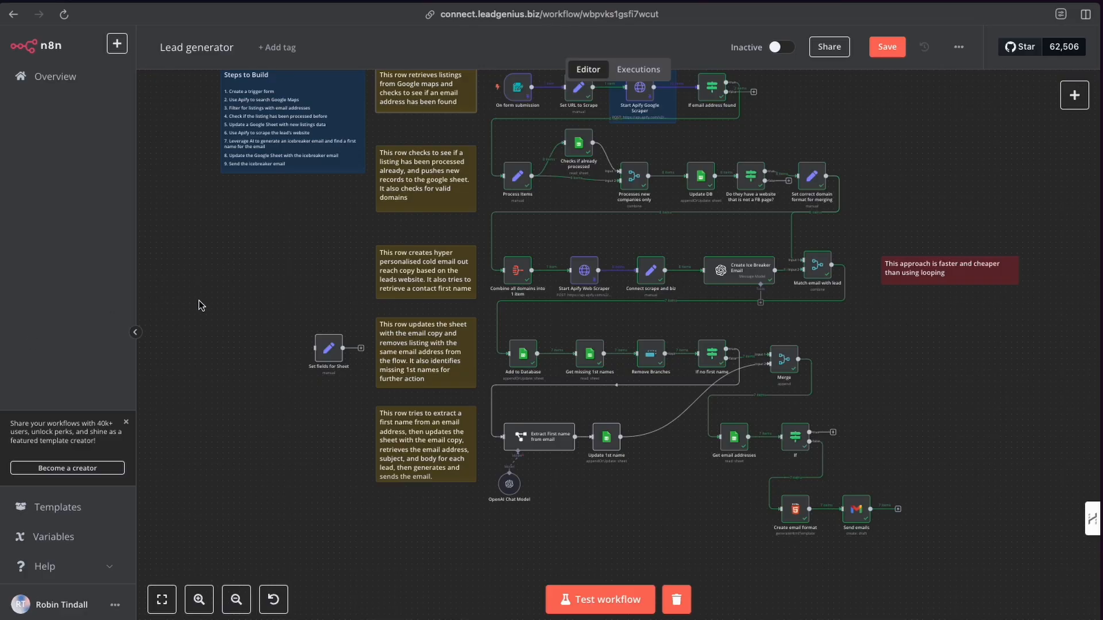
Zoom into the canvas and examine the Steps to Build note beside the first workflow row.
click(199, 599)
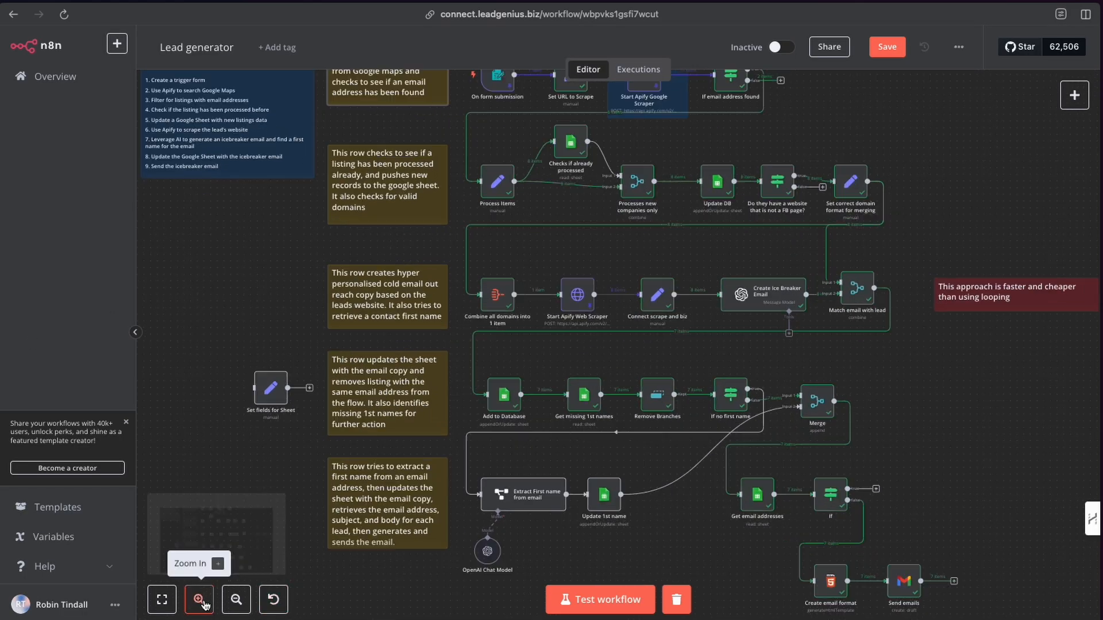
click(199, 599)
scroll(393, 278, up, 5)
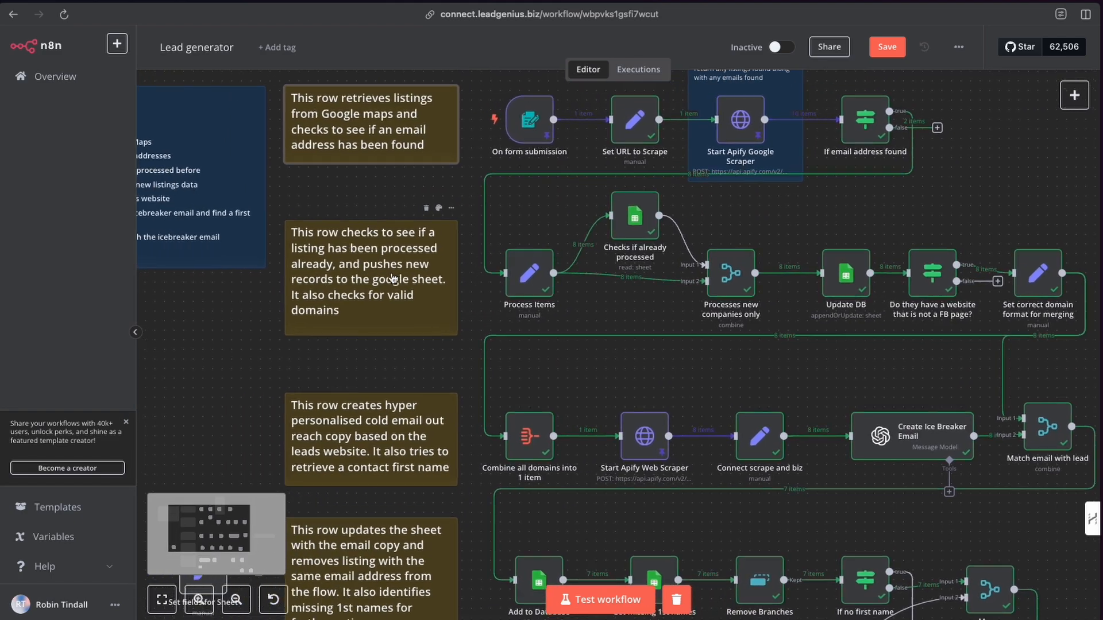
scroll(392, 278, up, 3)
scroll(393, 278, left, 4)
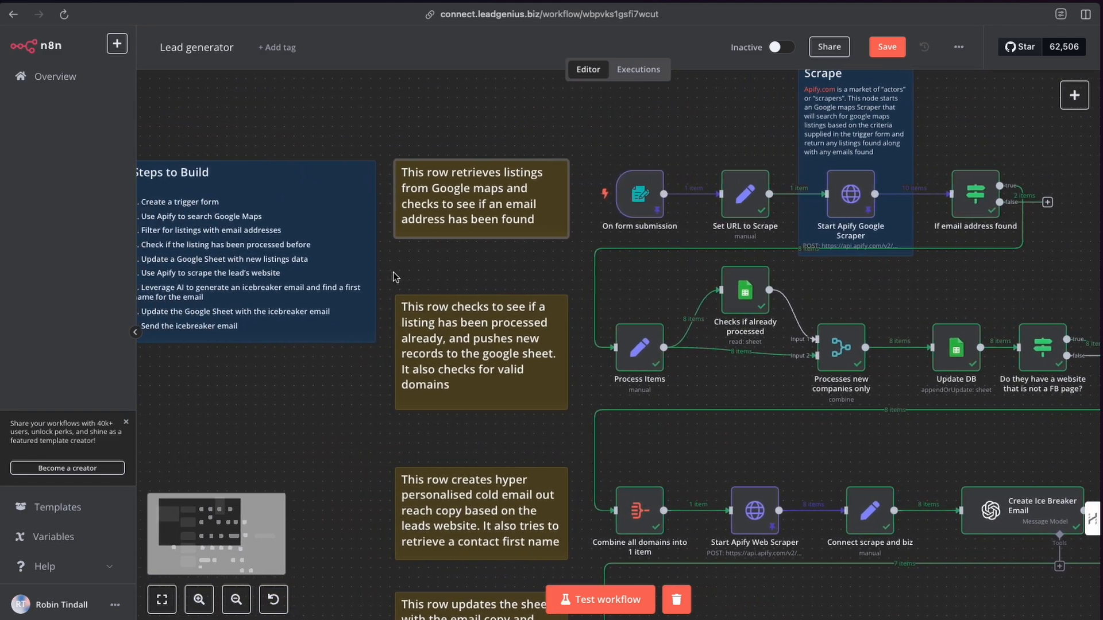
scroll(393, 278, left, 2)
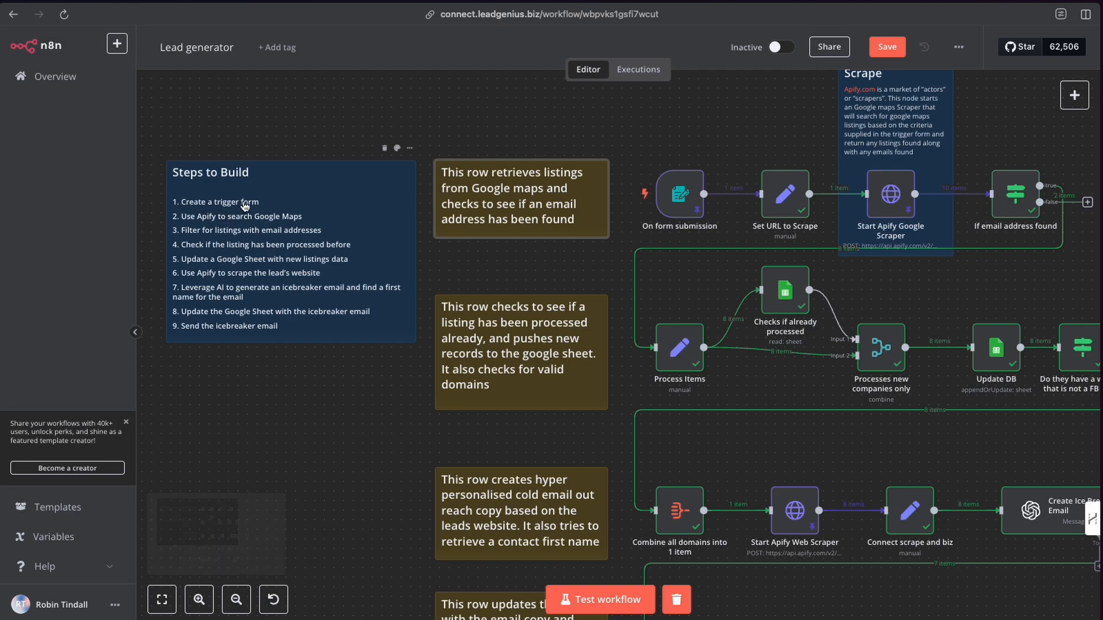
scroll(649, 207, right, 2)
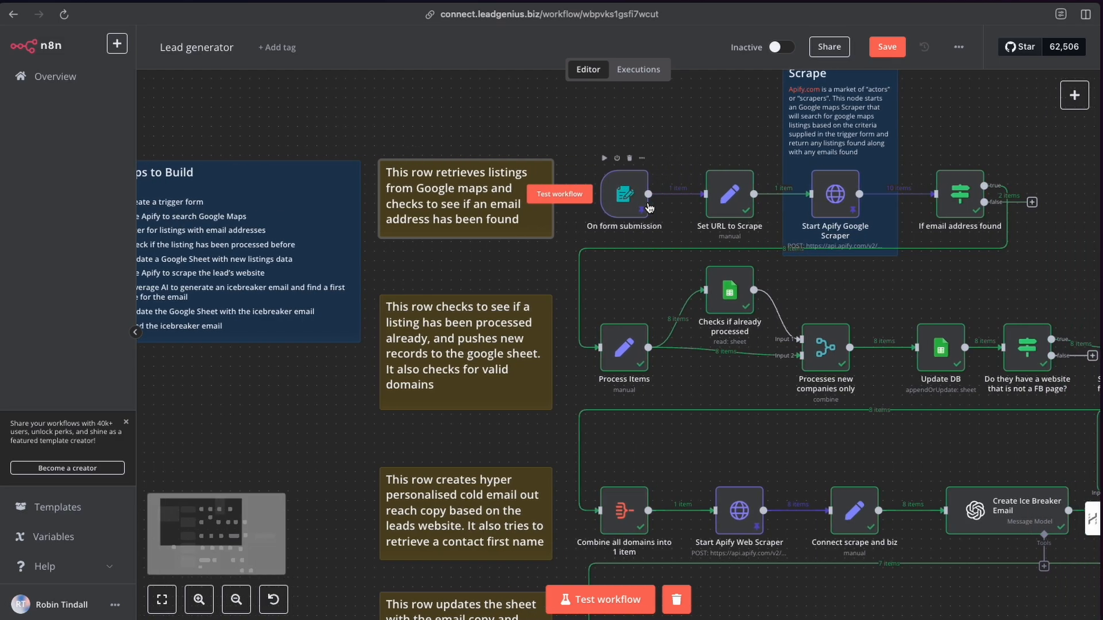
scroll(649, 207, right, 2)
Search the node list for the n8n Form trigger and close the panel without adding it.
click(1074, 95)
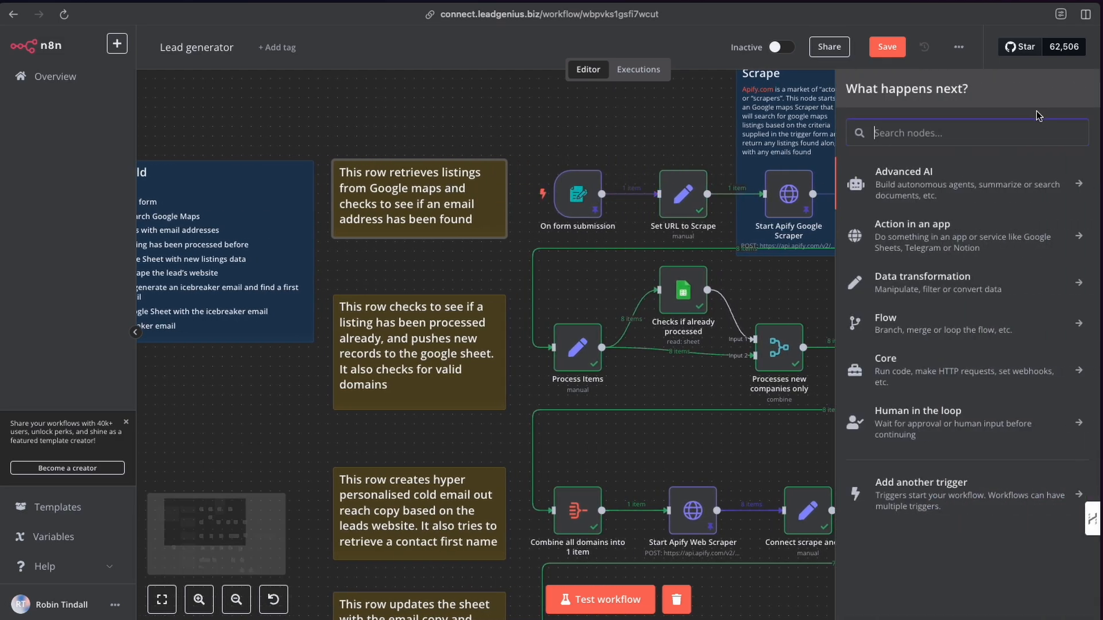
text(form)
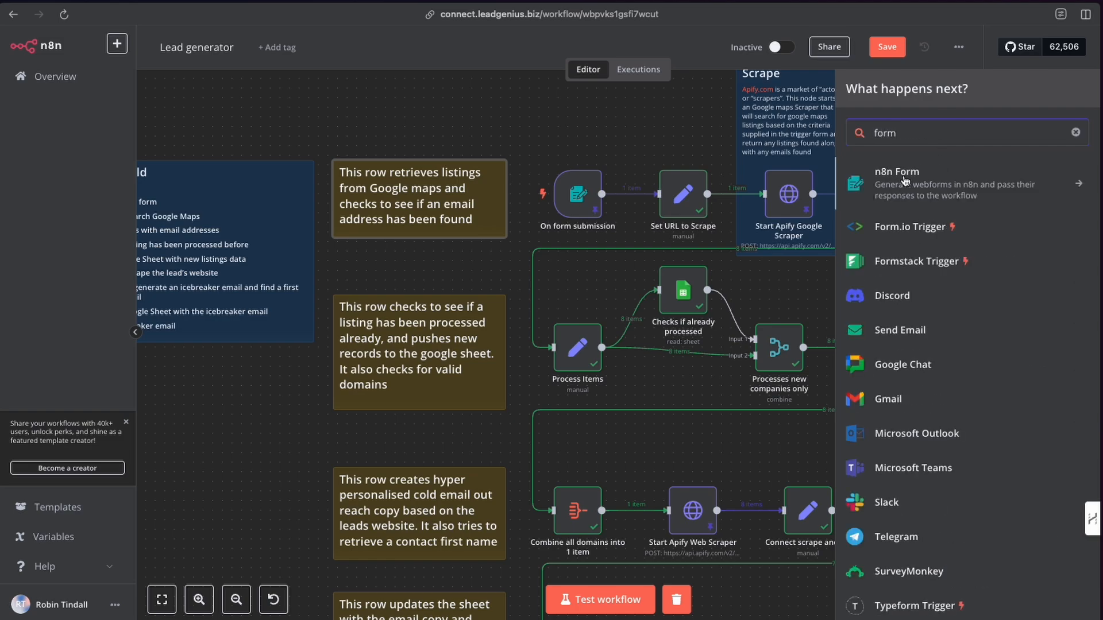
click(931, 194)
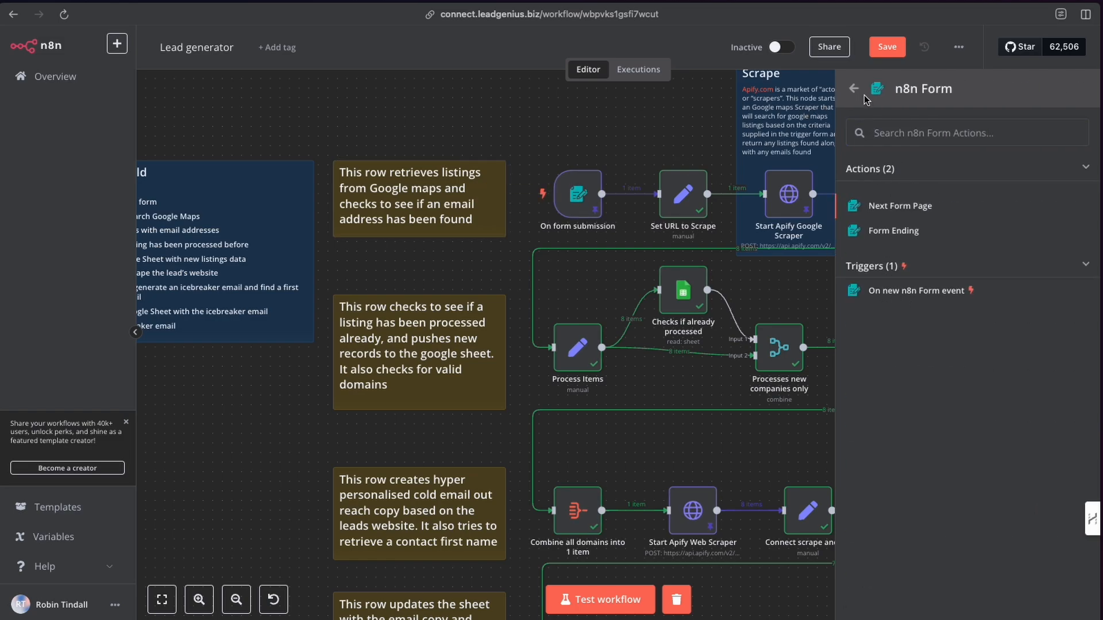
click(688, 96)
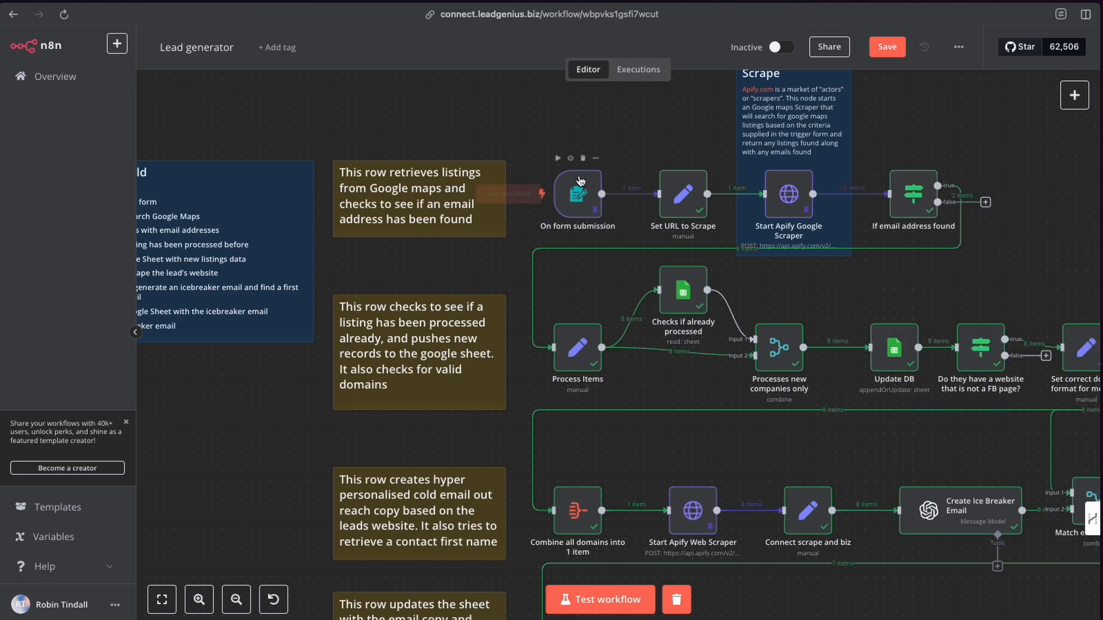
Open the On form submission trigger and review its Search Term, City and Country form fields.
double_click(581, 195)
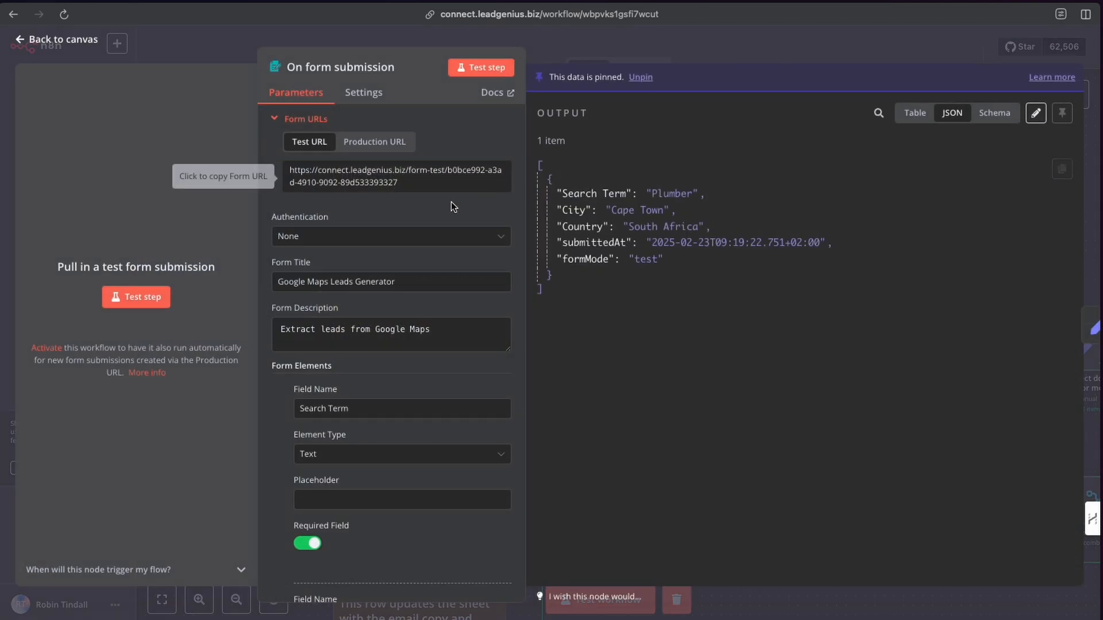
scroll(373, 264, down, 4)
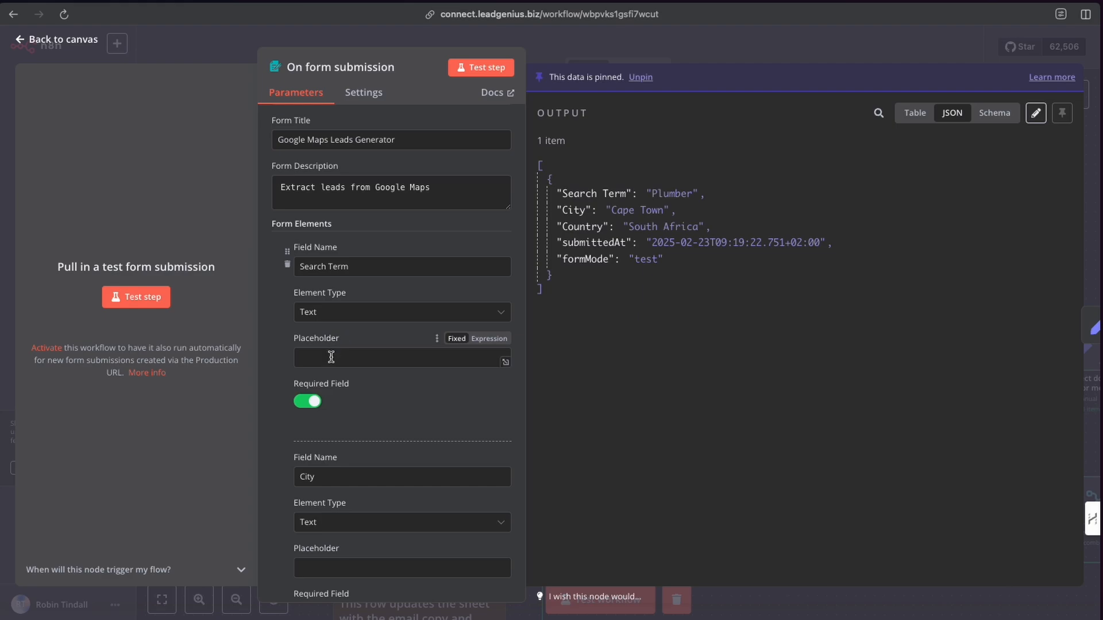
scroll(332, 357, down, 5)
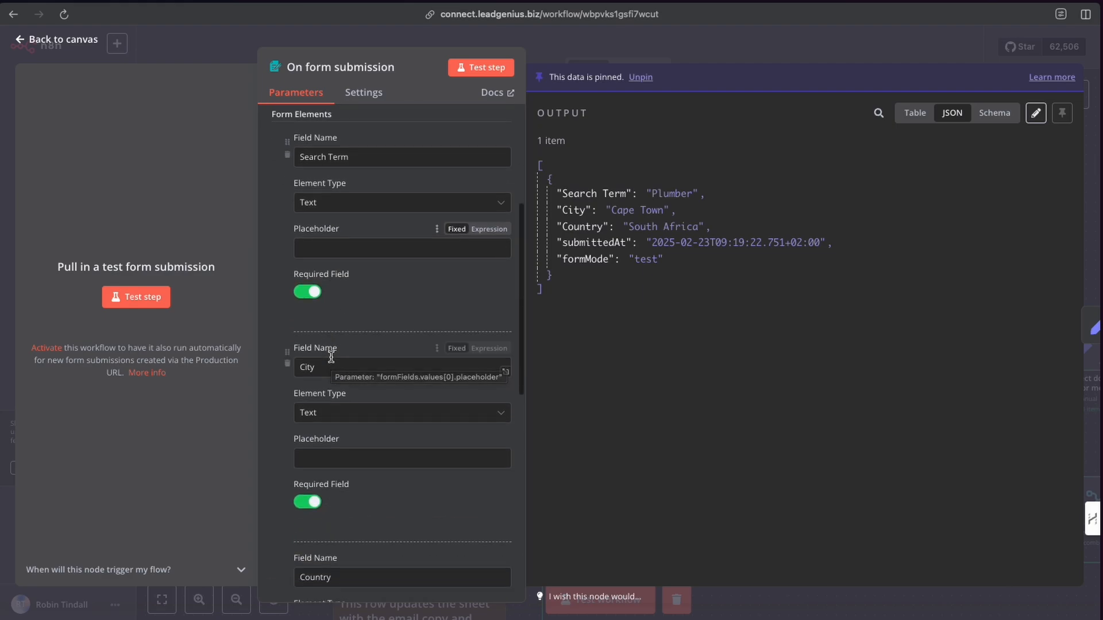
scroll(331, 358, down, 1)
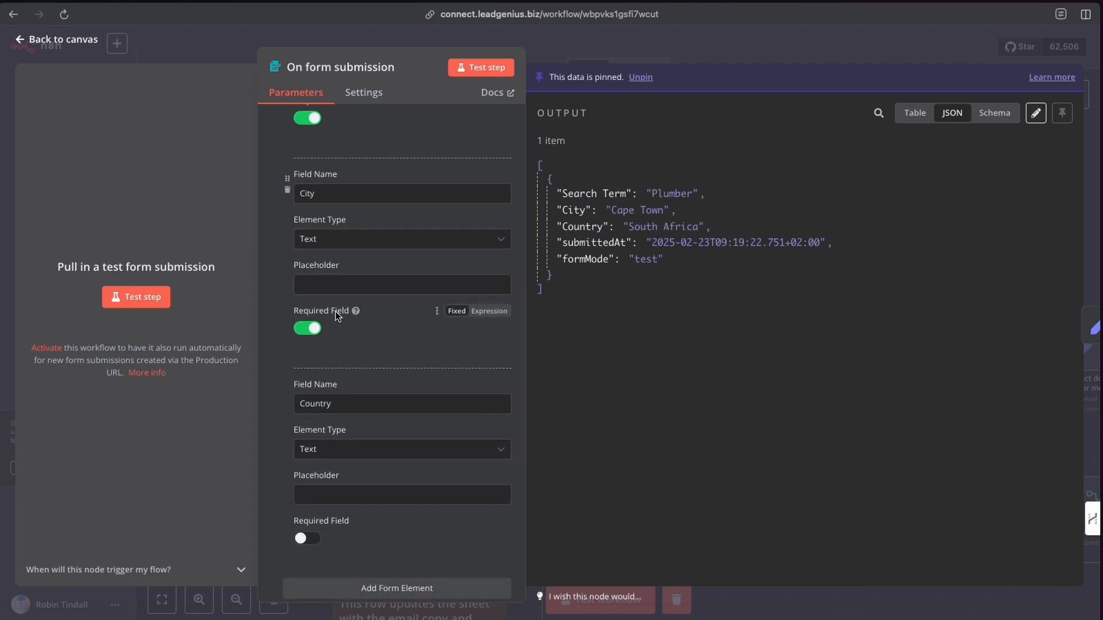
scroll(343, 192, up, 5)
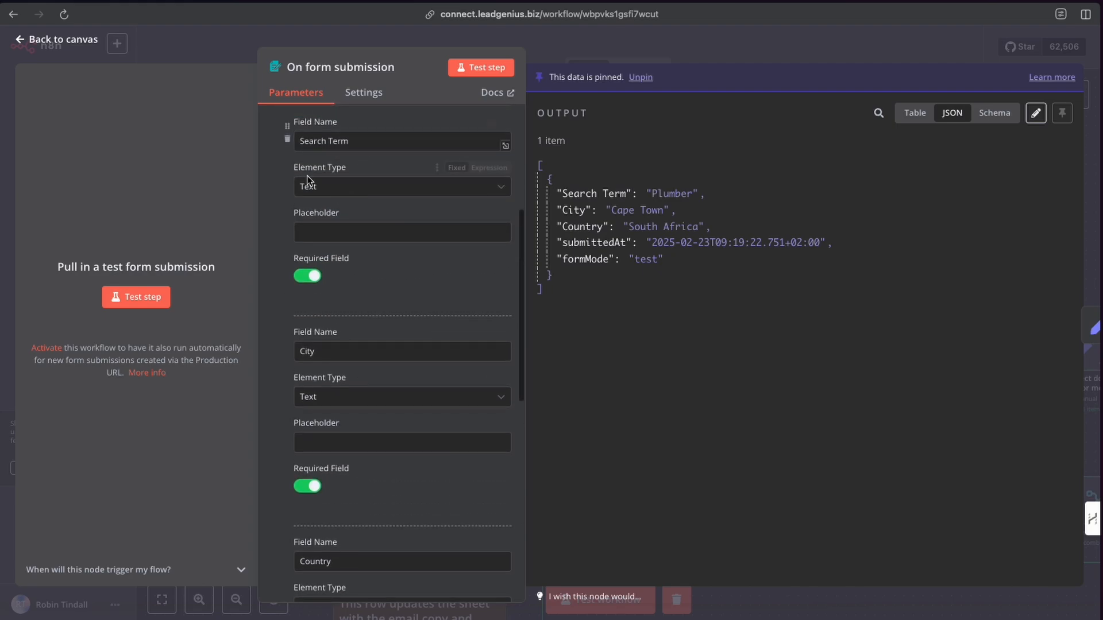
scroll(384, 225, down, 4)
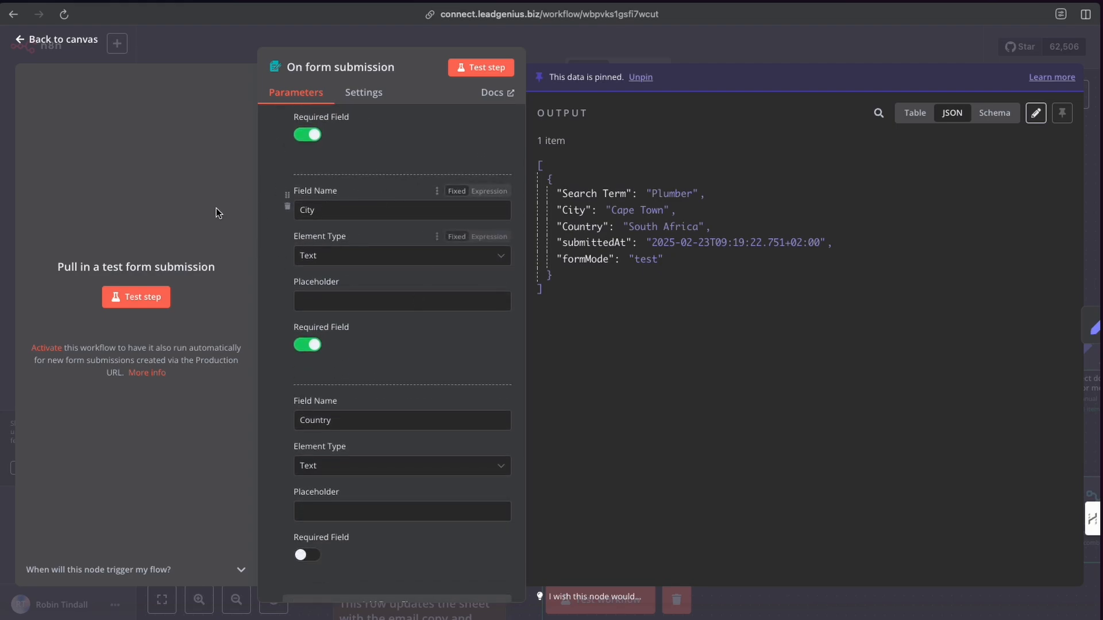
scroll(371, 390, down, 1)
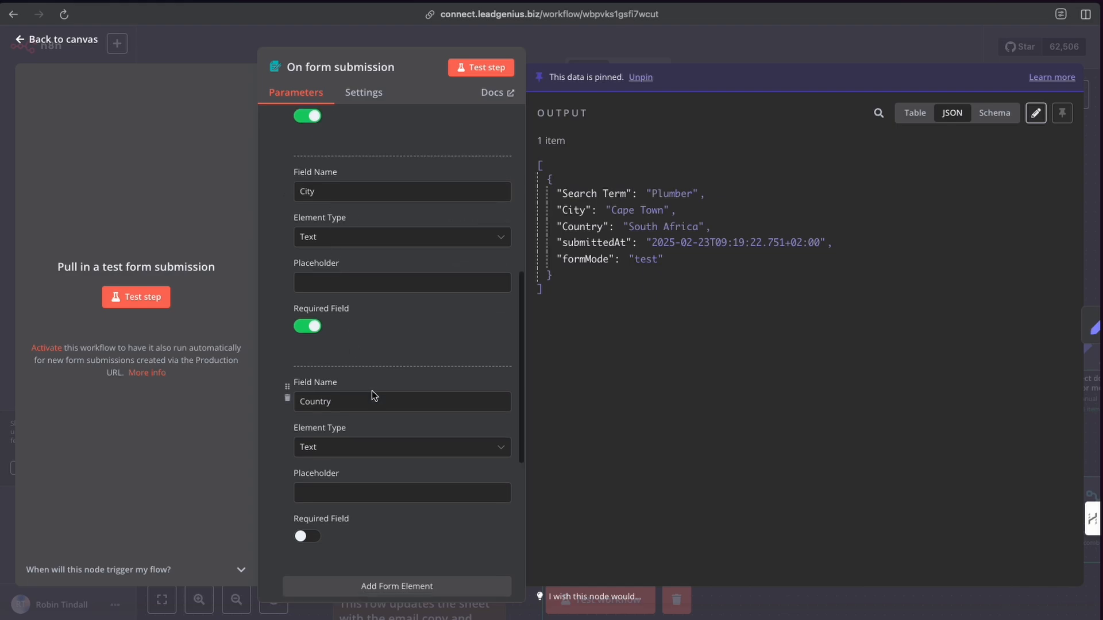
scroll(352, 455, up, 3)
scroll(394, 291, up, 6)
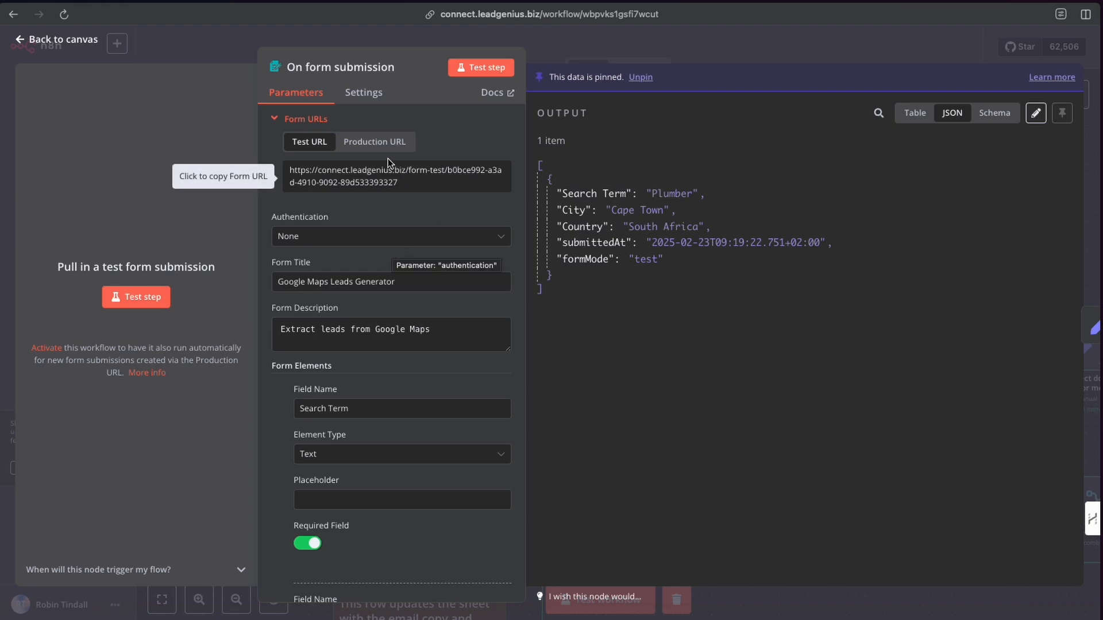
View the trigger's production form URL, scroll through its settings and return to the canvas.
click(376, 144)
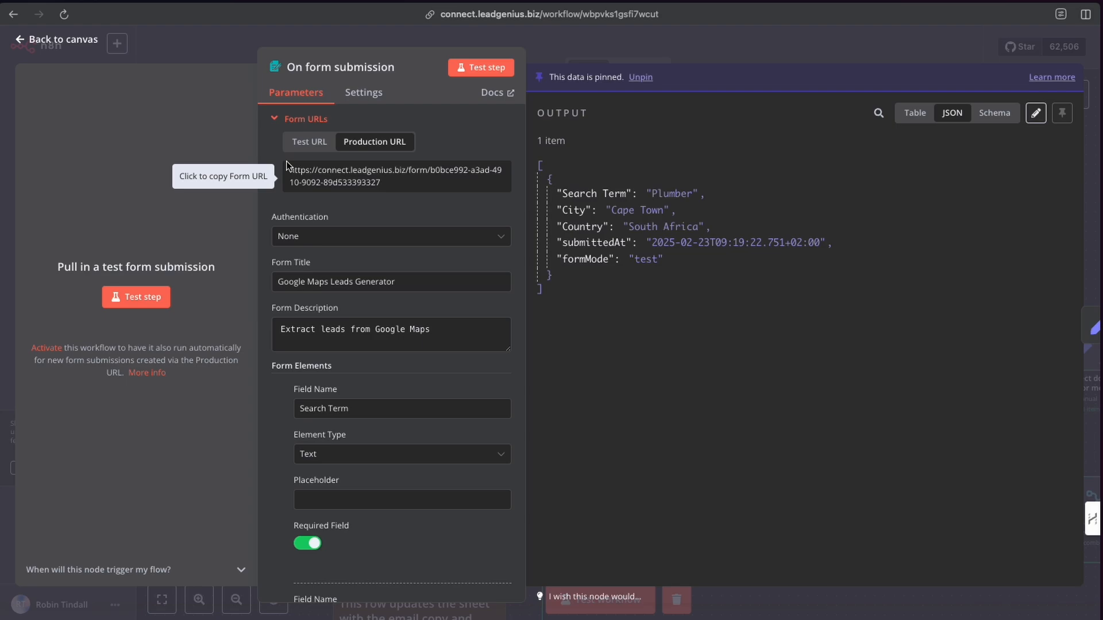
scroll(355, 265, down, 2)
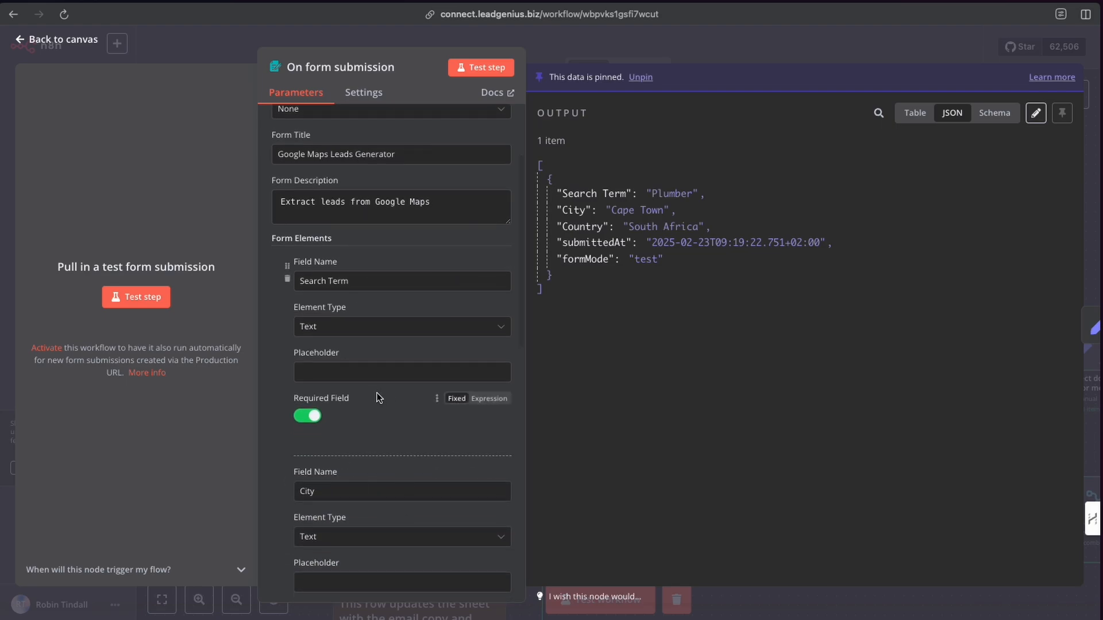
scroll(378, 455, down, 2)
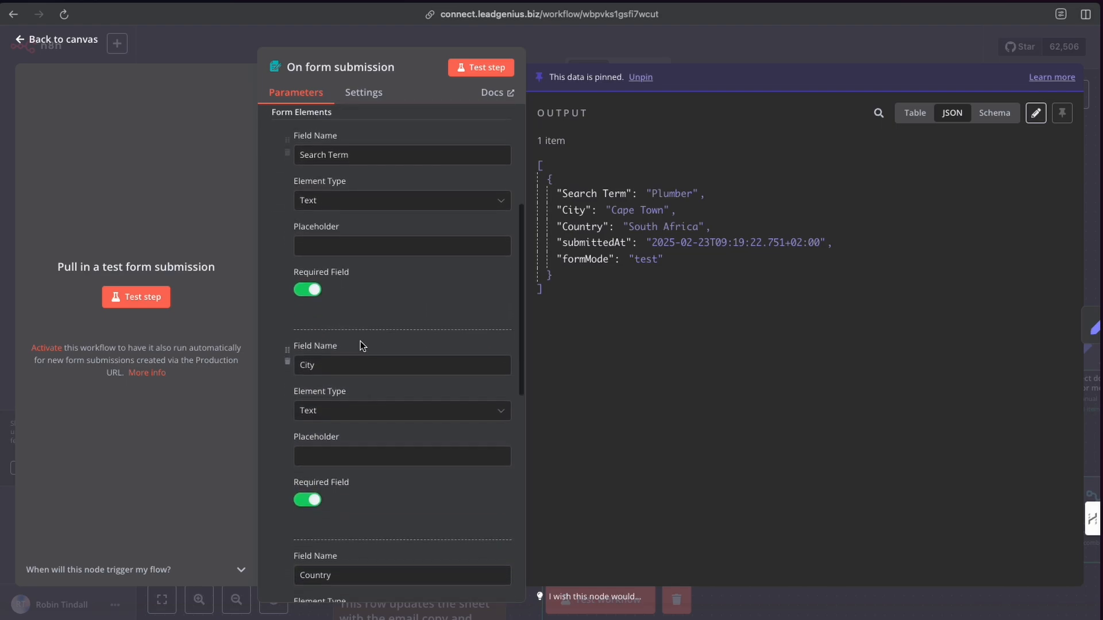
click(537, 44)
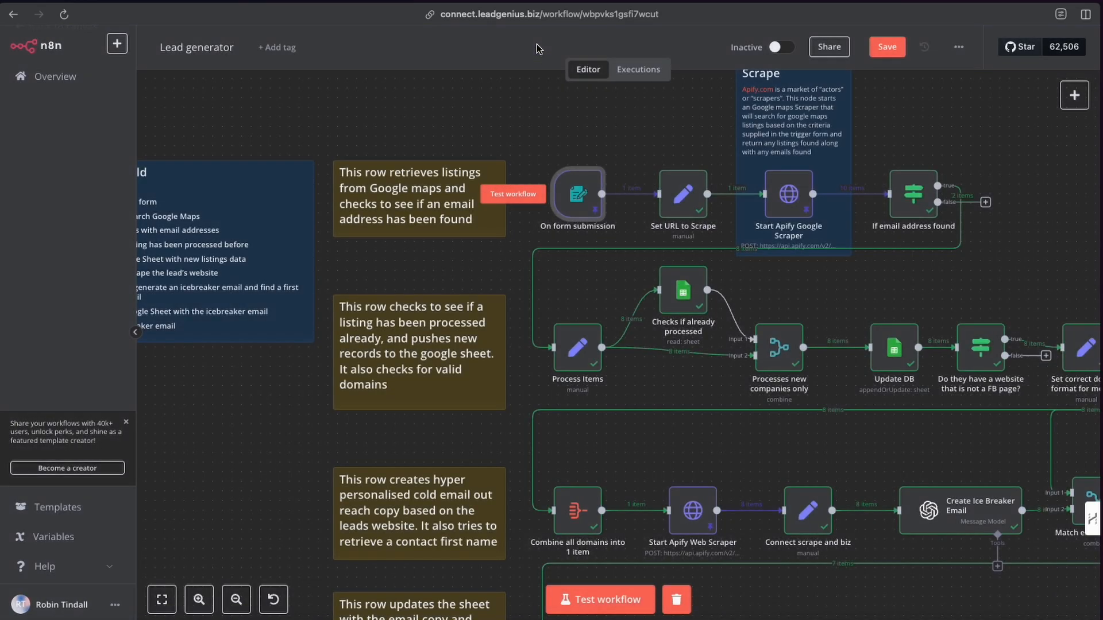
Reopen the form trigger and highlight the pinned output's search term and country values before closing it.
double_click(579, 195)
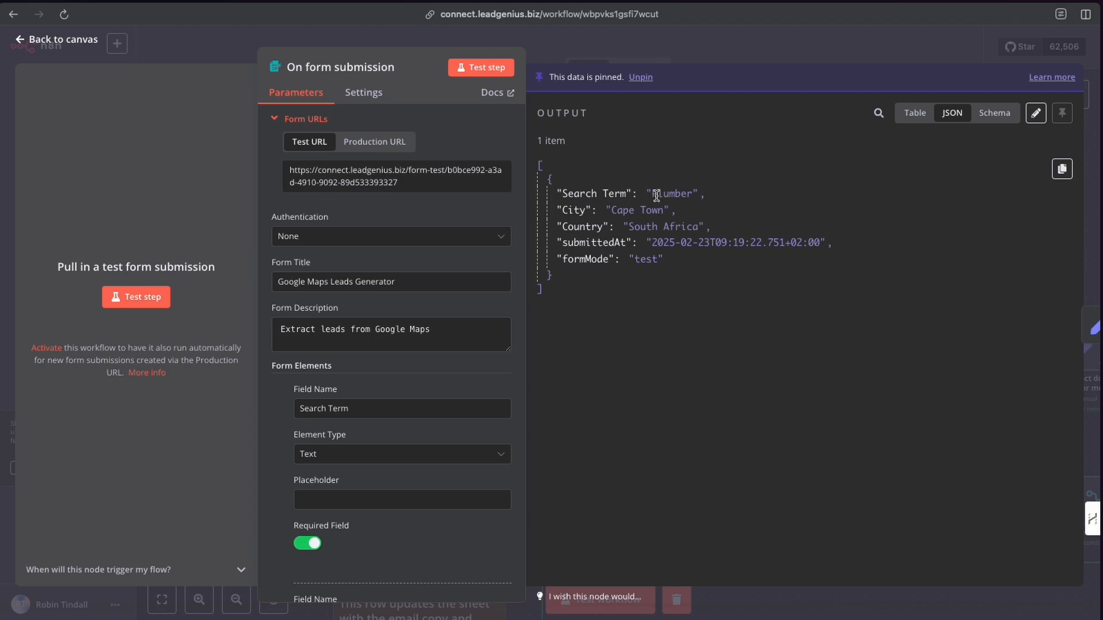
drag(652, 195, 688, 195)
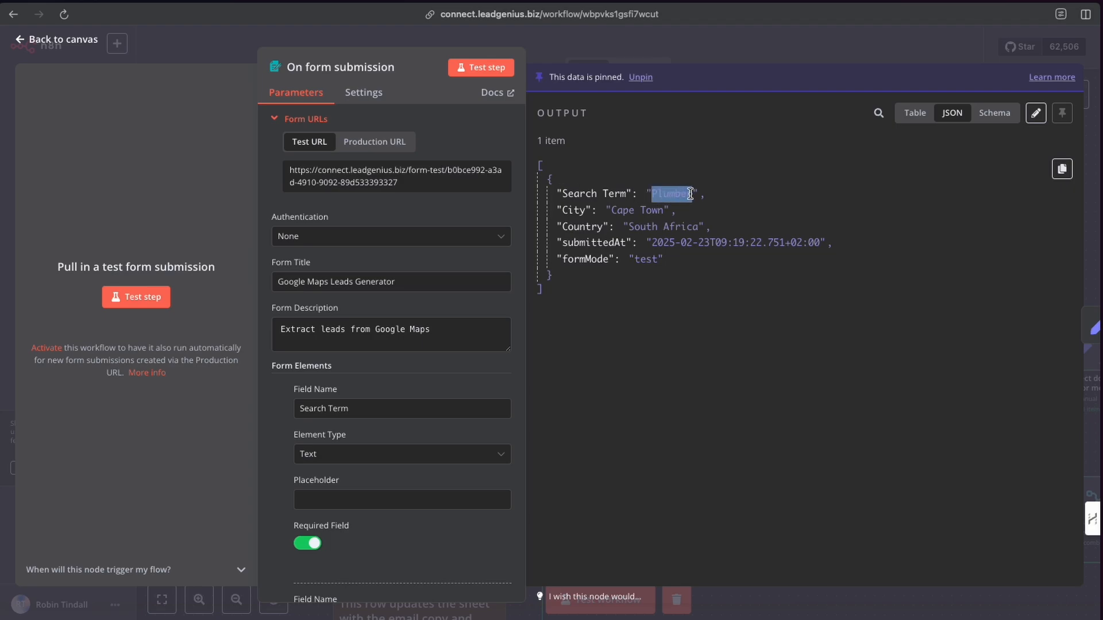
drag(611, 210, 696, 230)
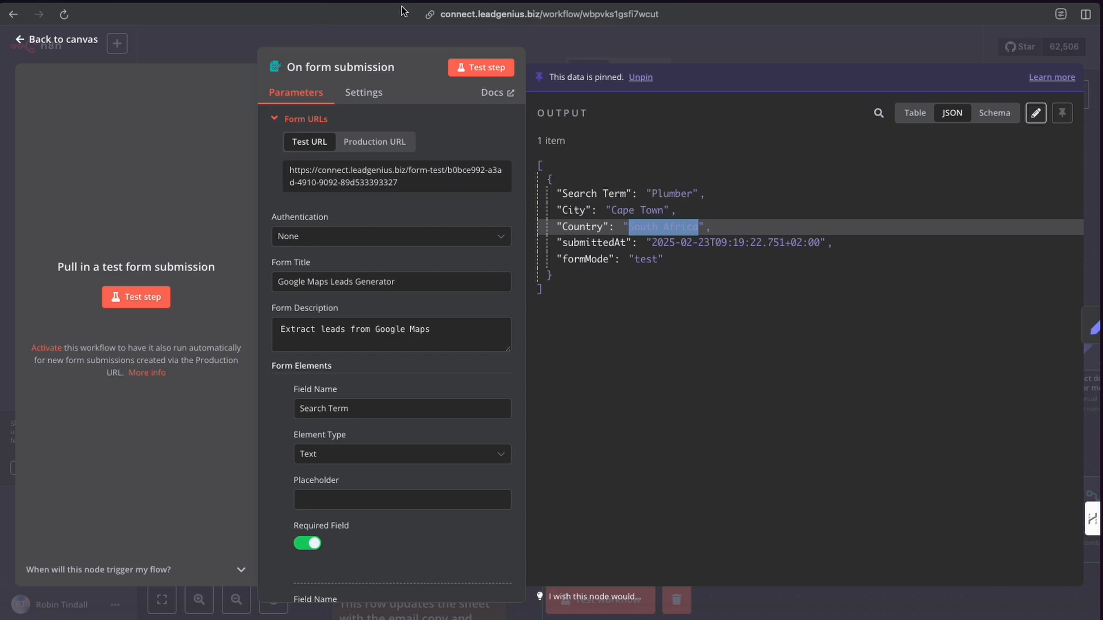
click(77, 39)
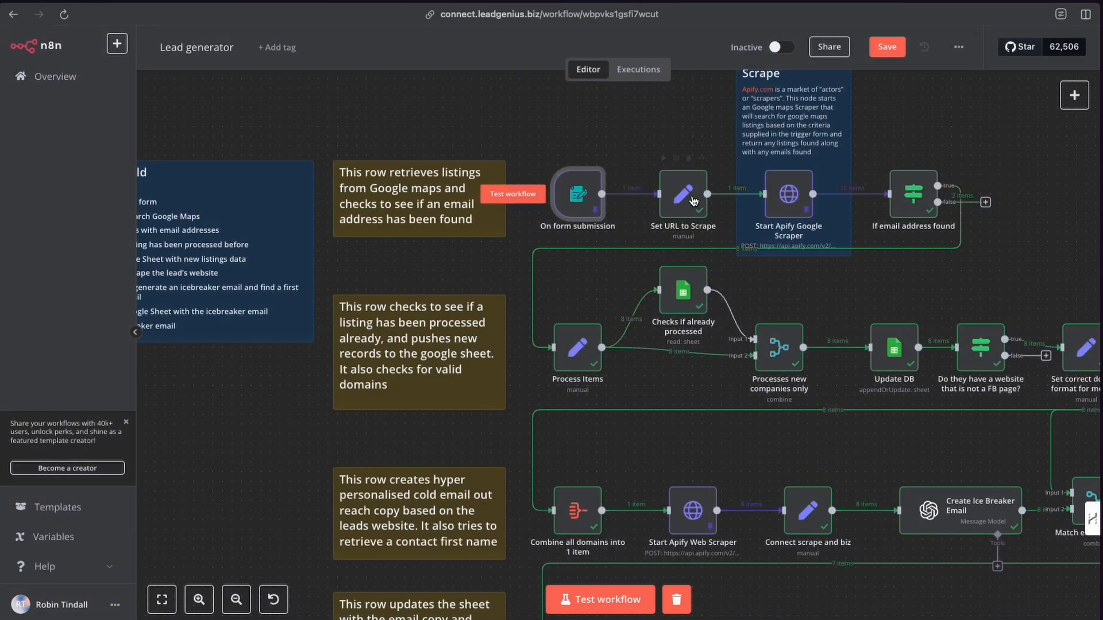
Open the Set URL to Scrape node to review its mapped fields, then close it.
scroll(680, 245, left, 3)
scroll(681, 245, right, 2)
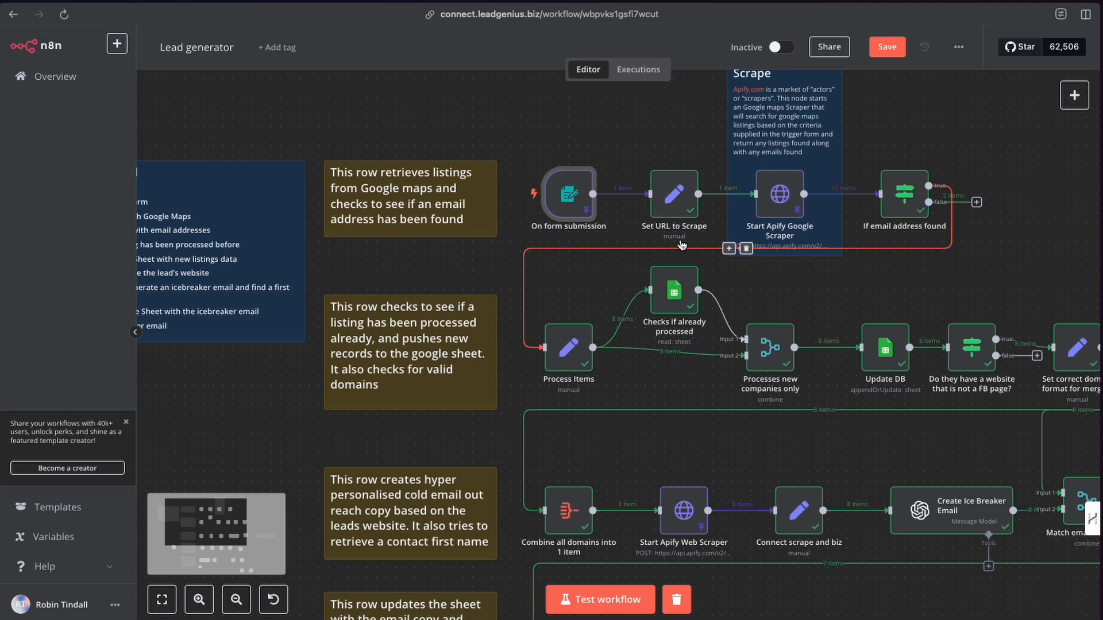
double_click(677, 205)
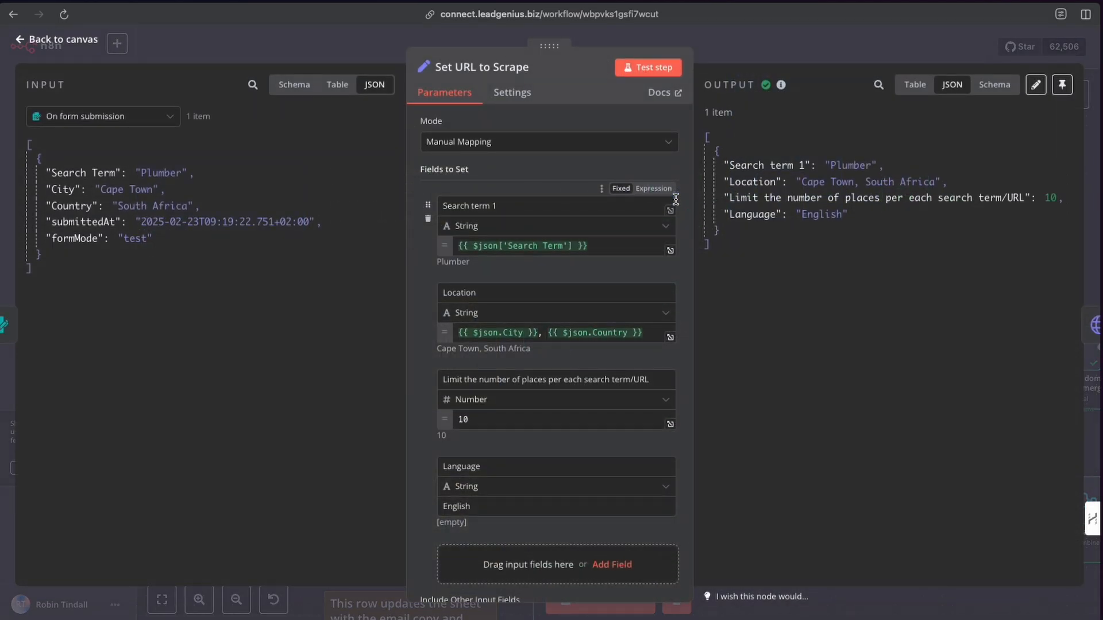
click(713, 54)
Examine the first row of nodes from the form trigger to the email filter alongside the Steps to Build note.
scroll(199, 293, left, 5)
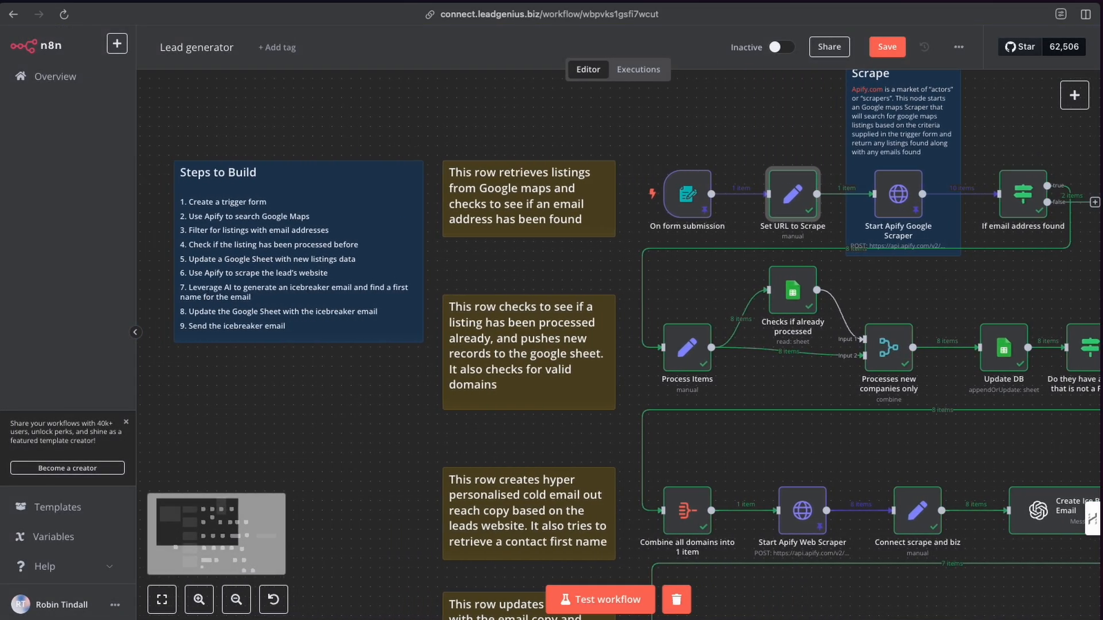
click(199, 599)
scroll(261, 308, left, 3)
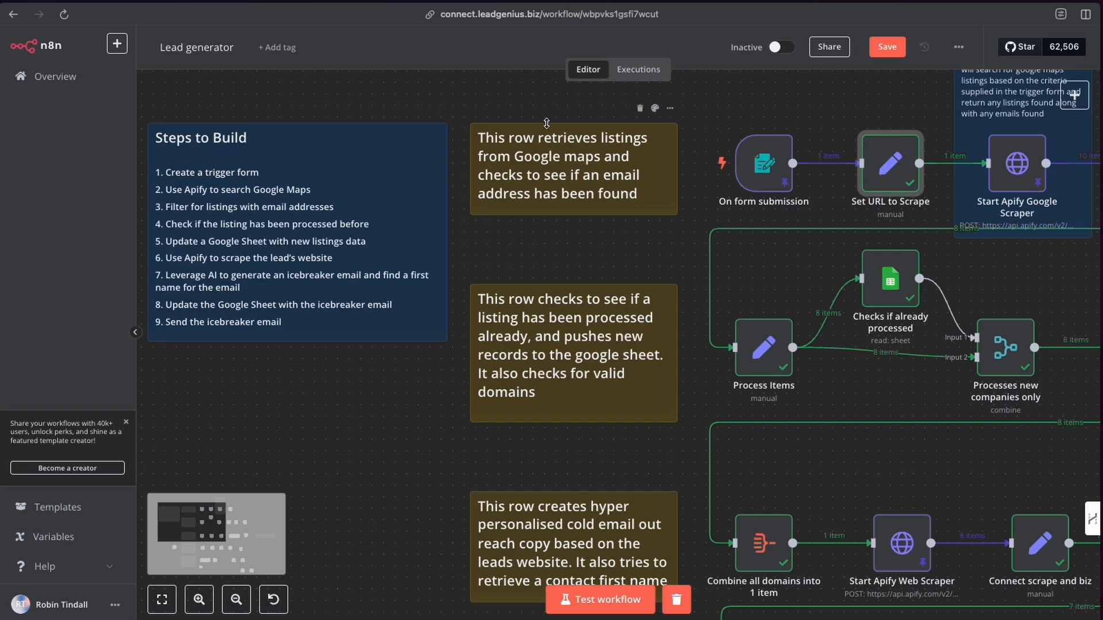
scroll(494, 141, right, 8)
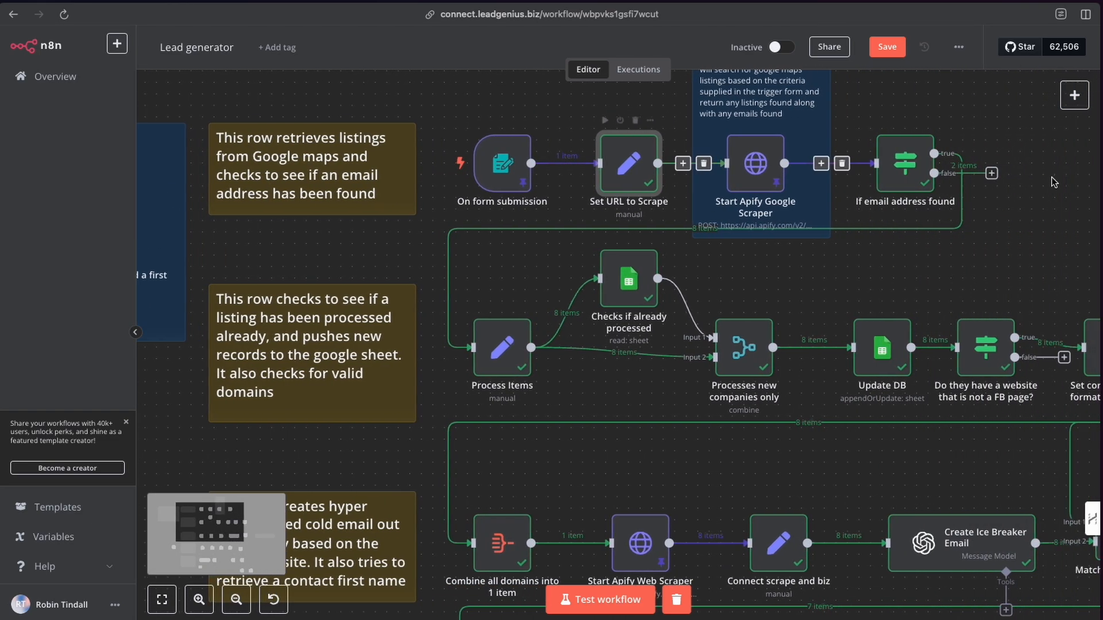
scroll(485, 183, left, 8)
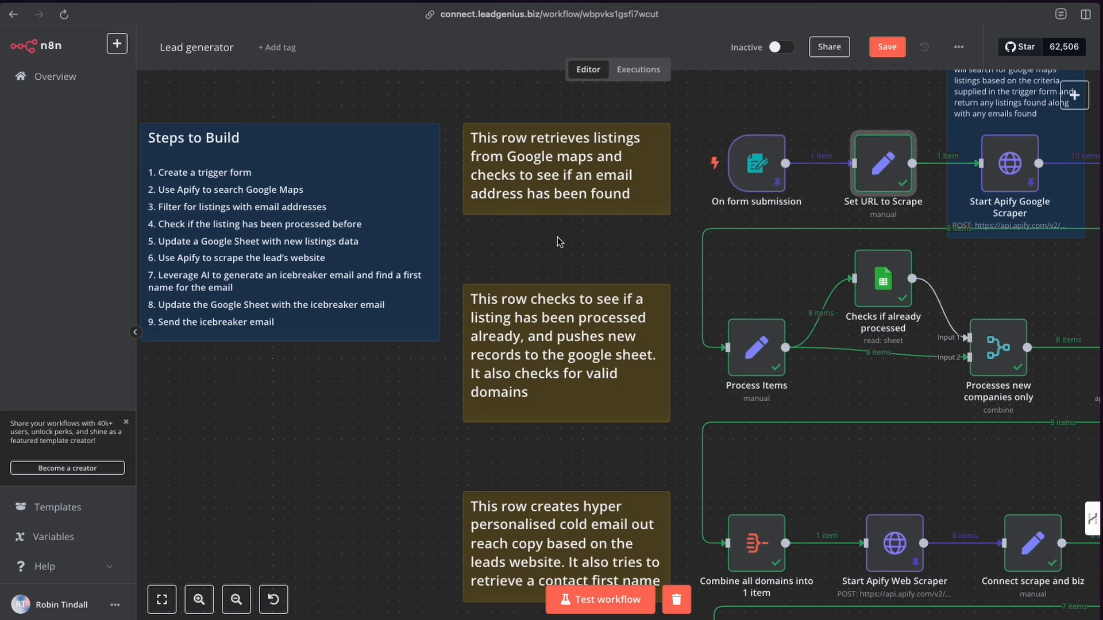
scroll(557, 237, right, 3)
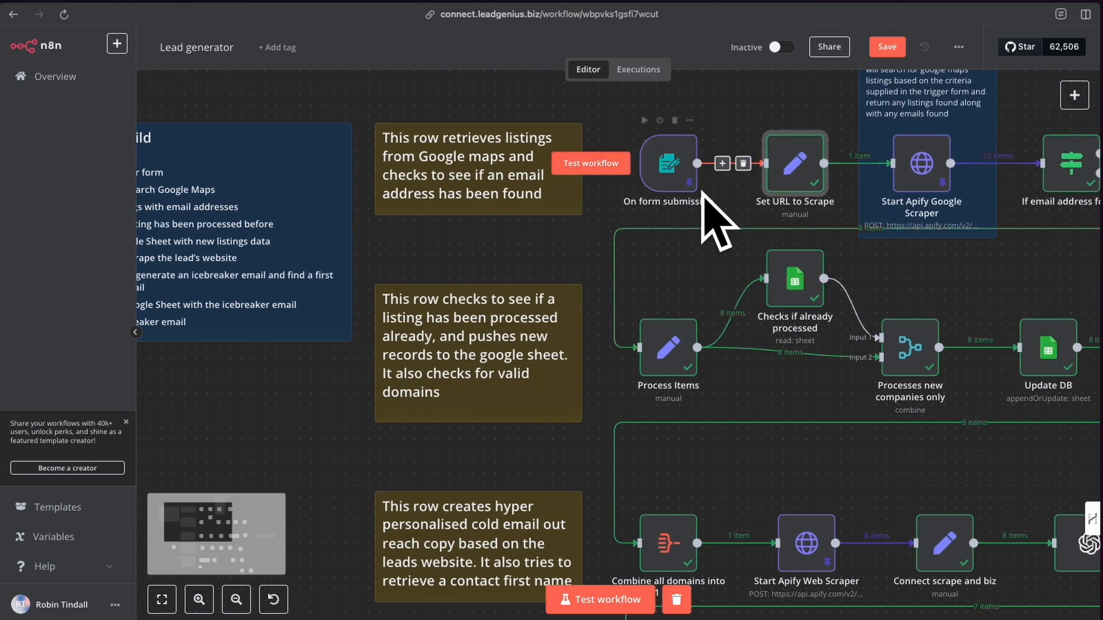
scroll(475, 213, right, 2)
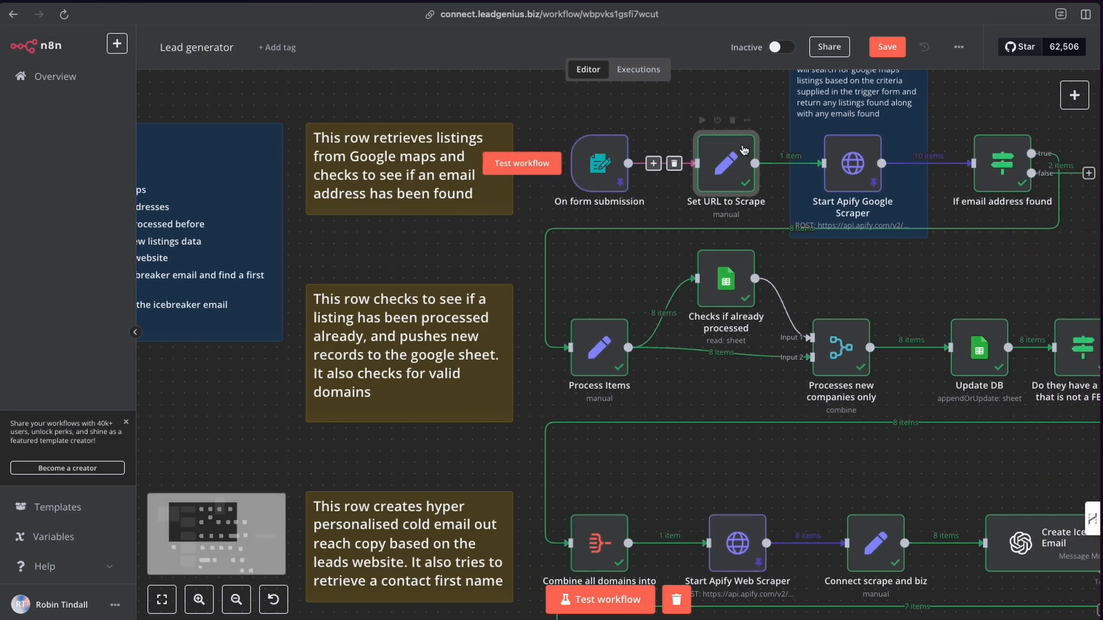
scroll(797, 165, right, 3)
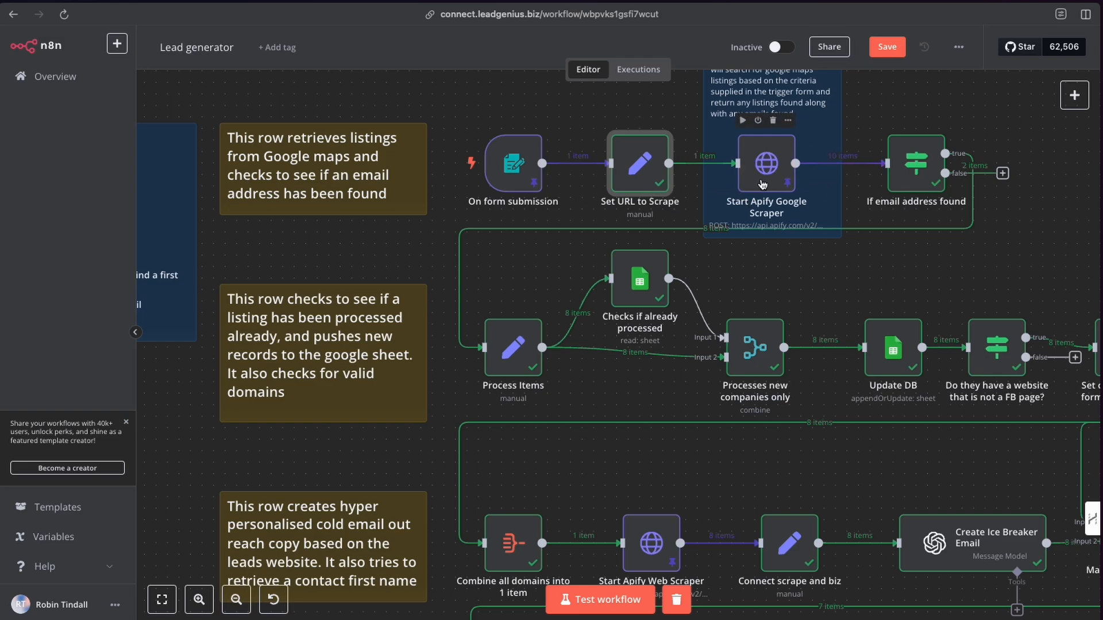
scroll(752, 181, right, 2)
scroll(762, 184, left, 1)
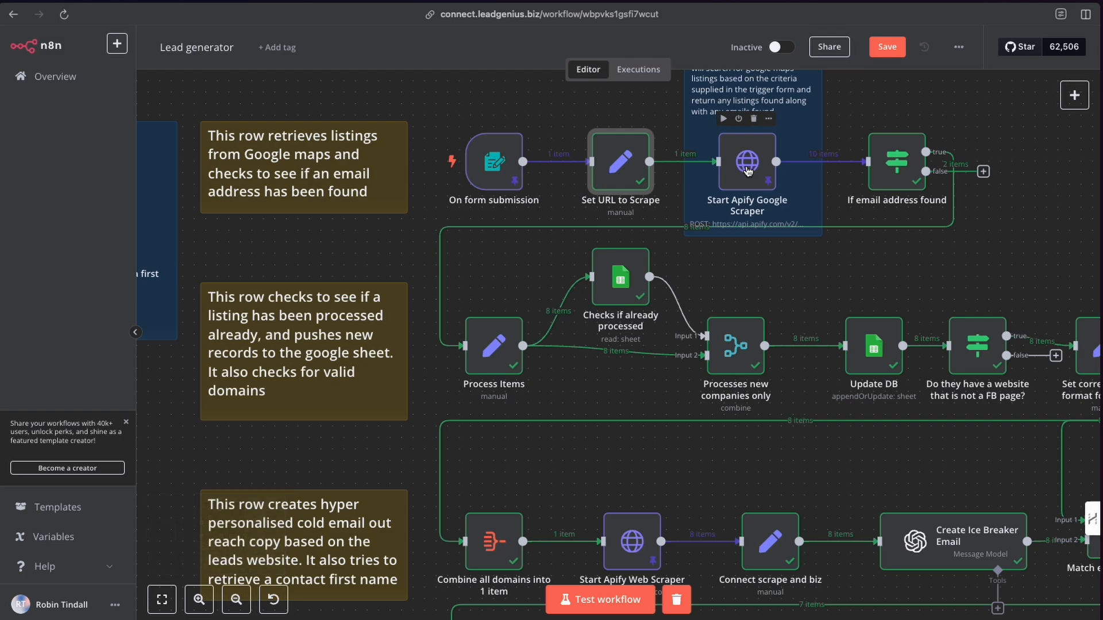
Open the Set URL to Scrape node and highlight the input search term, city and country alongside the output location.
click(887, 151)
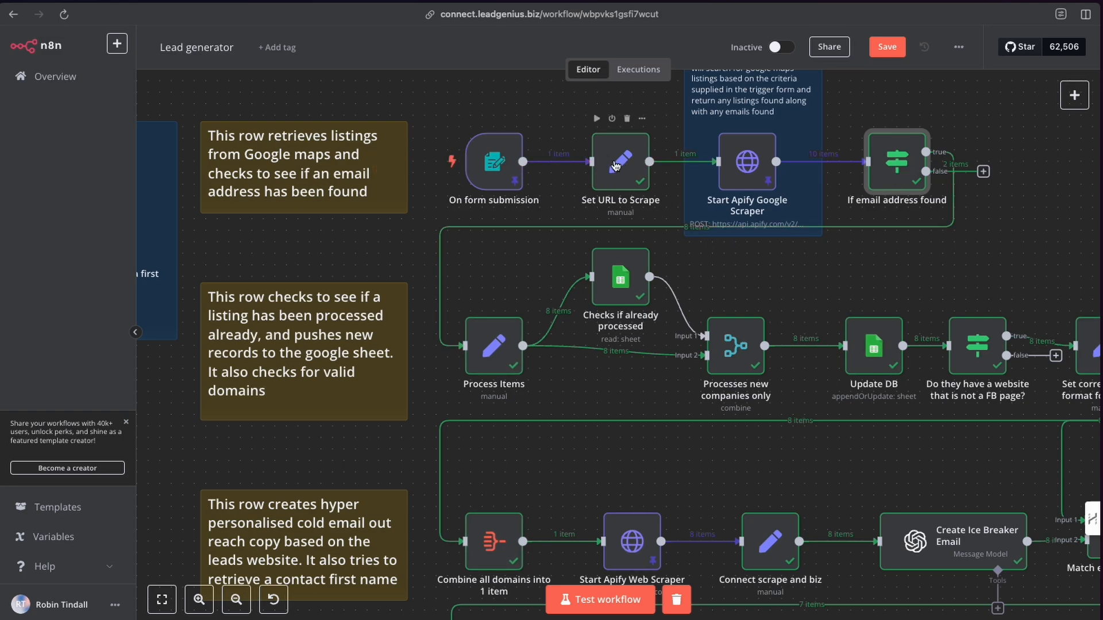
click(618, 165)
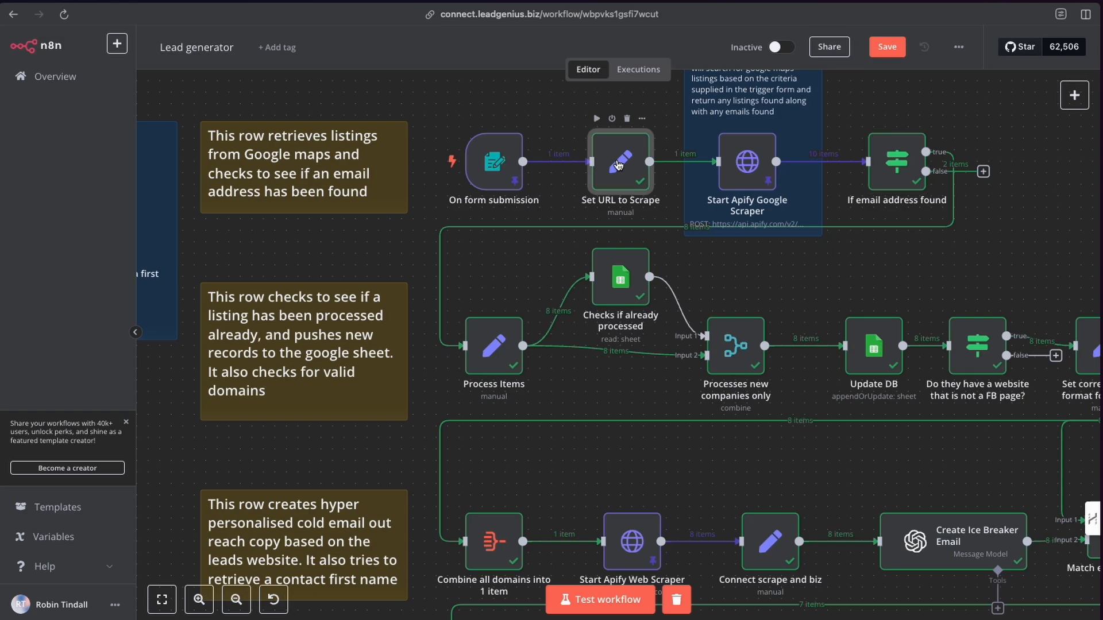
double_click(618, 165)
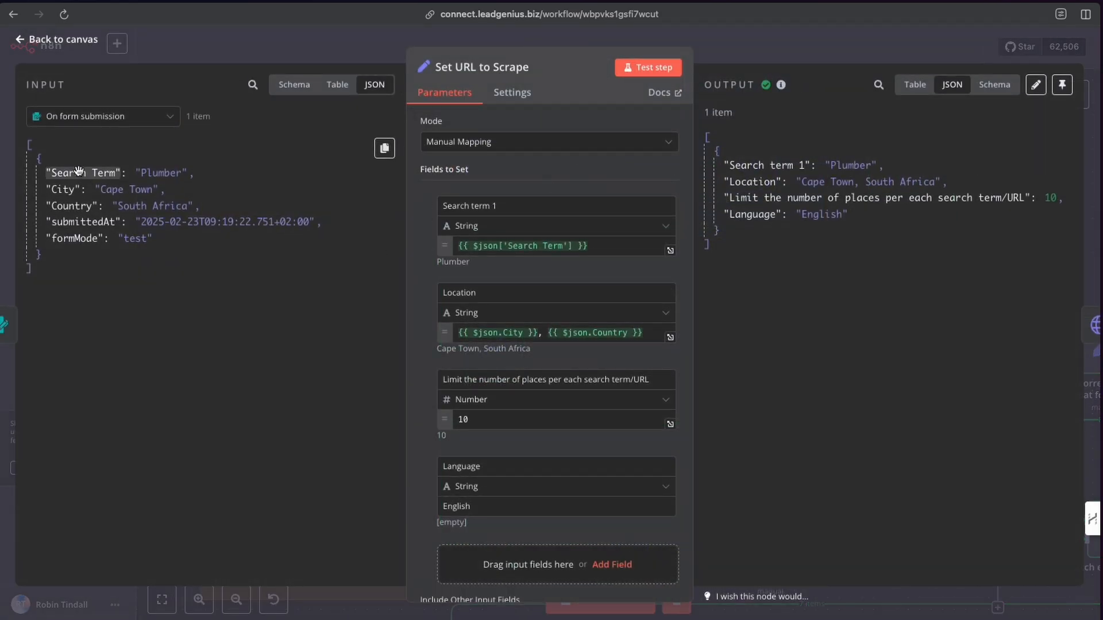
drag(79, 170, 291, 213)
drag(96, 185, 316, 191)
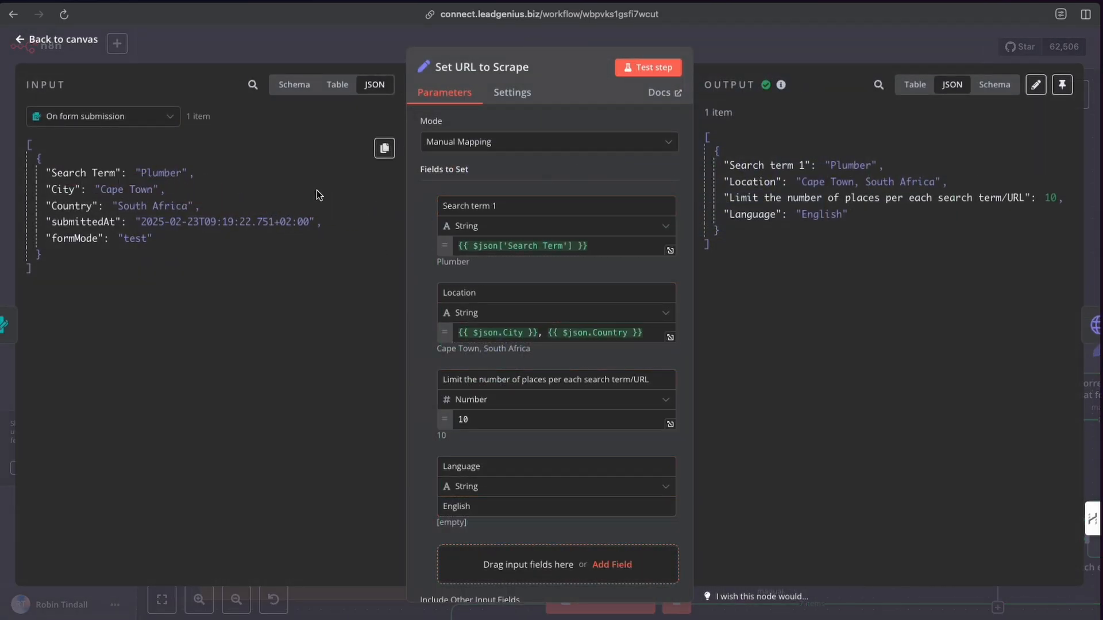
scroll(499, 205, down, 1)
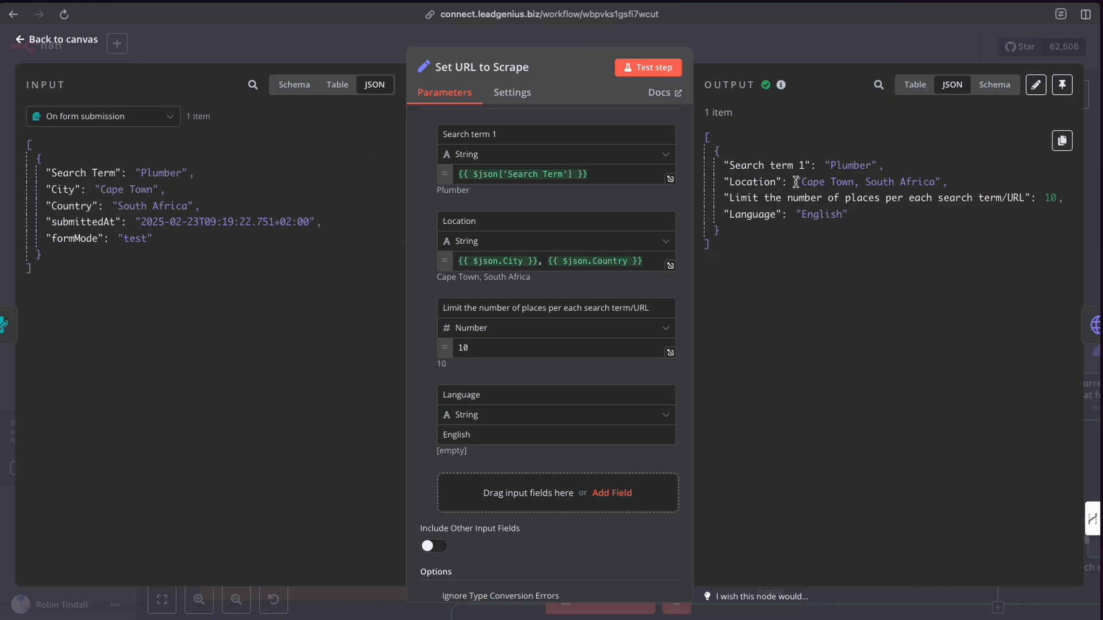
drag(796, 182, 944, 182)
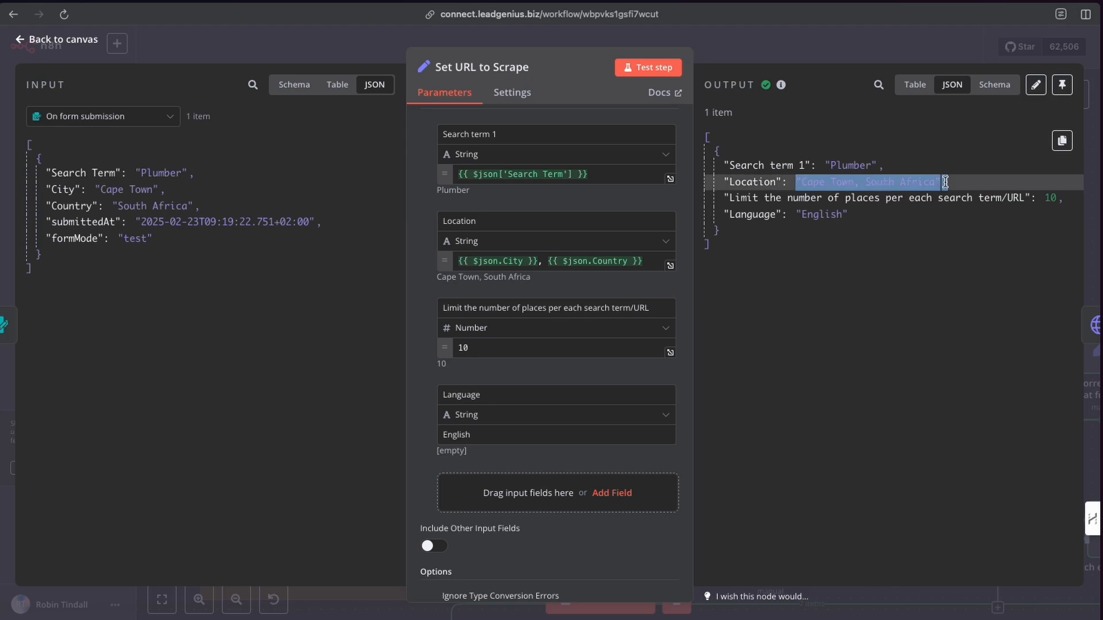
scroll(487, 332, down, 2)
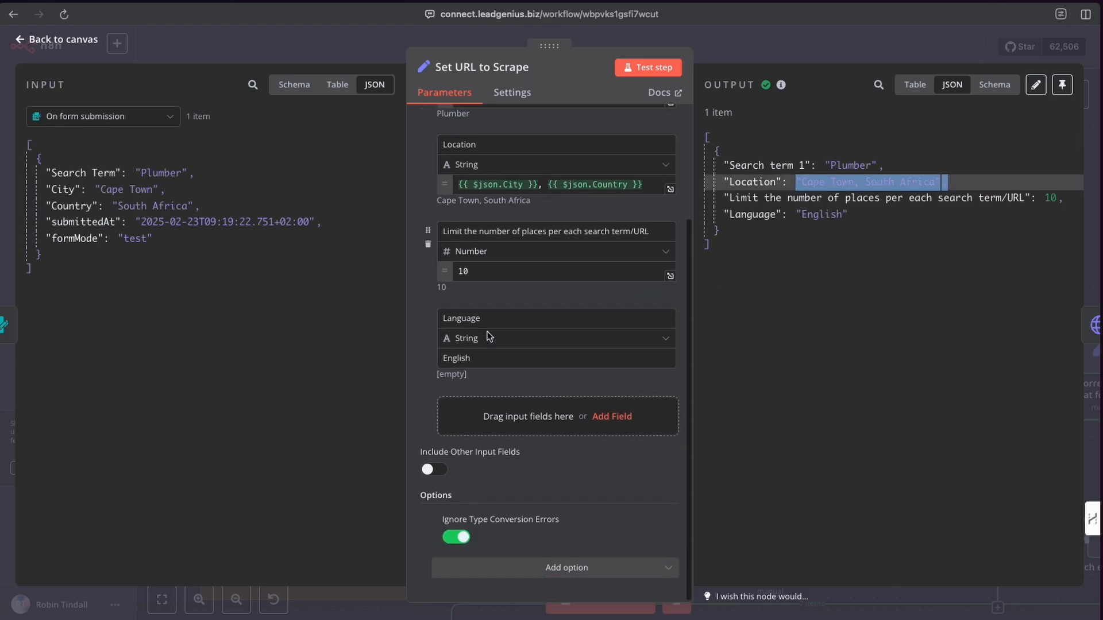
Inspect the places-limit field, switch the output to schema view and return to the canvas.
click(482, 265)
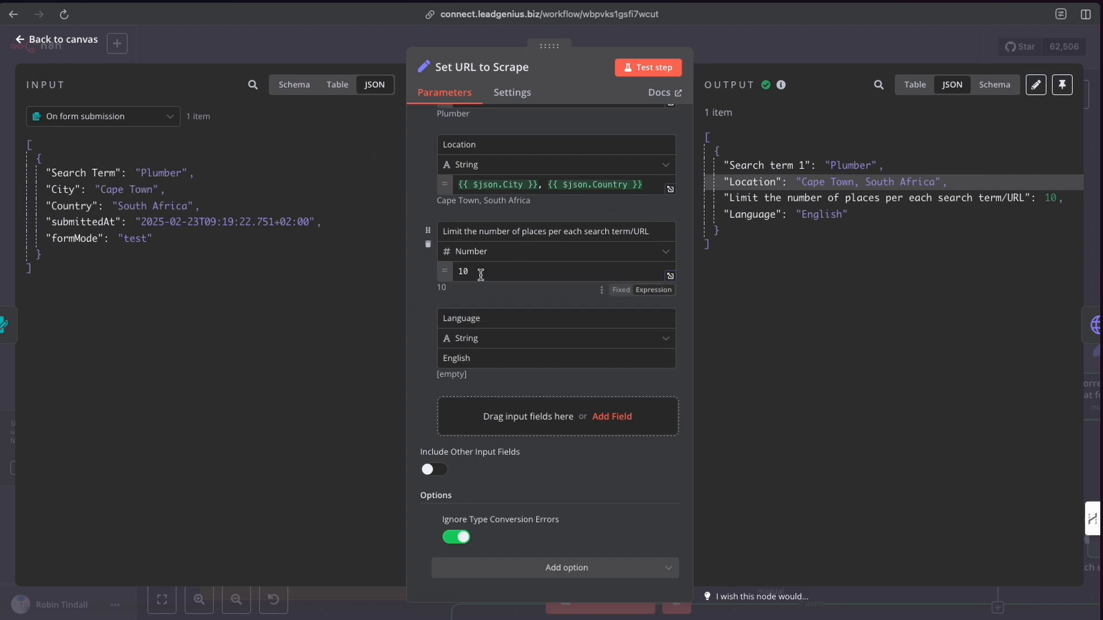
double_click(455, 271)
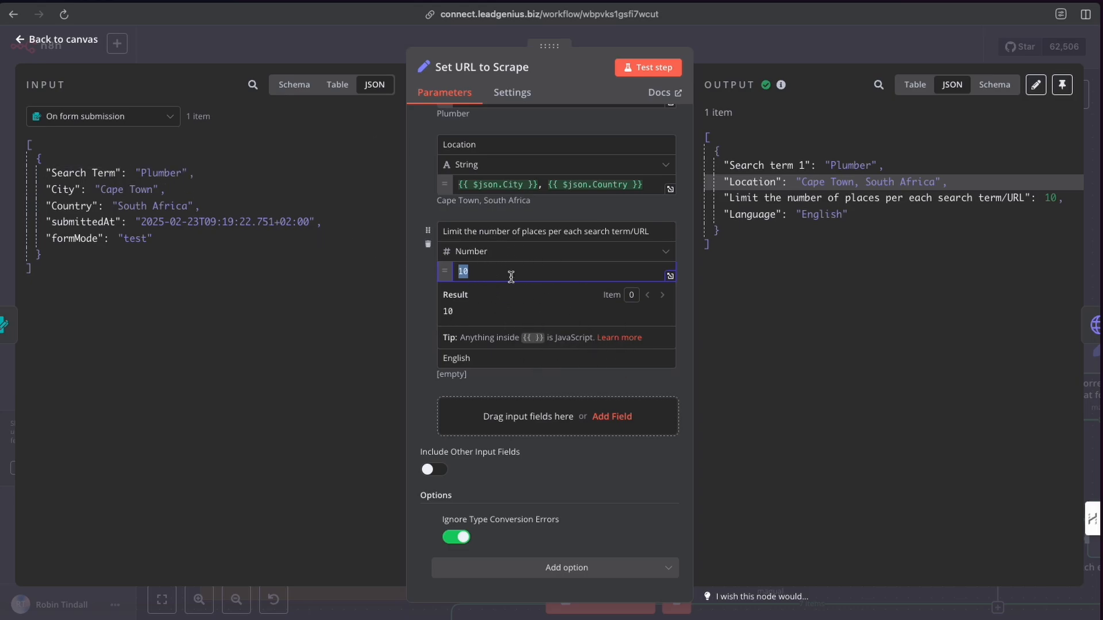
click(488, 273)
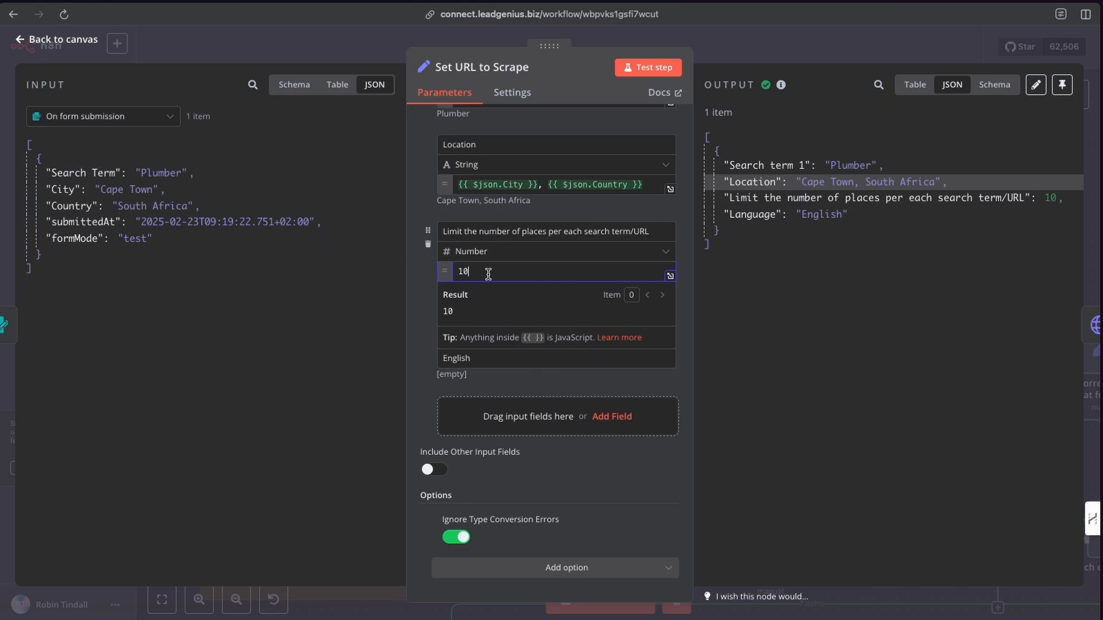
click(413, 286)
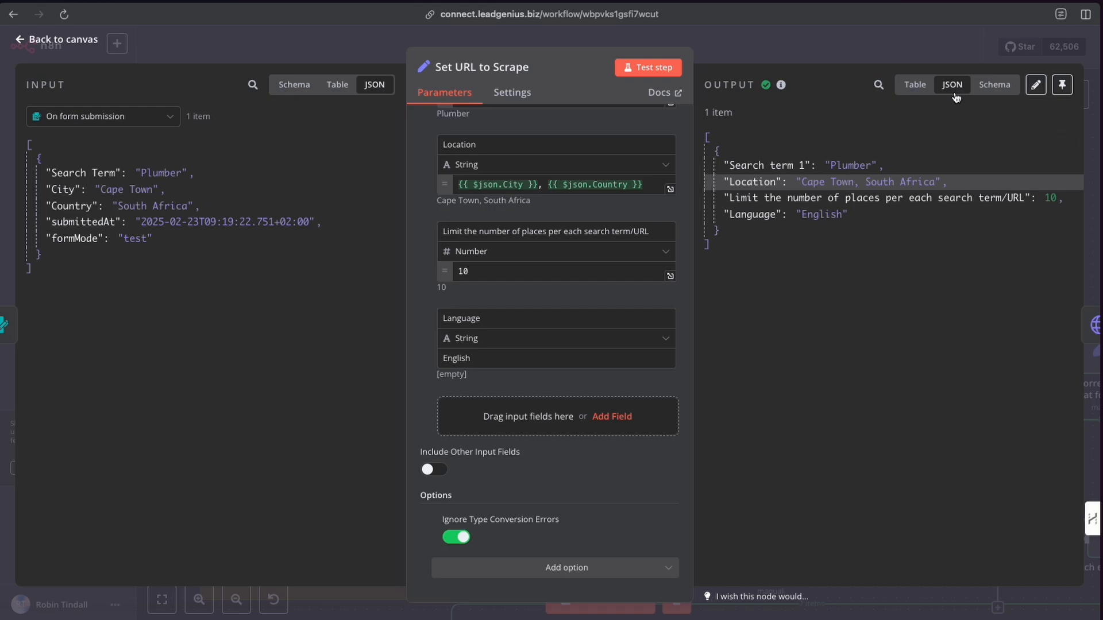
click(992, 92)
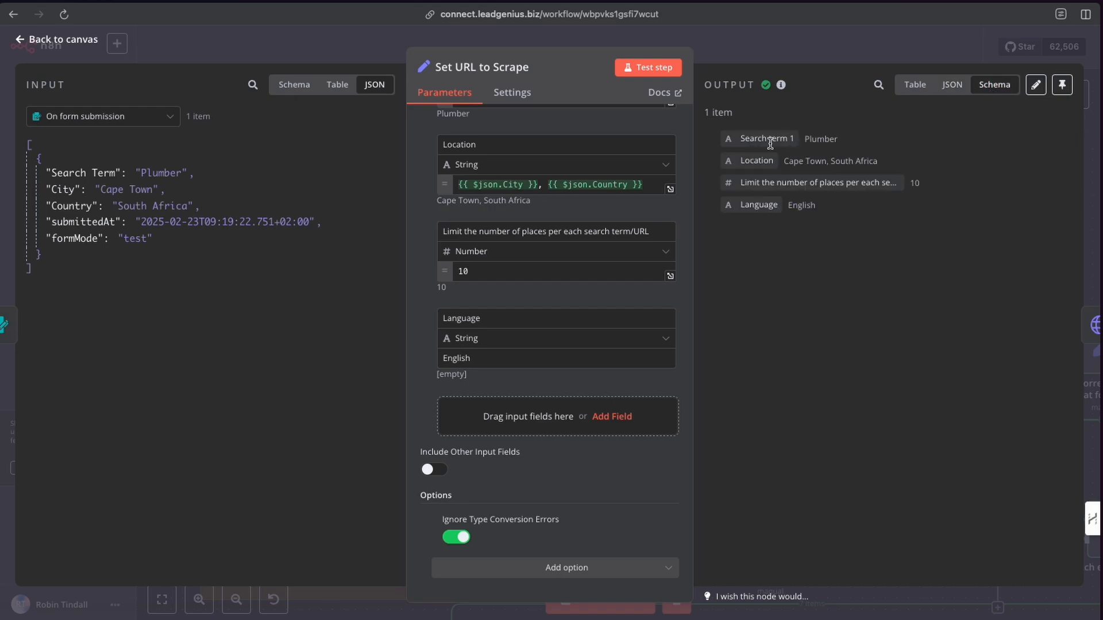
click(360, 46)
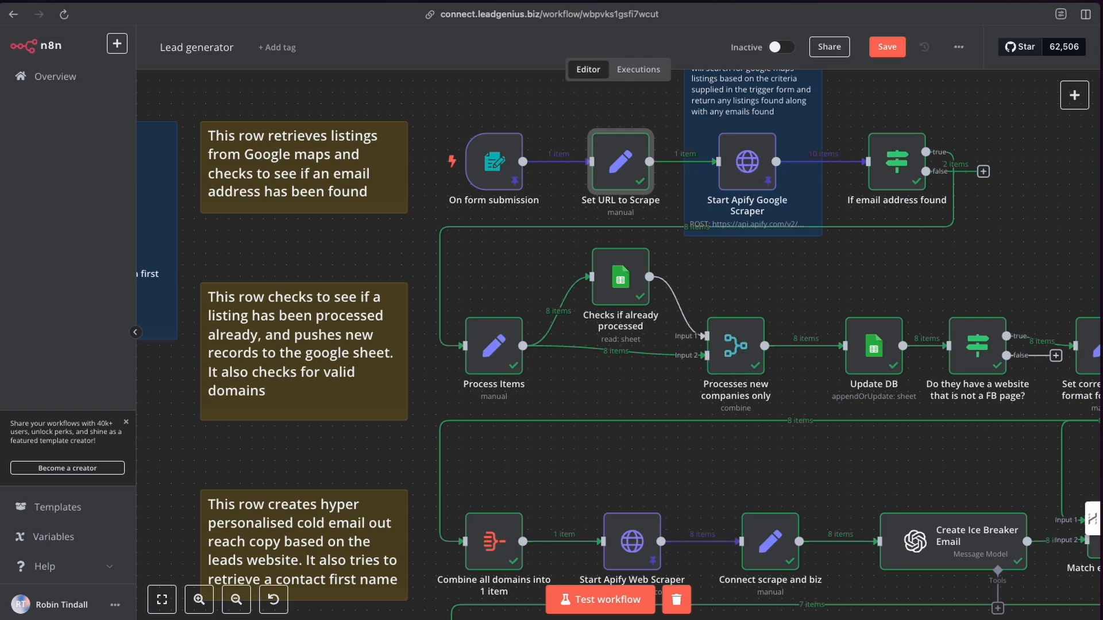
Switch to the Let's Automate It YouTube channel and browse its videos.
key(ctrl+Tab)
scroll(362, 261, up, 15)
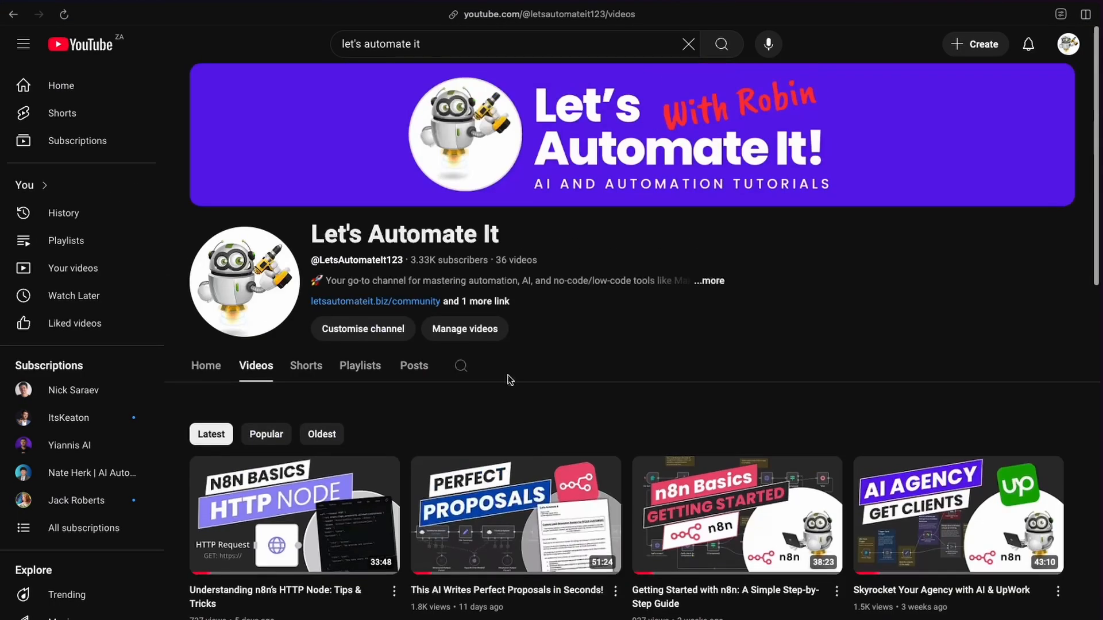
scroll(480, 419, down, 2)
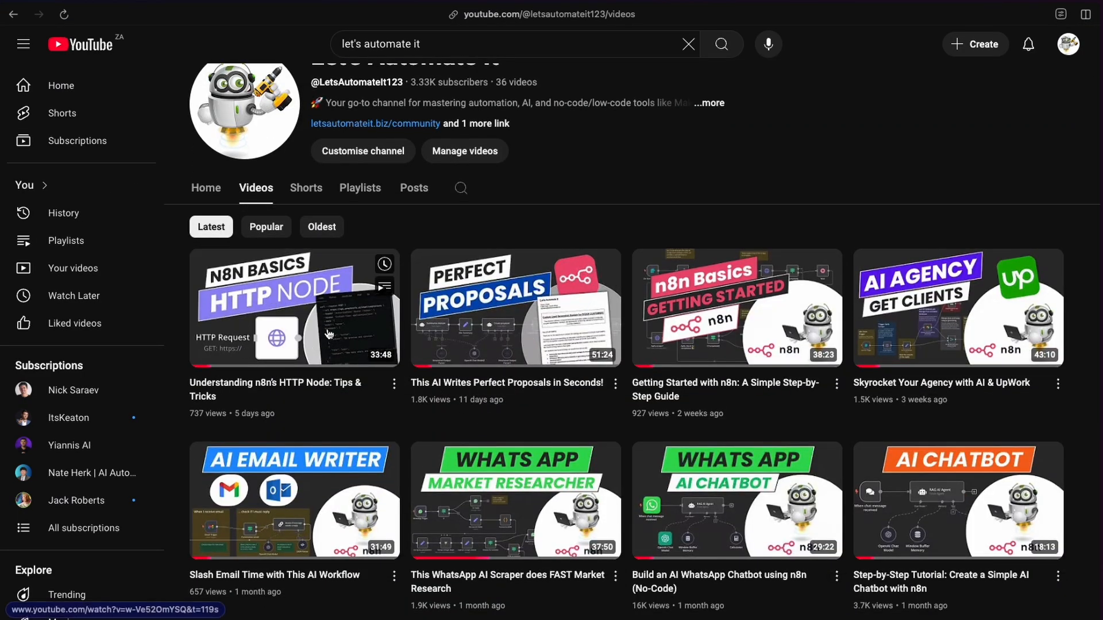
scroll(319, 301, down, 1)
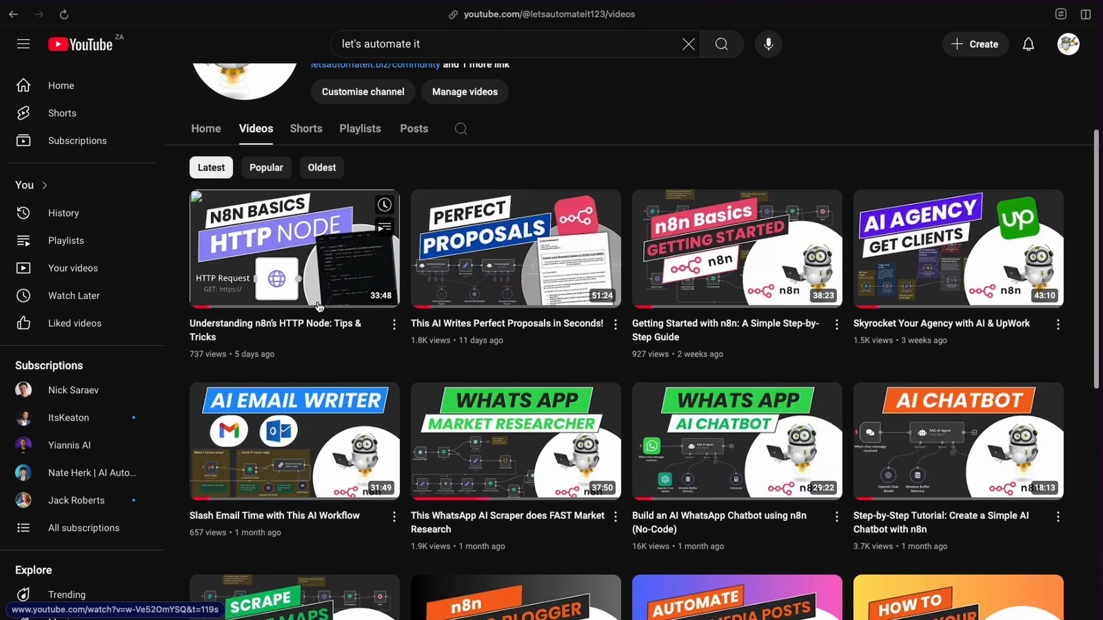
scroll(320, 302, up, 2)
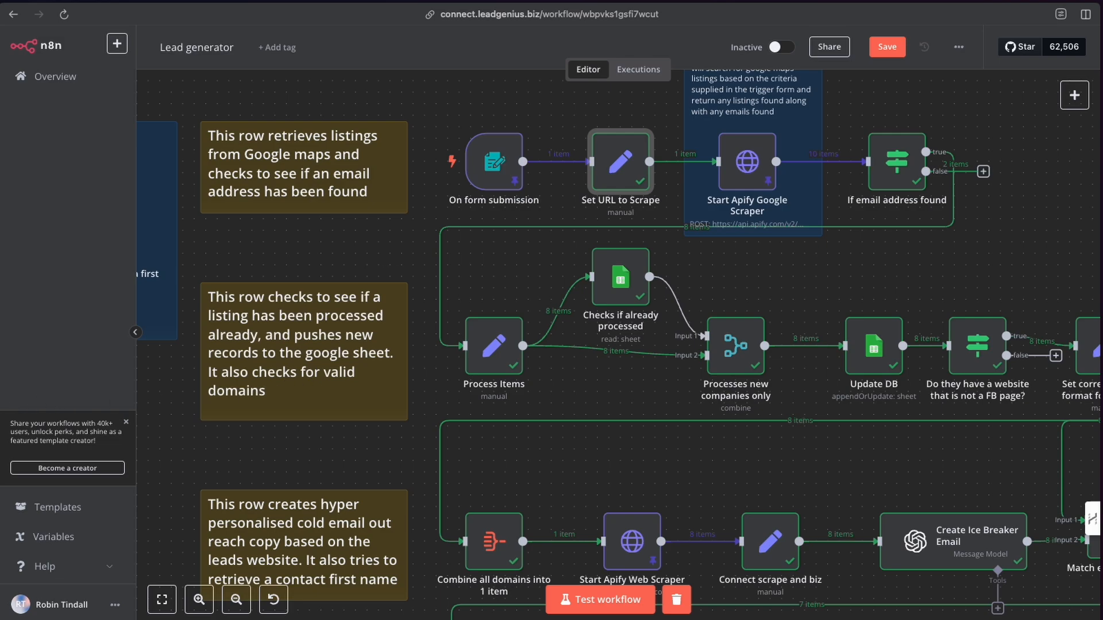
Open apify.com in a new tab and enter Scrape TikTok in the actor search.
key(super+t)
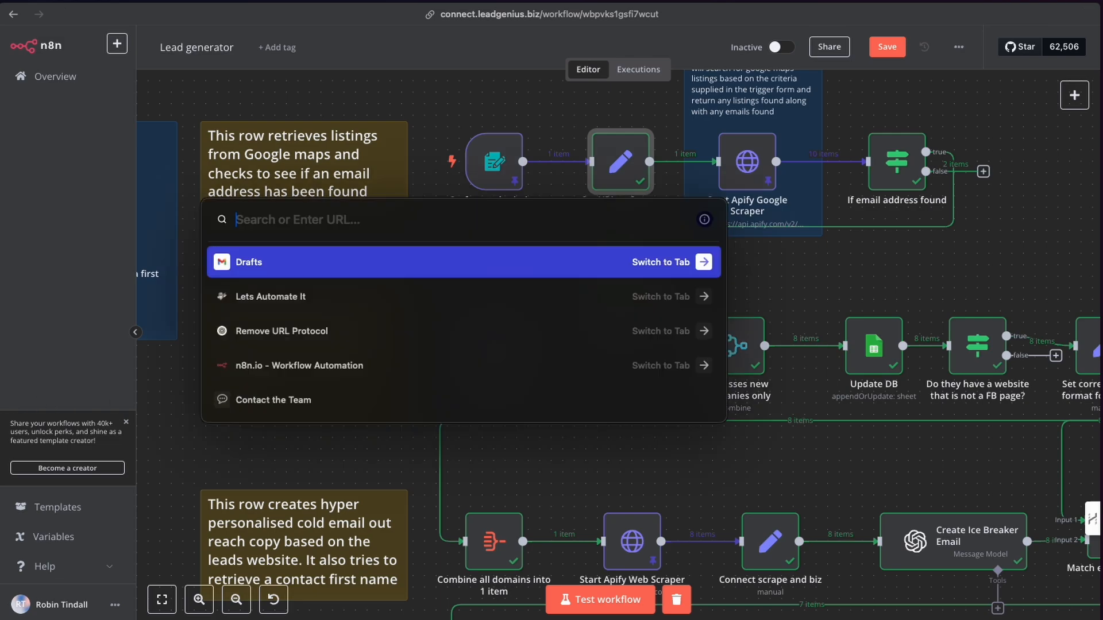
text(apify)
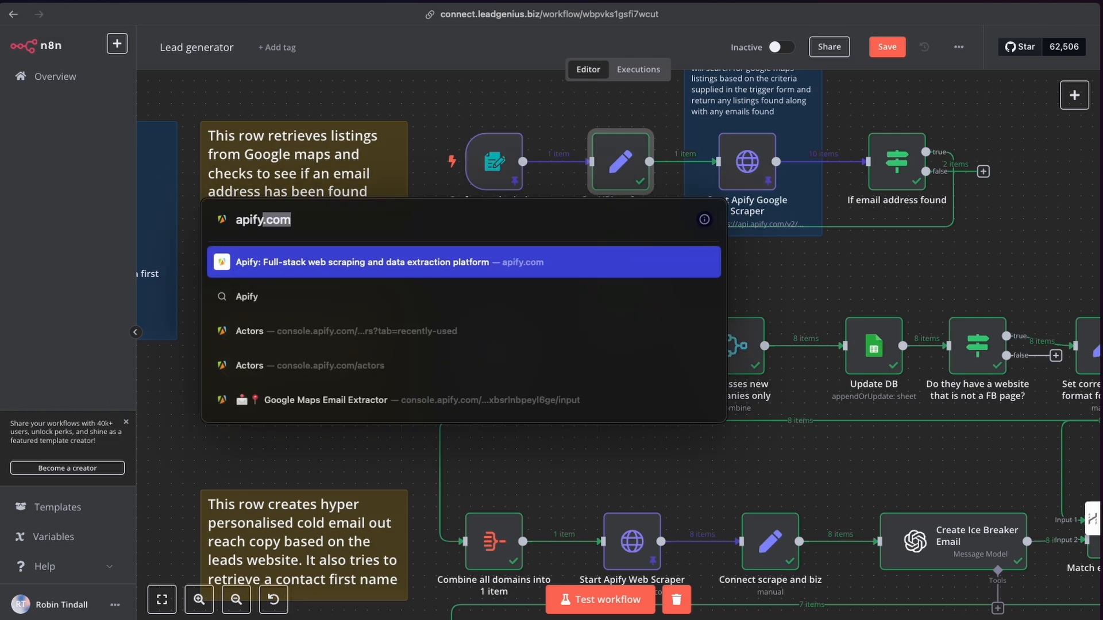
text(.com)
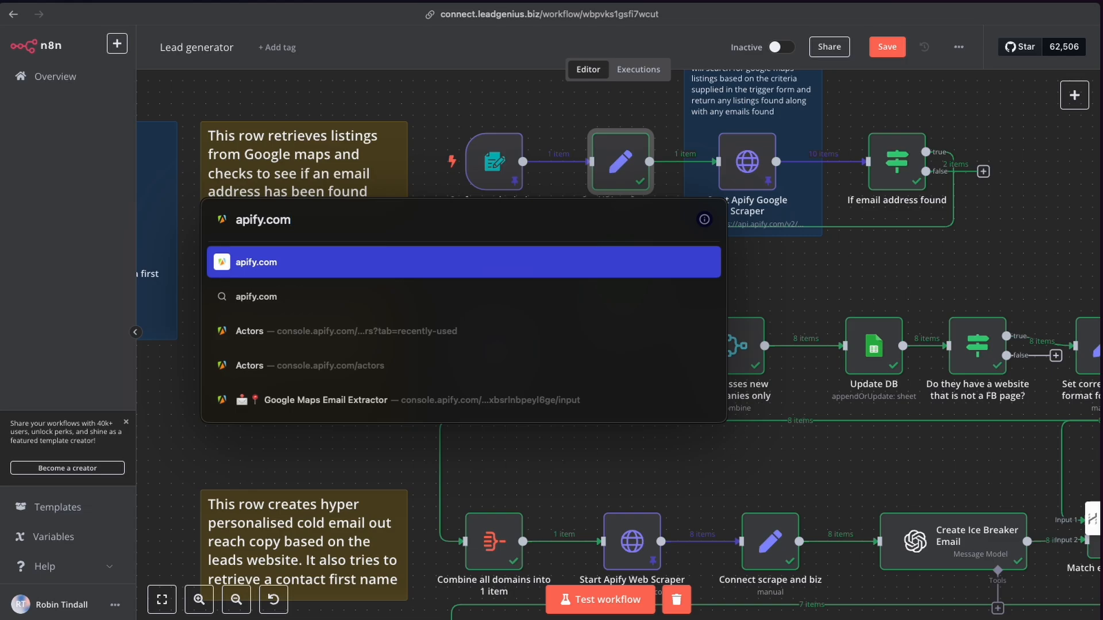
key(Return)
text(Scrape TikTok)
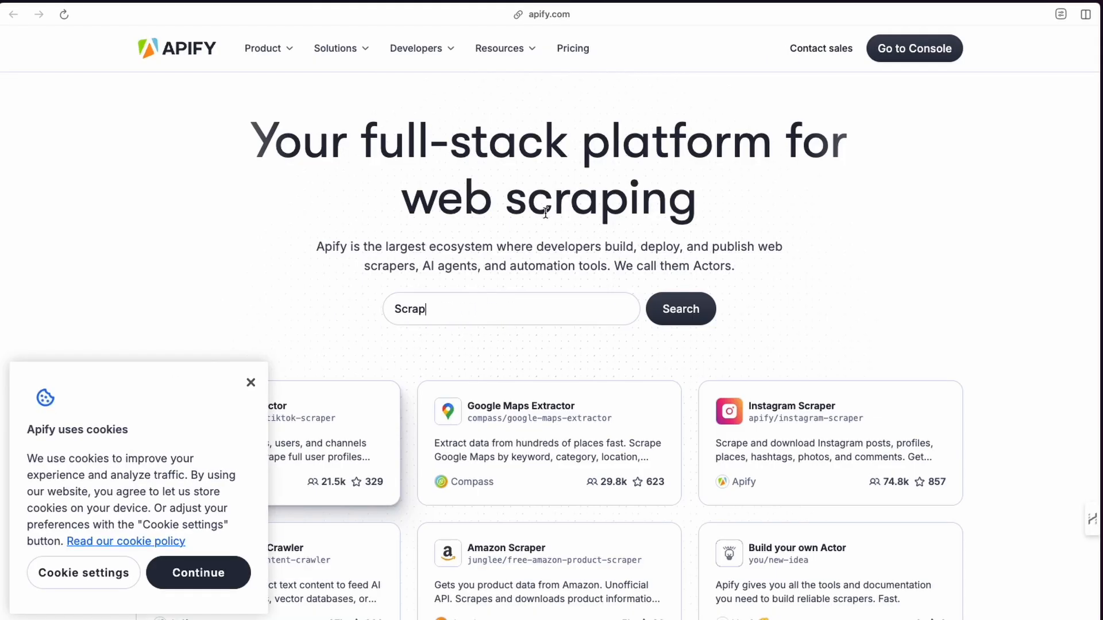
Go to the Apify console, open the Google Maps Email Extractor actor and view its input as JSON.
click(917, 49)
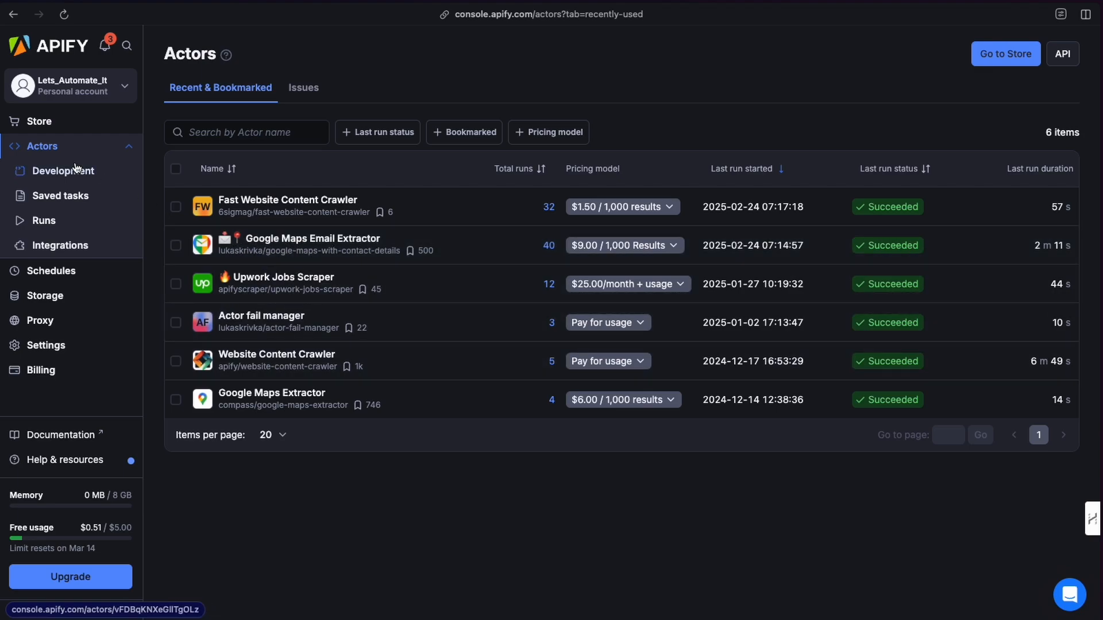
click(302, 250)
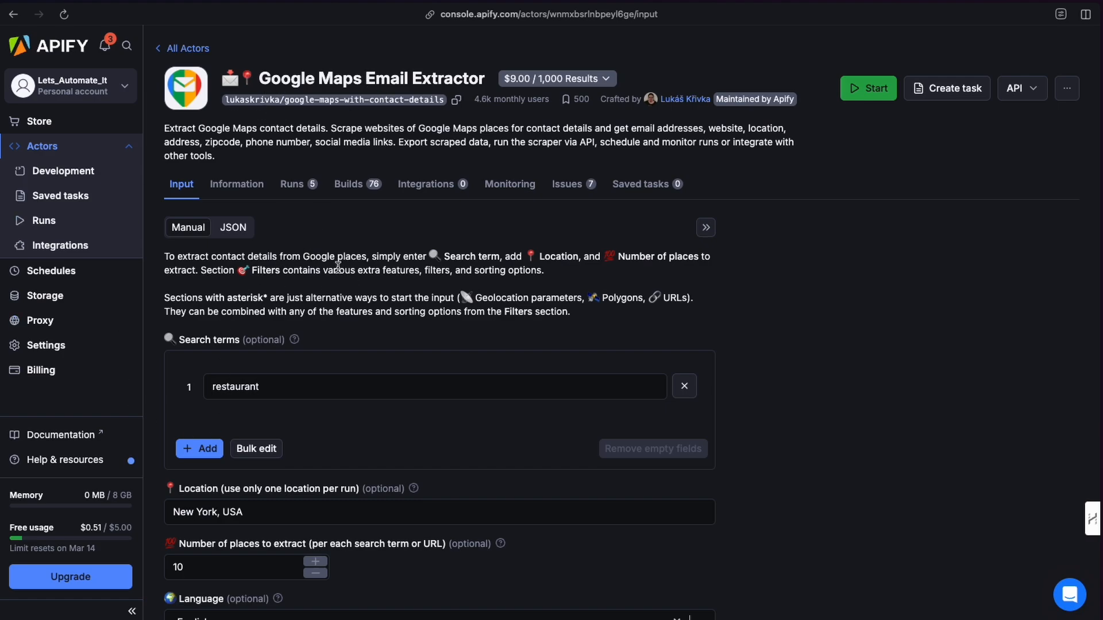
scroll(357, 299, down, 5)
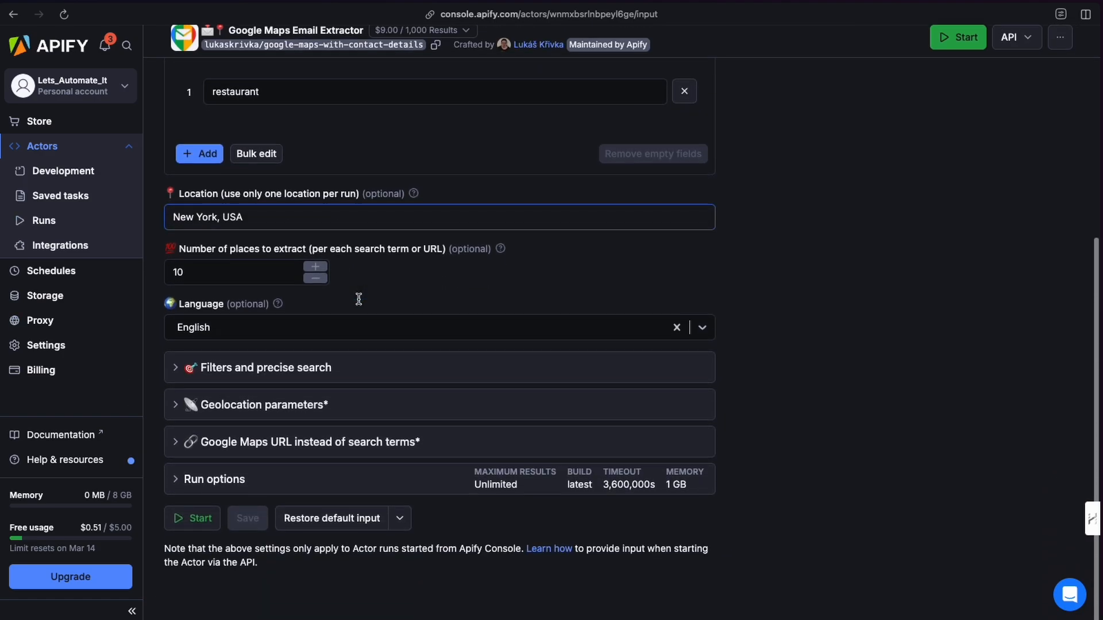
scroll(358, 298, up, 5)
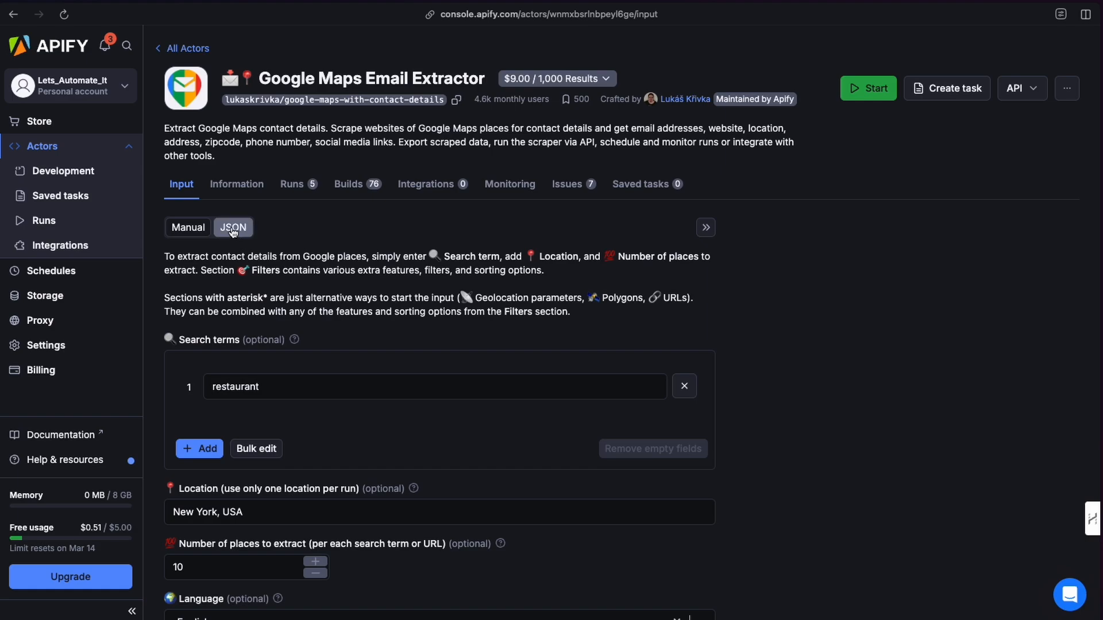
click(233, 228)
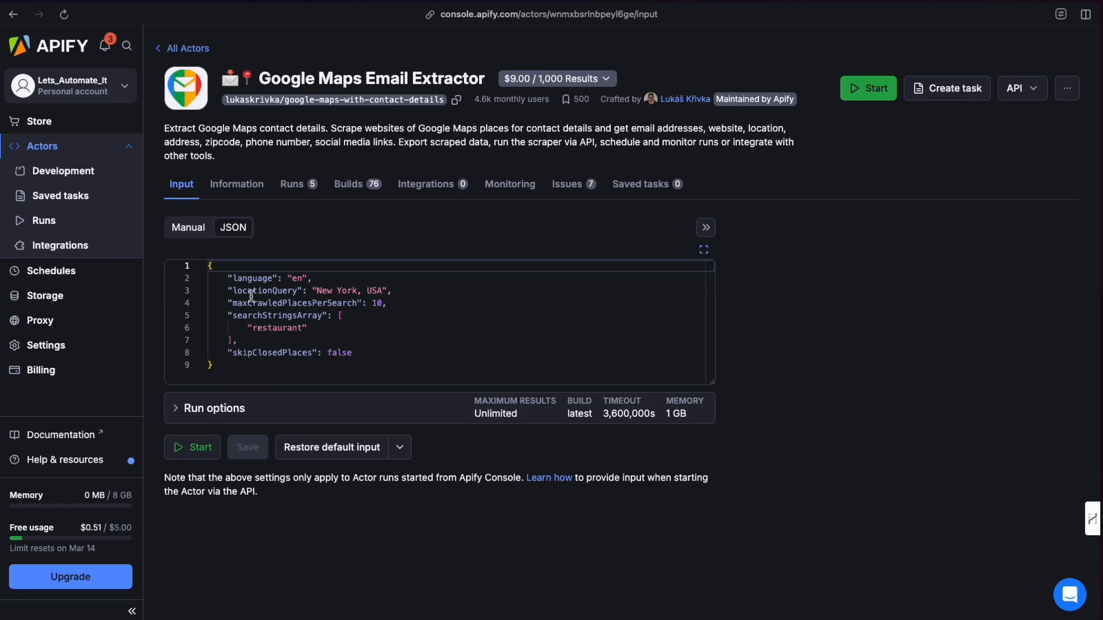
Open the actor's API endpoints and select the Run Actor synchronously and get dataset items URL.
mouse_move(251, 296)
click(1016, 90)
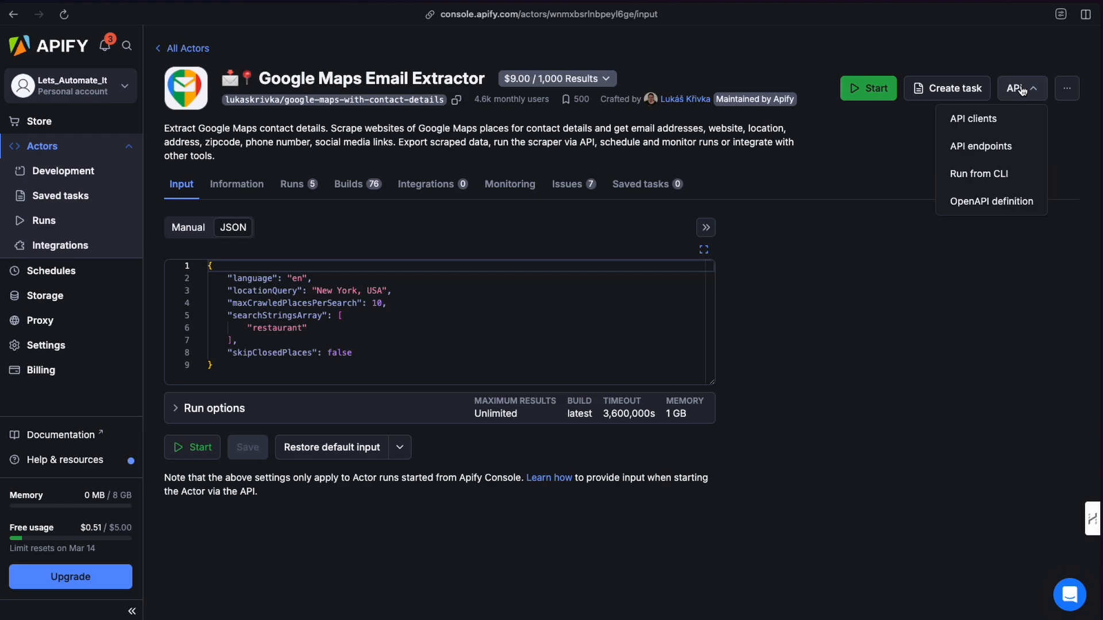
click(973, 147)
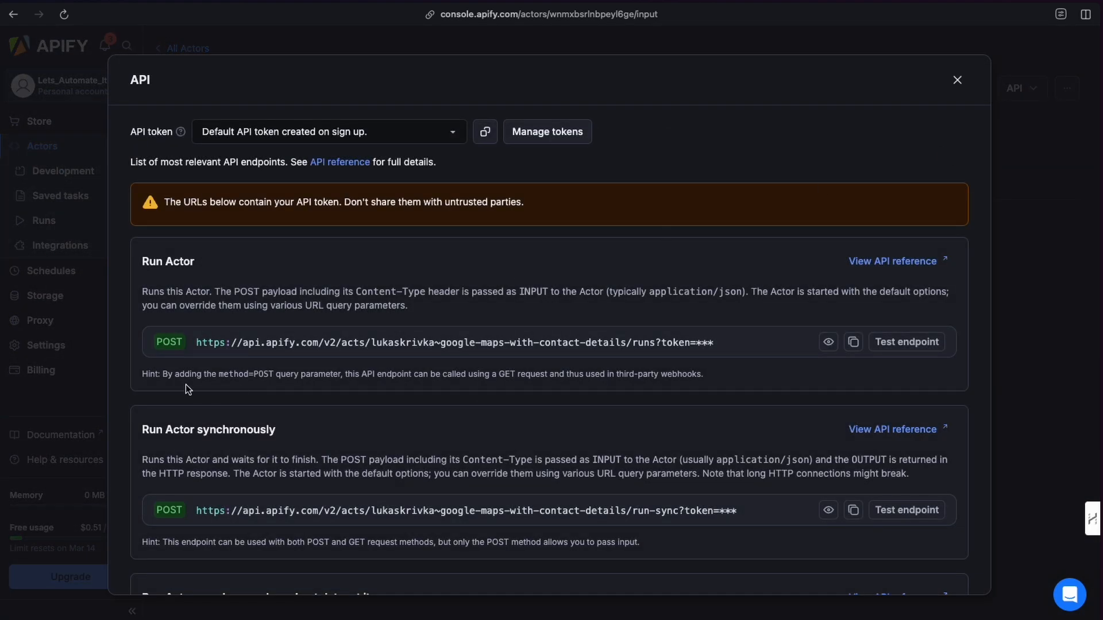
scroll(189, 357, down, 6)
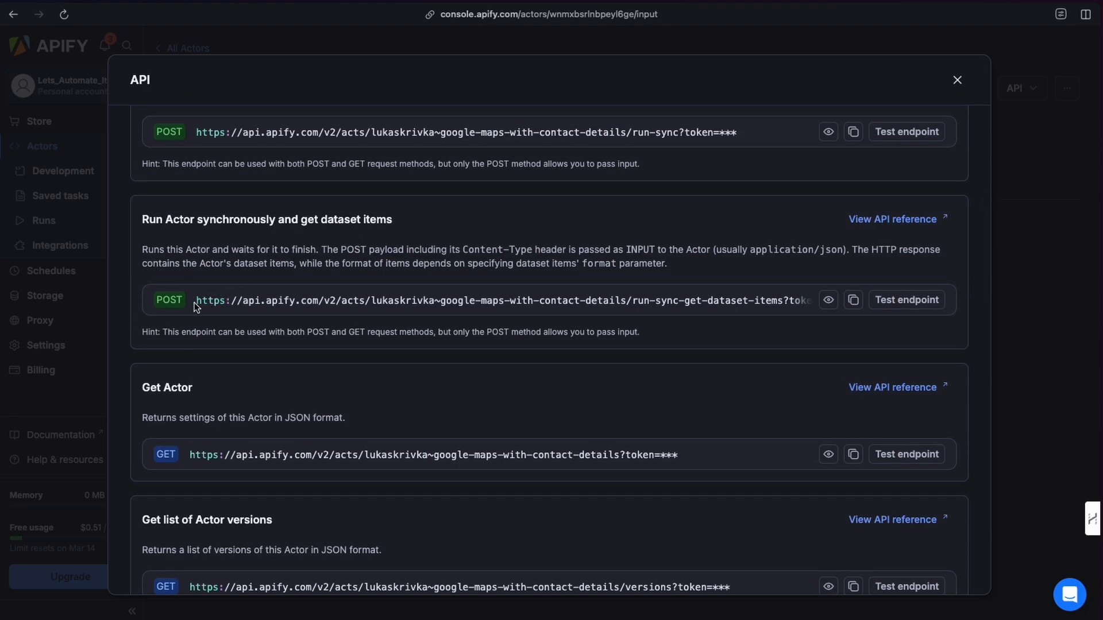
drag(197, 300, 781, 305)
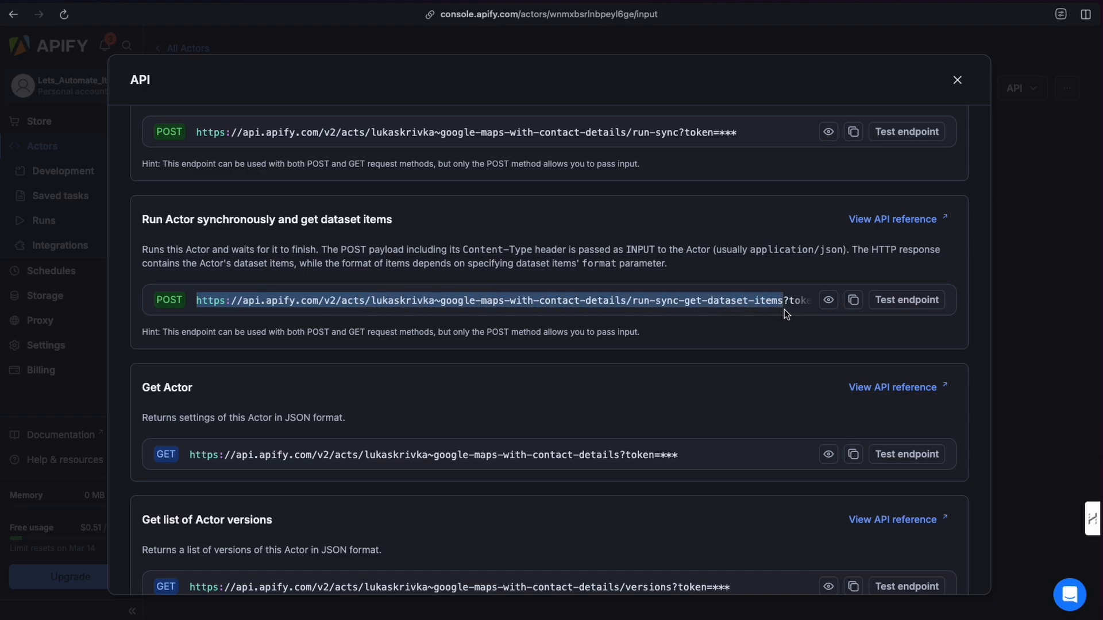
scroll(769, 303, right, 1)
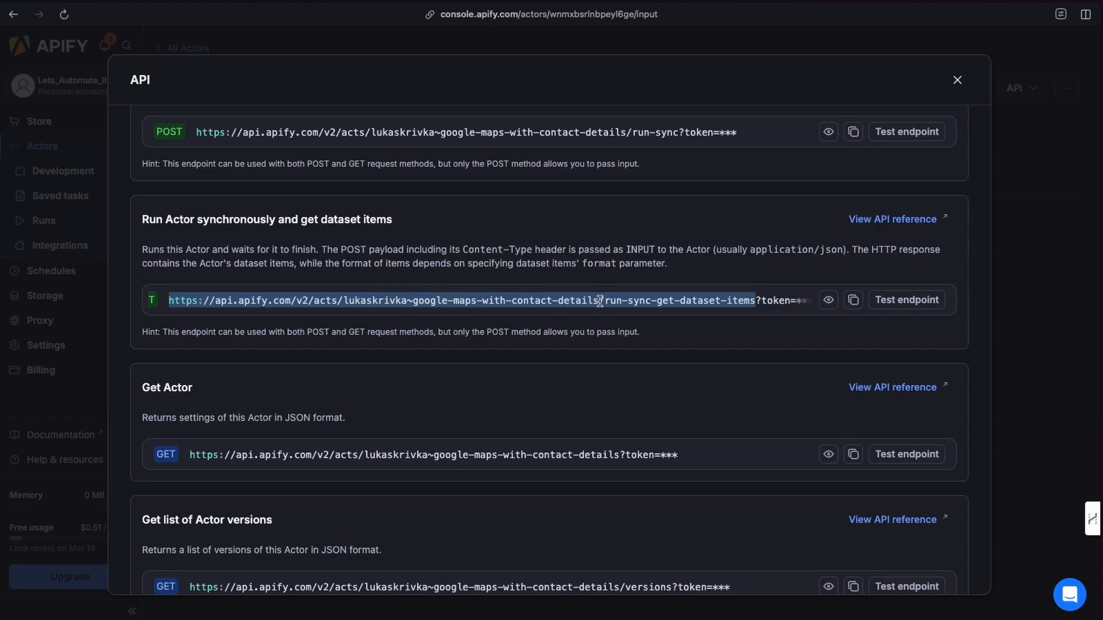
click(676, 300)
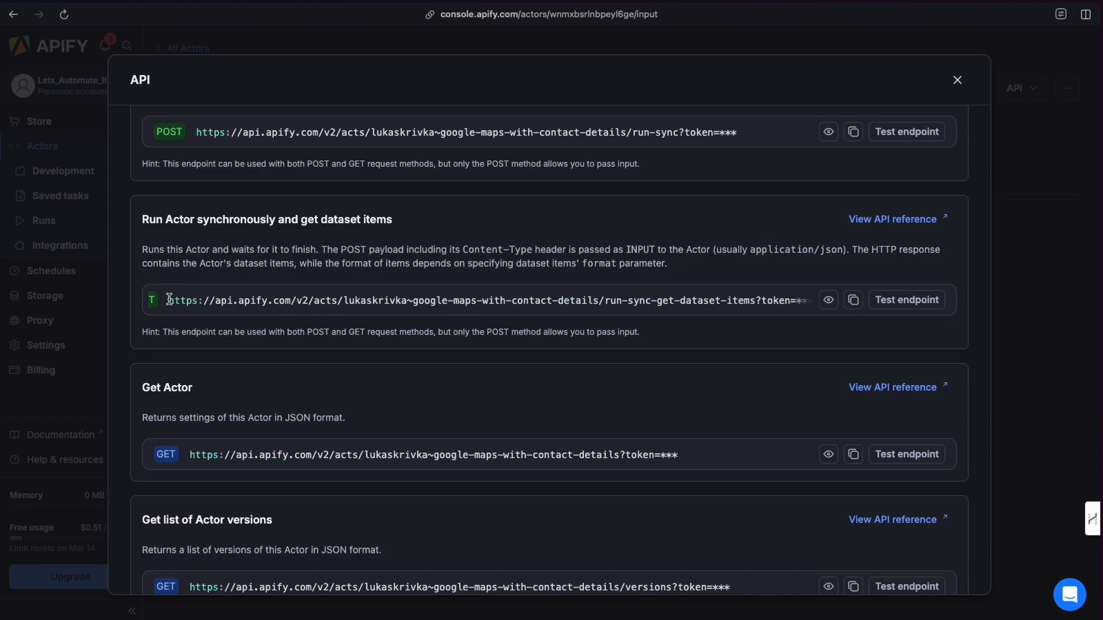
drag(169, 301, 801, 305)
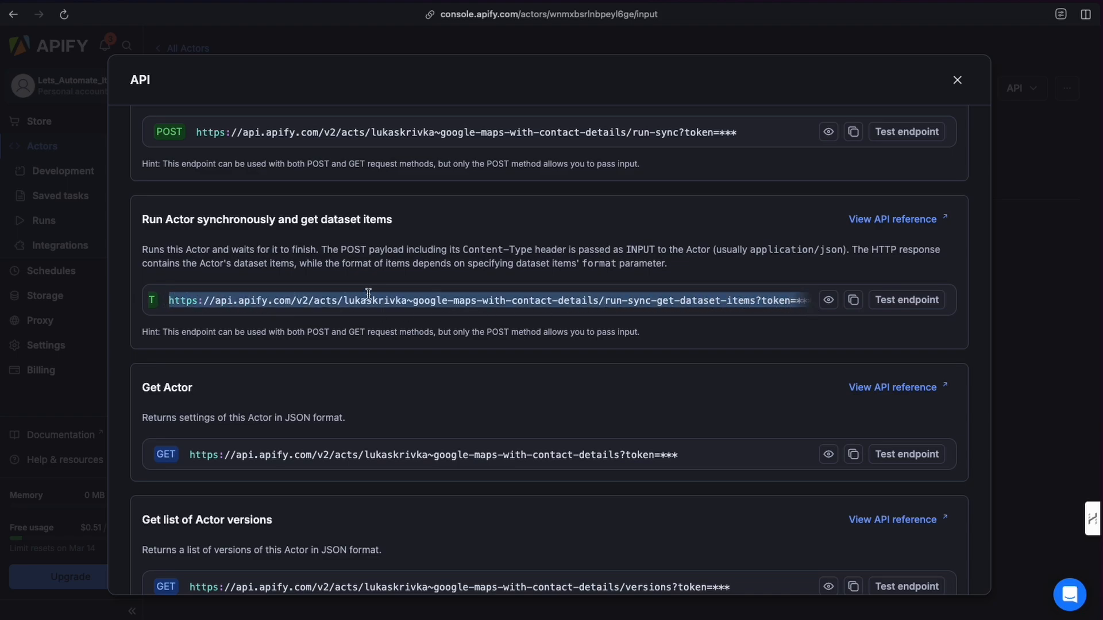
click(291, 301)
scroll(291, 302, left, 1)
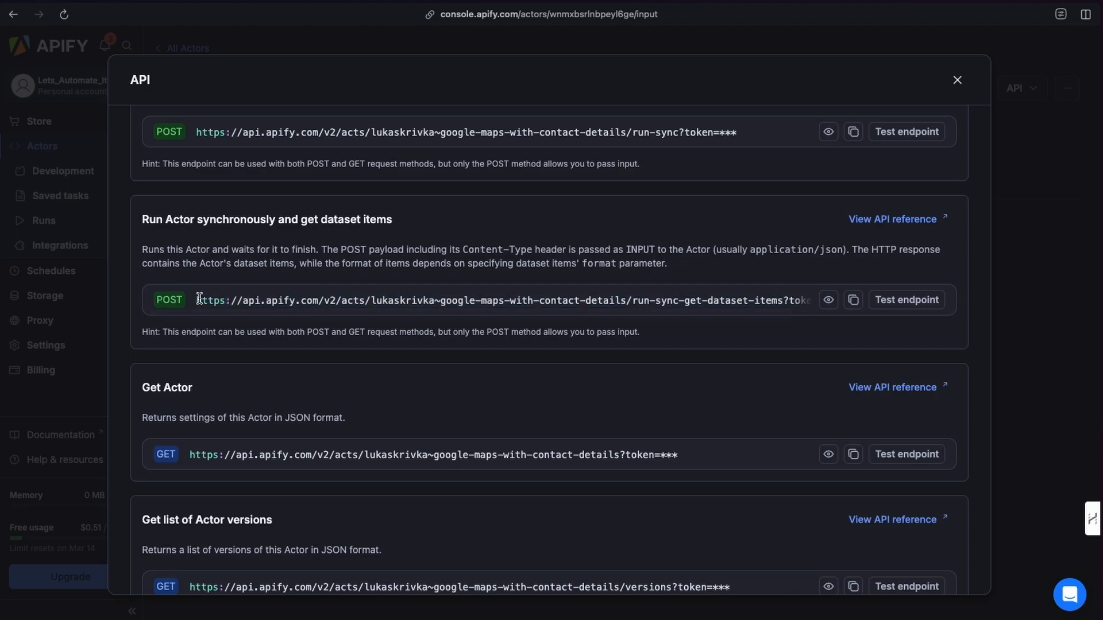
drag(196, 300, 782, 300)
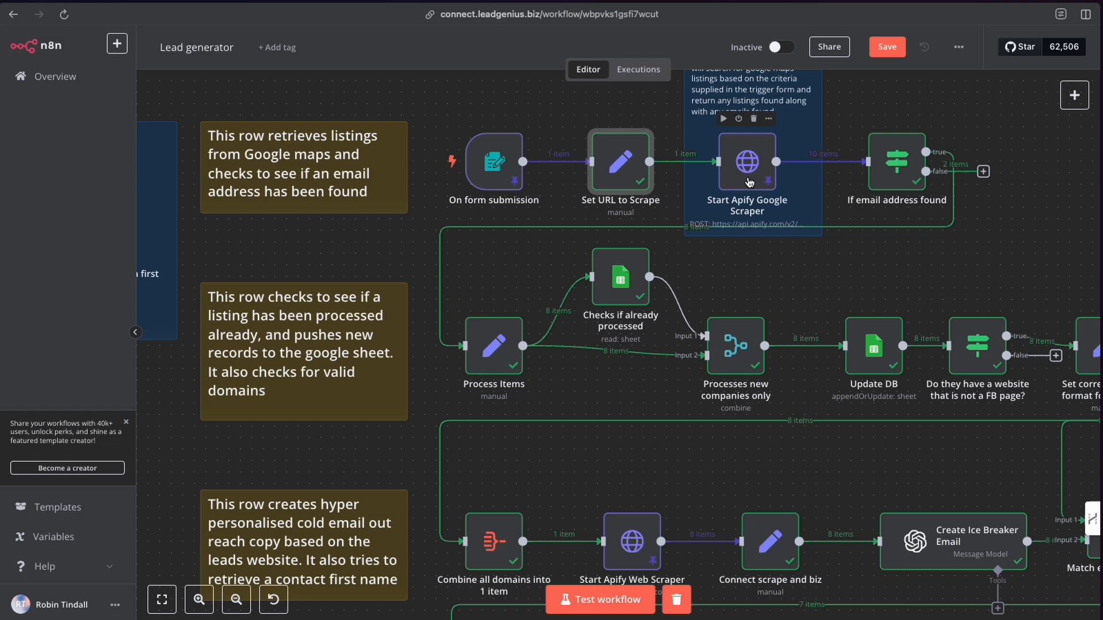
click(1074, 96)
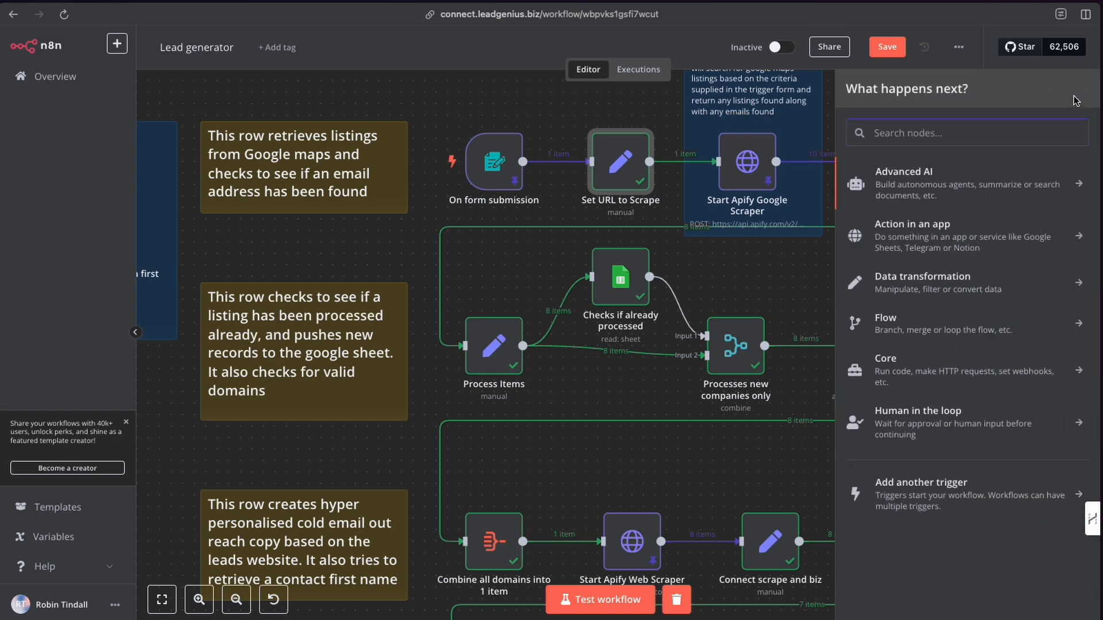
text(http)
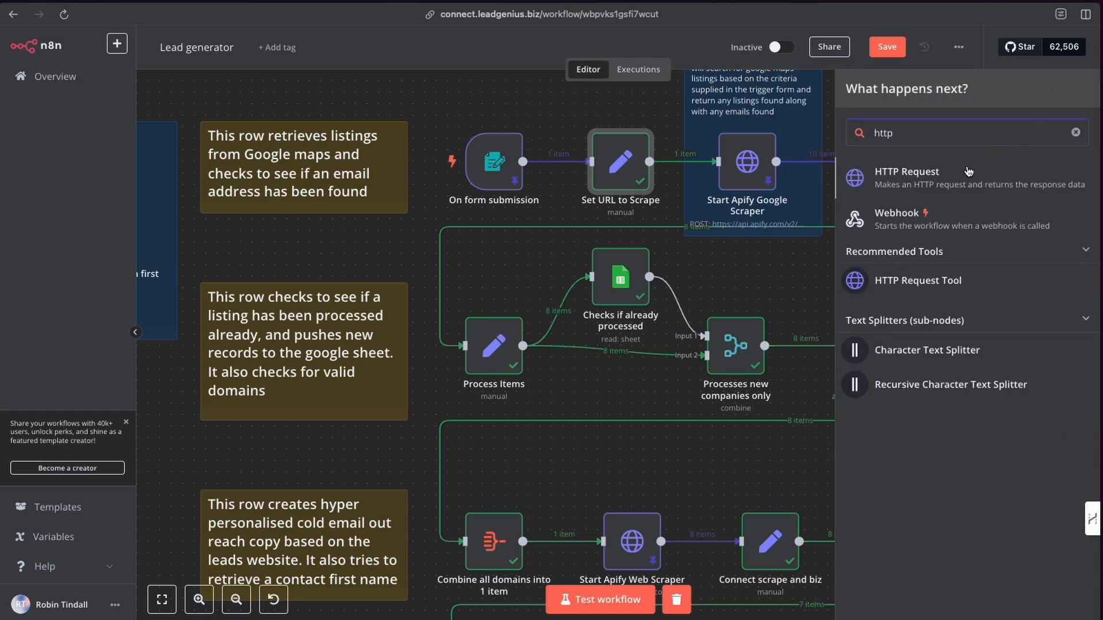
click(649, 114)
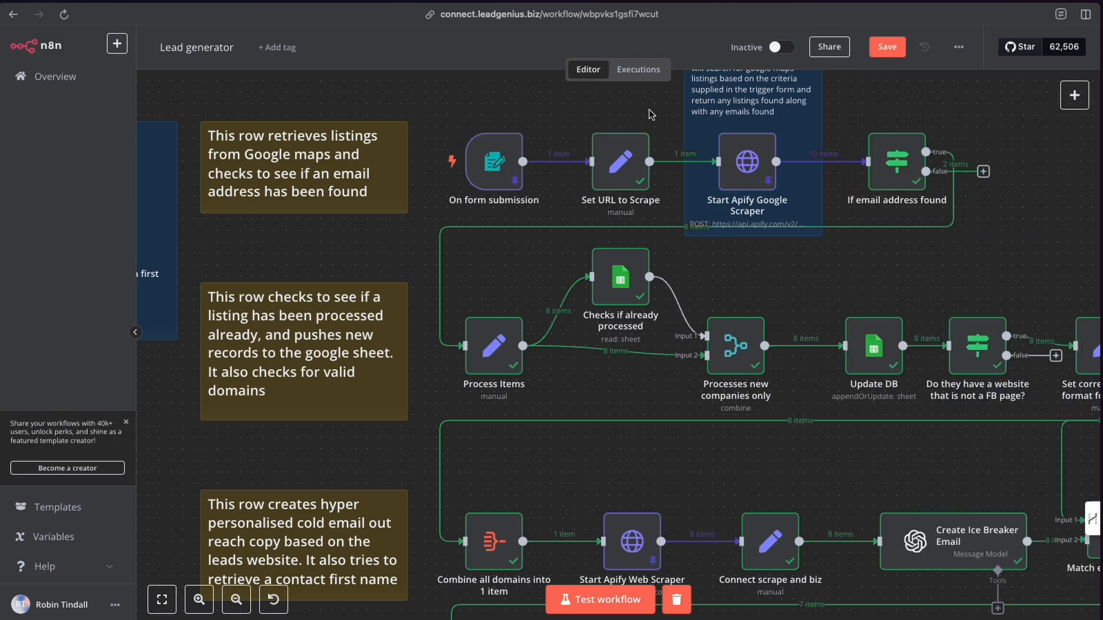
Open the Start Apify Google Scraper node and examine its method, URL, authentication and body settings.
click(749, 165)
double_click(749, 165)
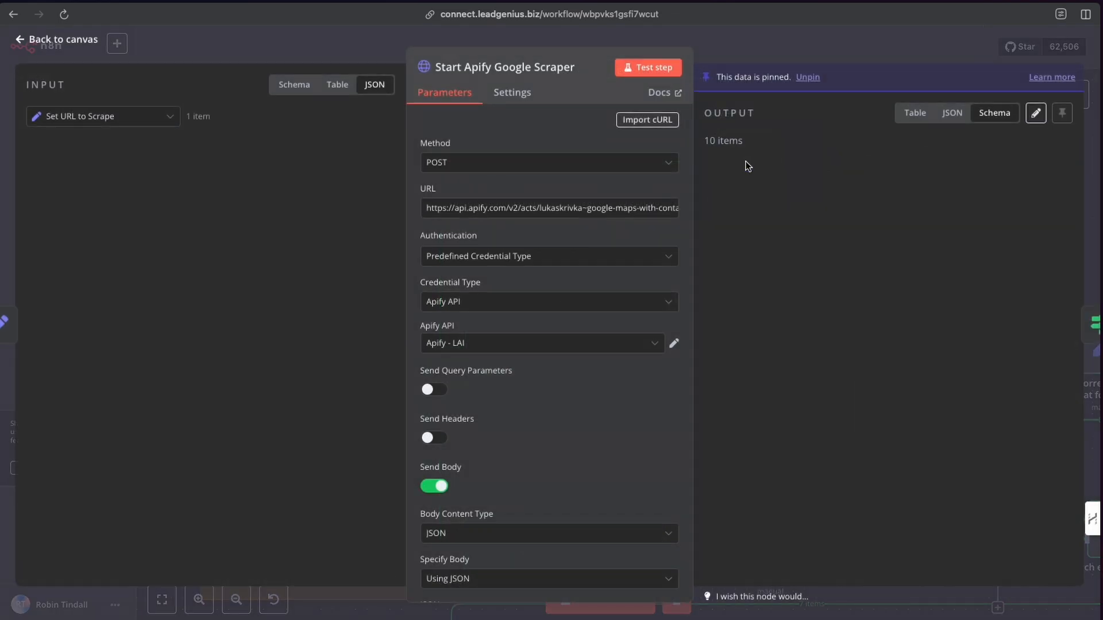
click(452, 167)
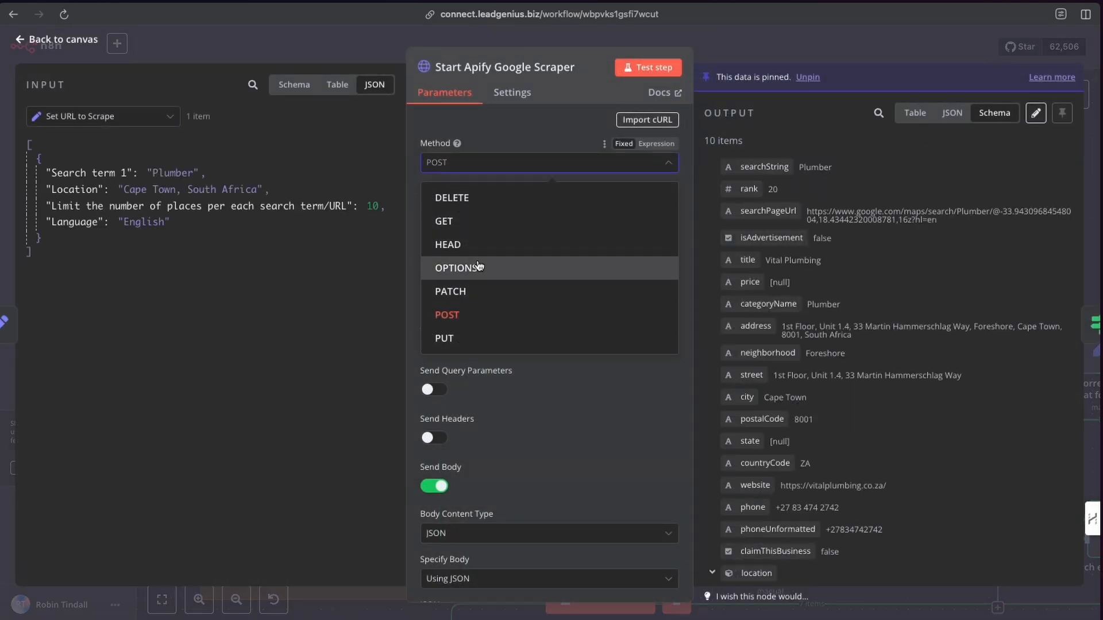
key(Escape)
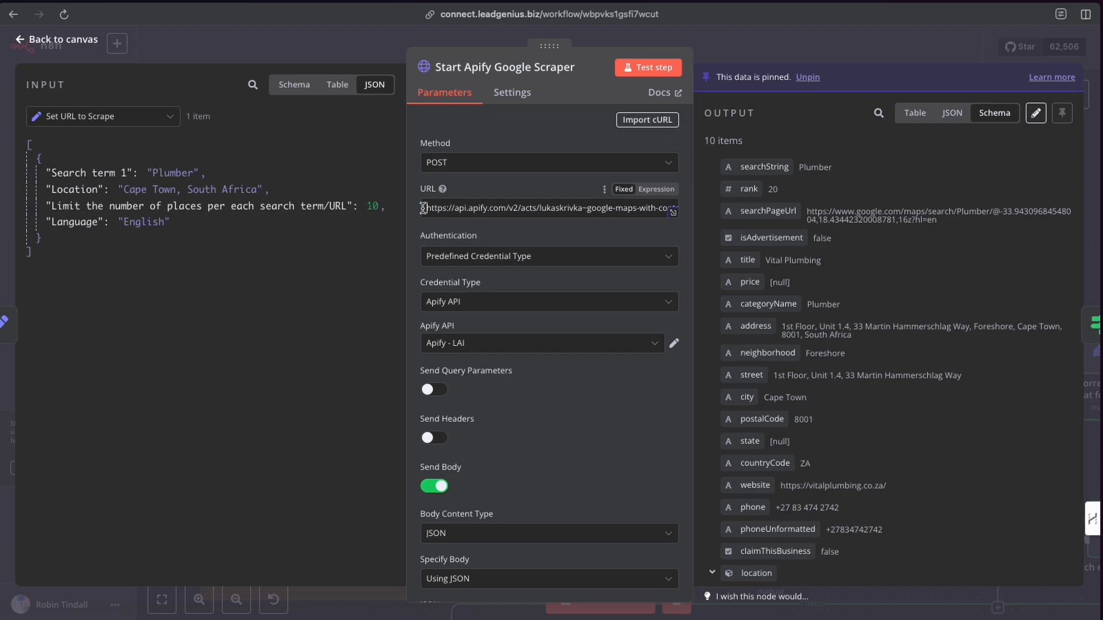
drag(421, 208, 687, 214)
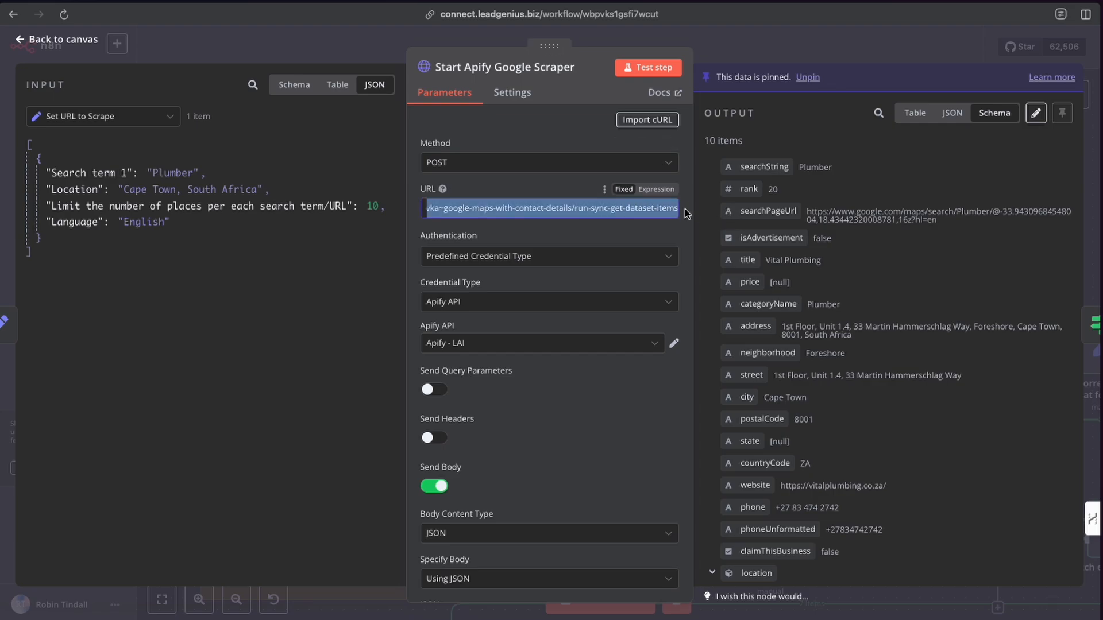
click(550, 180)
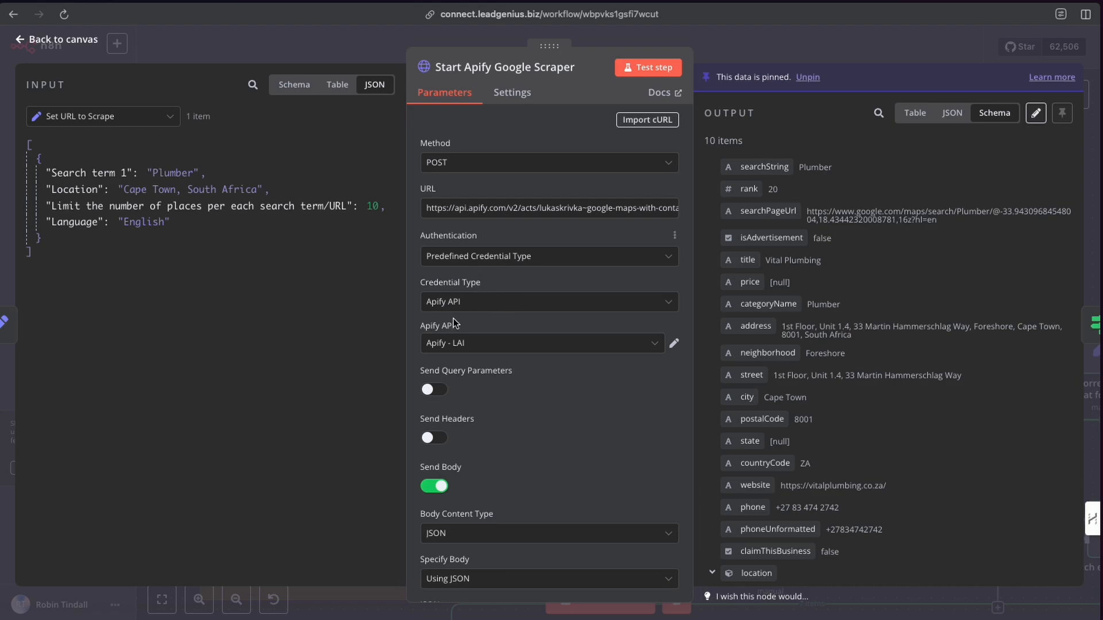
click(498, 256)
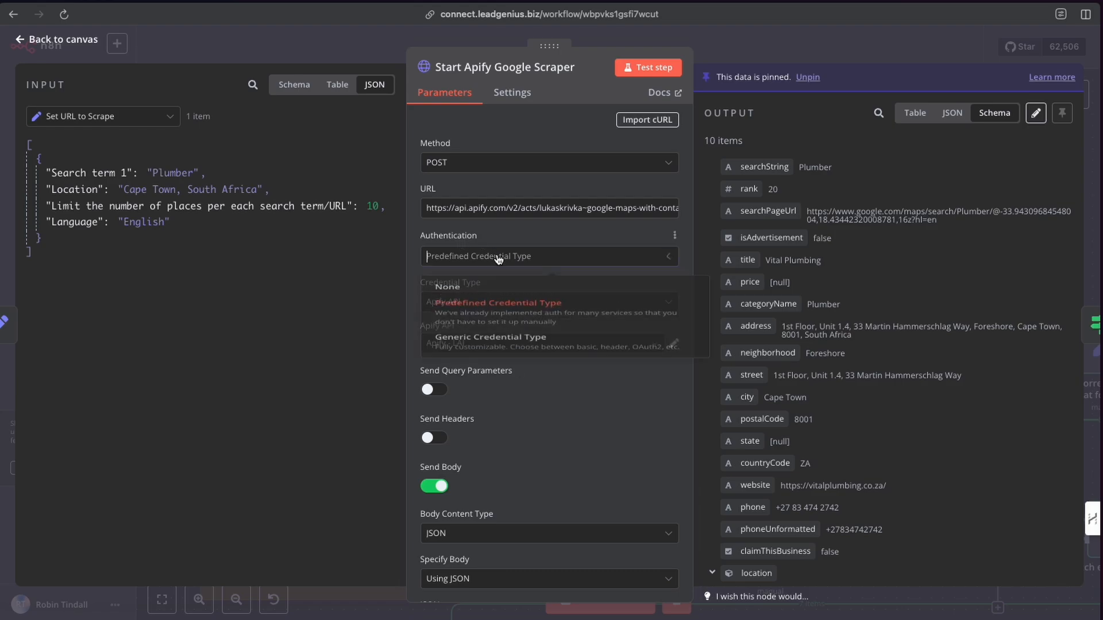
click(498, 237)
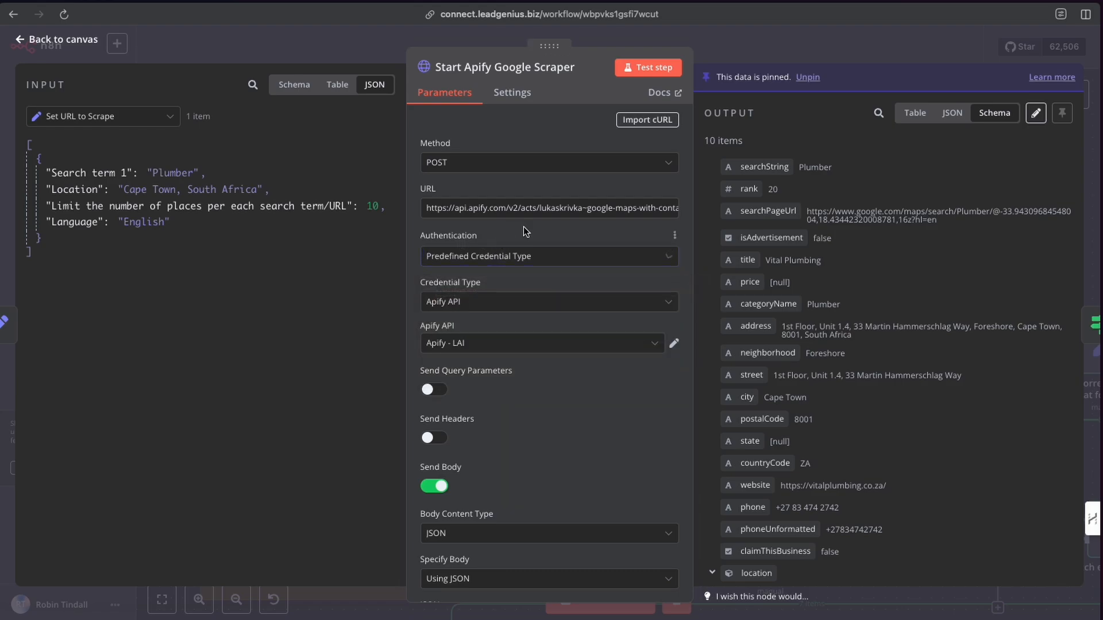
click(611, 208)
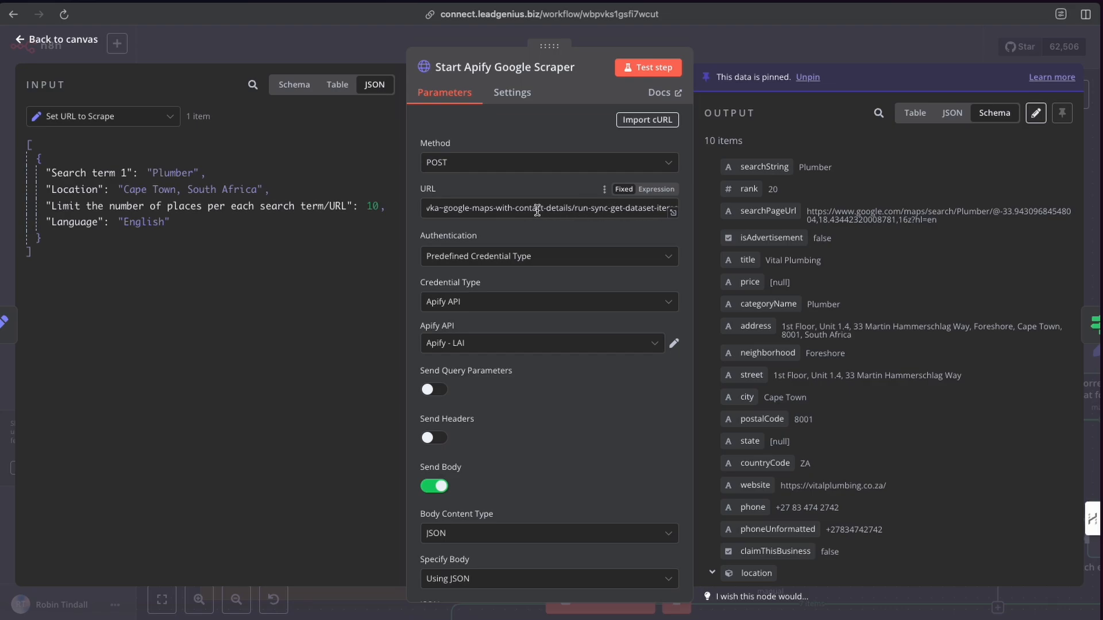
key(Home)
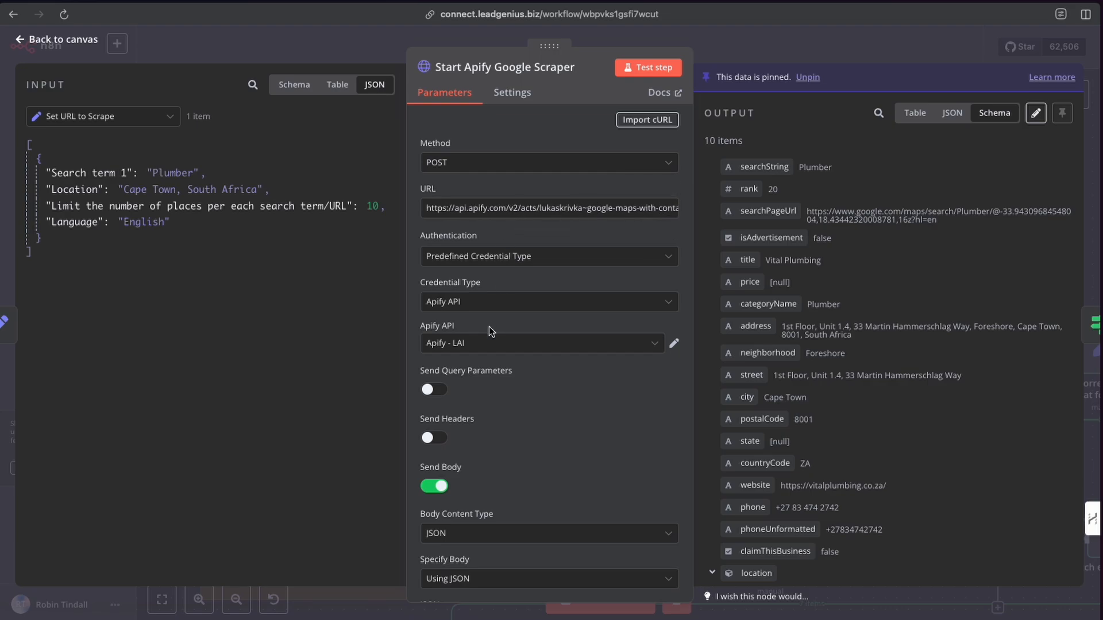
scroll(488, 326, down, 1)
scroll(502, 343, down, 5)
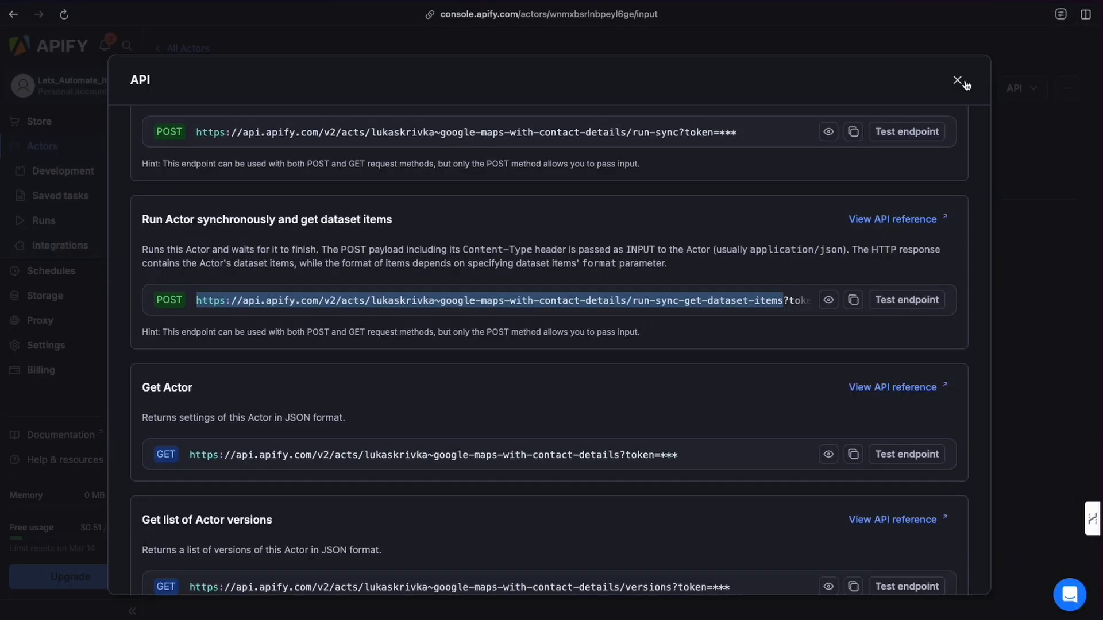
Compare the actor's JSON input in Apify with the node's JSON body expression and its evaluated result.
click(965, 84)
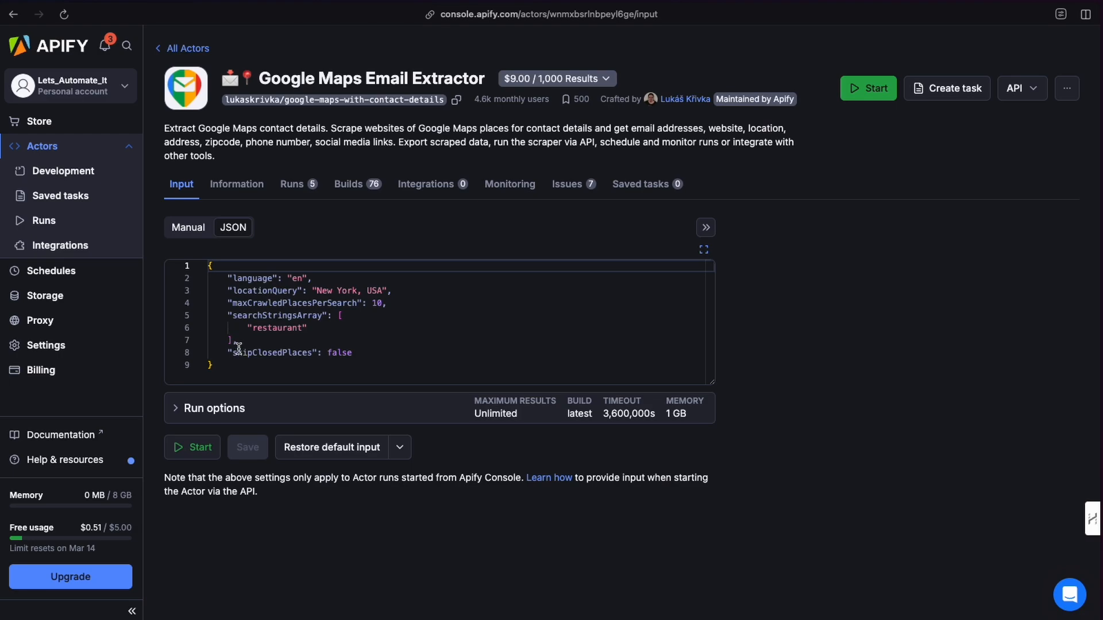
drag(209, 265, 242, 365)
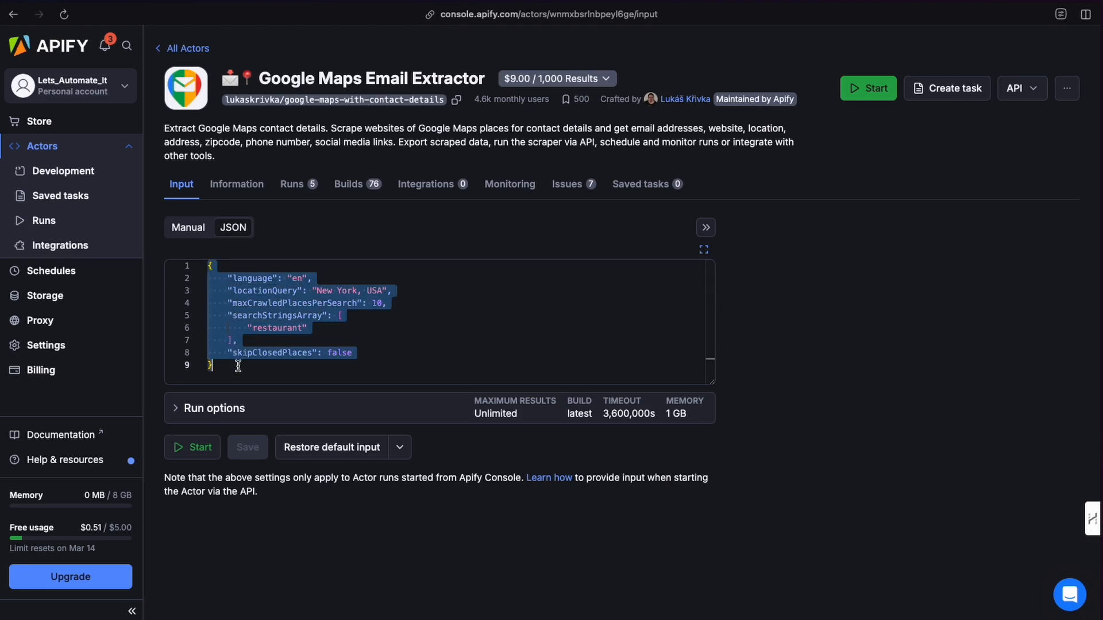
click(242, 367)
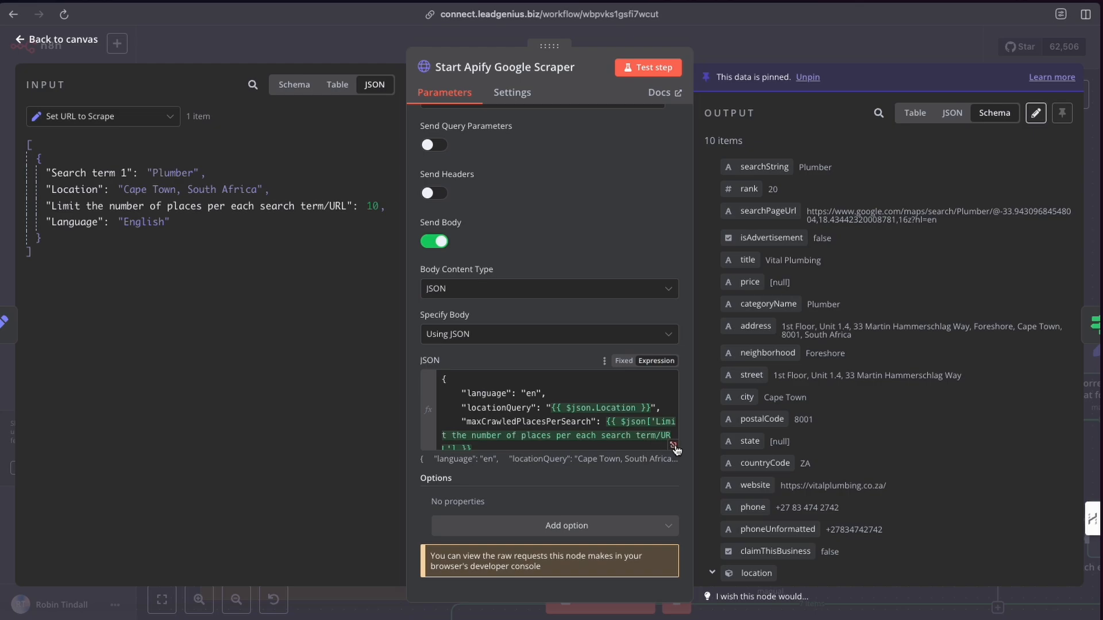
click(673, 446)
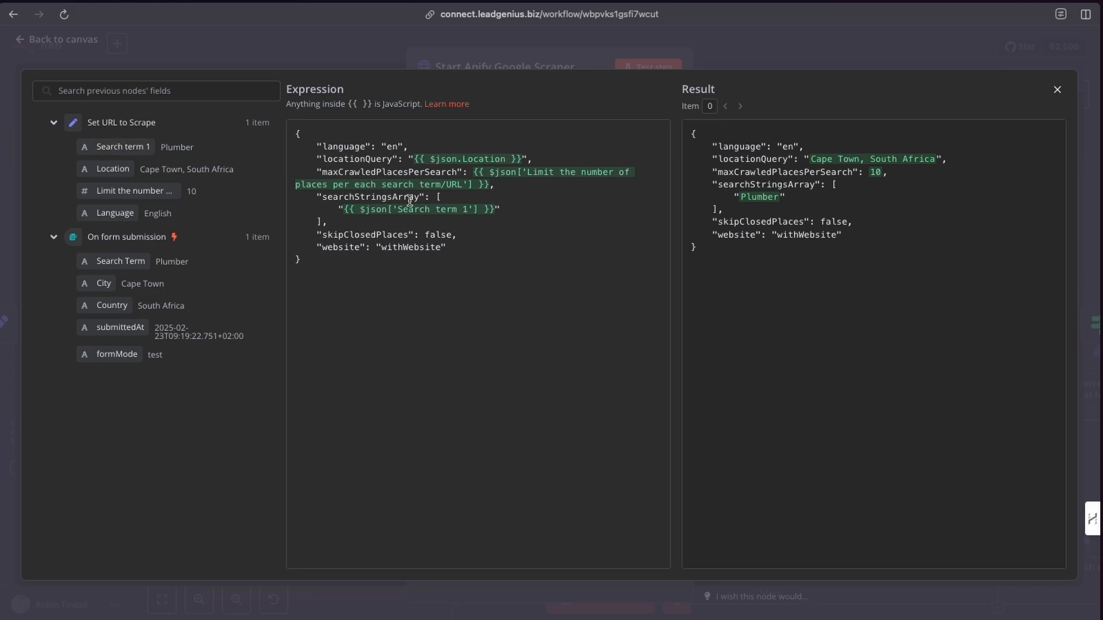
drag(344, 210, 479, 210)
drag(115, 147, 140, 162)
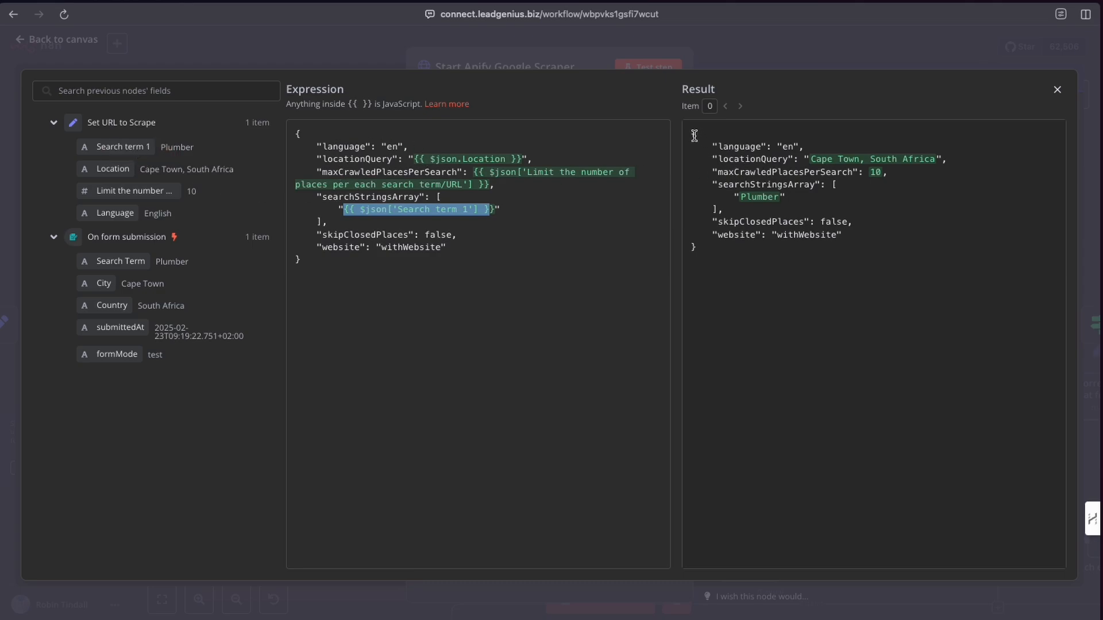
drag(694, 135, 723, 248)
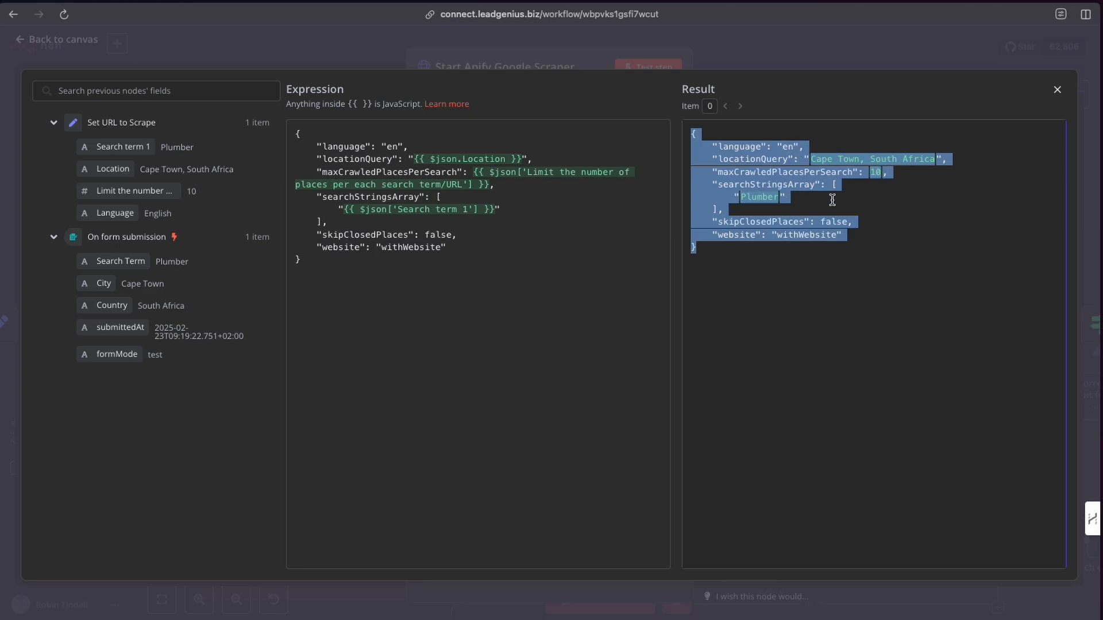
click(744, 56)
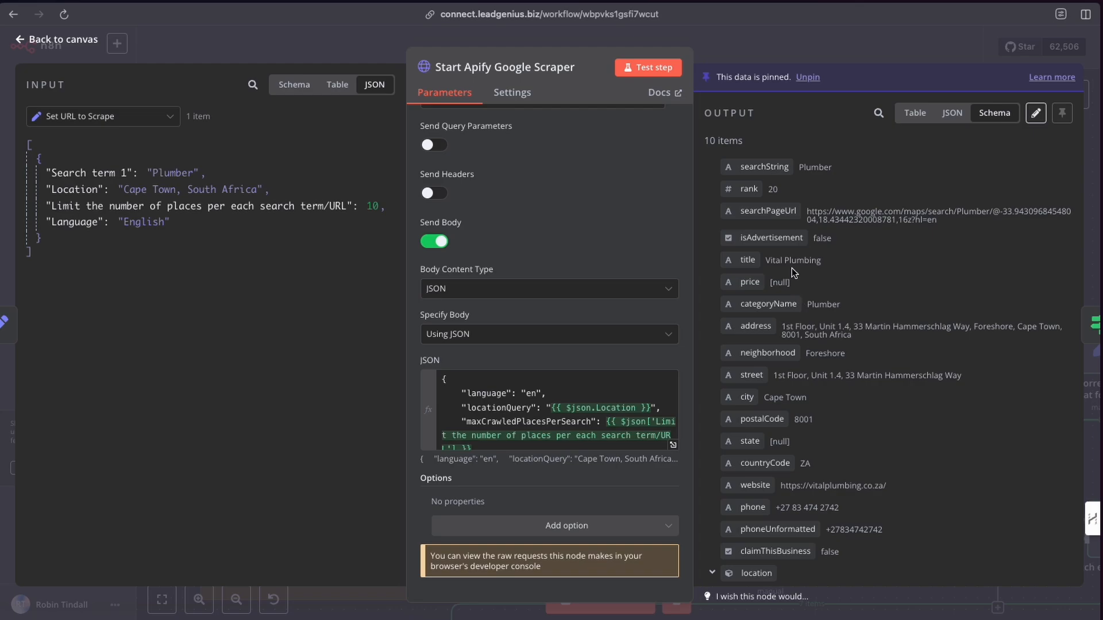
click(719, 49)
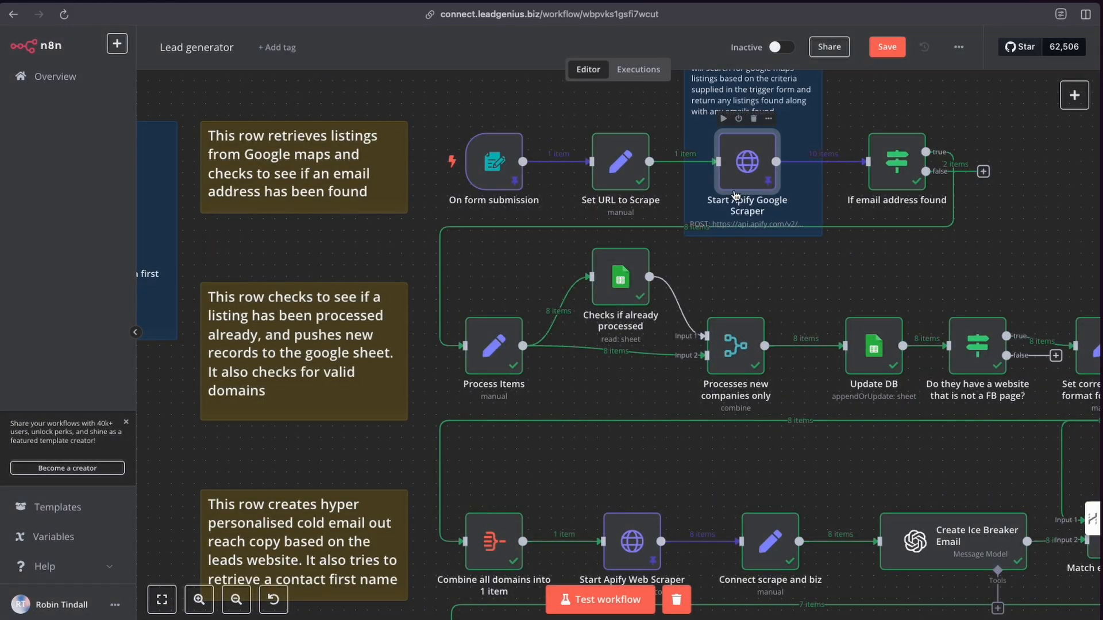
Reopen the Start Apify Google Scraper node and scroll through the fields of its output data.
scroll(666, 161, right, 5)
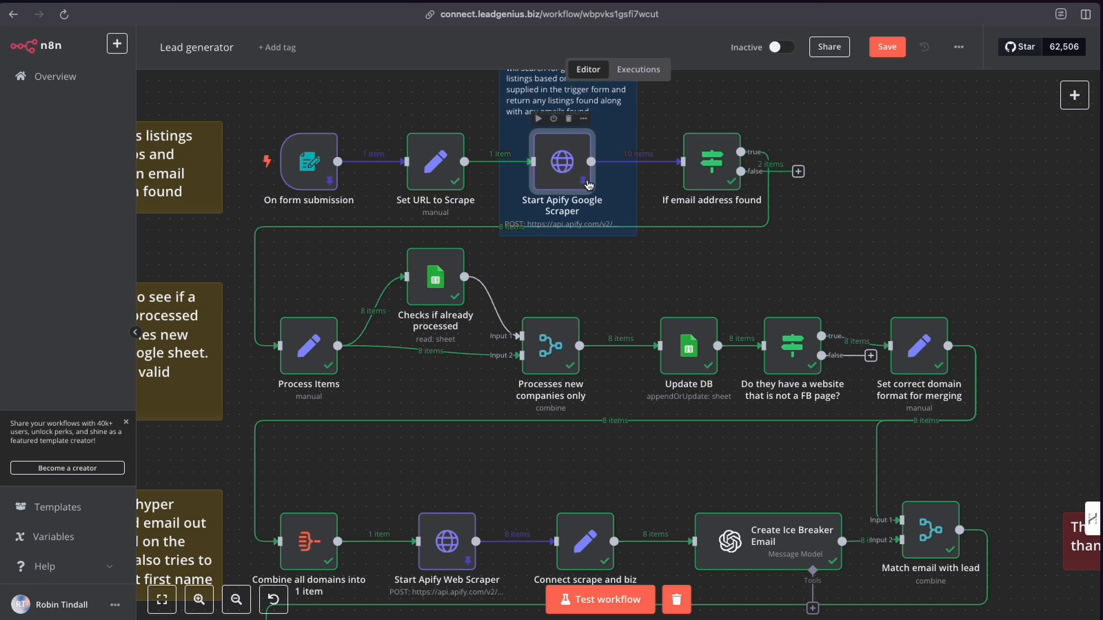
scroll(587, 189, up, 2)
double_click(563, 225)
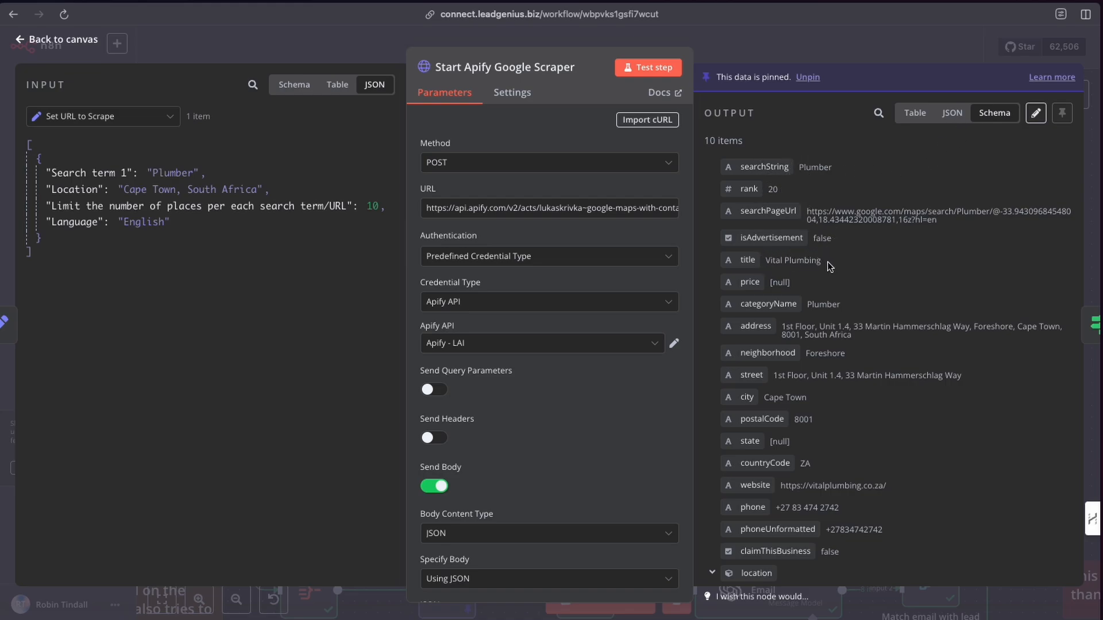
scroll(841, 352, down, 3)
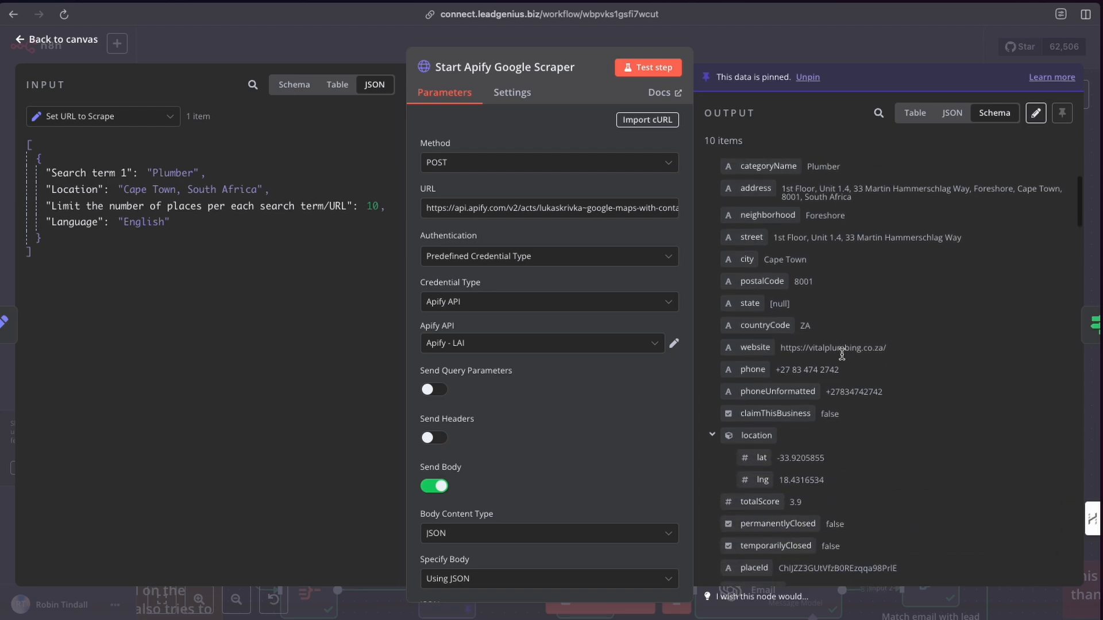
scroll(842, 355, down, 10)
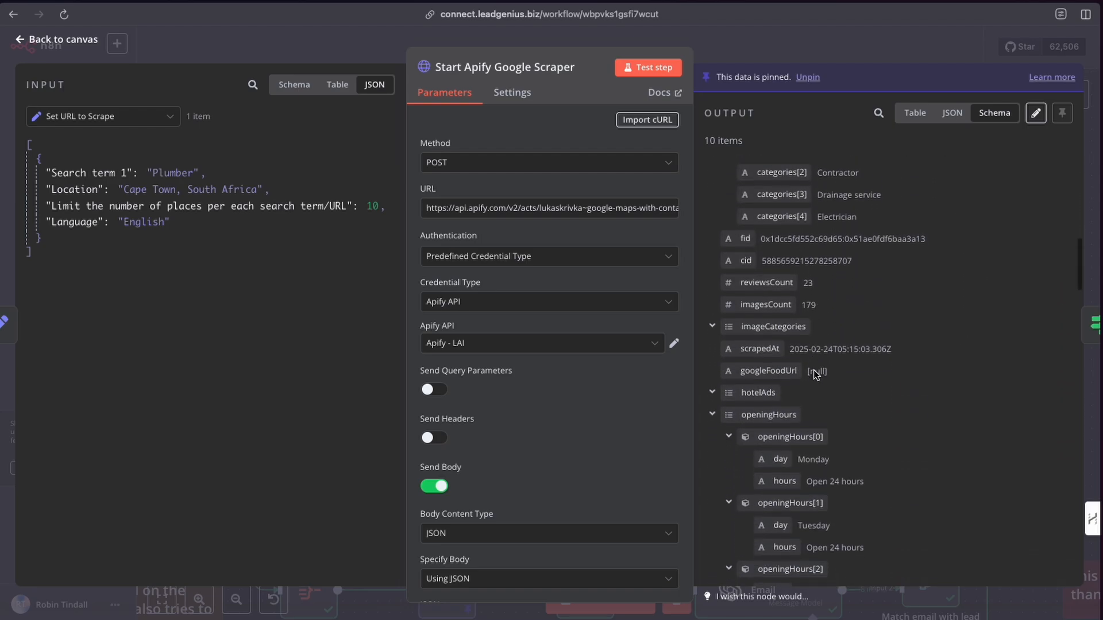
scroll(816, 373, down, 12)
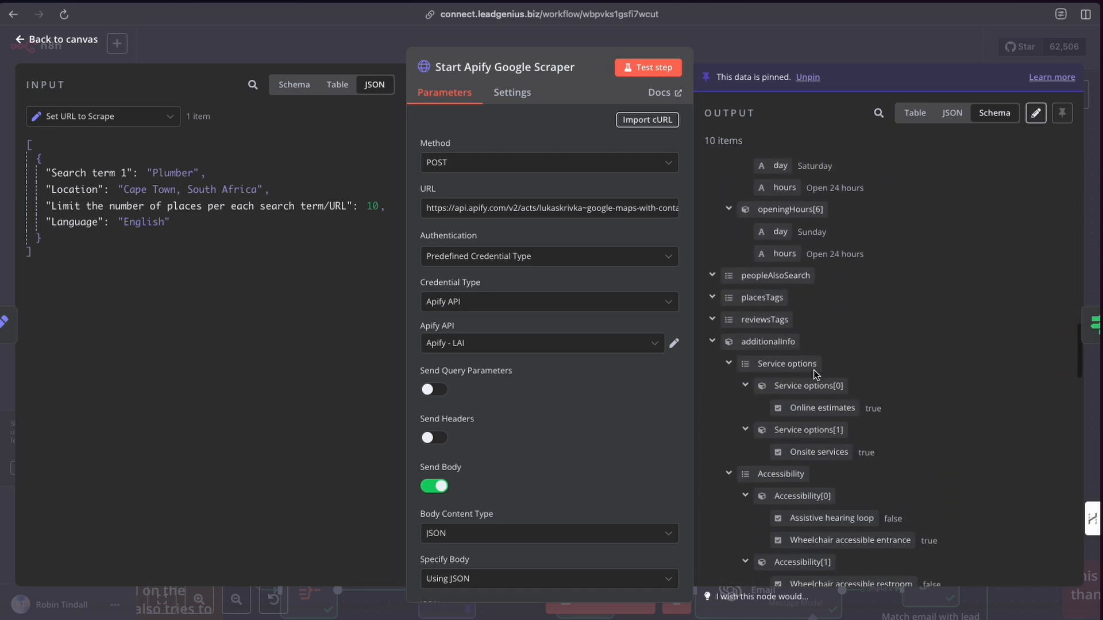
scroll(813, 371, down, 8)
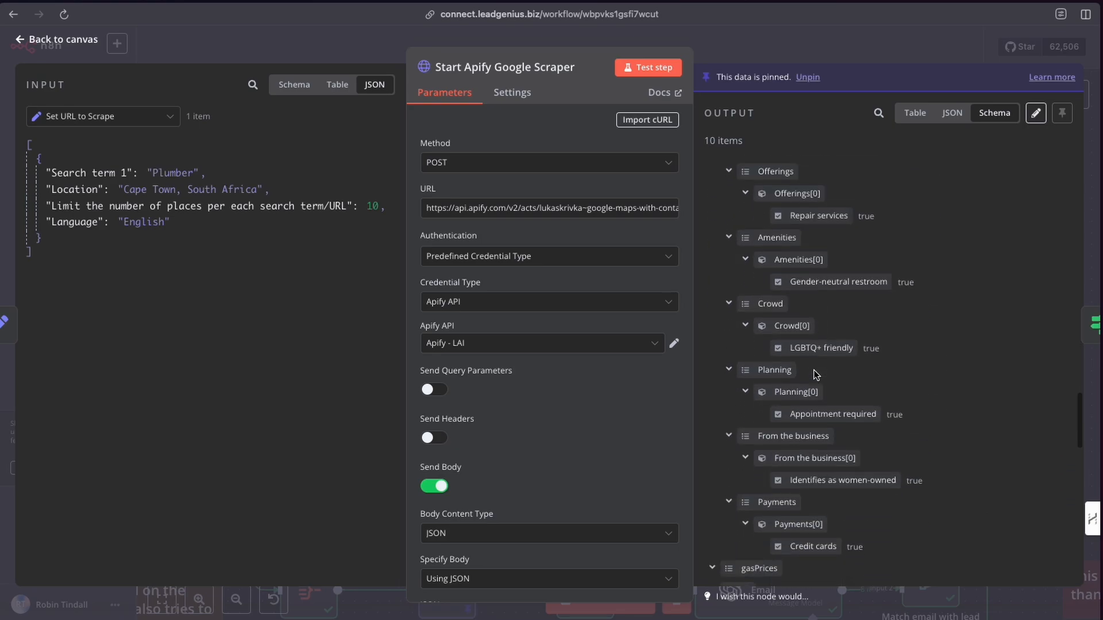
scroll(815, 373, down, 7)
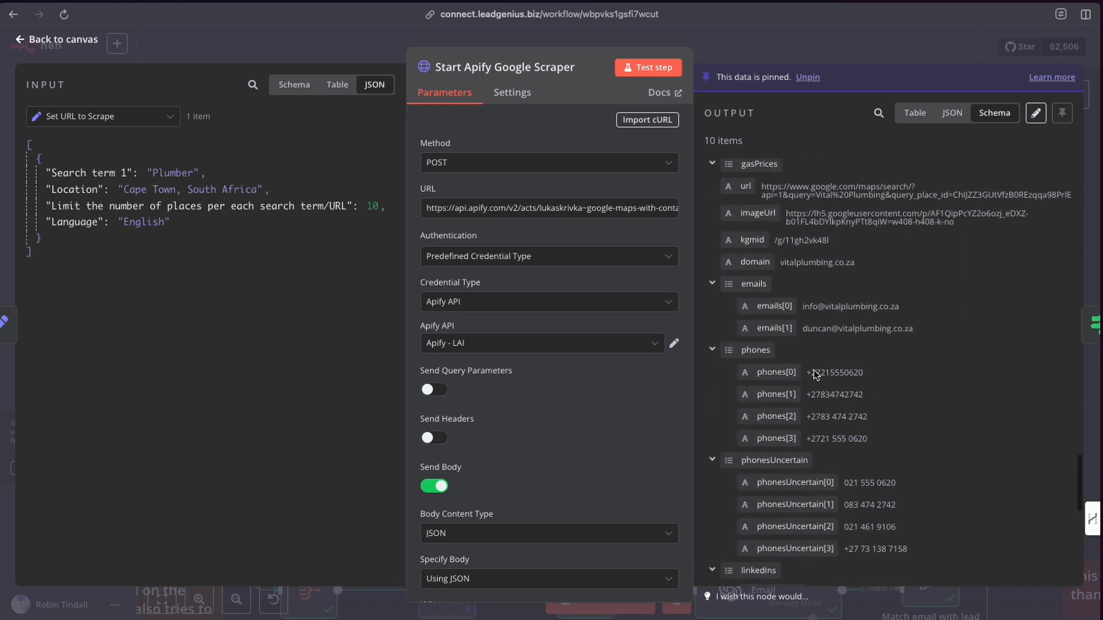
scroll(814, 373, down, 1)
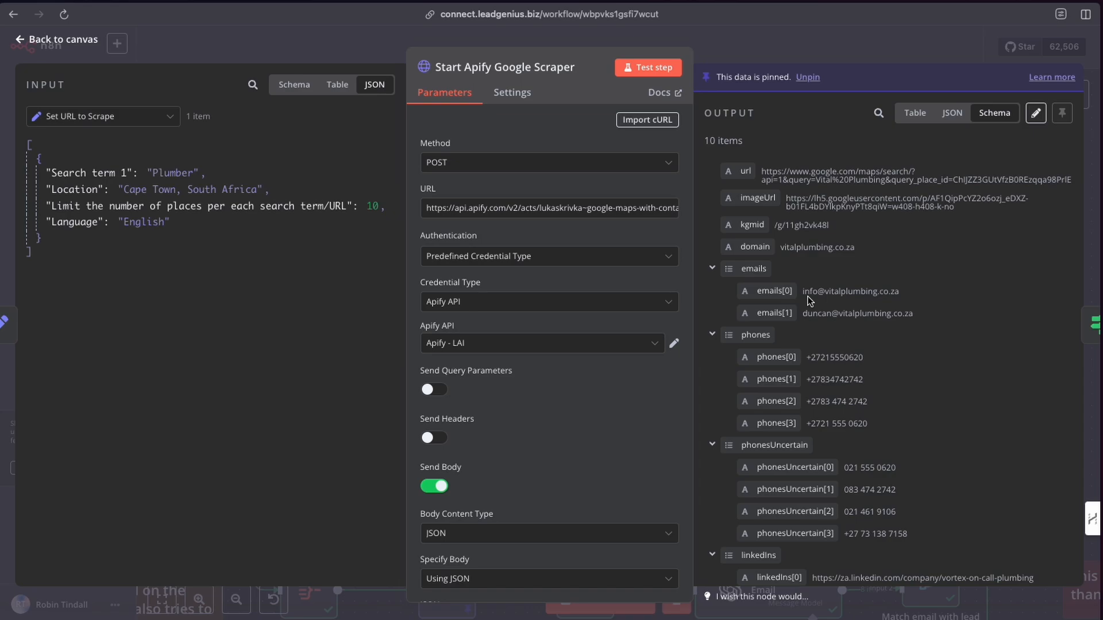
scroll(827, 332, down, 6)
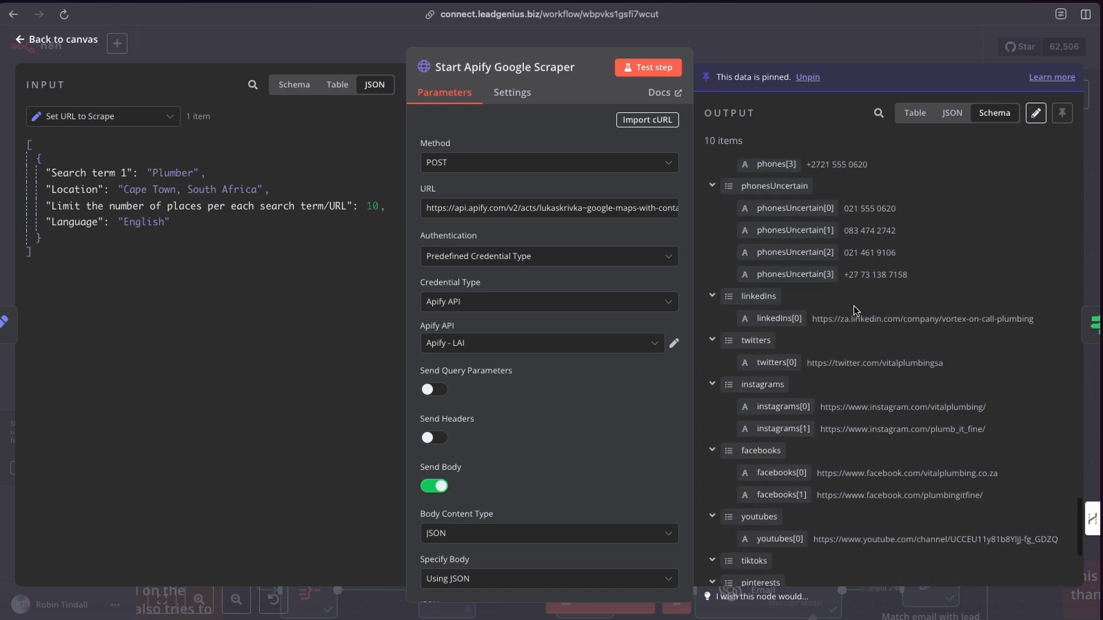
scroll(869, 318, down, 4)
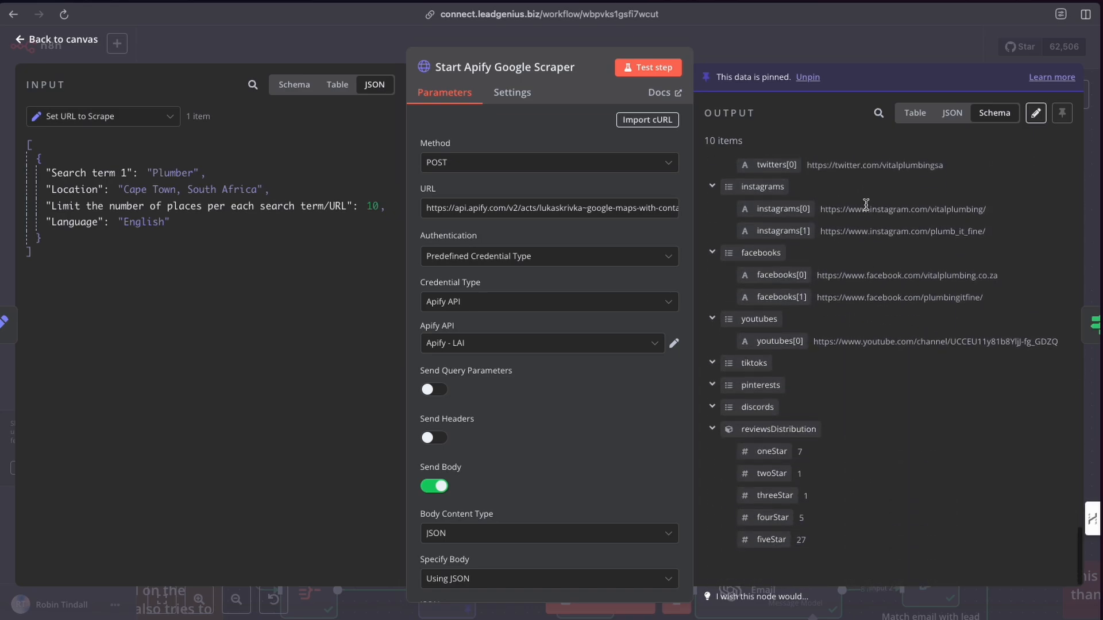
scroll(877, 302, up, 10)
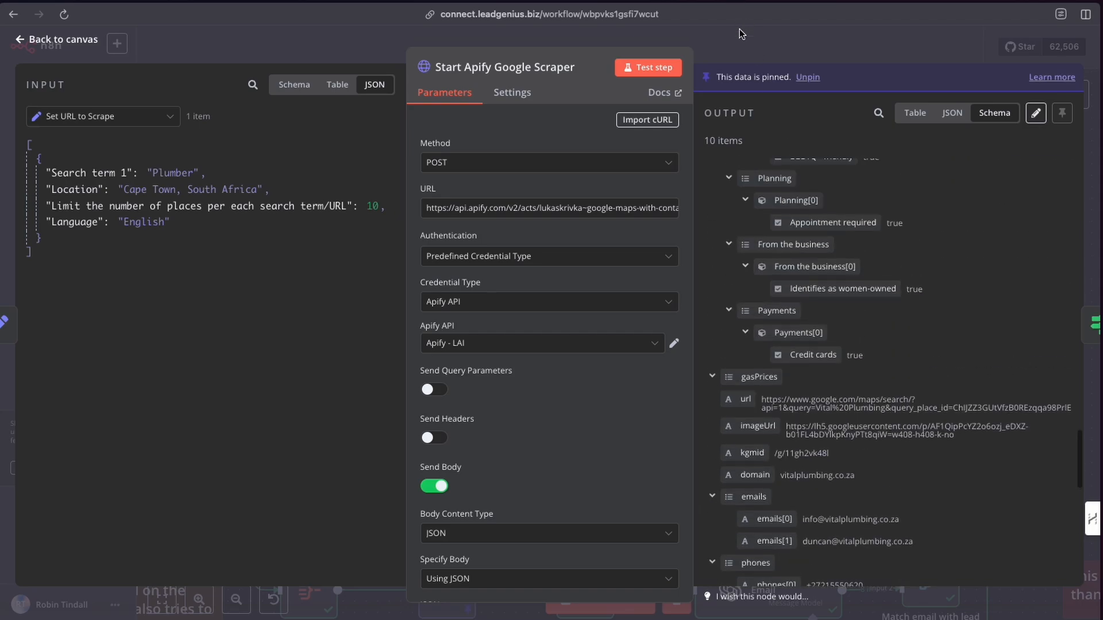
click(736, 53)
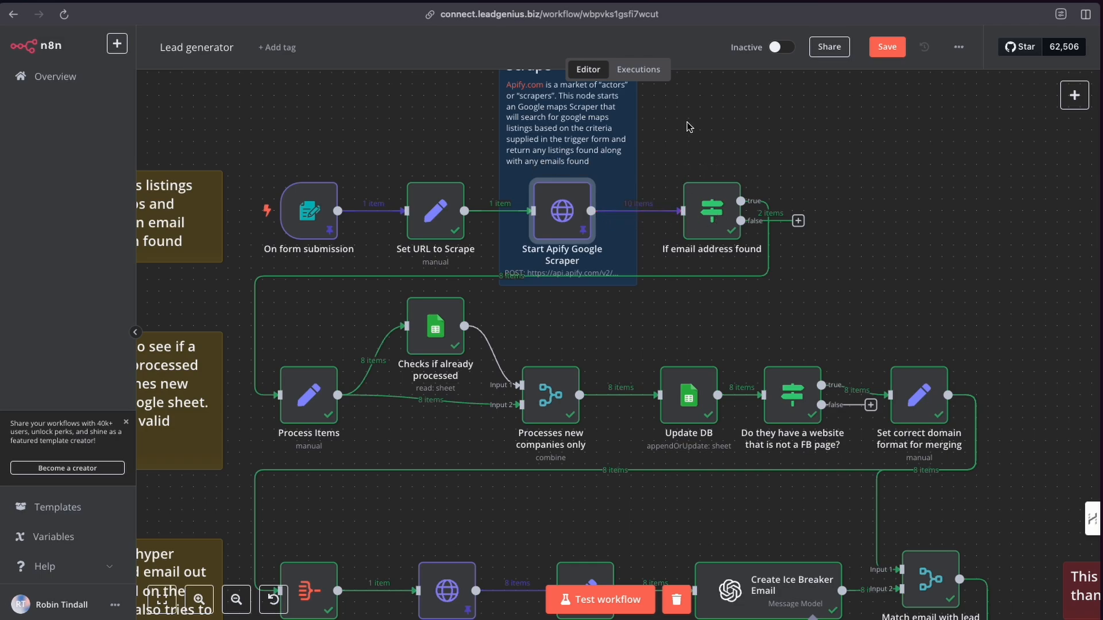
Open the If email address found node and view its input data as a schema.
double_click(711, 220)
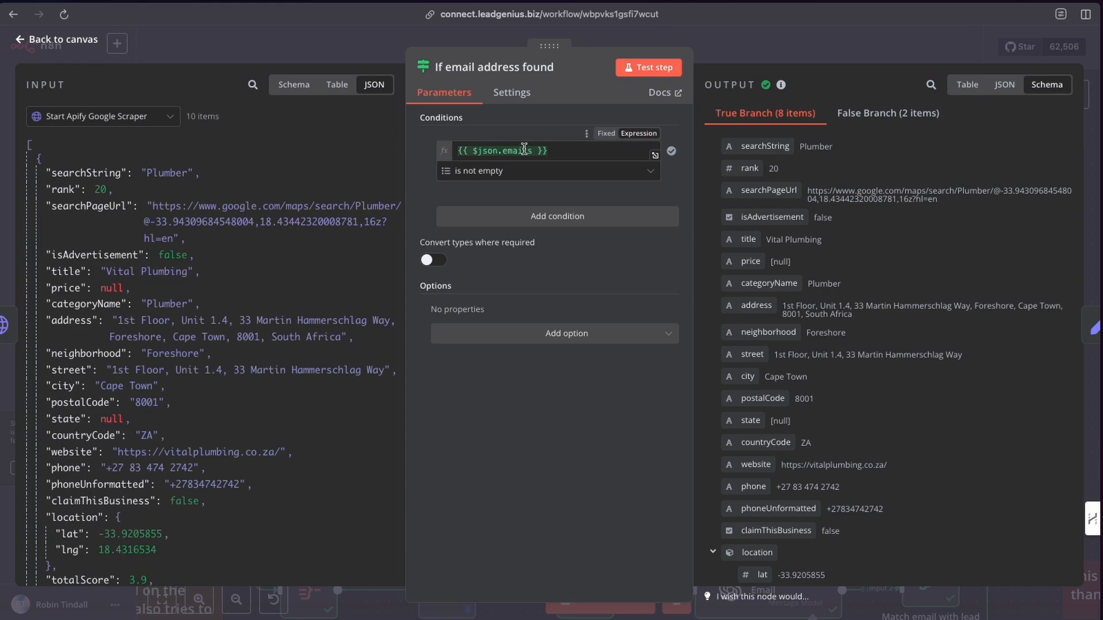
click(294, 89)
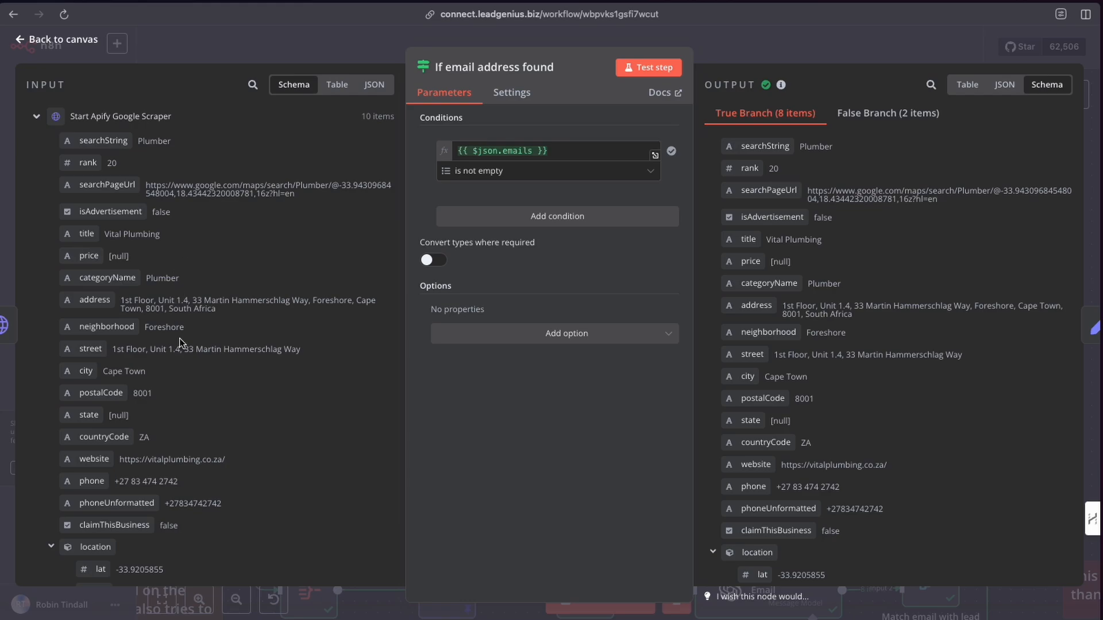
Scroll through the If email address found node's input fields down to the emails list.
scroll(179, 339, down, 10)
scroll(179, 343, down, 10)
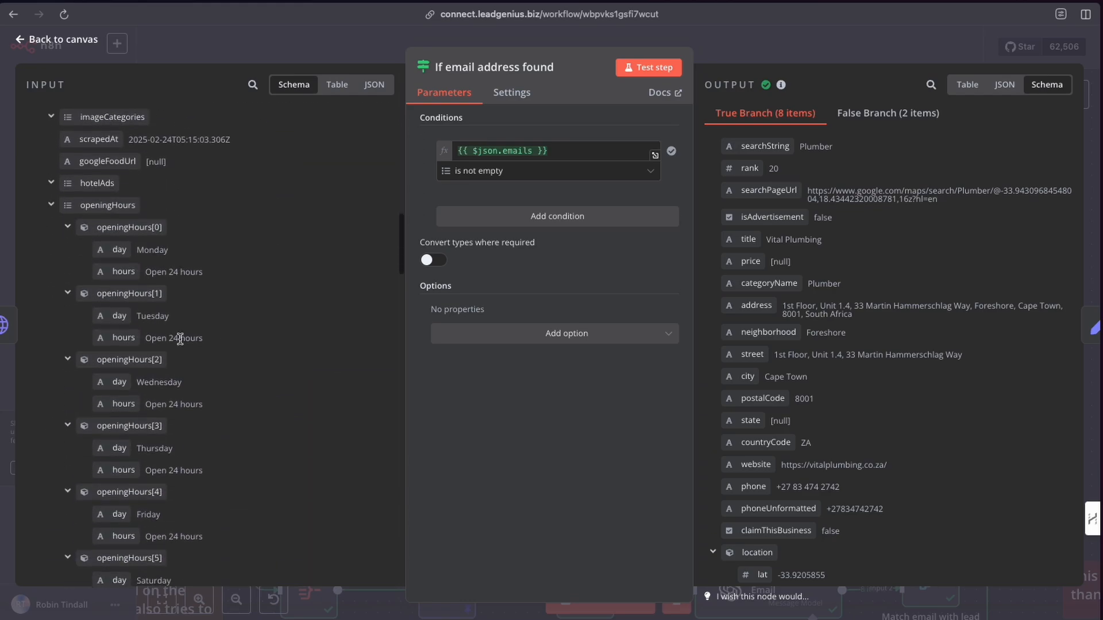
scroll(179, 343, down, 10)
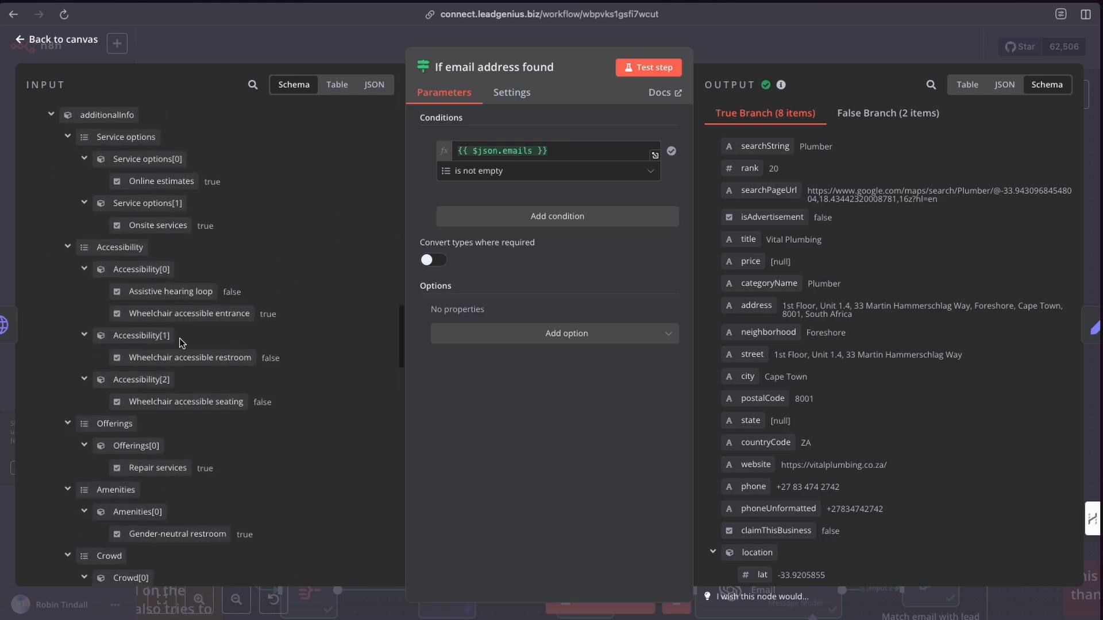
scroll(179, 343, down, 10)
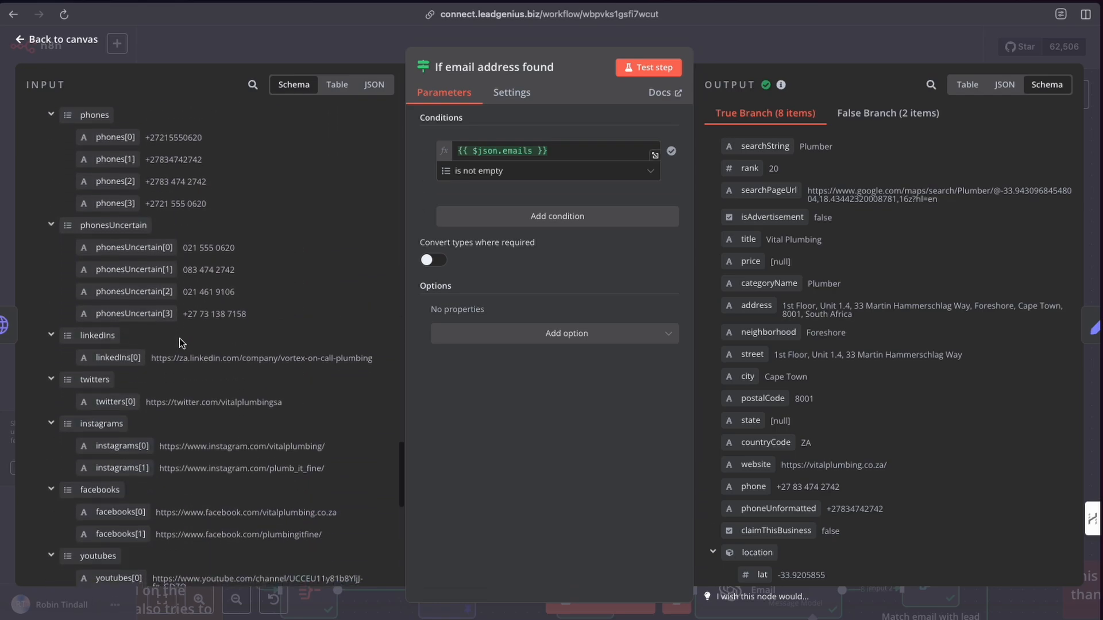
scroll(179, 343, up, 8)
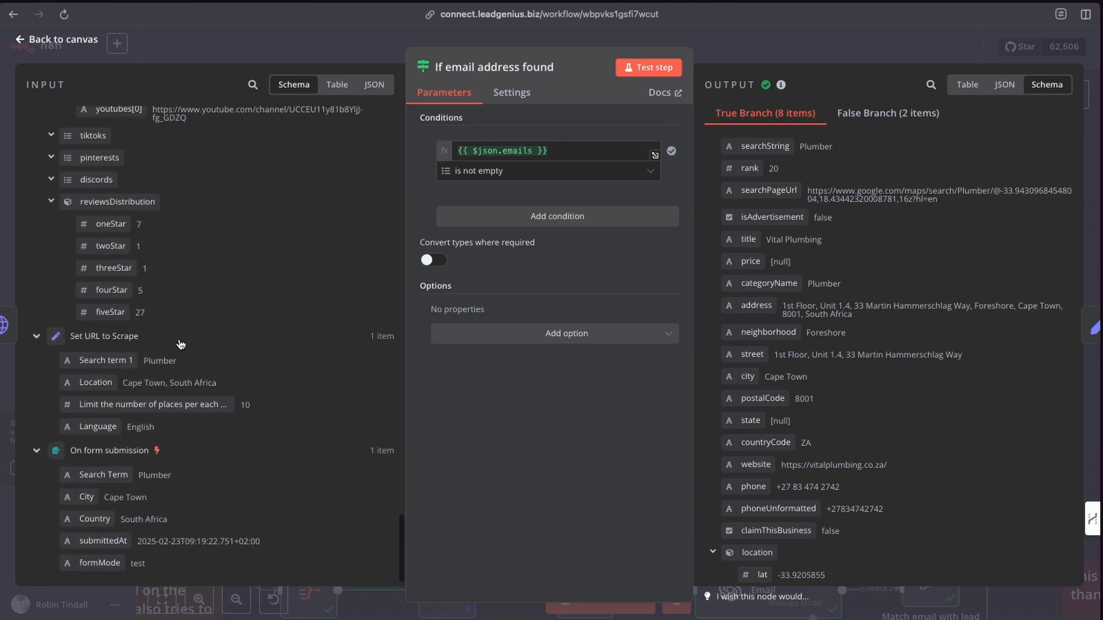
scroll(179, 339, up, 6)
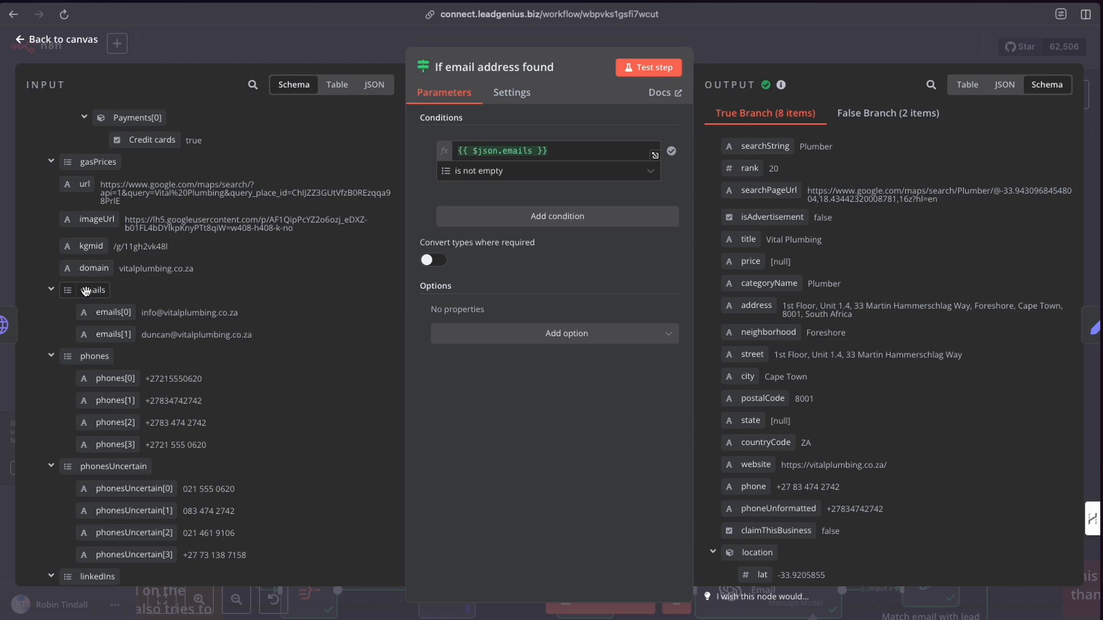
mouse_move(86, 291)
mouse_down()
mouse_move(454, 158)
mouse_move(81, 296)
mouse_move(90, 294)
mouse_up()
Review the condition's operator options under the Array type, then return to the canvas.
click(655, 174)
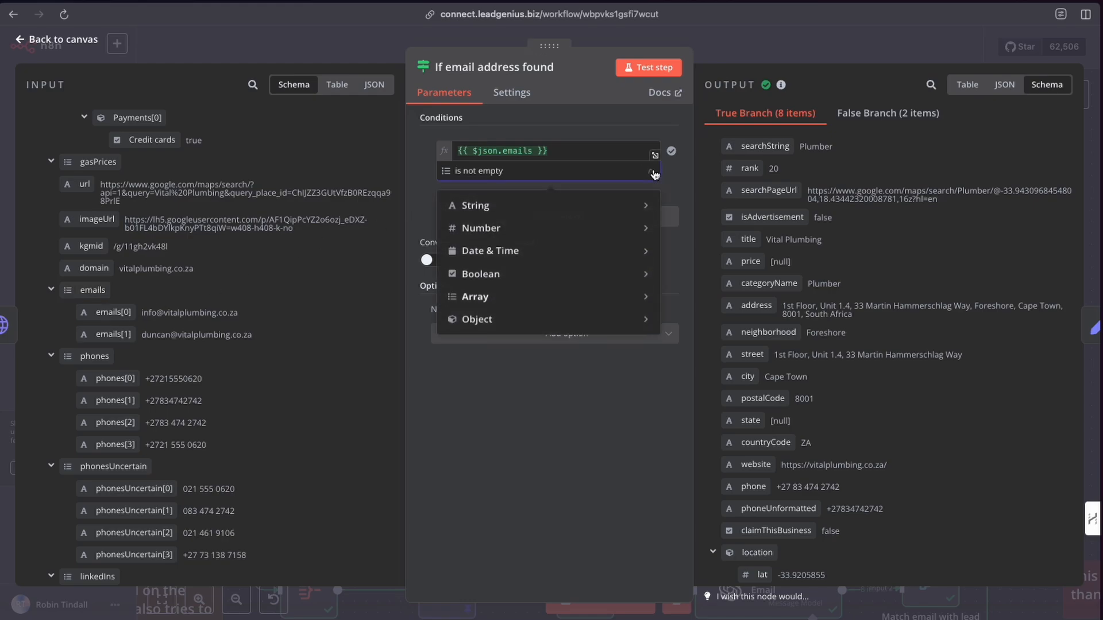
mouse_move(498, 304)
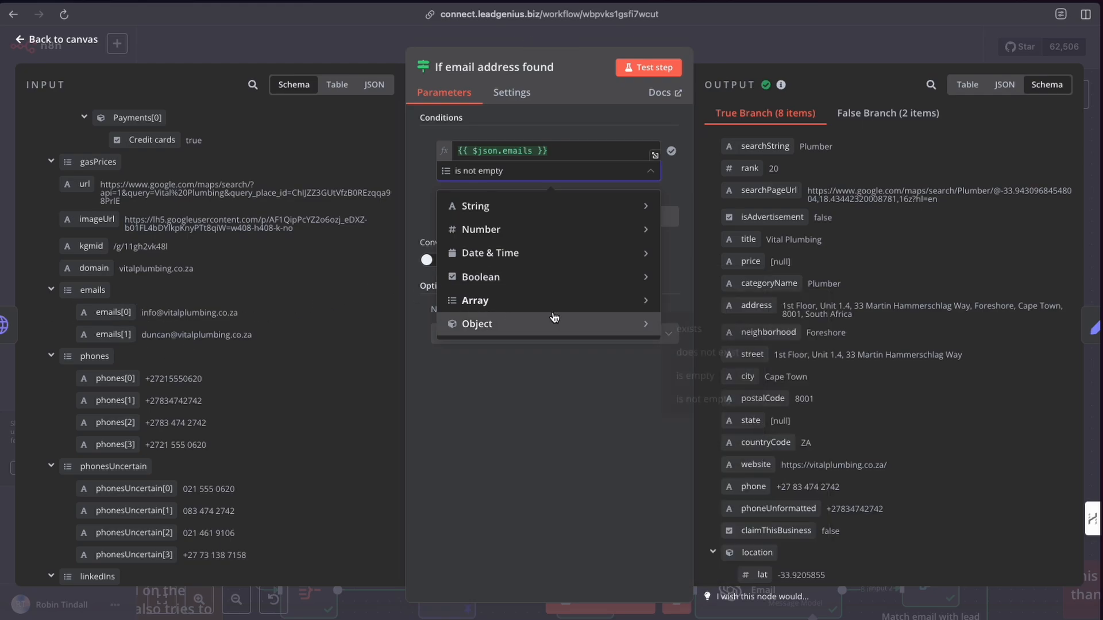
mouse_move(566, 302)
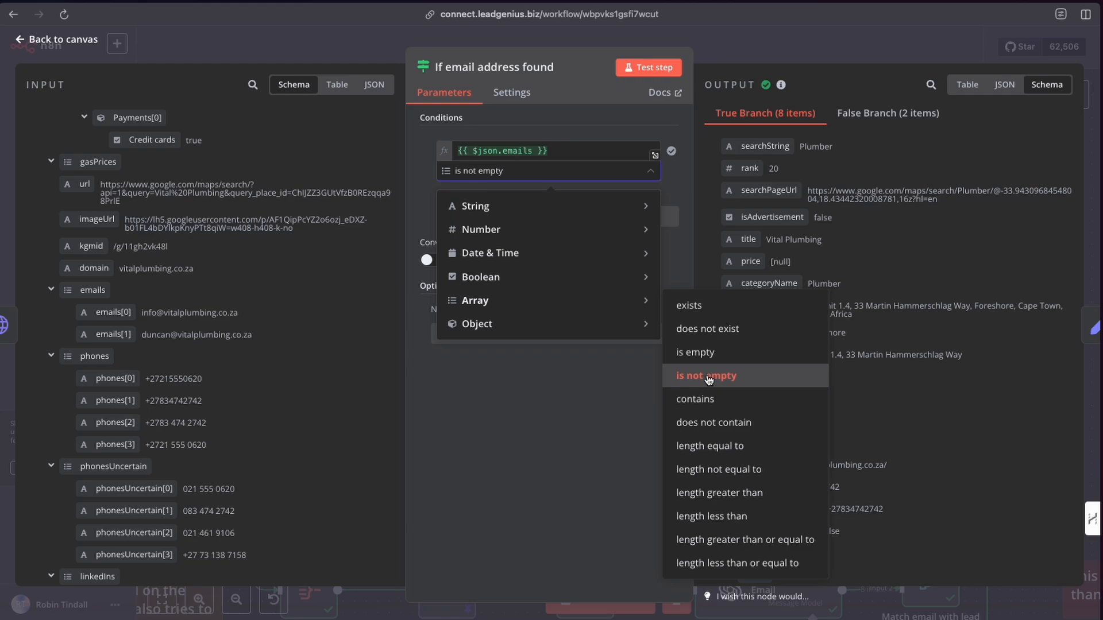
click(712, 54)
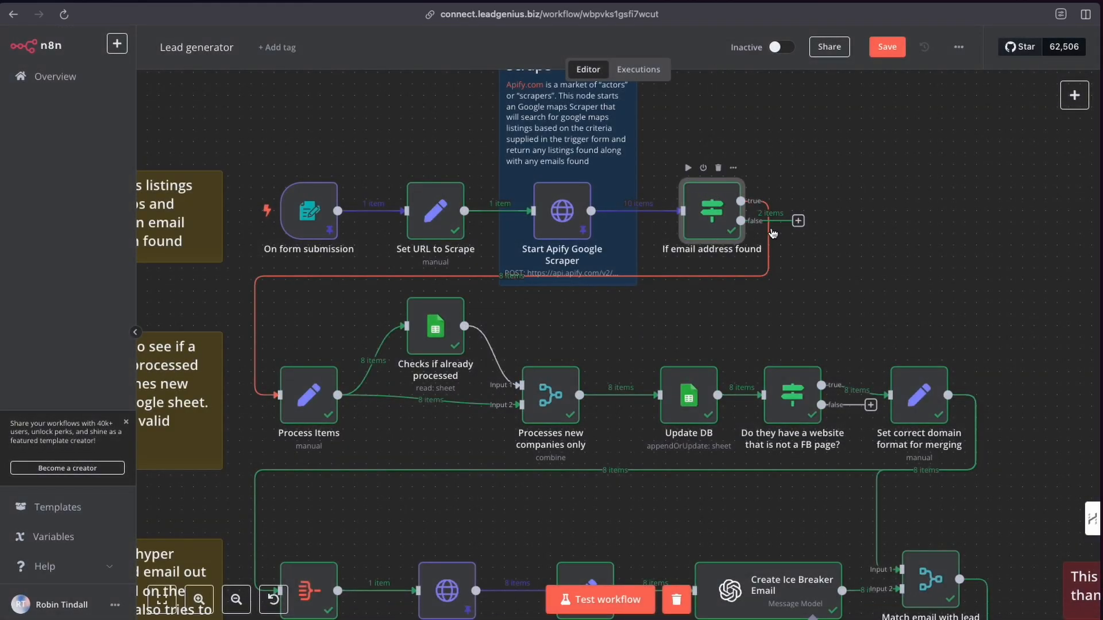
mouse_move(622, 275)
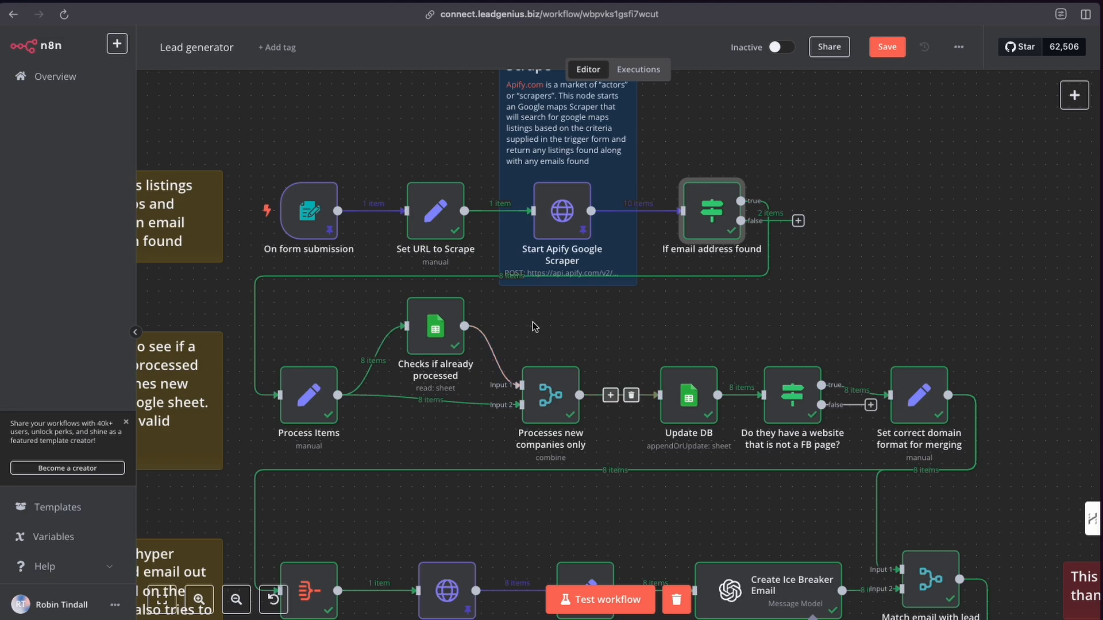
scroll(510, 234, down, 1)
scroll(510, 235, down, 1)
mouse_move(510, 216)
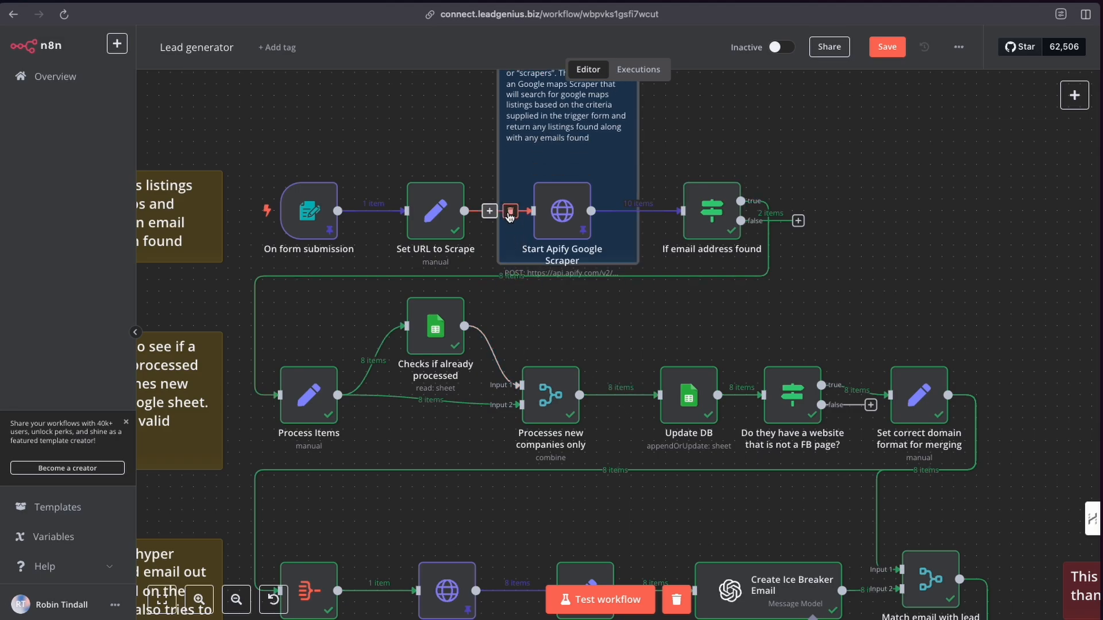
scroll(510, 221, up, 2)
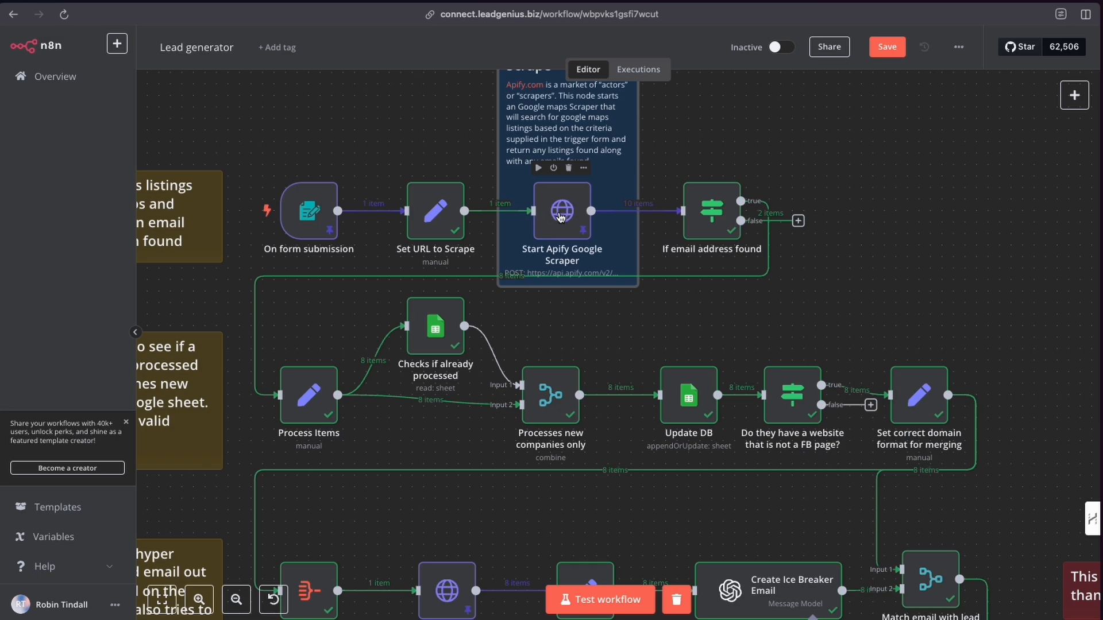
mouse_move(778, 206)
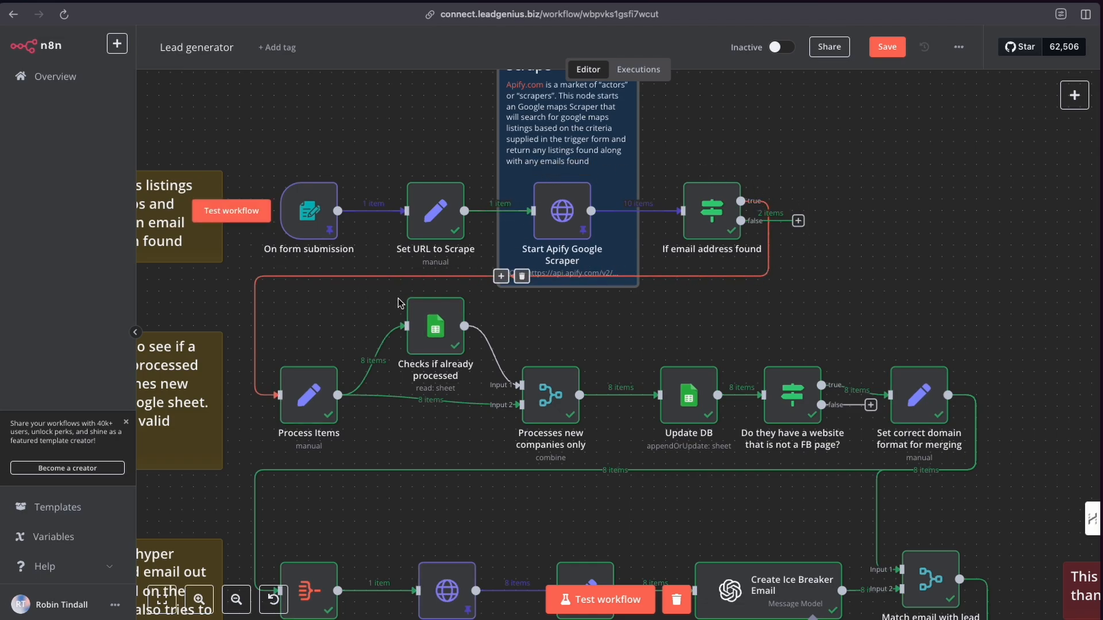
scroll(401, 302, left, 3)
scroll(401, 302, down, 2)
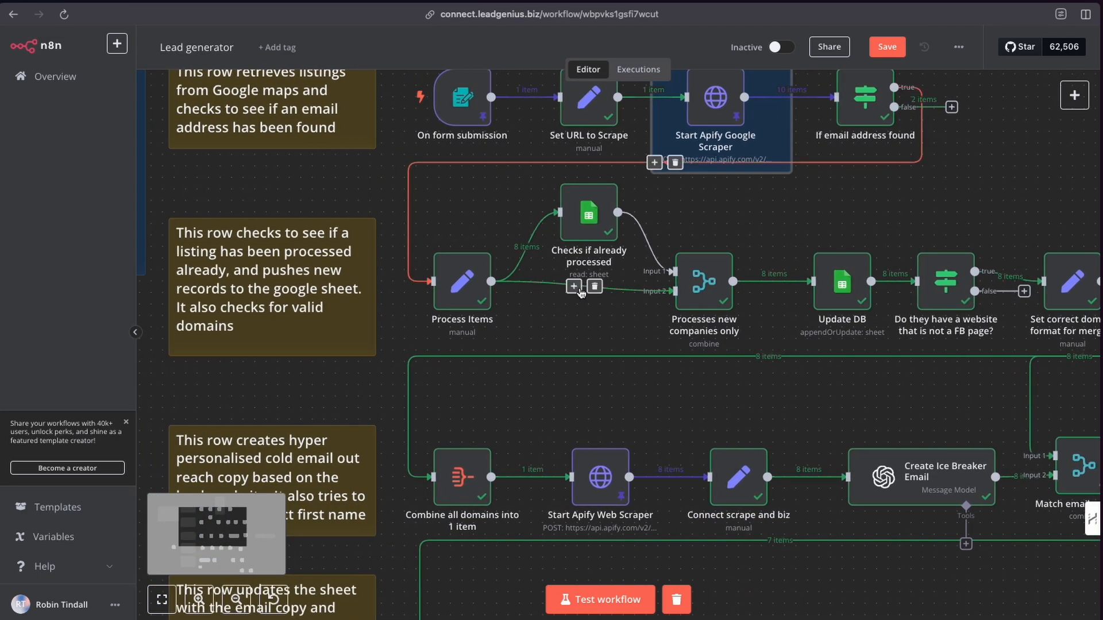
drag(451, 280, 449, 286)
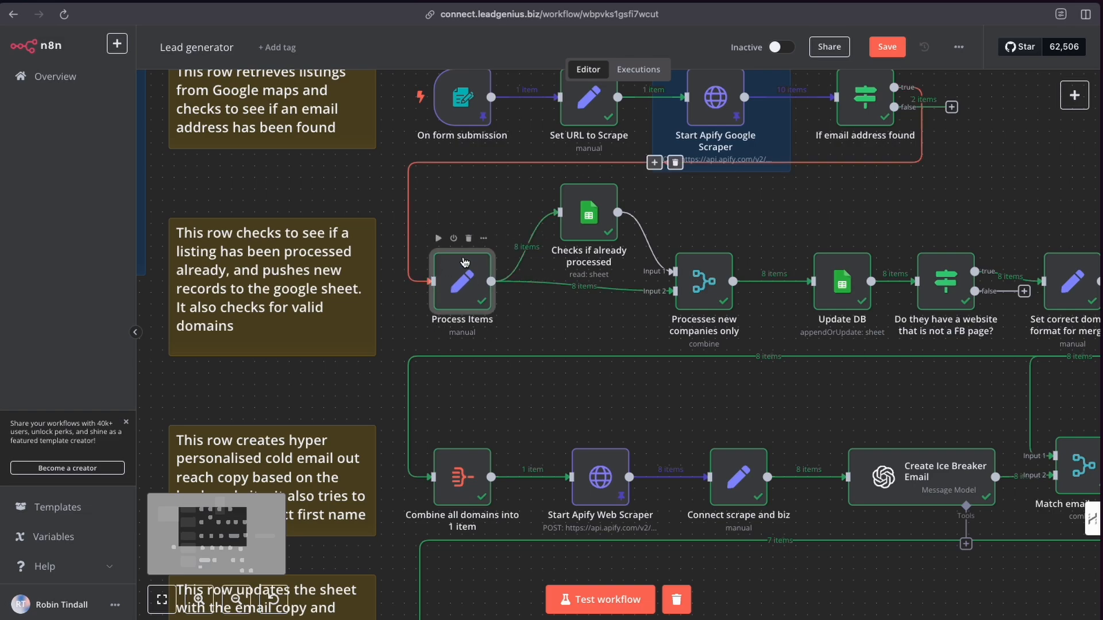
click(1075, 102)
text(set)
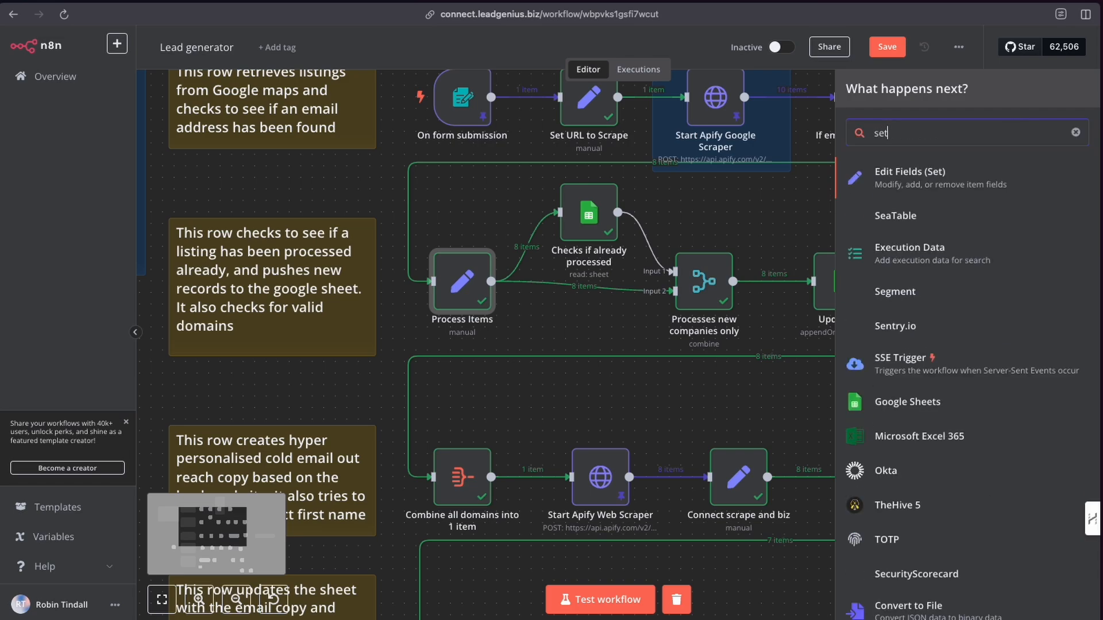
click(780, 191)
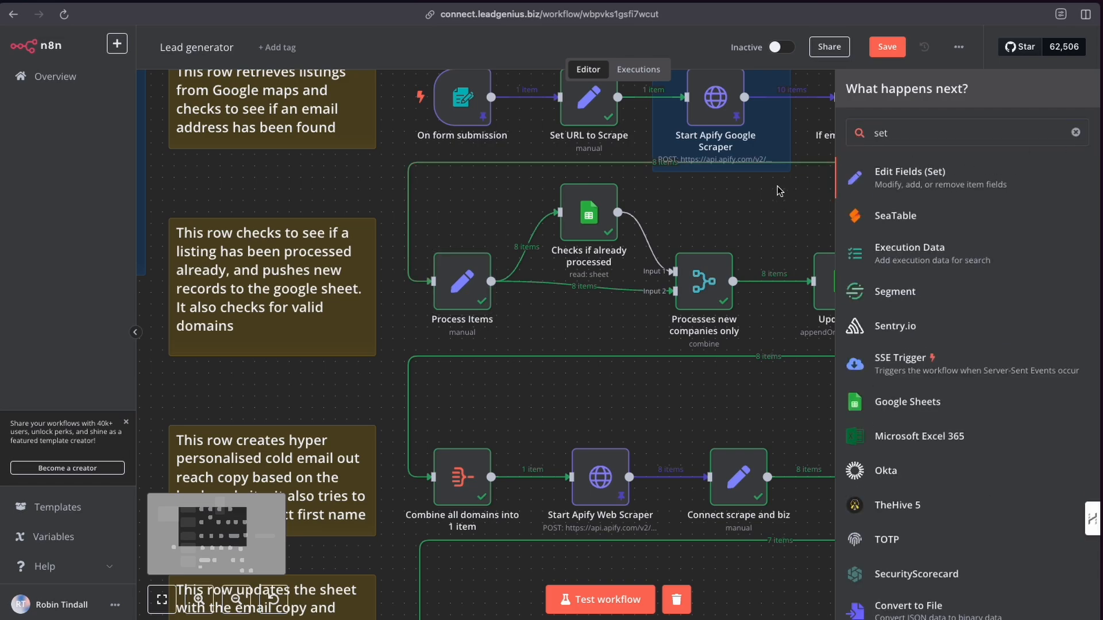
scroll(780, 215, up, 1)
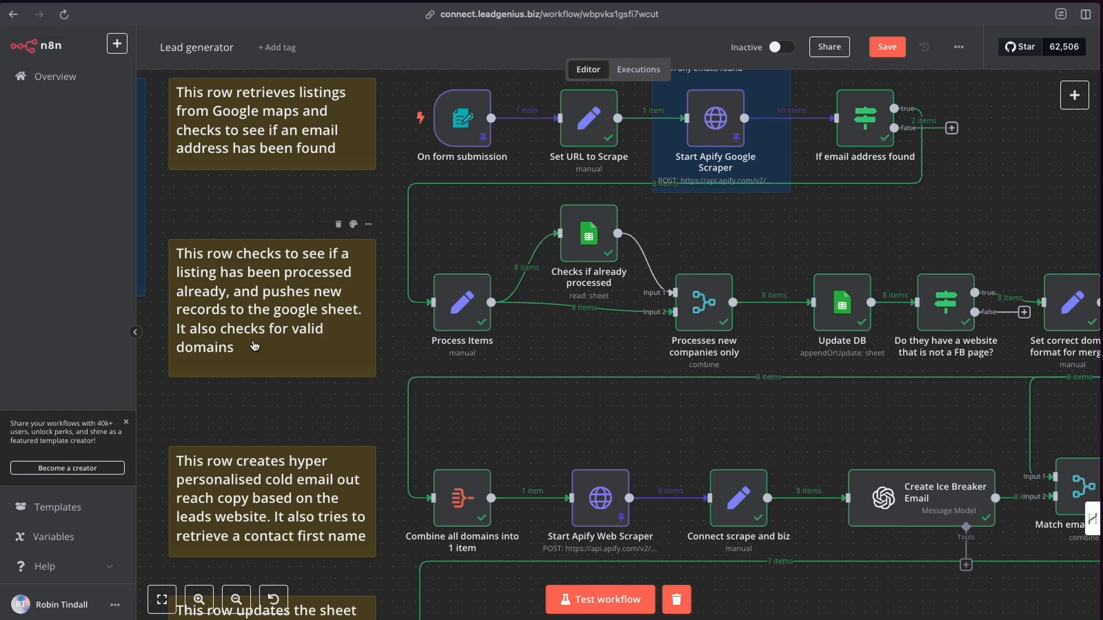
Open the Process Items node on the workflow canvas.
scroll(689, 258, right, 3)
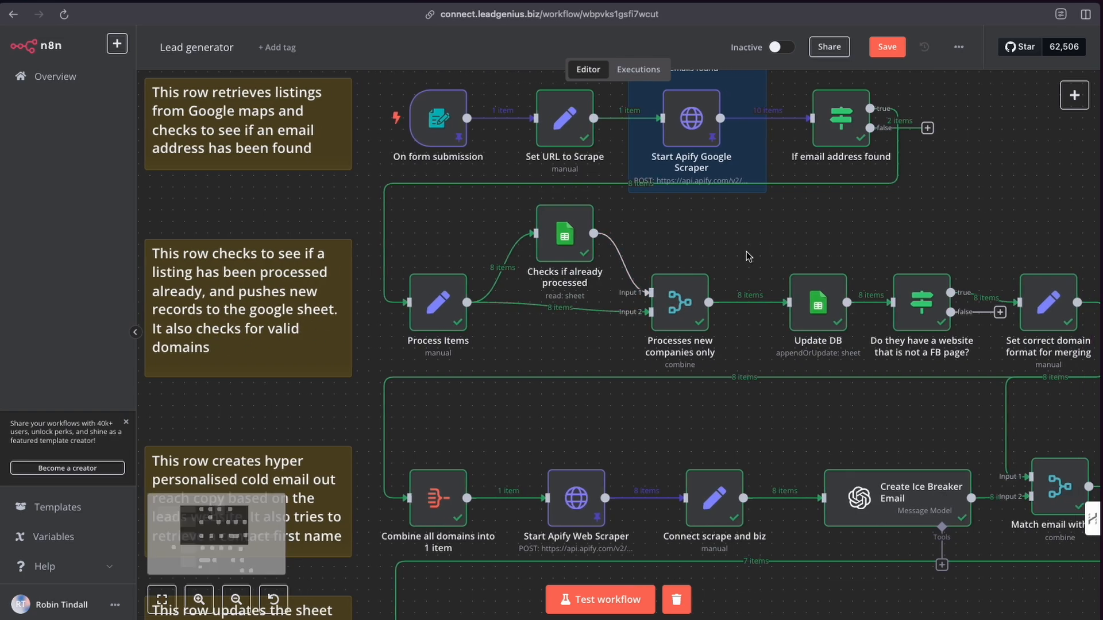
scroll(575, 281, left, 1)
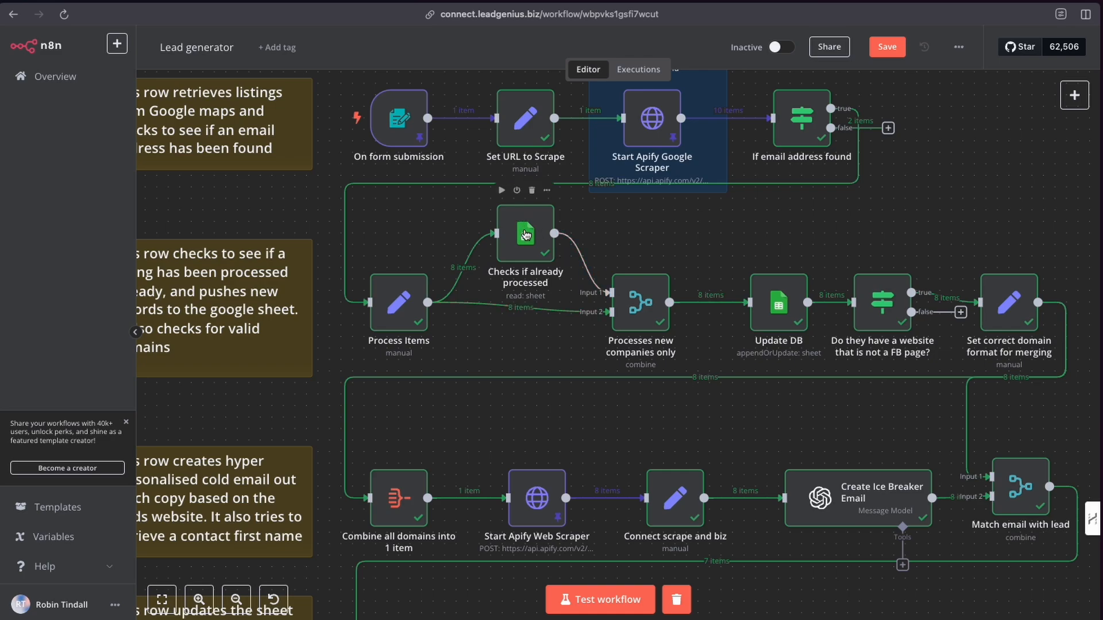
scroll(525, 233, up, 1)
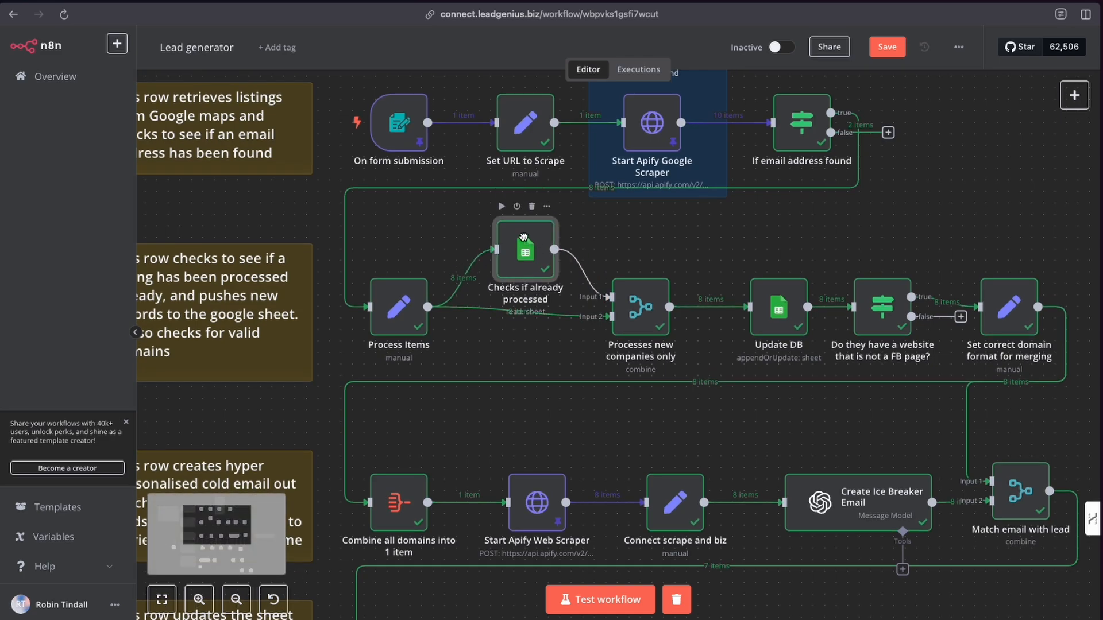
scroll(522, 233, left, 1)
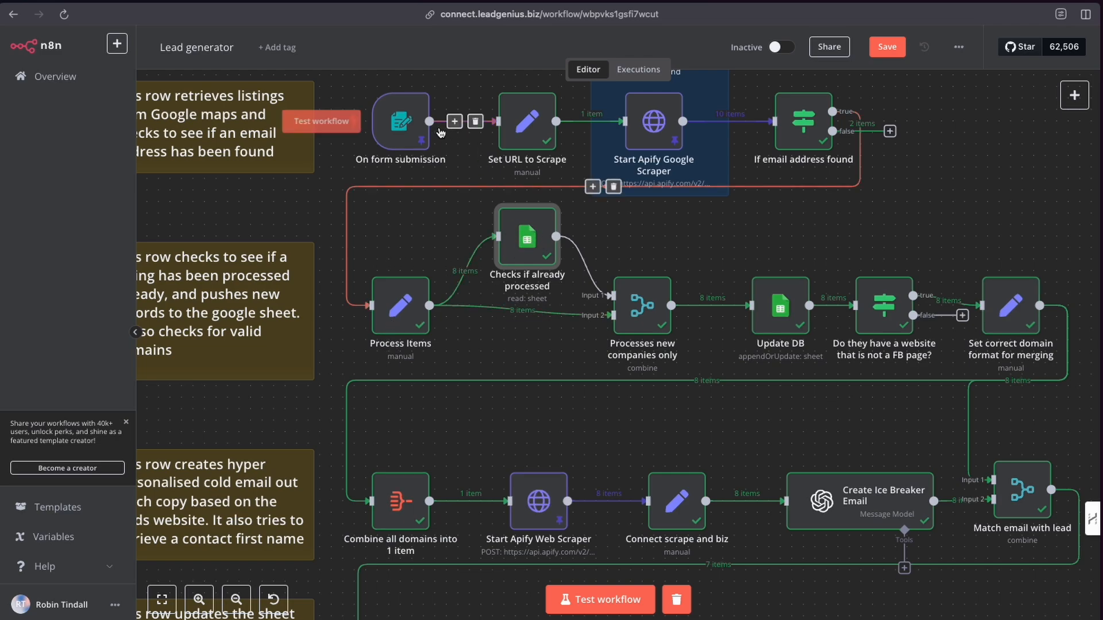
mouse_move(424, 130)
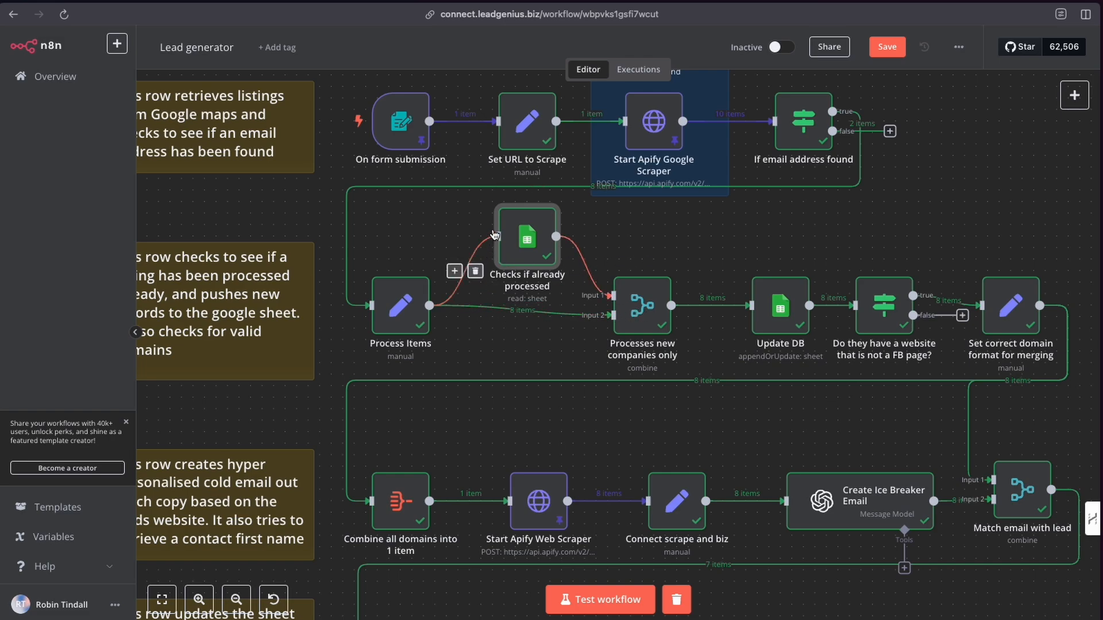
click(400, 315)
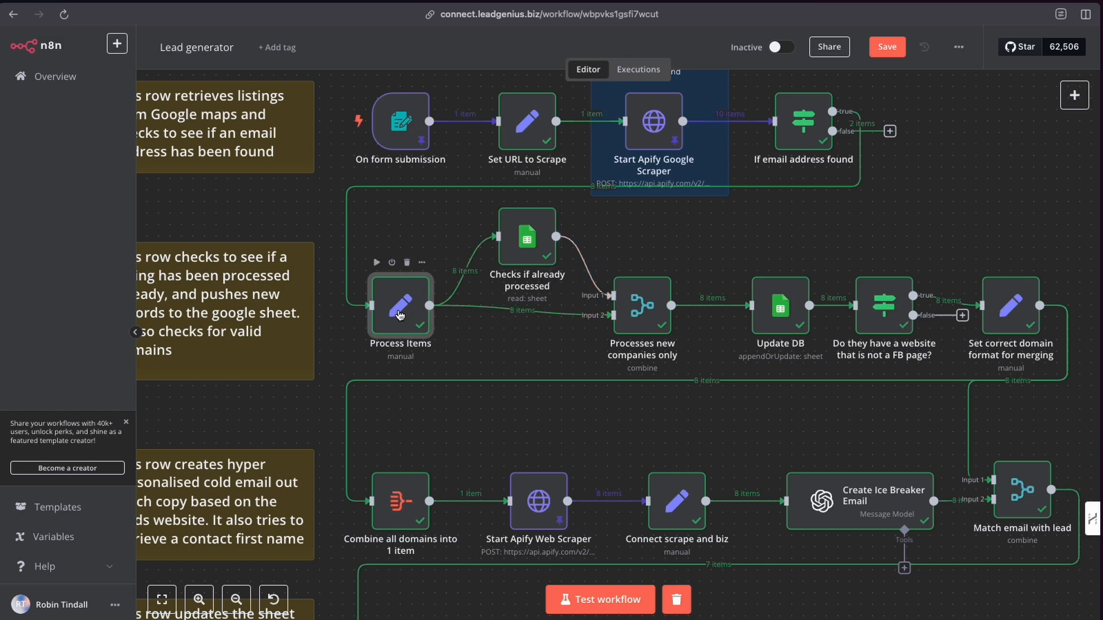
double_click(400, 315)
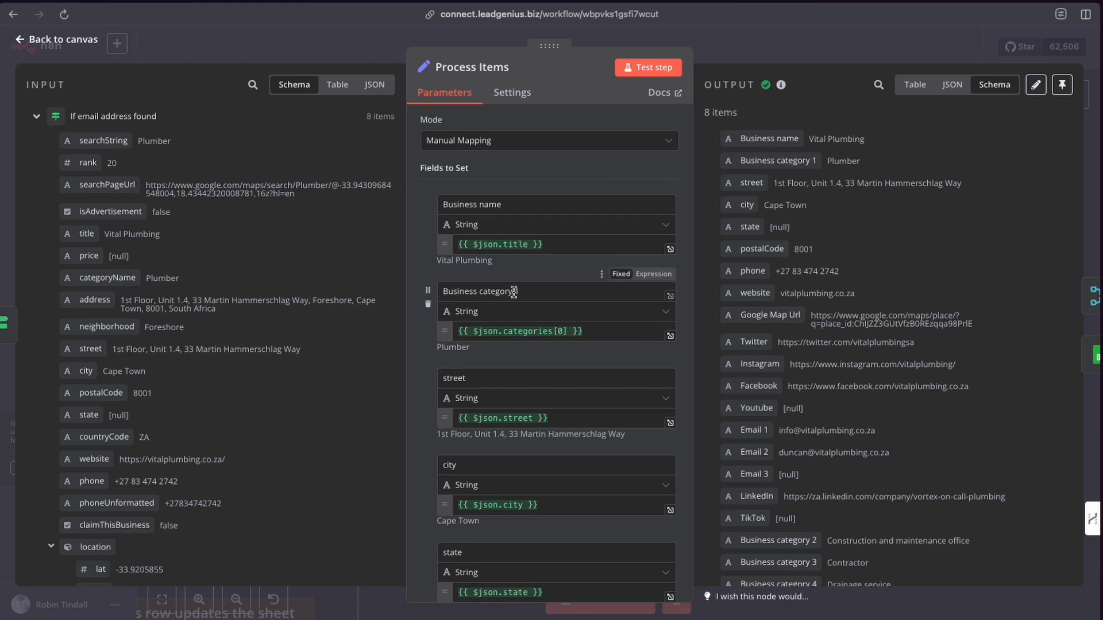
Scroll through the Process Items field mappings and their expressions, then go back to the canvas.
scroll(494, 270, down, 1)
scroll(494, 270, down, 10)
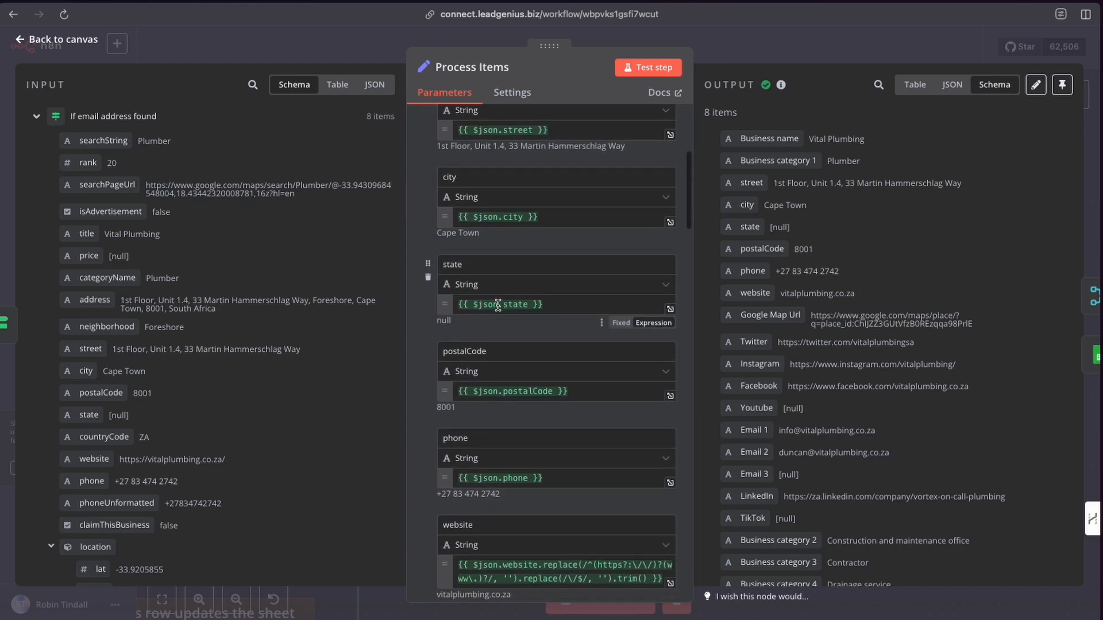
scroll(499, 307, down, 3)
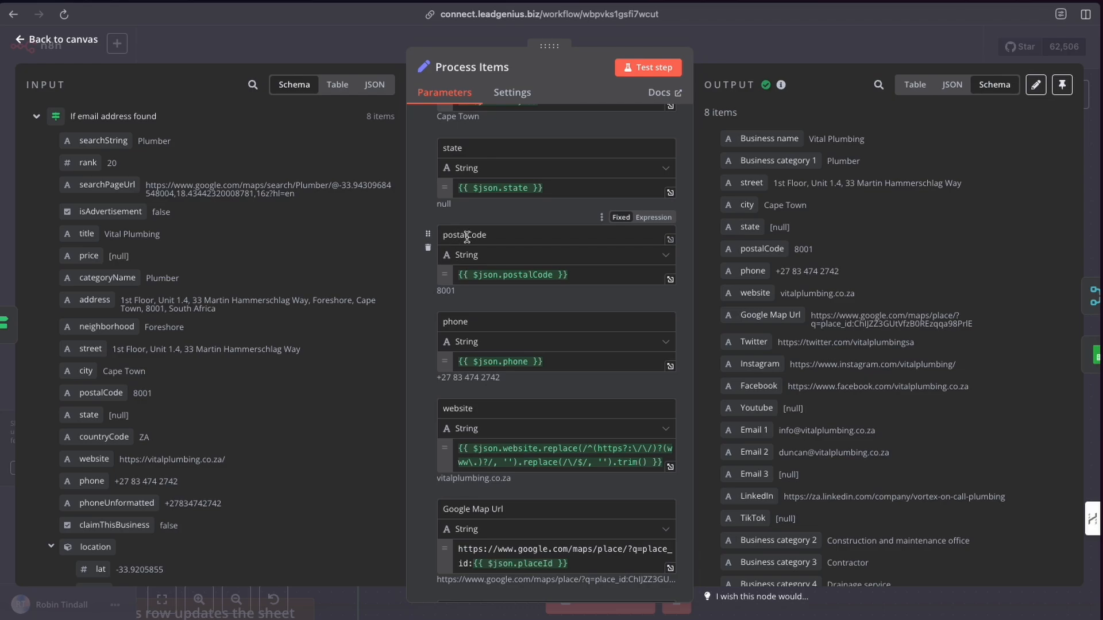
scroll(498, 344, down, 6)
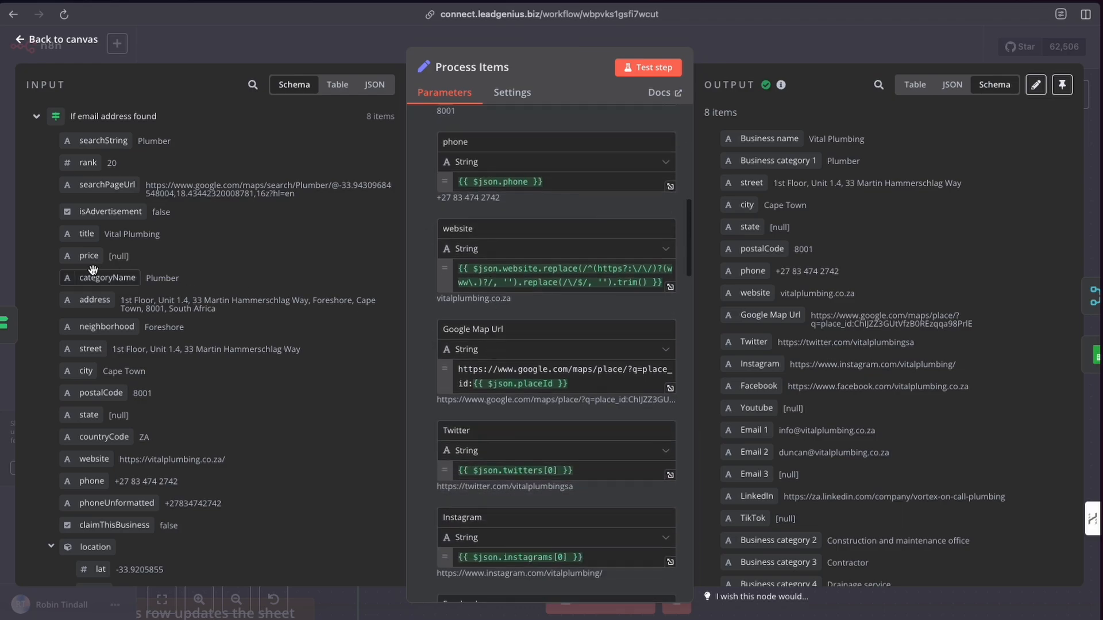
scroll(92, 270, down, 5)
scroll(92, 270, down, 15)
scroll(104, 179, up, 20)
scroll(124, 280, down, 10)
scroll(125, 282, up, 10)
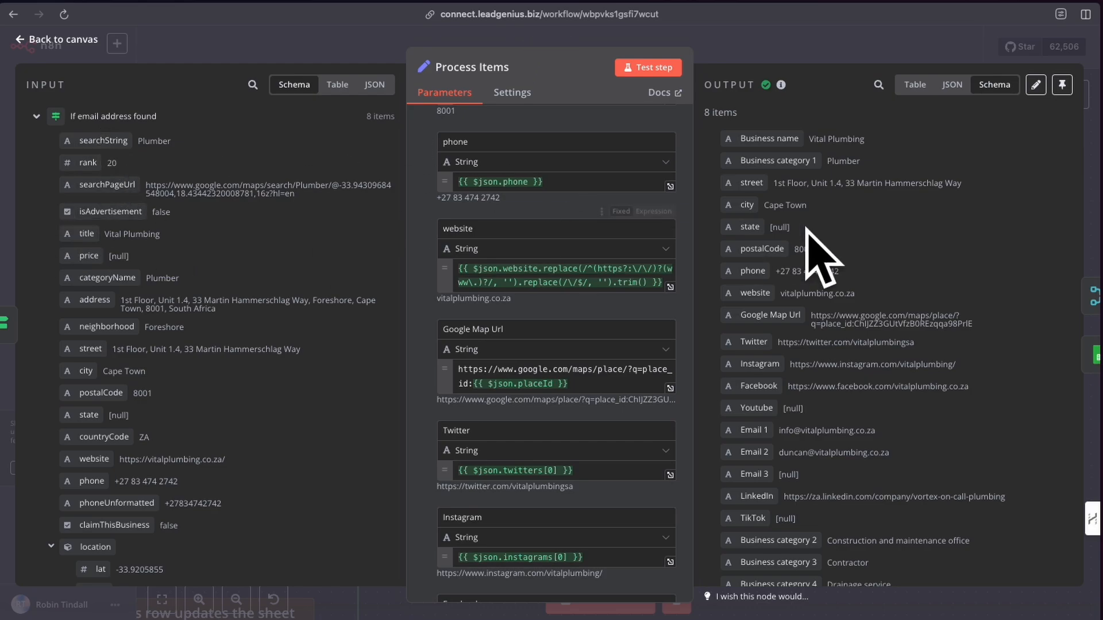
scroll(560, 335, up, 10)
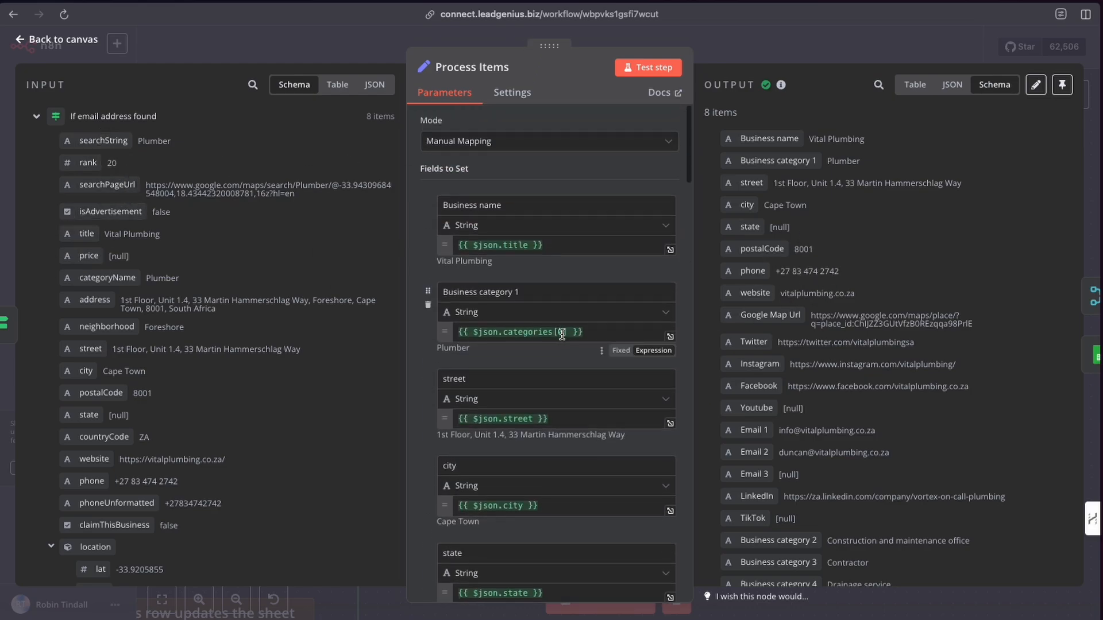
scroll(561, 334, down, 10)
scroll(563, 340, down, 1)
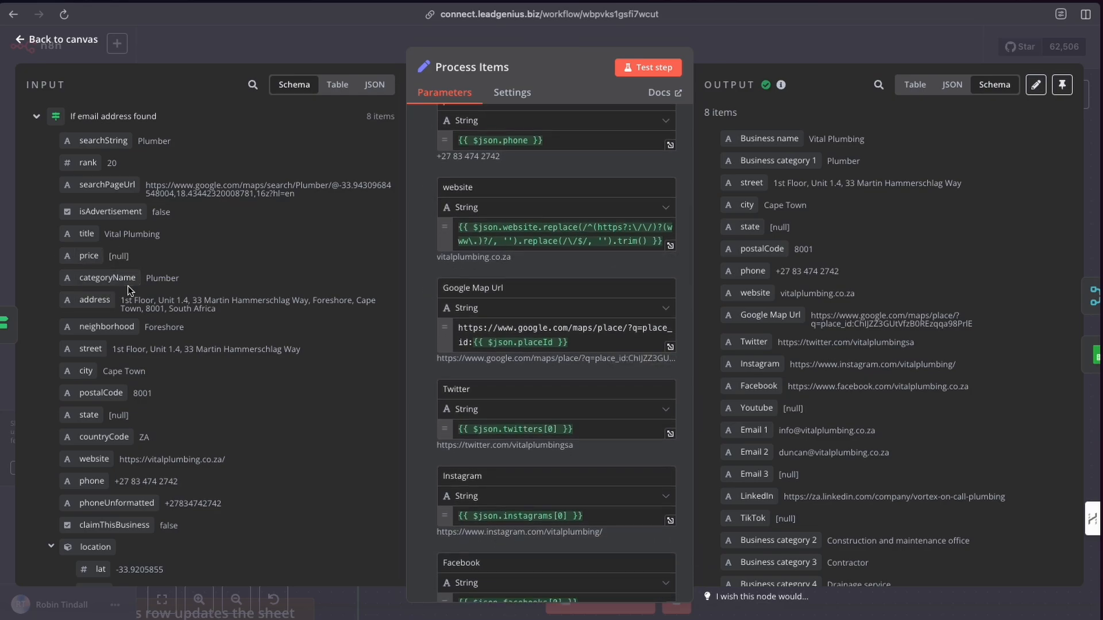
scroll(123, 299, down, 5)
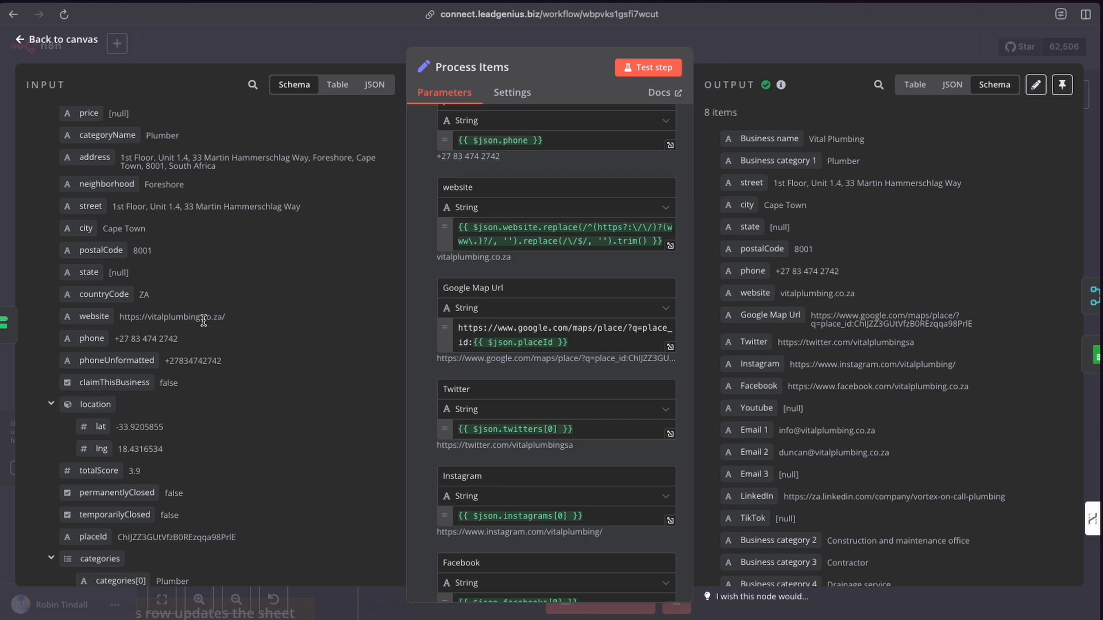
click(374, 51)
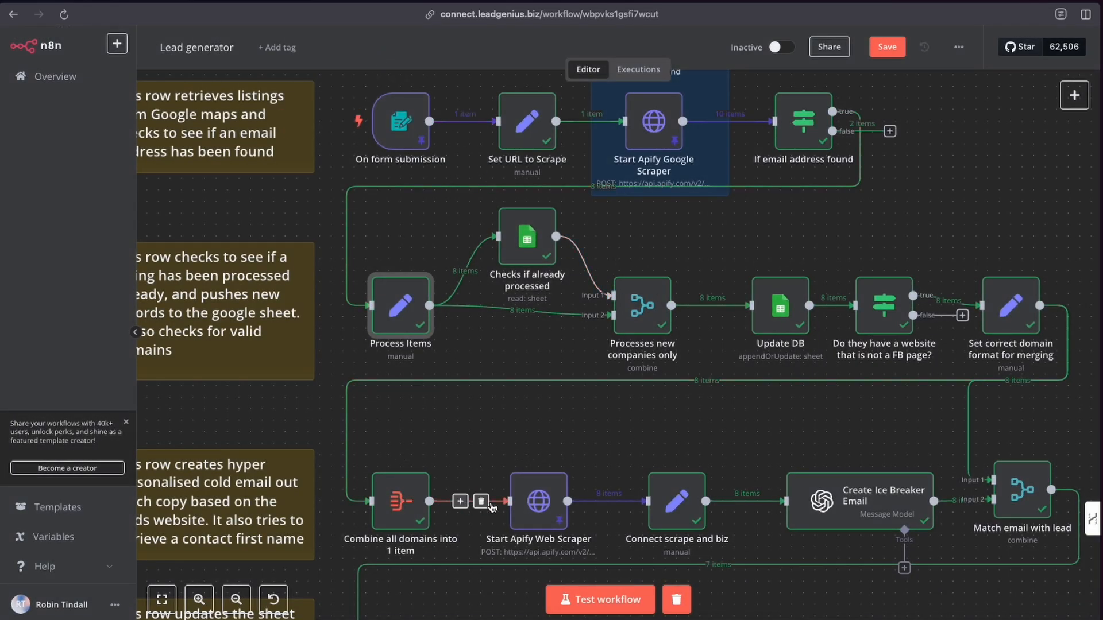
Open the Process Items node from the workflow canvas.
scroll(492, 506, down, 3)
mouse_move(540, 424)
mouse_down()
mouse_move(543, 379)
mouse_move(540, 421)
mouse_up()
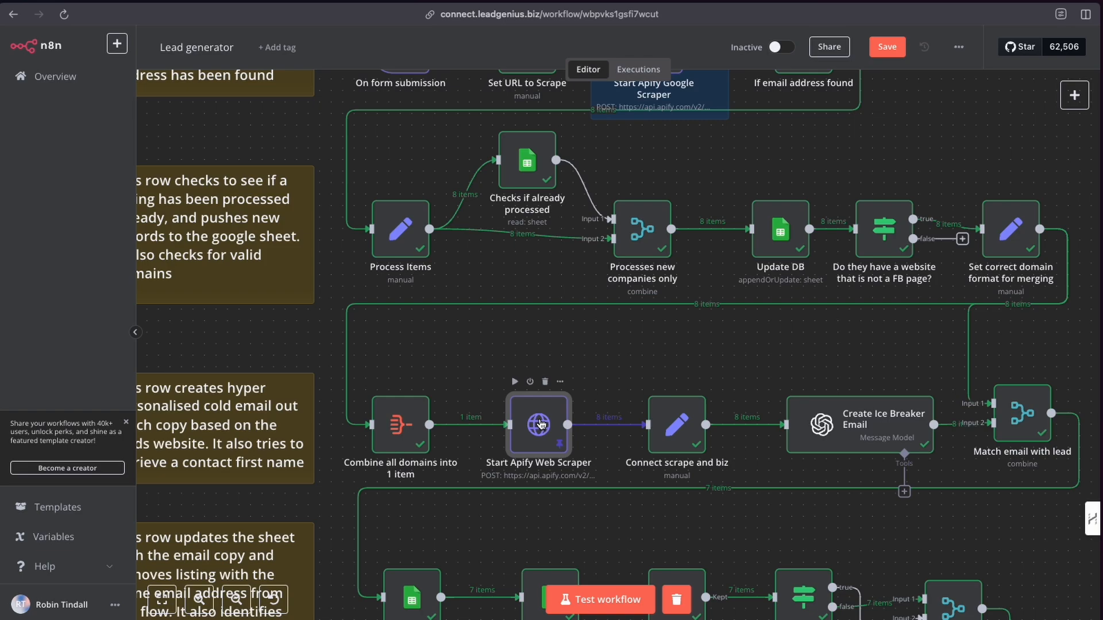
mouse_move(540, 424)
mouse_down()
mouse_move(540, 390)
mouse_move(540, 424)
mouse_up()
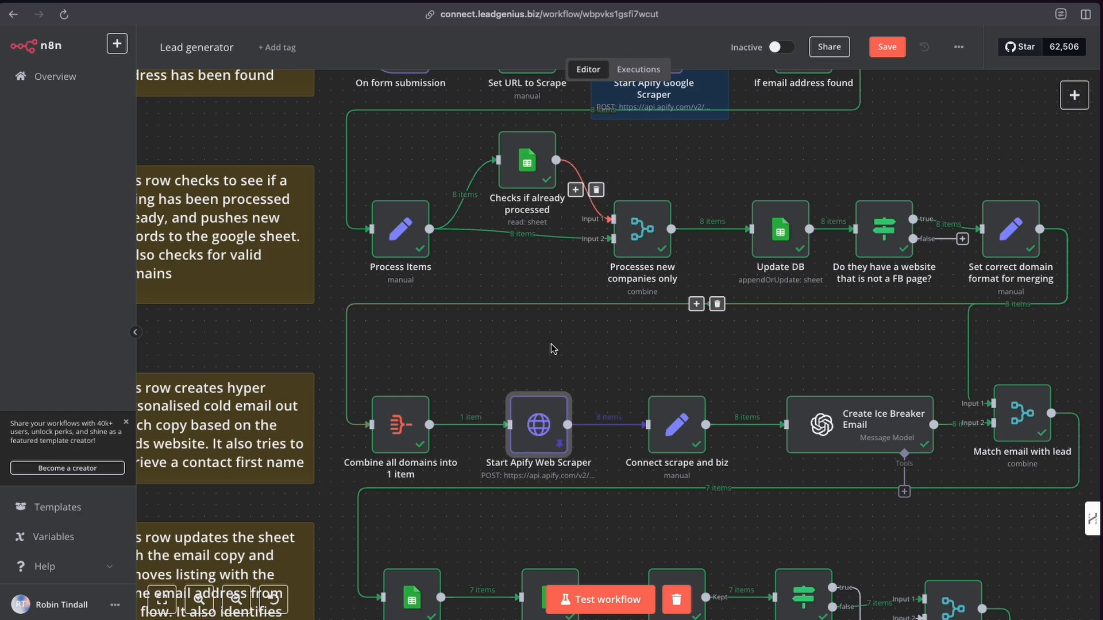
mouse_move(539, 429)
mouse_down()
mouse_move(535, 385)
mouse_move(532, 424)
mouse_move(540, 426)
mouse_move(527, 399)
mouse_move(539, 421)
mouse_up()
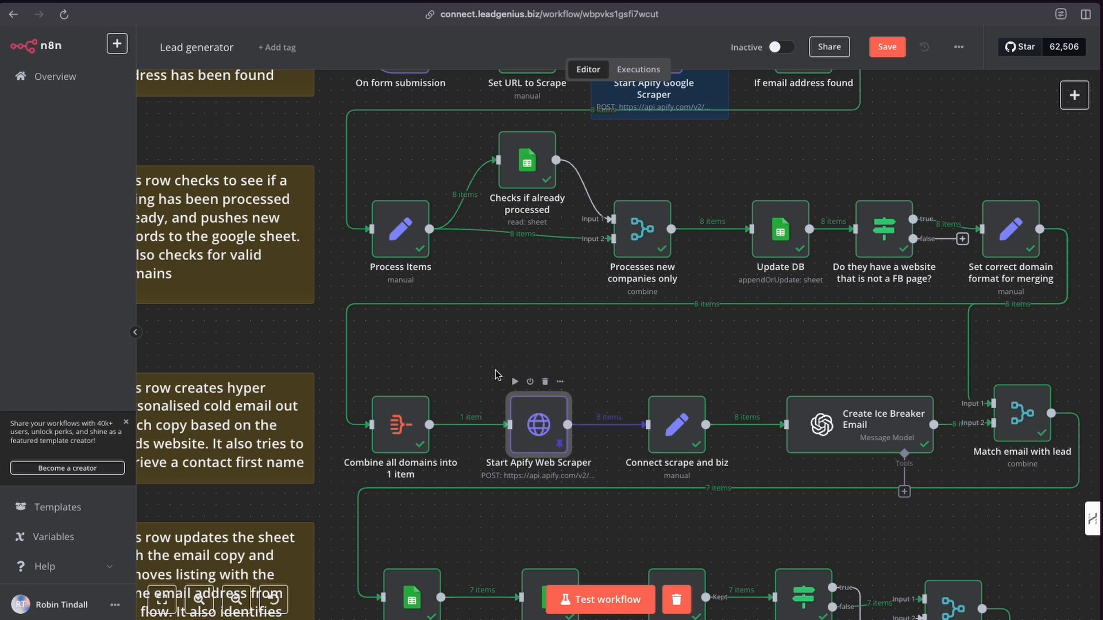
click(400, 232)
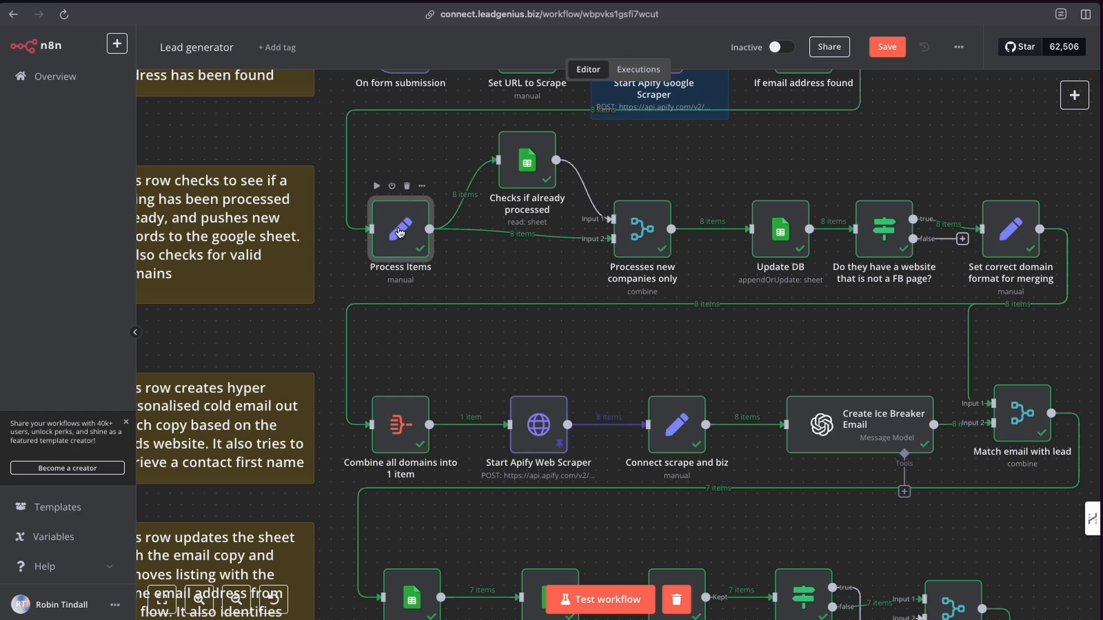
double_click(400, 231)
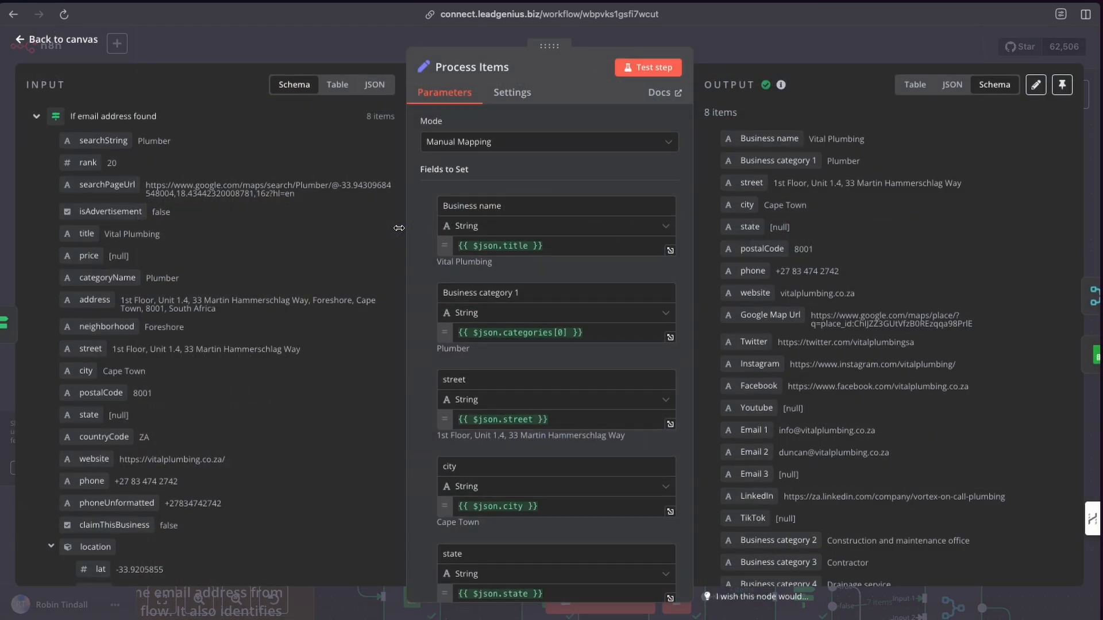
Scroll through the Process Items field mappings down to the website field.
scroll(547, 364, down, 5)
scroll(547, 368, down, 3)
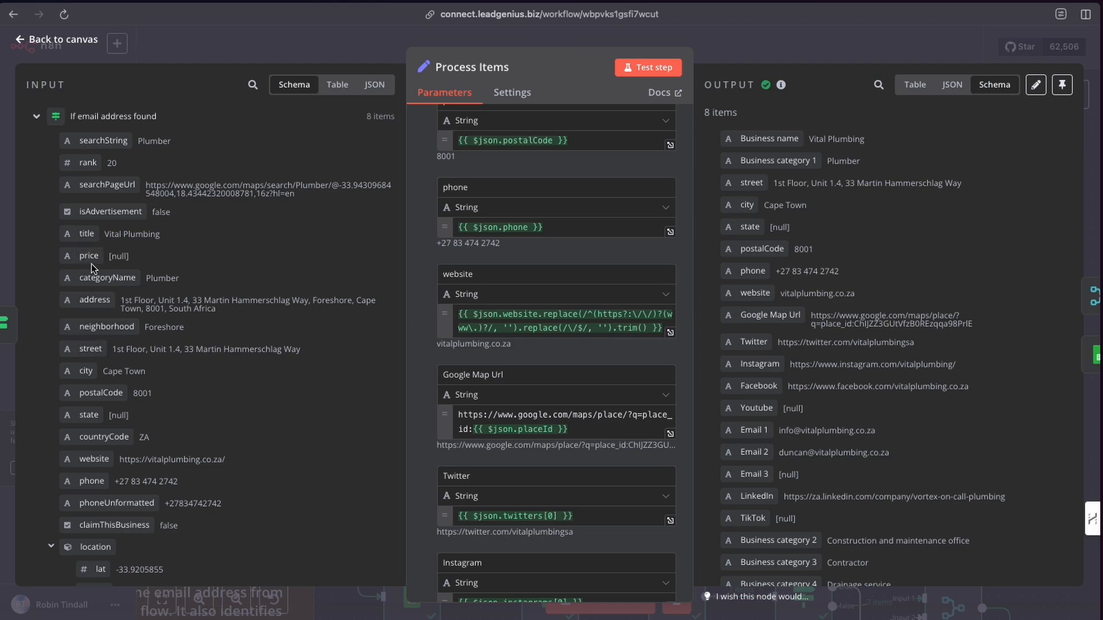
scroll(121, 367, down, 2)
scroll(120, 367, down, 6)
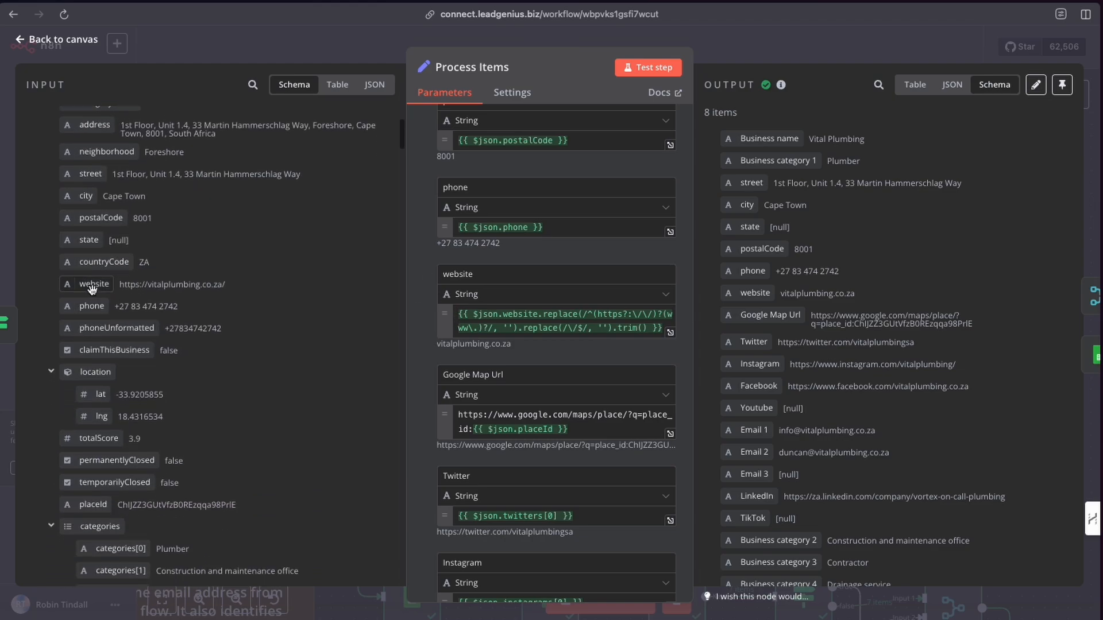
Drag the input website field into the website mapping, then delete the added expression.
drag(108, 284, 669, 332)
drag(552, 341, 455, 343)
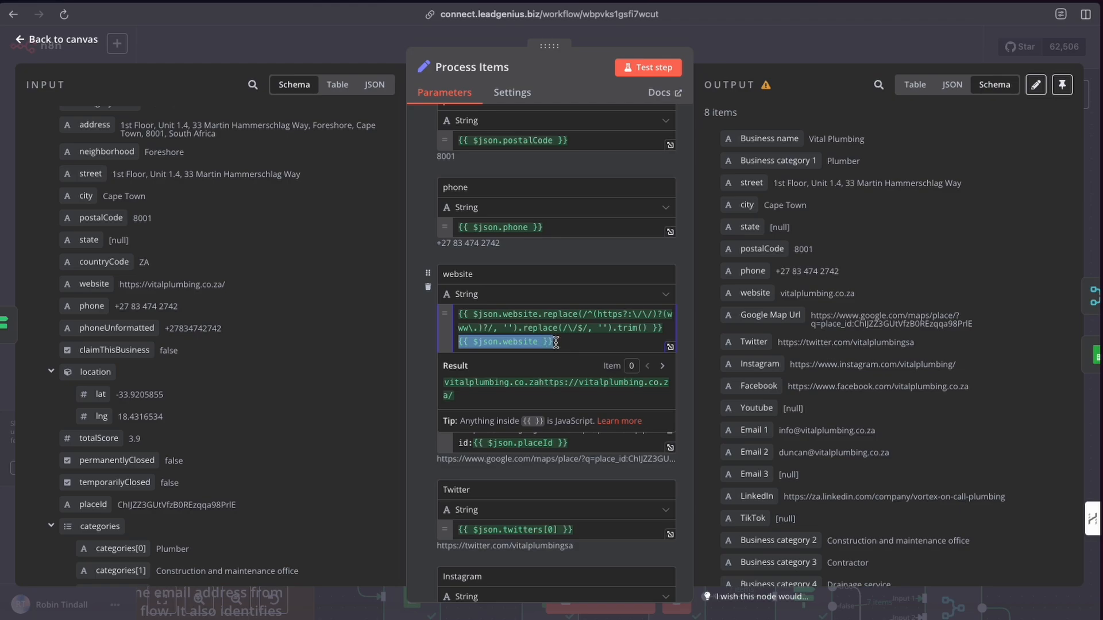
drag(556, 342, 458, 342)
key(BackSpace)
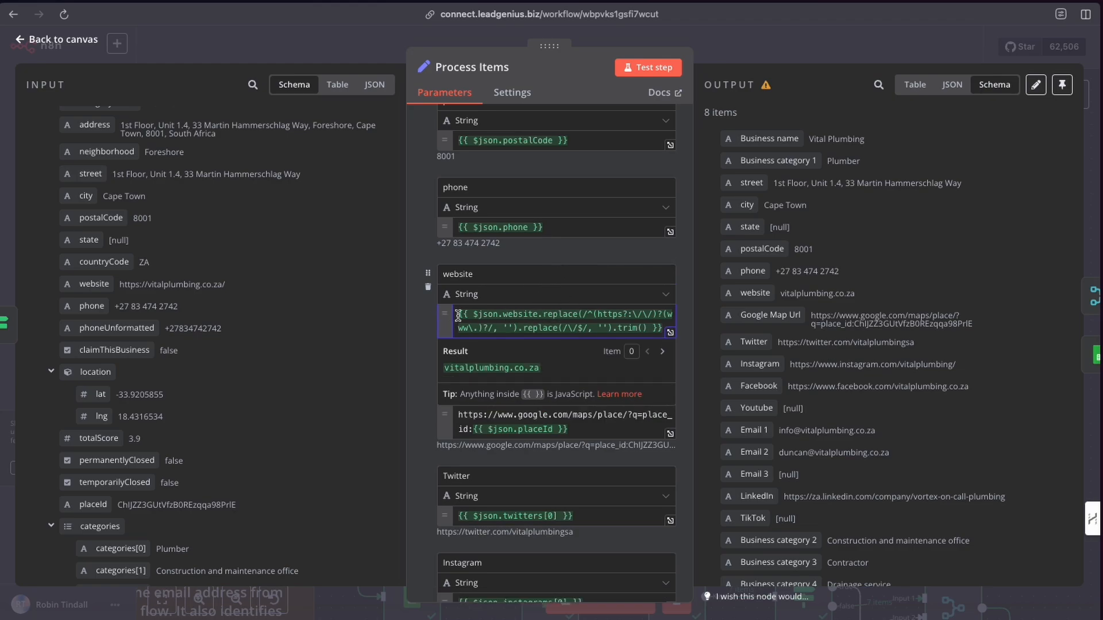
Highlight the website and Google Map Url expressions to examine how they are built.
drag(458, 316, 664, 333)
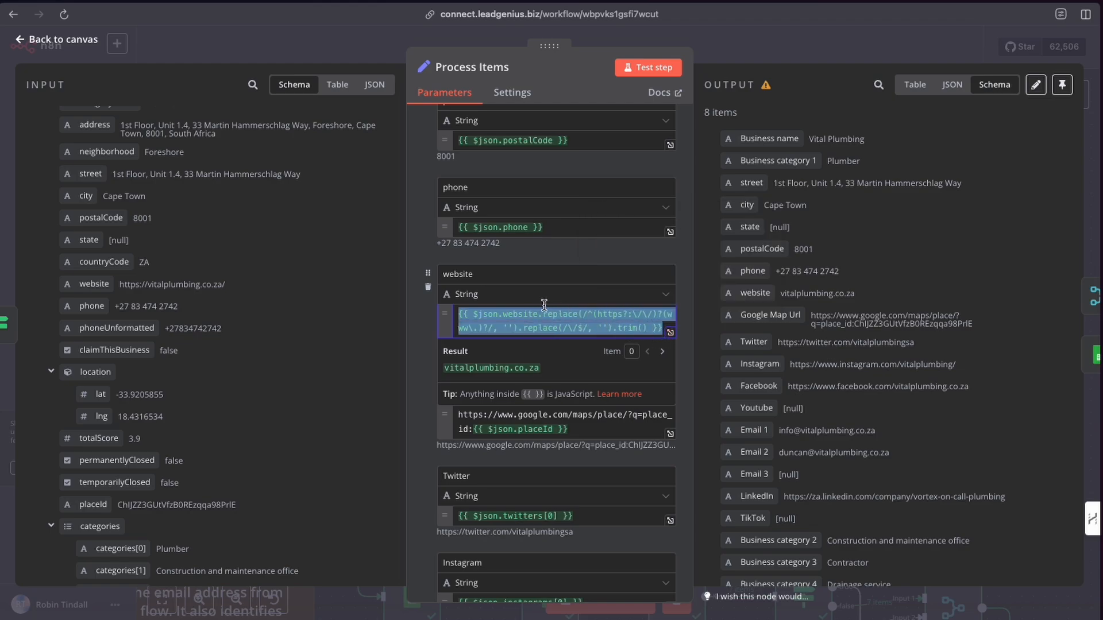
click(549, 44)
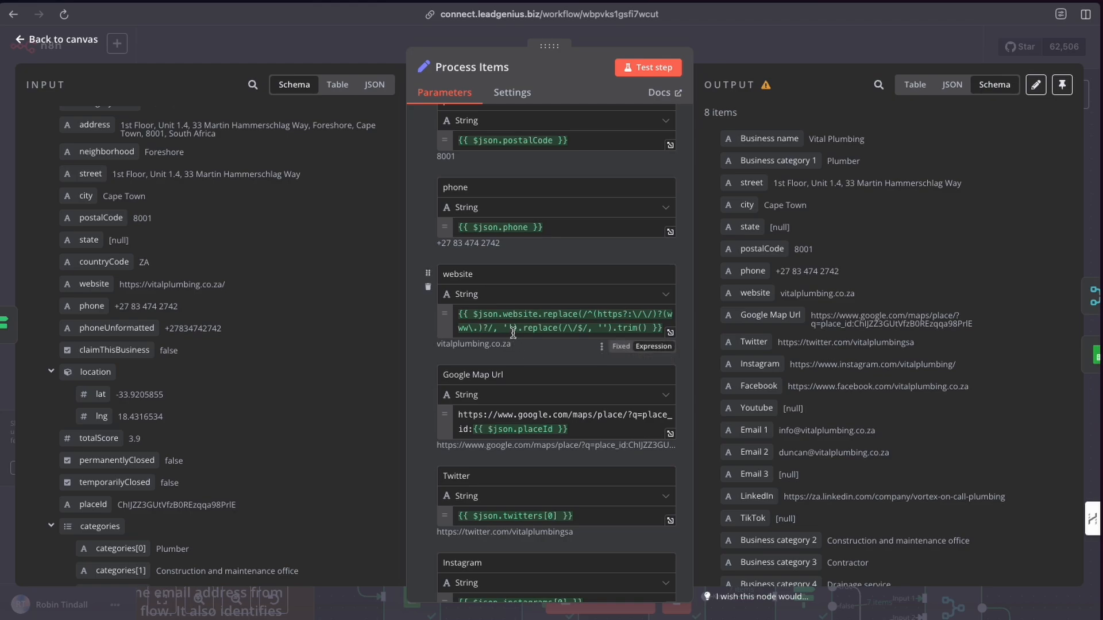
scroll(513, 333, down, 1)
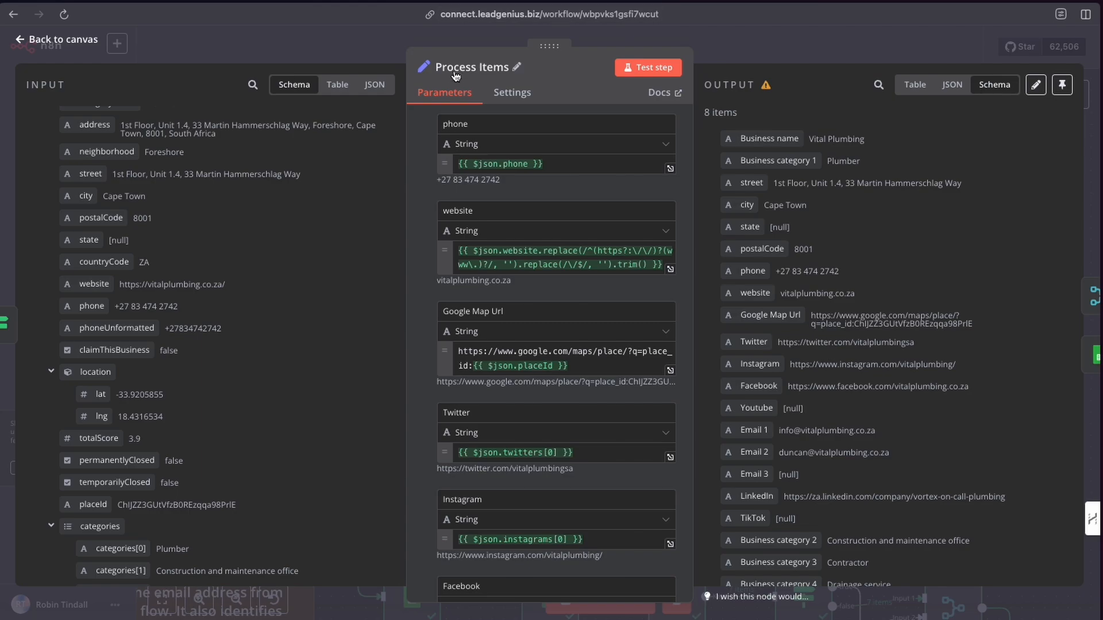
scroll(492, 242, down, 2)
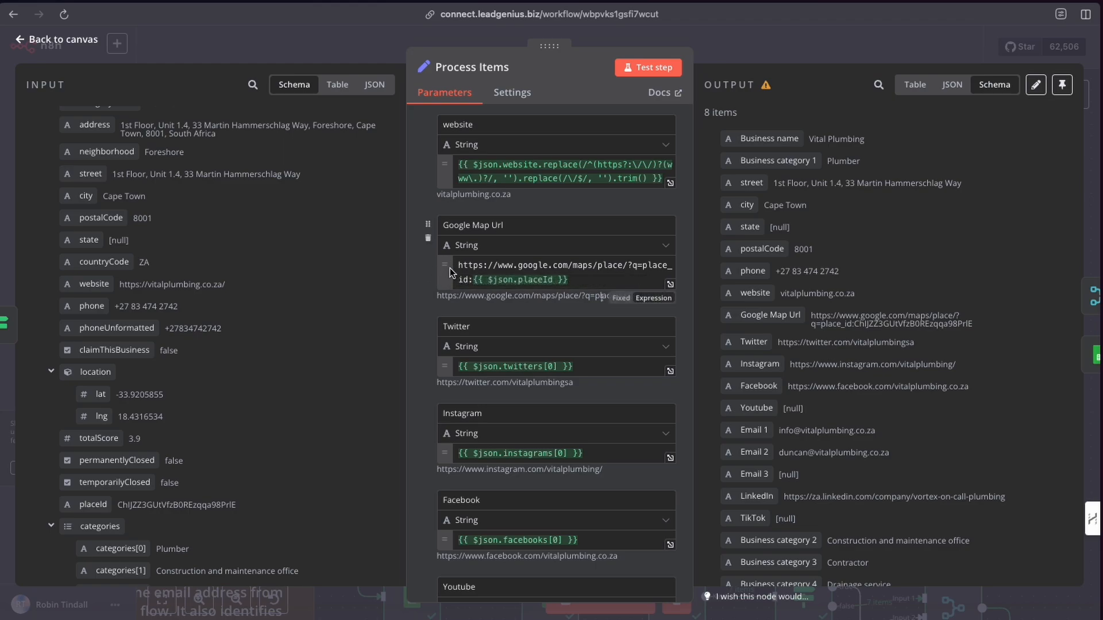
drag(458, 266, 470, 281)
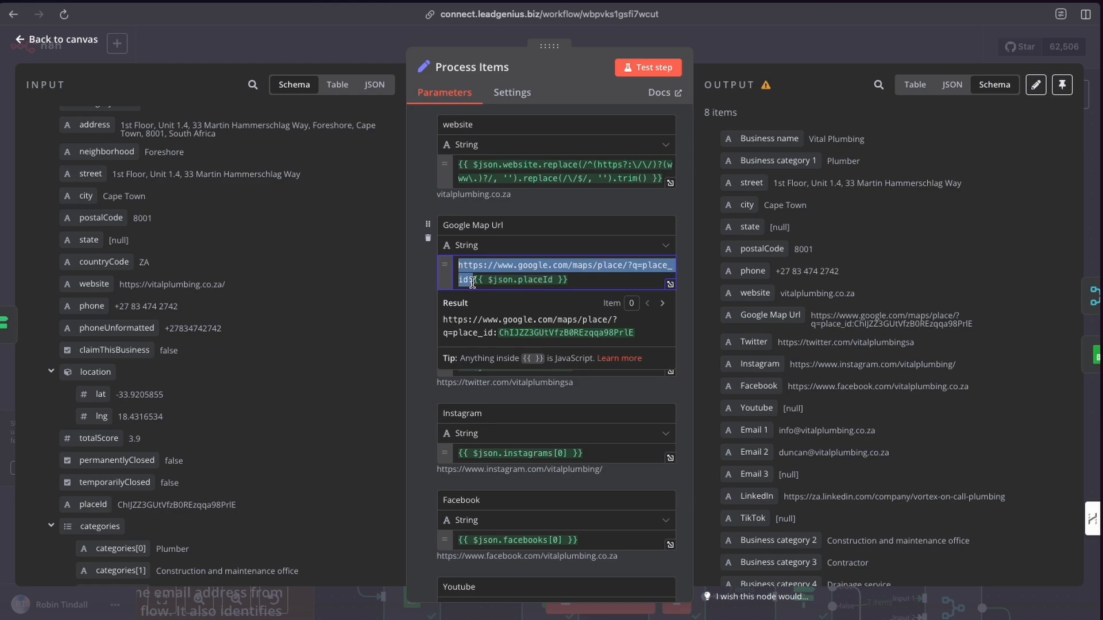
click(474, 279)
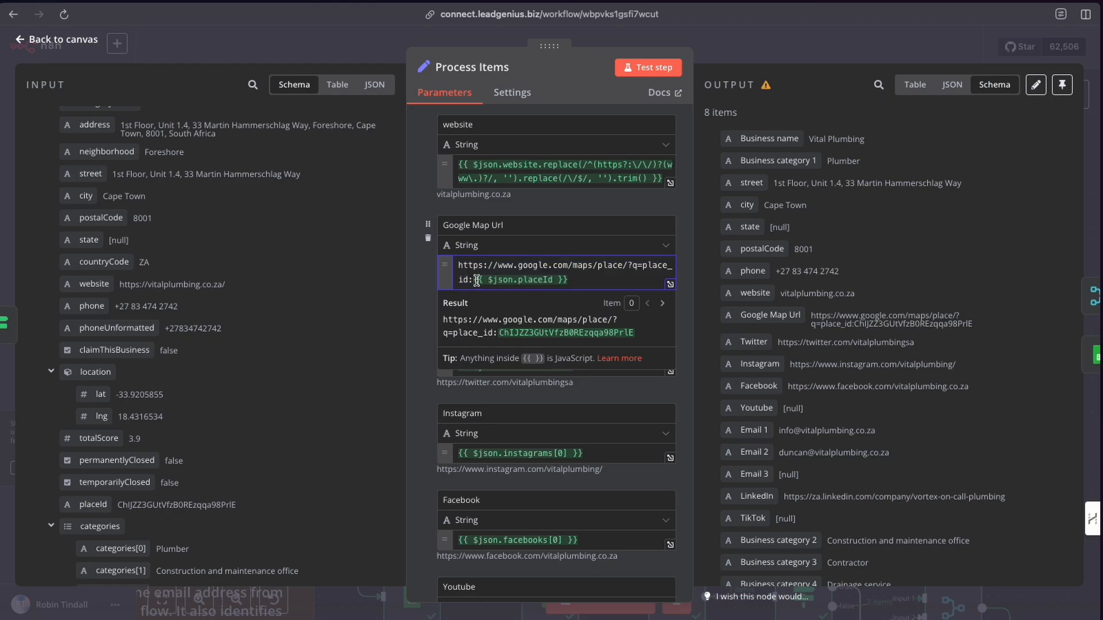
drag(476, 280, 578, 281)
click(577, 281)
Scroll through the remaining Process Items field mappings, then return to the canvas.
scroll(157, 315, down, 3)
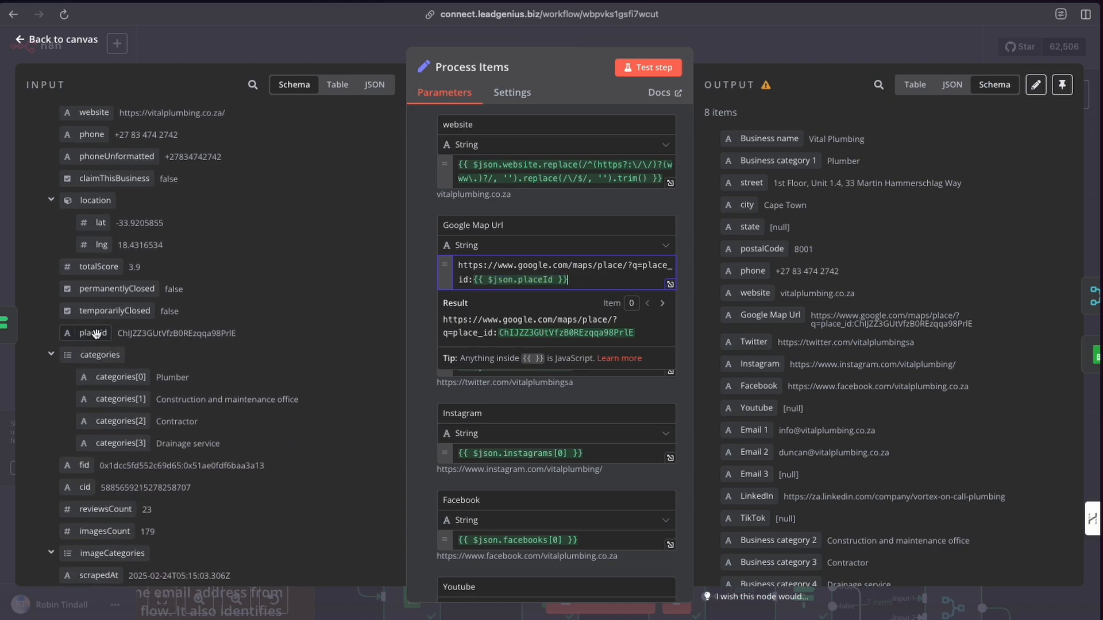
drag(93, 333, 105, 359)
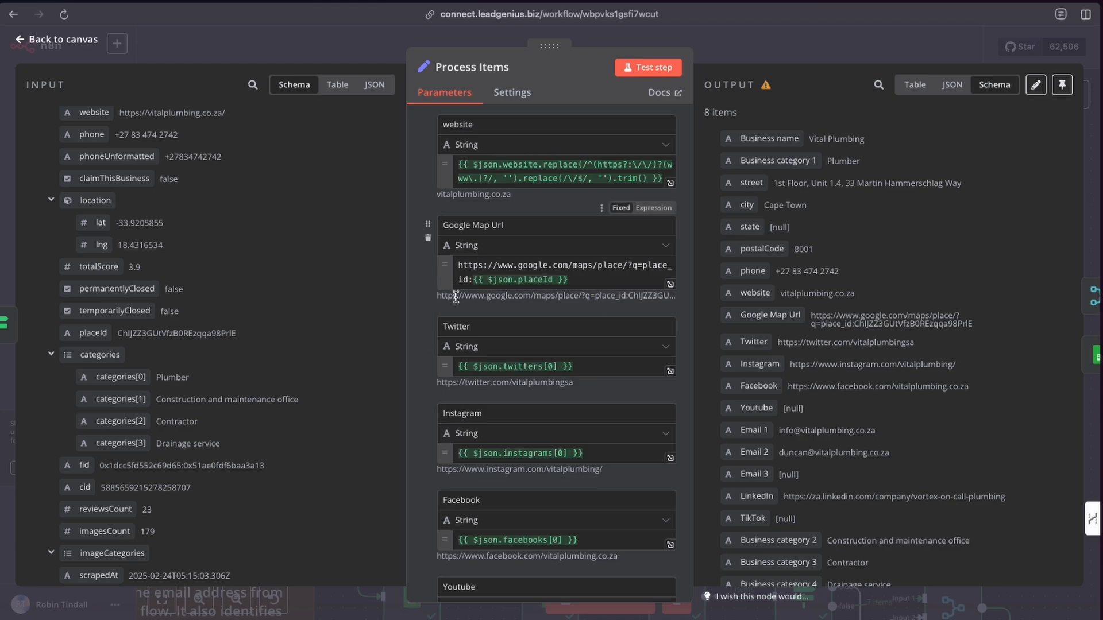
scroll(563, 311, down, 10)
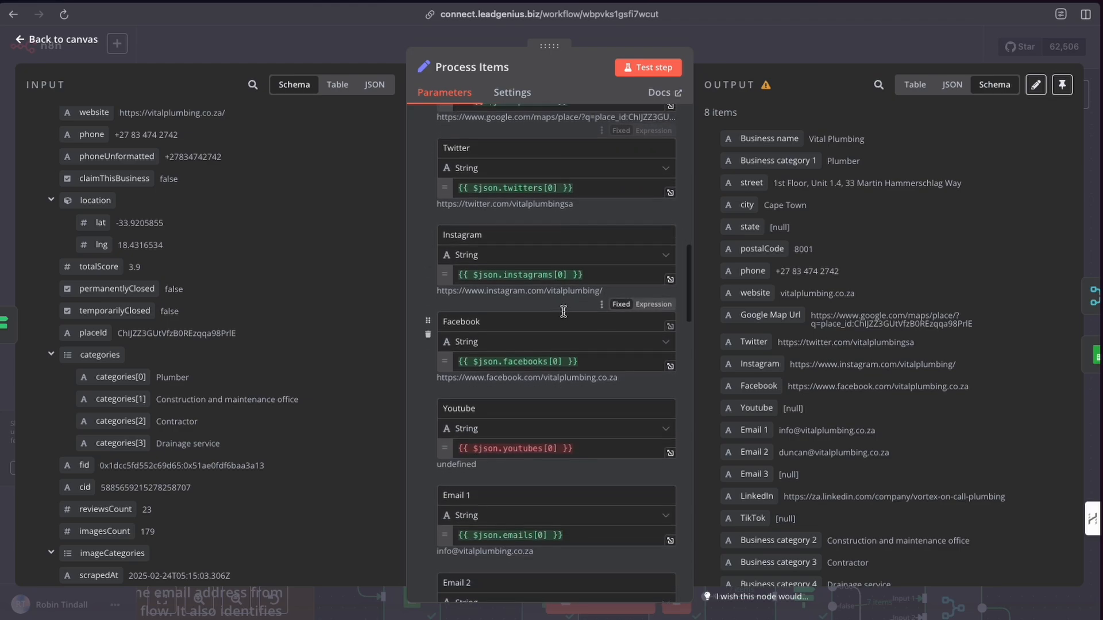
scroll(577, 306, down, 5)
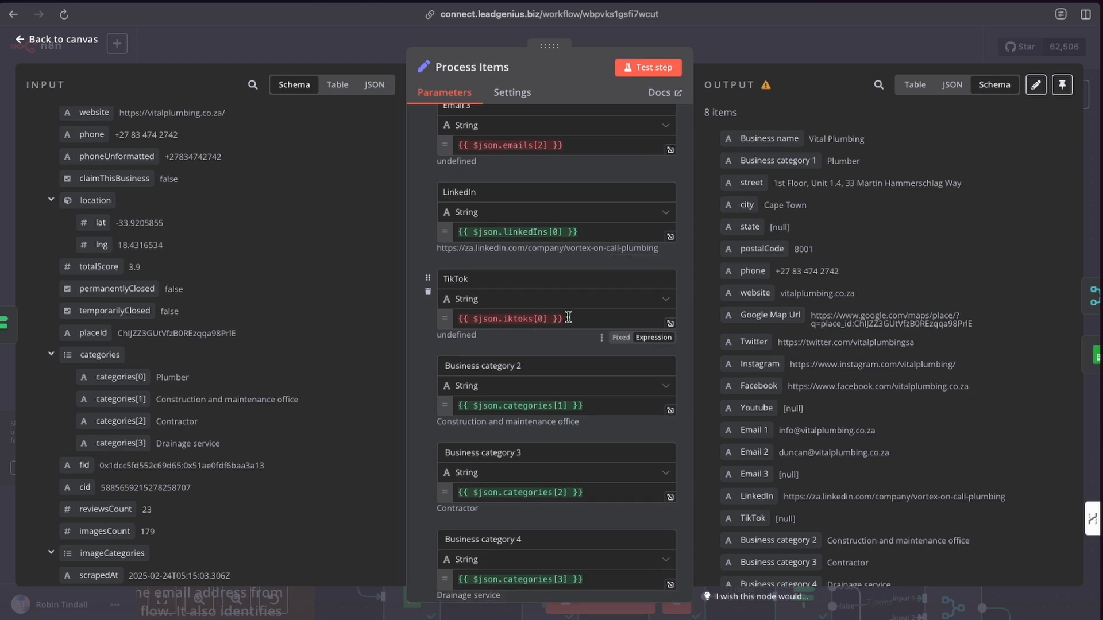
scroll(568, 317, down, 10)
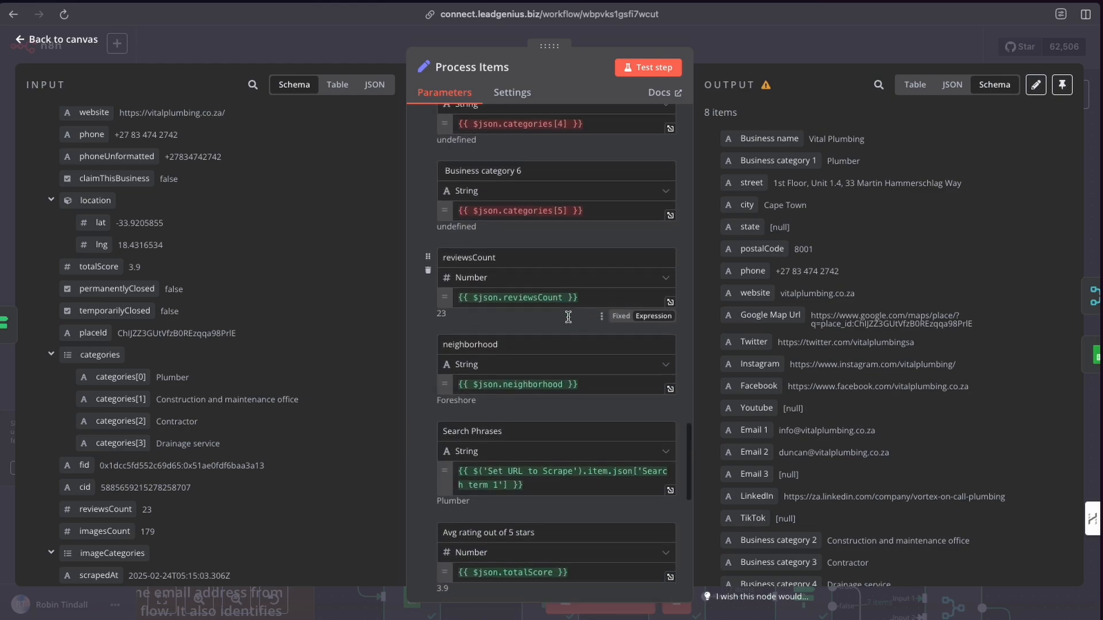
scroll(568, 317, down, 3)
scroll(568, 317, up, 9)
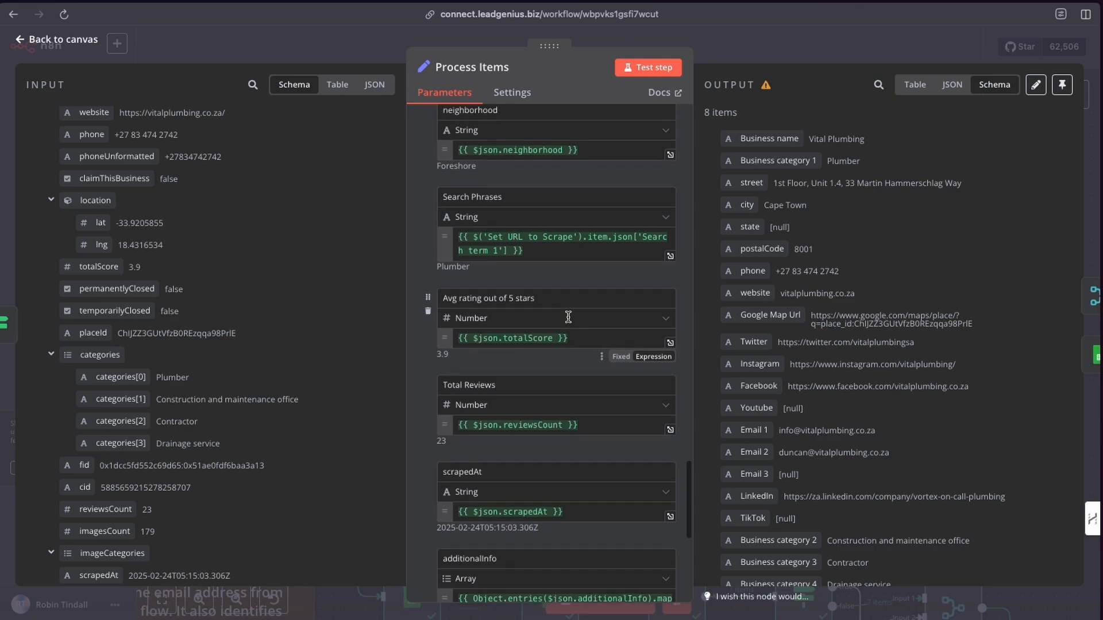
scroll(567, 316, up, 20)
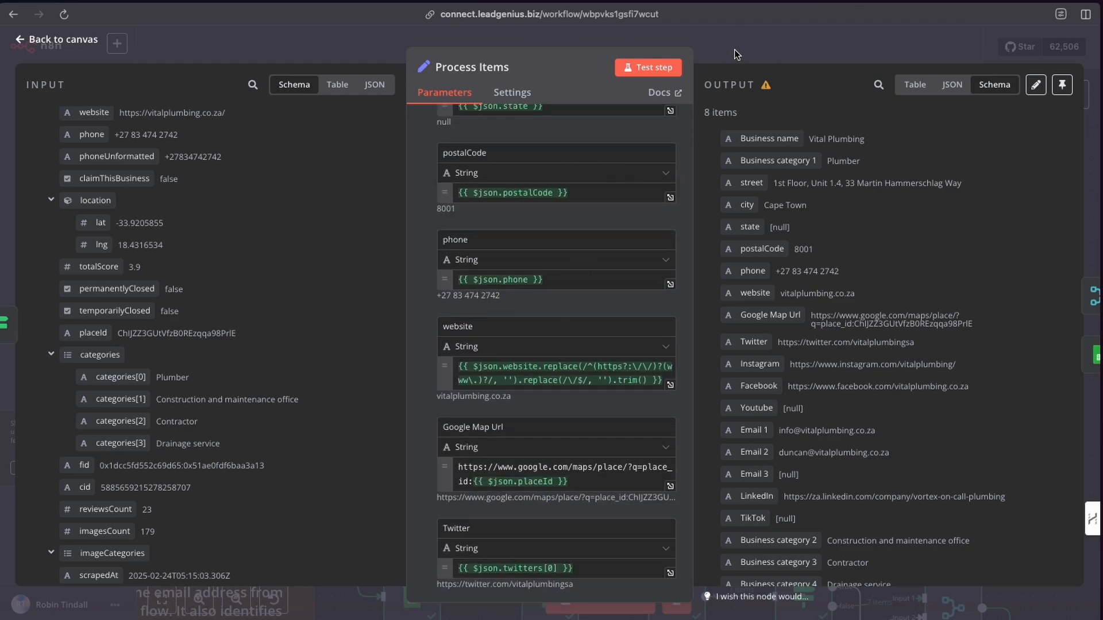
click(723, 56)
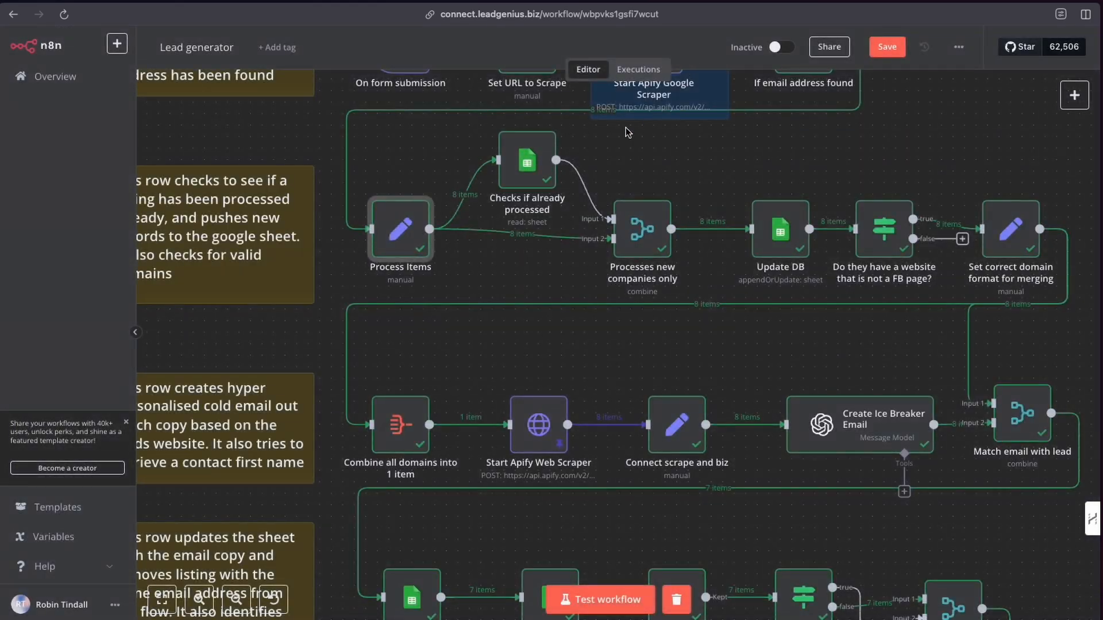
scroll(376, 245, right, 3)
scroll(376, 244, up, 2)
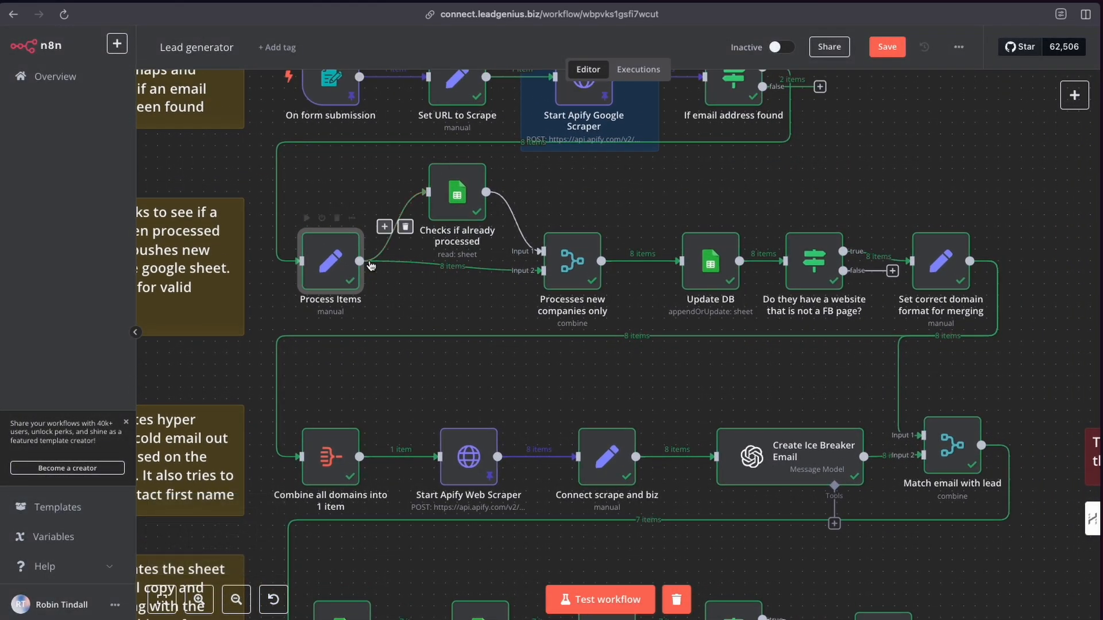
mouse_move(379, 278)
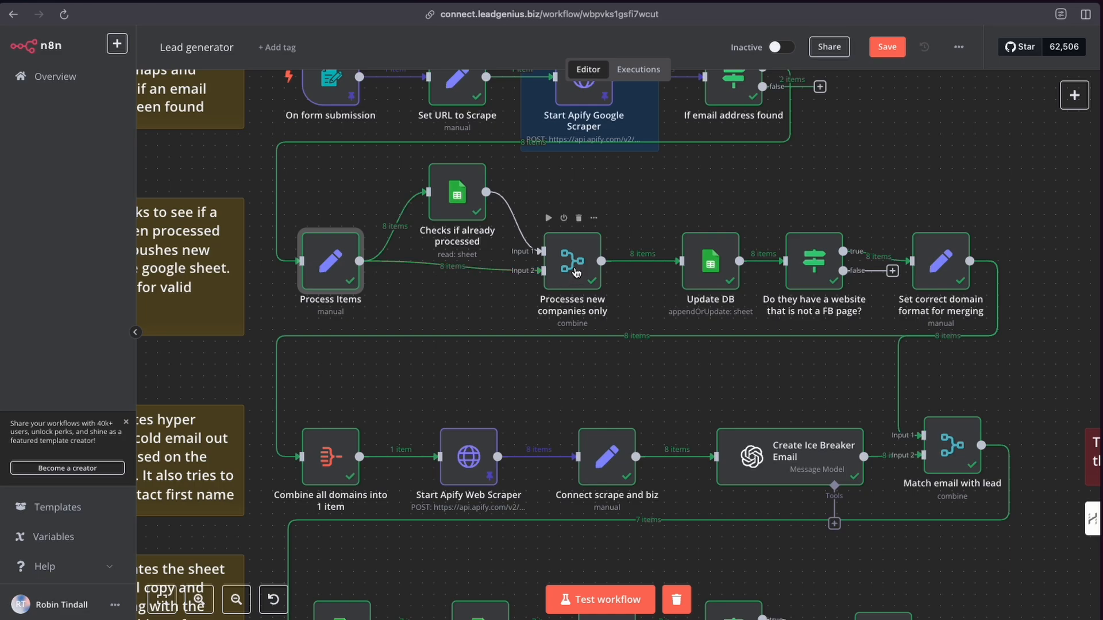
drag(575, 272, 574, 260)
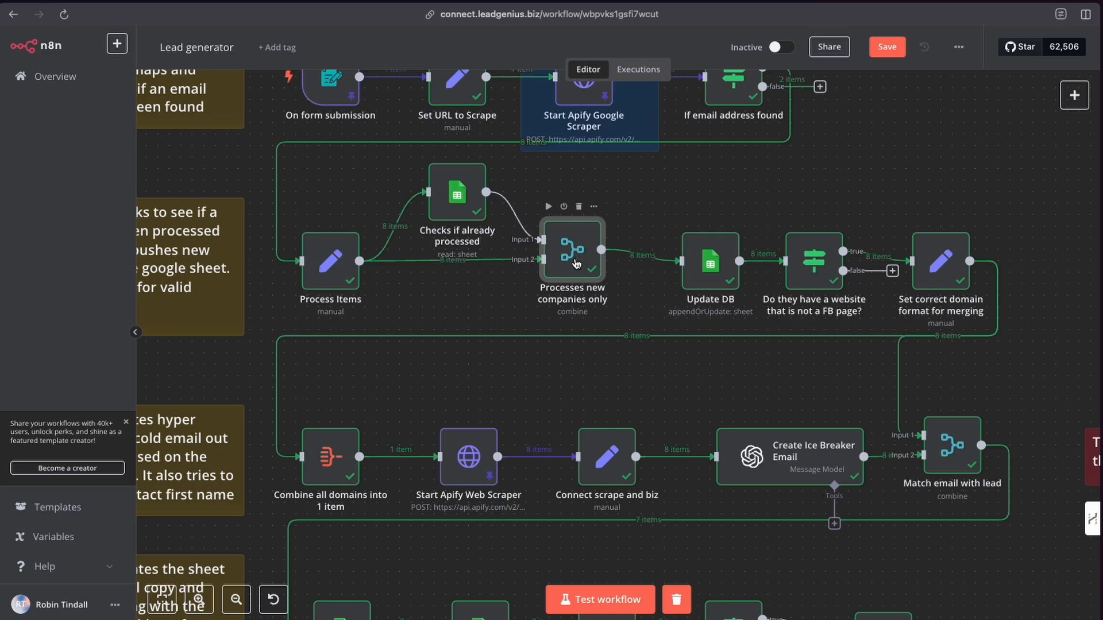
key(ctrl+z)
Reopen the Process Items node.
scroll(576, 267, up, 1)
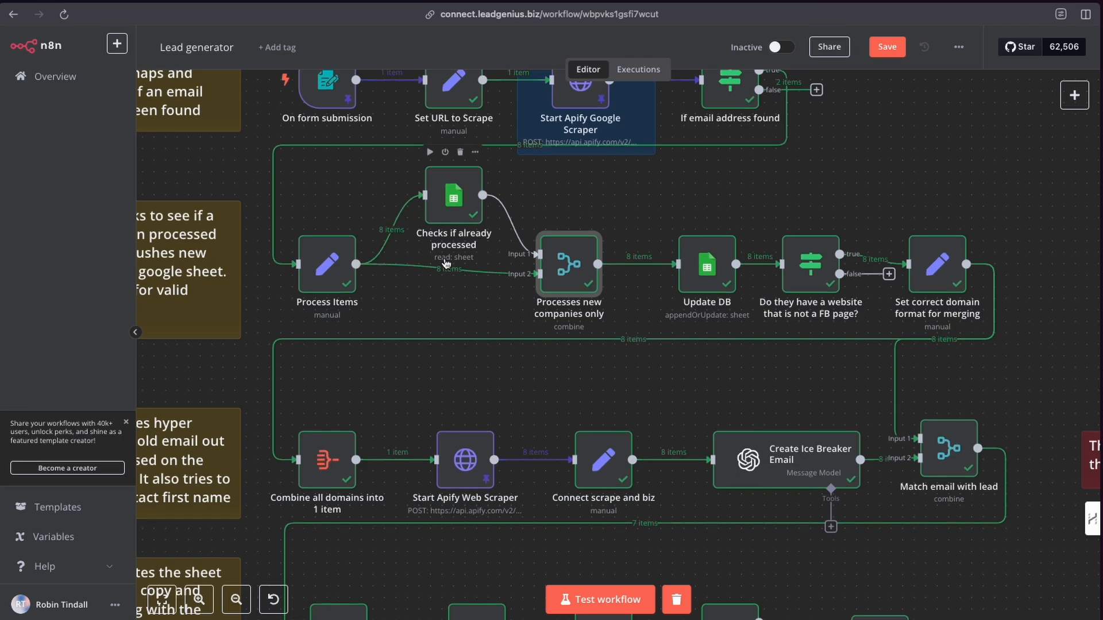
scroll(476, 206, up, 2)
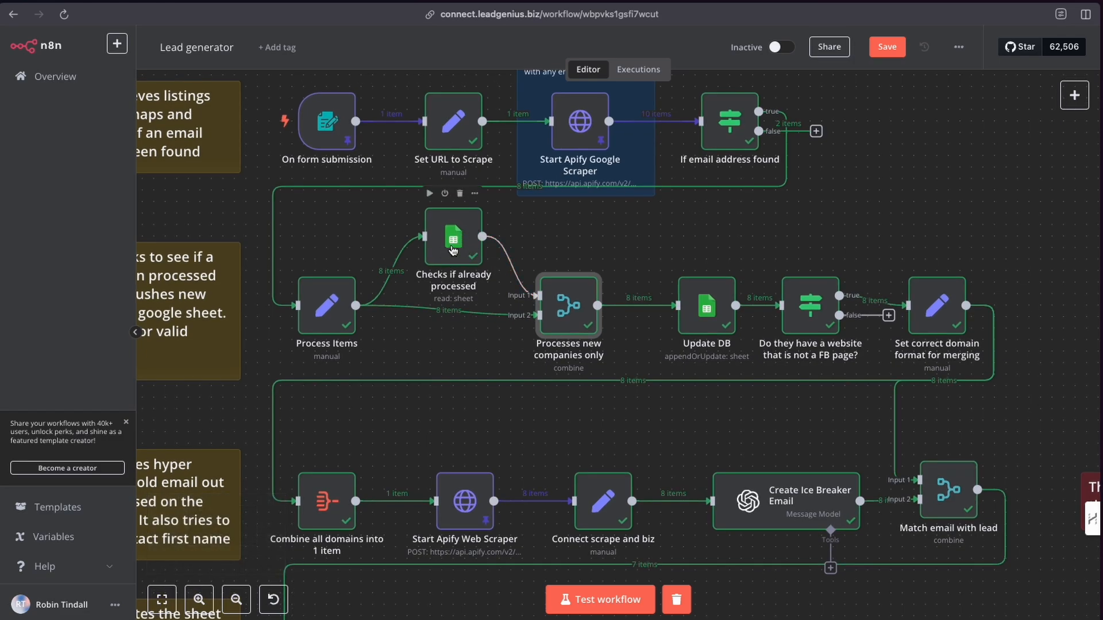
click(333, 308)
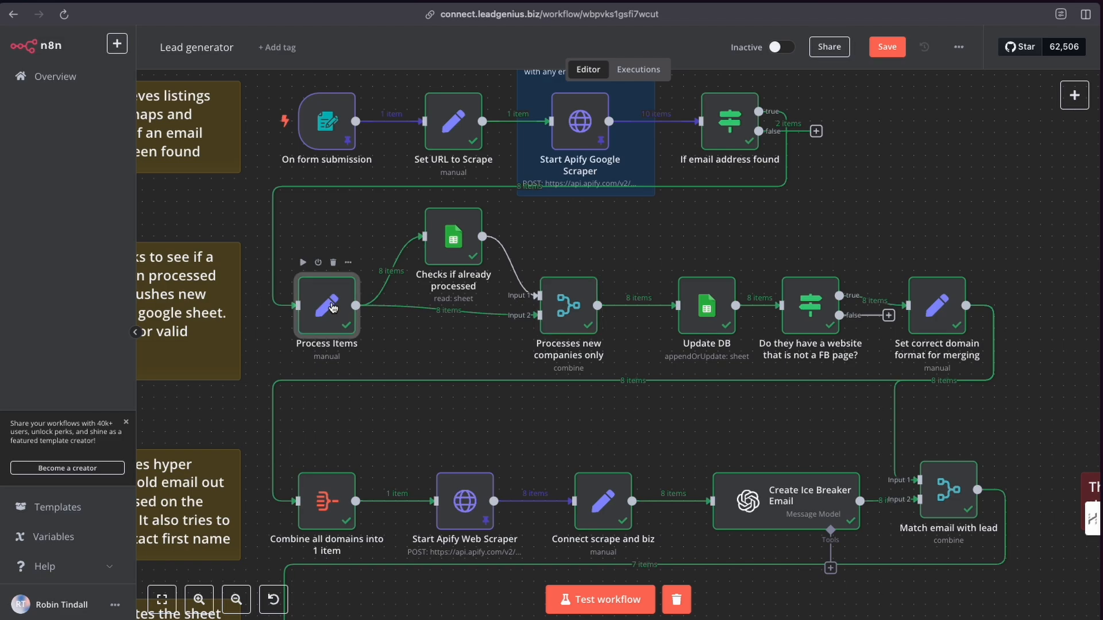
double_click(333, 307)
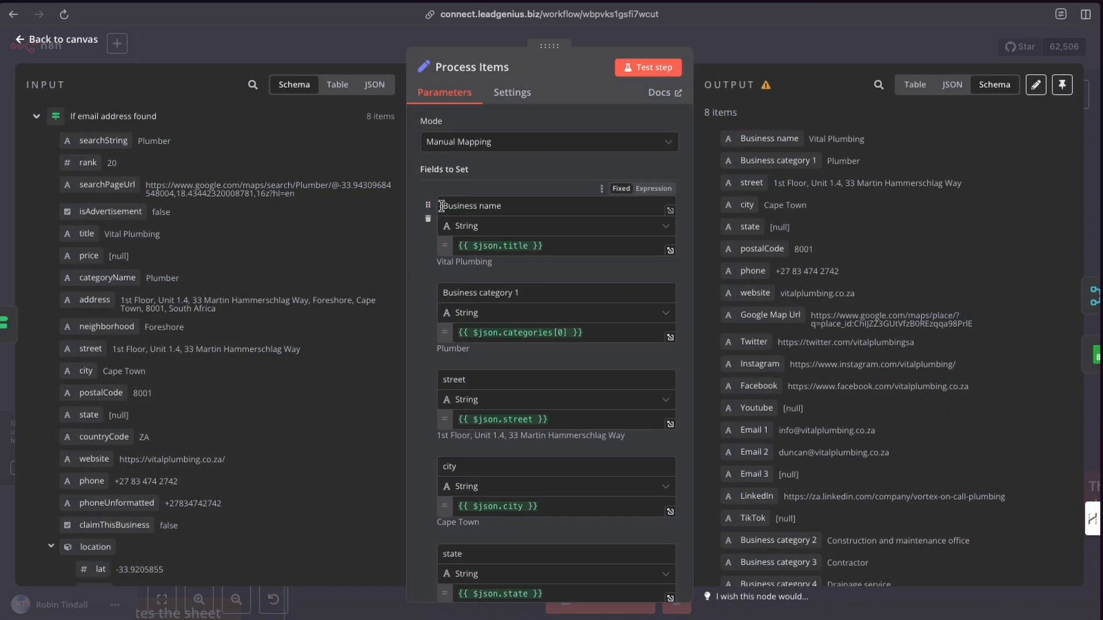
Highlight the field names in the Process Items mappings one by one while scrolling through them.
drag(443, 207, 496, 206)
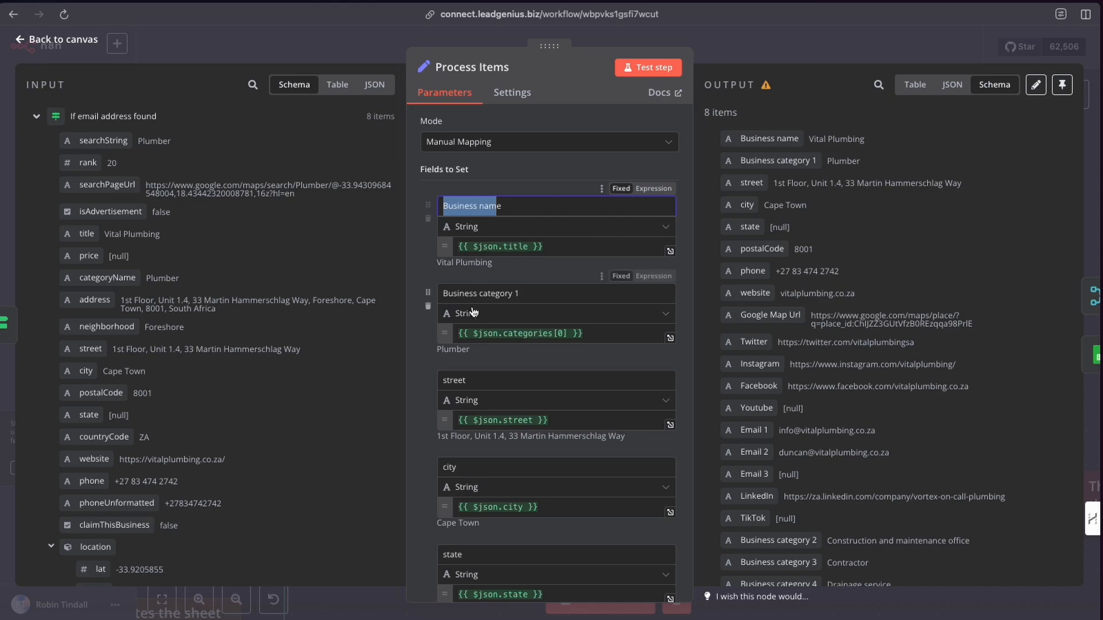
drag(440, 294, 534, 294)
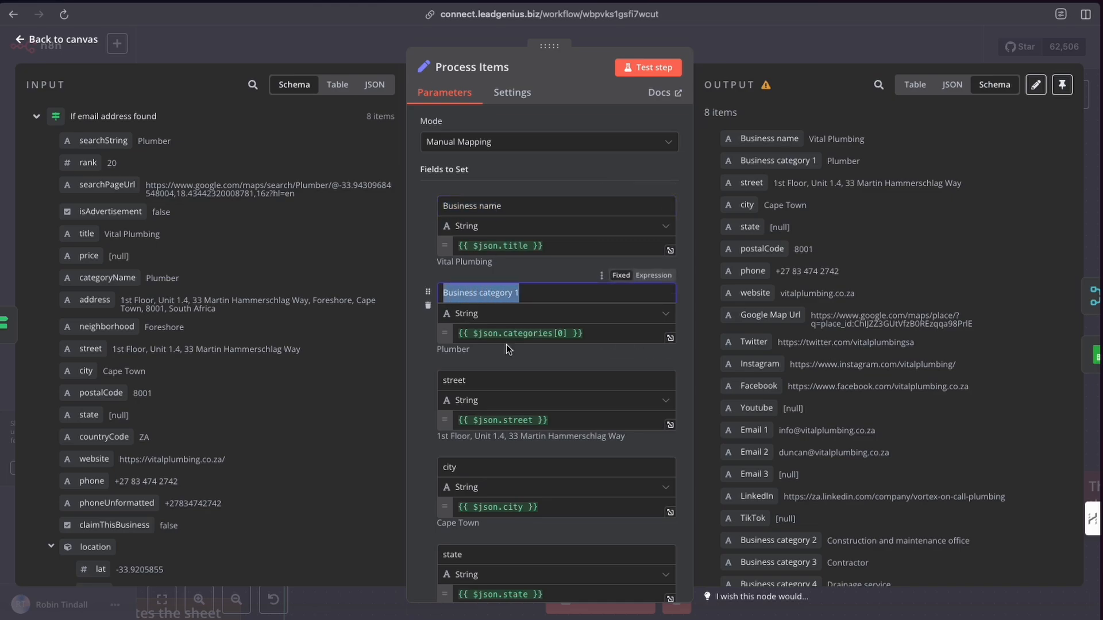
scroll(506, 343, down, 2)
drag(441, 266, 467, 267)
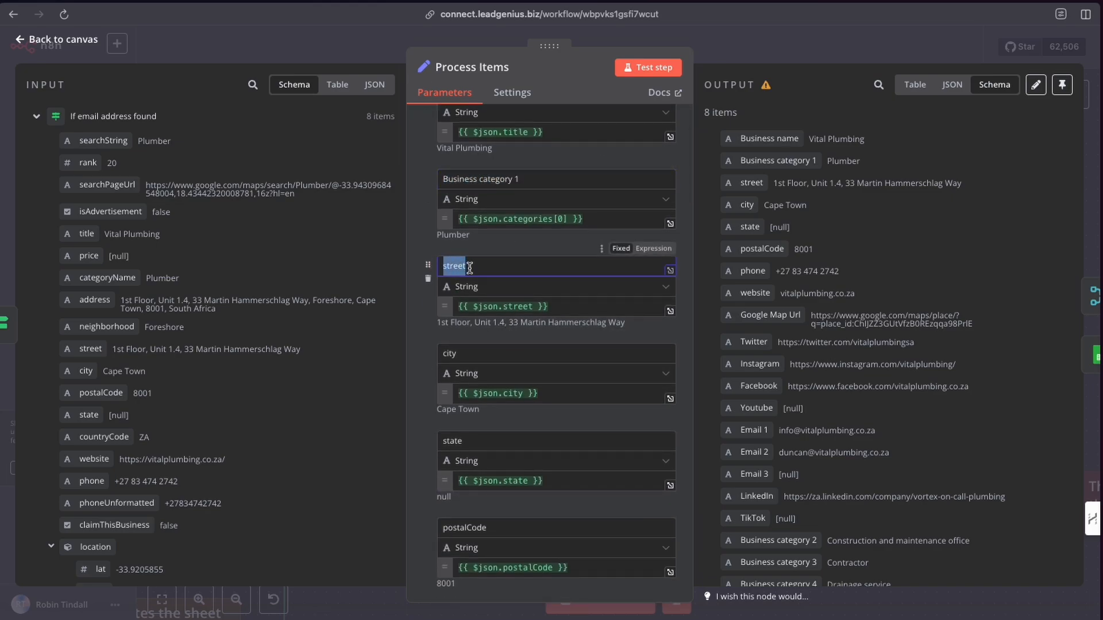
scroll(473, 312, down, 1)
drag(443, 308, 485, 262)
scroll(469, 310, down, 2)
scroll(485, 331, down, 2)
scroll(485, 331, down, 1)
scroll(498, 282, down, 2)
click(443, 262)
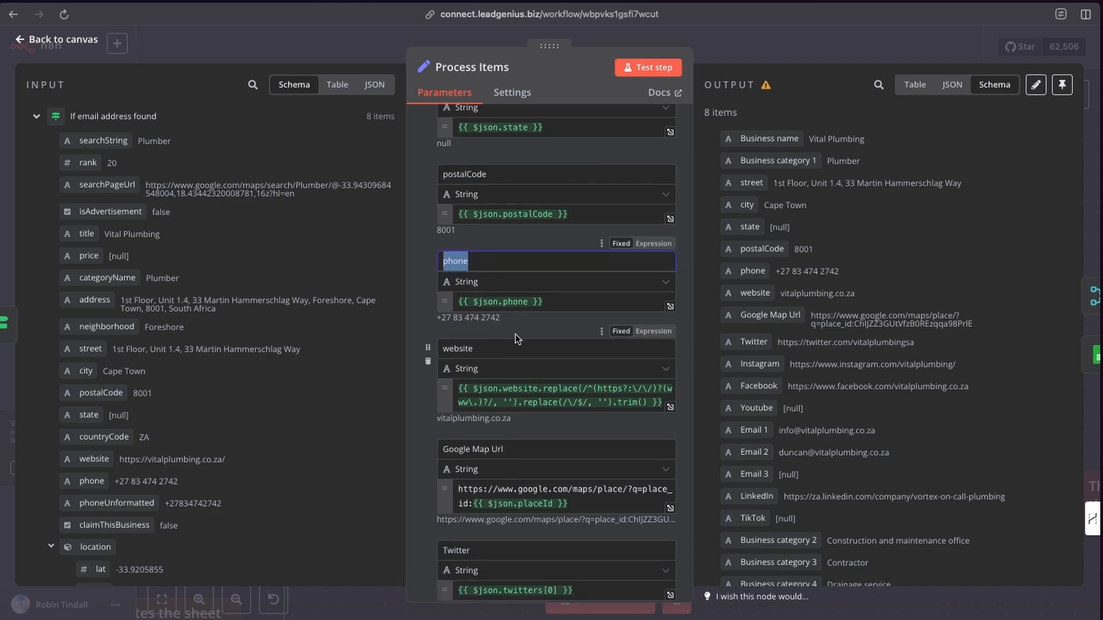
scroll(517, 338, down, 1)
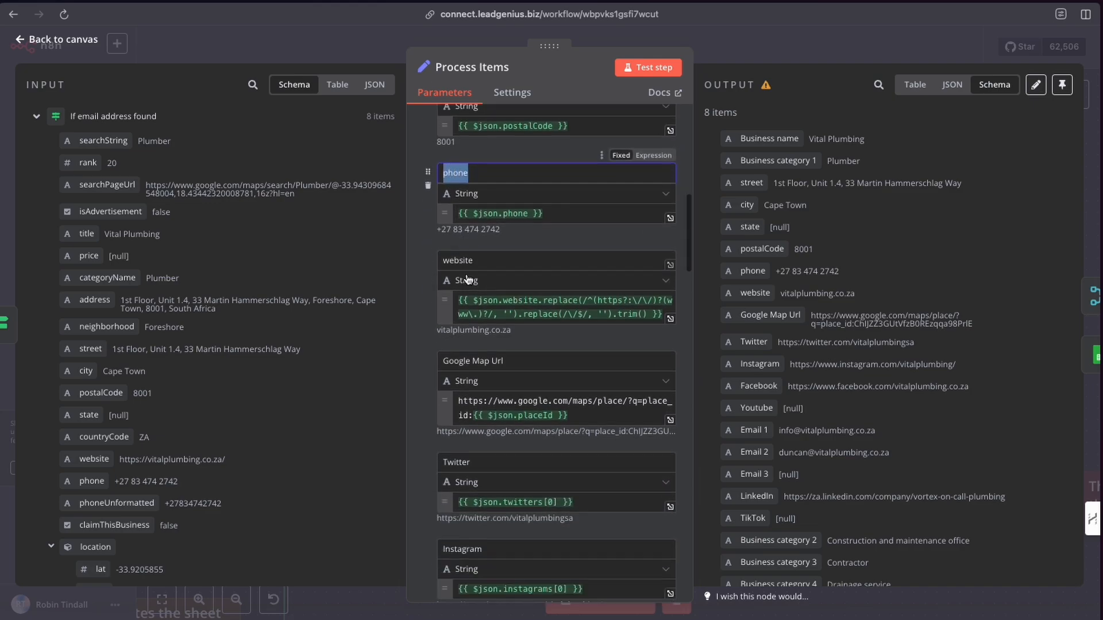
Scroll further through the Process Items mappings and highlight the website field name.
scroll(466, 276, down, 2)
drag(445, 241, 492, 243)
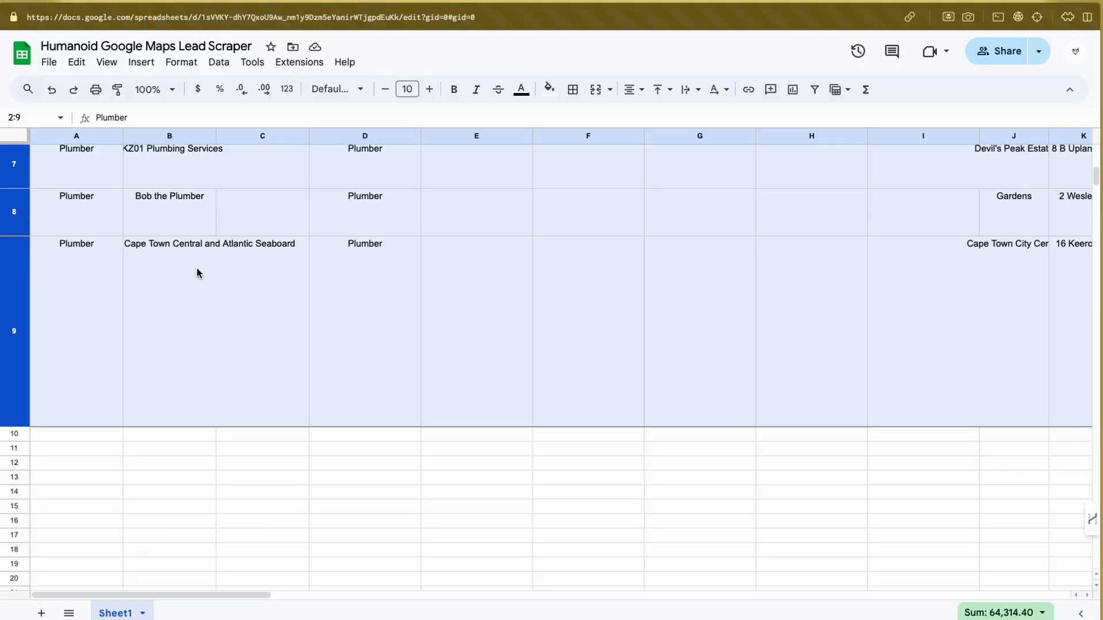
Examine the lead sheet's column headers from Search Phrases across to the social media and email columns.
scroll(126, 309, up, 10)
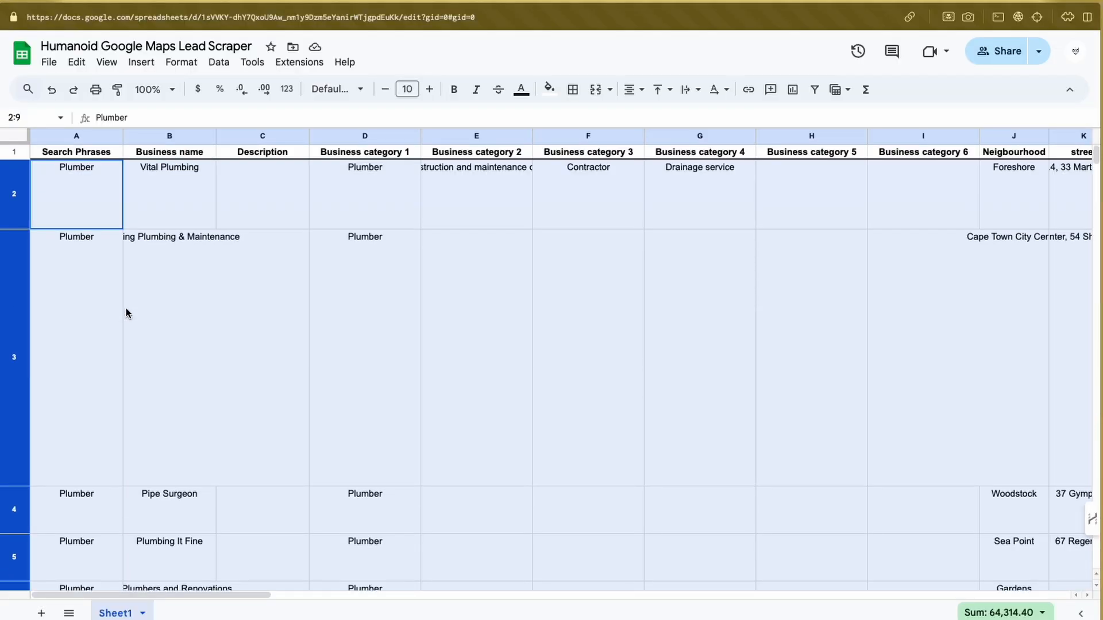
click(75, 156)
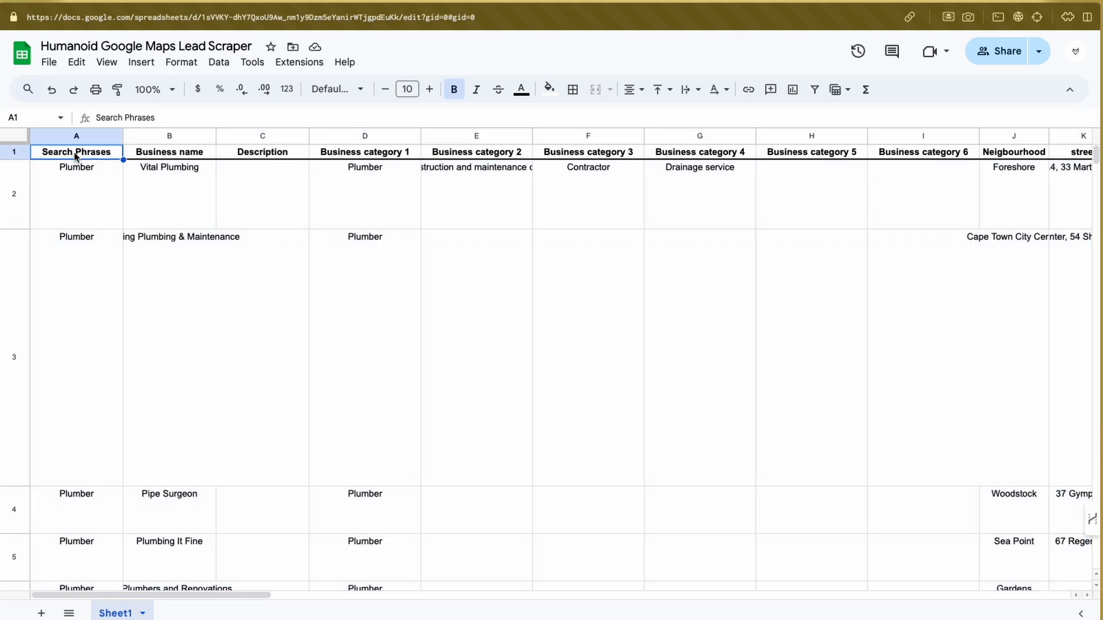
click(163, 154)
click(255, 154)
click(330, 155)
scroll(566, 180, right, 10)
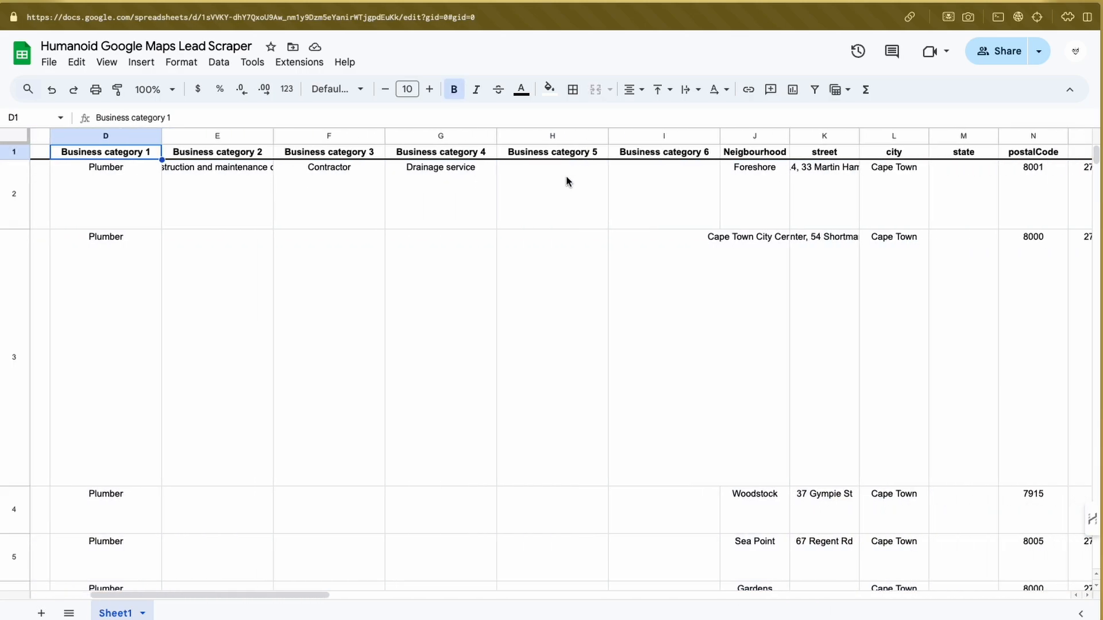
scroll(566, 179, right, 10)
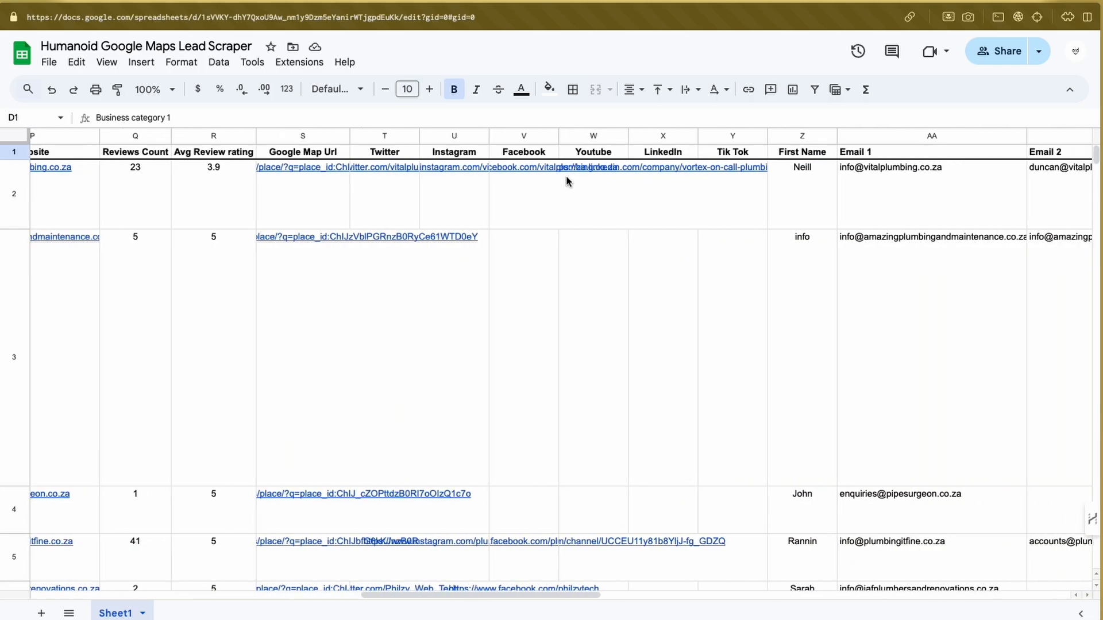
scroll(566, 180, right, 10)
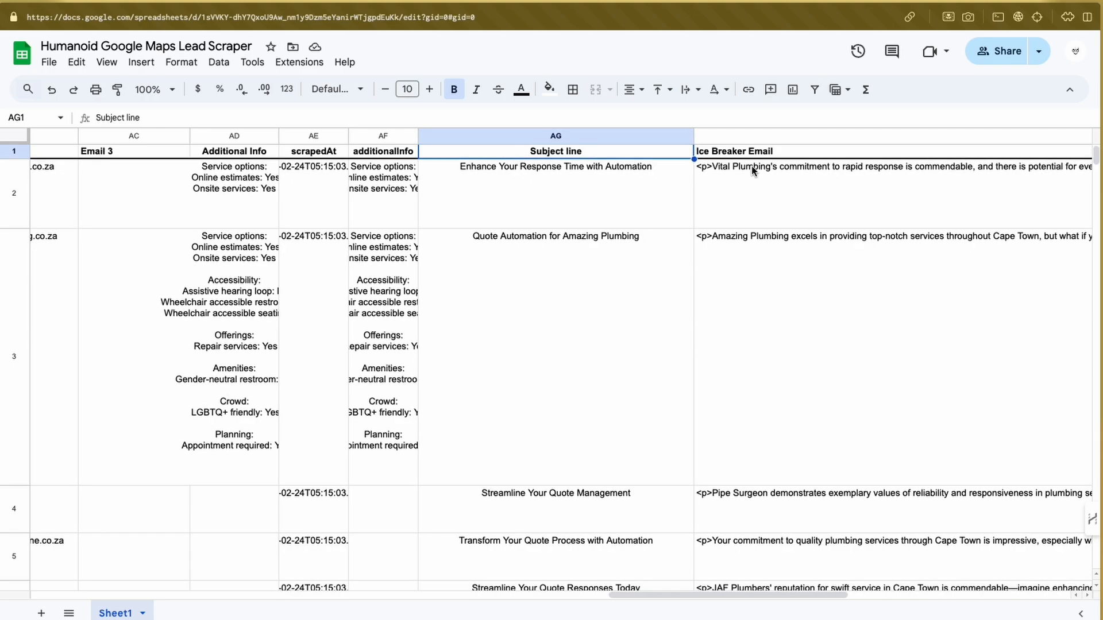
Examine the Subject line, Ice Breaker Email and First Name columns of the lead sheet.
click(776, 152)
click(594, 155)
scroll(593, 153, down, 1)
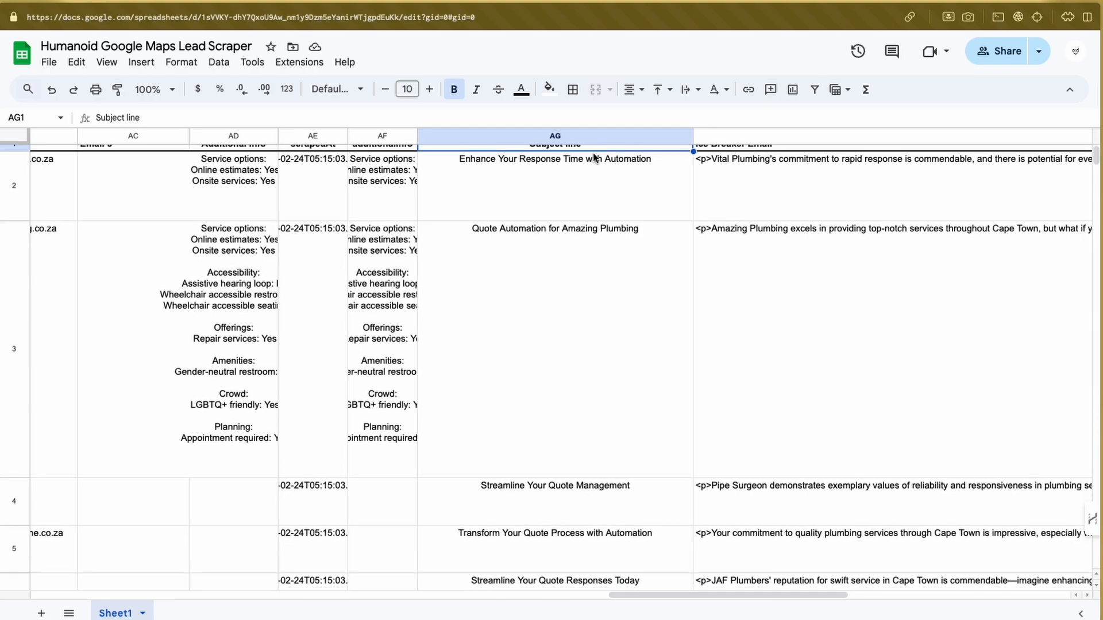
scroll(593, 194, up, 1)
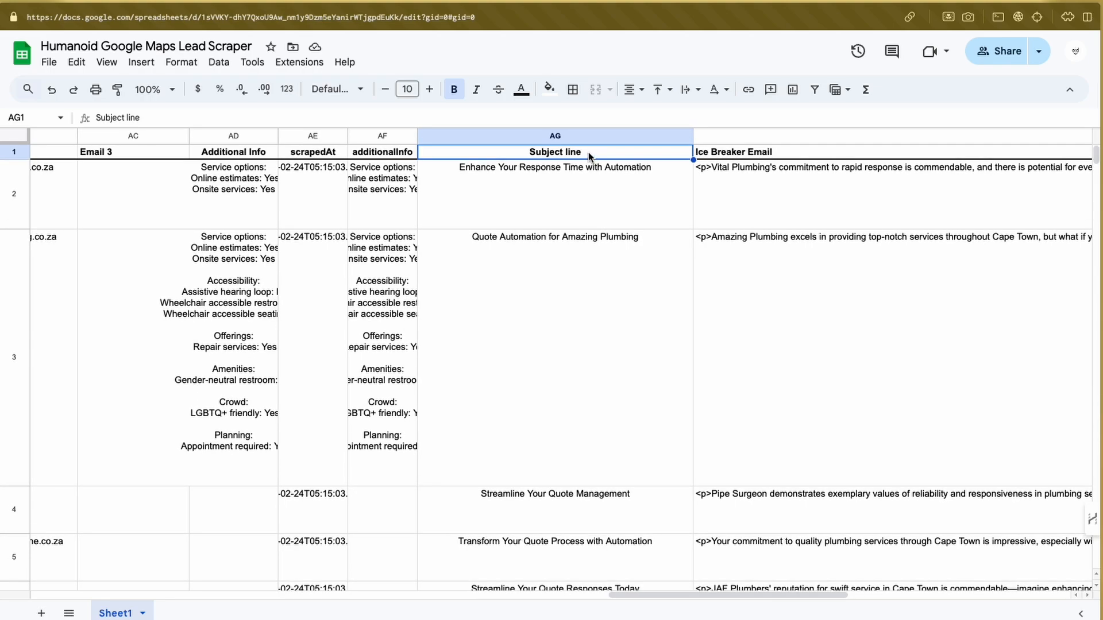
click(736, 154)
click(668, 154)
click(710, 154)
click(613, 154)
scroll(526, 172, left, 2)
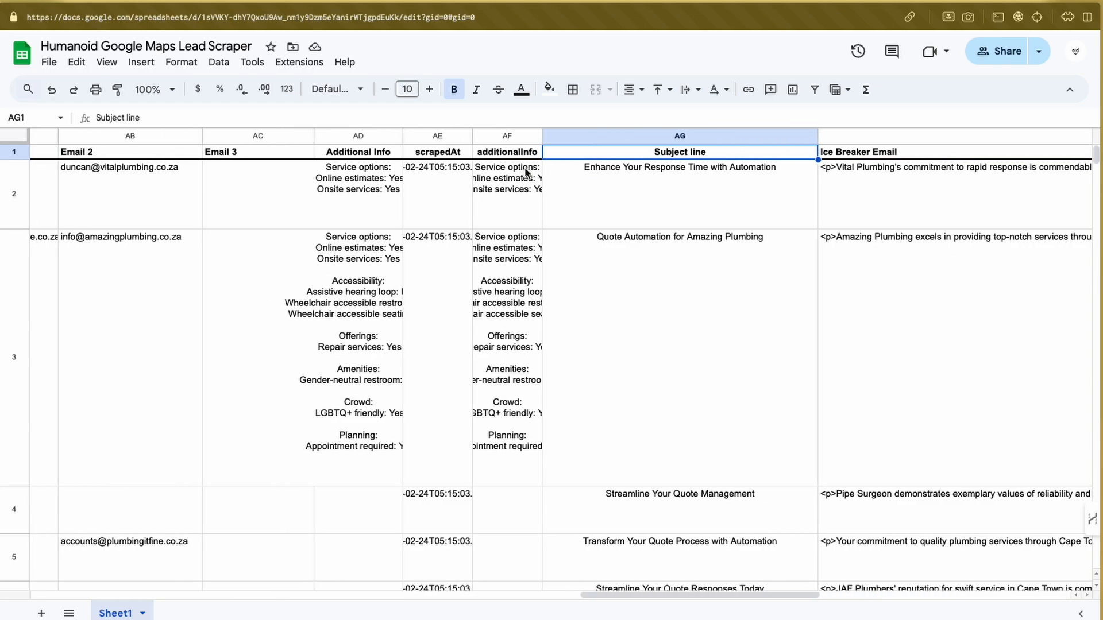
scroll(526, 172, left, 5)
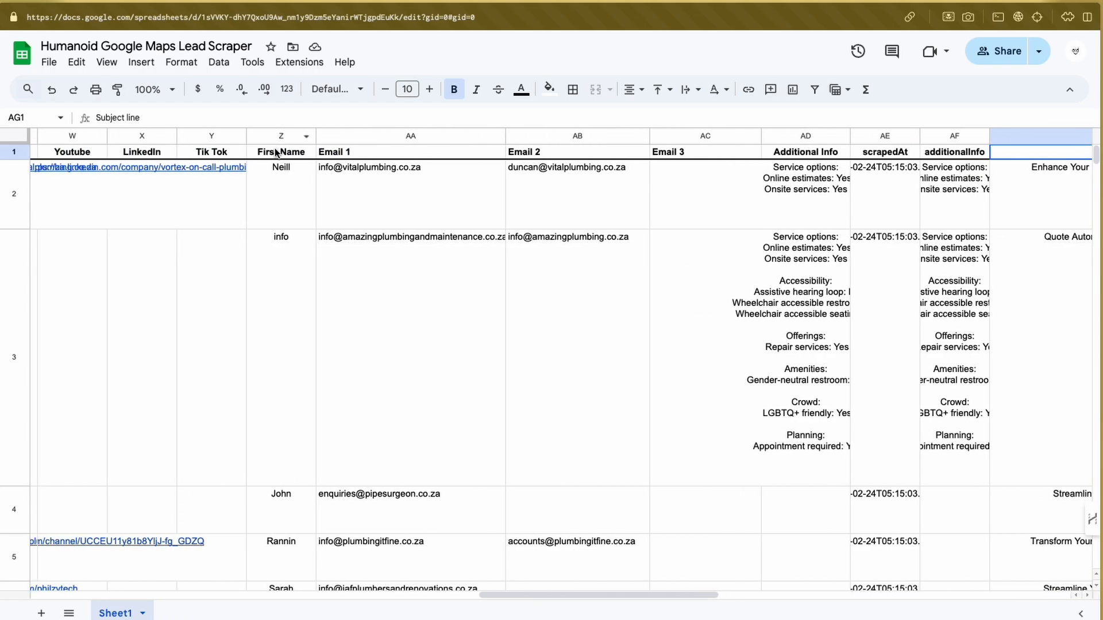
click(277, 153)
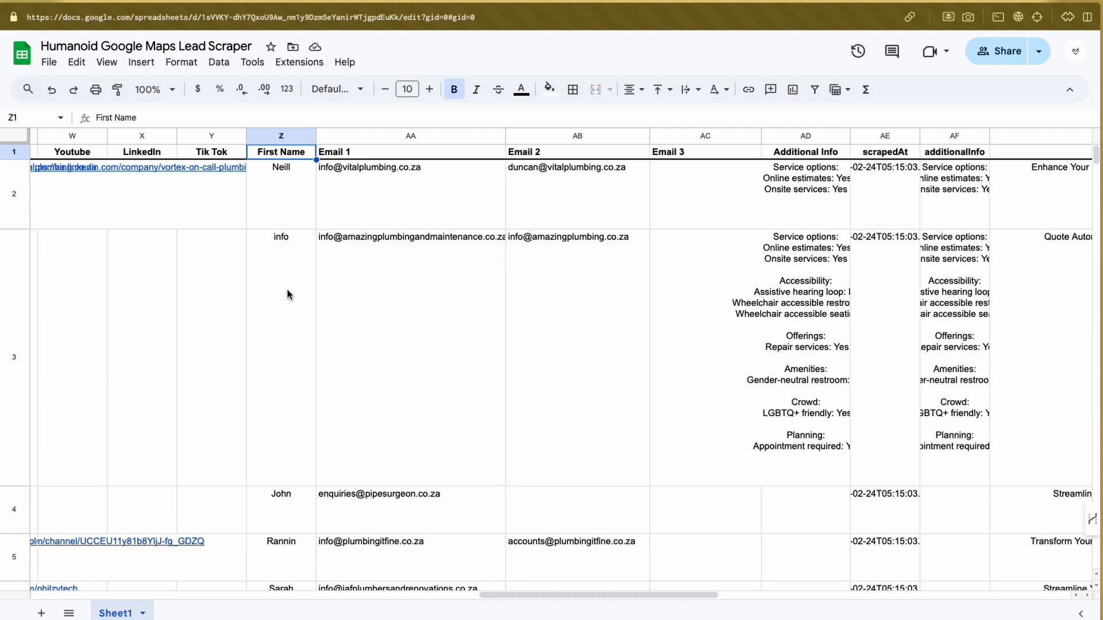
Delete rows 2 to 9 from the lead sheet, leaving only the header row.
scroll(287, 294, left, 10)
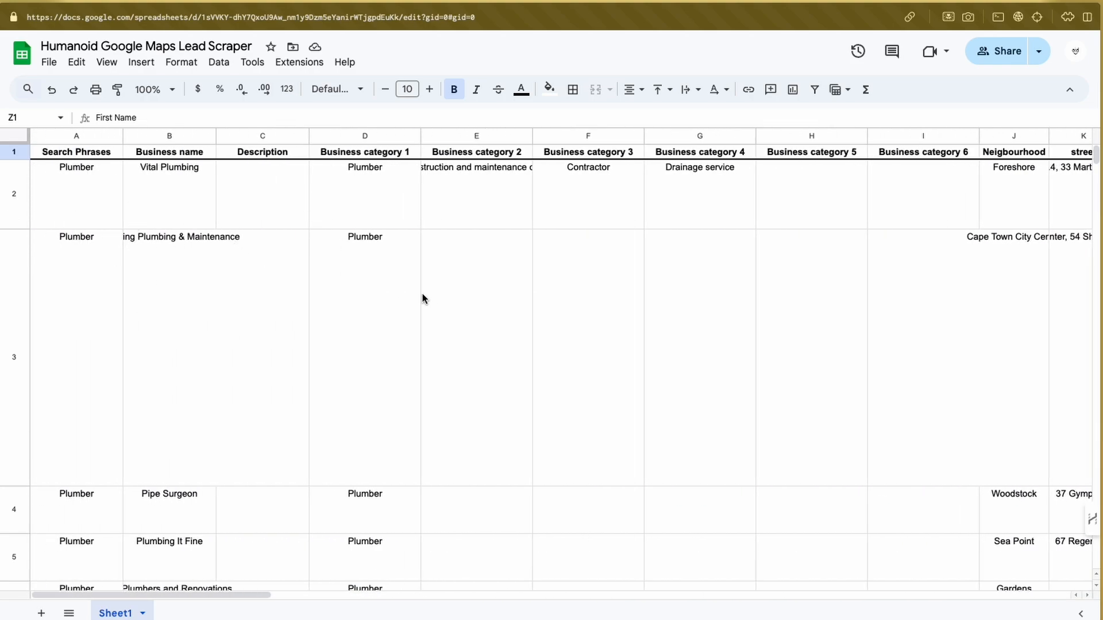
click(14, 211)
scroll(51, 261, down, 10)
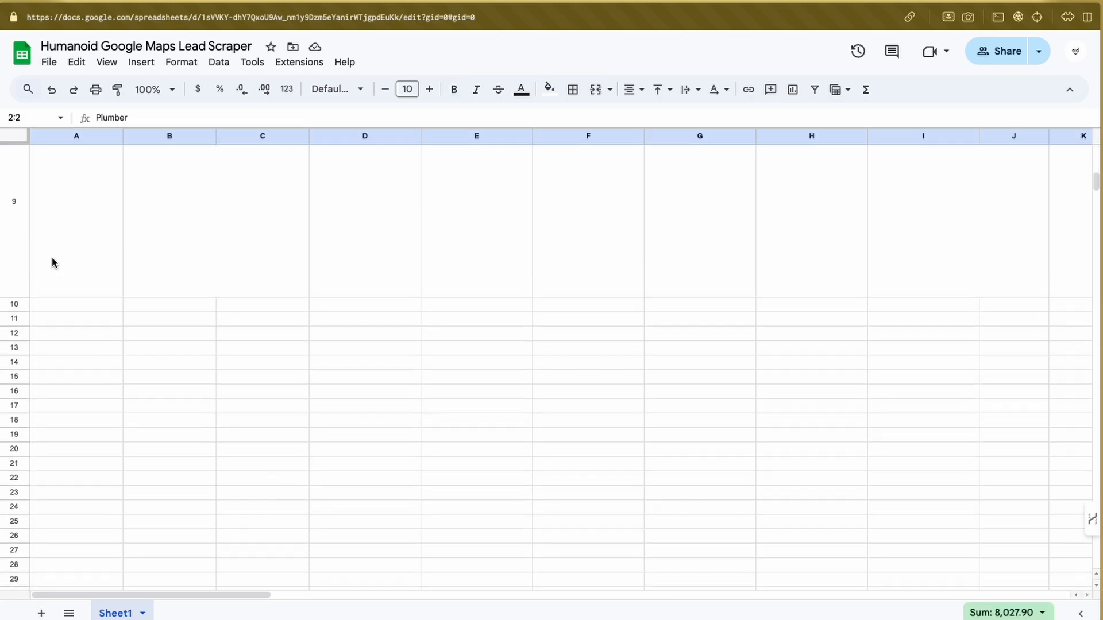
shift+click(15, 291)
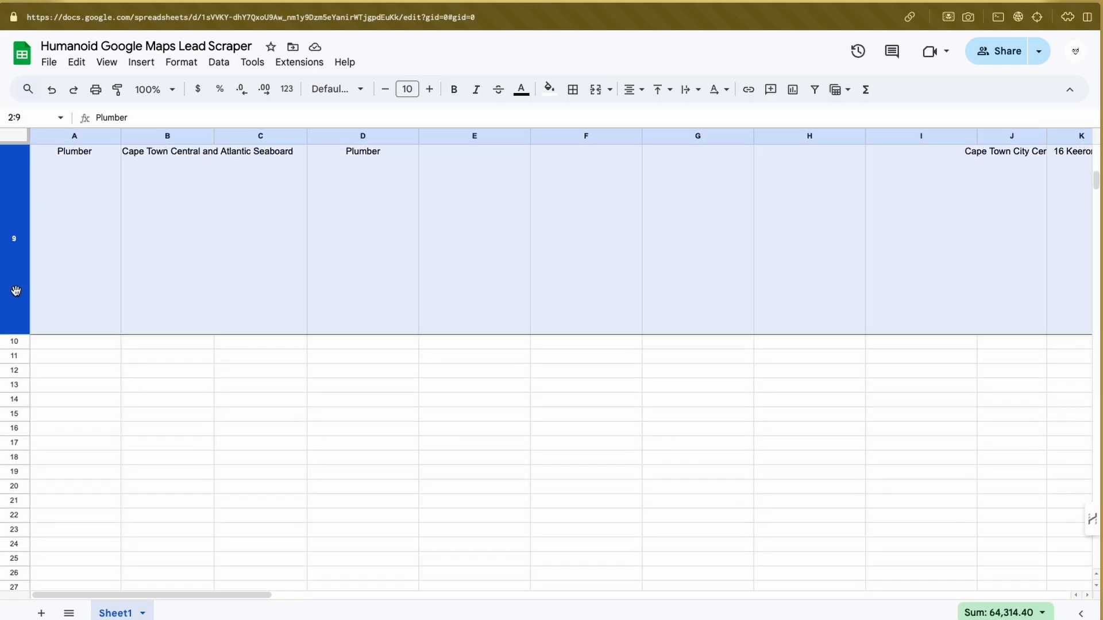
right_click(16, 291)
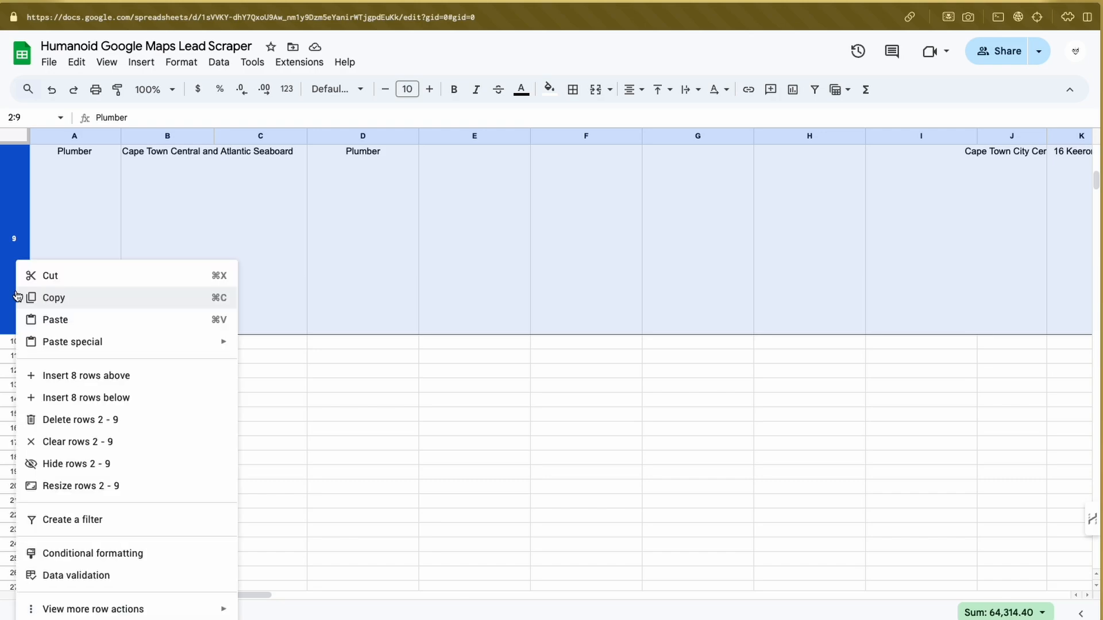
click(69, 420)
Return to the canvas and open the Checks if already processed node to view its settings, then close it.
click(258, 227)
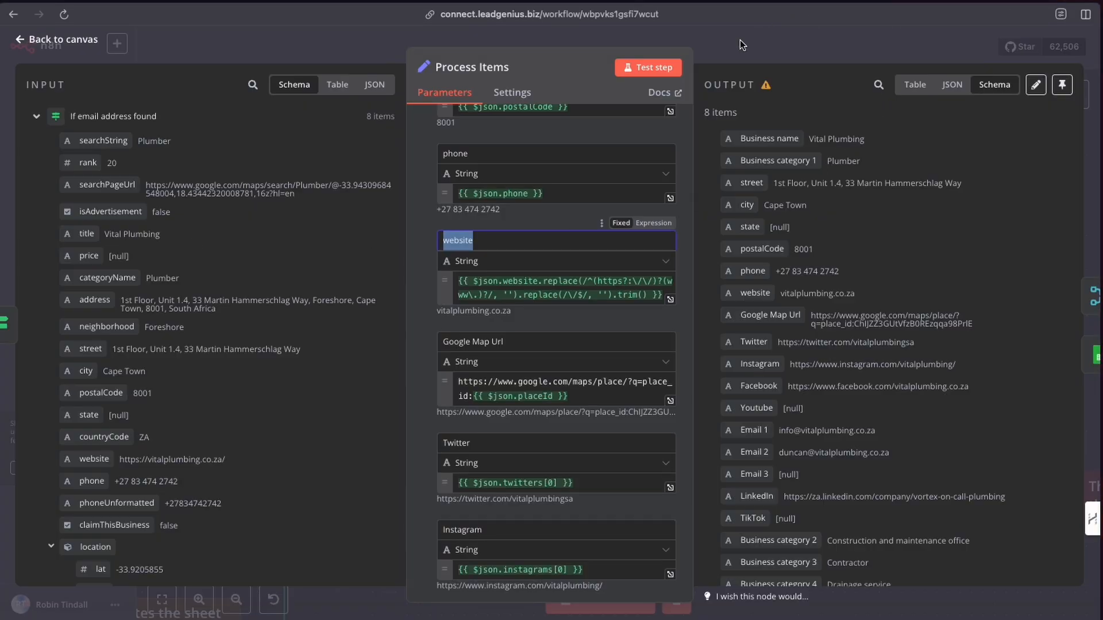
click(740, 39)
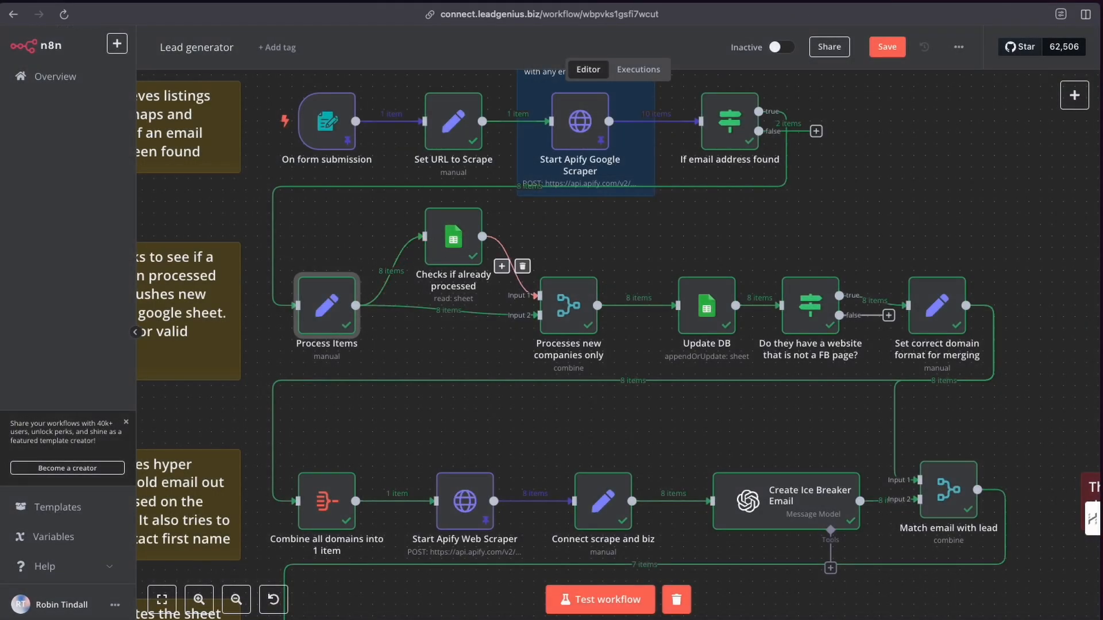
double_click(449, 241)
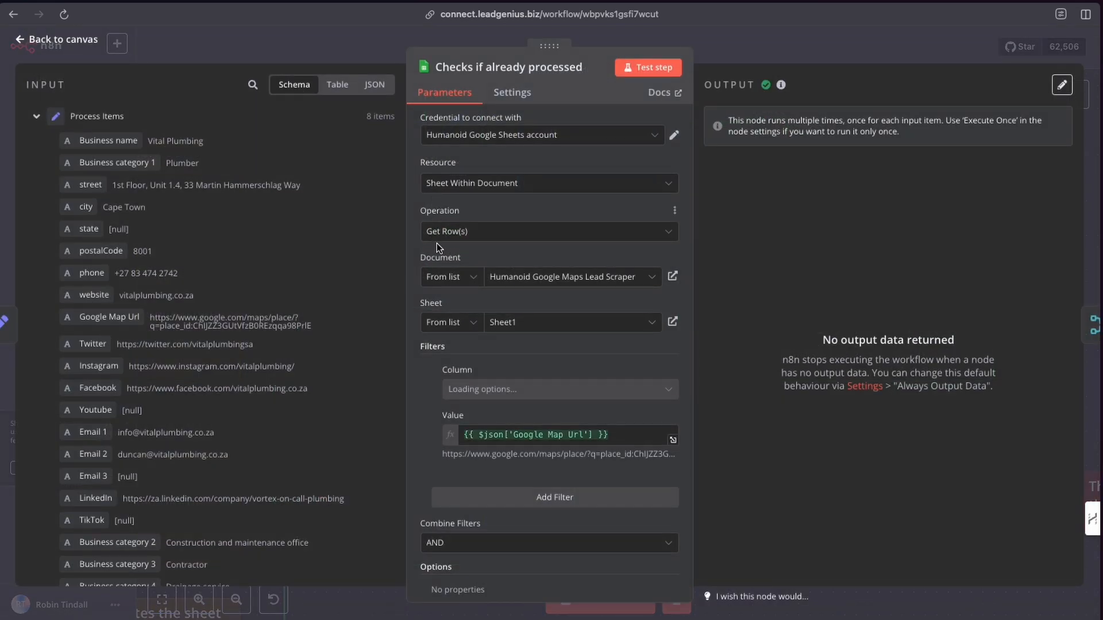
click(706, 57)
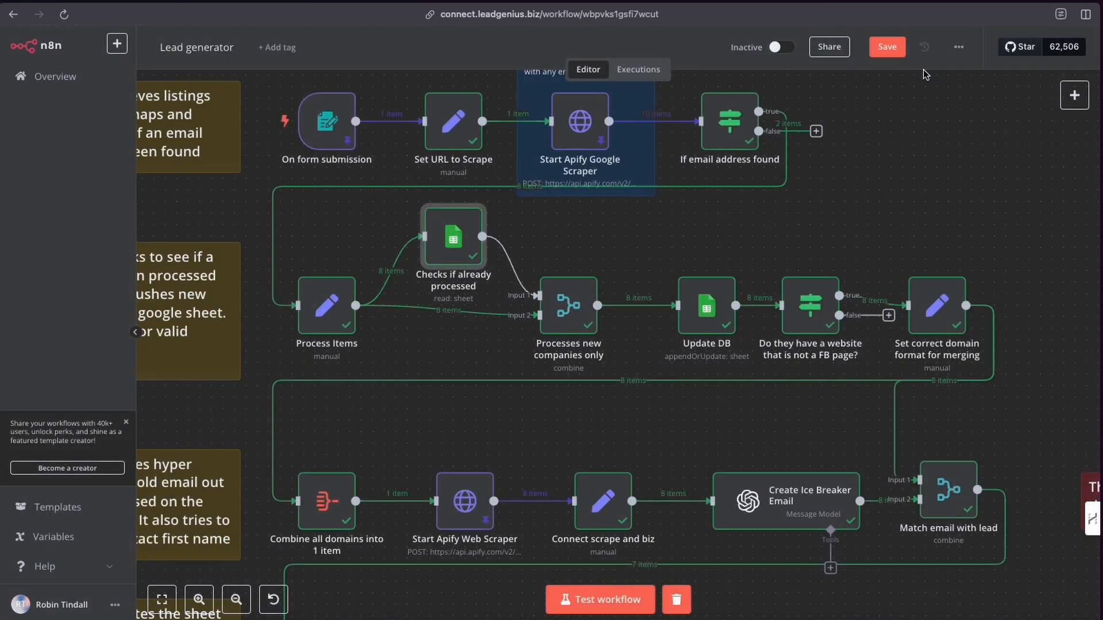
click(1073, 101)
double_click(1080, 101)
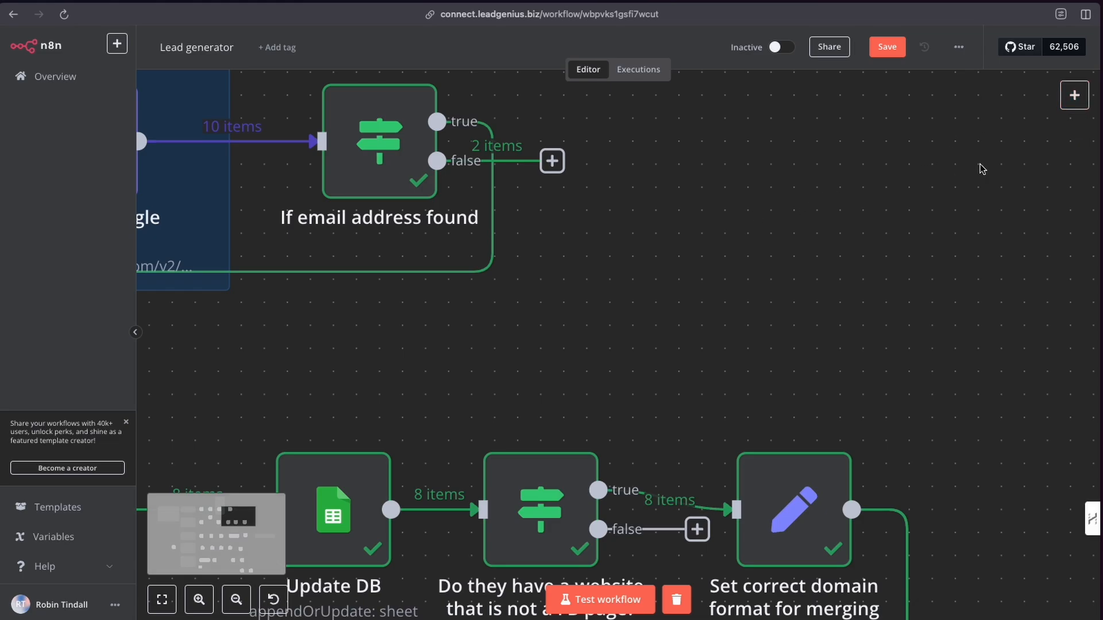
click(236, 599)
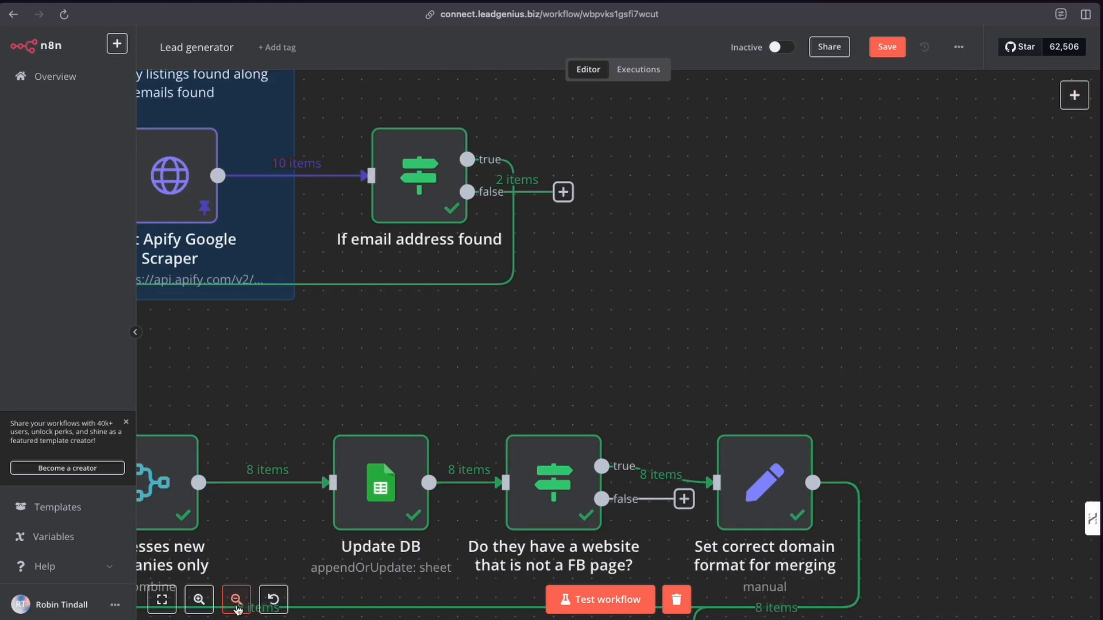
scroll(432, 347, left, 6)
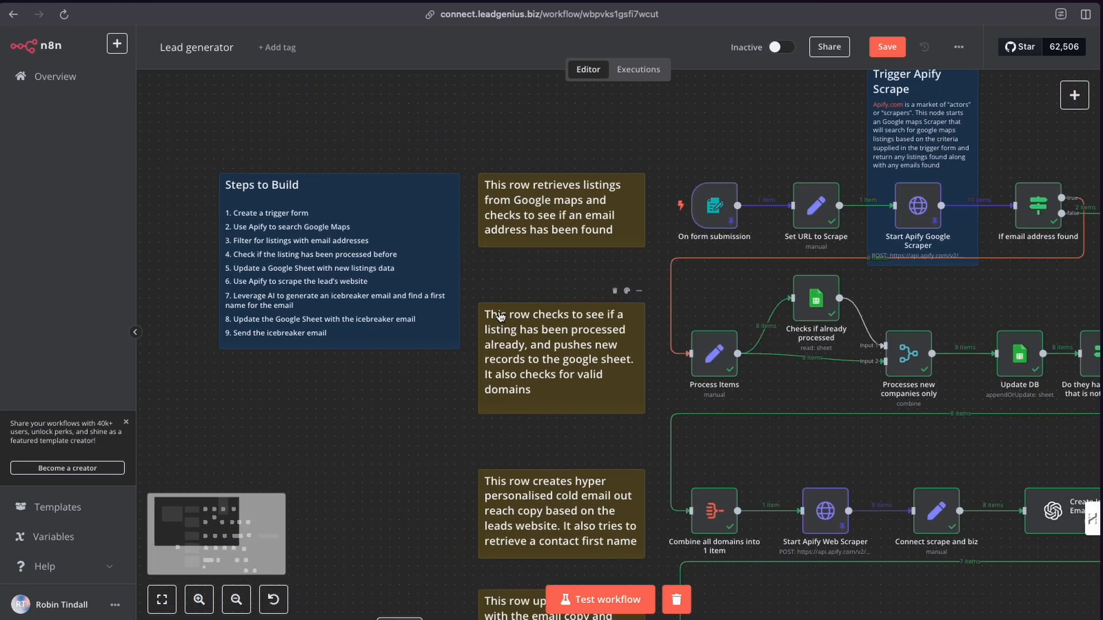
scroll(485, 317, right, 3)
scroll(485, 318, up, 1)
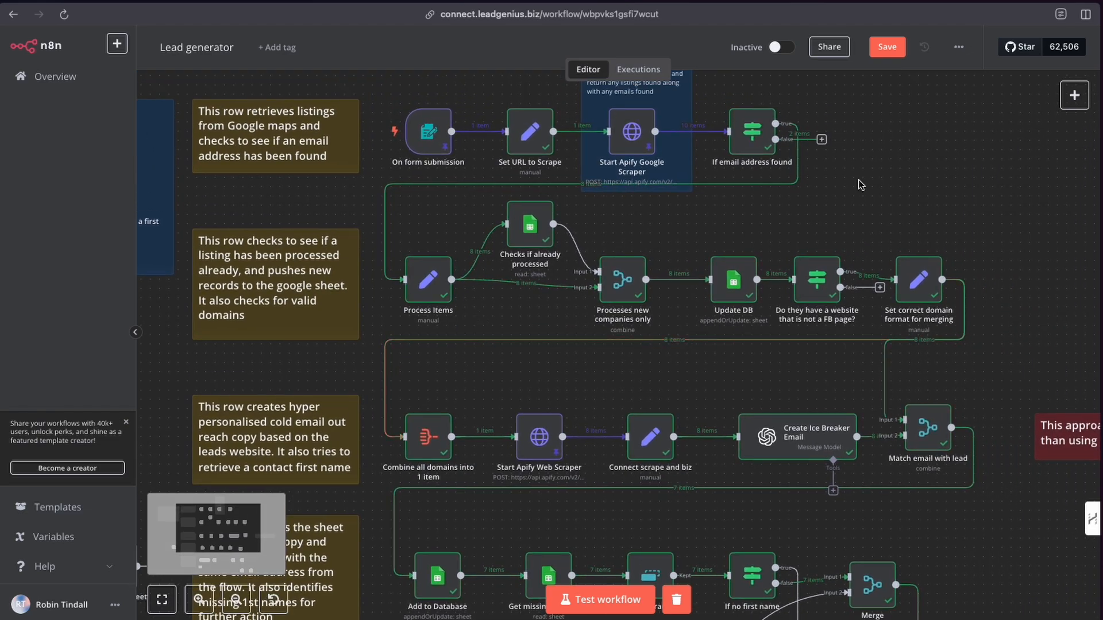
click(1073, 96)
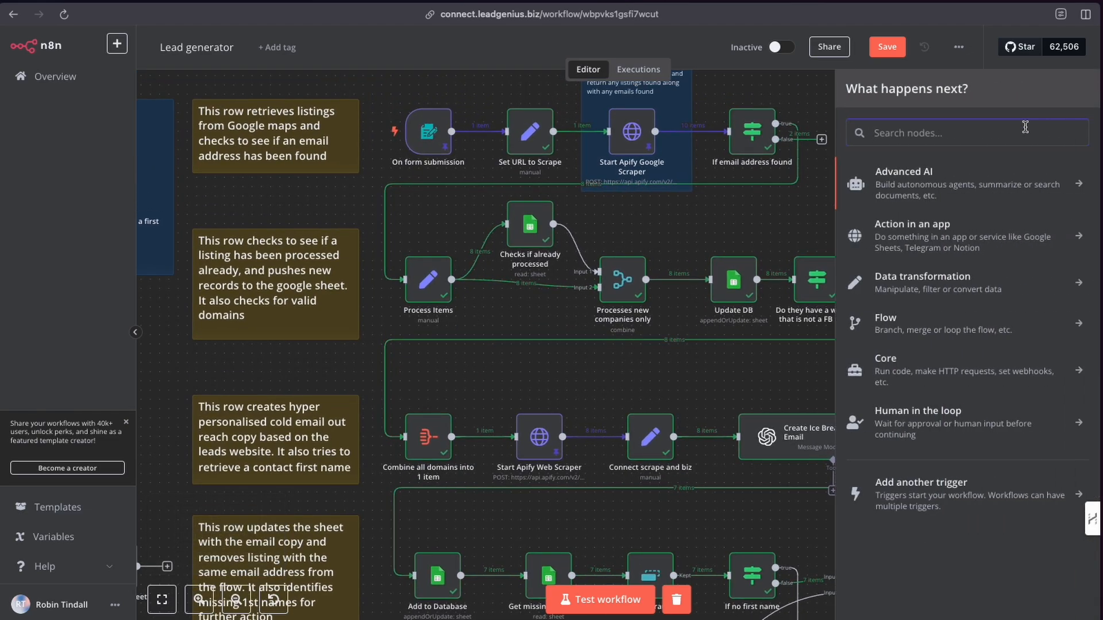
text(sheet)
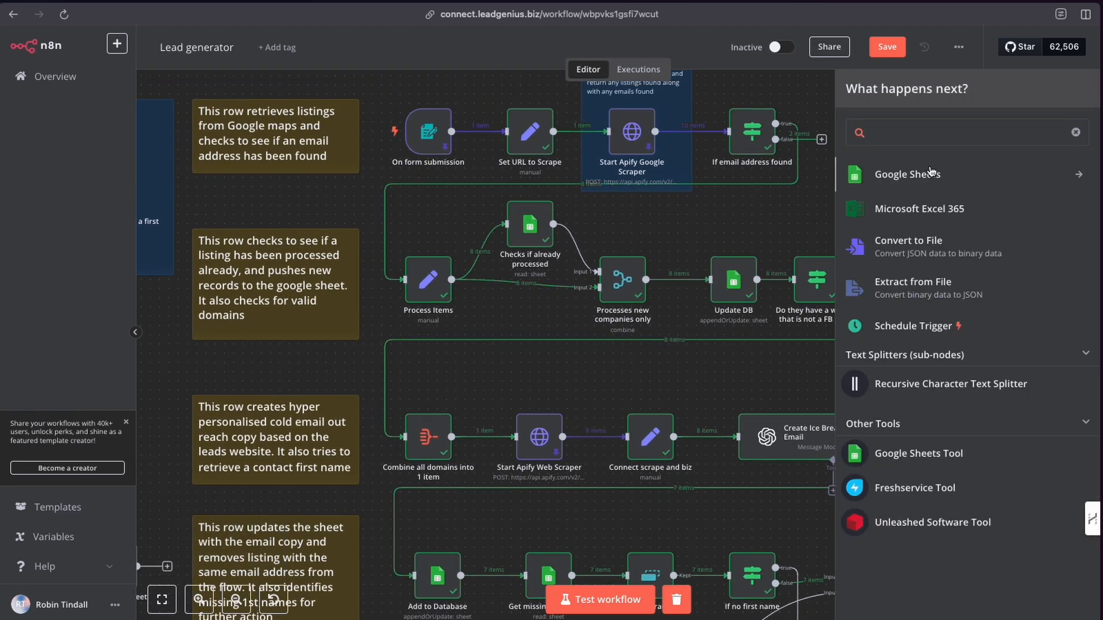
click(931, 171)
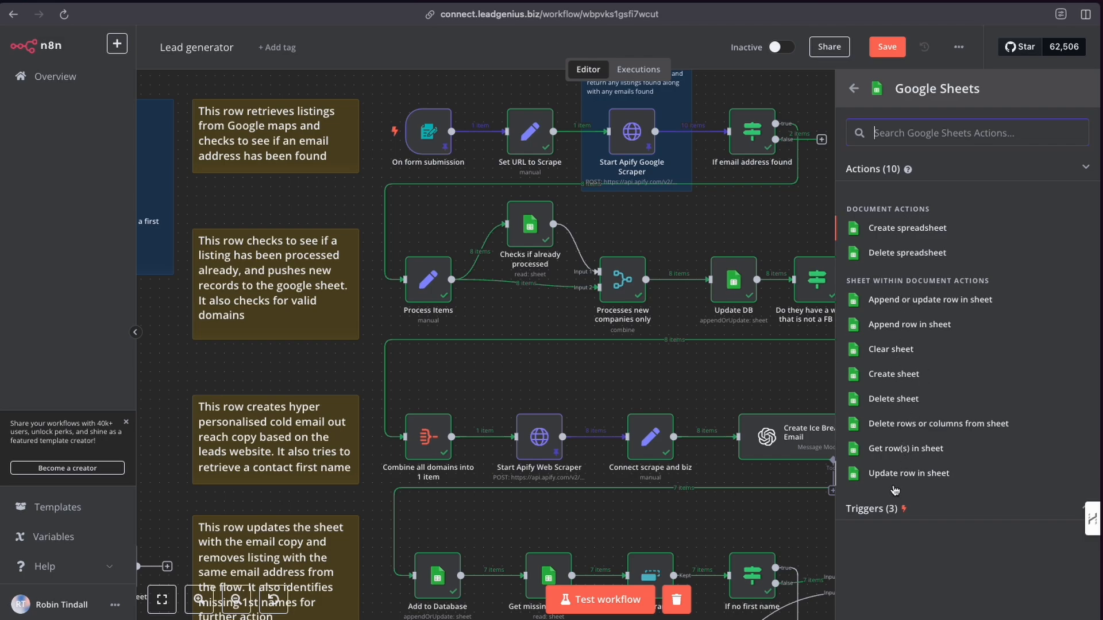
click(678, 216)
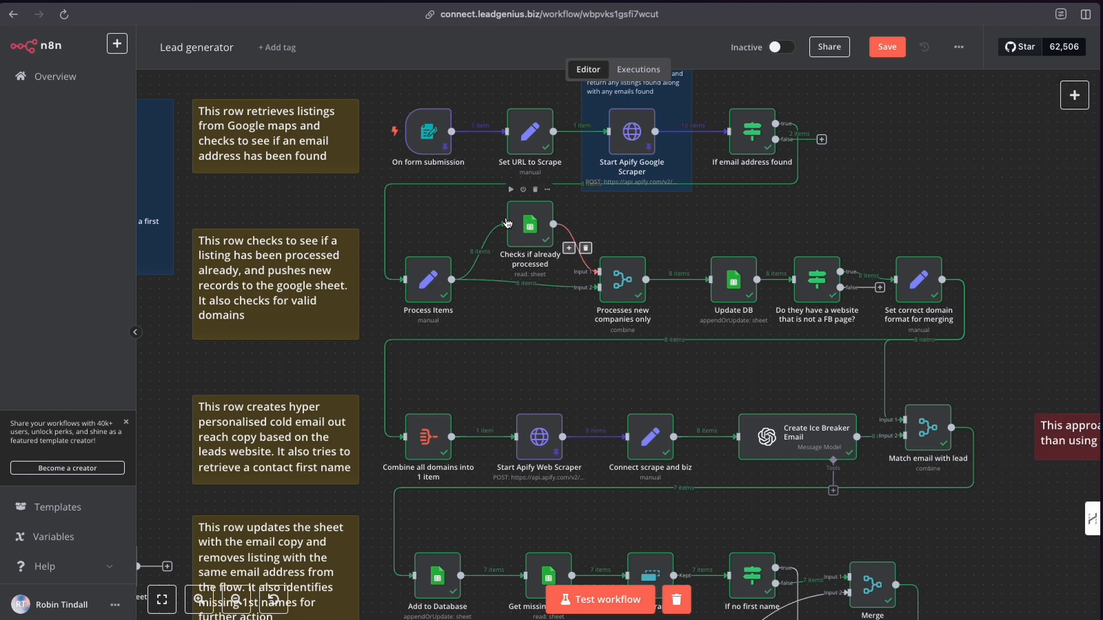
Reopen the Checks if already processed node and inspect the Google Map Url column it filters on in the sheet.
double_click(525, 227)
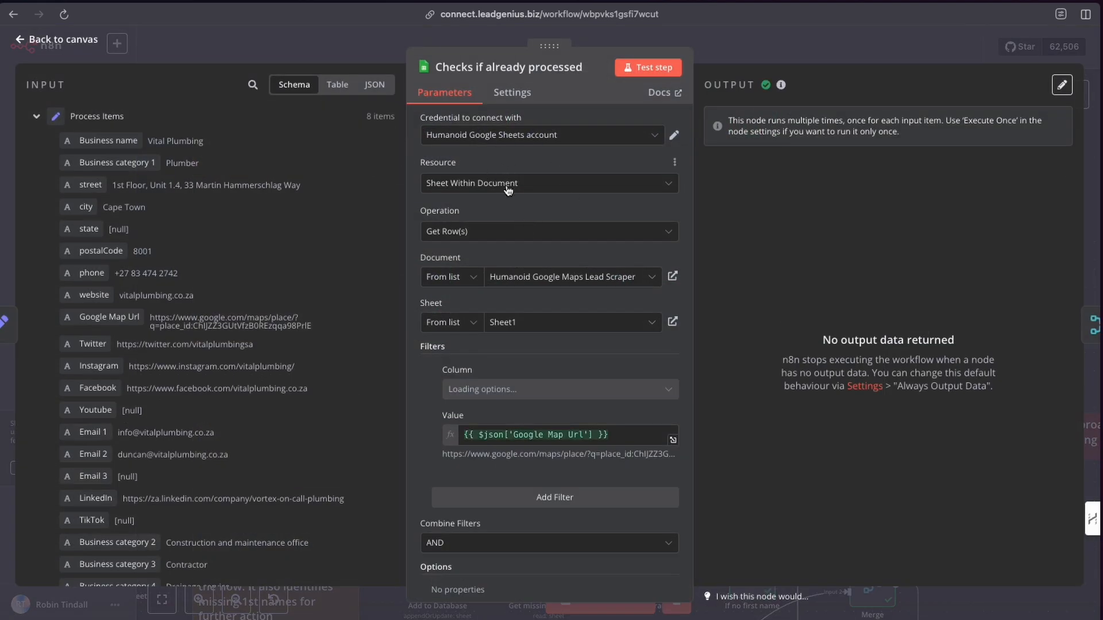
scroll(508, 190, down, 2)
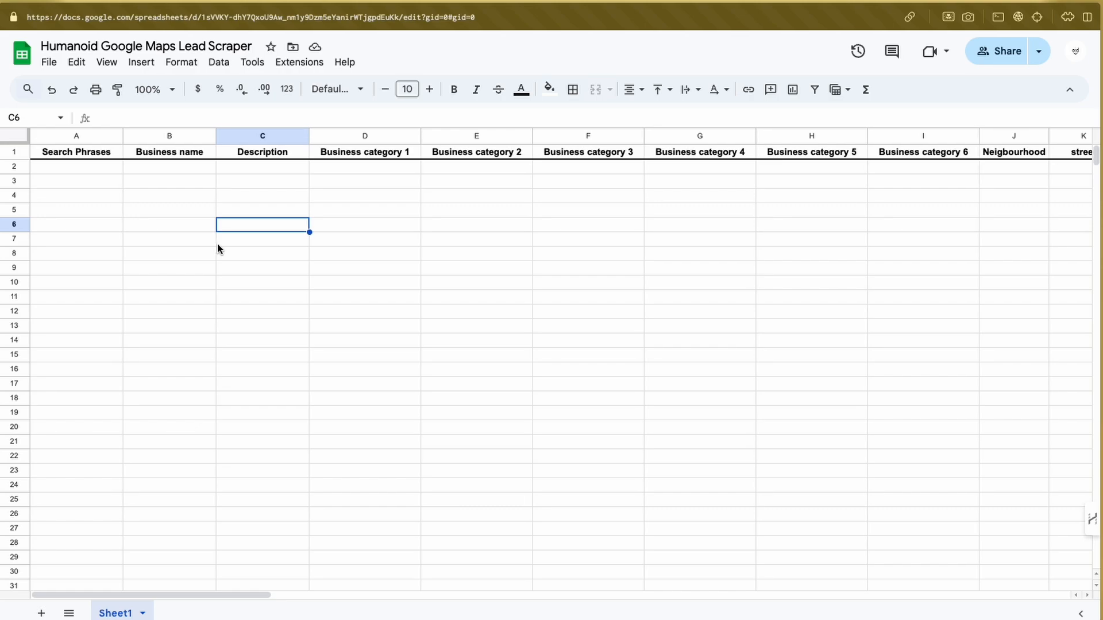
scroll(214, 248, right, 10)
scroll(216, 244, right, 5)
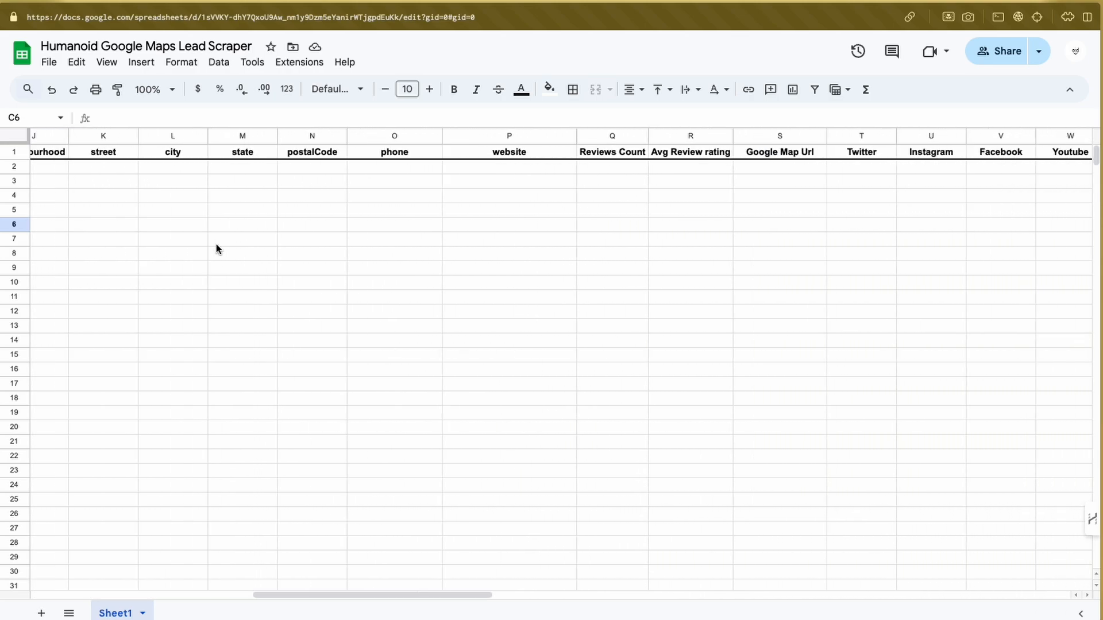
click(625, 136)
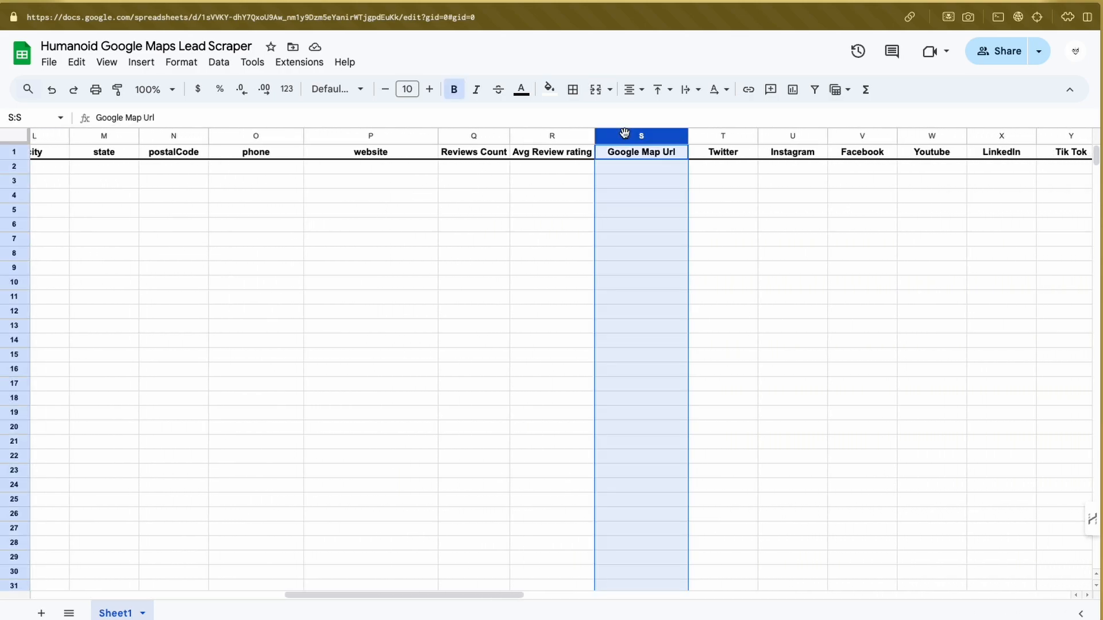
click(621, 172)
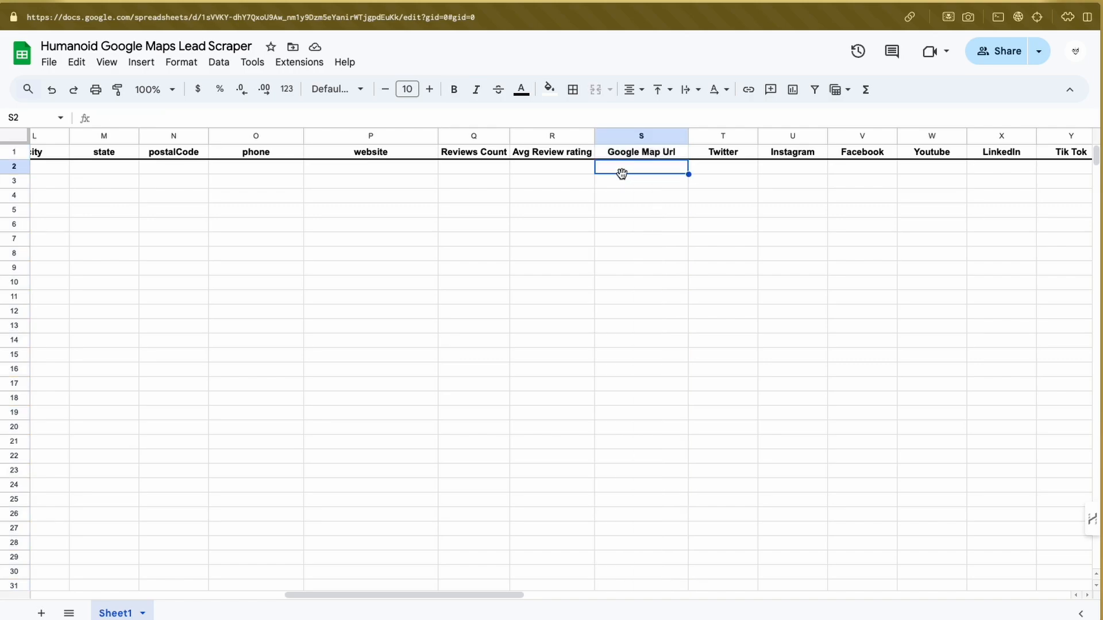
click(622, 183)
click(623, 196)
click(625, 212)
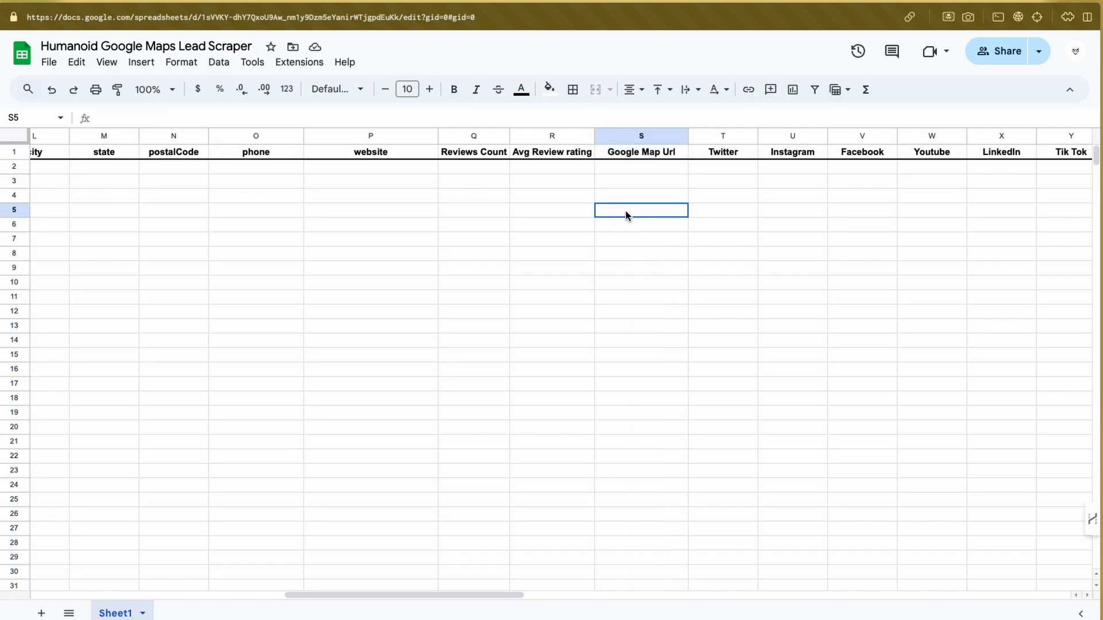
click(621, 169)
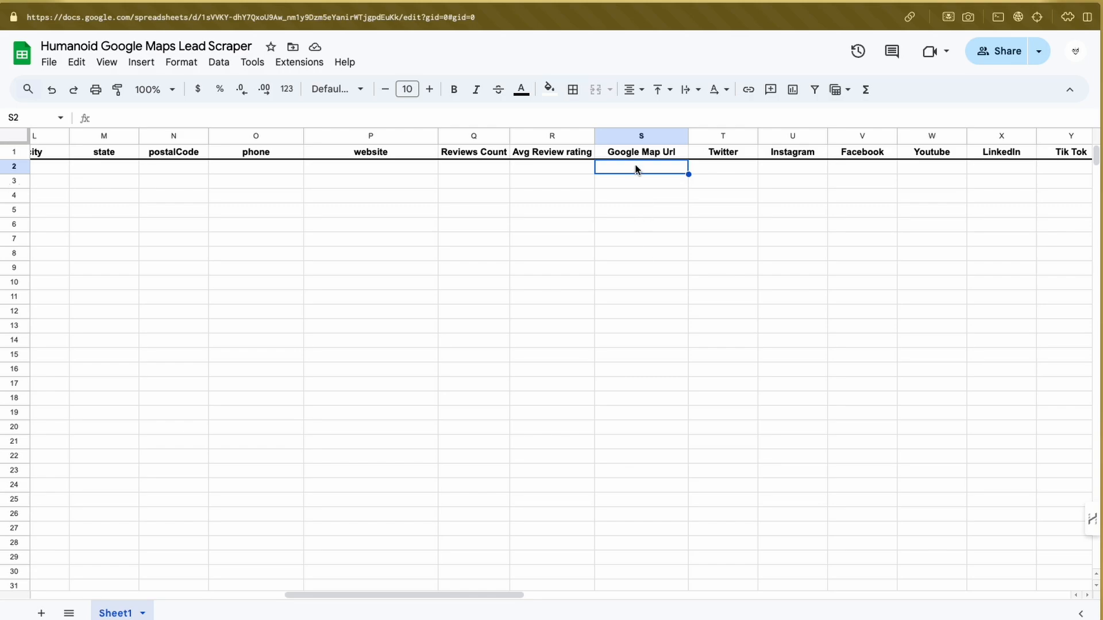
scroll(635, 168, right, 1)
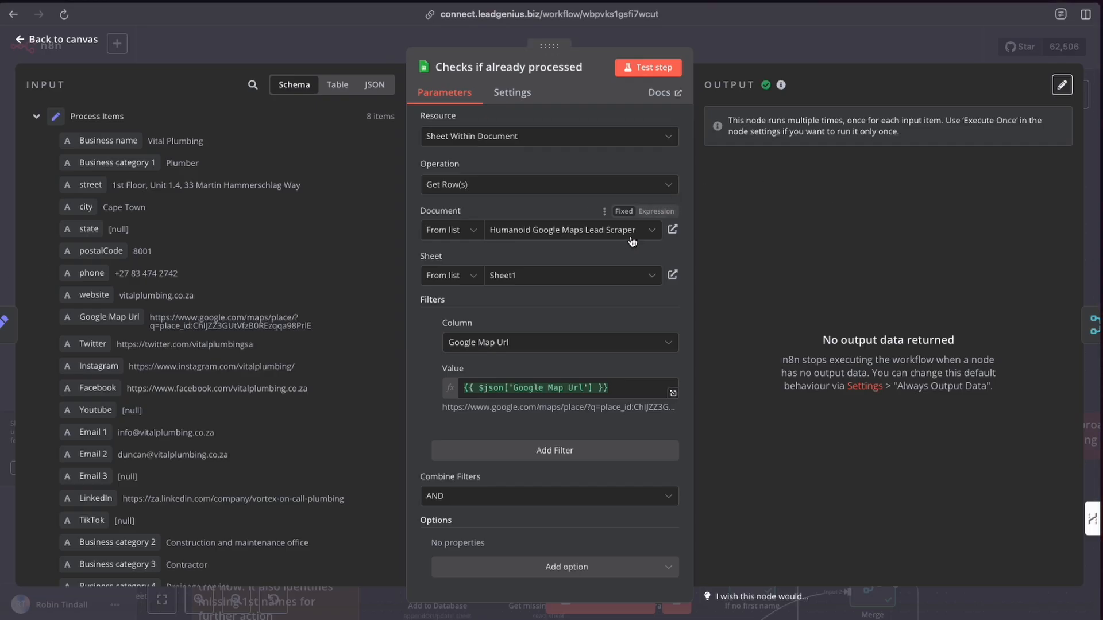
Return to the canvas and nudge the Checks if already processed and Process Items nodes slightly downward.
click(703, 37)
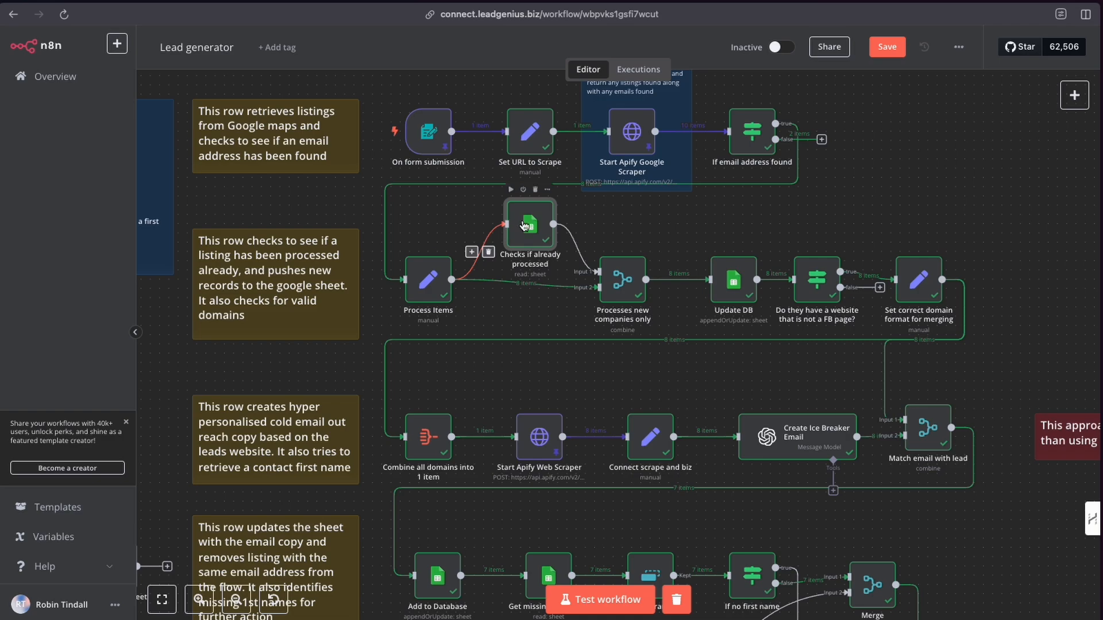
mouse_move(529, 226)
drag(527, 224, 527, 234)
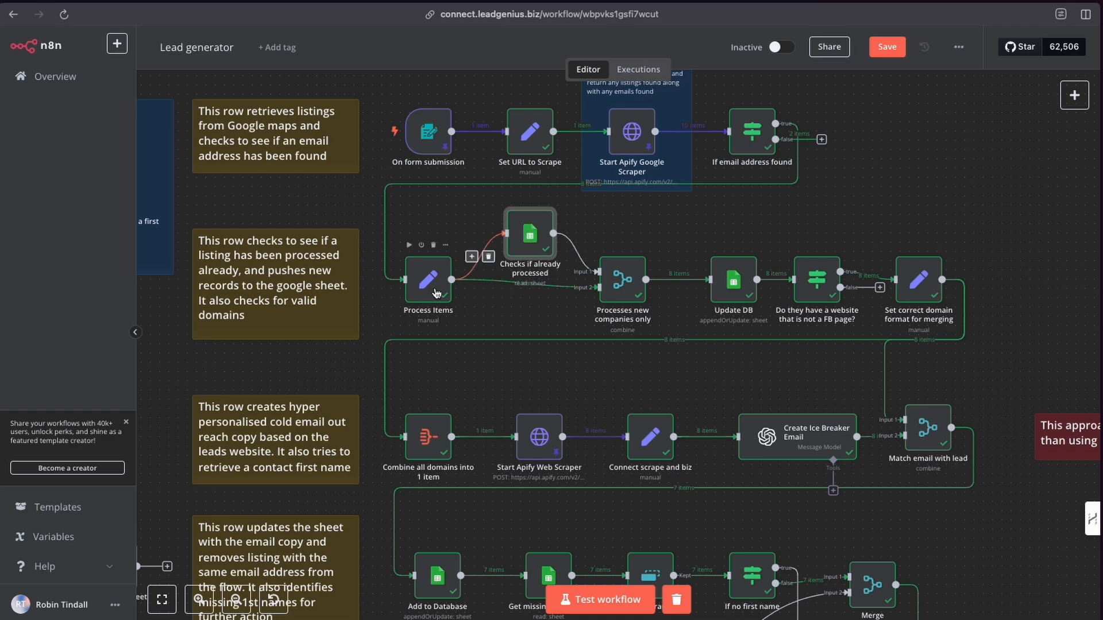
drag(428, 282, 428, 290)
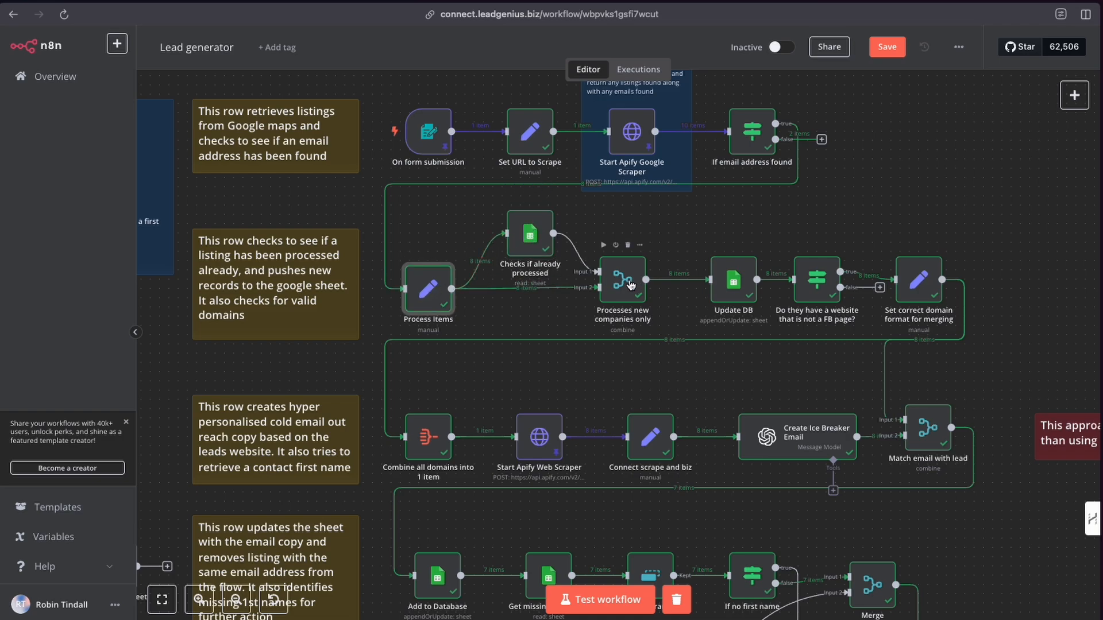
Search the node list for a Merge node, then close the list without adding one.
click(1072, 95)
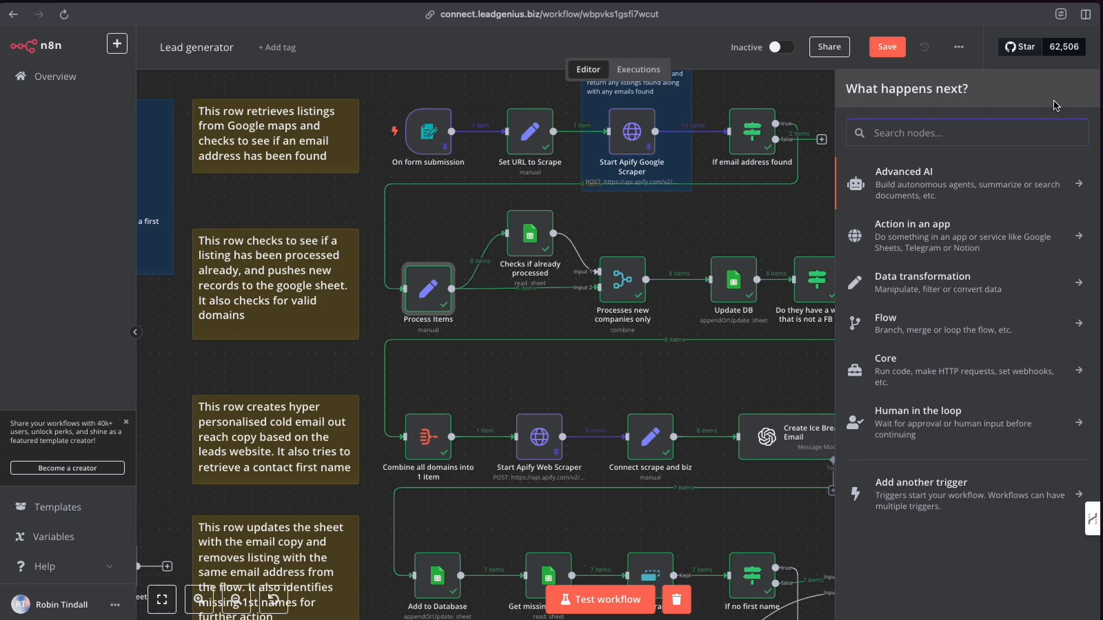
text(merge)
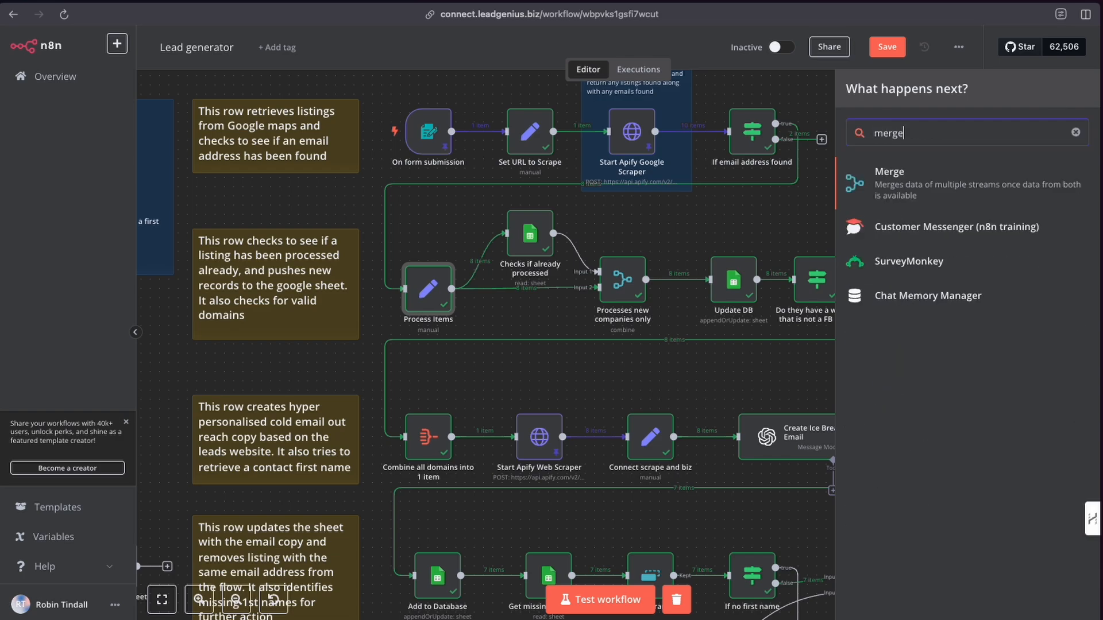
click(791, 84)
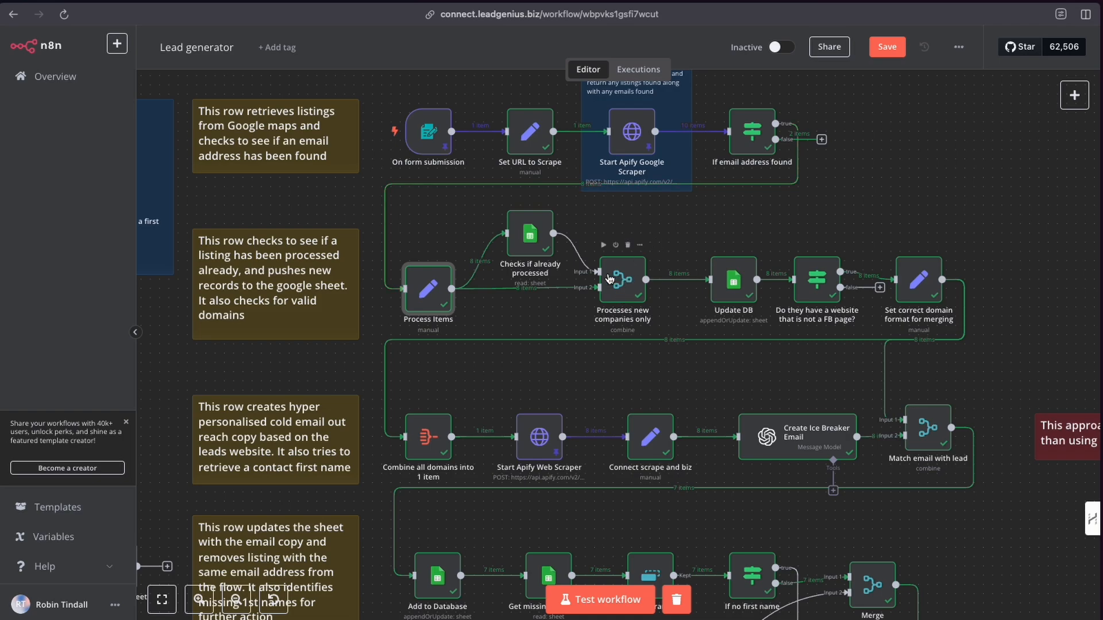
Reopen the Checks if already processed node to review its Google Map Url filter, then close it.
click(533, 229)
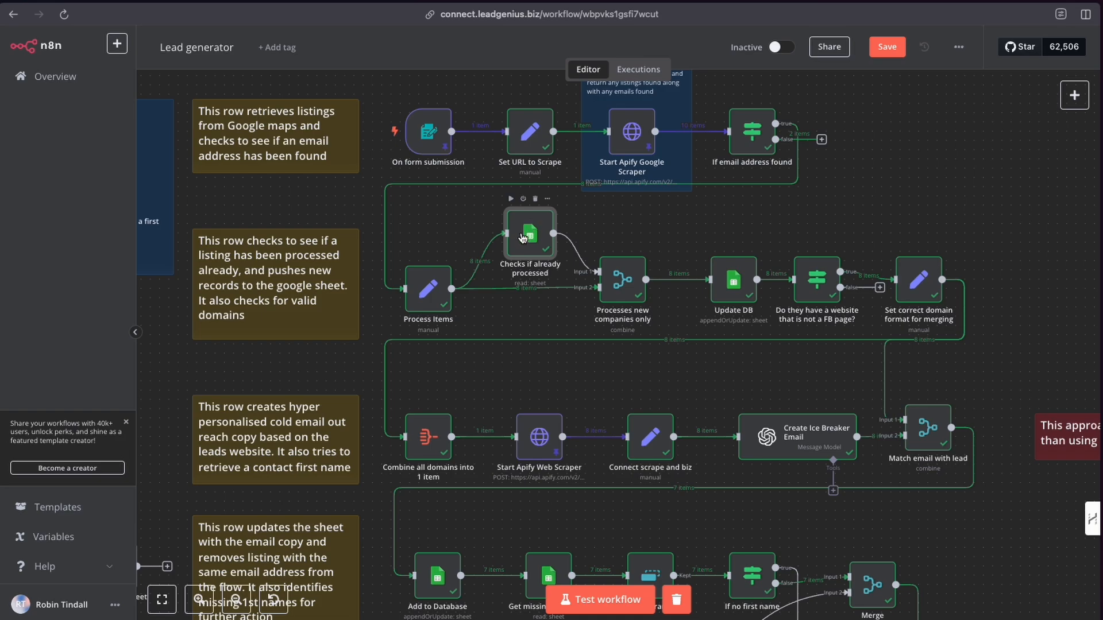
drag(528, 236, 525, 231)
double_click(526, 234)
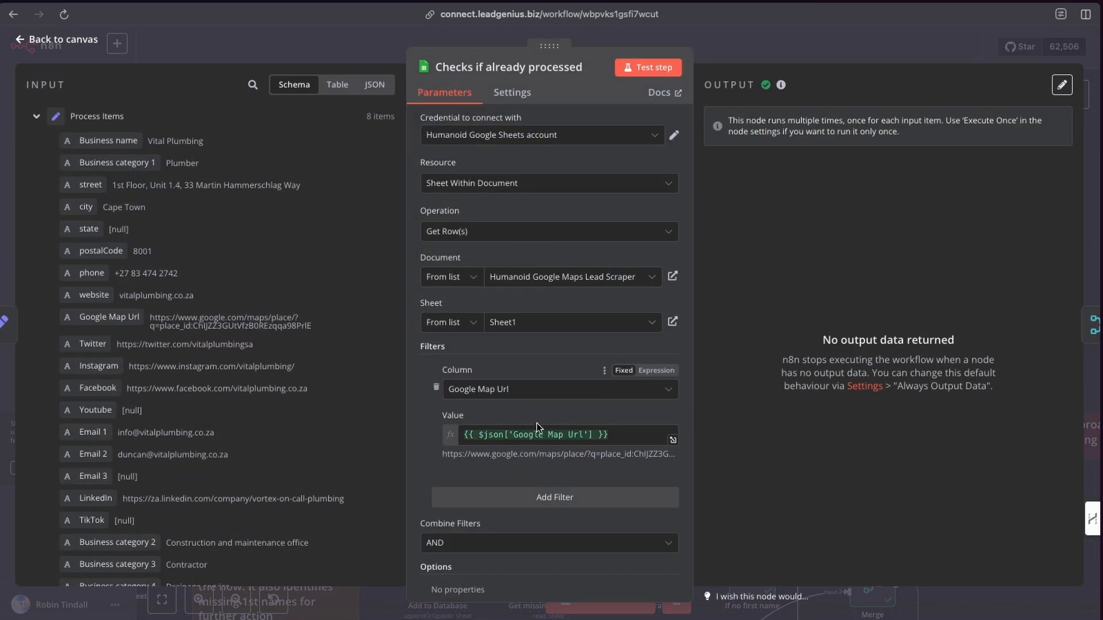
click(719, 43)
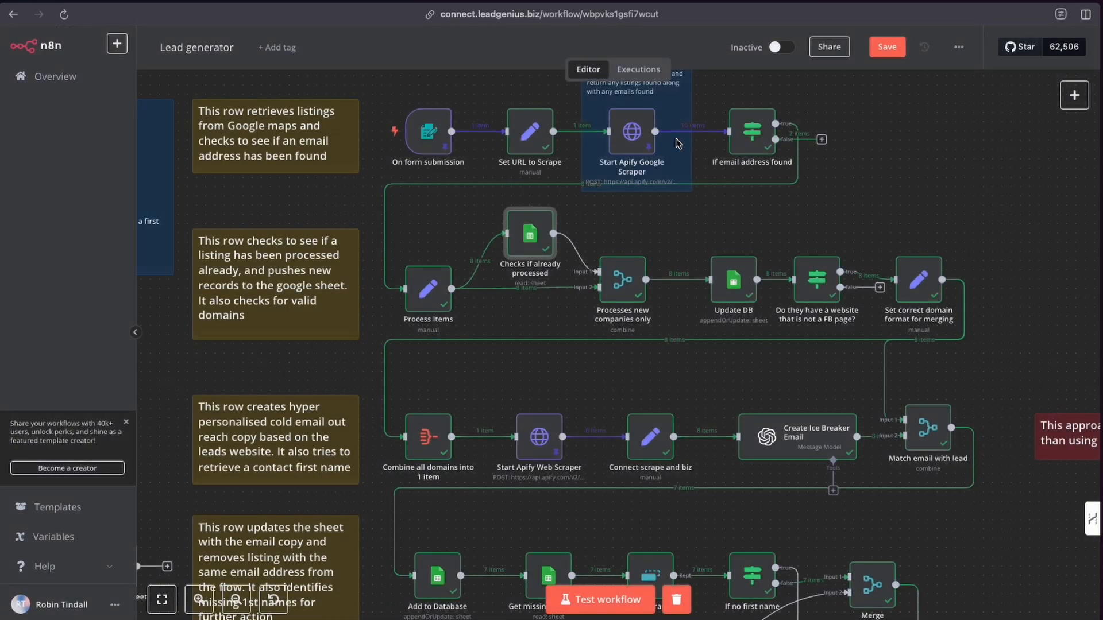
click(426, 290)
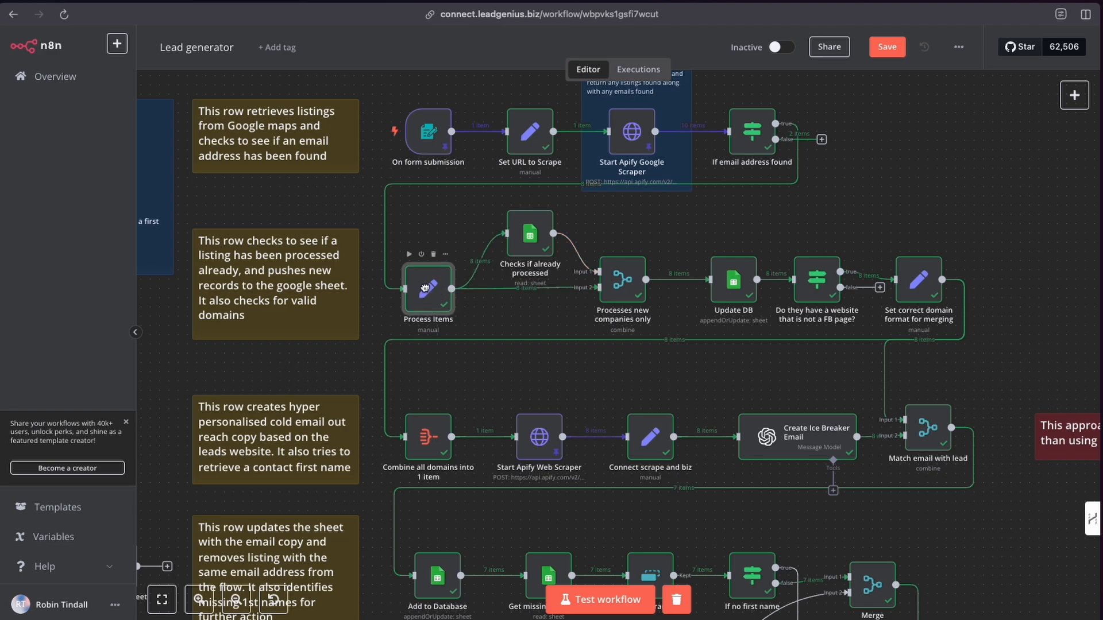
Open the Processes new companies only node to review its Combine mode, matching field and Keep Non-Matches output.
double_click(619, 281)
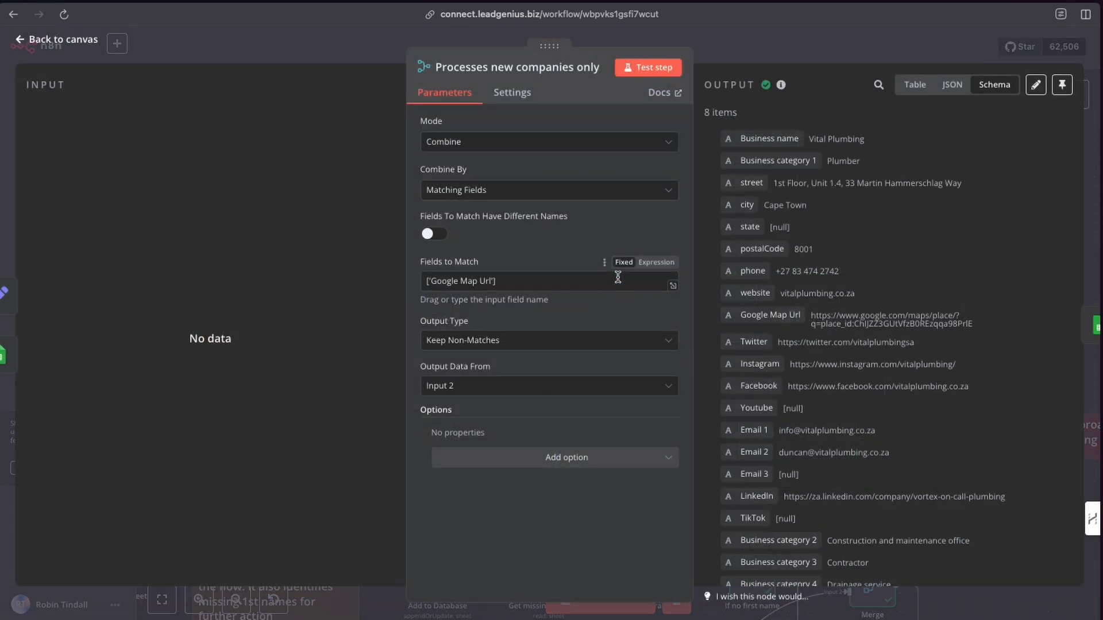
click(701, 64)
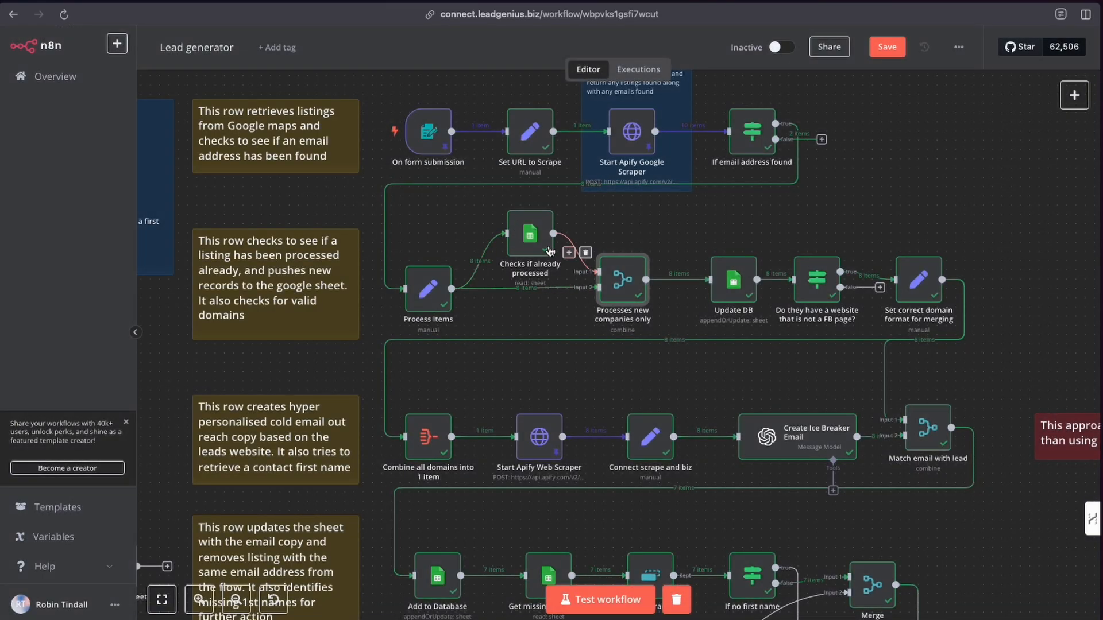
double_click(619, 282)
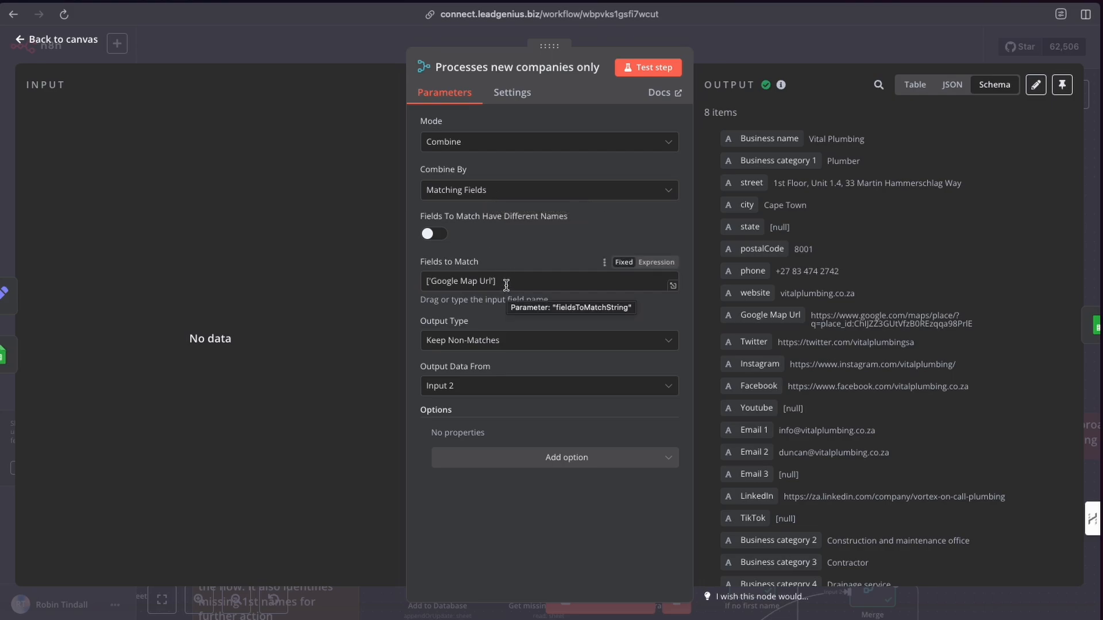
click(723, 53)
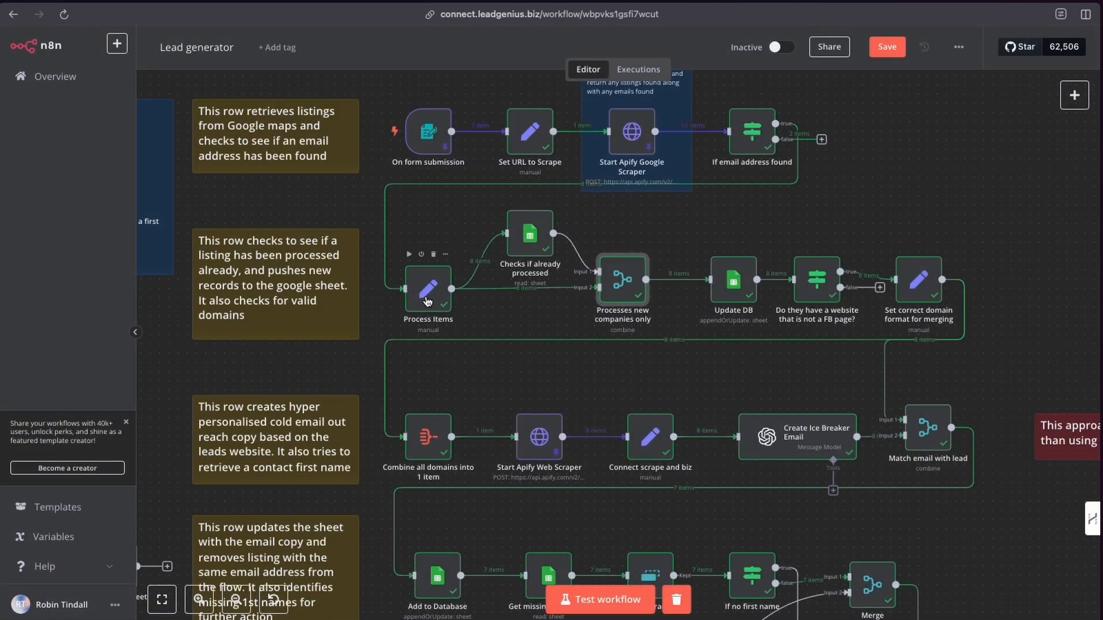
Open the Process Items node and scroll through its manually mapped fields.
click(427, 301)
double_click(427, 301)
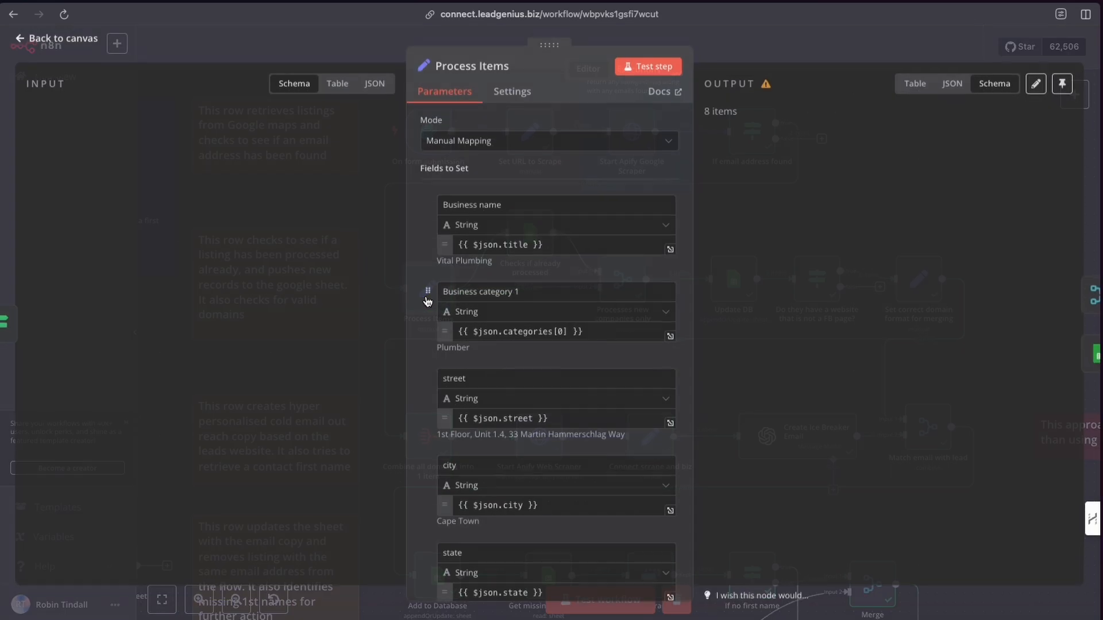
scroll(618, 371, down, 2)
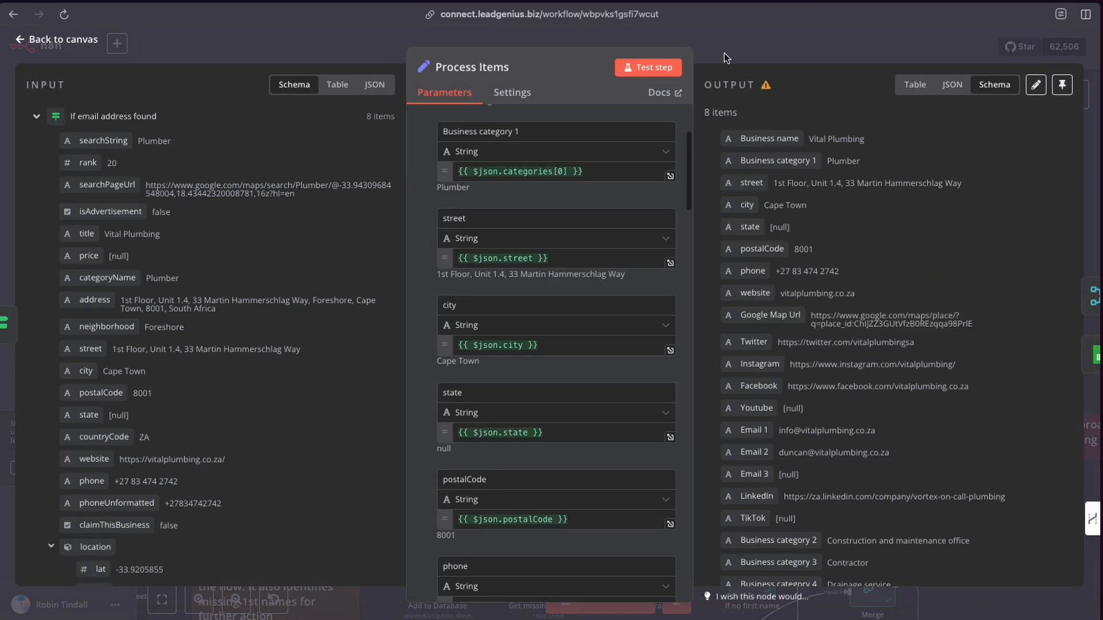
click(723, 53)
Highlight the Google Map Url reference in the Checks if already processed filter value, then reopen the Processes new companies only node.
double_click(526, 242)
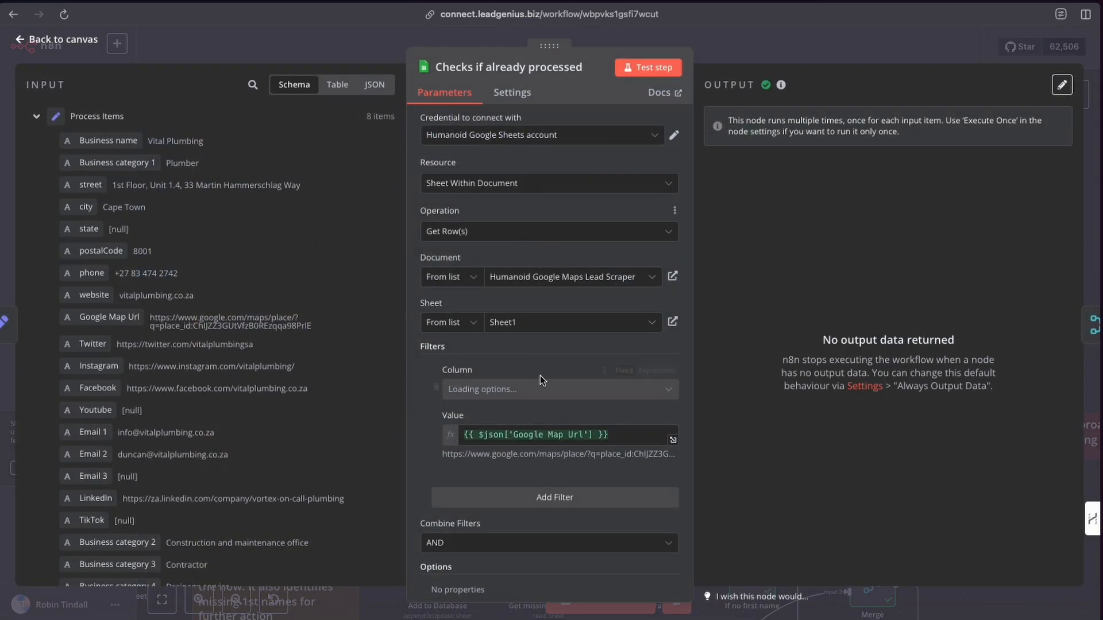
drag(591, 436, 508, 436)
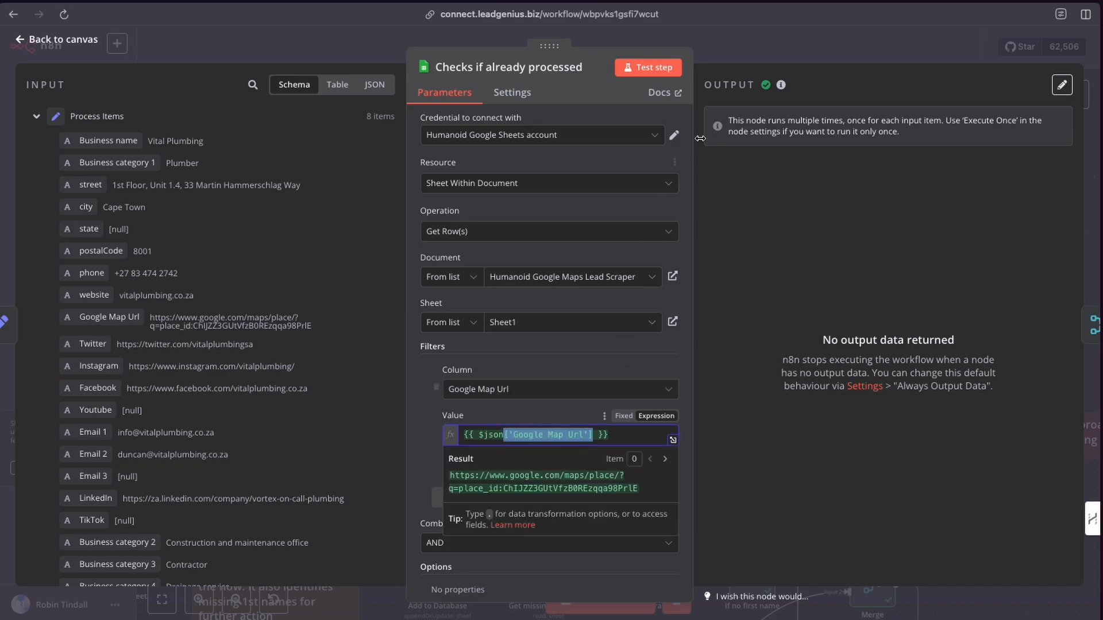
click(722, 34)
double_click(620, 282)
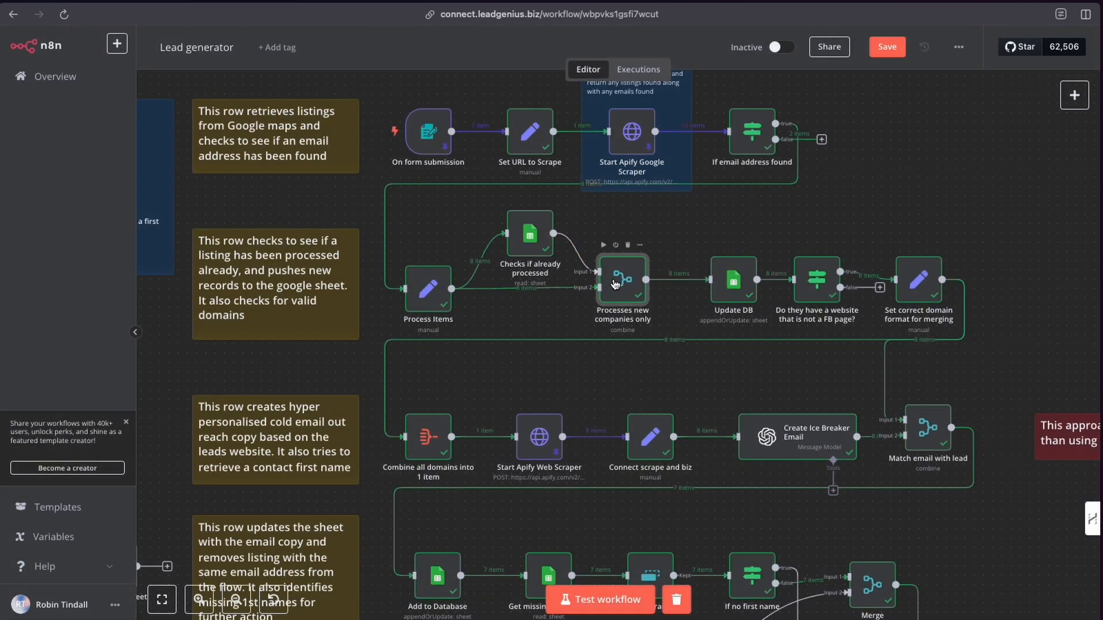
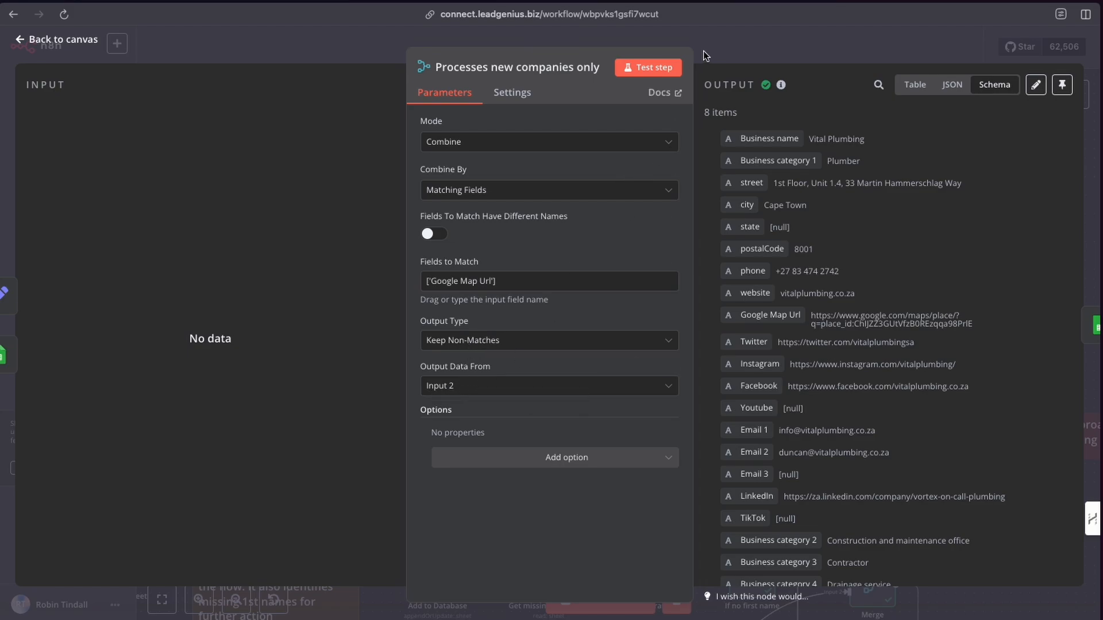
Close the Processes new companies only node, reopen it to review its settings, and return to the canvas.
key(Escape)
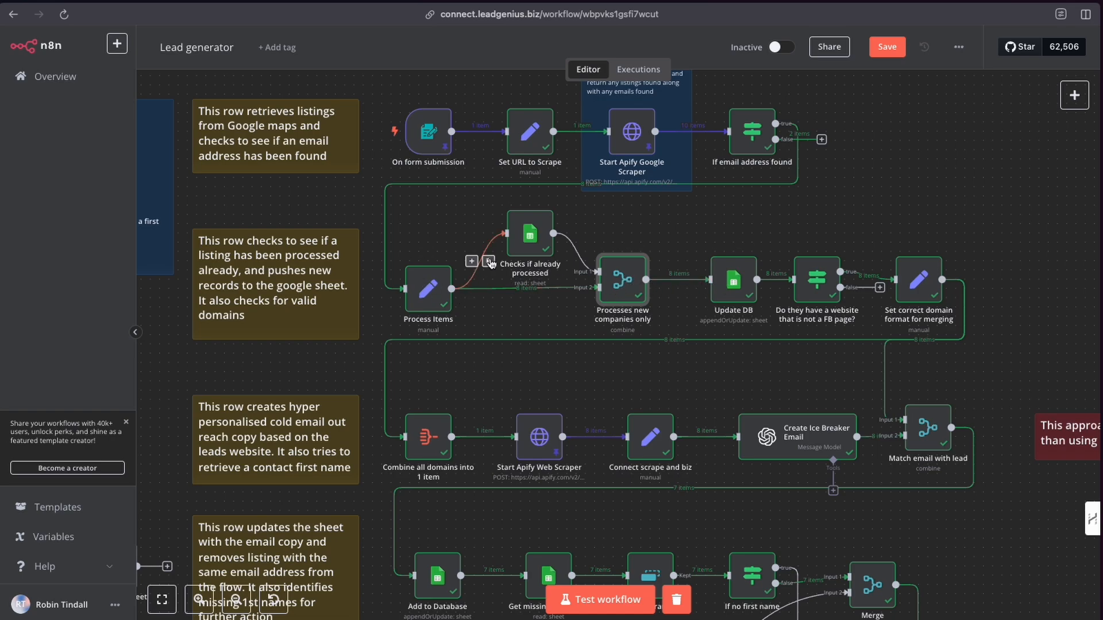
scroll(601, 296, right, 1)
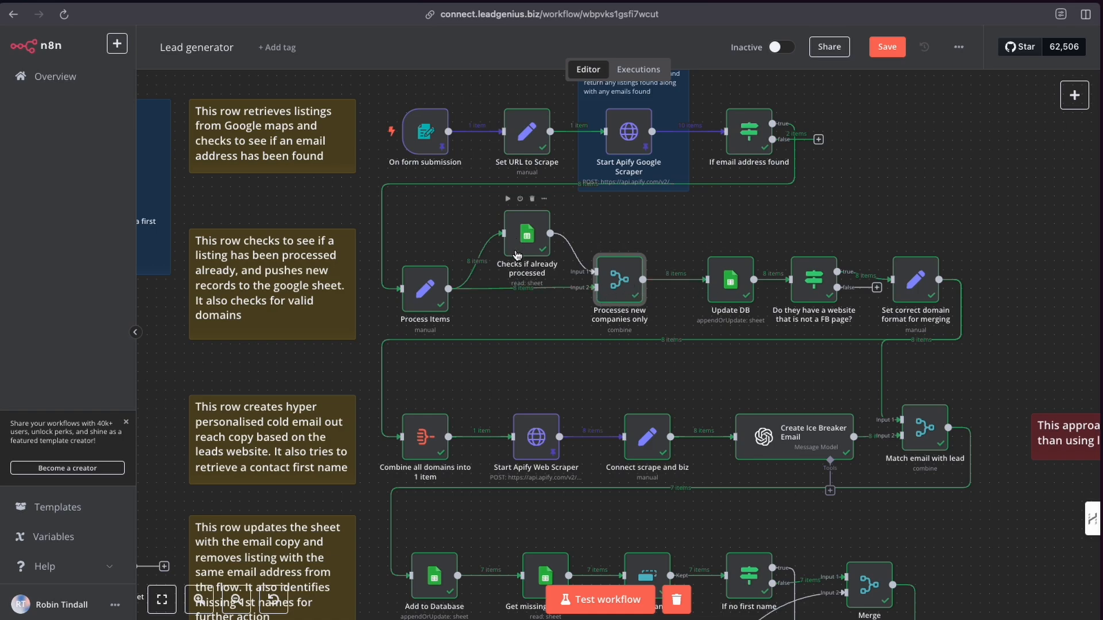
double_click(623, 285)
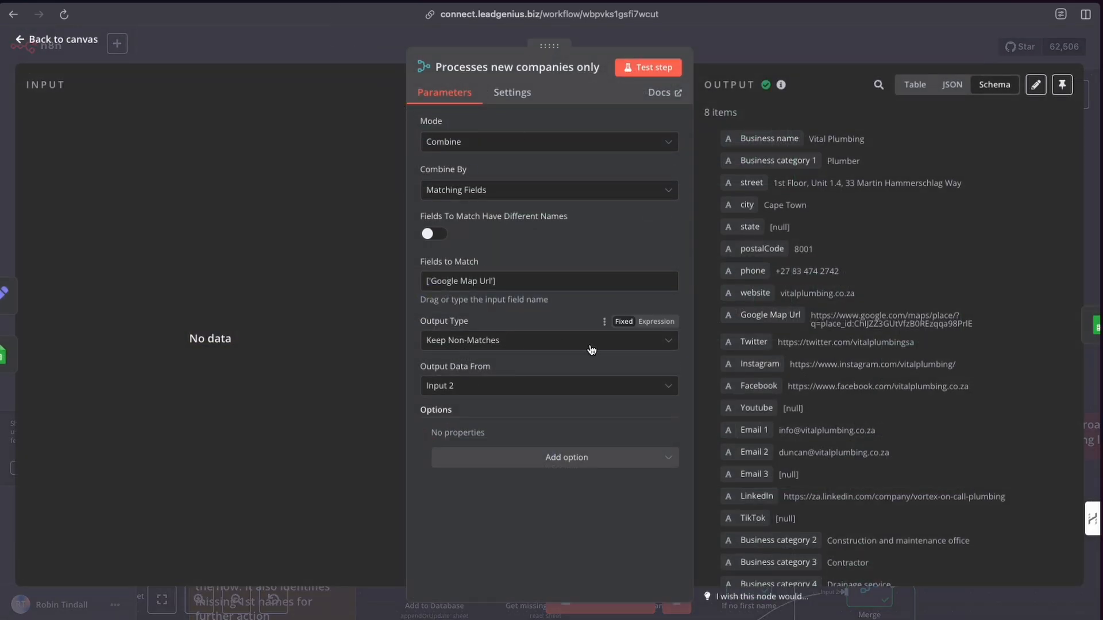
click(310, 54)
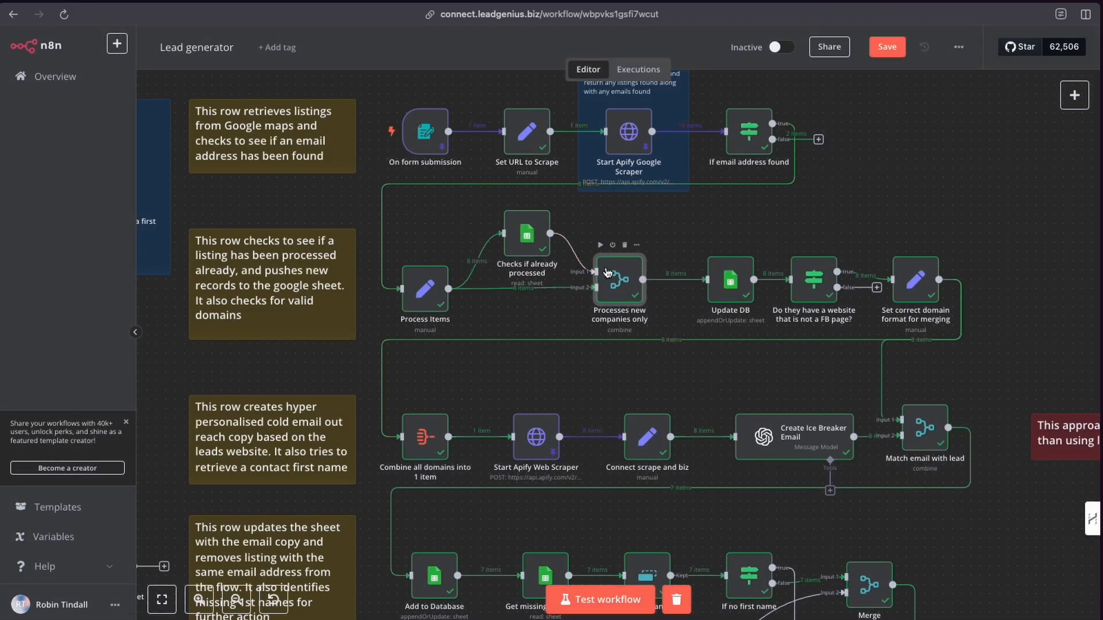
Open the Update DB node and scroll through its Append or Update Row settings and mapped values.
scroll(574, 305, right, 2)
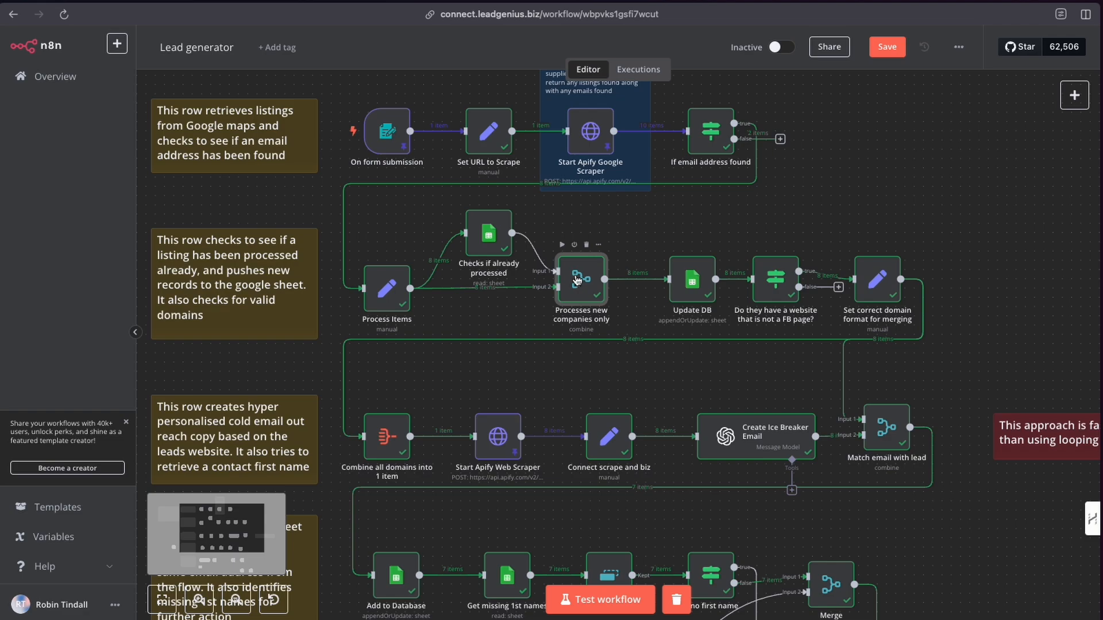
scroll(574, 303, right, 3)
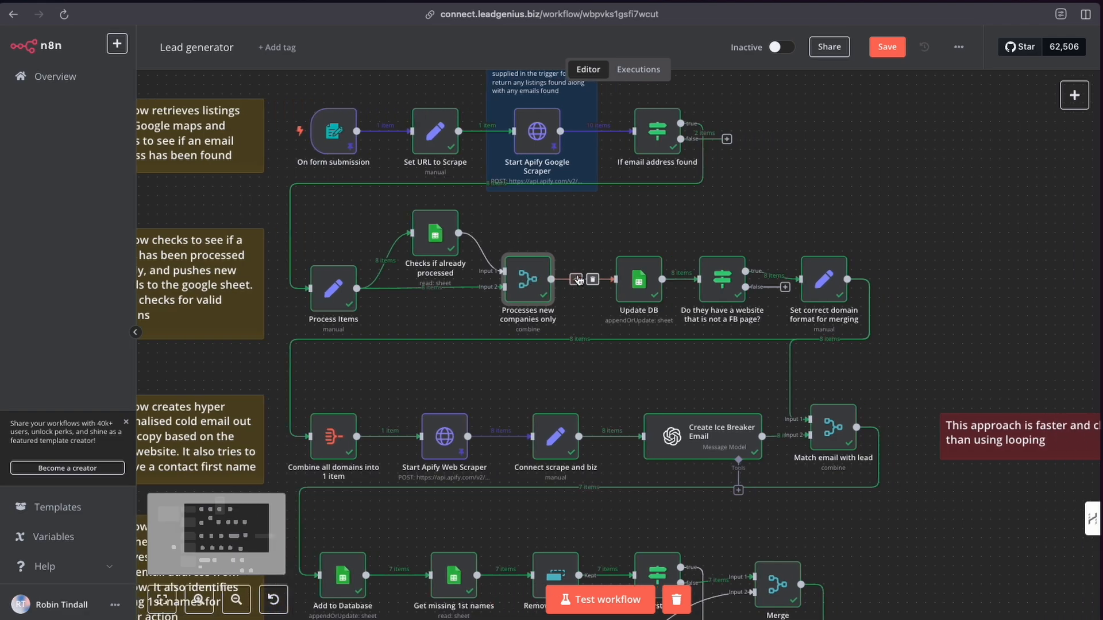
click(637, 288)
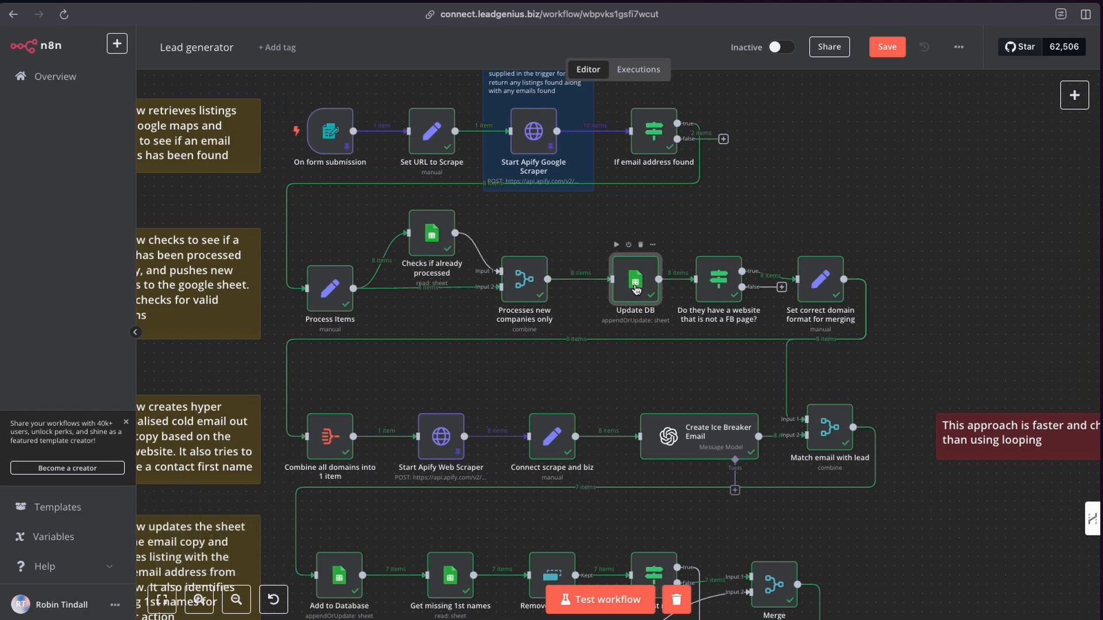
double_click(635, 286)
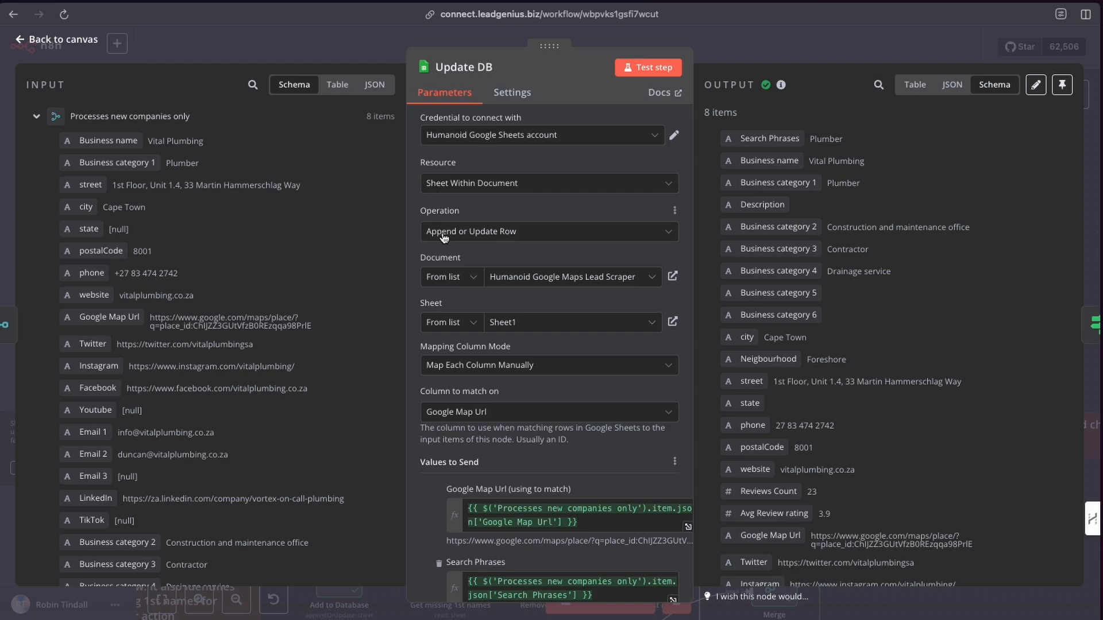
scroll(533, 397, down, 3)
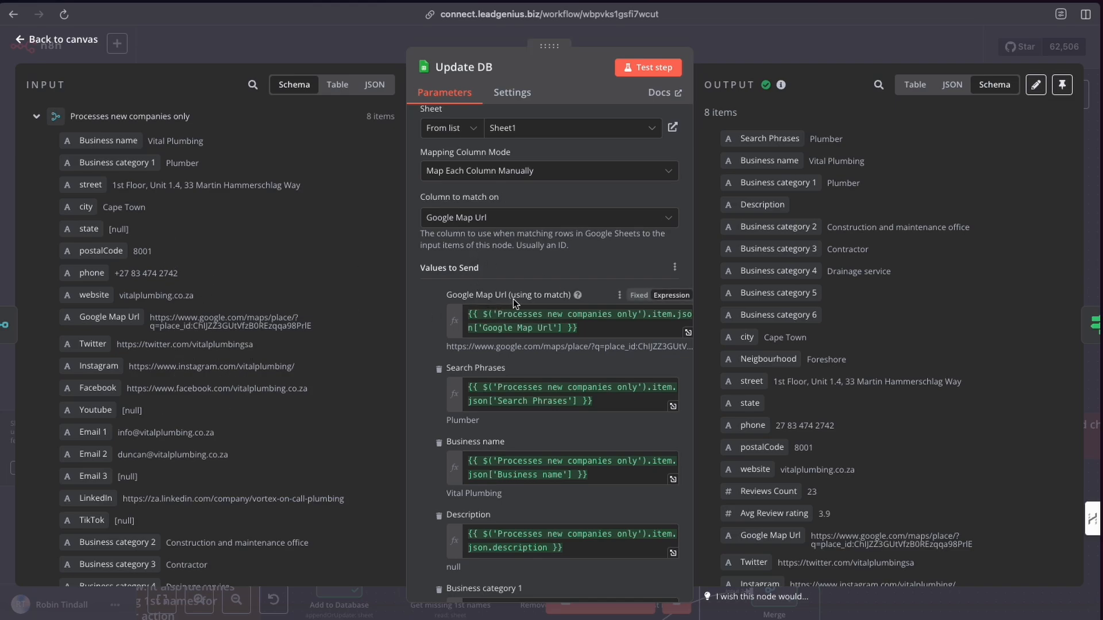
scroll(504, 328, down, 15)
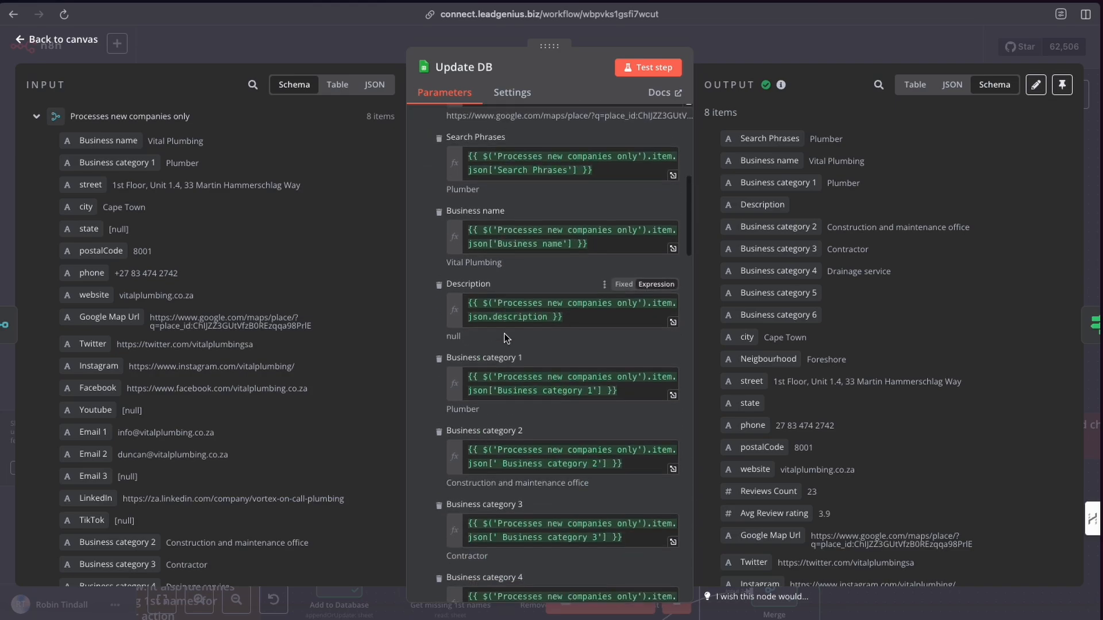
scroll(506, 338, down, 3)
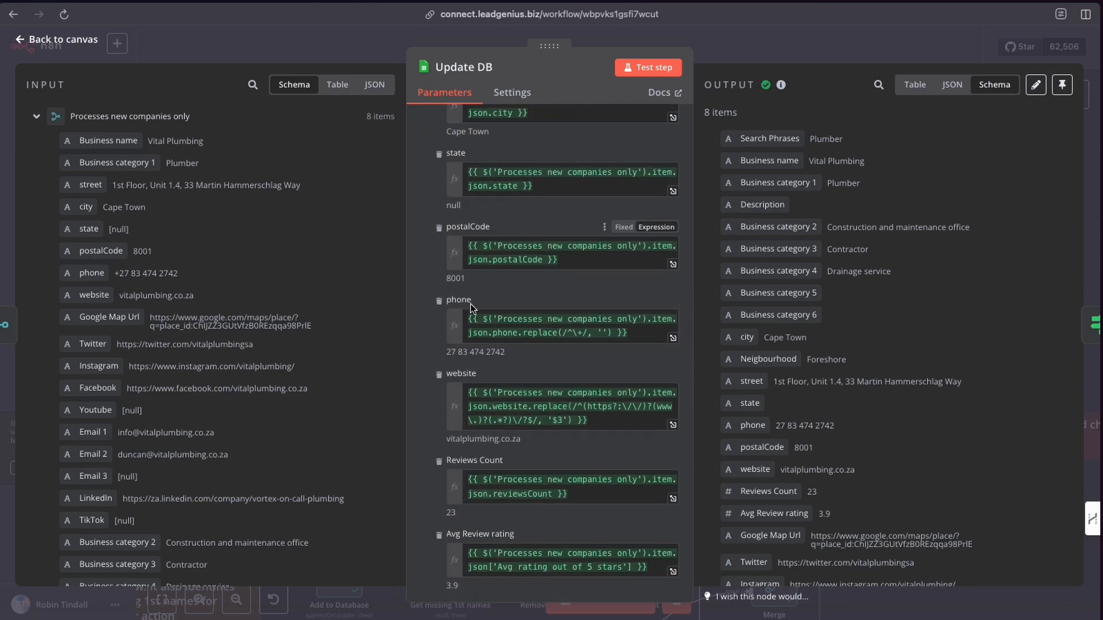
Inspect the phone field's replace expression result and highlight its output value.
click(468, 320)
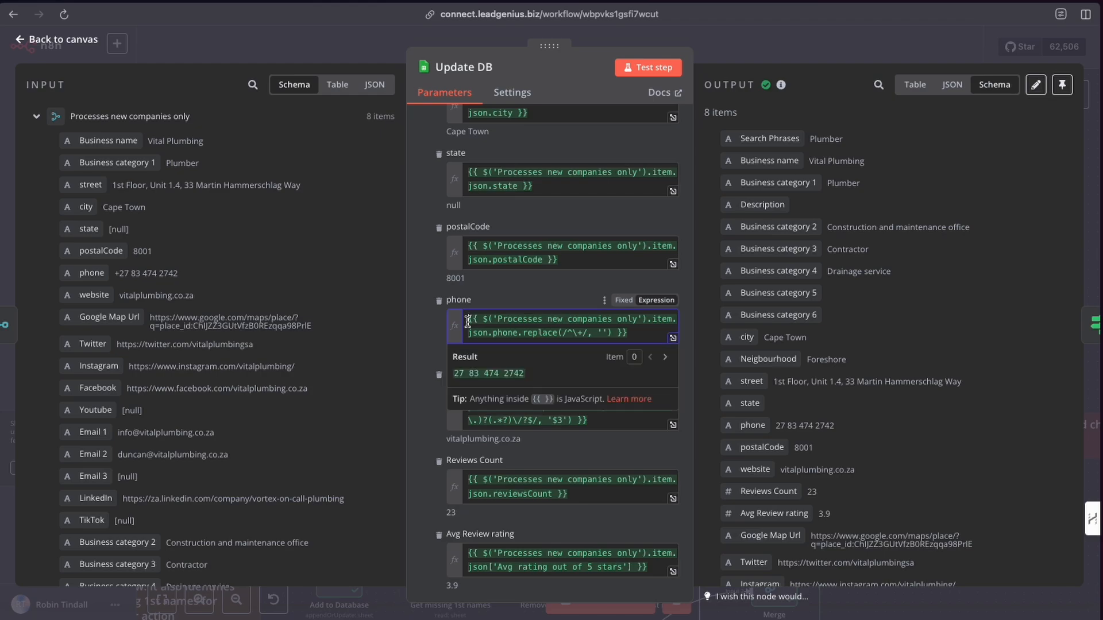
click(433, 322)
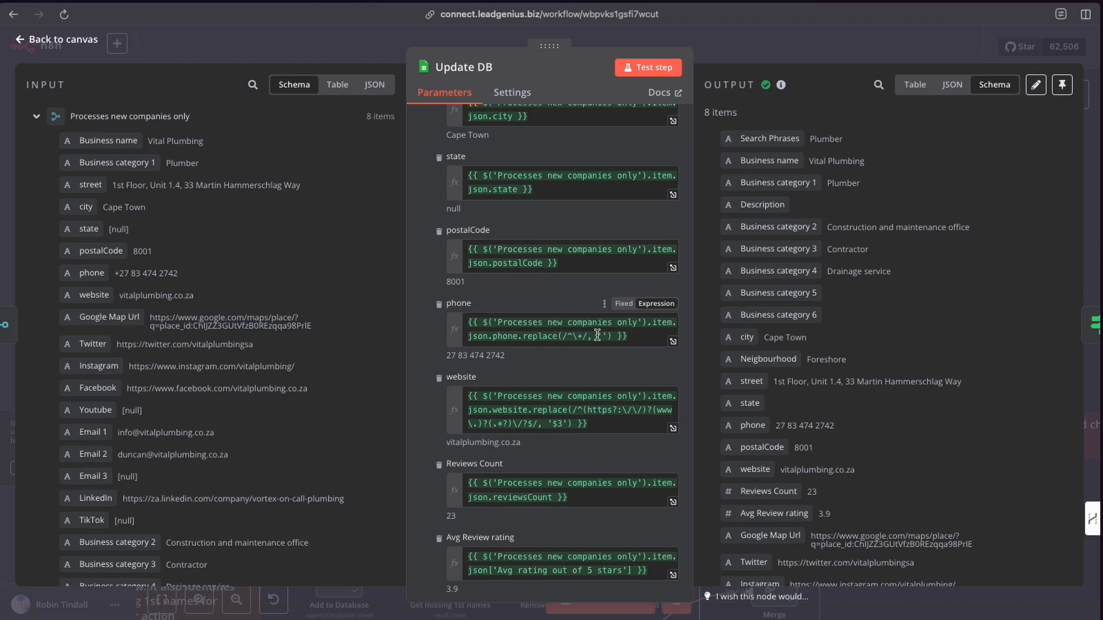
drag(448, 356, 509, 356)
click(448, 356)
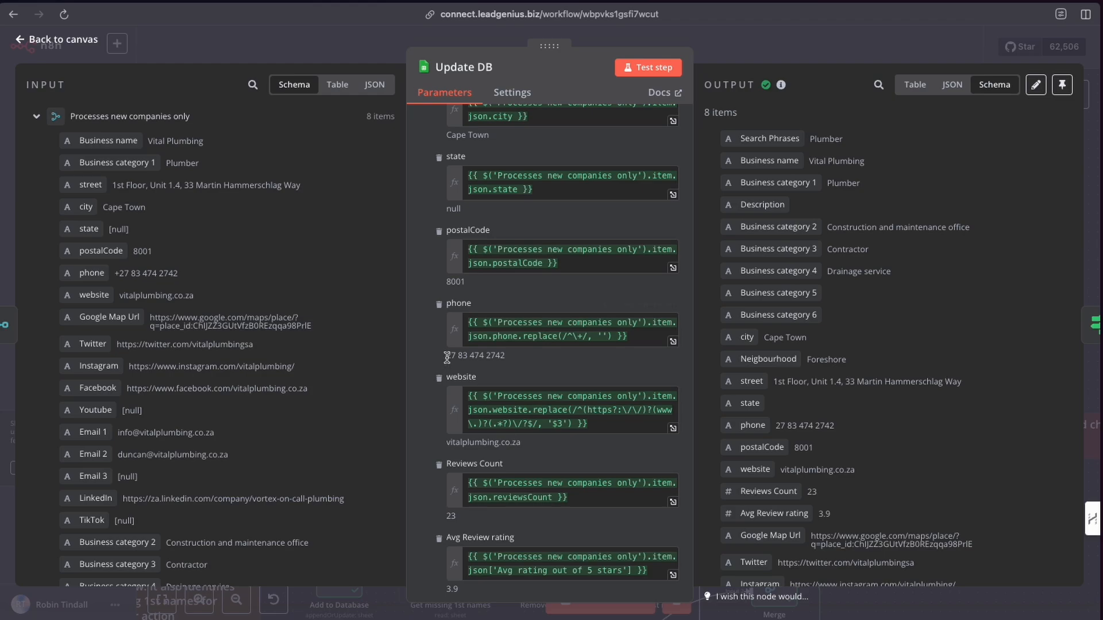
Scroll through the remaining mapped fields of Update DB, then return to the canvas.
scroll(519, 384, down, 7)
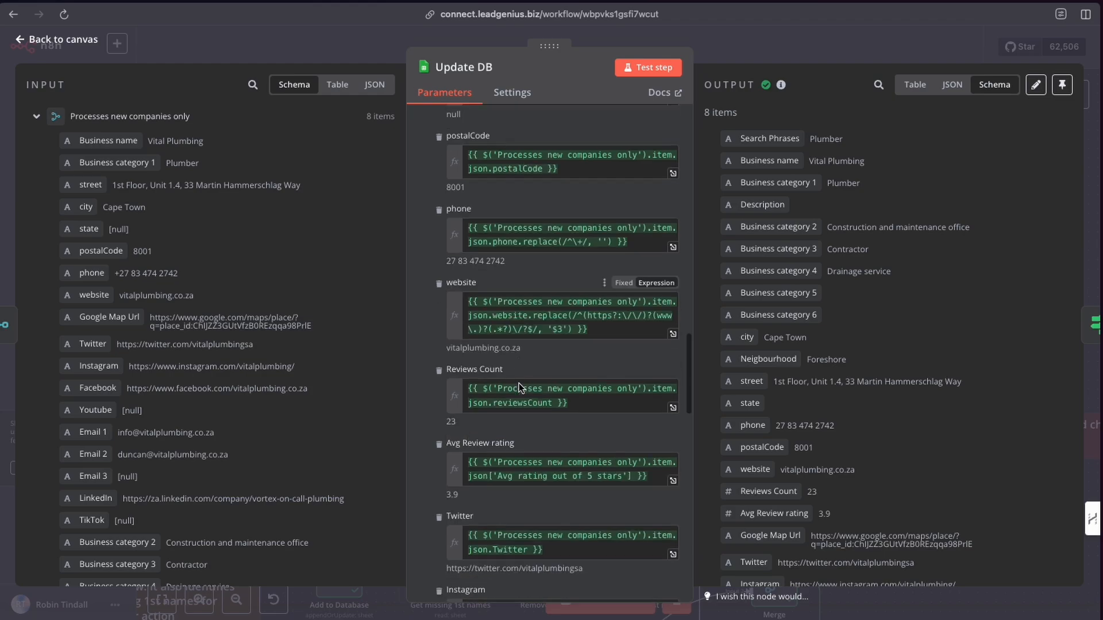
scroll(519, 384, down, 5)
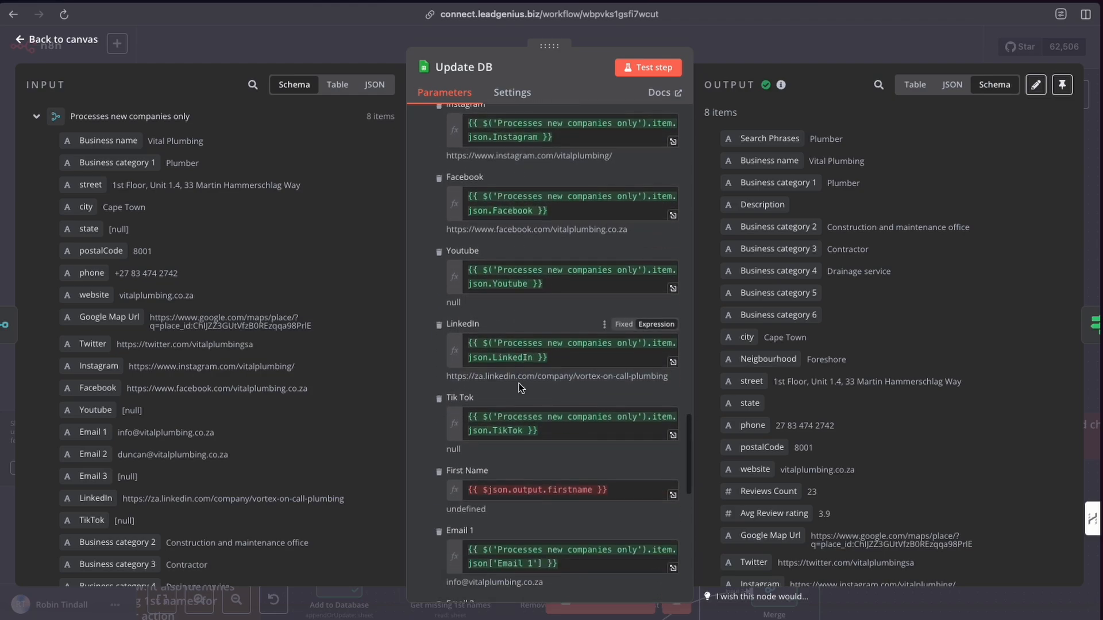
scroll(518, 383, down, 3)
scroll(519, 384, down, 6)
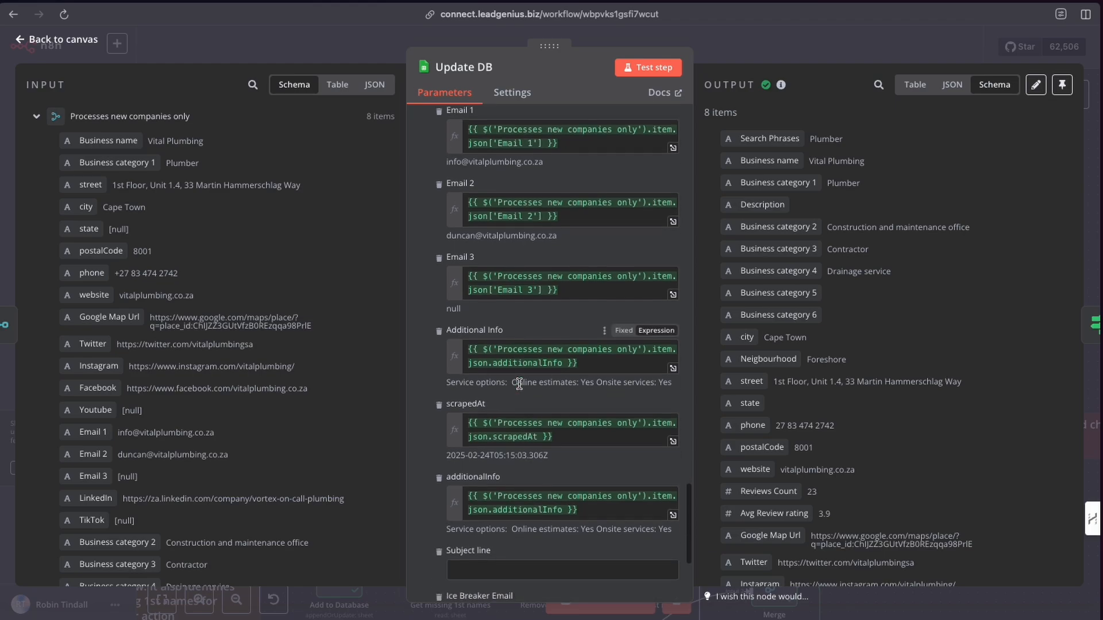
scroll(518, 383, up, 20)
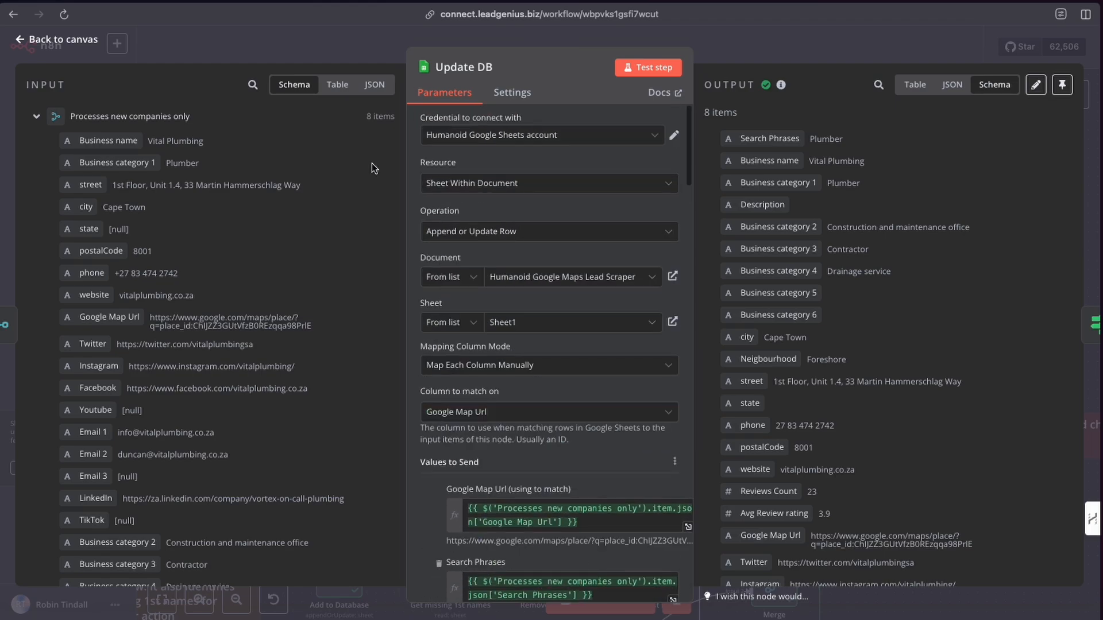
click(364, 44)
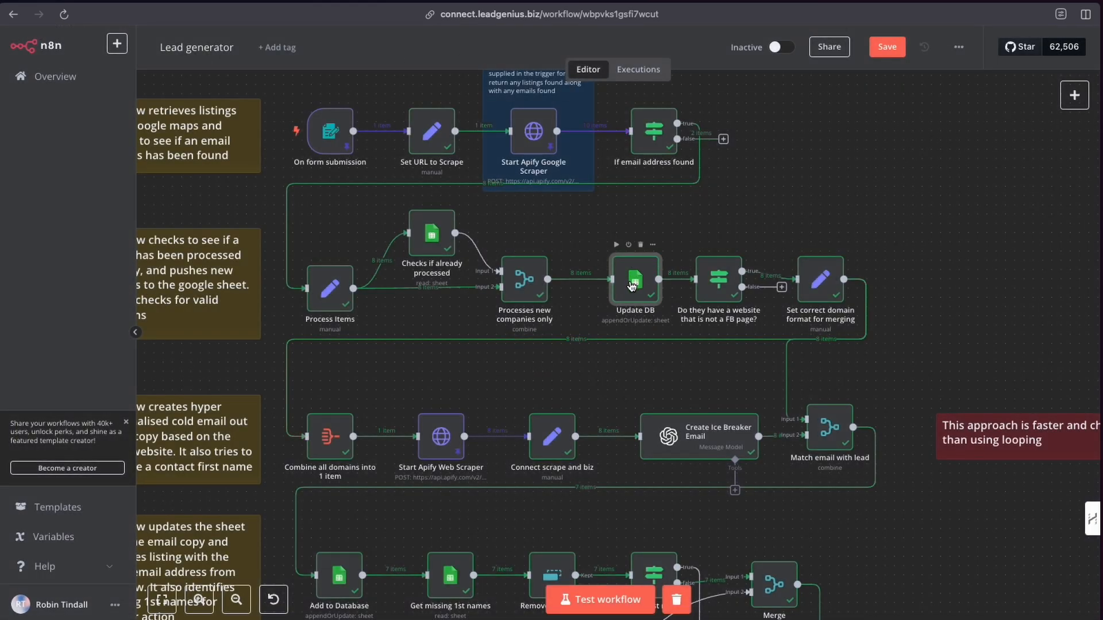
Open the Do they have a website that is not a FB page? node and scroll through its input fields.
scroll(621, 281, right, 3)
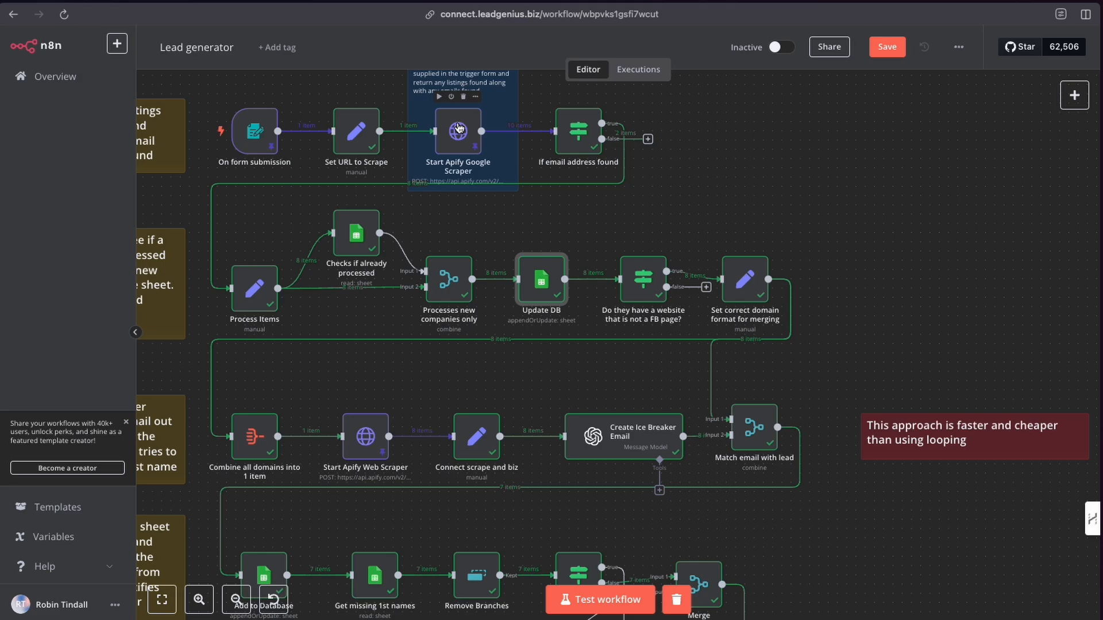
double_click(644, 284)
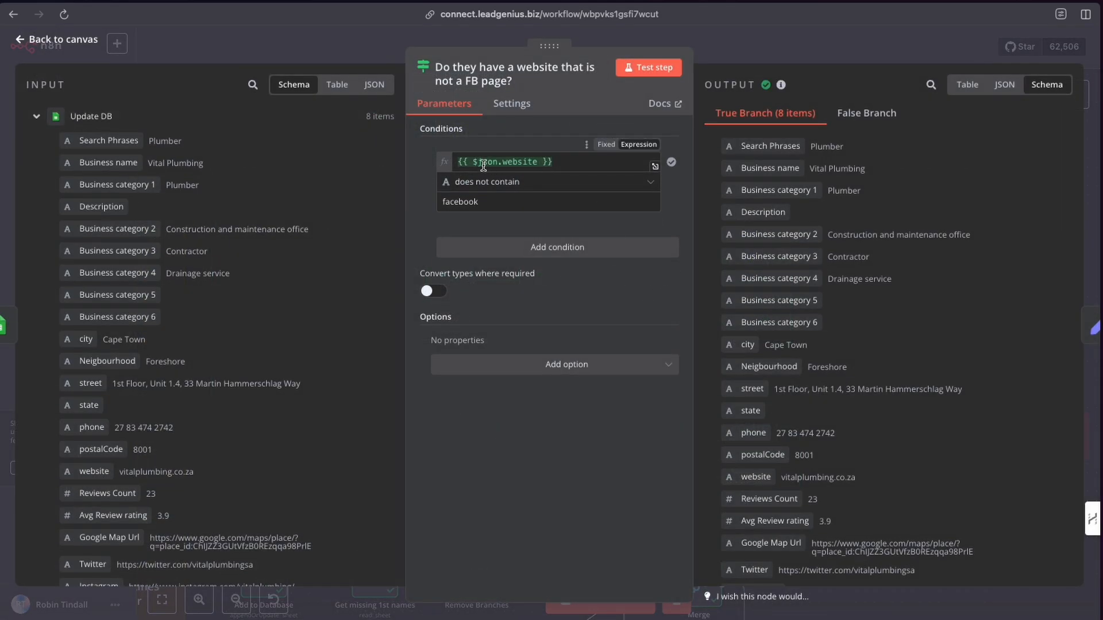
scroll(127, 343, down, 5)
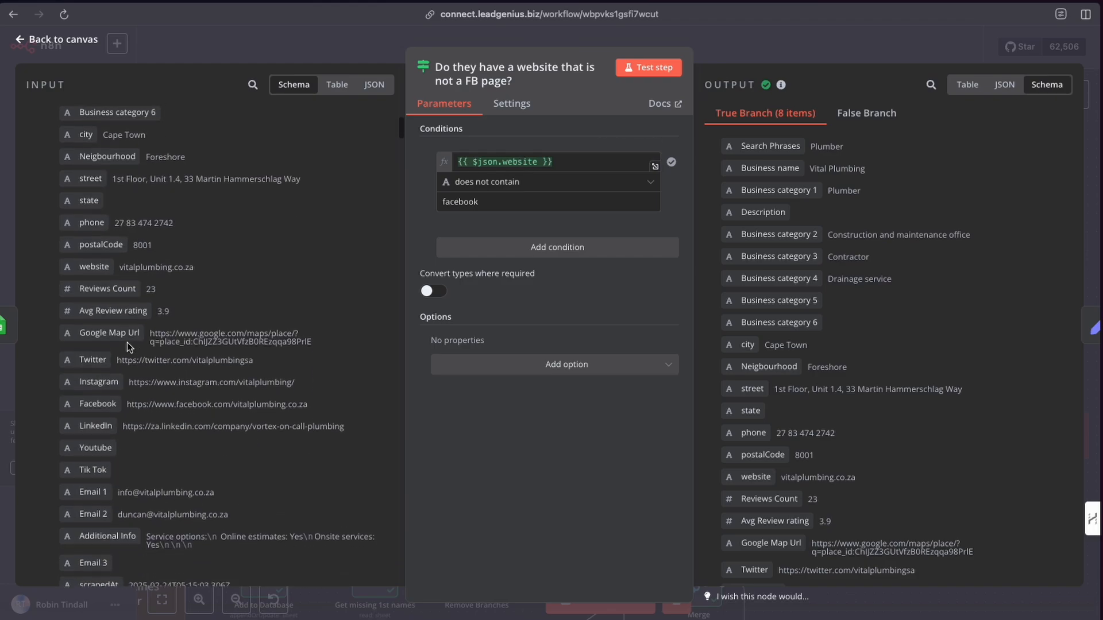
scroll(100, 371, up, 5)
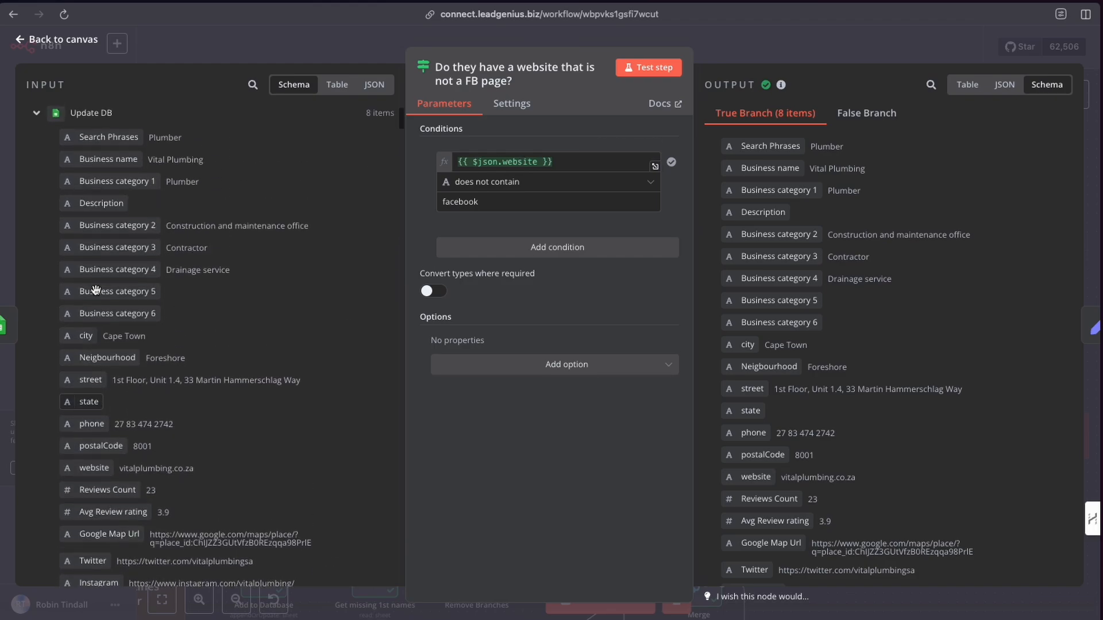
scroll(95, 289, down, 5)
scroll(96, 288, down, 5)
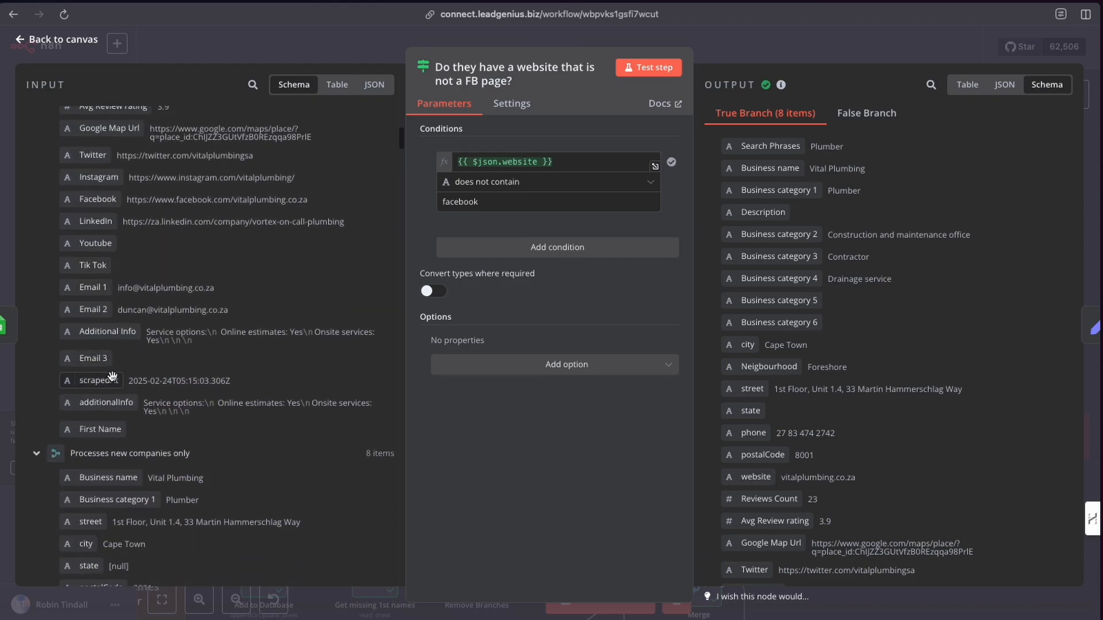
scroll(117, 367, up, 5)
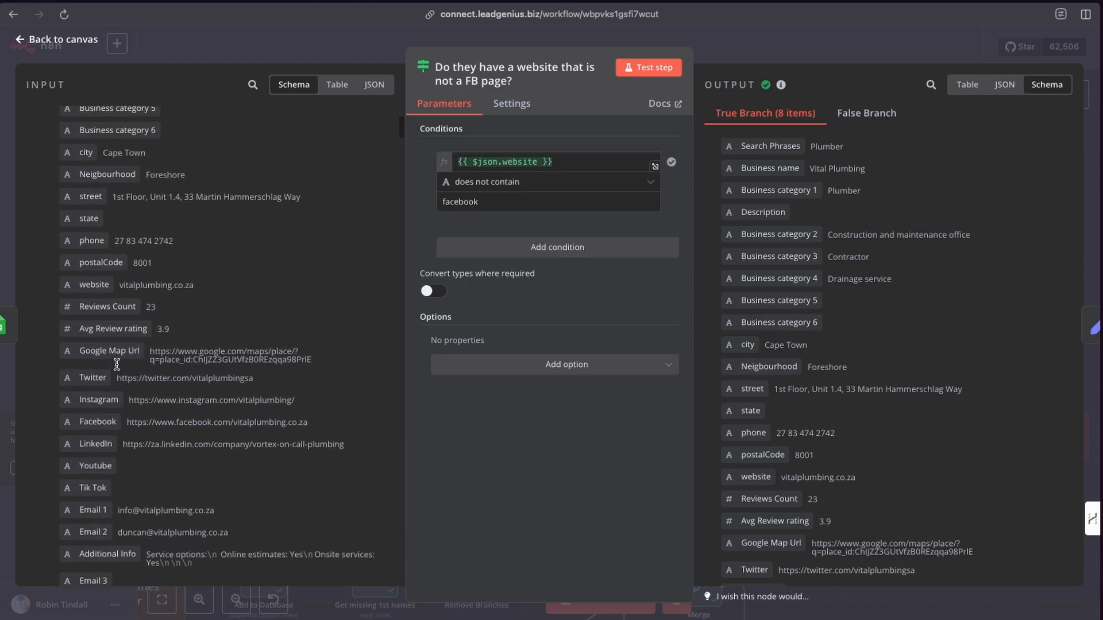
scroll(116, 364, up, 5)
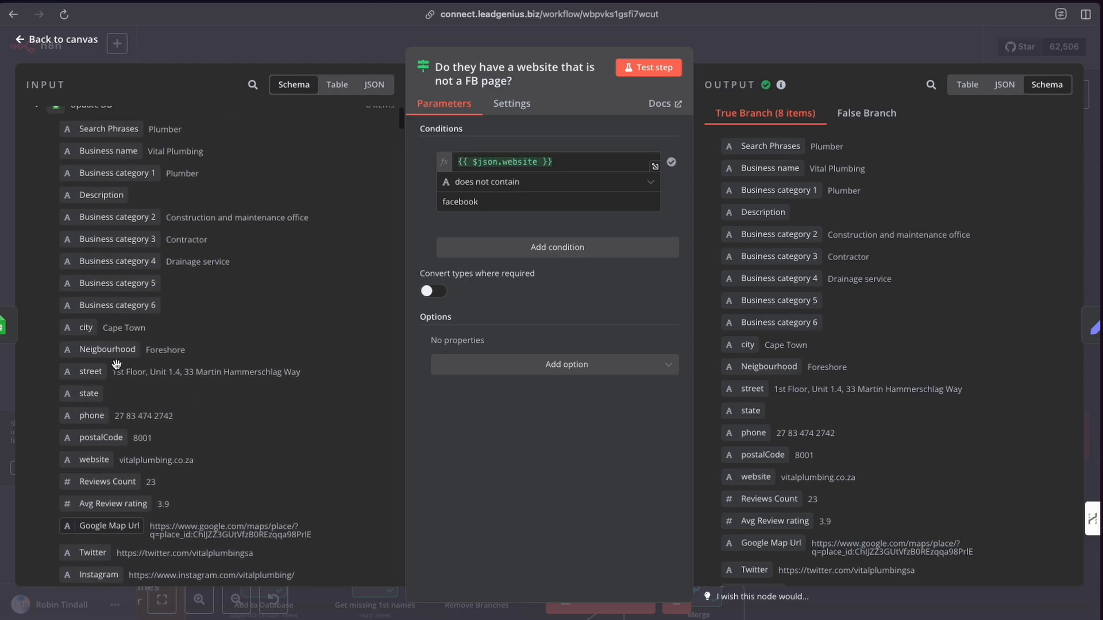
scroll(115, 363, down, 2)
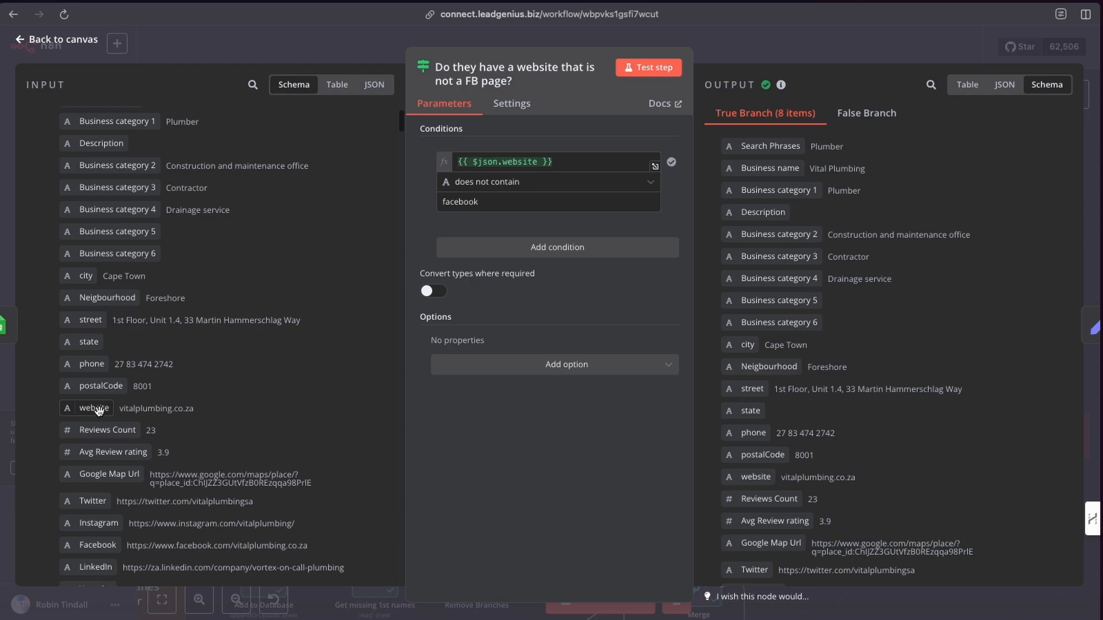
mouse_move(101, 409)
mouse_down()
mouse_move(125, 406)
mouse_move(103, 409)
mouse_up()
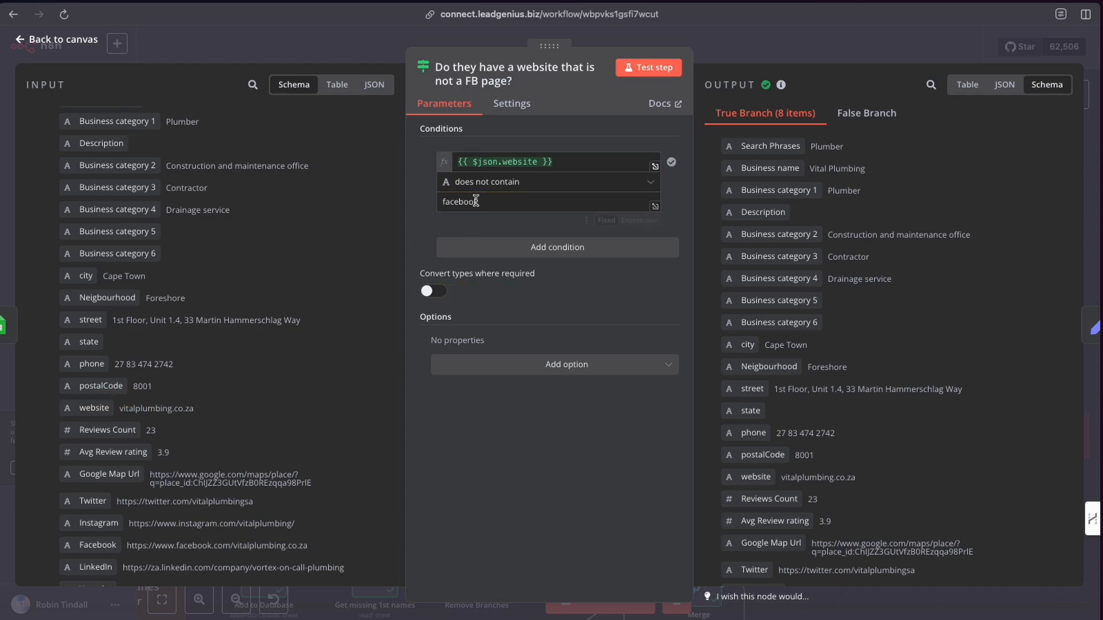
Open the condition's operator list, keep does not contain, and close the node.
click(562, 184)
mouse_move(575, 217)
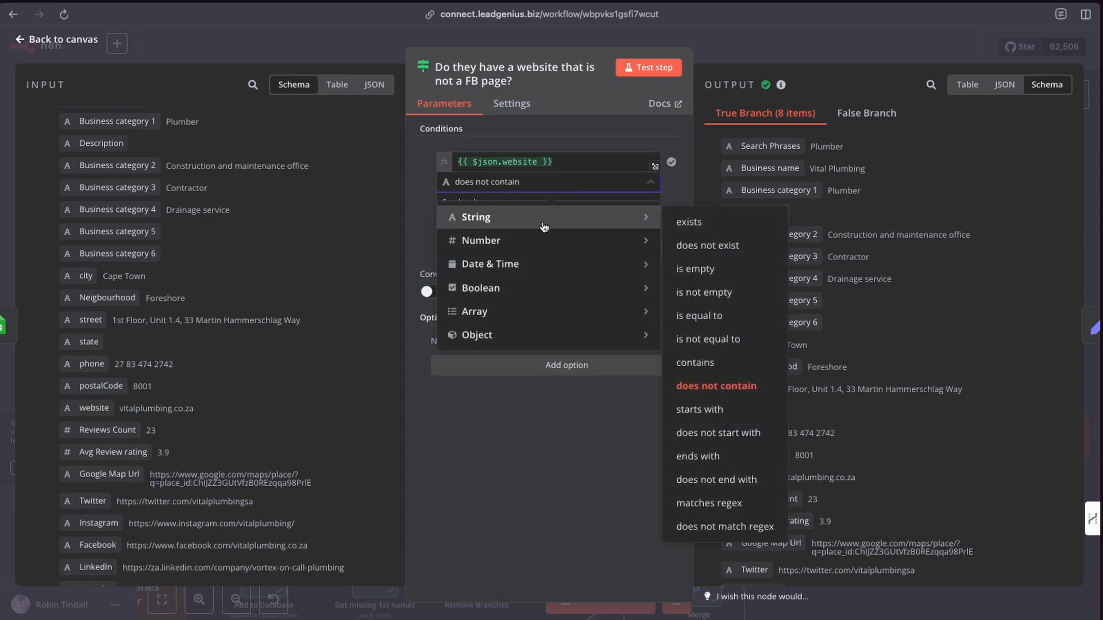
click(695, 386)
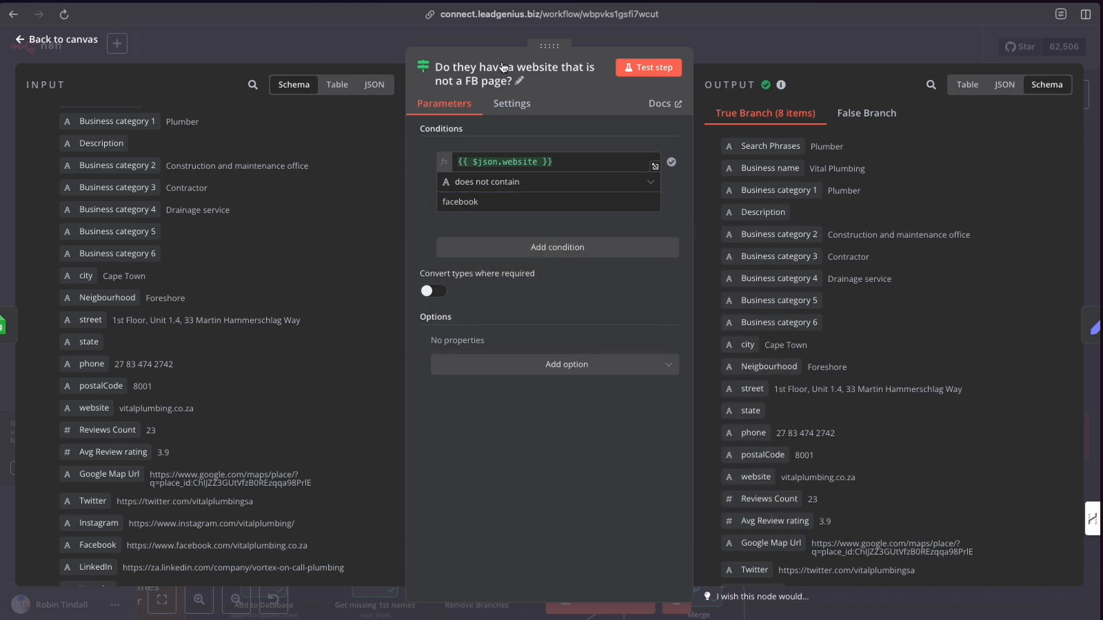
click(729, 46)
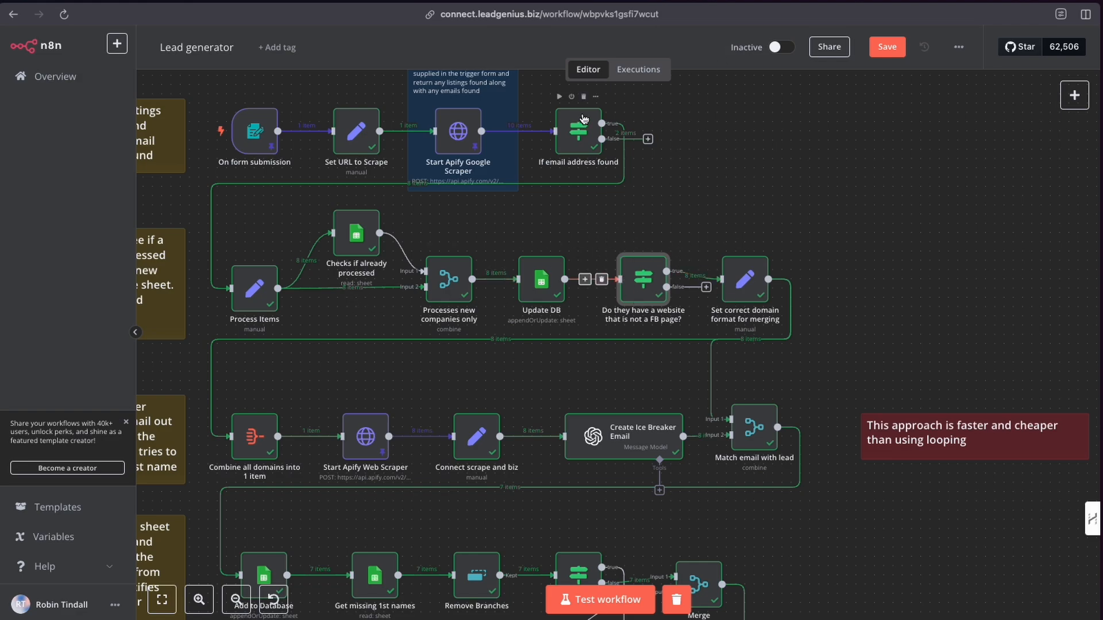
Open the Set correct domain format for merging node and highlight its website replace expression.
drag(741, 290, 761, 280)
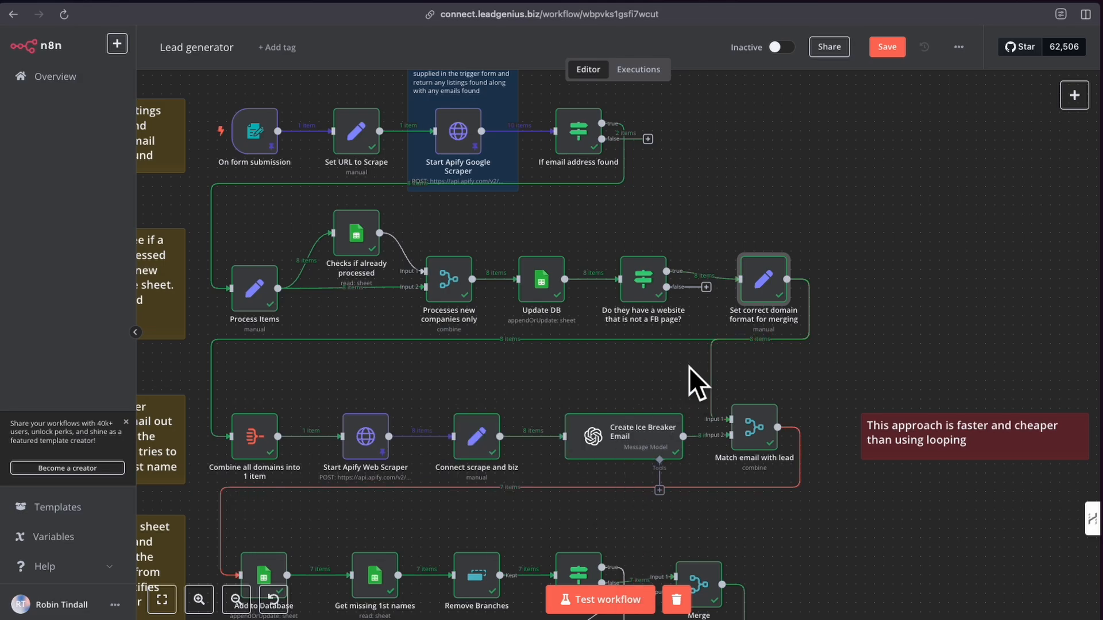
double_click(764, 280)
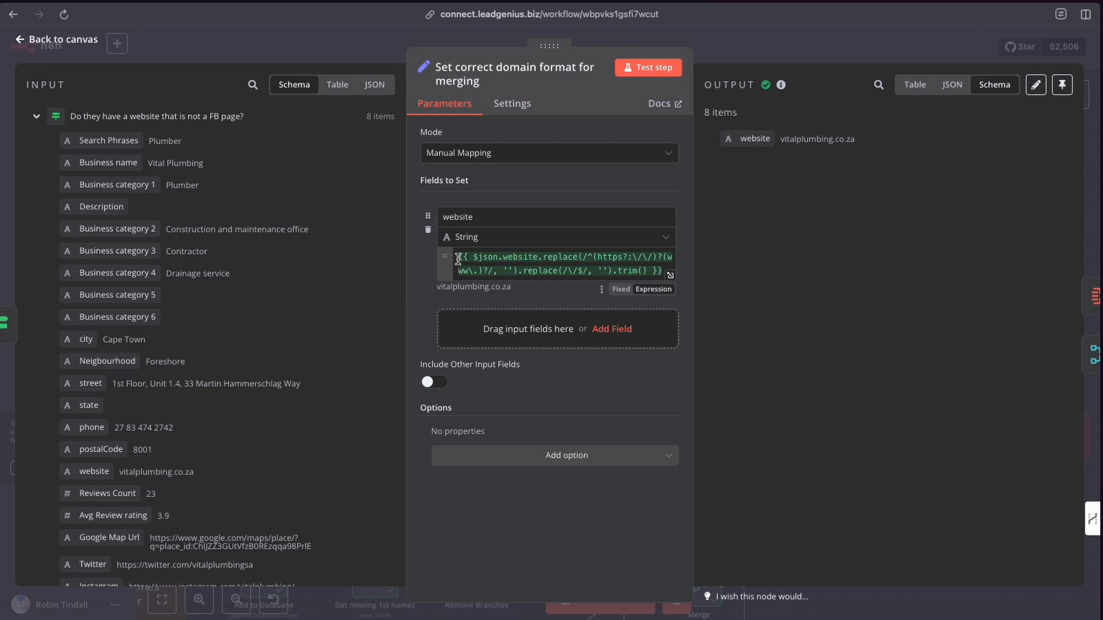
drag(458, 256, 659, 272)
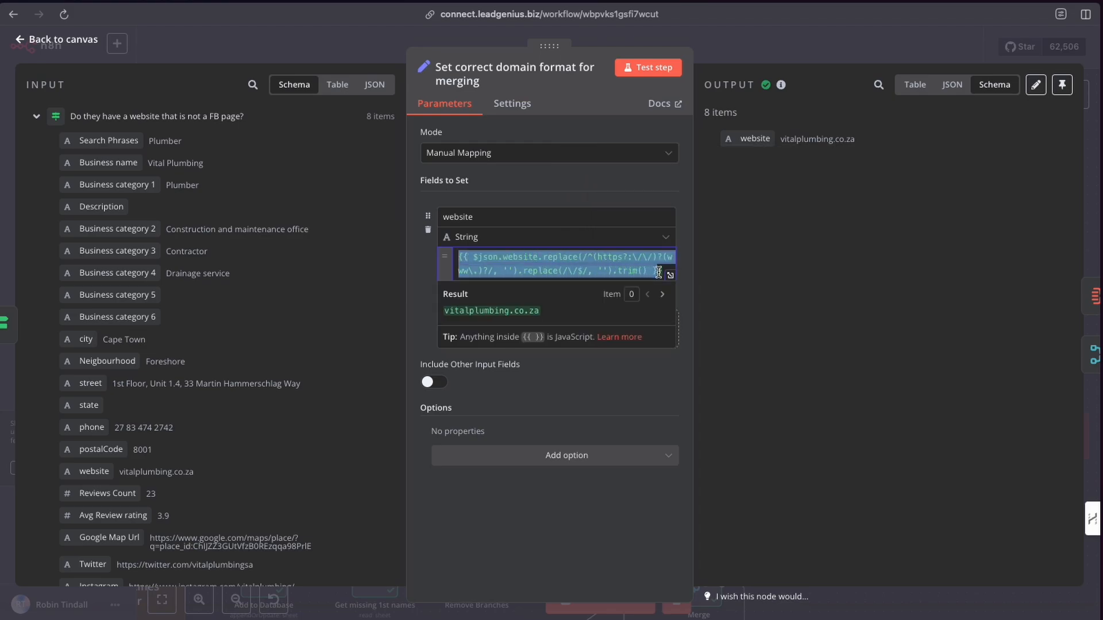
click(419, 271)
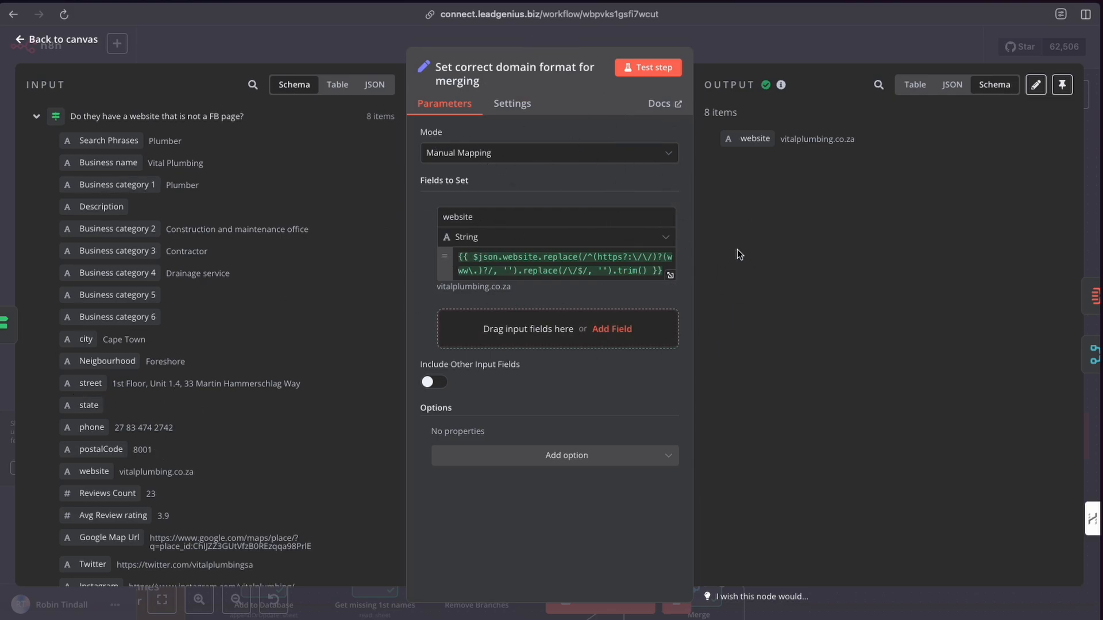
Return to the canvas and pan across the workflow to examine the email-creation row of nodes.
click(733, 40)
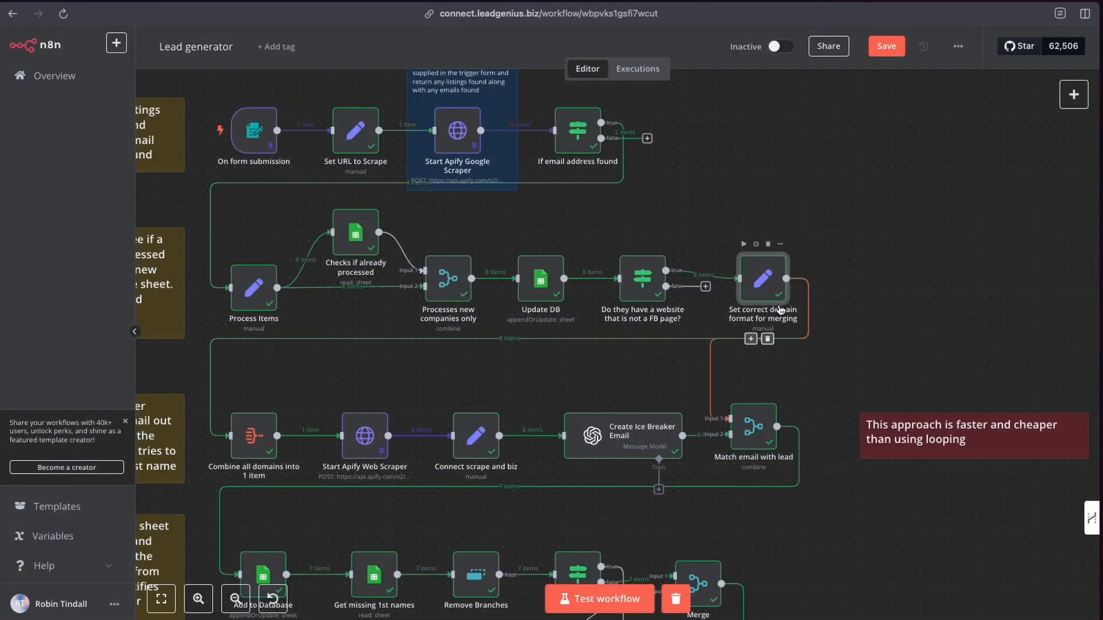
scroll(764, 260, down, 2)
scroll(765, 260, left, 1)
scroll(766, 260, down, 1)
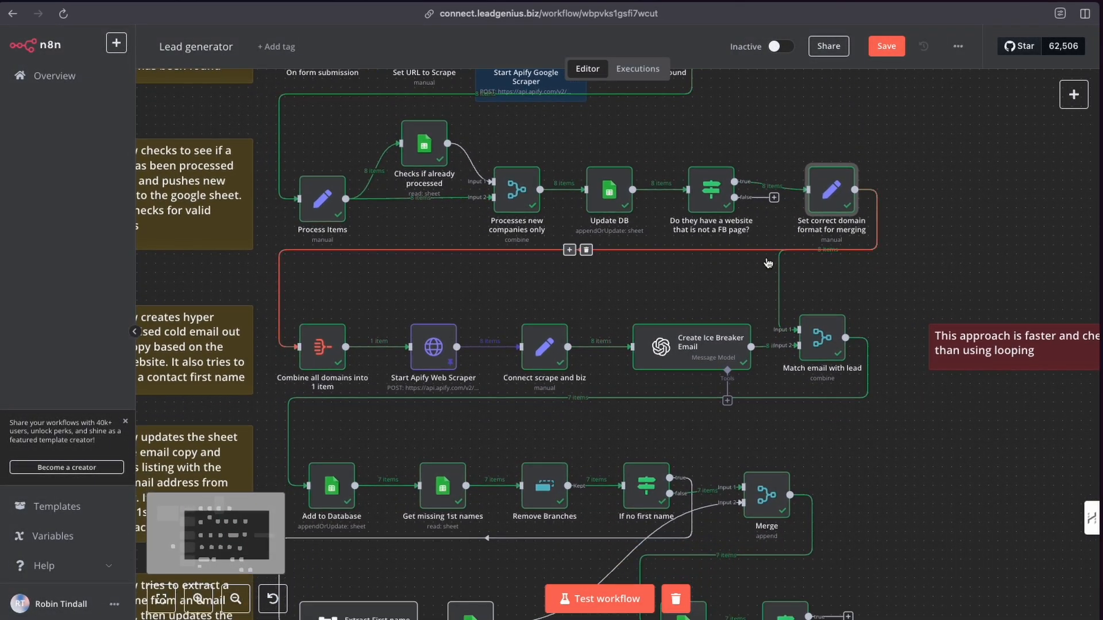
click(425, 353)
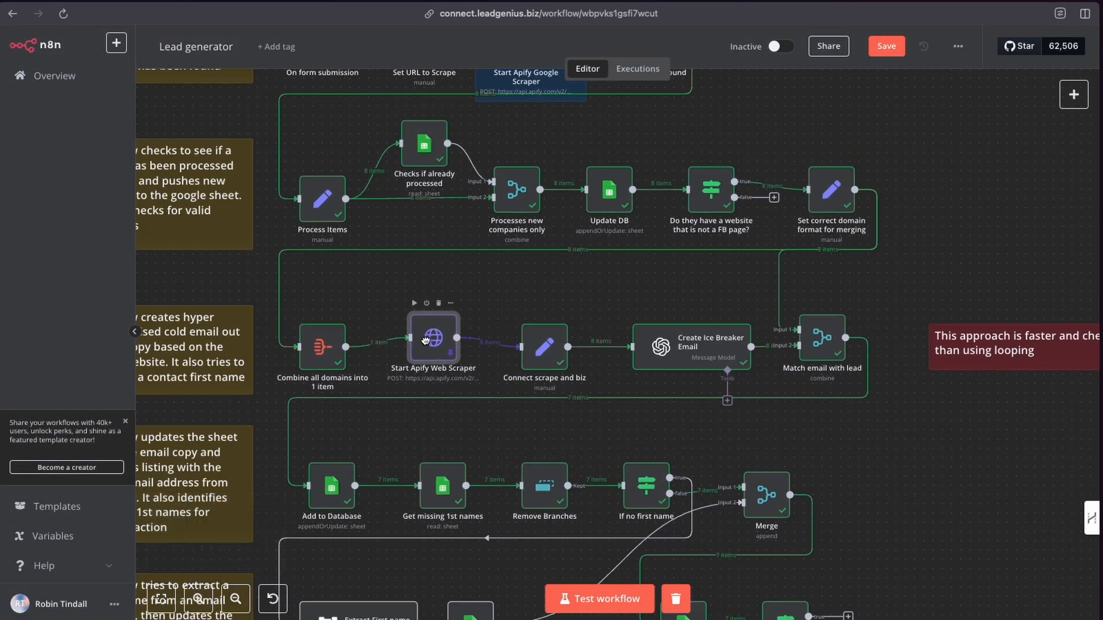
scroll(689, 201, up, 1)
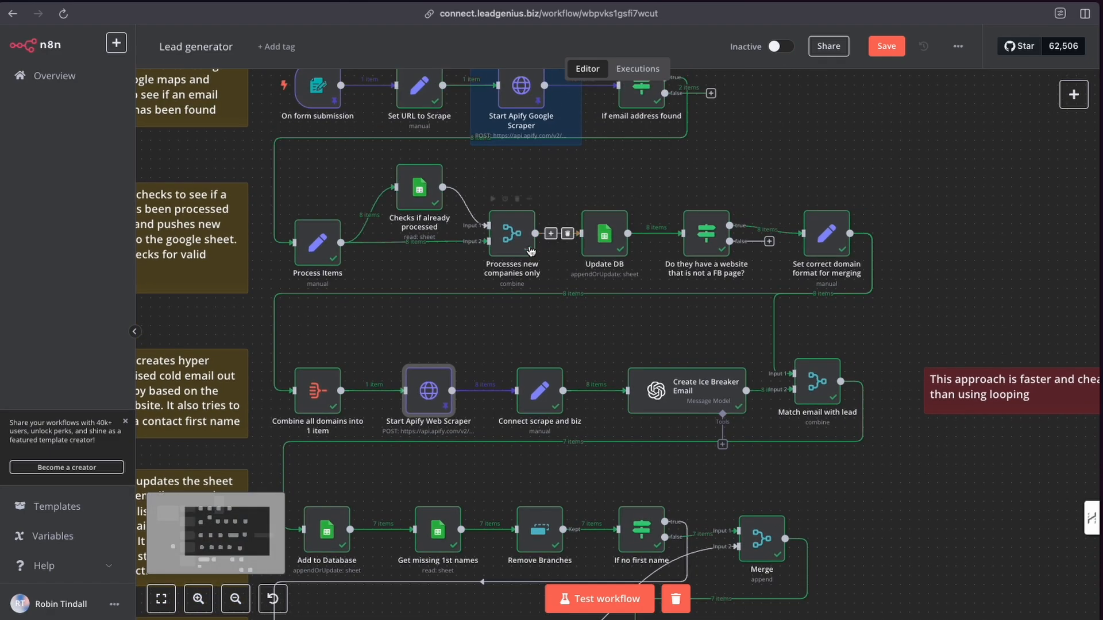
scroll(640, 228, down, 1)
scroll(640, 228, left, 1)
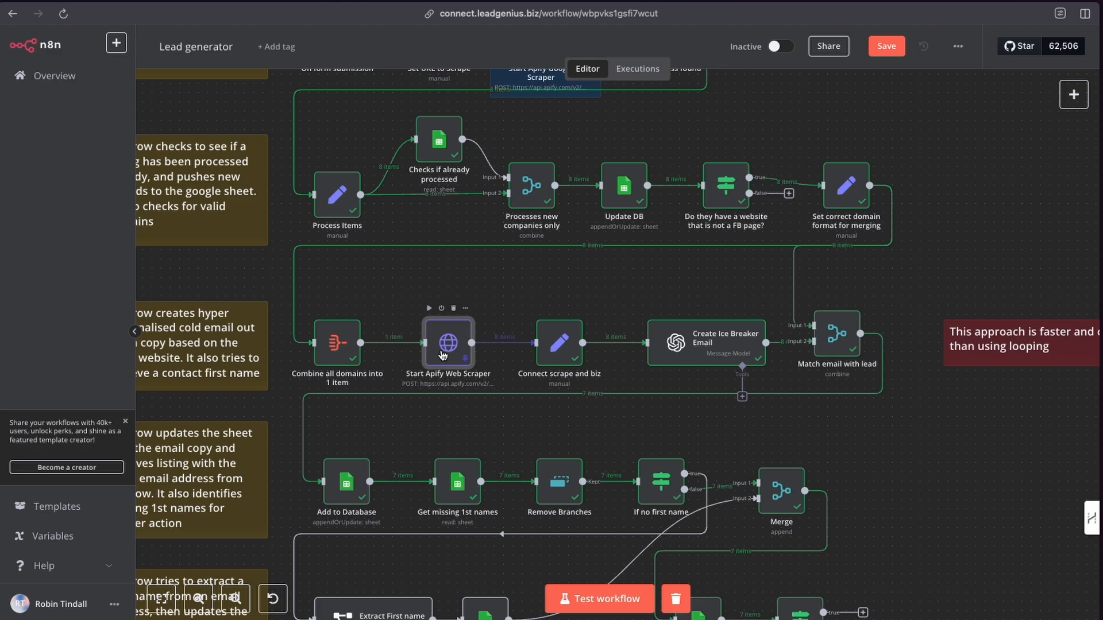
scroll(448, 348, left, 1)
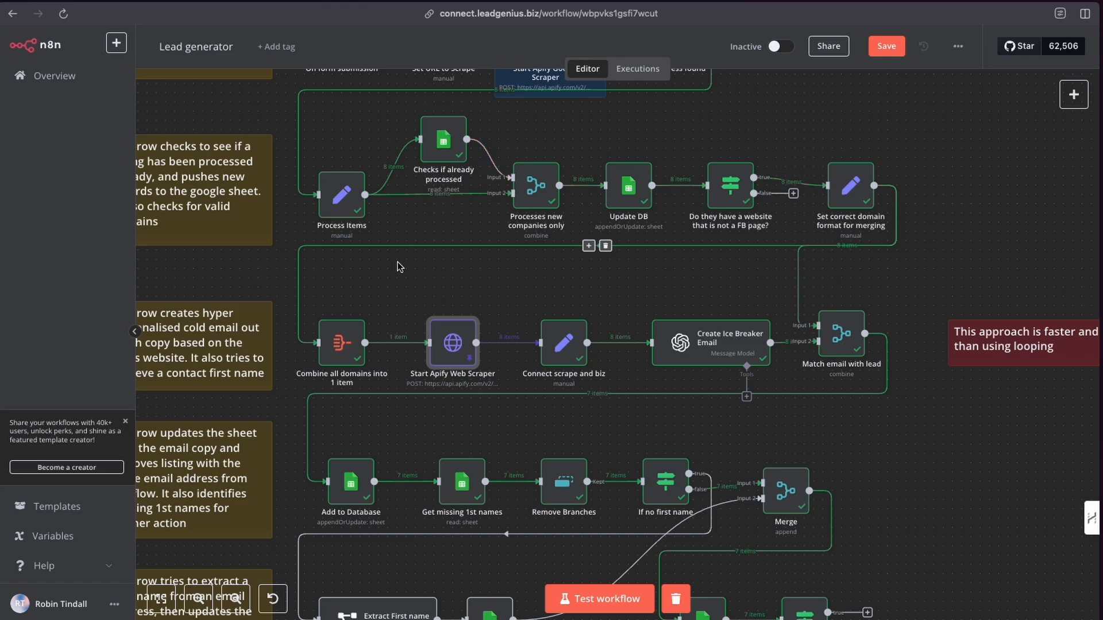
scroll(391, 296, down, 1)
scroll(449, 344, down, 1)
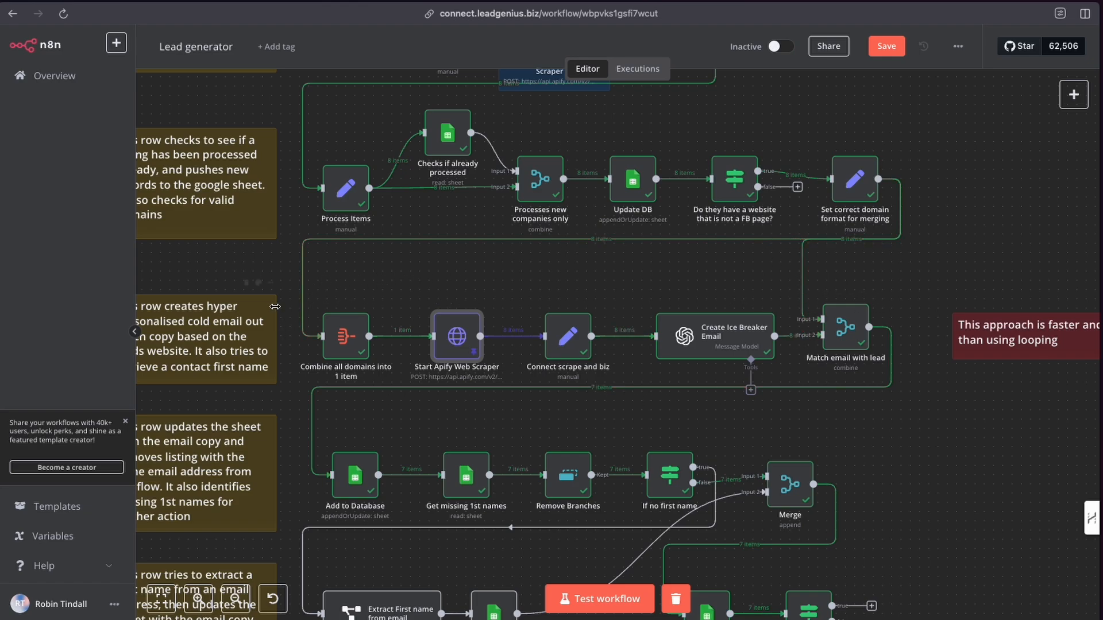
scroll(464, 295, left, 2)
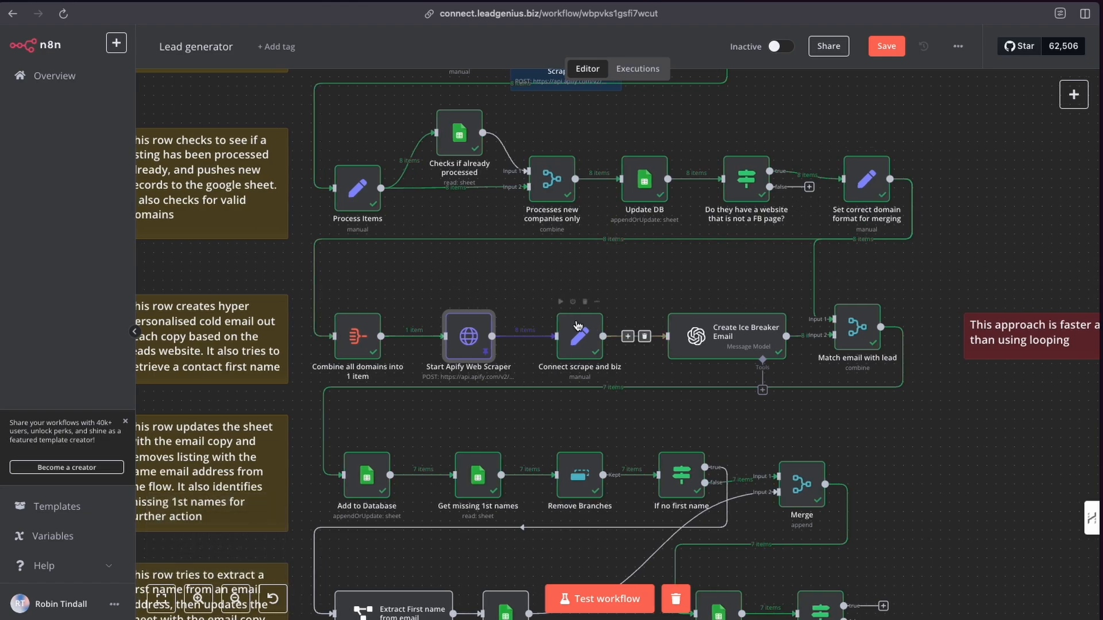
mouse_move(465, 339)
mouse_down()
mouse_move(466, 329)
mouse_move(466, 340)
mouse_up()
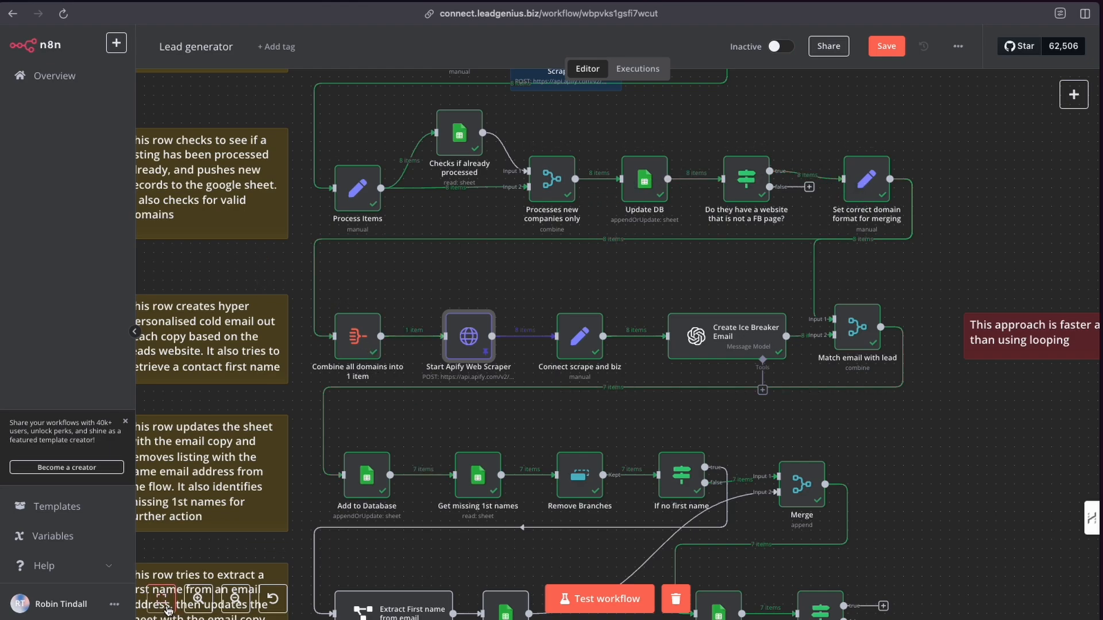
click(199, 599)
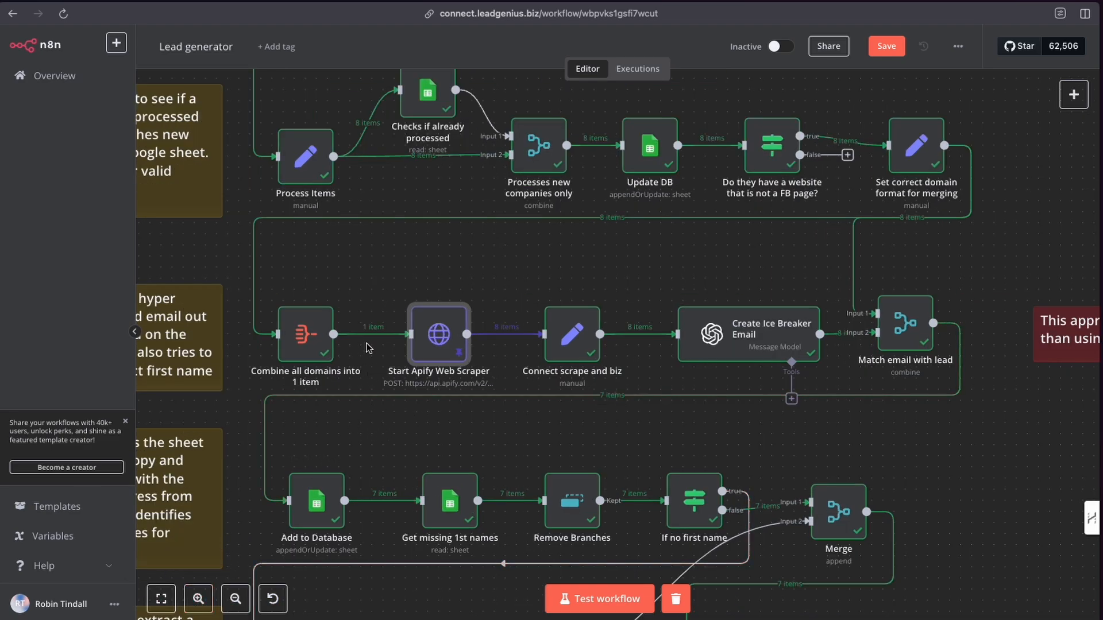
Inspect the Combine all domains into 1 item node's aggregate options and the Start Apify Web Scraper node's parameters.
double_click(309, 337)
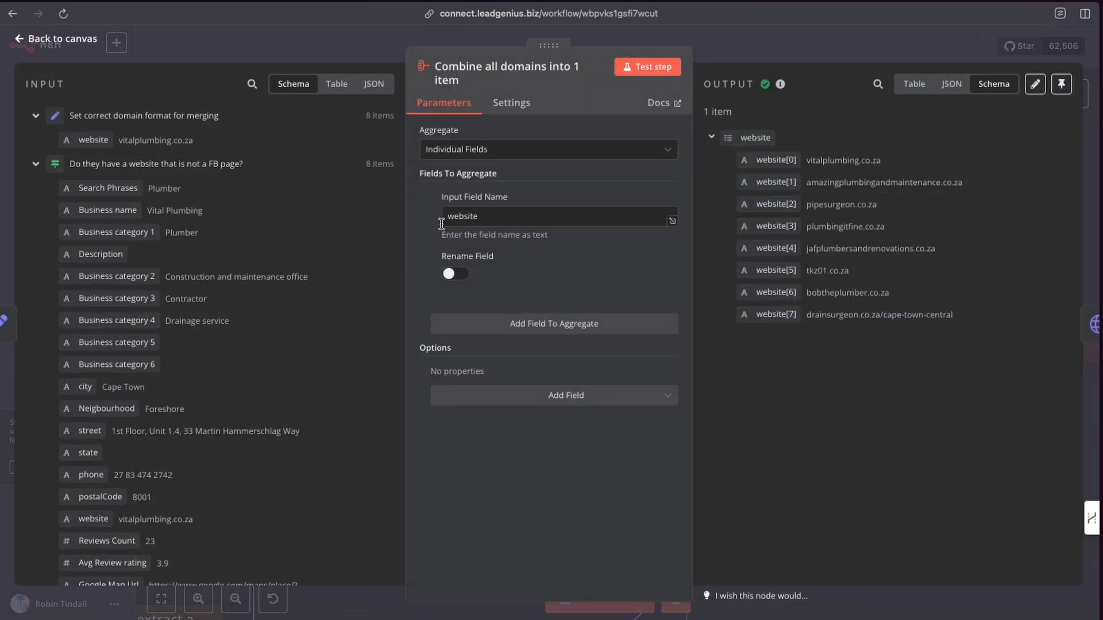
click(473, 150)
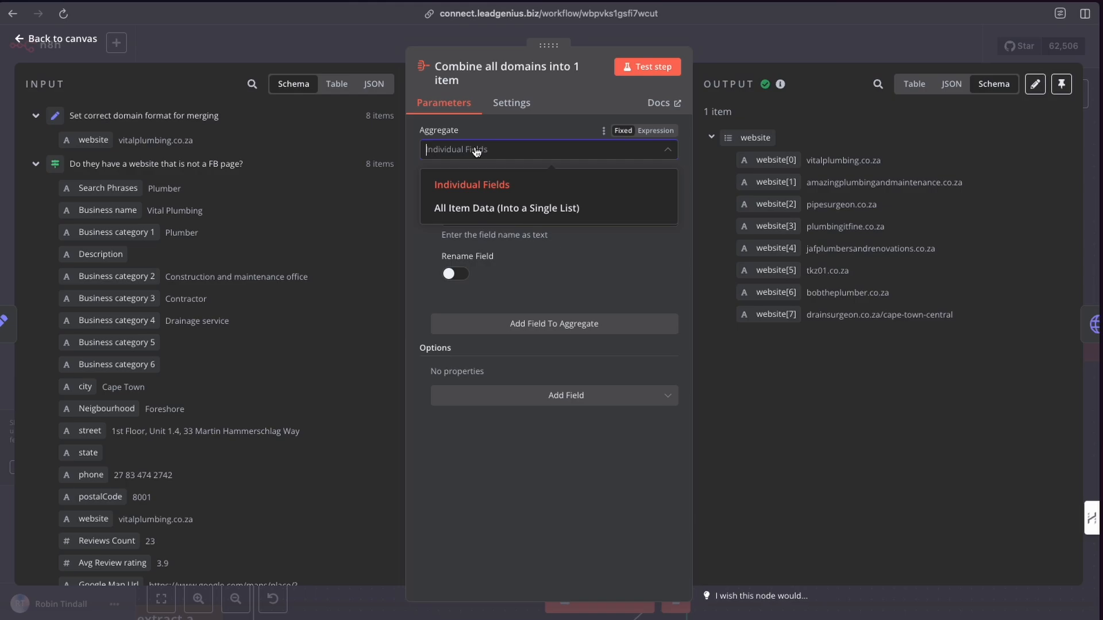
click(506, 139)
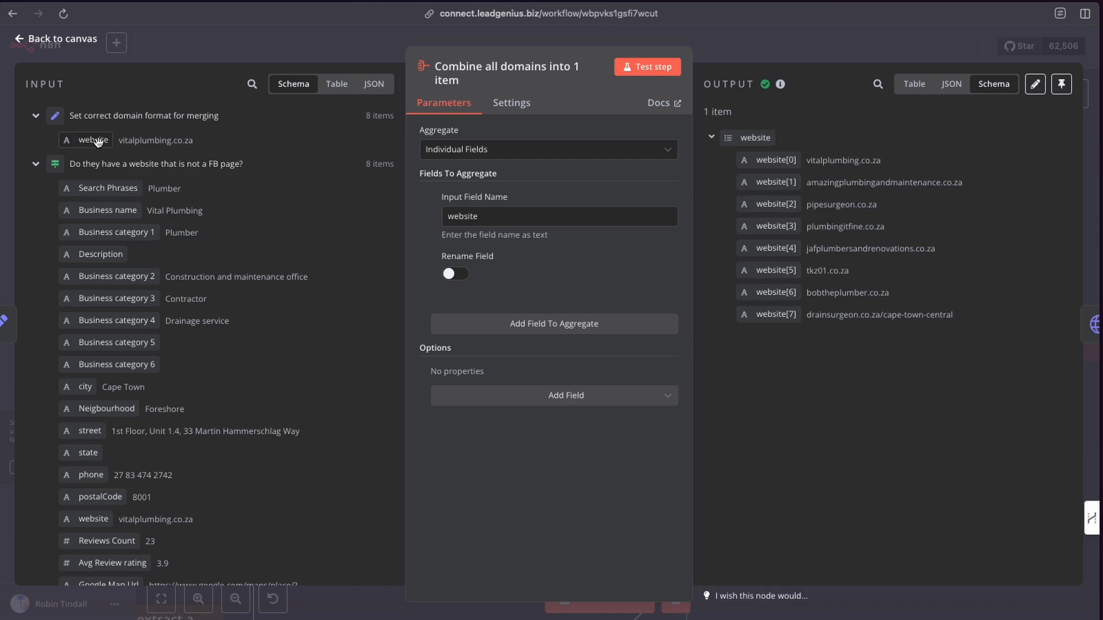
mouse_move(95, 141)
mouse_down()
mouse_move(413, 213)
mouse_move(264, 170)
mouse_move(92, 141)
mouse_up()
click(716, 37)
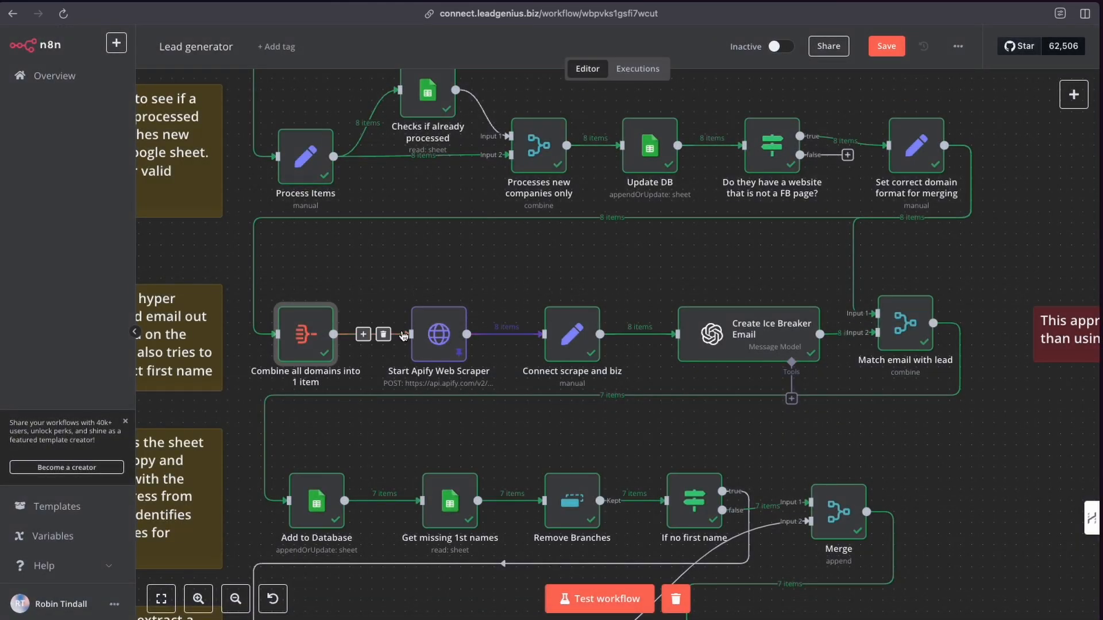
double_click(444, 339)
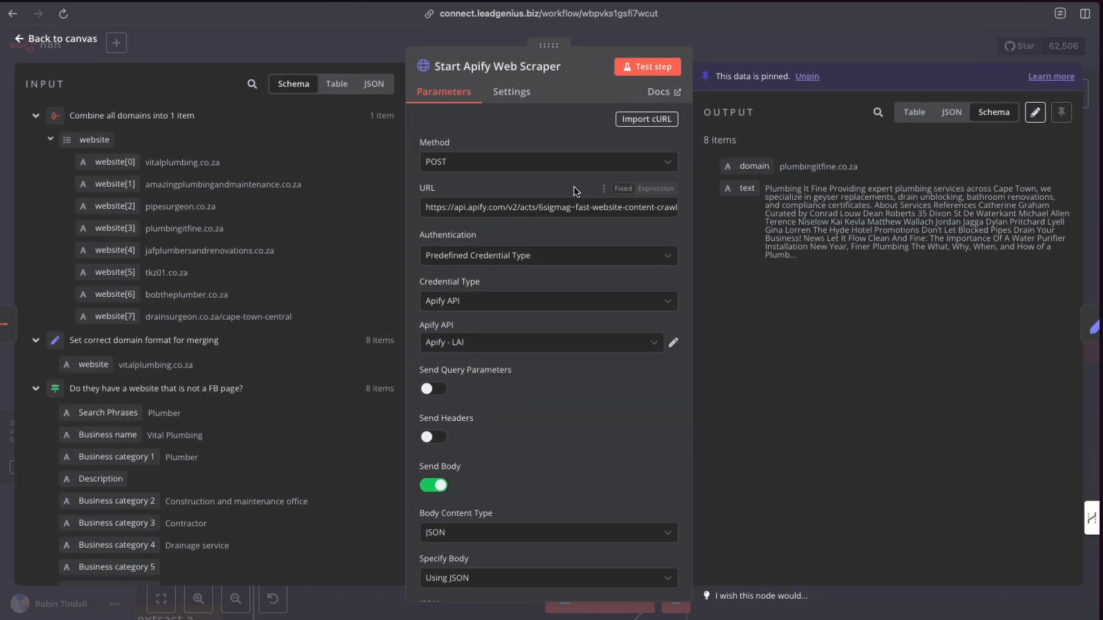
click(733, 47)
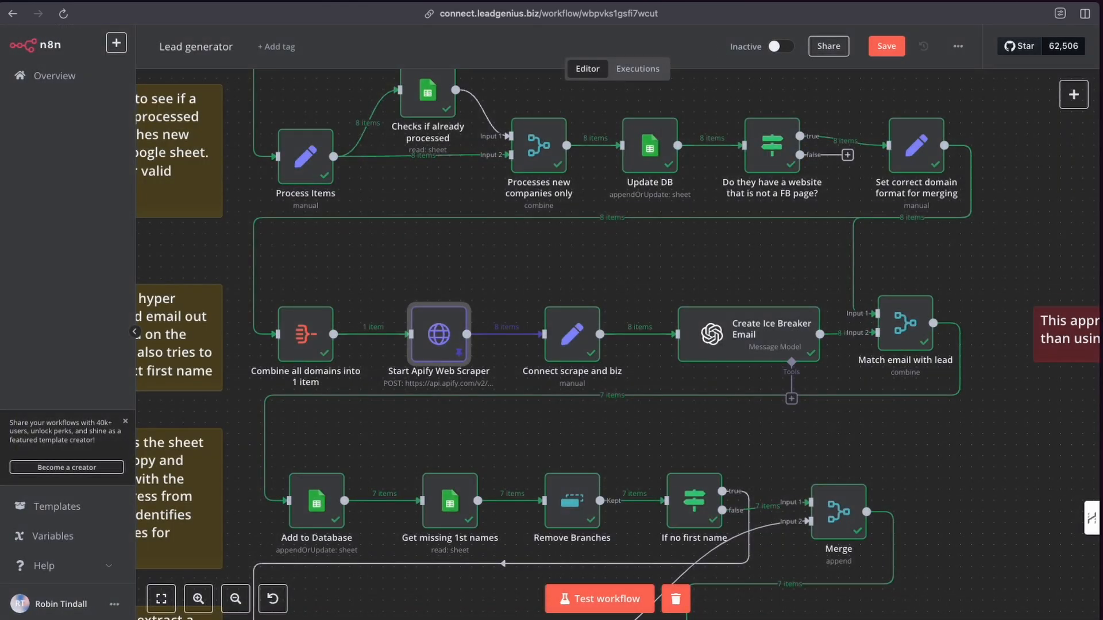
Switch to the Apify console, open the Fast Website Content Crawler actor and view its input as JSON.
key(ctrl+Tab)
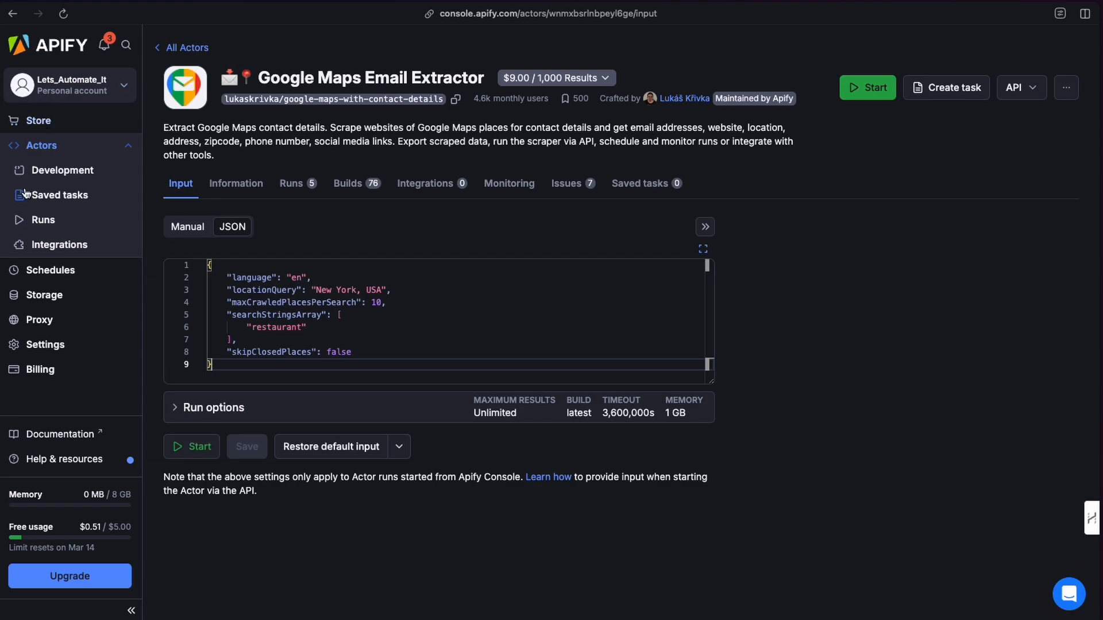
click(42, 147)
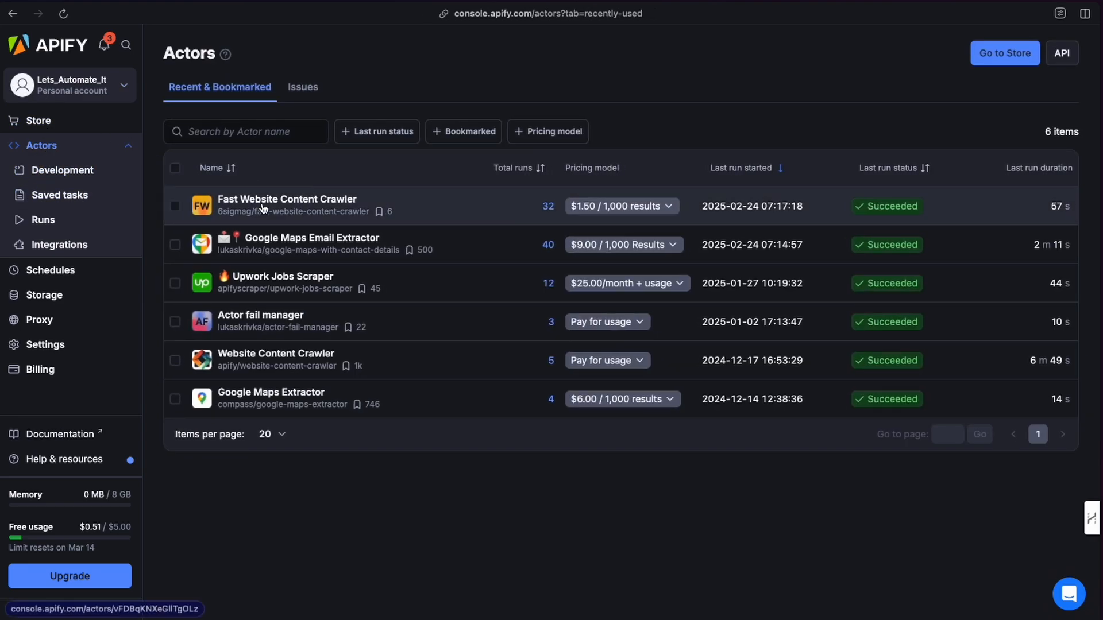
click(448, 220)
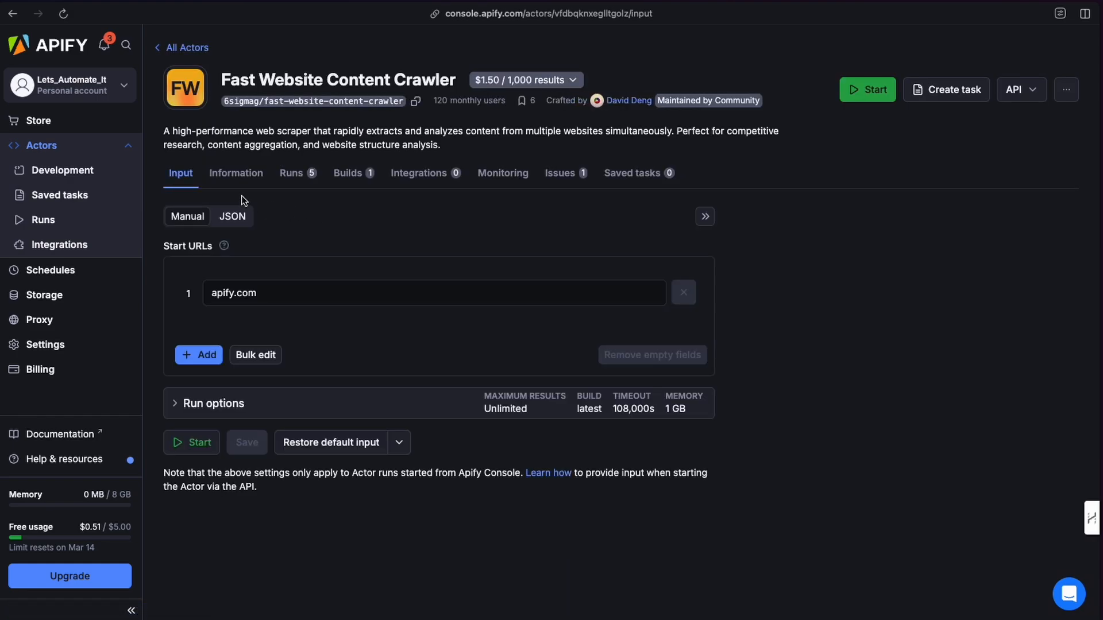
click(232, 217)
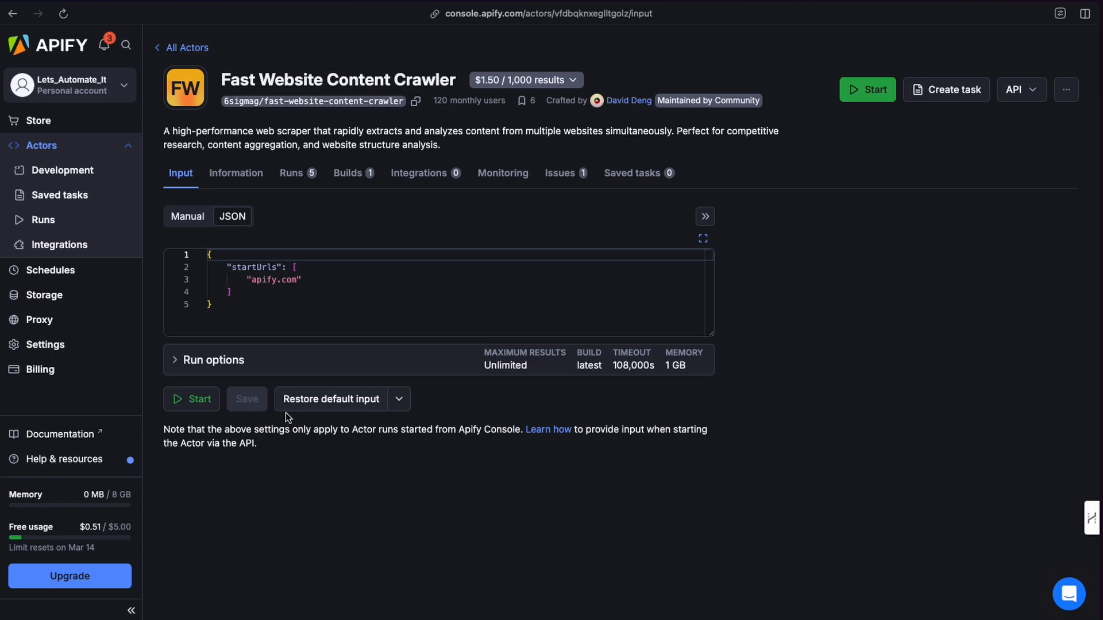
Highlight the startUrls entry and the whole JSON input of the Fast Website Content Crawler.
click(253, 281)
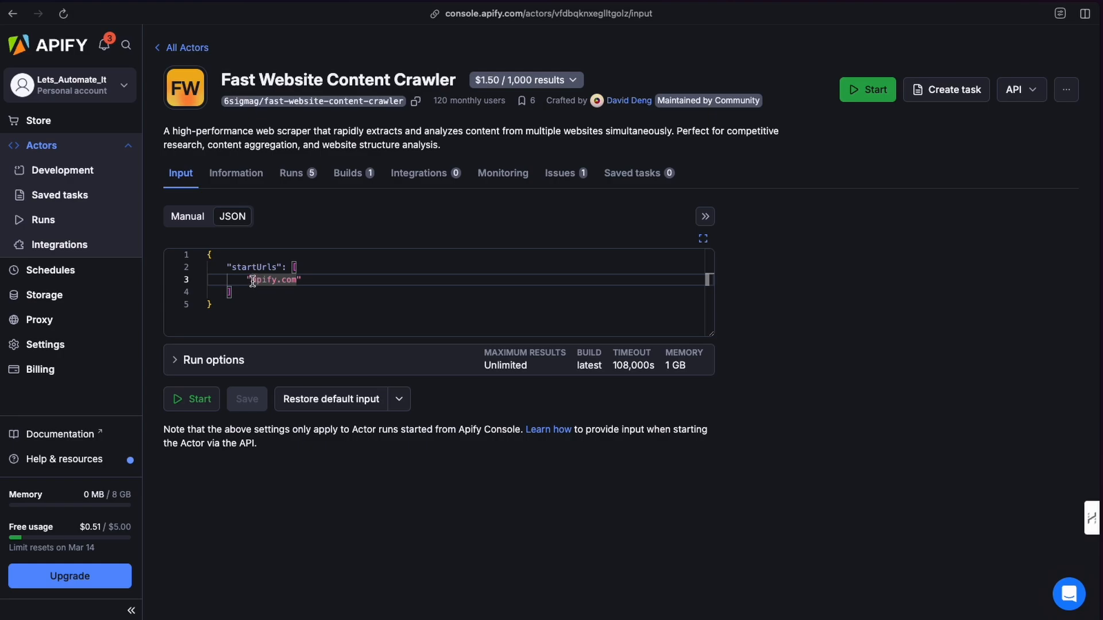
drag(252, 281, 296, 283)
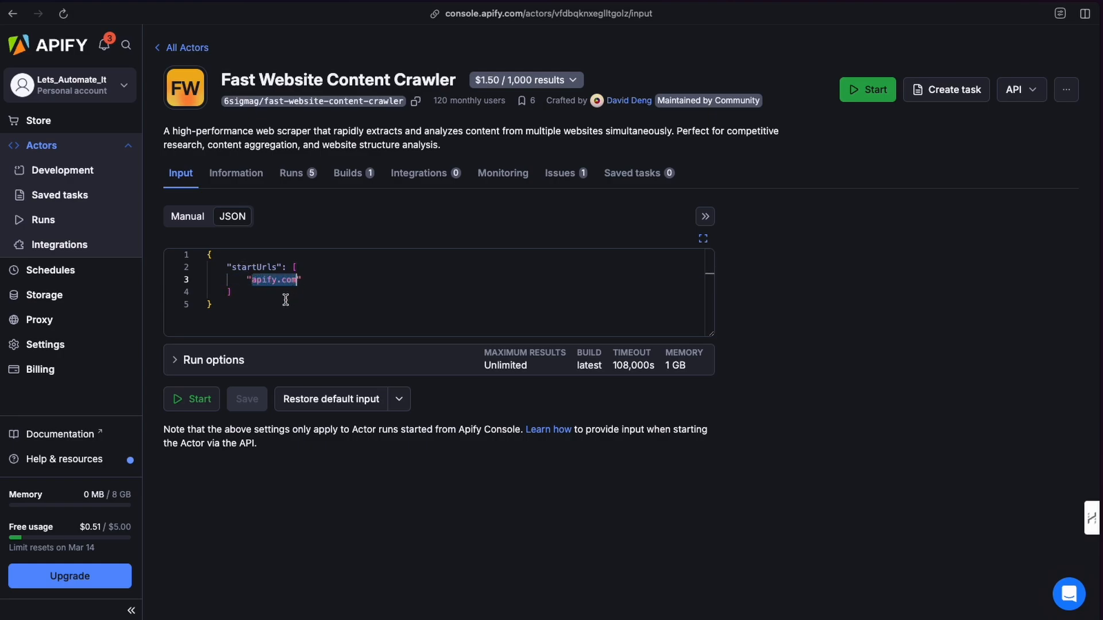
drag(242, 306, 195, 252)
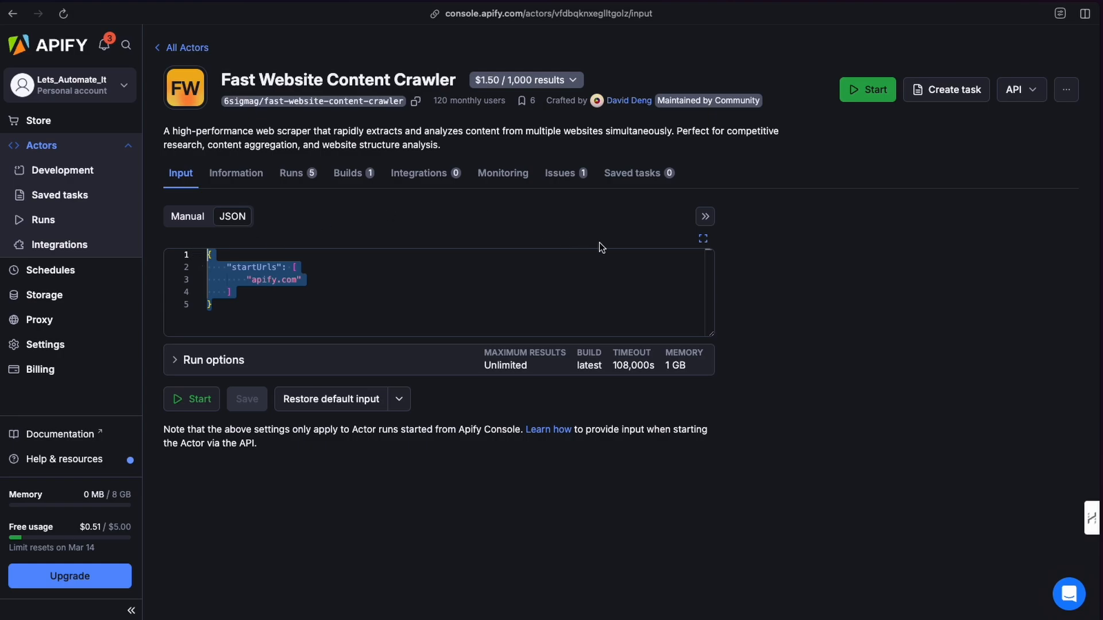
click(871, 244)
Open the actor's API endpoints and highlight the run-sync-get-dataset-items endpoint URL.
click(1020, 90)
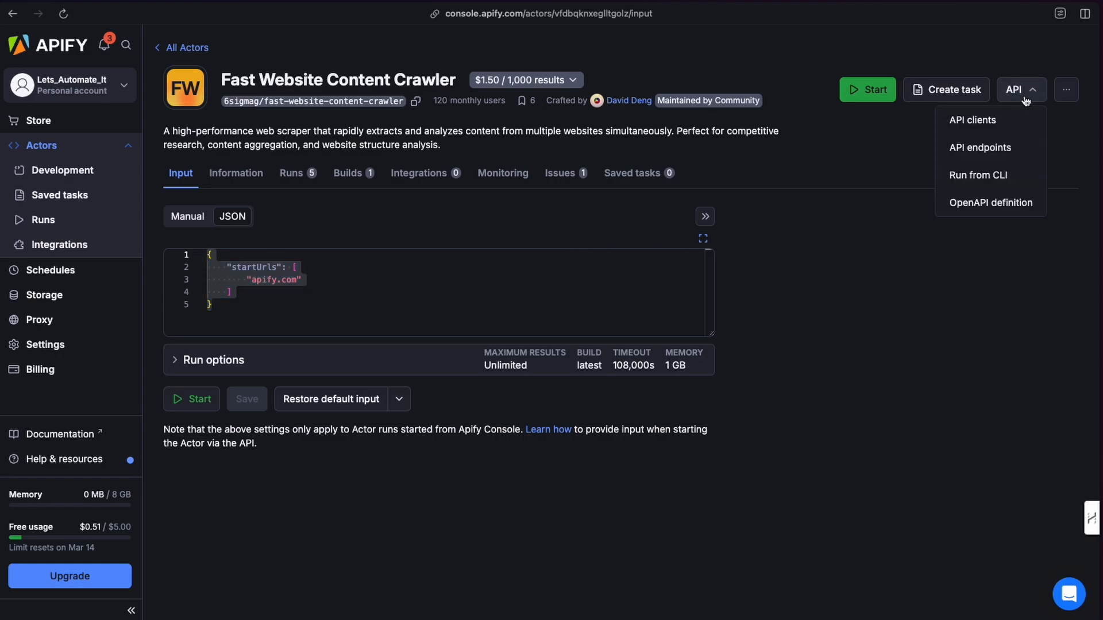
click(989, 149)
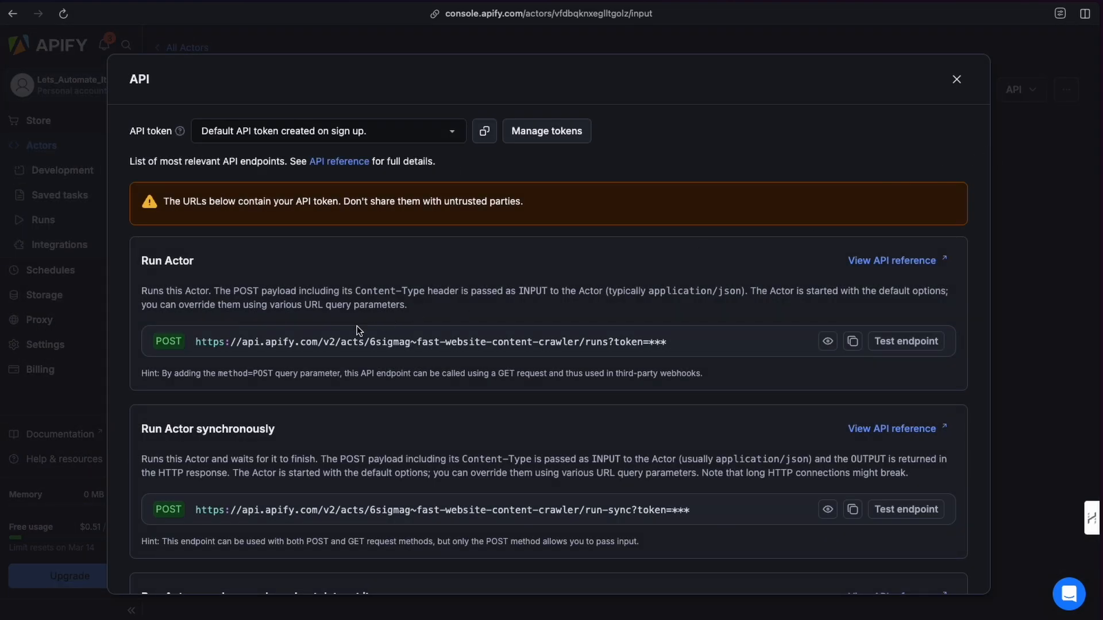
scroll(167, 360, down, 7)
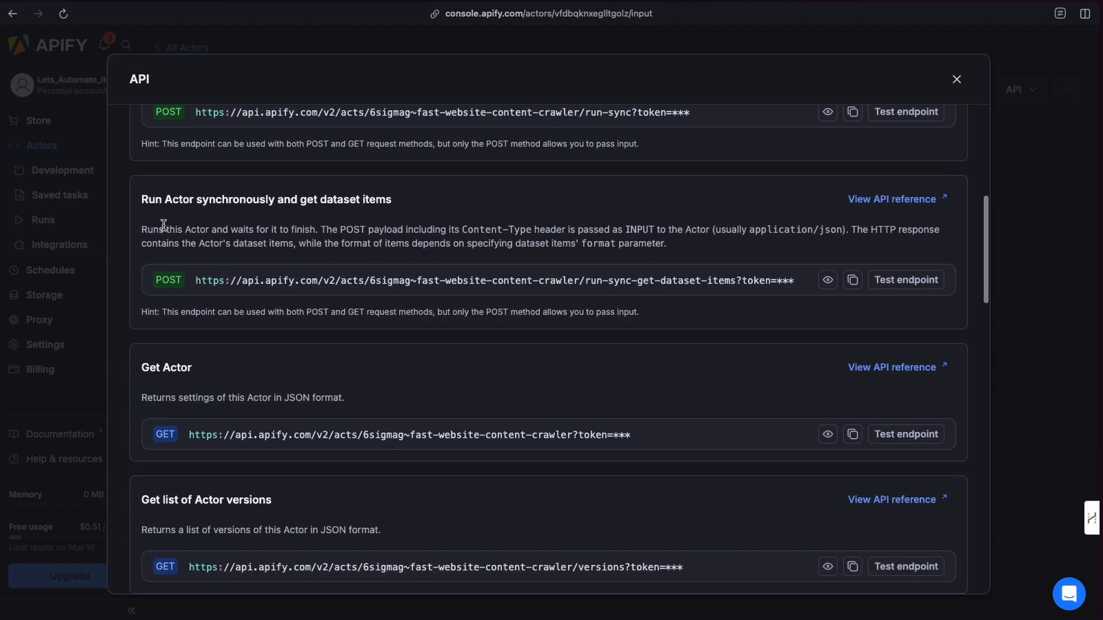
drag(196, 280, 738, 286)
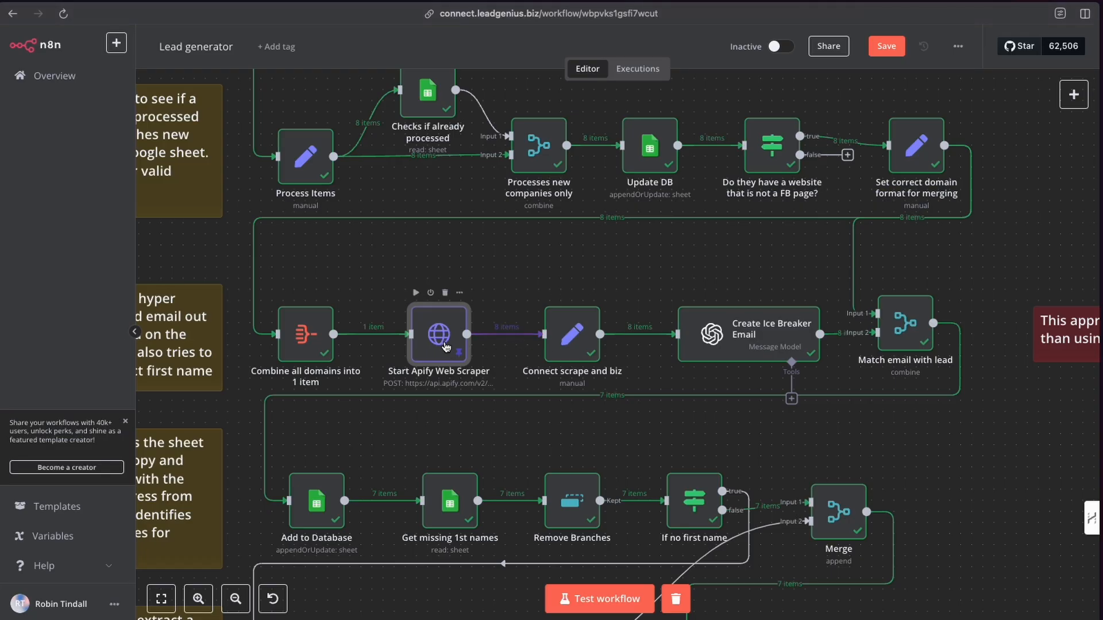
Open the Start Apify Web Scraper node in n8n and expand its JSON body expression editor.
double_click(438, 348)
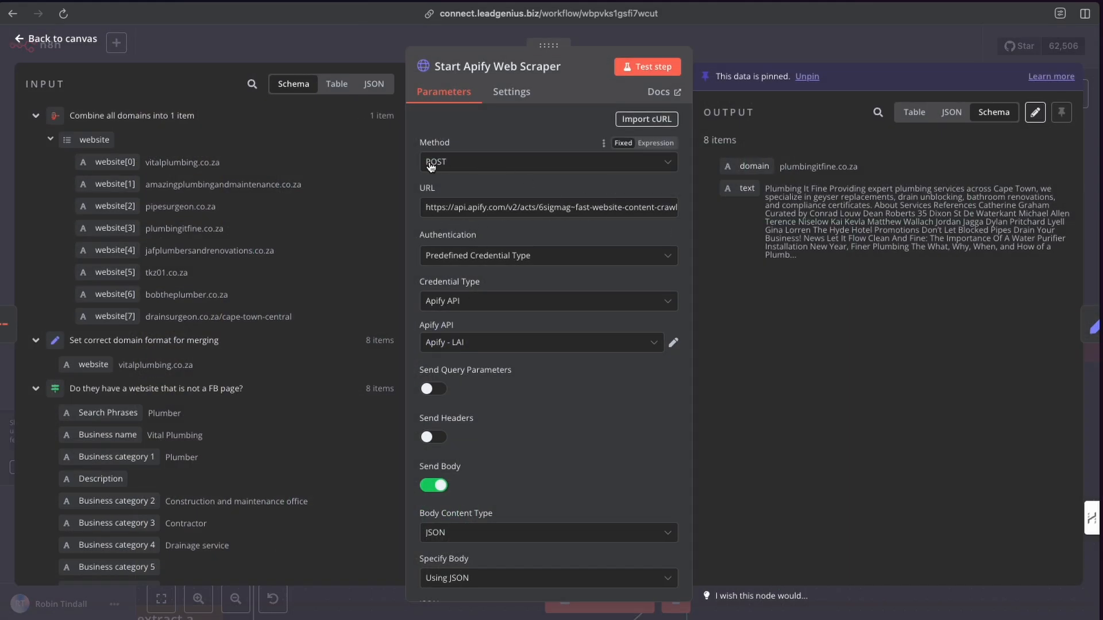
scroll(447, 165, down, 5)
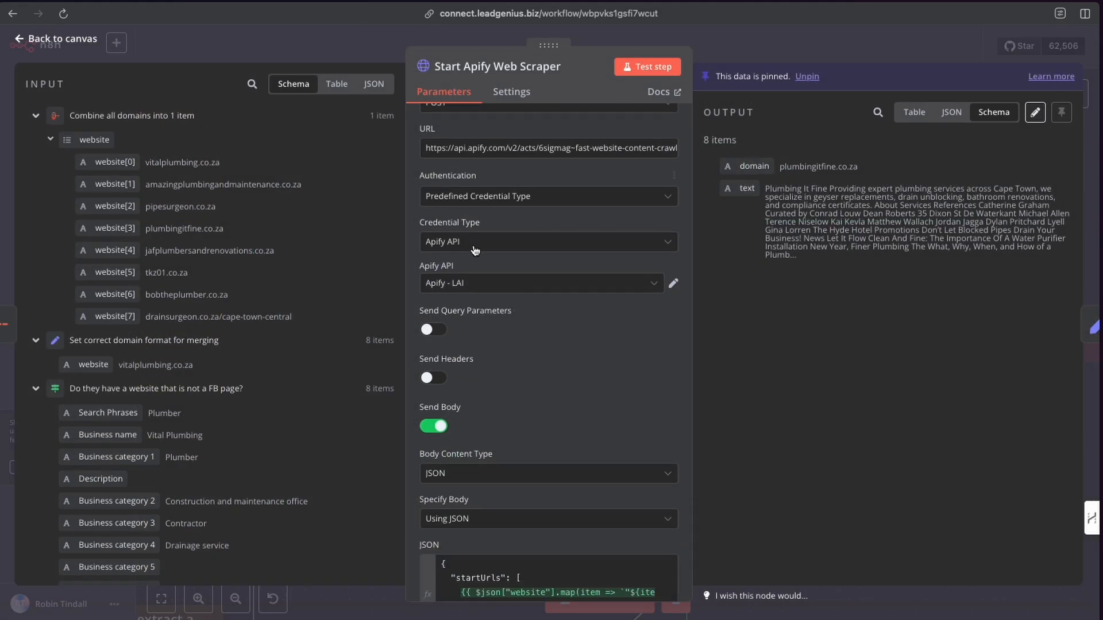
scroll(451, 164, up, 1)
scroll(470, 190, down, 1)
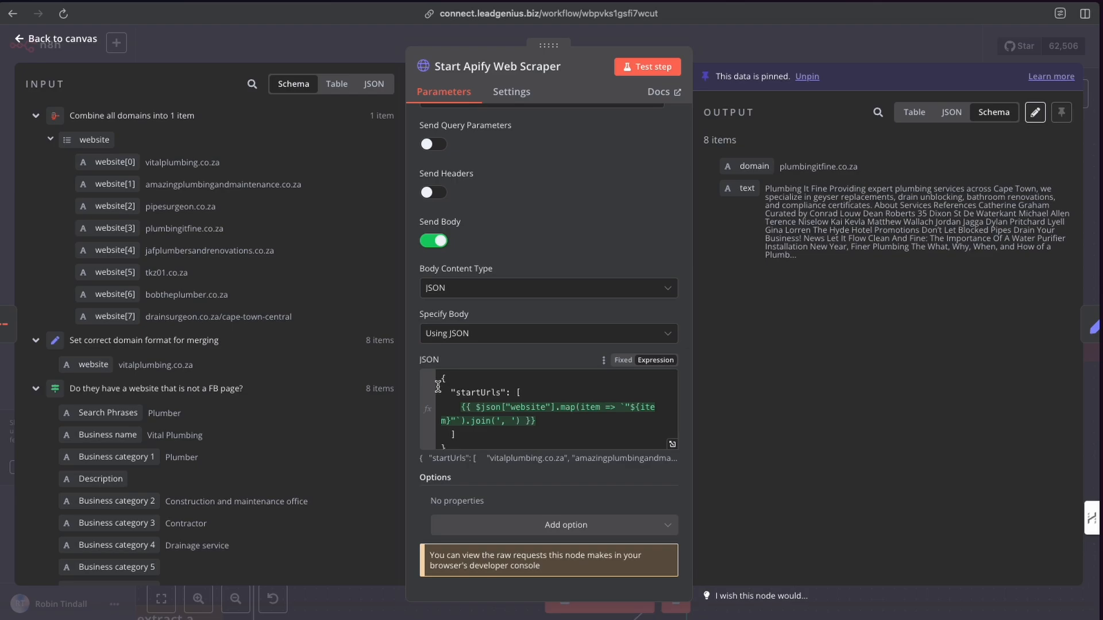
click(673, 445)
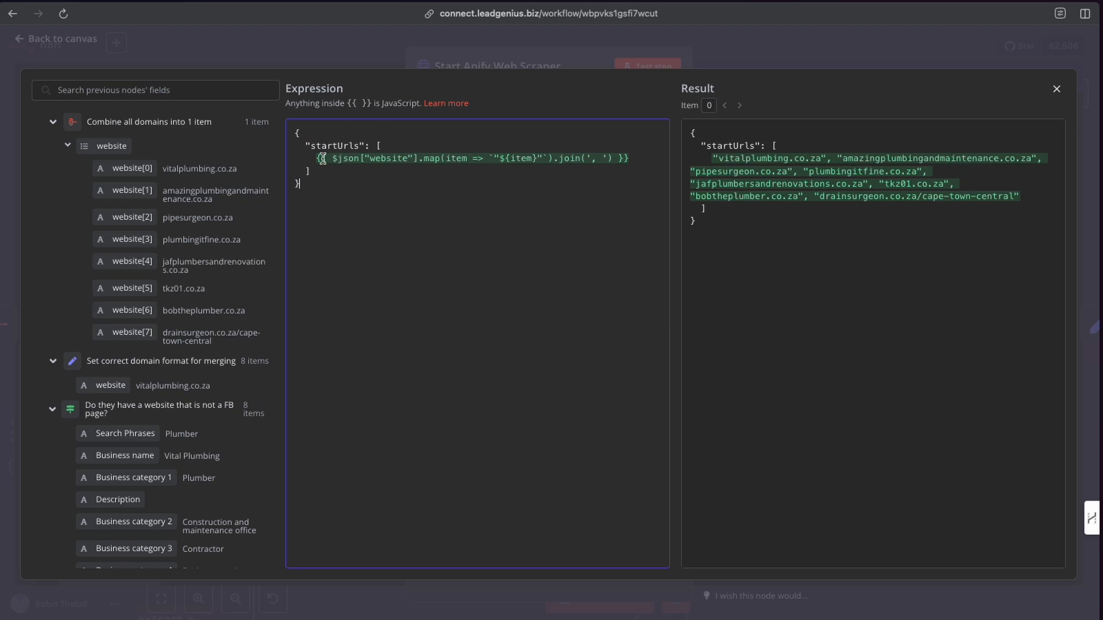
Highlight the startUrls map expression and its resulting list of domains, then close and reopen the Start Apify Web Scraper node.
drag(316, 158, 636, 162)
click(624, 174)
drag(691, 132, 1023, 197)
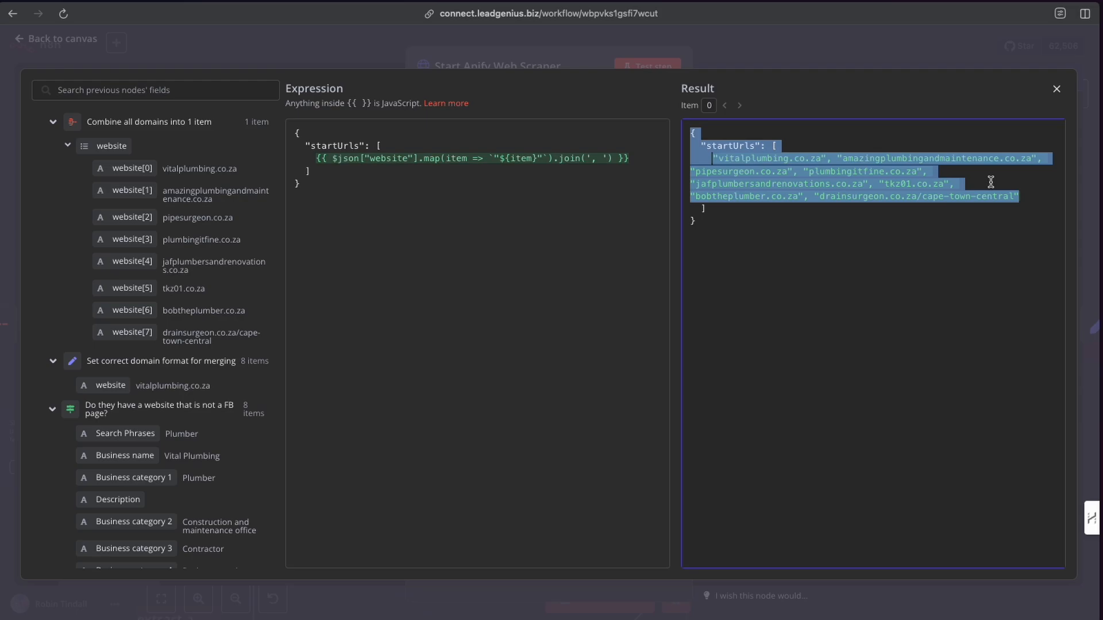
click(753, 54)
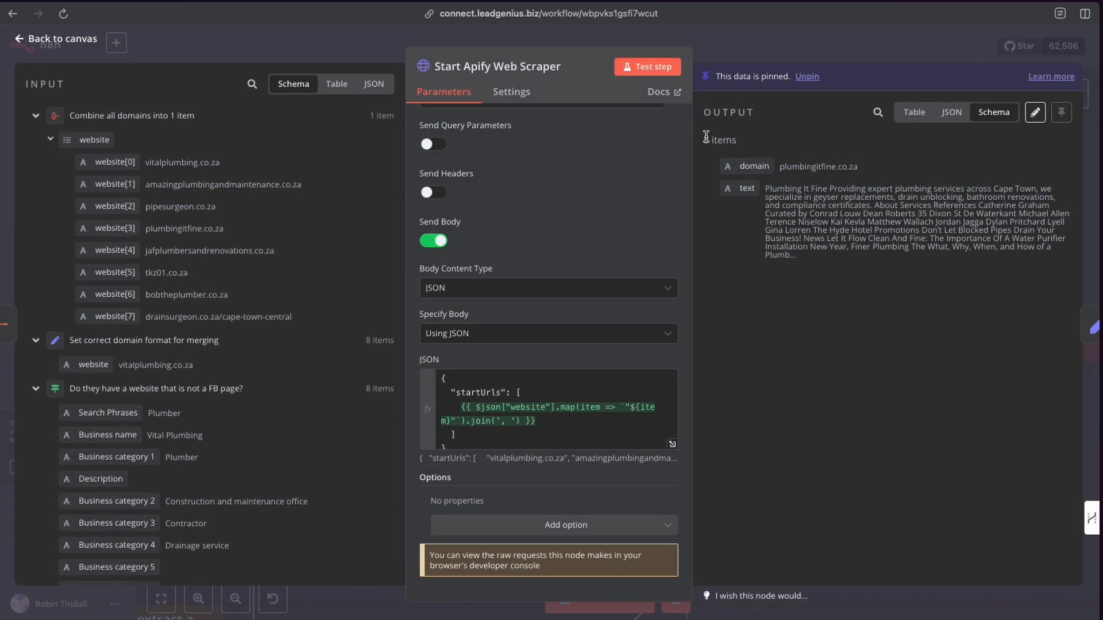
click(713, 55)
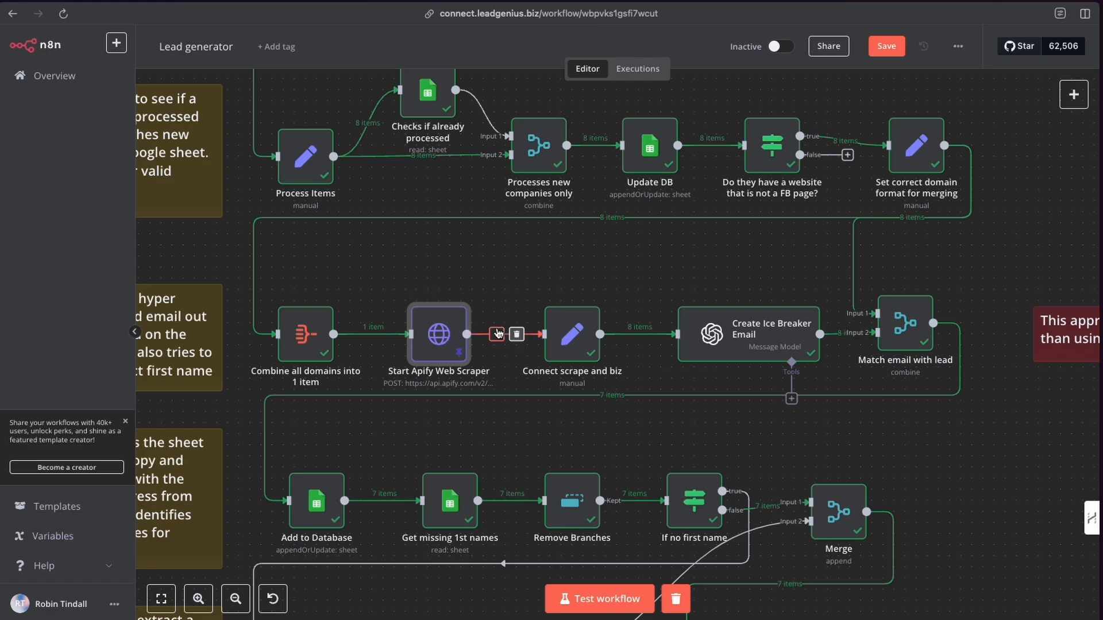
double_click(441, 335)
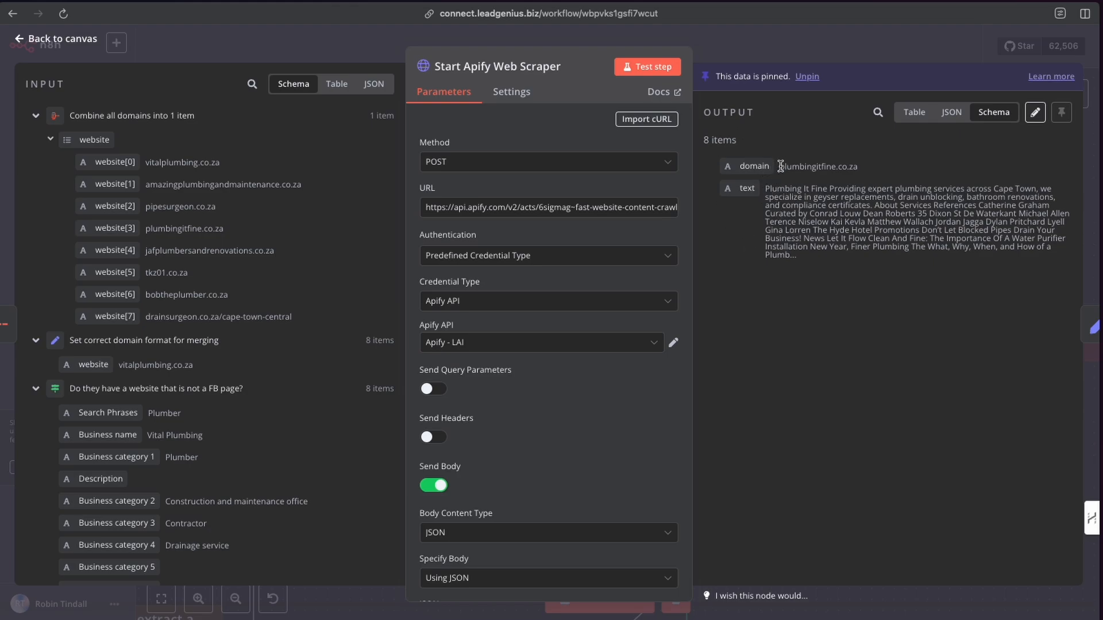
Highlight the scraped domain in the Start Apify Web Scraper output, then scroll through the scraped text in table view.
drag(780, 166, 859, 174)
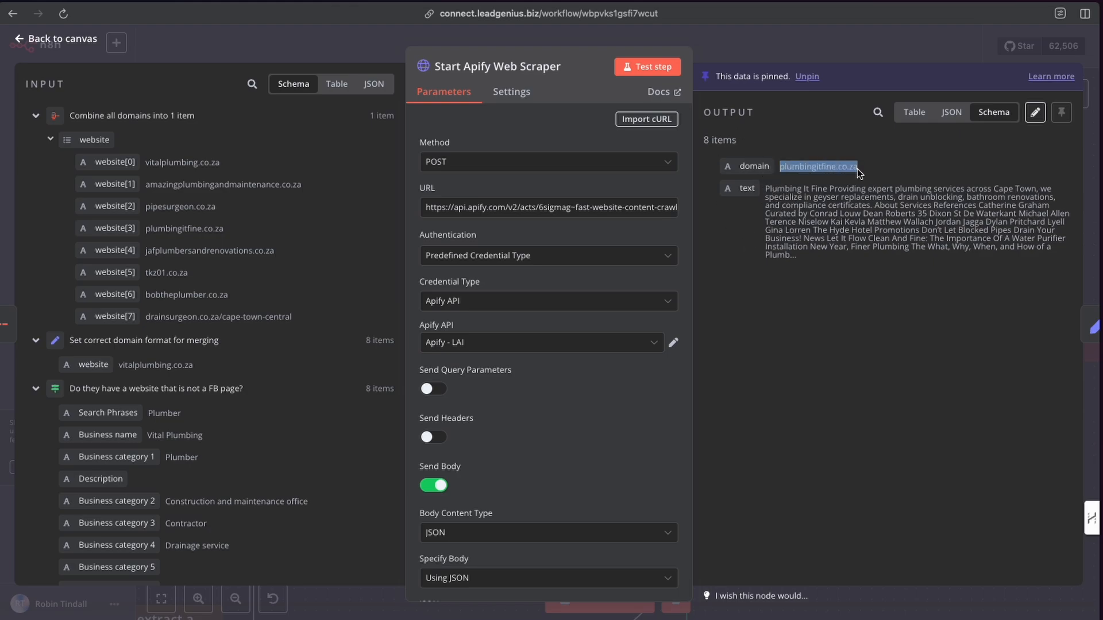
click(914, 113)
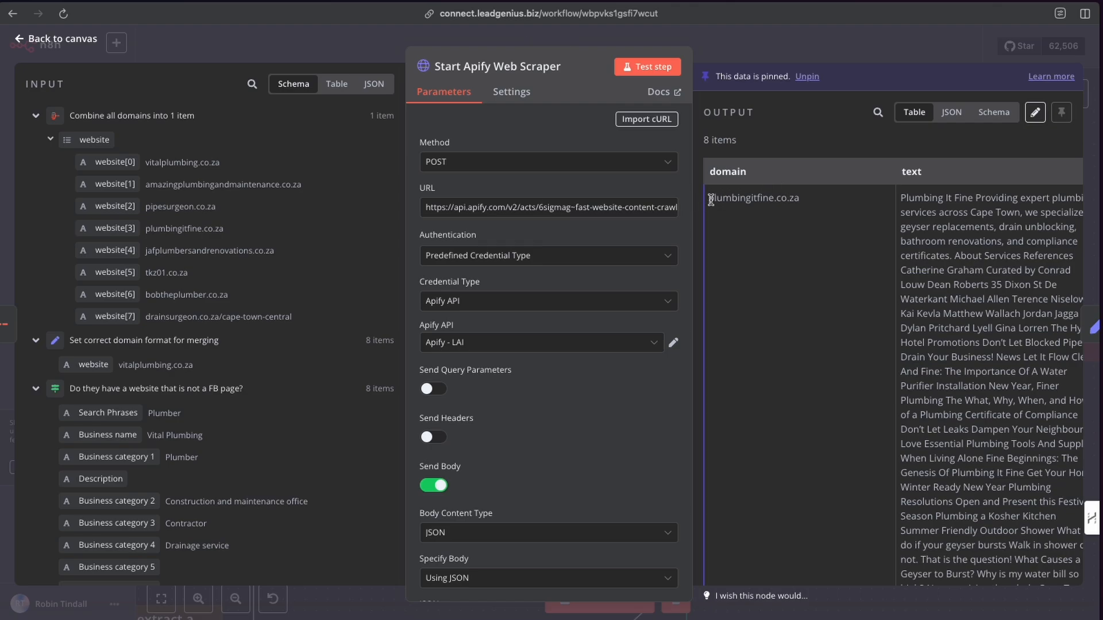
scroll(836, 364, down, 10)
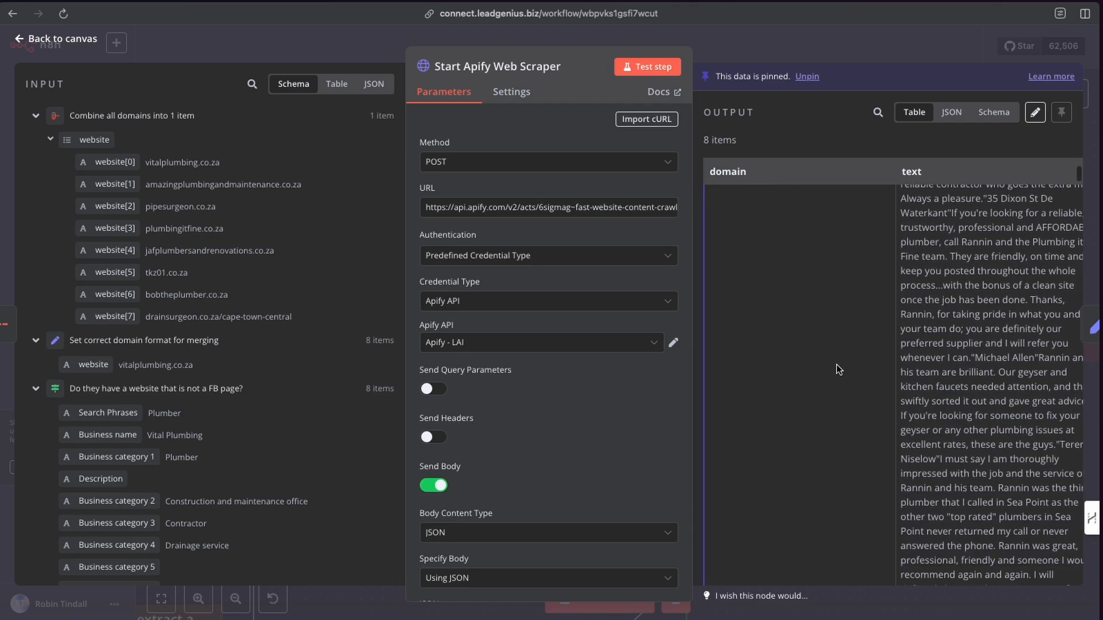
scroll(836, 364, down, 10)
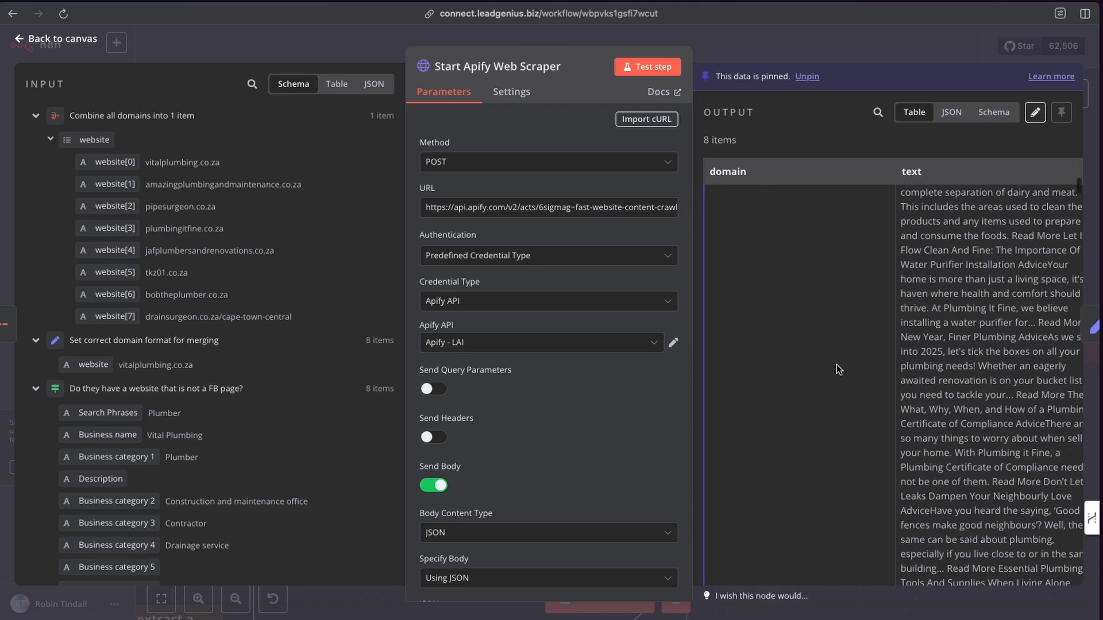
scroll(837, 364, down, 10)
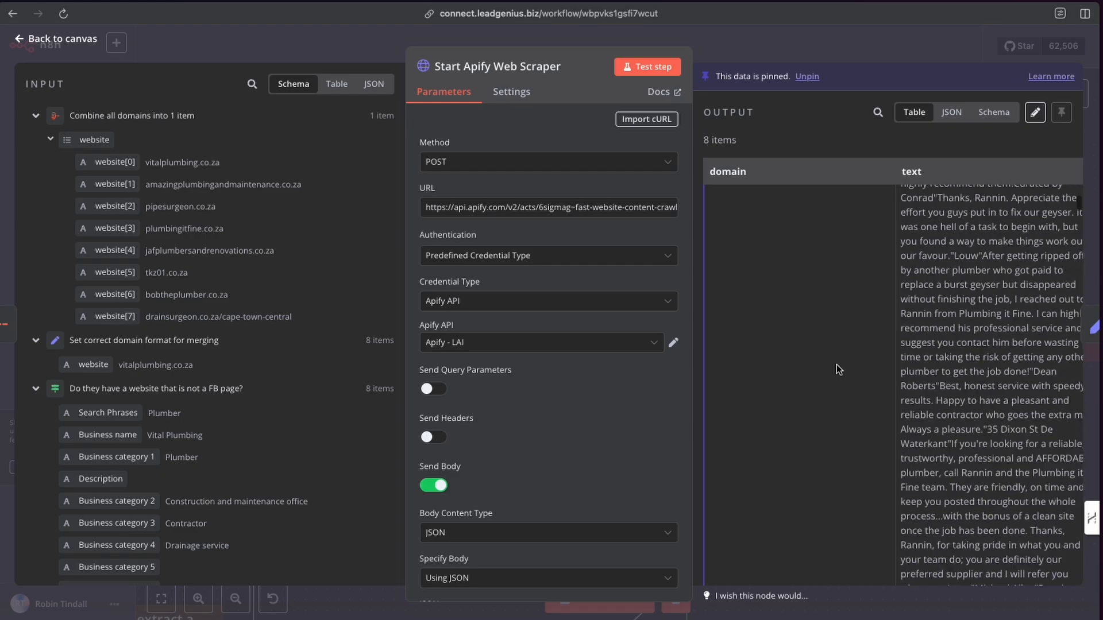
scroll(837, 364, down, 10)
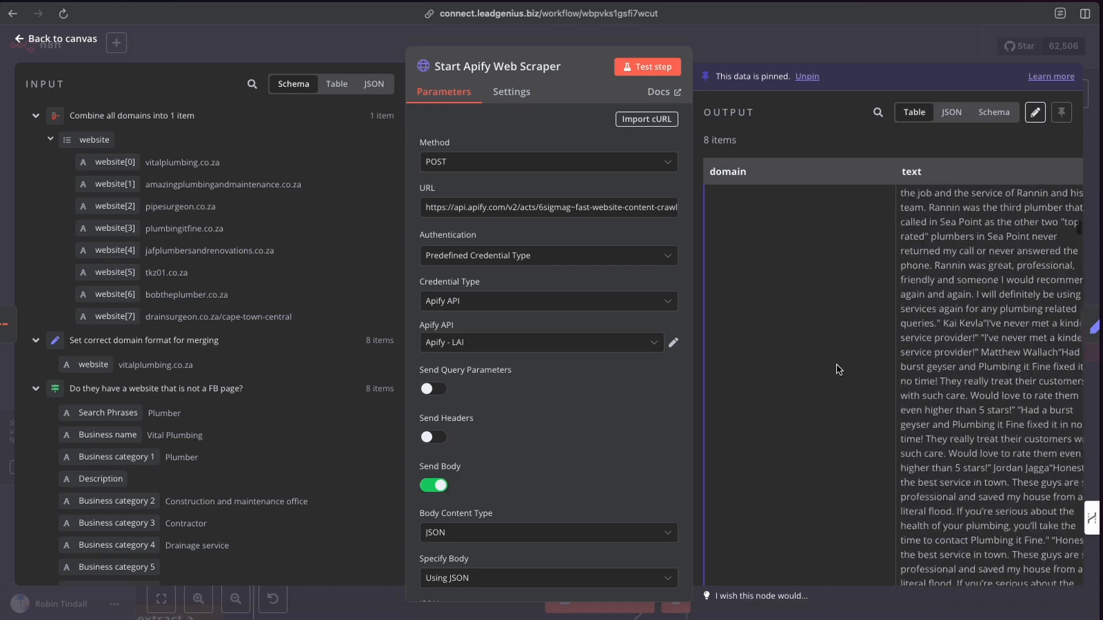
scroll(836, 364, down, 10)
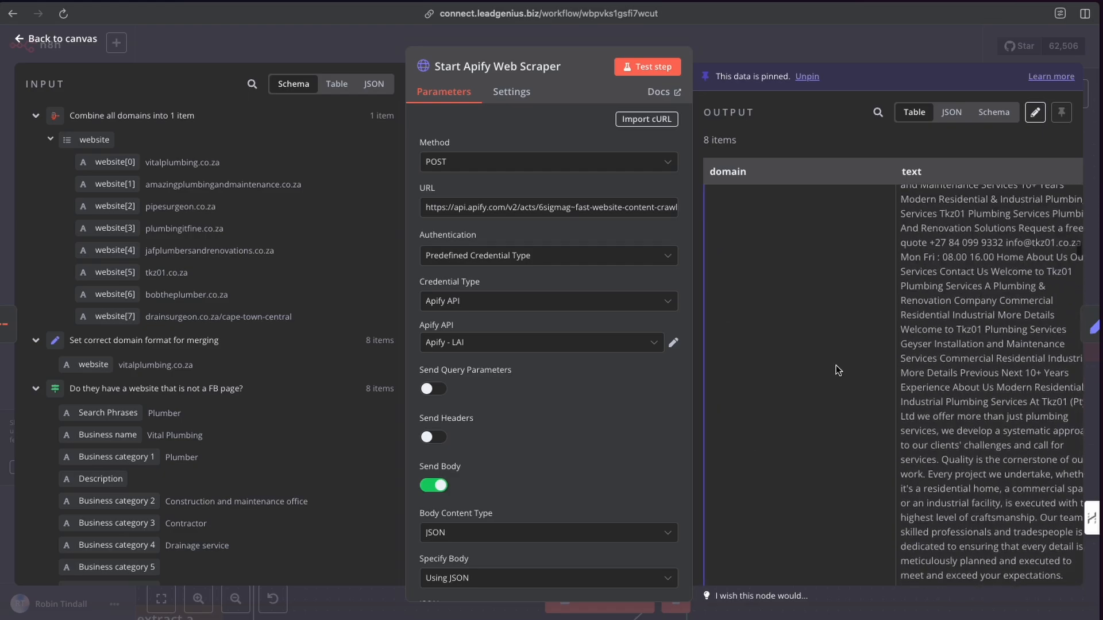
scroll(836, 365, up, 5)
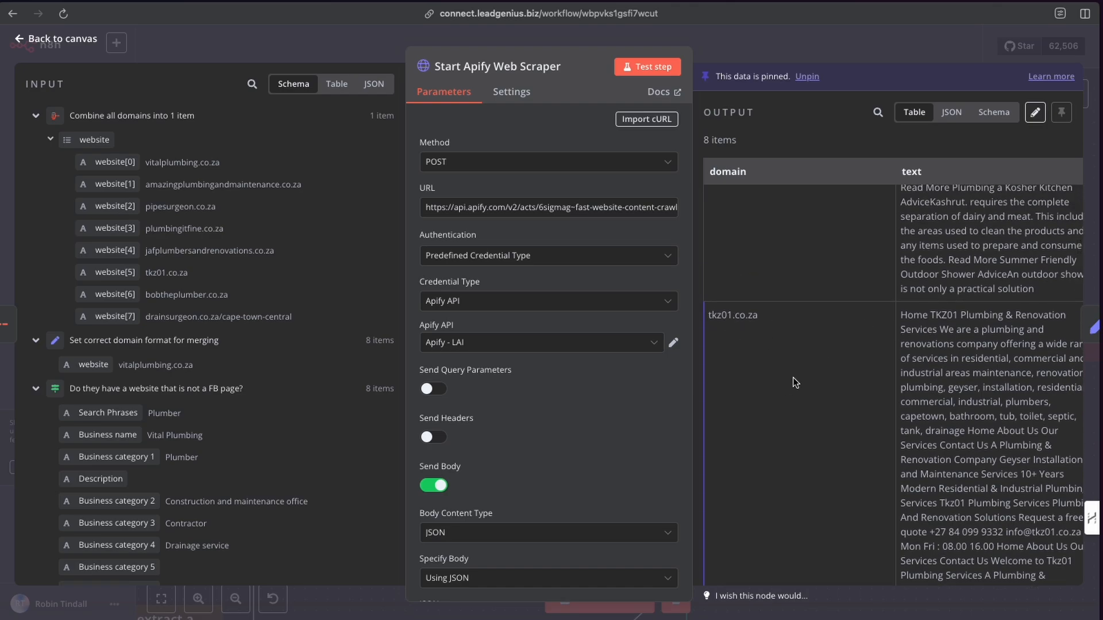
click(750, 37)
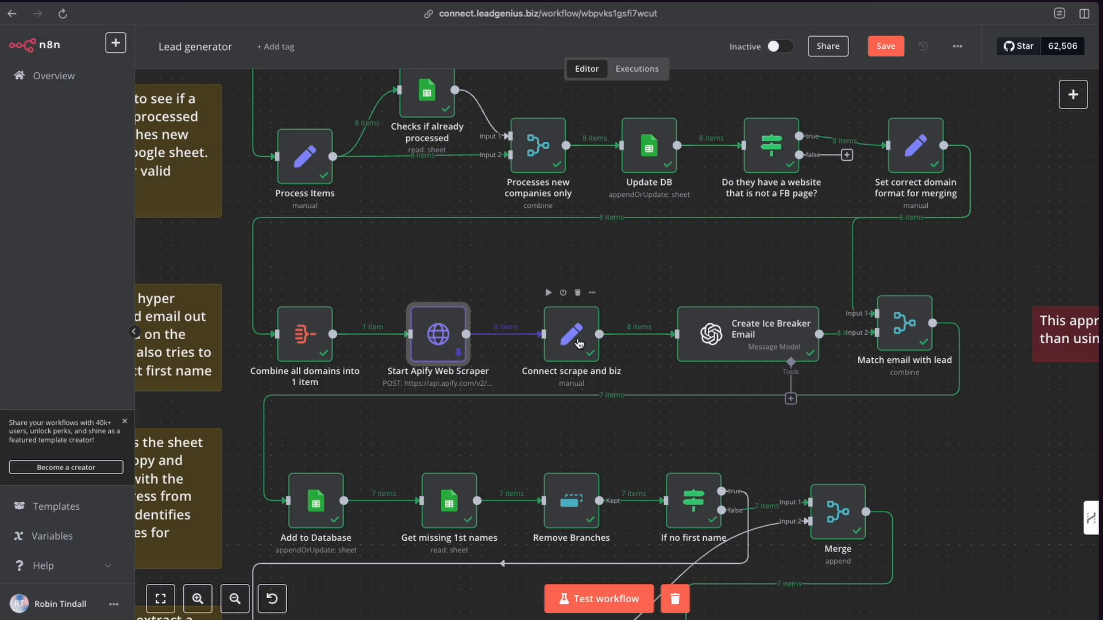
Reopen the Start Apify Web Scraper node from the canvas and highlight the first output domain before closing it.
scroll(579, 343, left, 5)
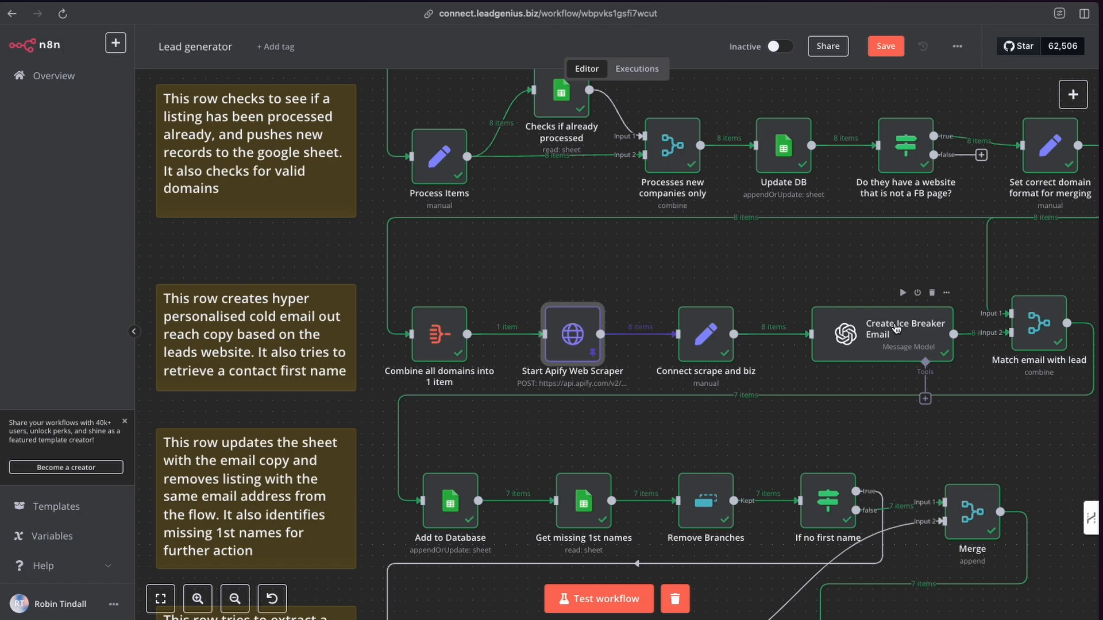
scroll(896, 328, right, 1)
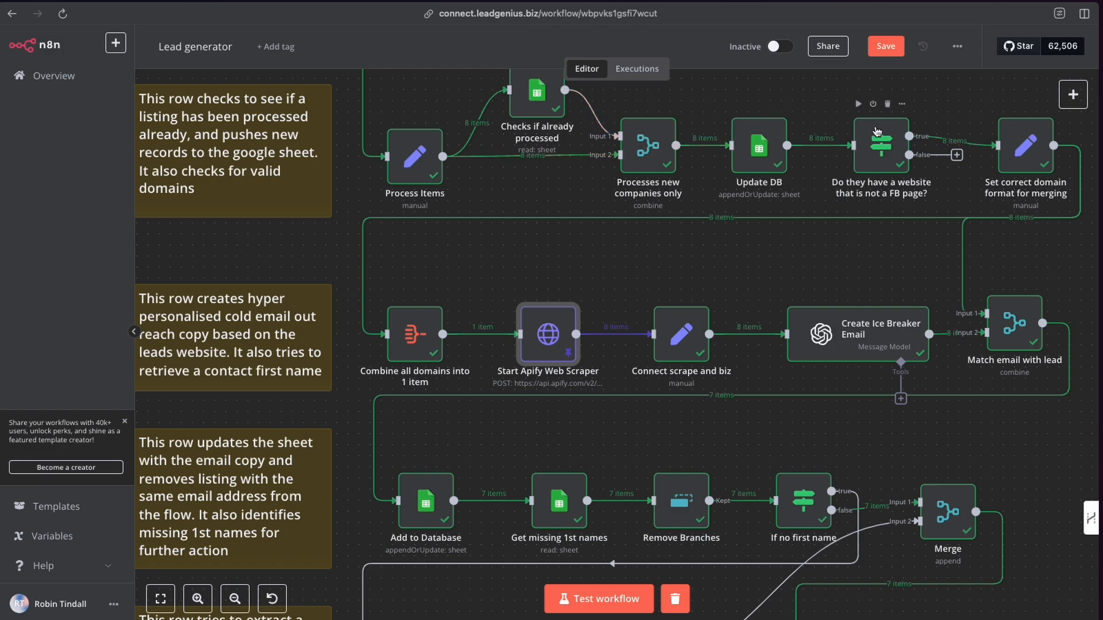
scroll(563, 330, down, 1)
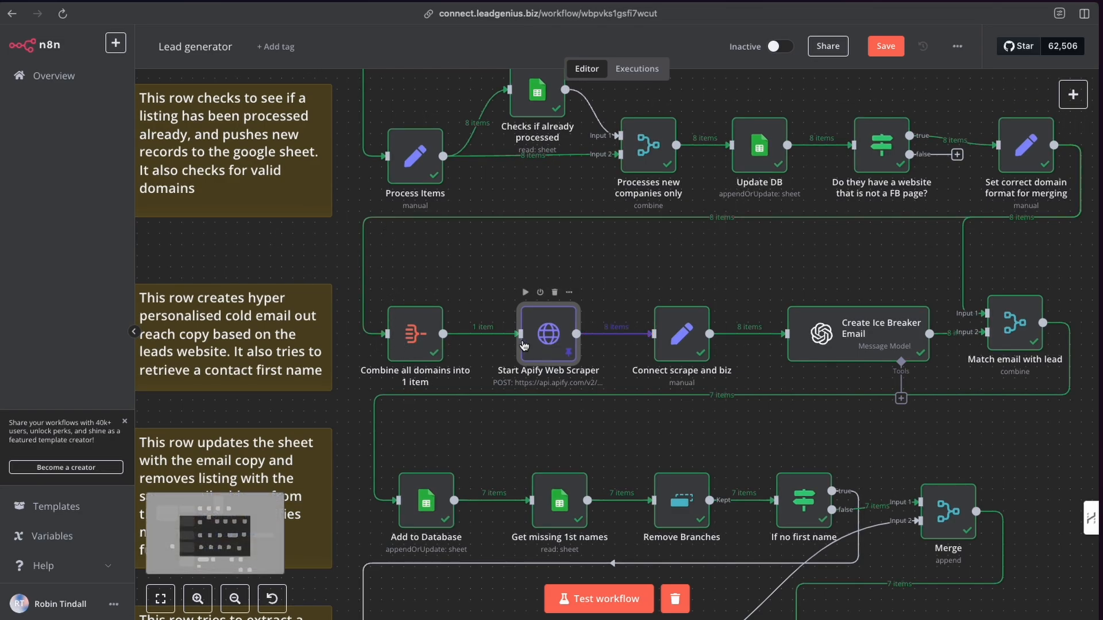
scroll(545, 345, right, 2)
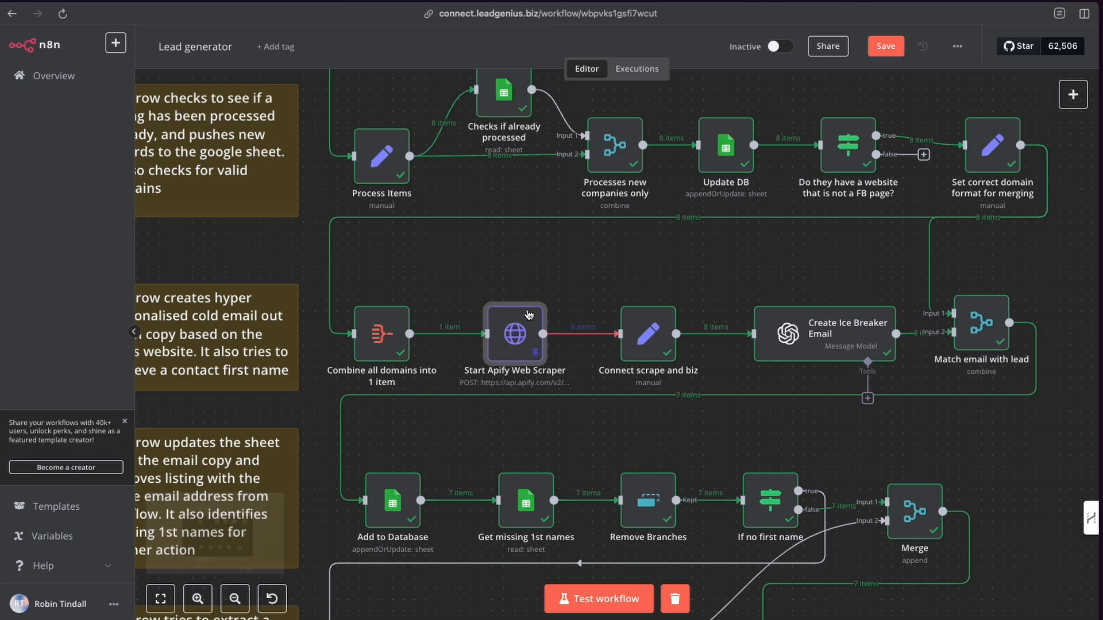
double_click(516, 336)
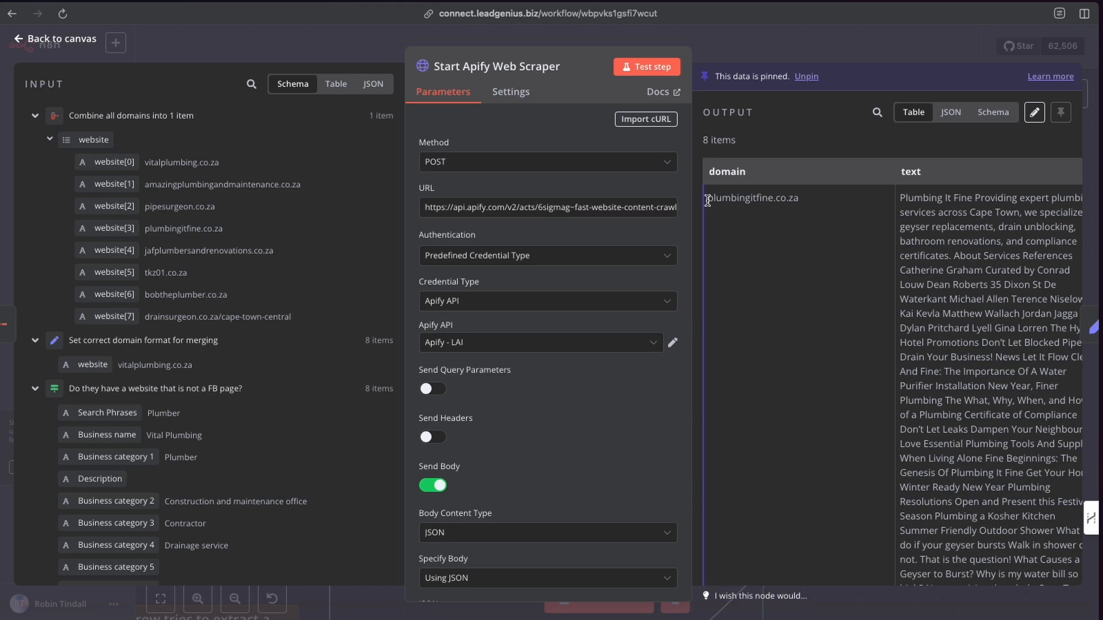
drag(707, 199, 798, 199)
click(934, 216)
click(770, 55)
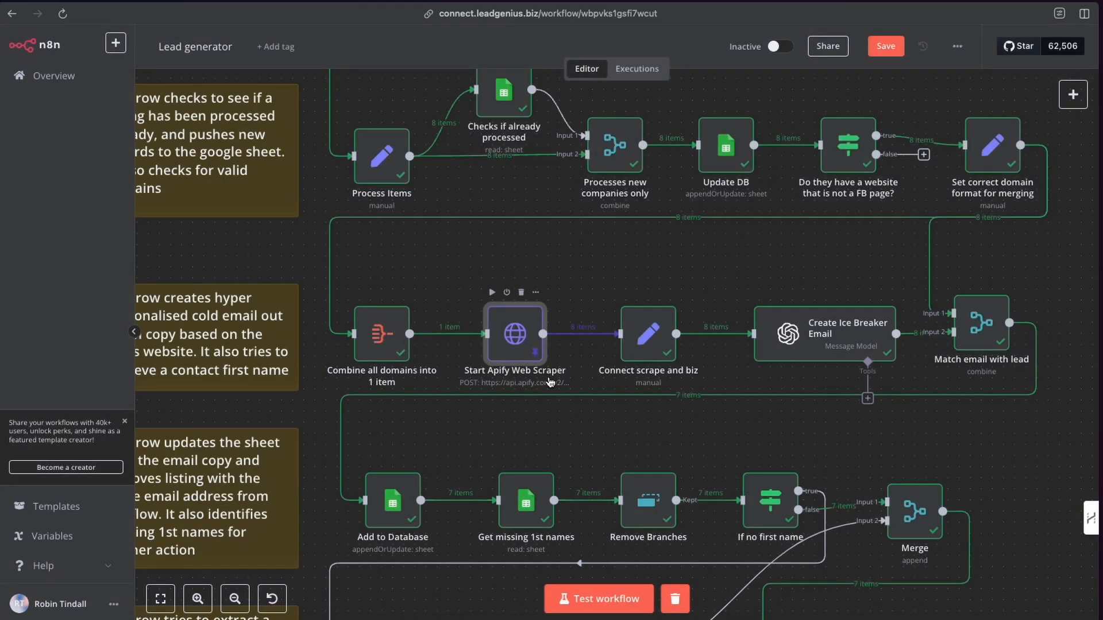
Open the Connect scrape and biz node and inspect its website and text field mappings.
click(985, 326)
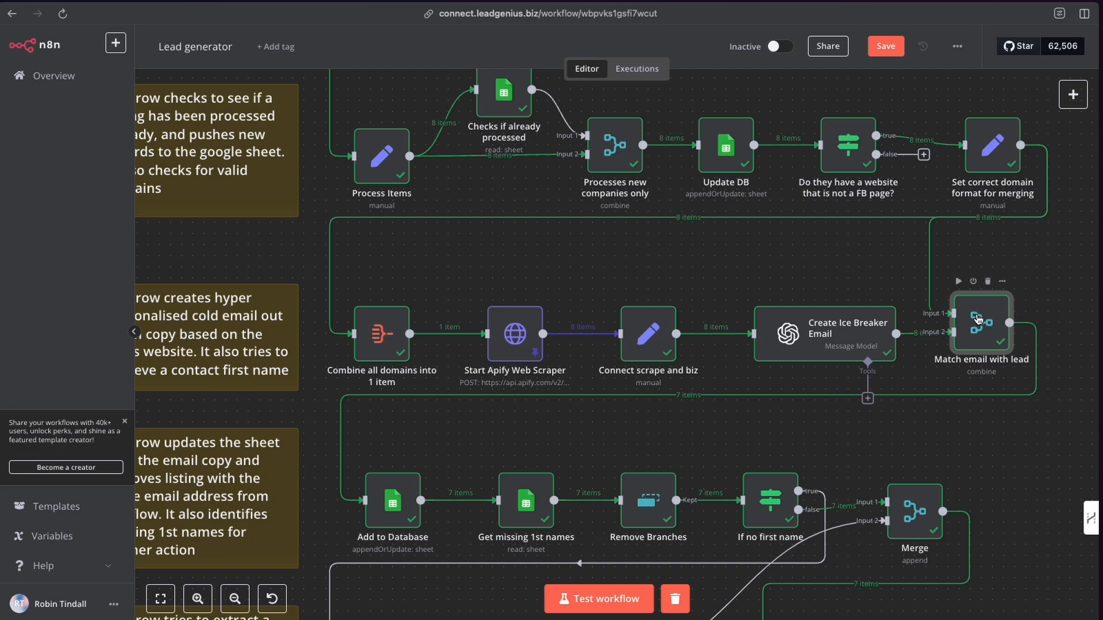
mouse_move(452, 339)
mouse_move(526, 349)
mouse_move(649, 341)
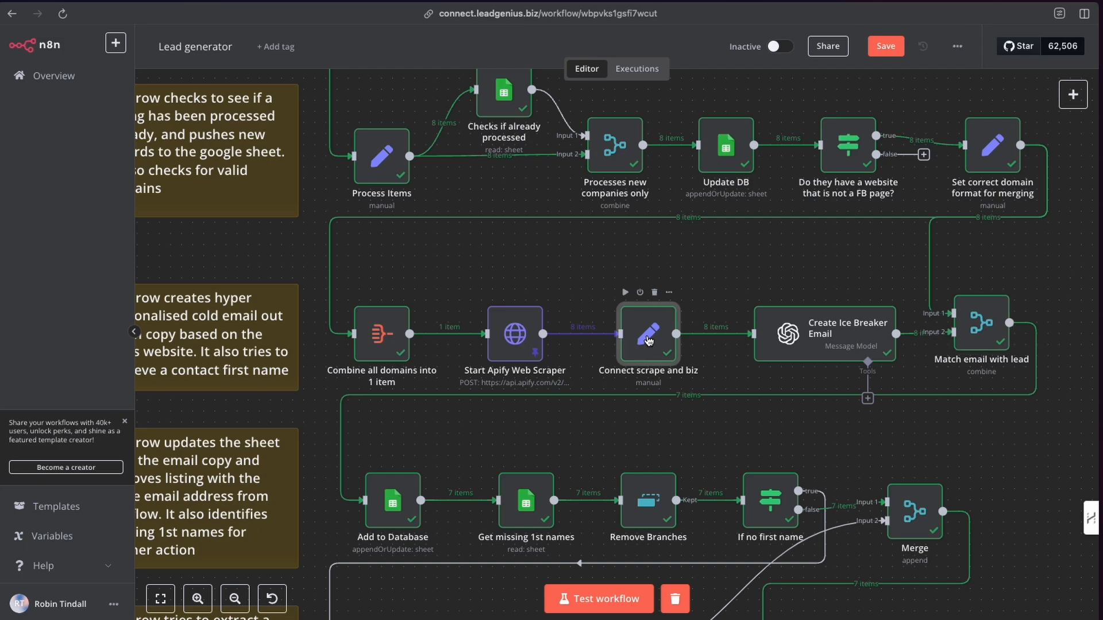
double_click(647, 341)
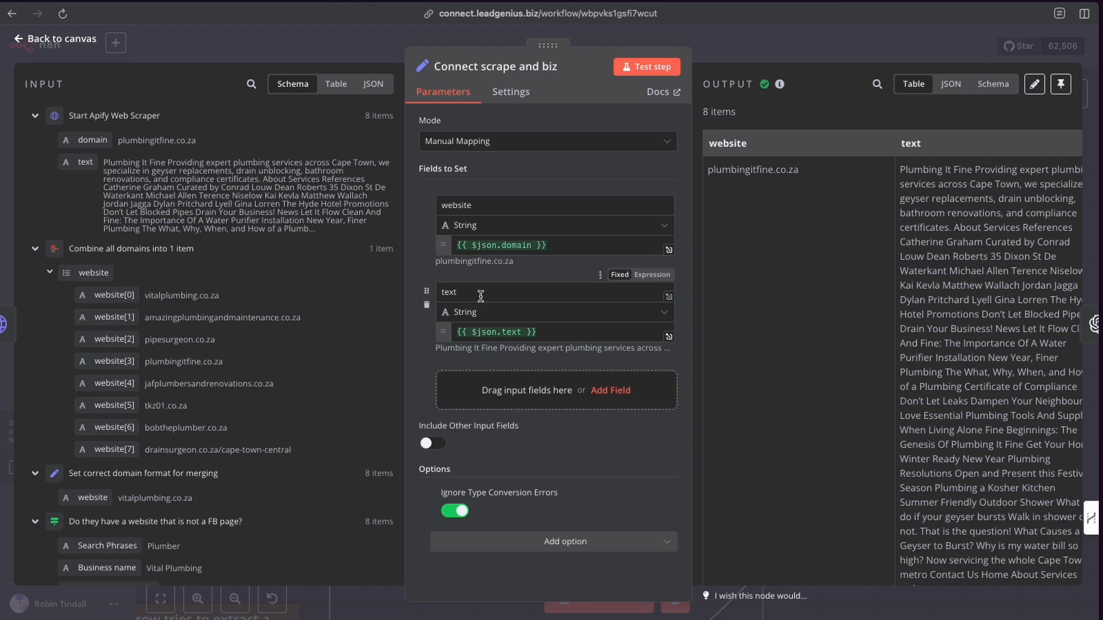
scroll(846, 270, right, 1)
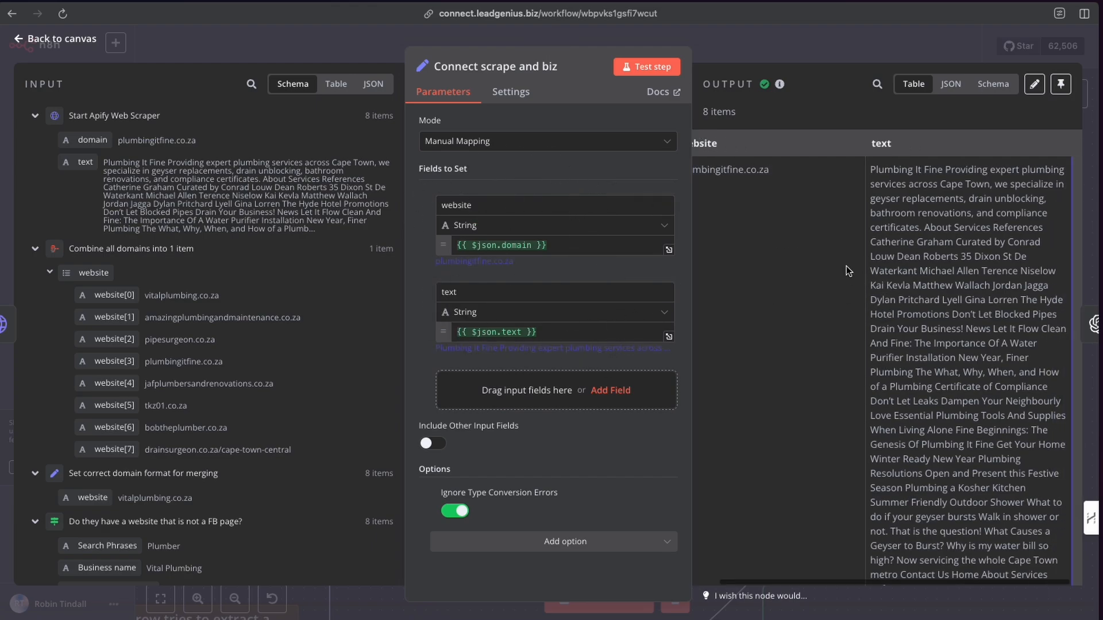
click(776, 40)
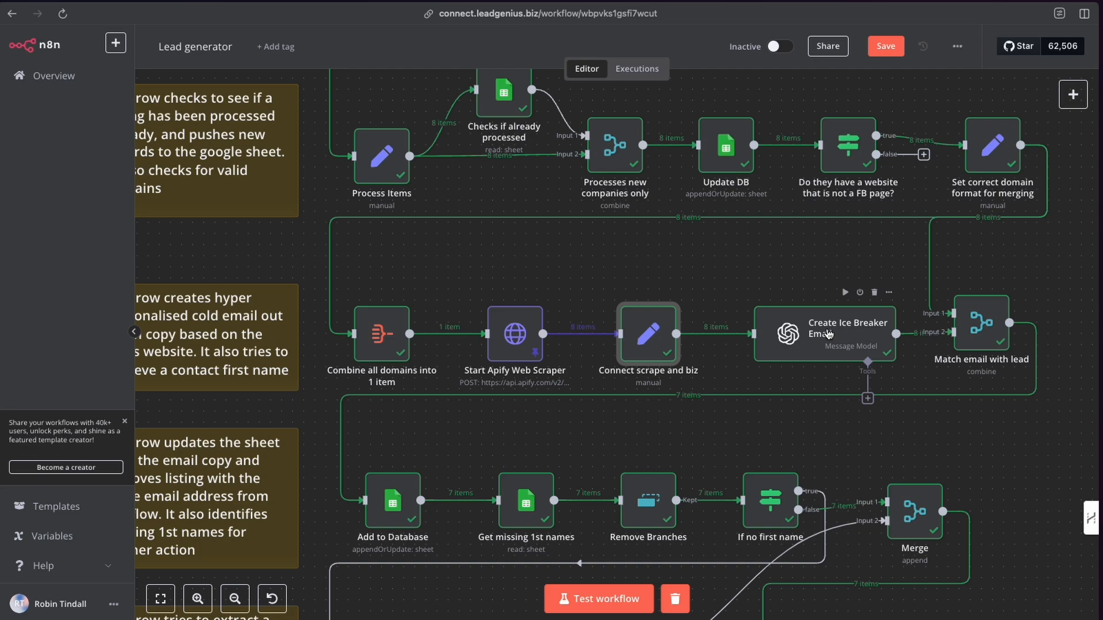
Open the Create Ice Breaker Email node and expand its prompt text in the expression editor.
scroll(833, 339, left, 1)
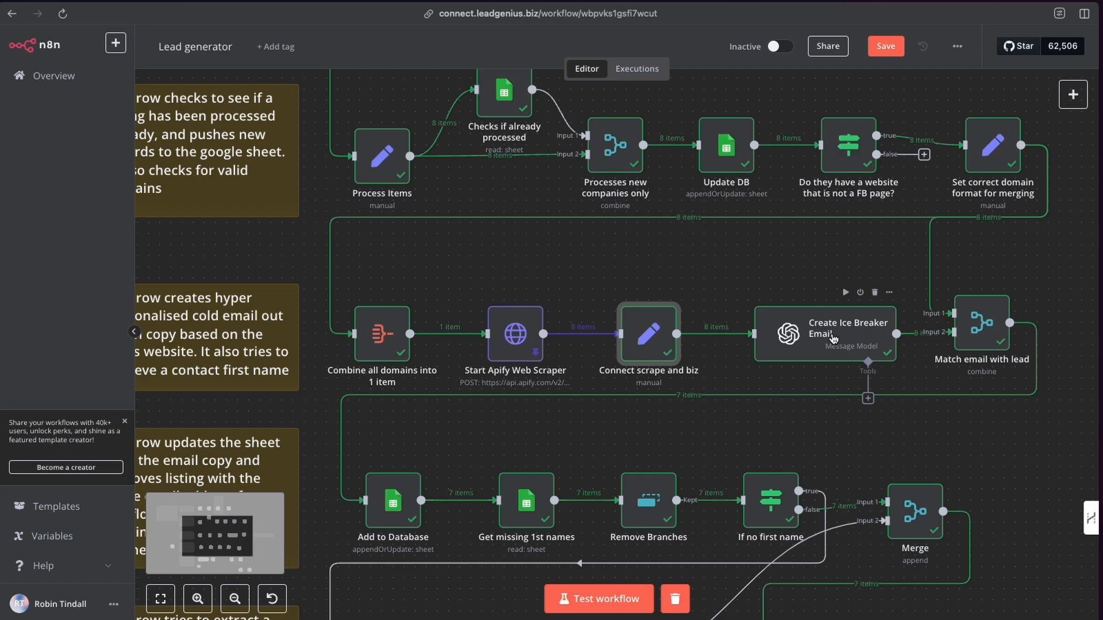
mouse_move(833, 338)
mouse_down()
mouse_move(823, 314)
mouse_move(834, 336)
mouse_move(824, 336)
mouse_up()
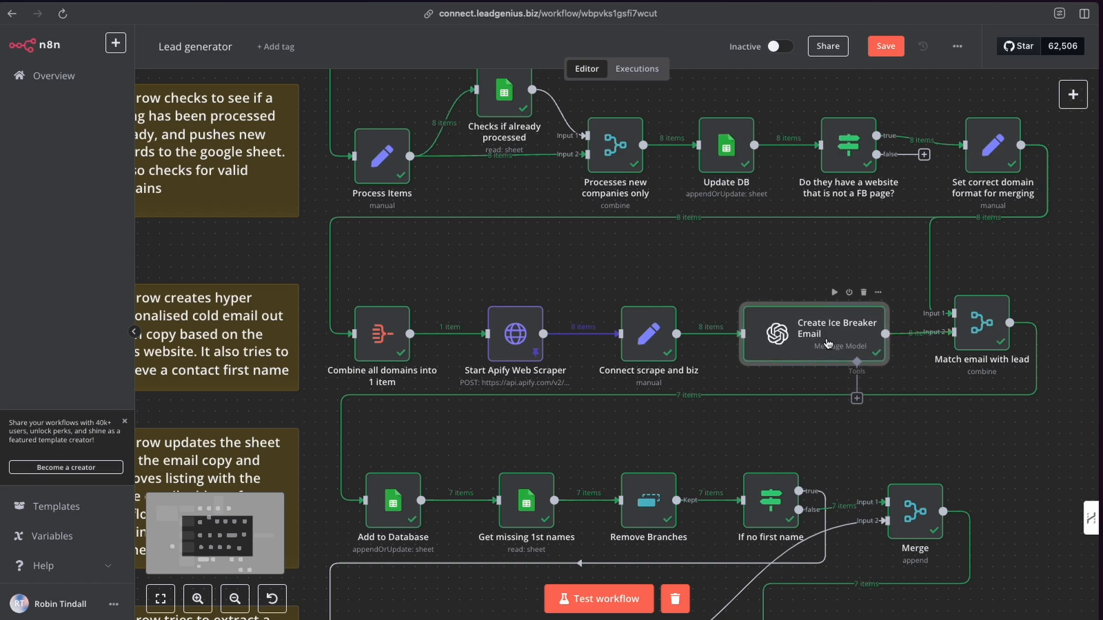
double_click(827, 343)
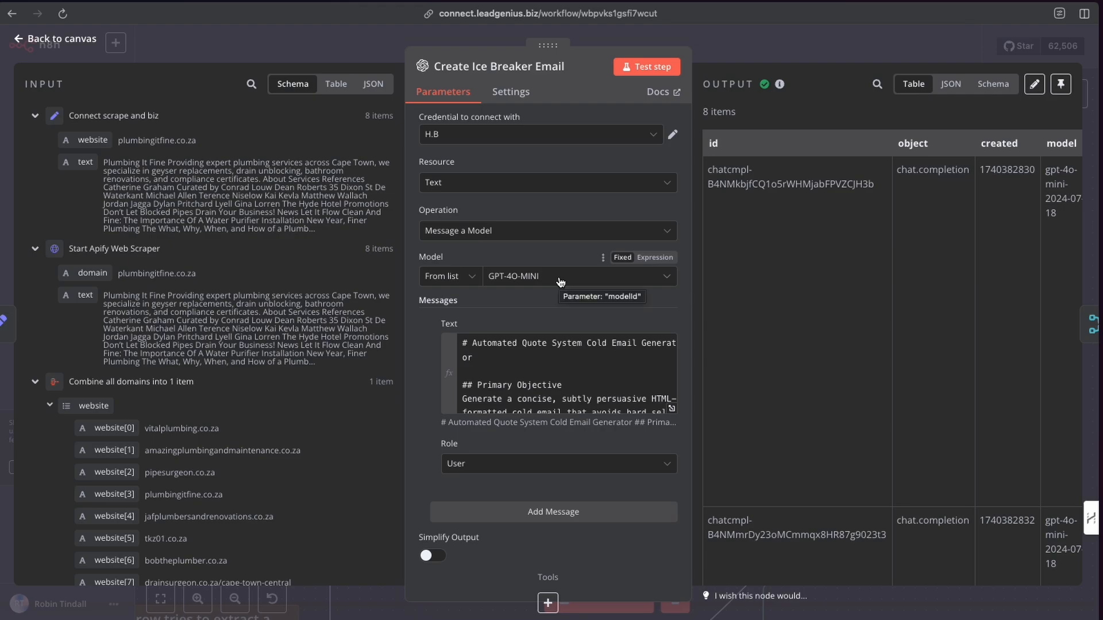
click(671, 409)
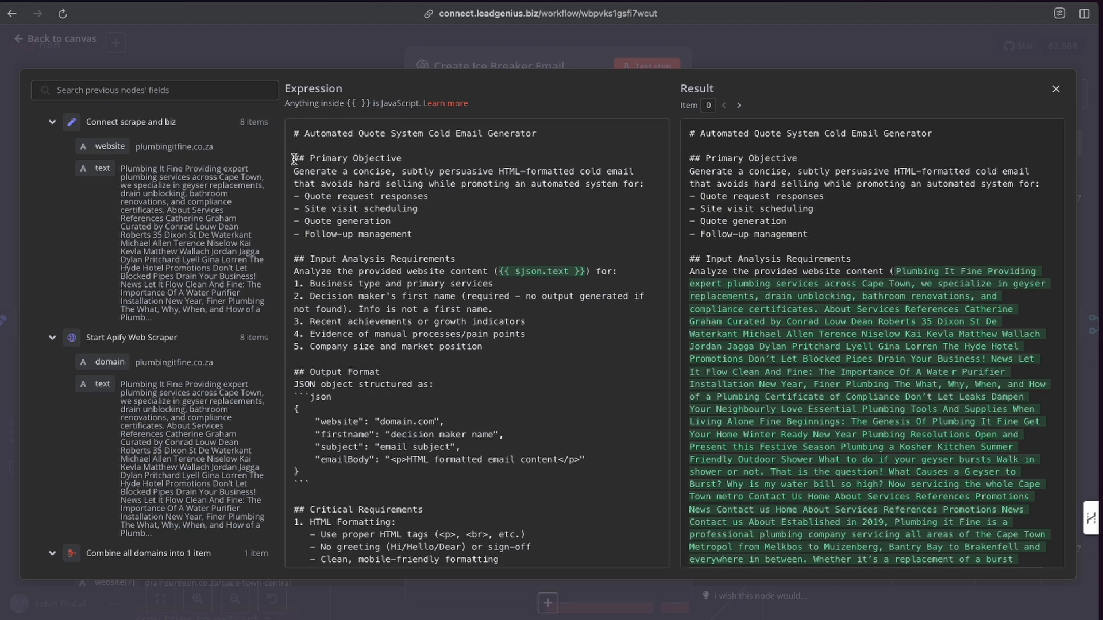
Highlight the prompt's primary objective and each listed automated-system feature in turn.
drag(294, 158, 527, 183)
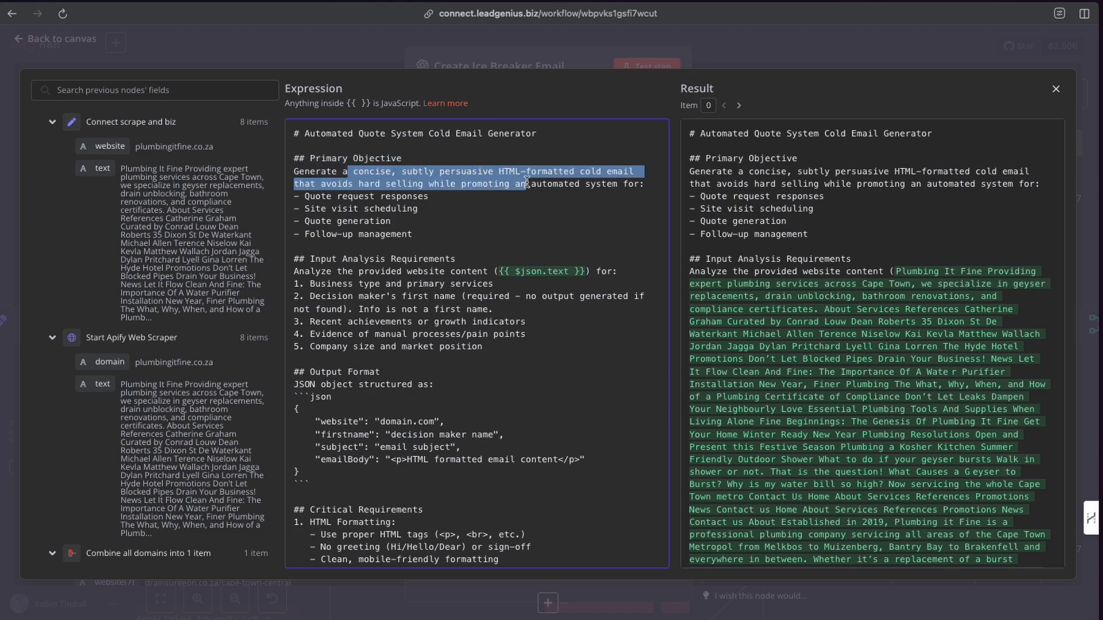
scroll(409, 224, down, 2)
scroll(424, 217, up, 1)
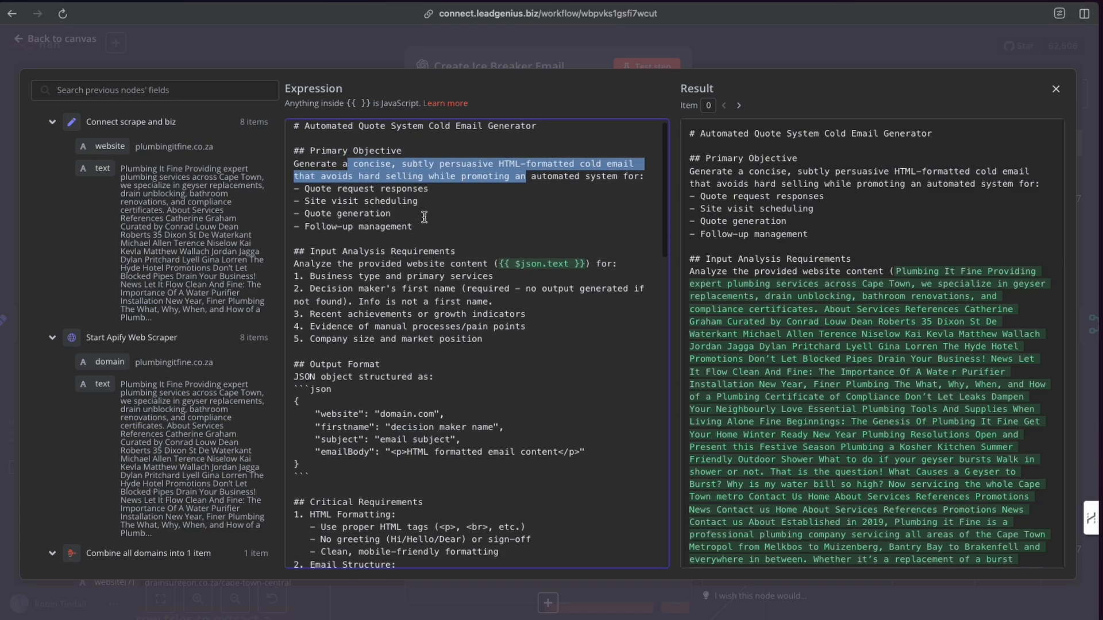
click(440, 185)
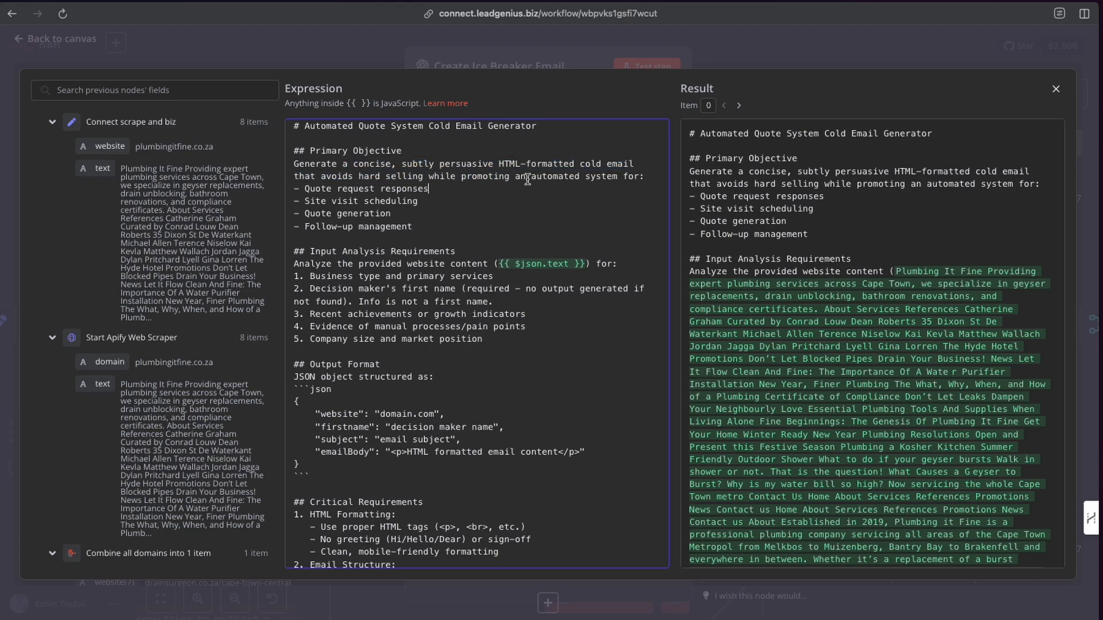
drag(305, 189, 428, 190)
click(306, 201)
drag(306, 201, 436, 201)
drag(305, 213, 402, 213)
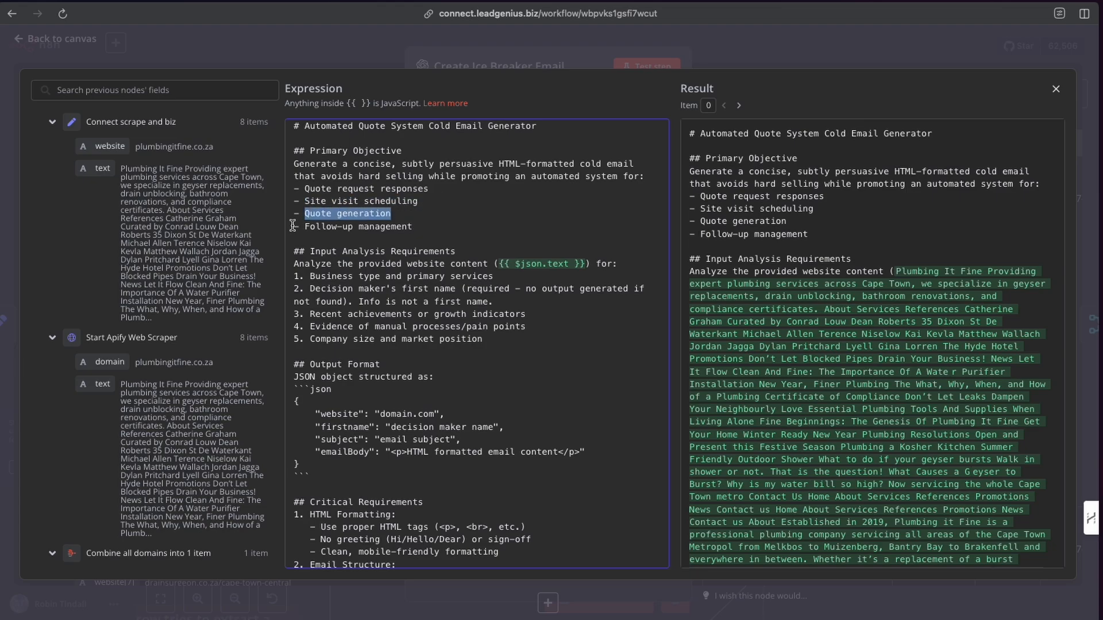
drag(304, 227, 419, 226)
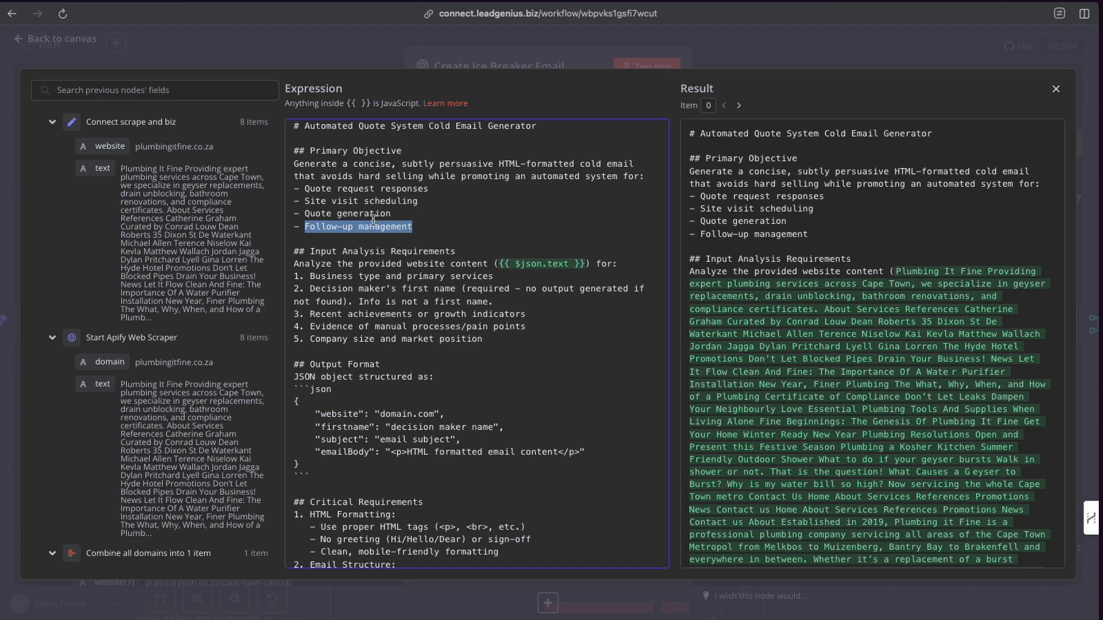
click(429, 221)
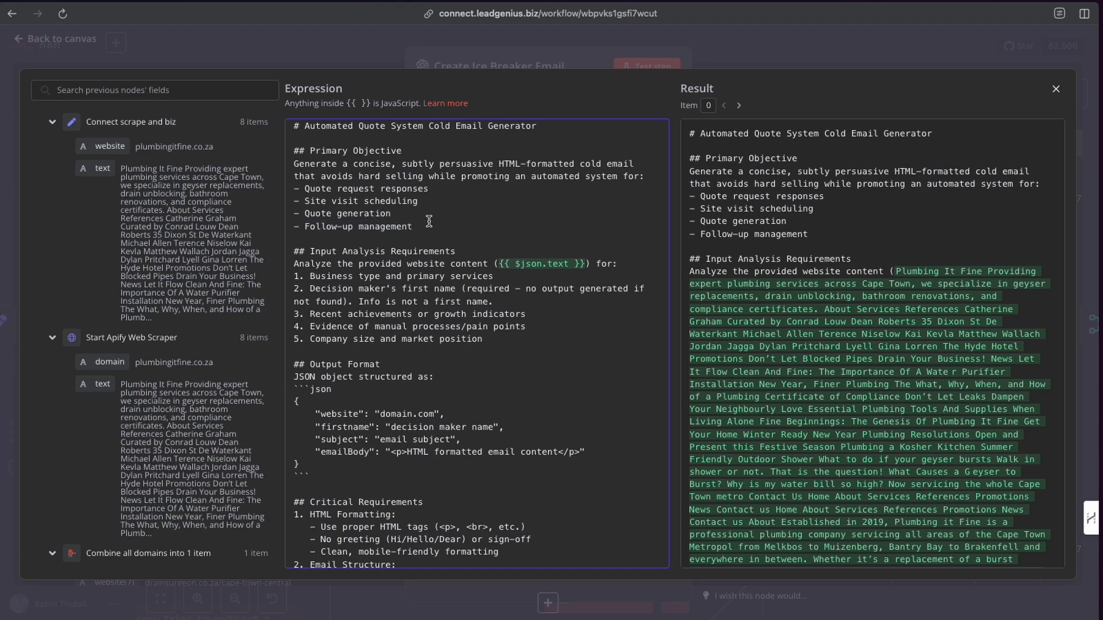
scroll(429, 222, up, 1)
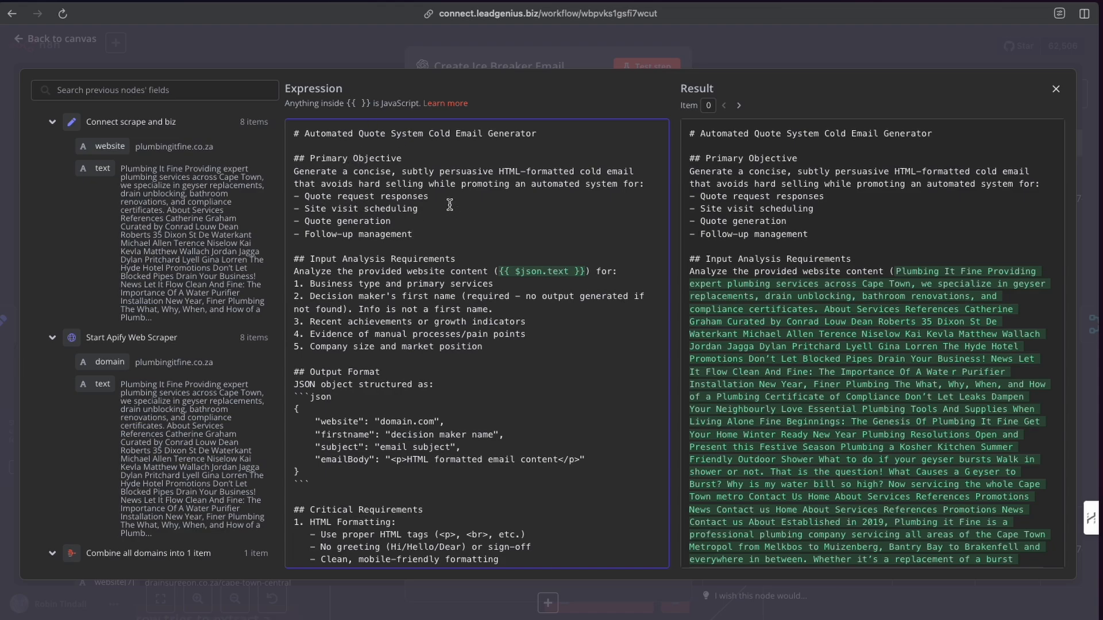
Highlight the Input Analysis Requirements section and its {{ $json.text }} reference to the scraped text field.
scroll(437, 219, down, 3)
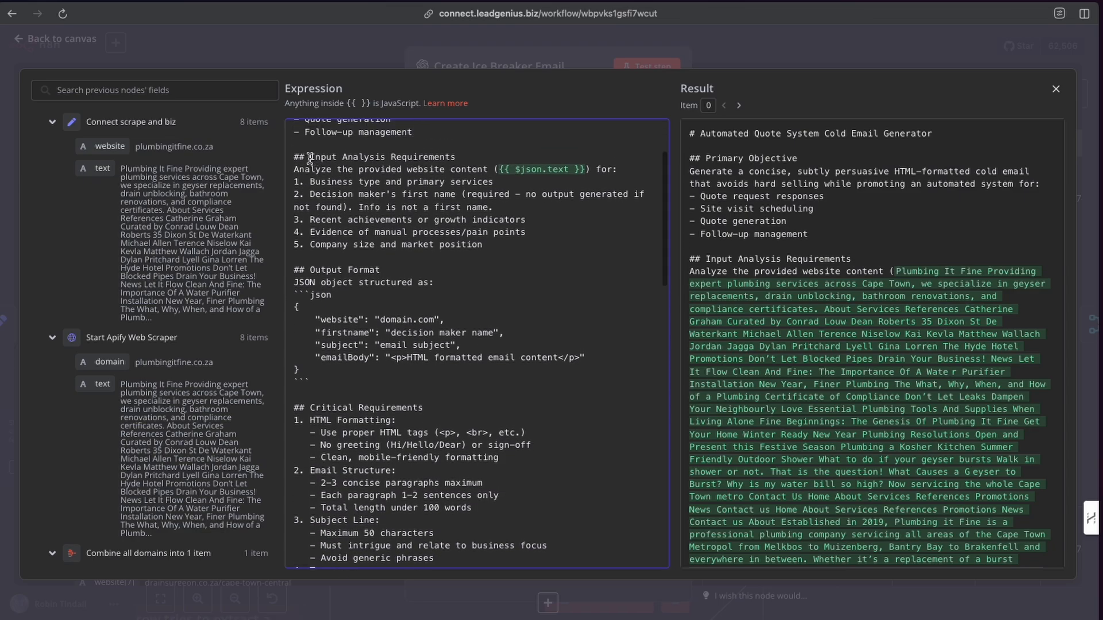
drag(310, 158, 495, 173)
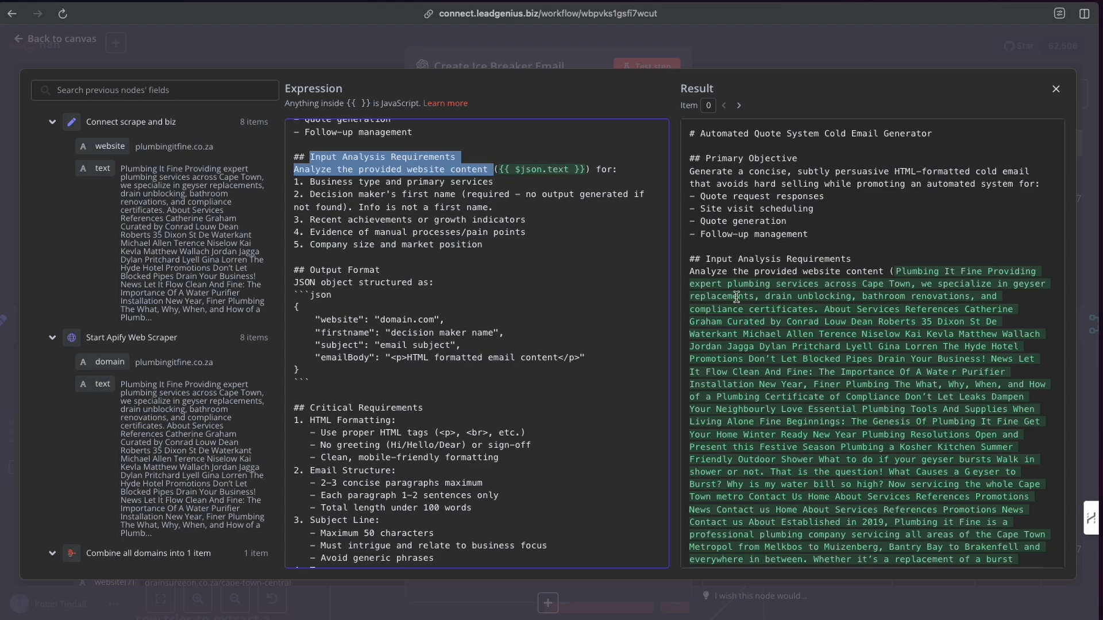
drag(589, 172, 497, 171)
drag(97, 165, 446, 175)
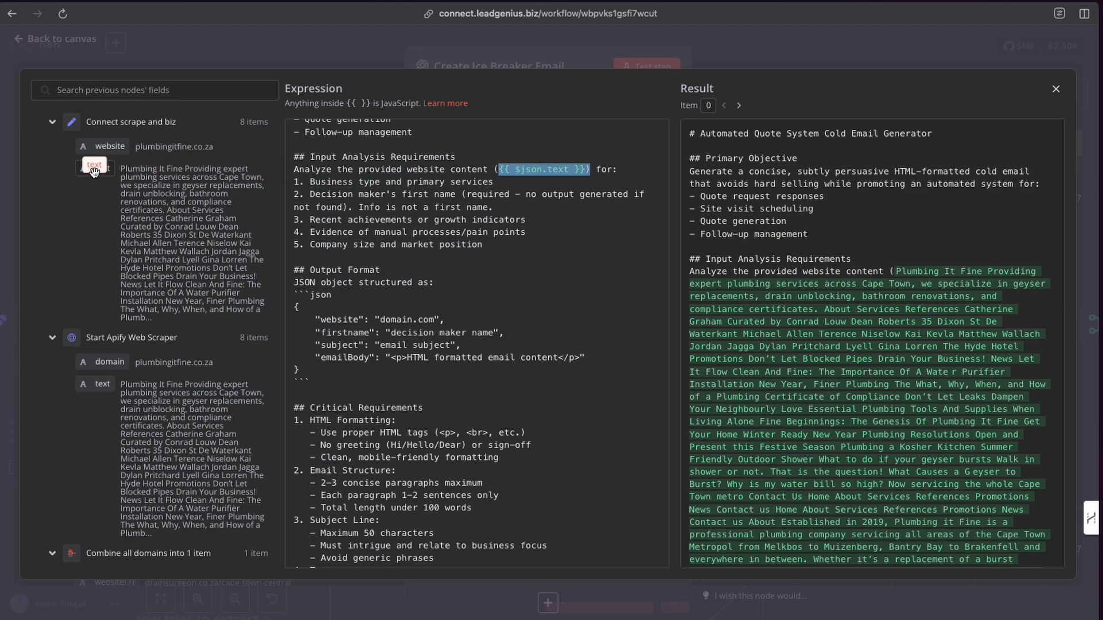
click(408, 193)
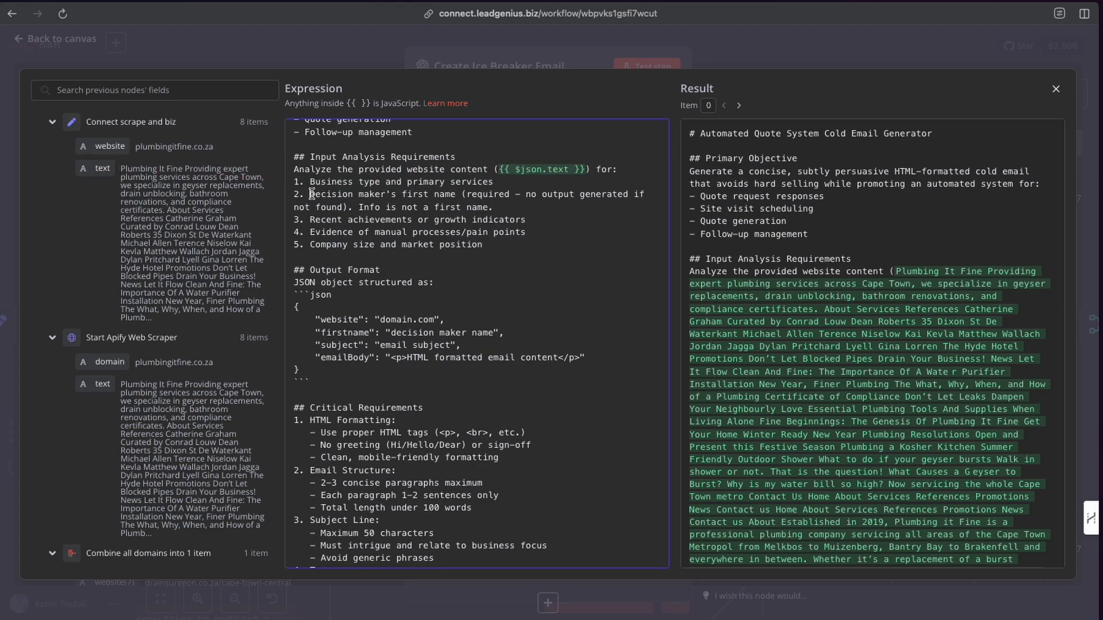
Highlight the decision maker's first name requirement and the {{ $json.text }} reference in the Input Analysis Requirements.
drag(311, 195, 504, 209)
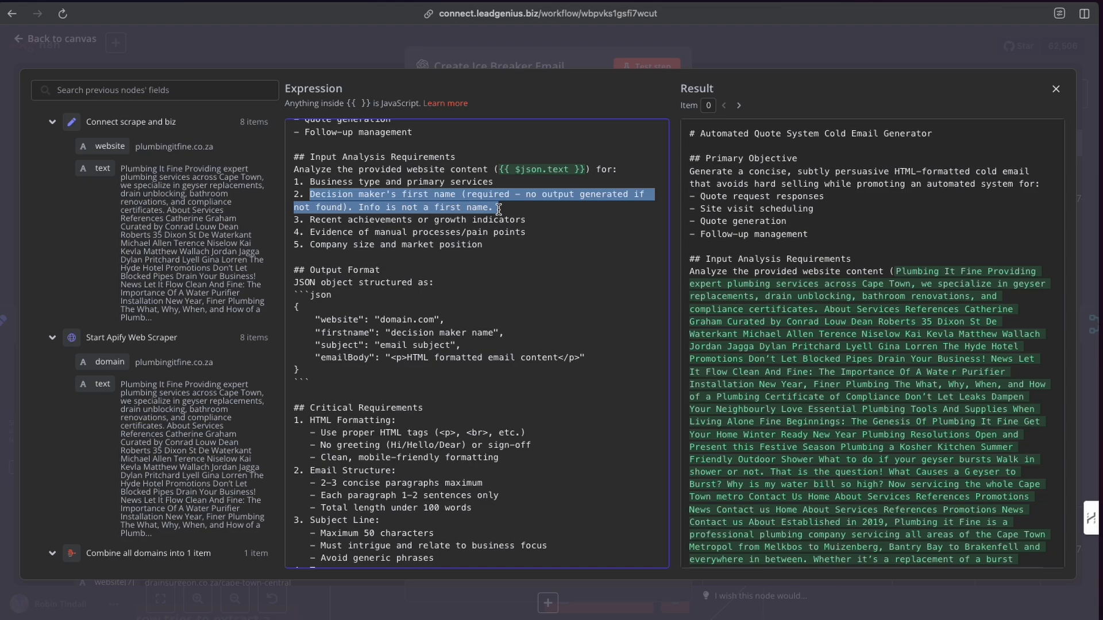
click(498, 208)
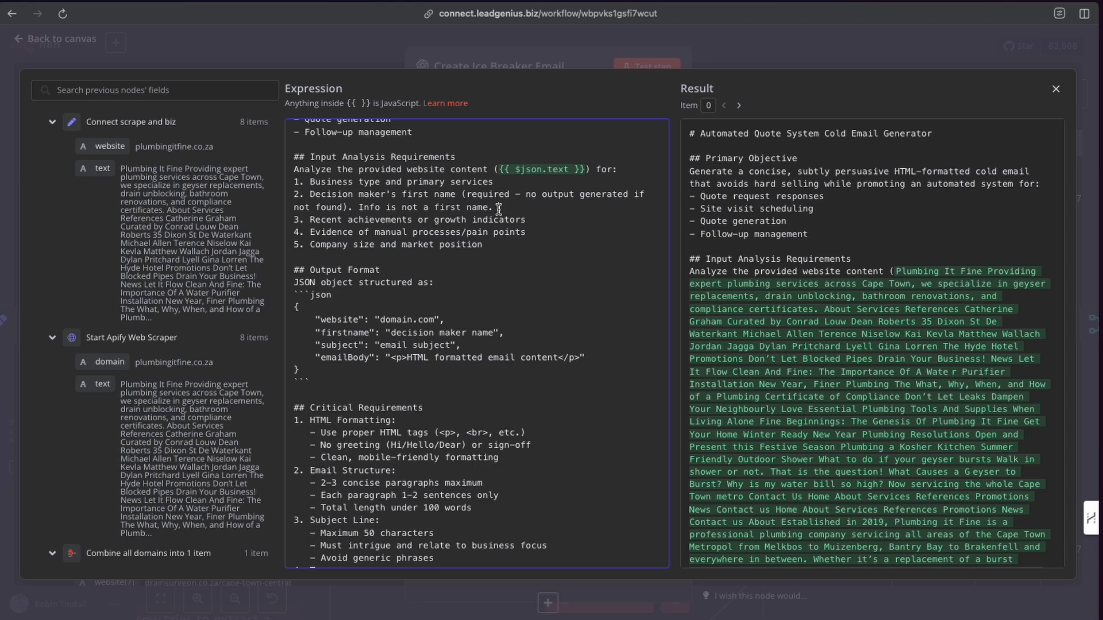
scroll(498, 208, up, 1)
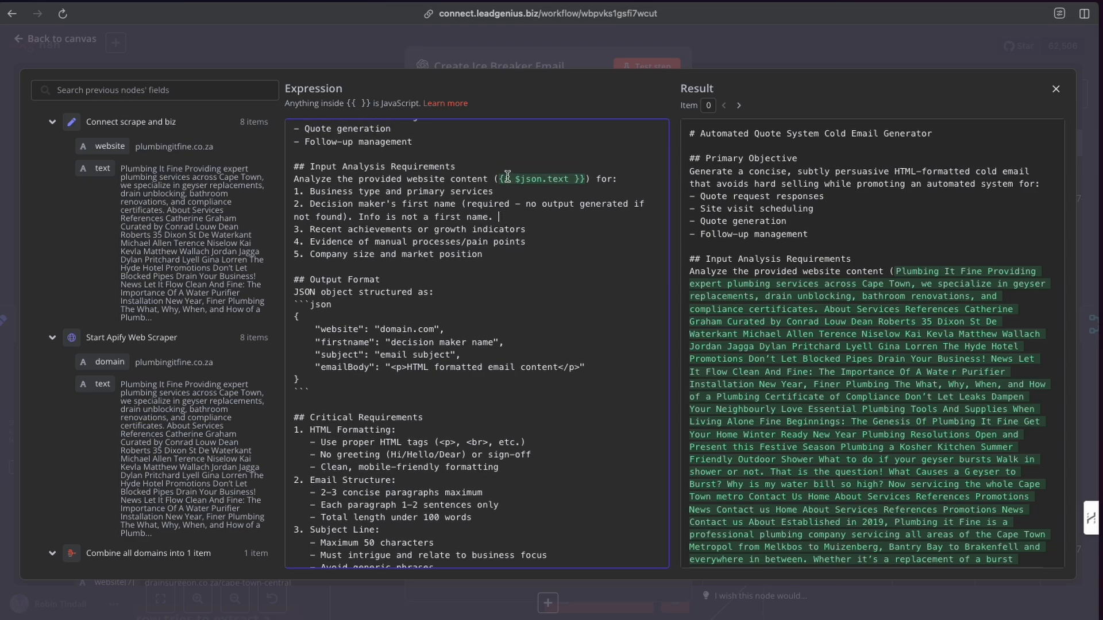
drag(497, 179, 589, 180)
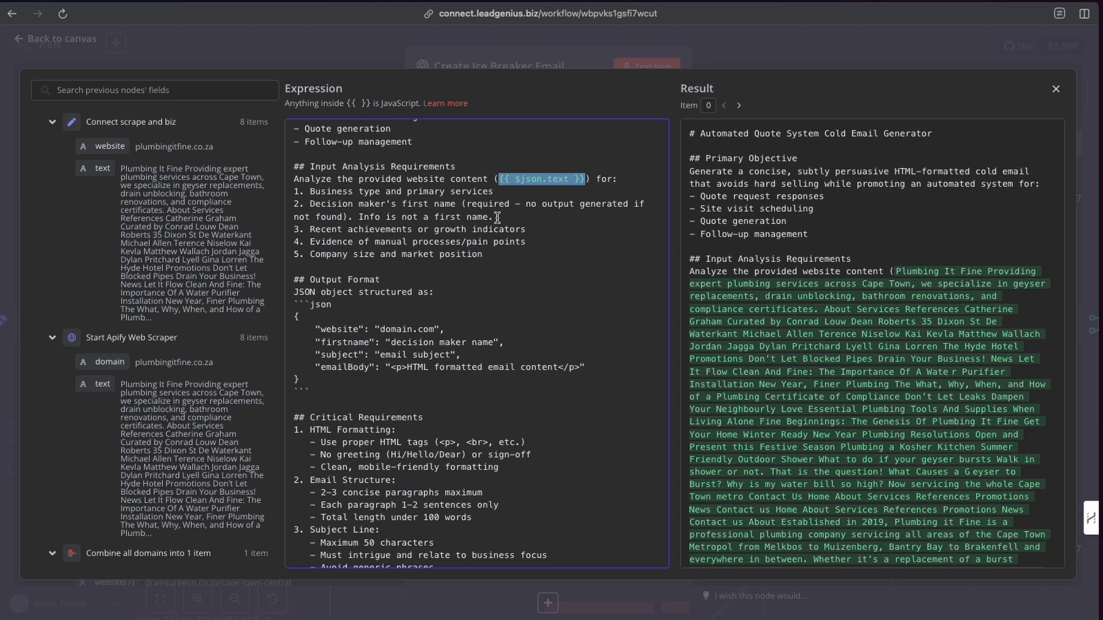
drag(497, 217, 311, 207)
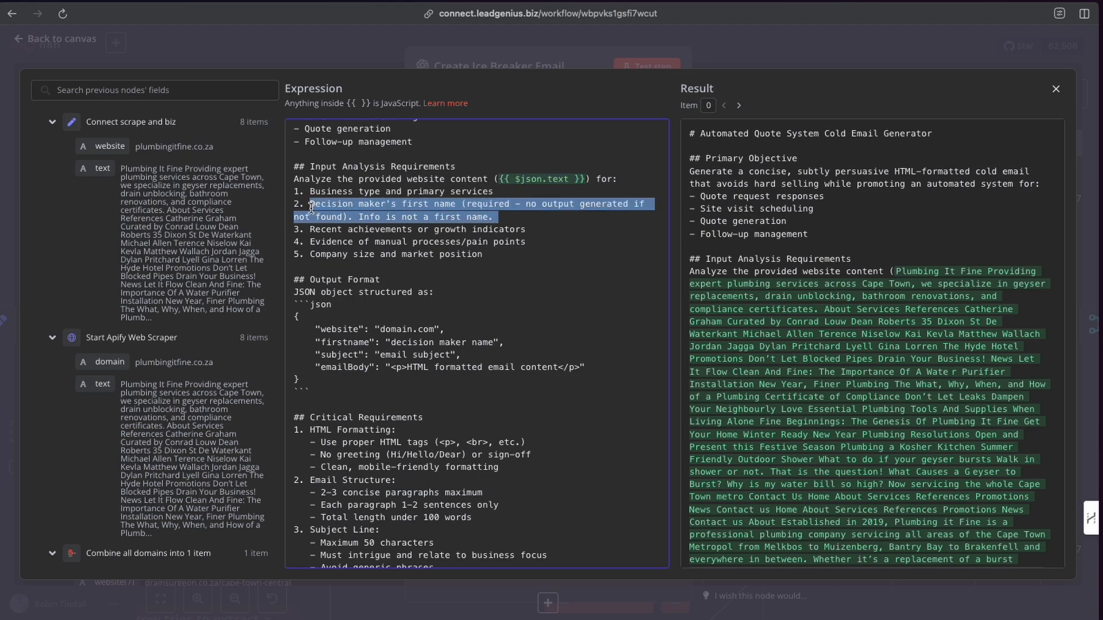
scroll(358, 264, down, 1)
click(353, 218)
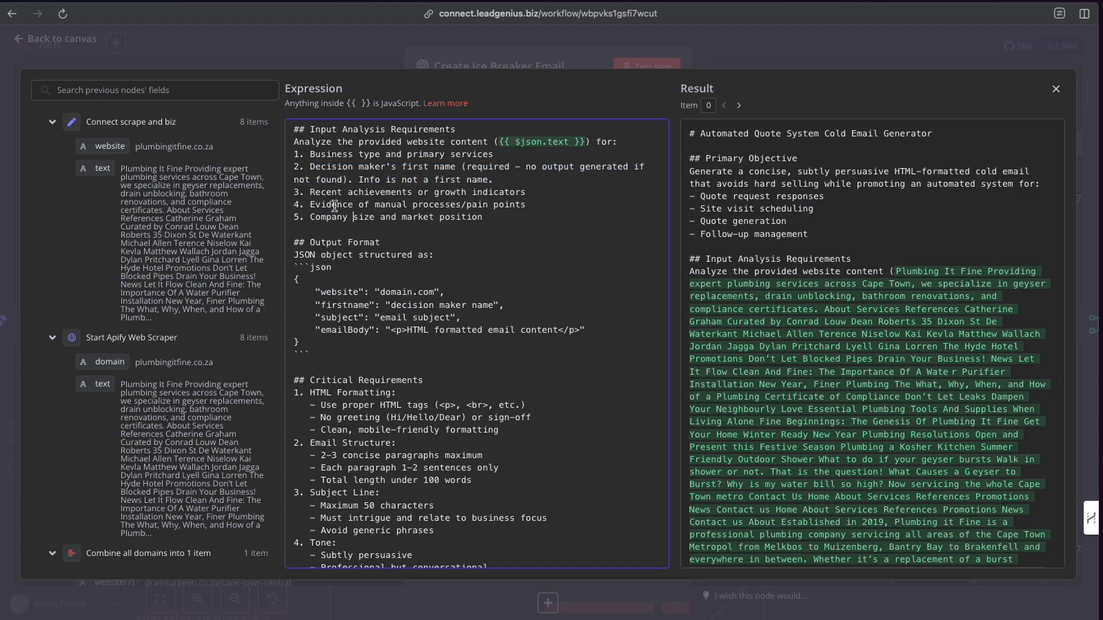
Highlight the Output Format JSON object and each of its website, firstname, subject and emailBody fields.
scroll(322, 204, down, 1)
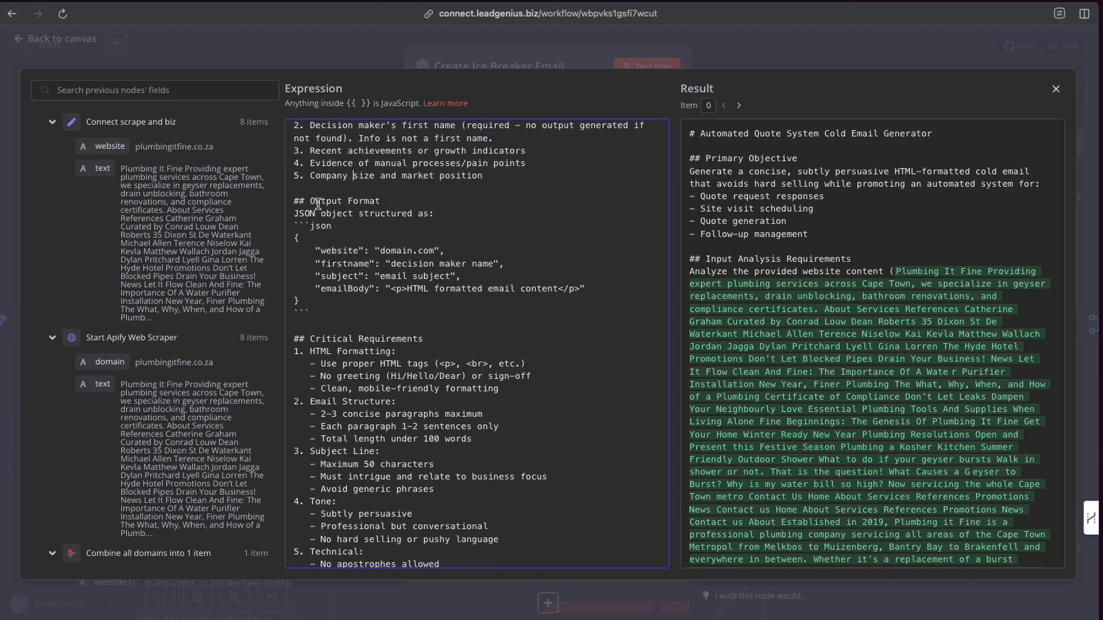
scroll(377, 224, up, 1)
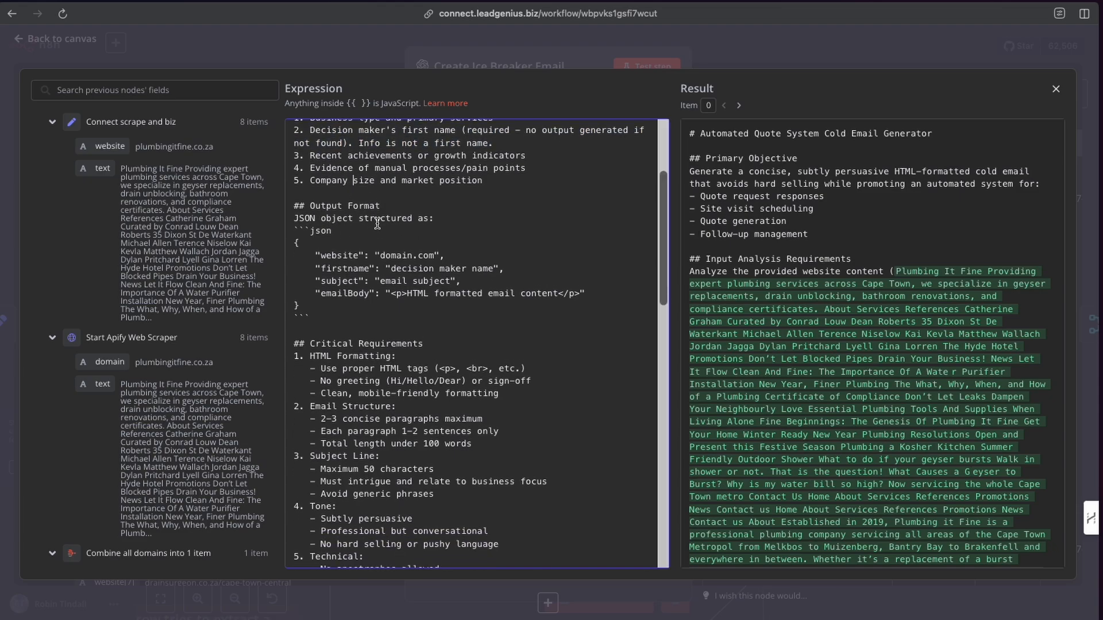
drag(294, 242, 308, 307)
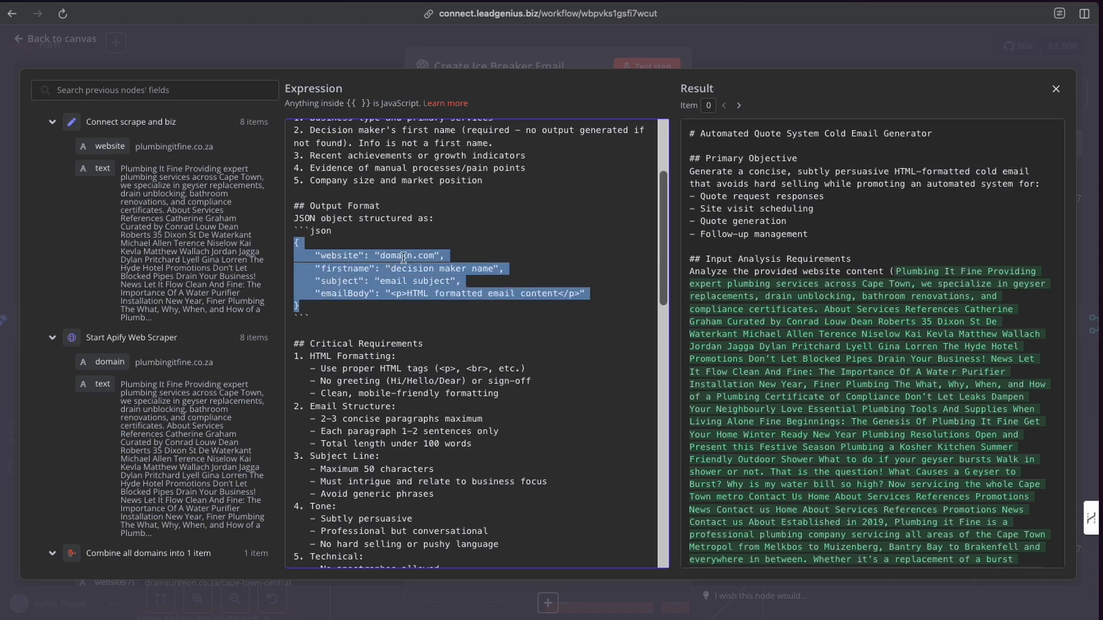
click(348, 255)
drag(314, 255, 445, 255)
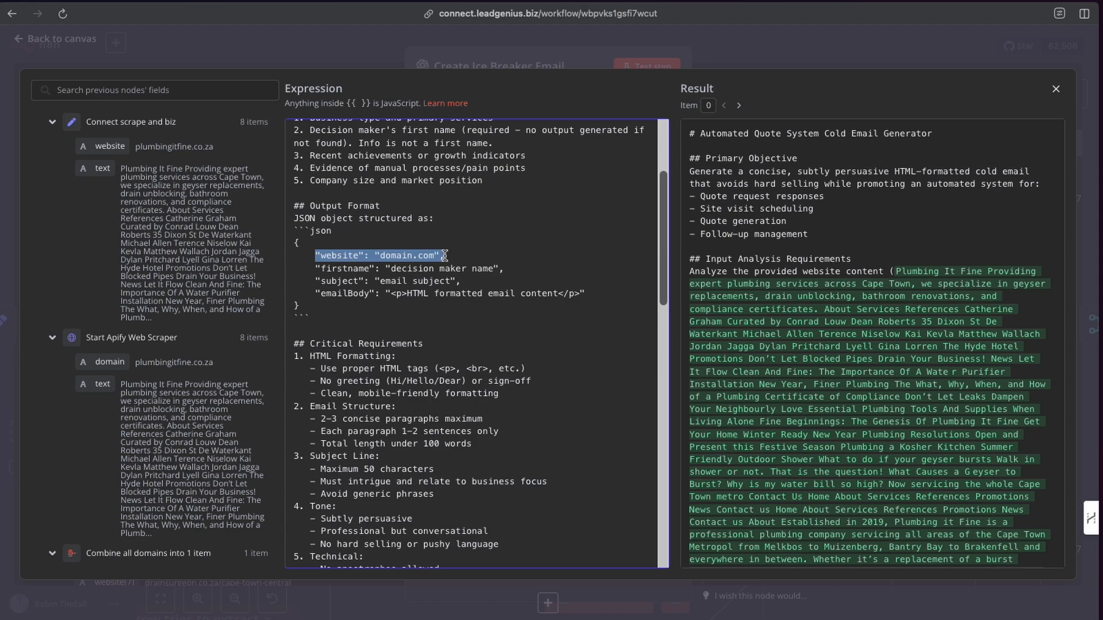
drag(460, 255, 308, 253)
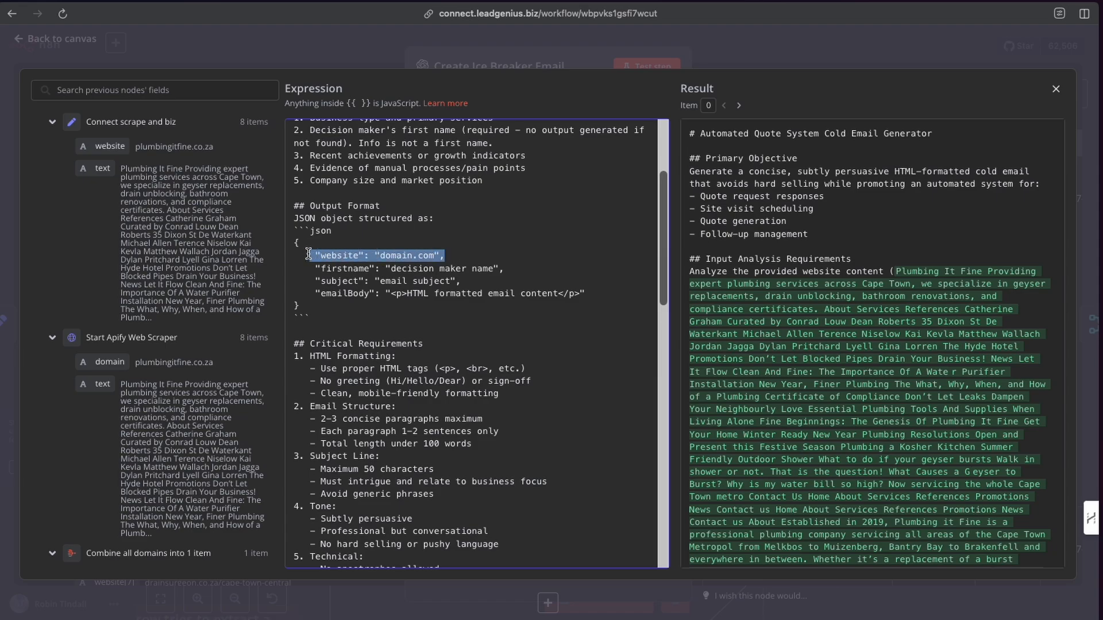
click(367, 268)
scroll(369, 268, up, 2)
scroll(369, 268, down, 2)
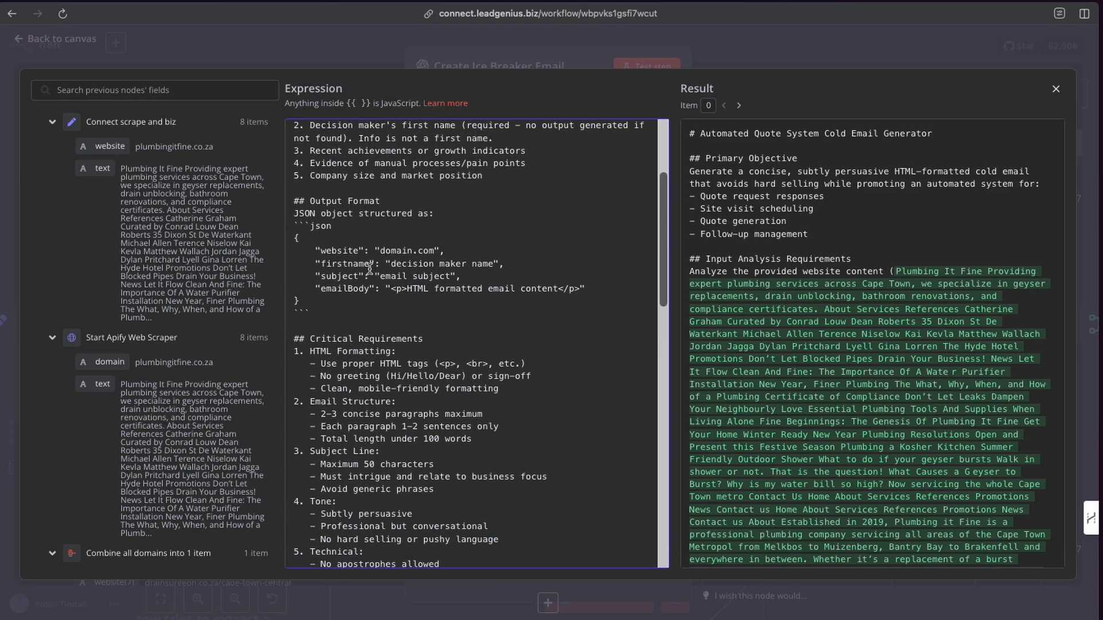
drag(314, 263, 520, 264)
drag(306, 276, 469, 276)
mouse_move(311, 289)
mouse_down()
mouse_move(603, 289)
mouse_move(300, 300)
mouse_up()
scroll(351, 246, down, 3)
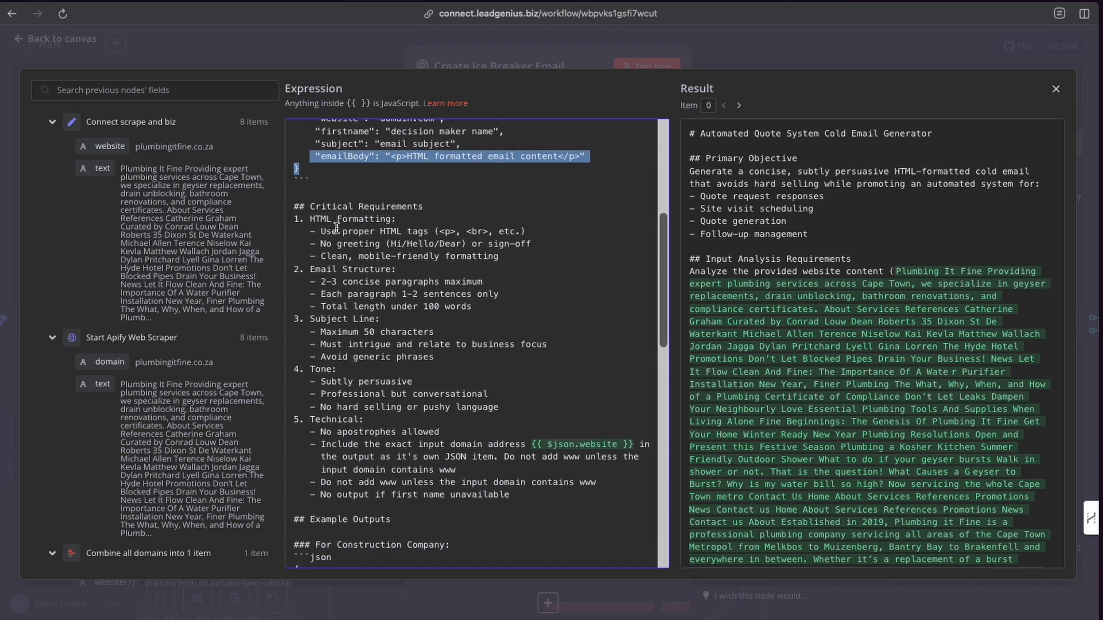
Highlight the HTML tags and no-greeting rules under the prompt's HTML Formatting requirements.
drag(310, 231, 570, 235)
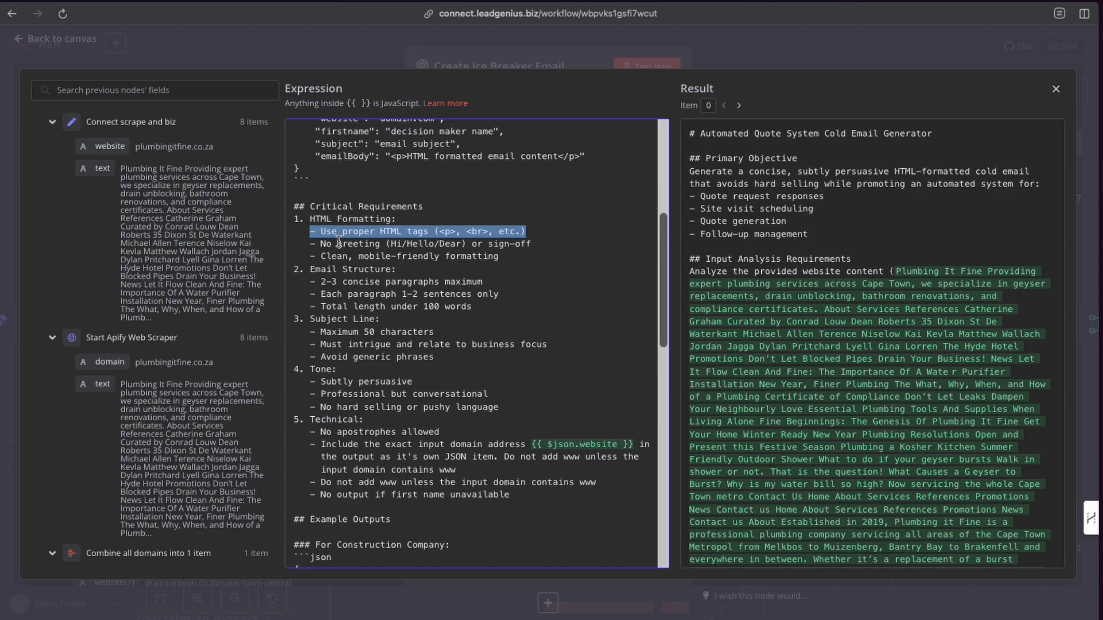
drag(304, 243, 563, 243)
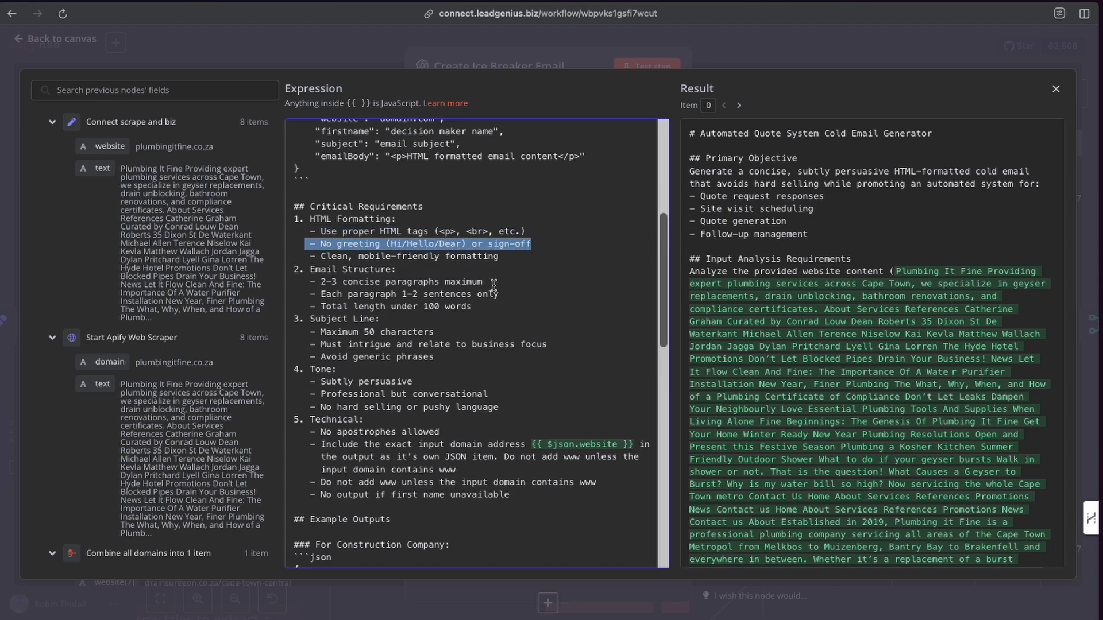
scroll(455, 298, down, 2)
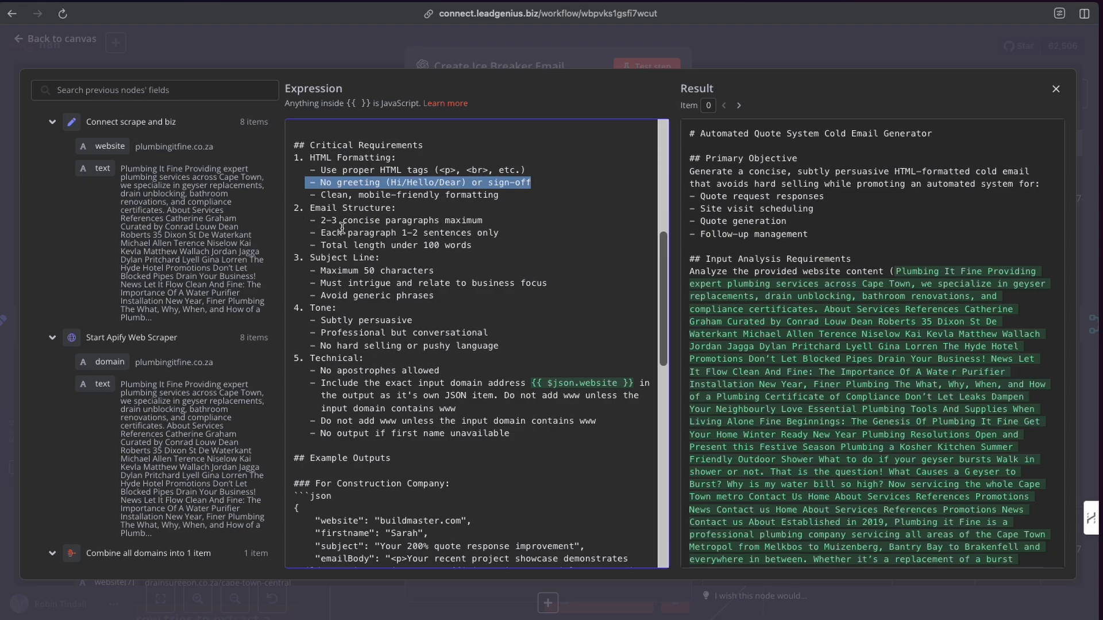
Scroll through the prompt's example outputs, key components for success and technical notes.
scroll(342, 253, down, 3)
scroll(344, 266, down, 3)
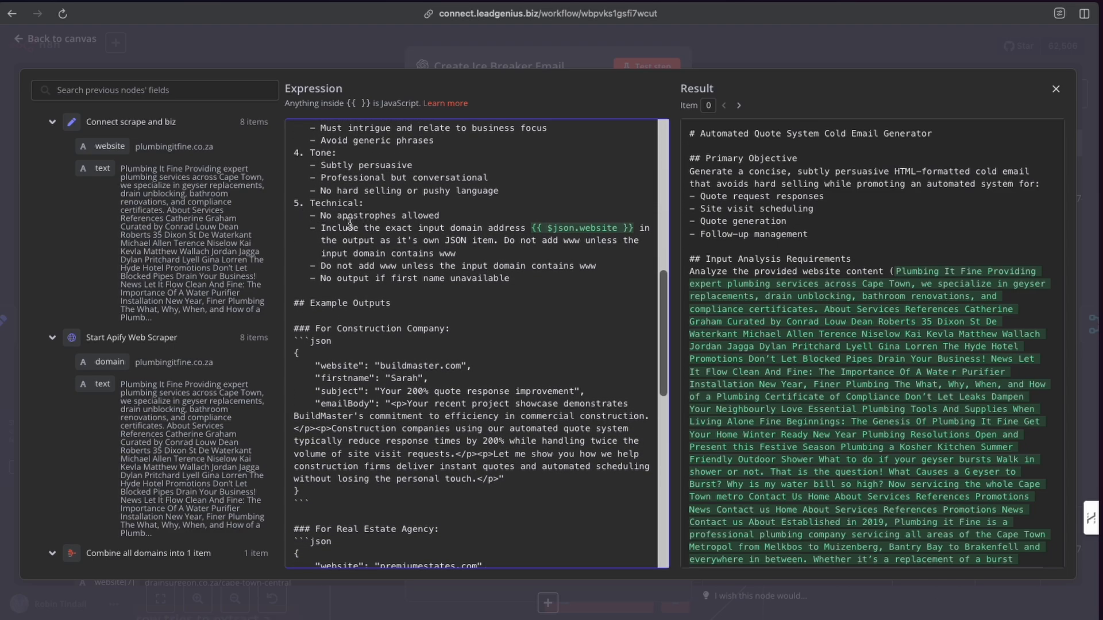
scroll(379, 270, down, 6)
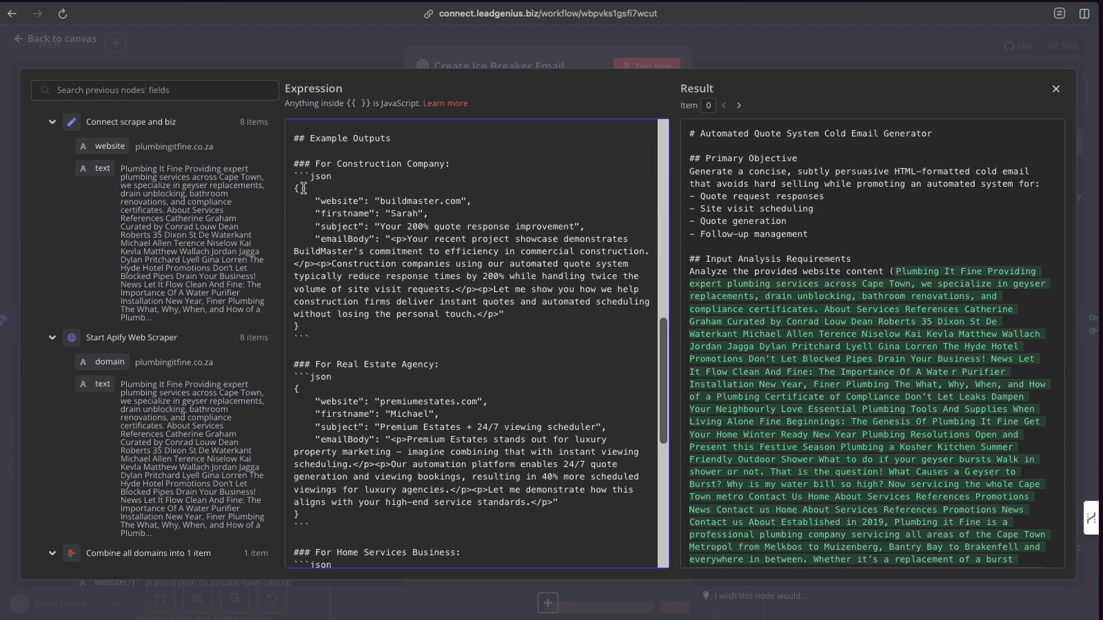
scroll(390, 270, down, 10)
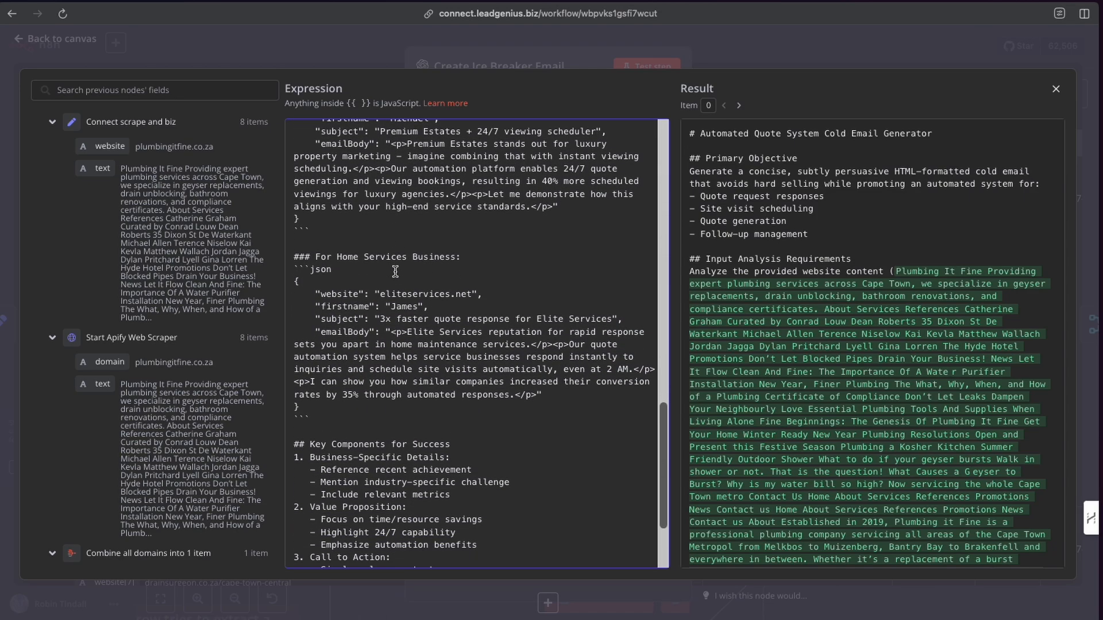
scroll(395, 271, down, 4)
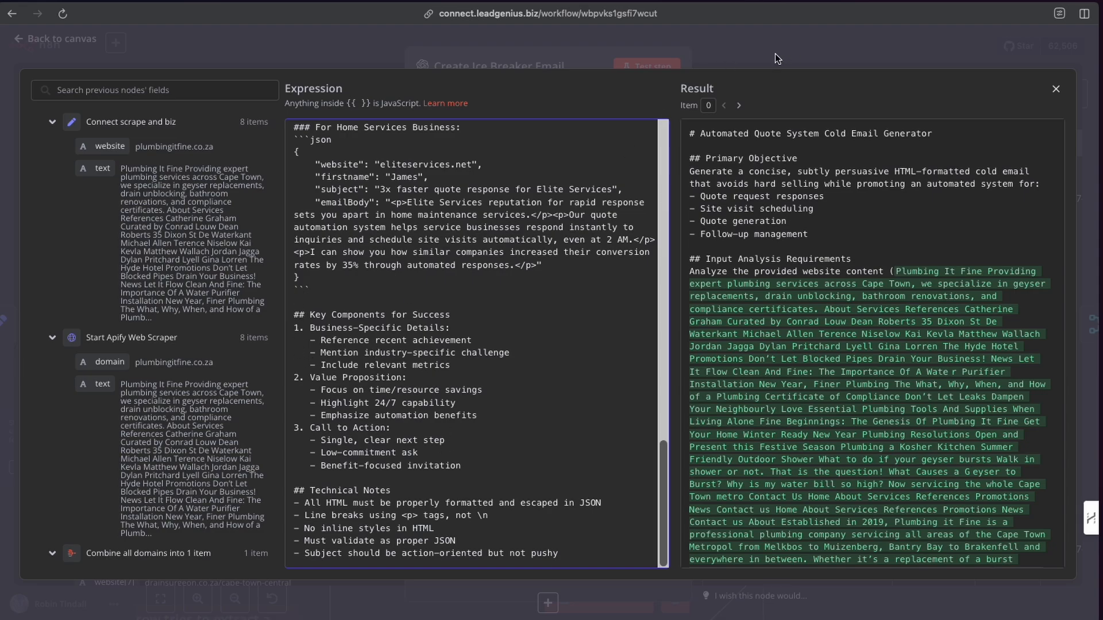
Close the expression editor and node, then pin the Create Ice Breaker Email node's output data.
key(Escape)
key(Escape)
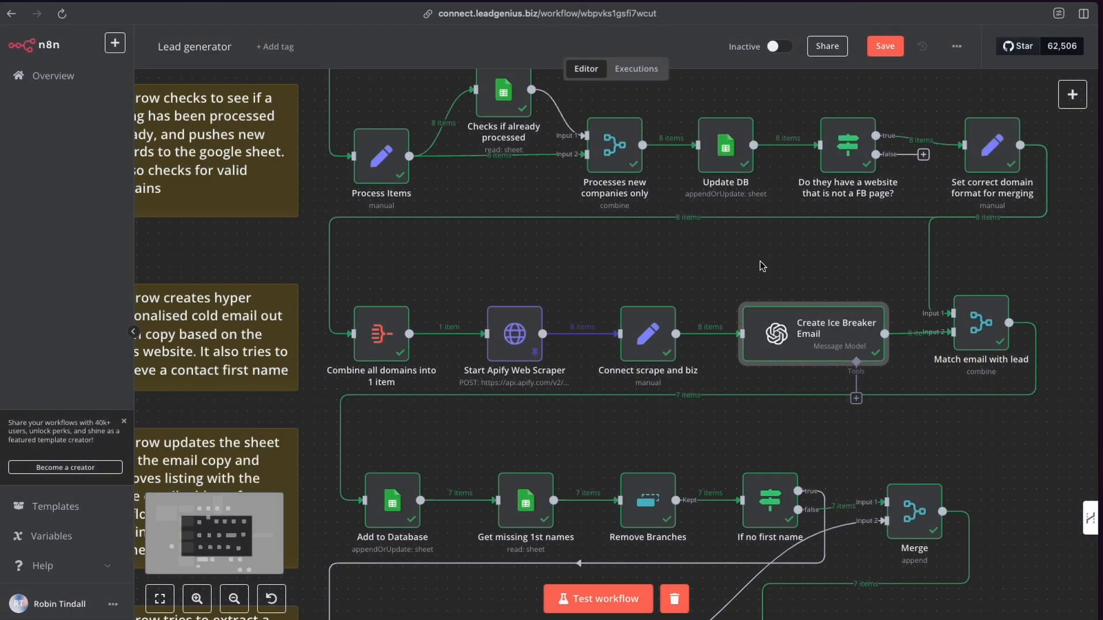
right_click(818, 341)
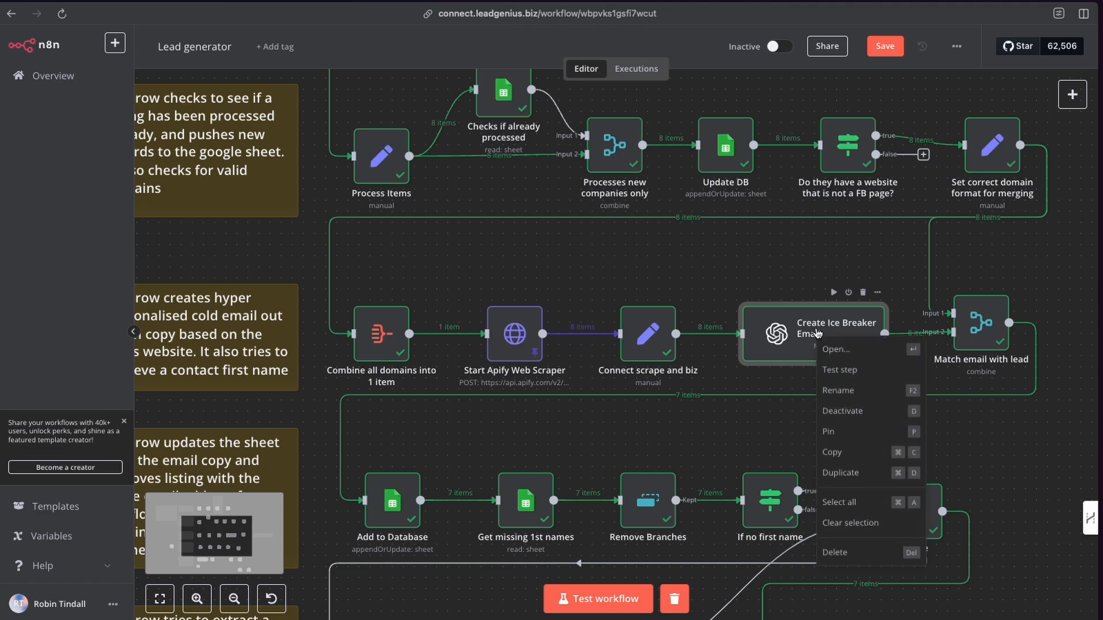
click(845, 437)
Open the Create Ice Breaker Email node and review each output item's firstname, subject and emailBody values.
double_click(823, 330)
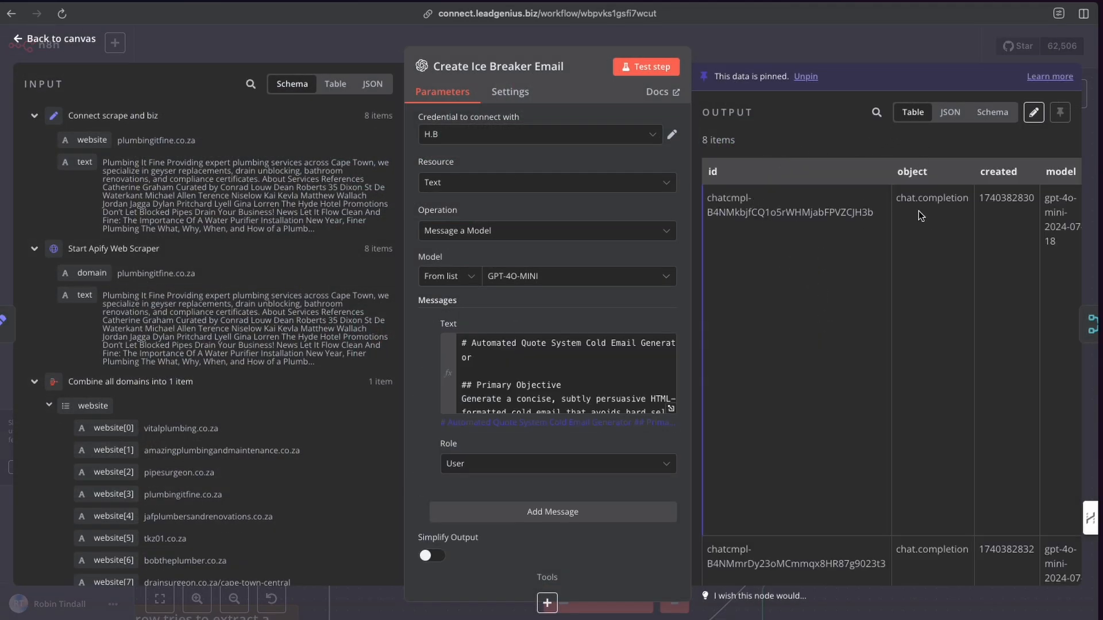
scroll(920, 215, right, 5)
scroll(921, 216, down, 3)
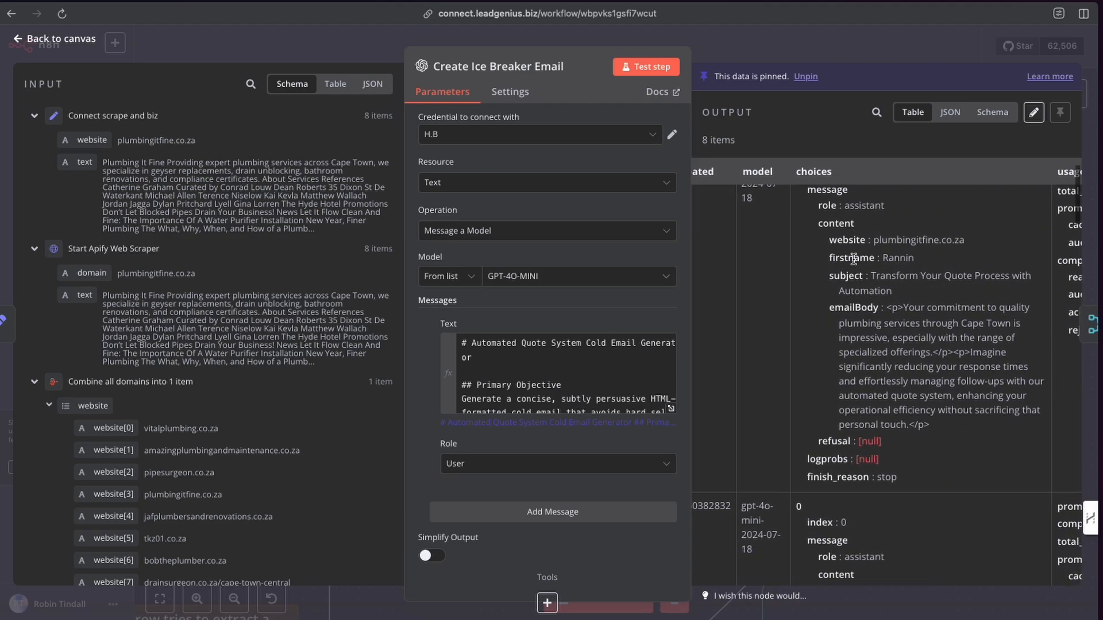
drag(884, 258, 921, 262)
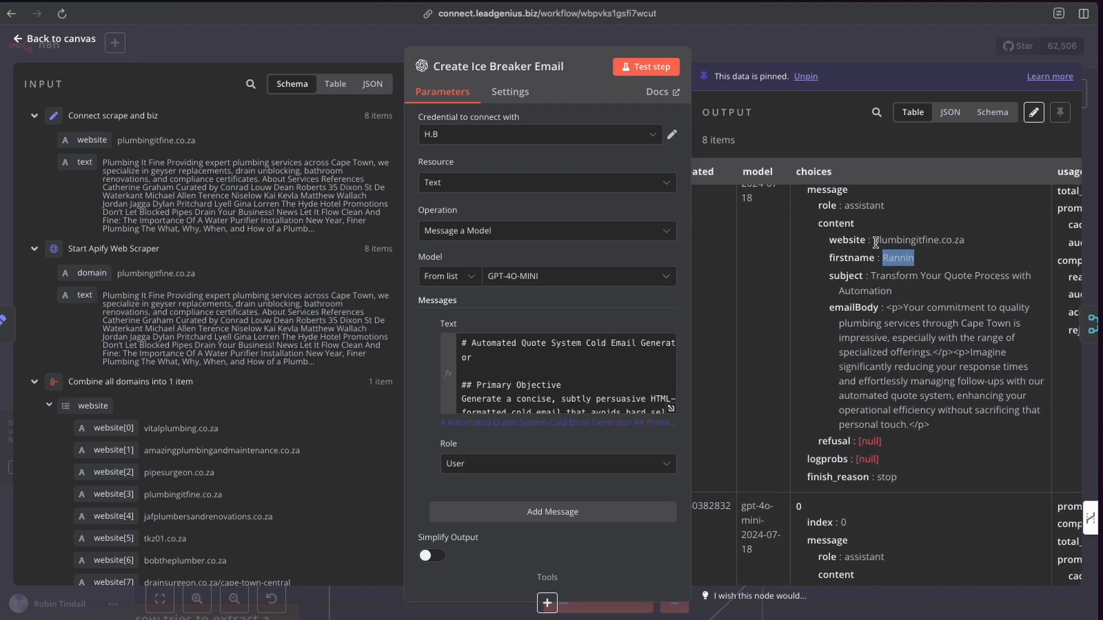
scroll(943, 293, down, 1)
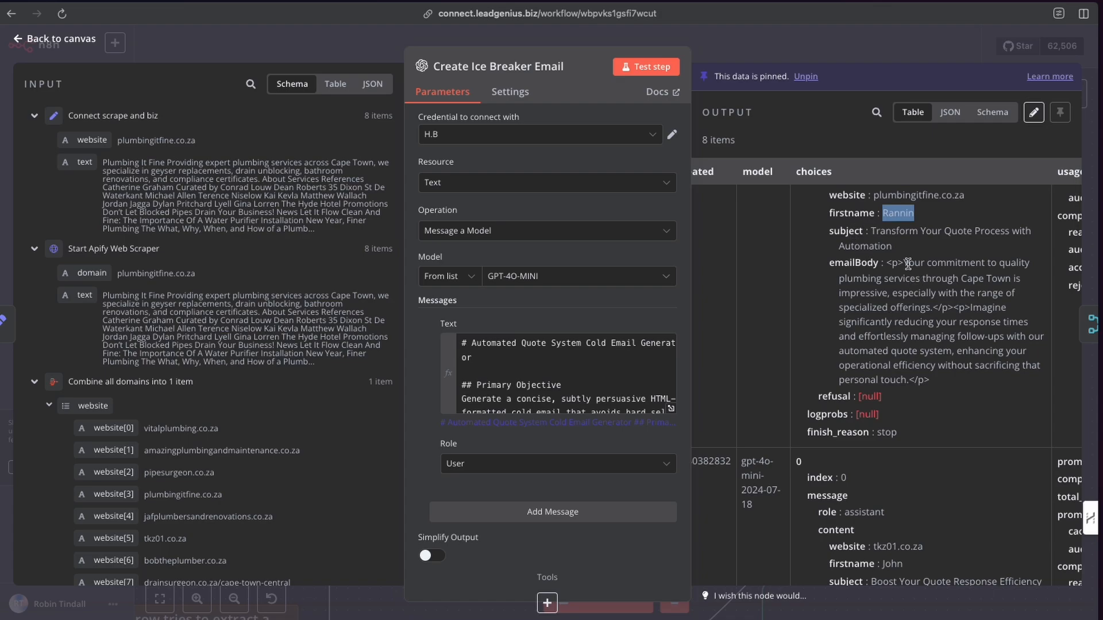
scroll(918, 321, down, 14)
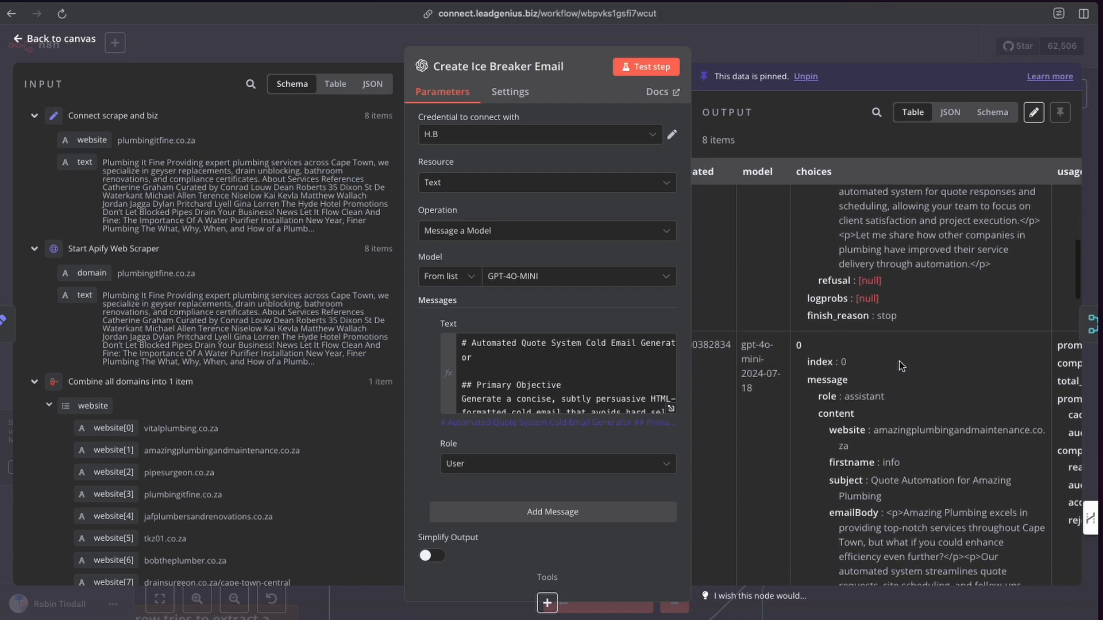
scroll(896, 371, up, 2)
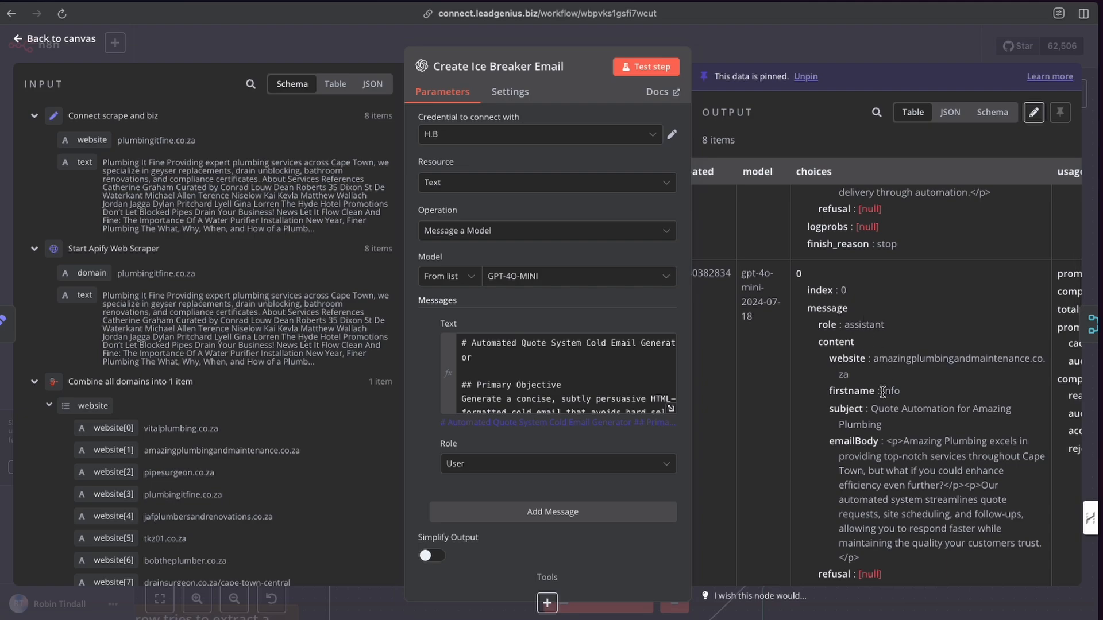
drag(889, 392, 909, 396)
scroll(890, 409, down, 3)
scroll(860, 392, down, 1)
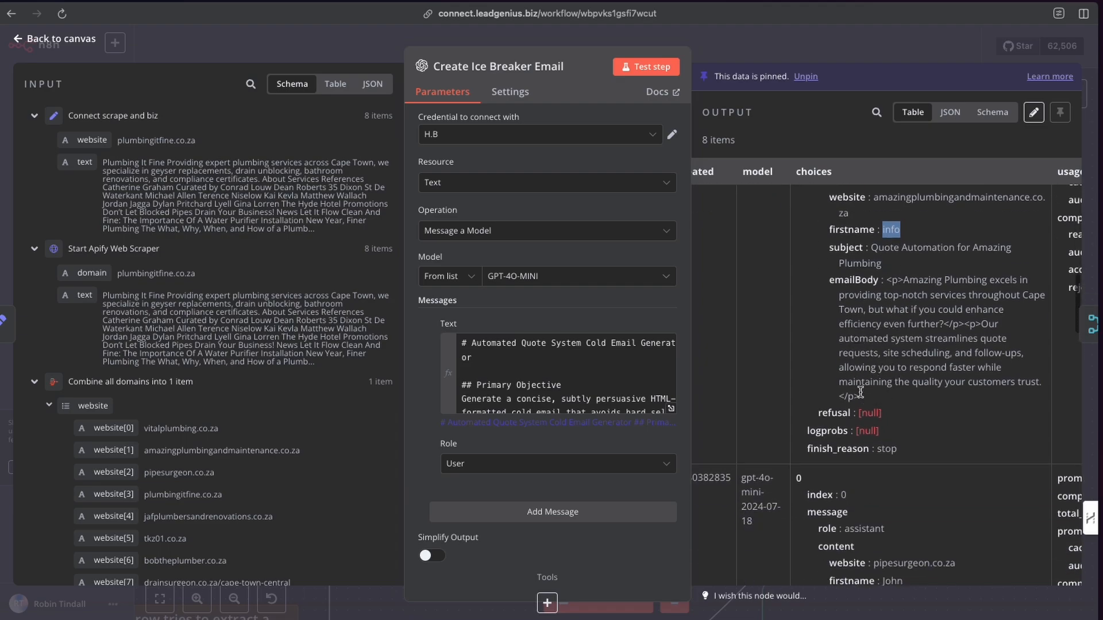
scroll(860, 392, down, 4)
scroll(879, 326, up, 6)
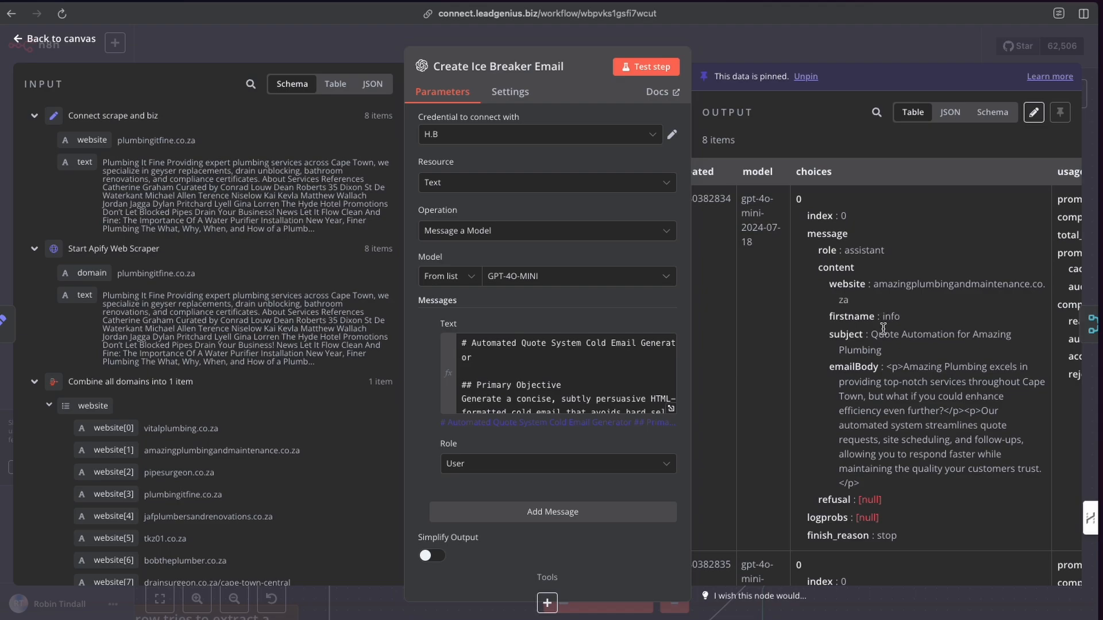
scroll(890, 392, down, 6)
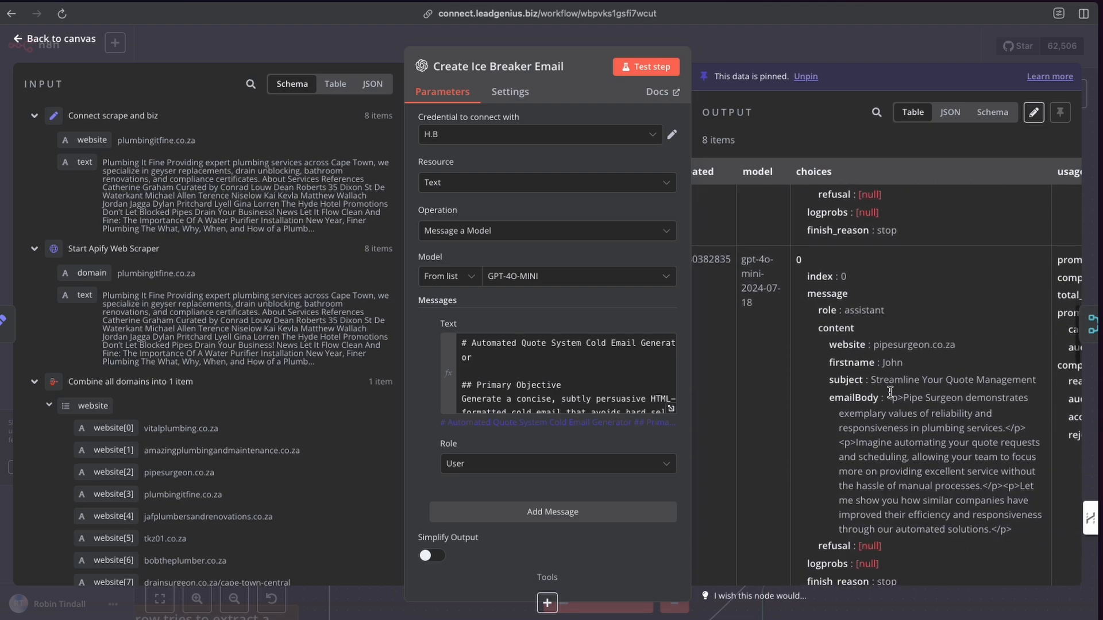
scroll(883, 370, down, 15)
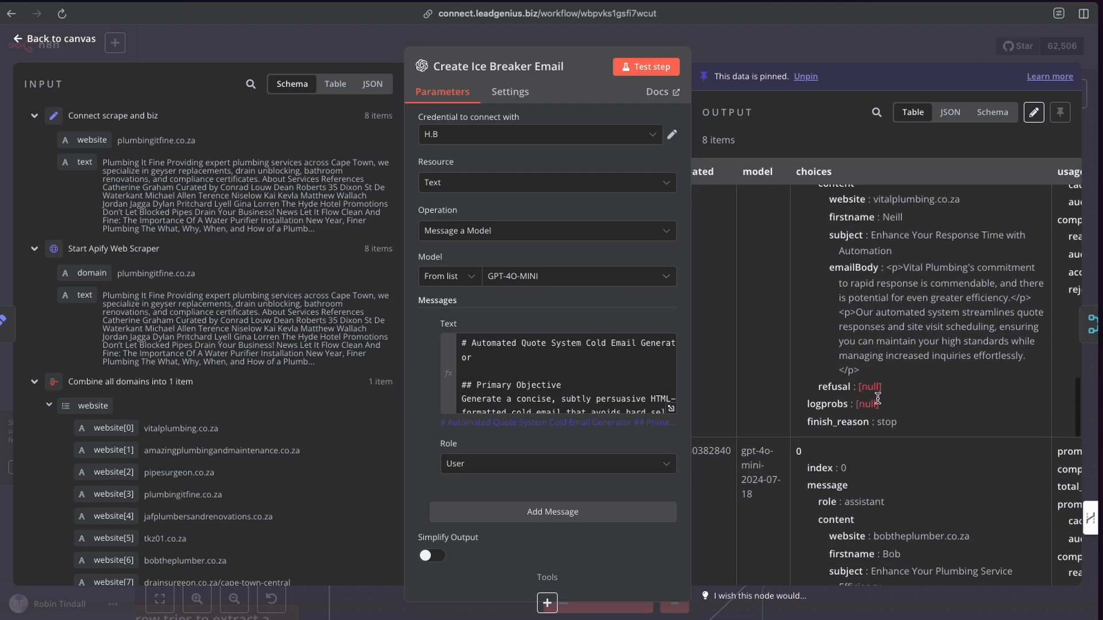
Return to the canvas and open the Set correct domain format for merging node.
click(761, 52)
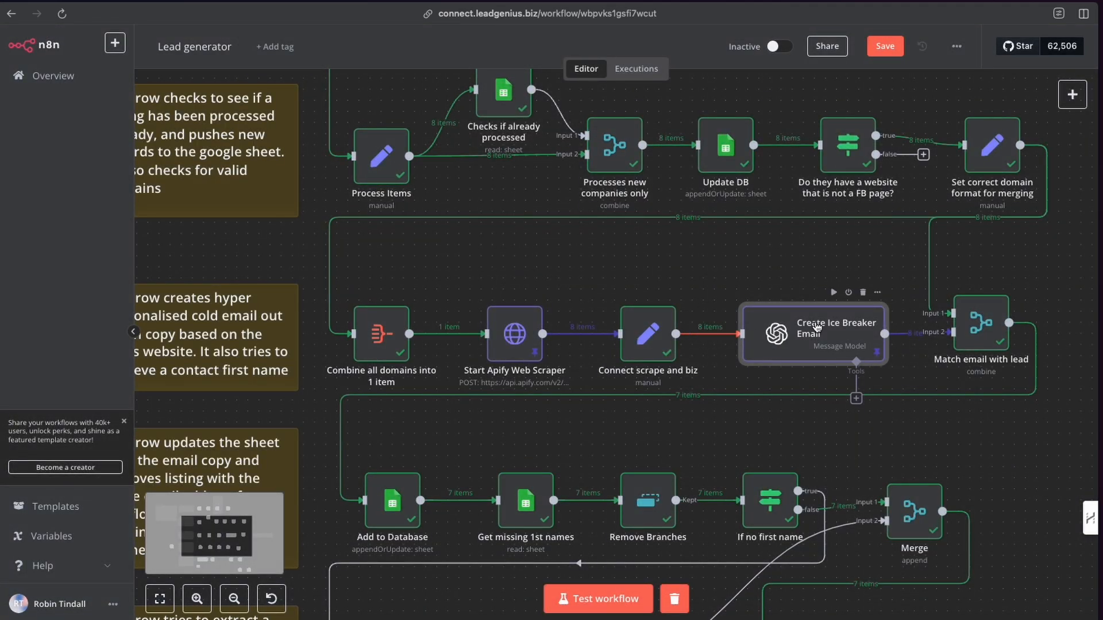
scroll(661, 333, right, 3)
scroll(669, 328, right, 2)
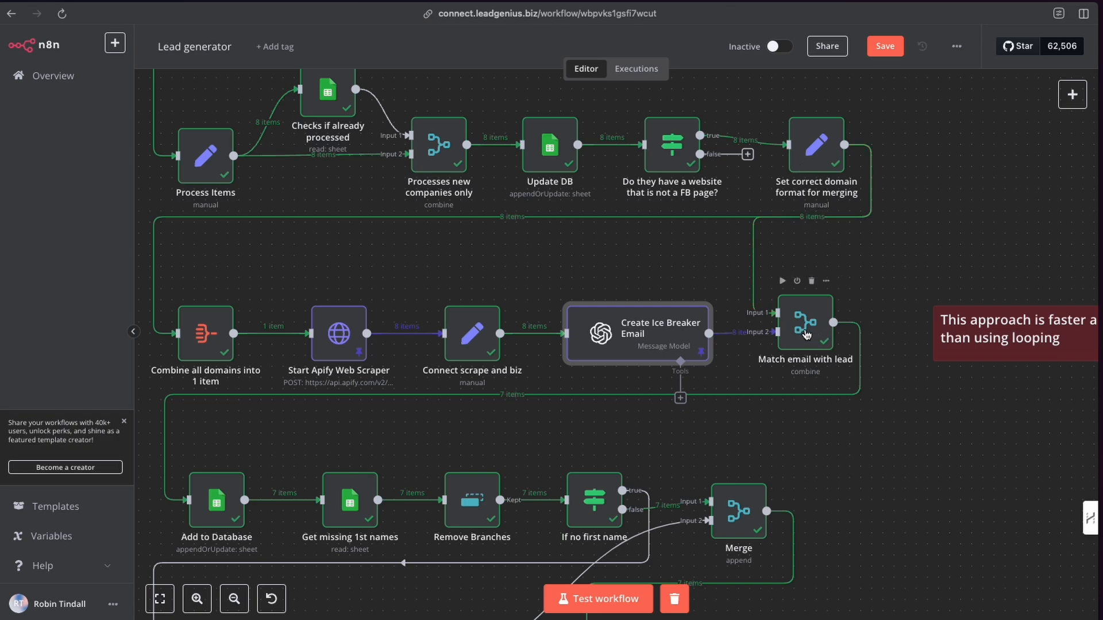
click(819, 147)
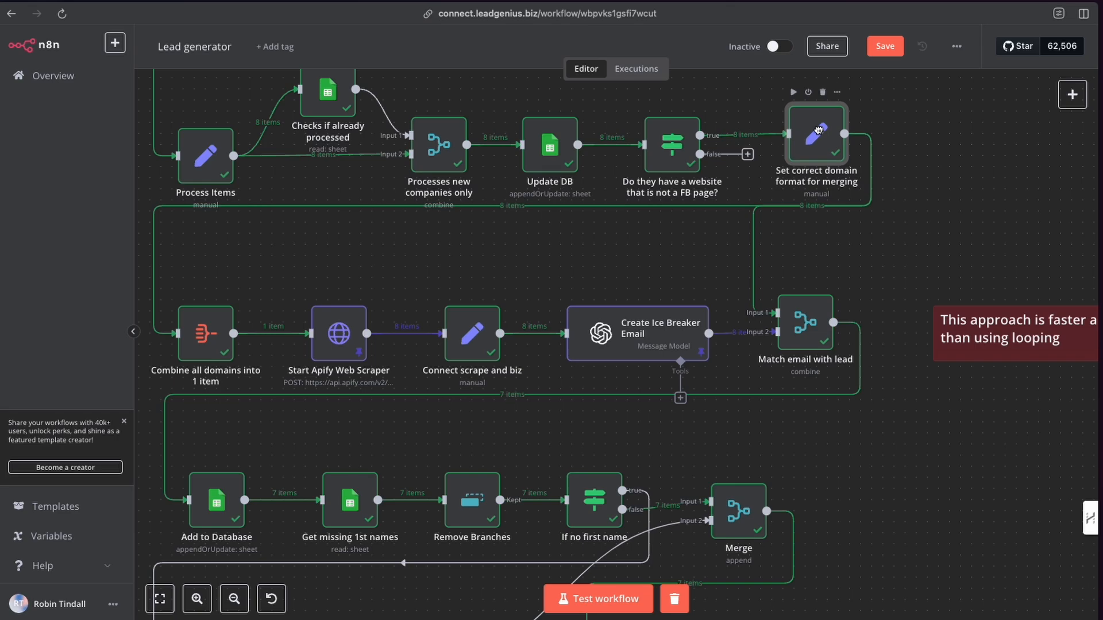
double_click(819, 147)
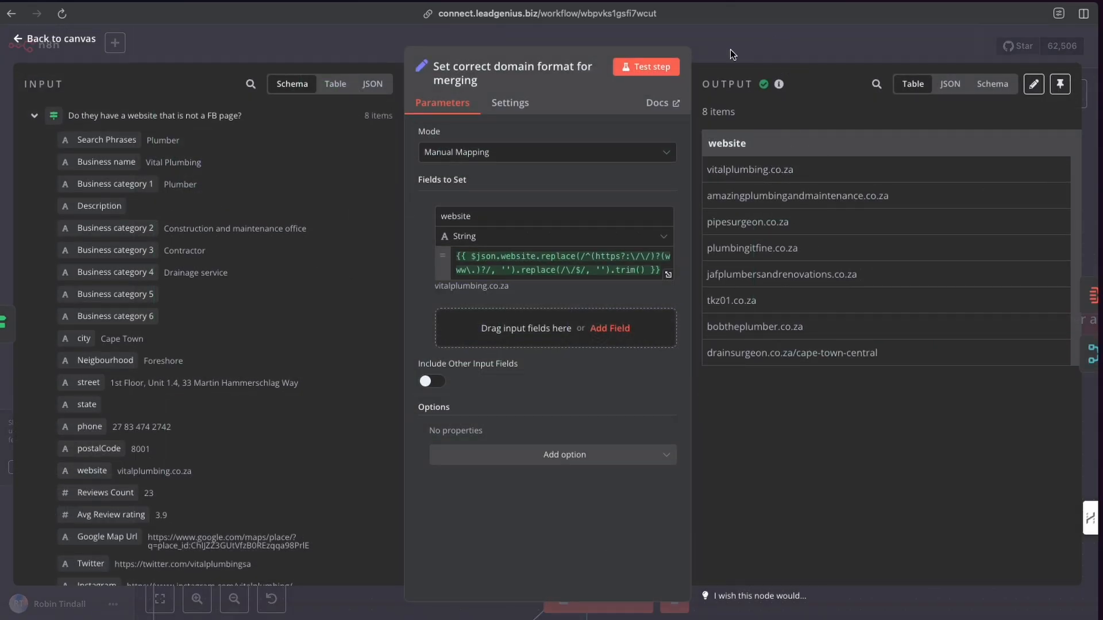
Scroll through the Set correct domain format for merging node's input fields and close the node.
scroll(119, 329, down, 10)
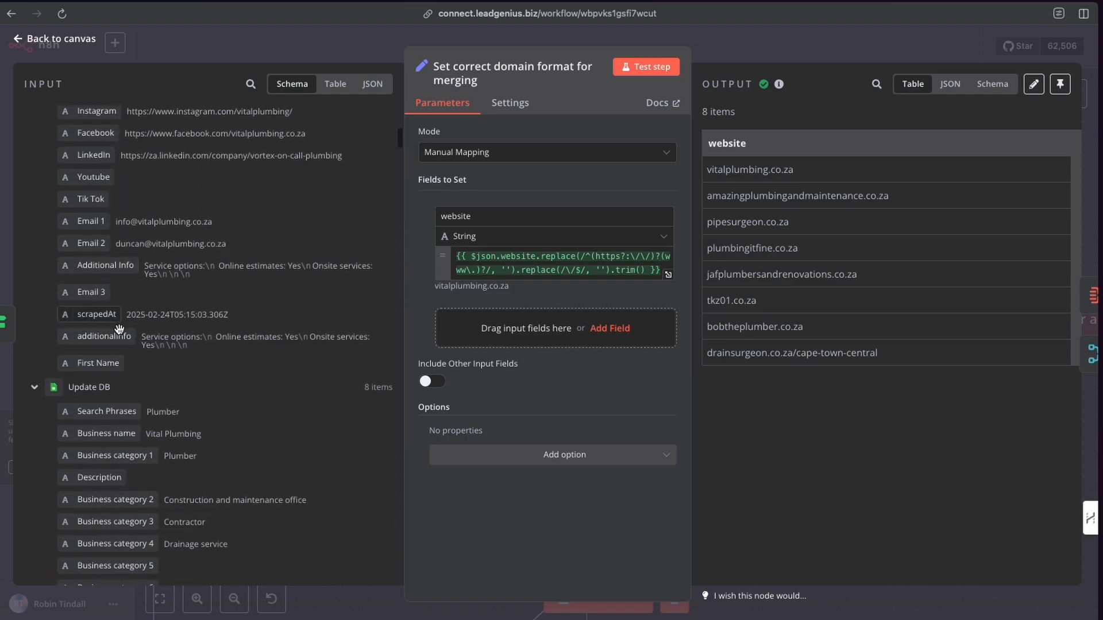
scroll(126, 330, up, 10)
key(Escape)
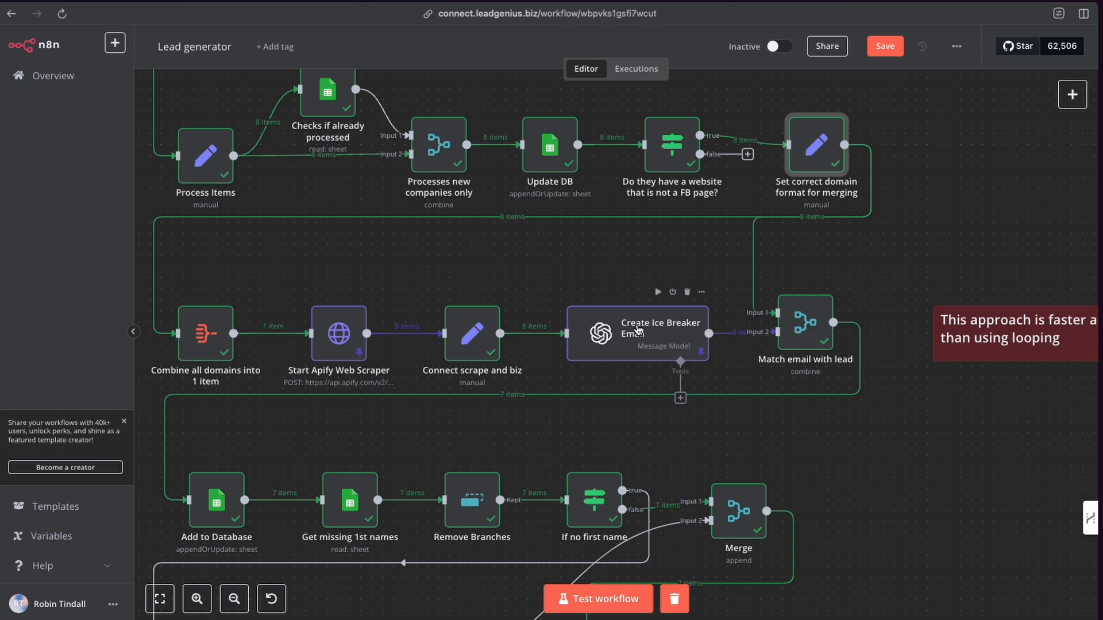
Open the Match email with lead node and review its matching fields, output settings and merged output columns.
double_click(810, 332)
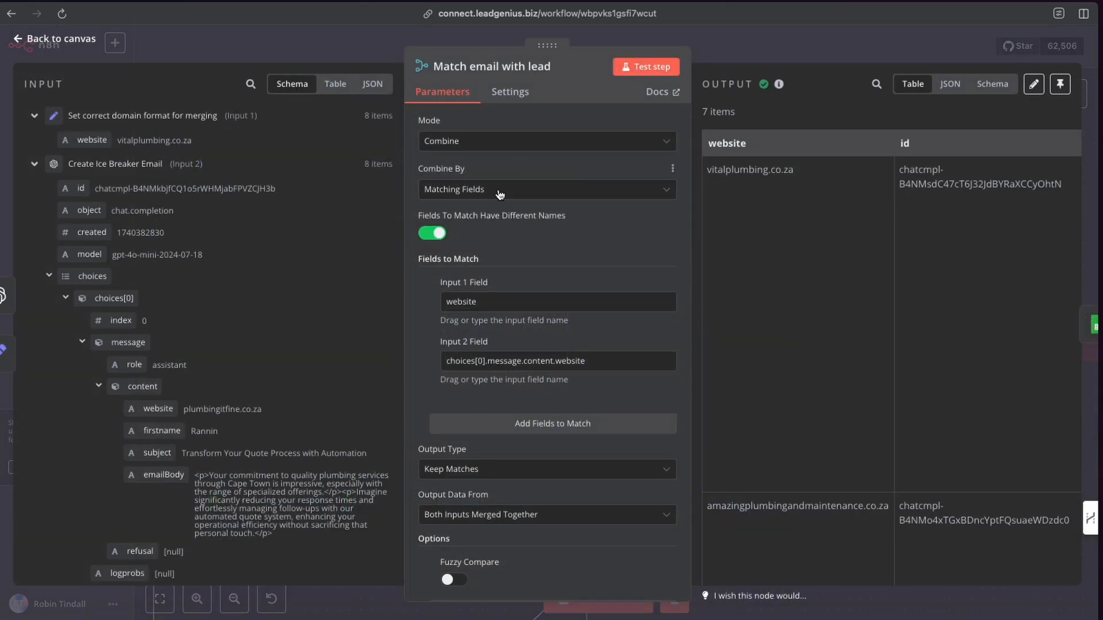
scroll(537, 270, down, 1)
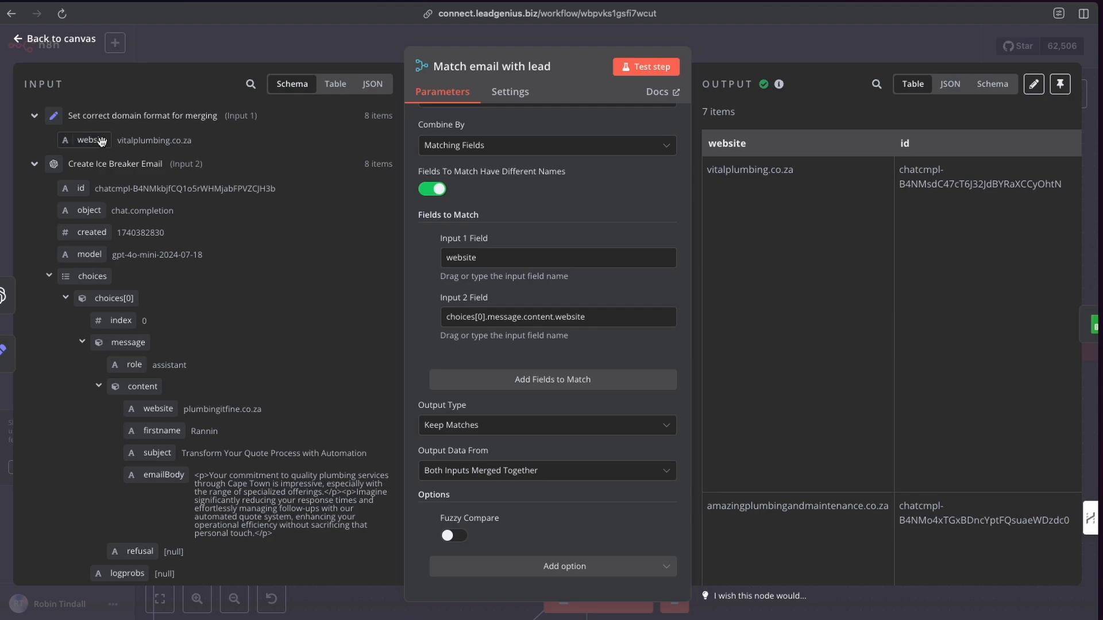
drag(89, 140, 63, 145)
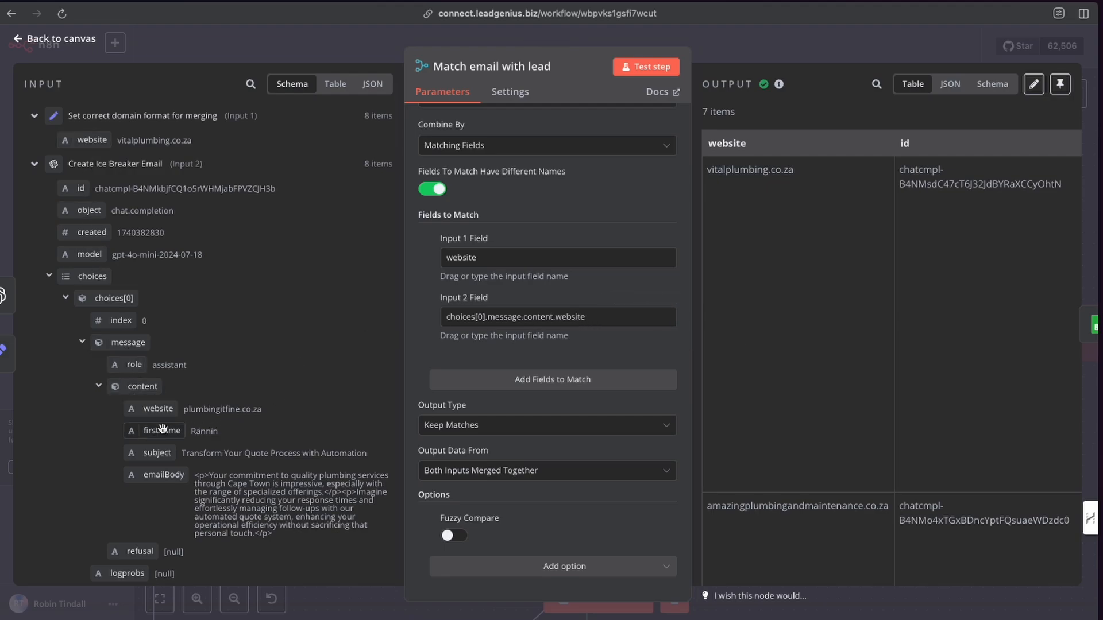
click(707, 52)
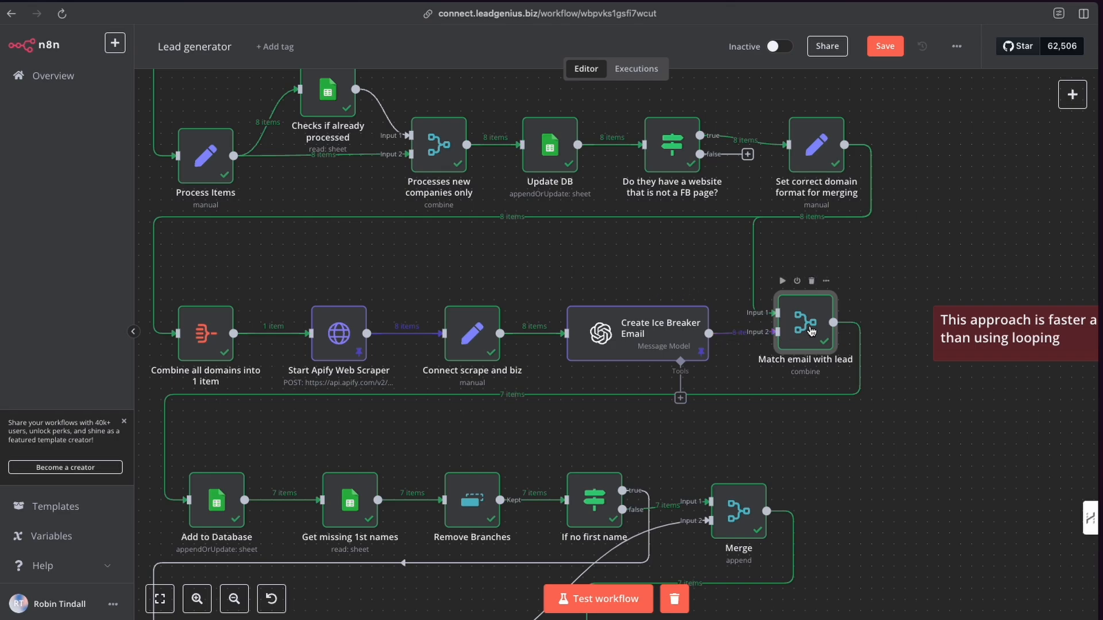
double_click(784, 337)
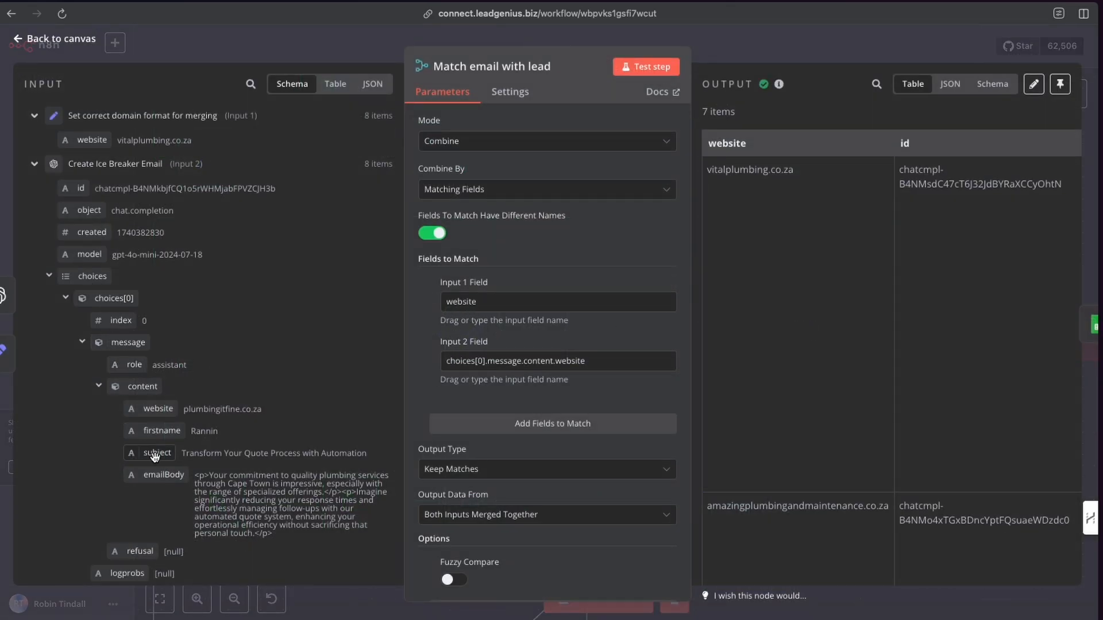
mouse_move(158, 409)
mouse_down()
mouse_move(467, 368)
mouse_move(287, 387)
mouse_move(154, 418)
mouse_up()
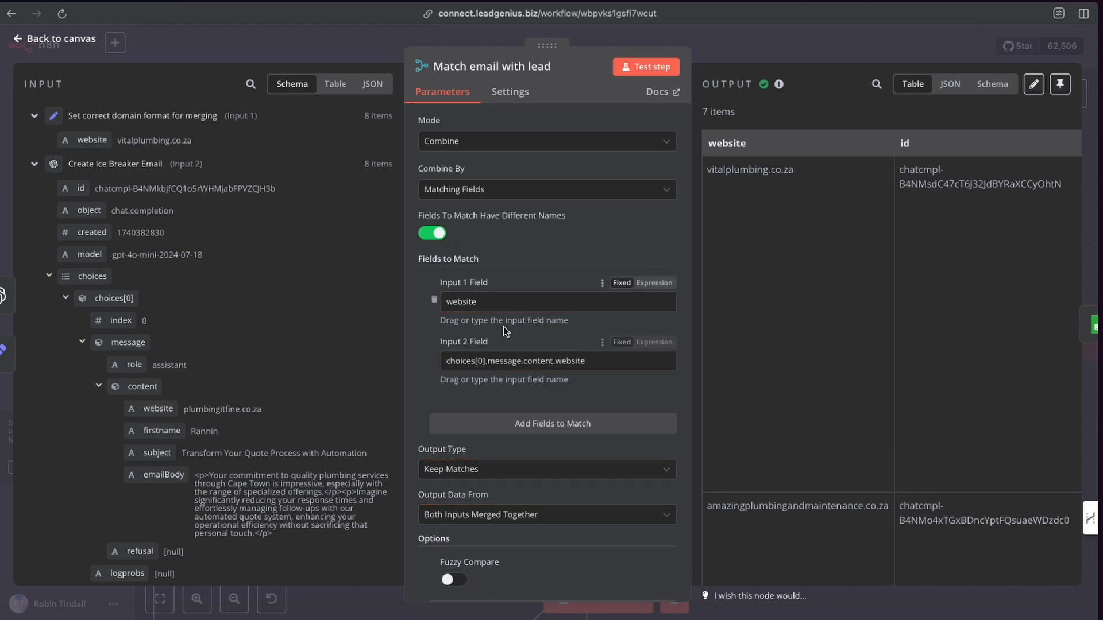
scroll(481, 342, down, 2)
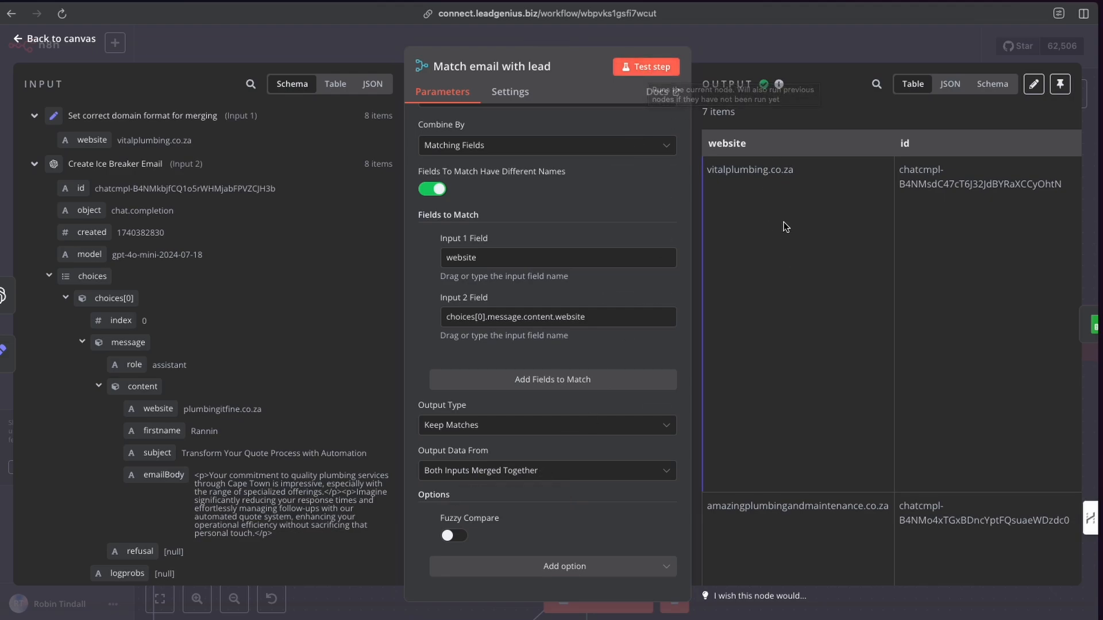
scroll(855, 243, right, 3)
scroll(856, 242, right, 10)
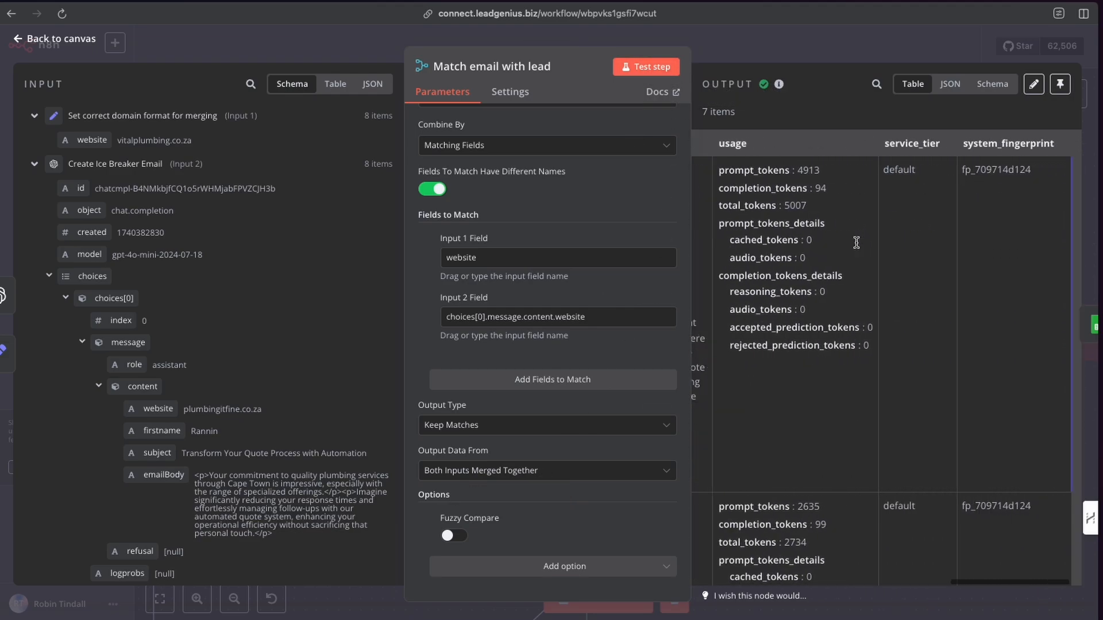
scroll(854, 243, left, 13)
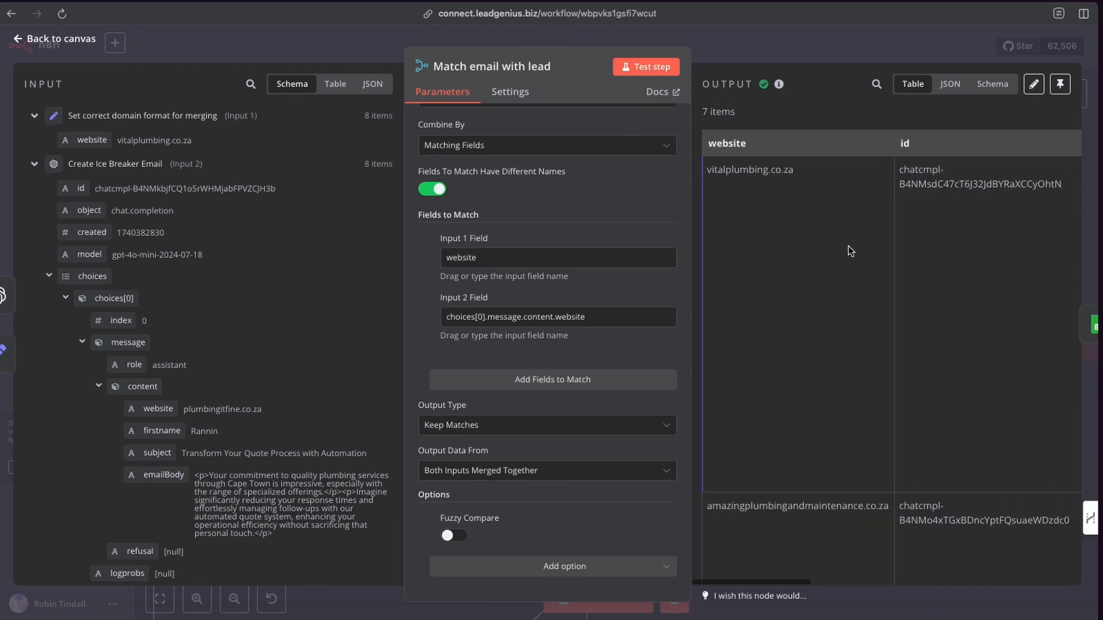
click(725, 43)
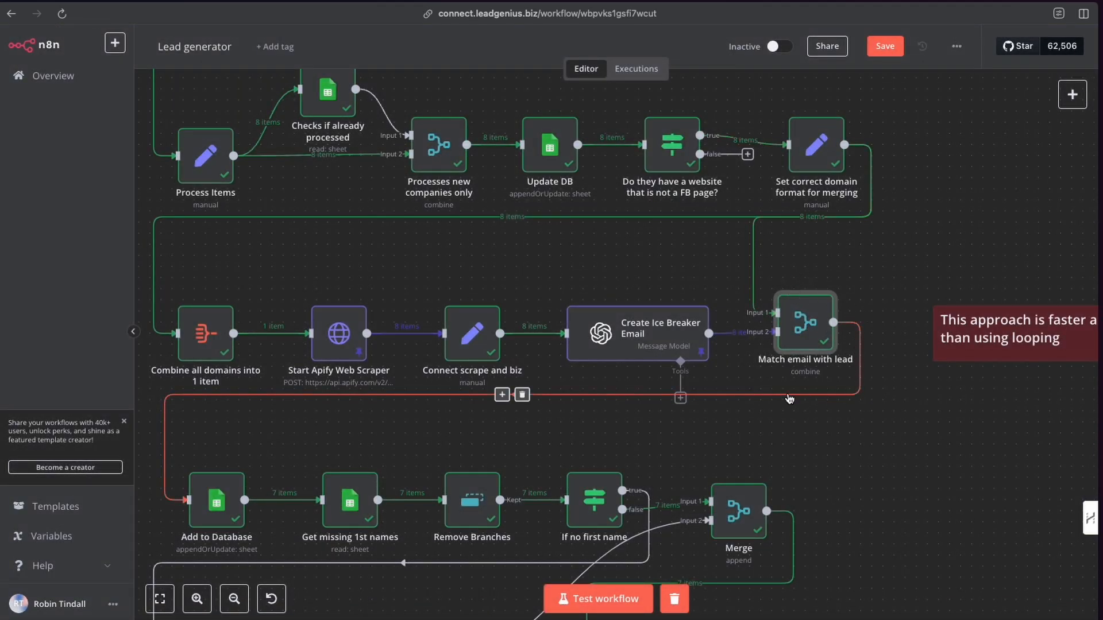
Reopen the Set correct domain format for merging node to review its website output, then close it.
scroll(652, 393, down, 3)
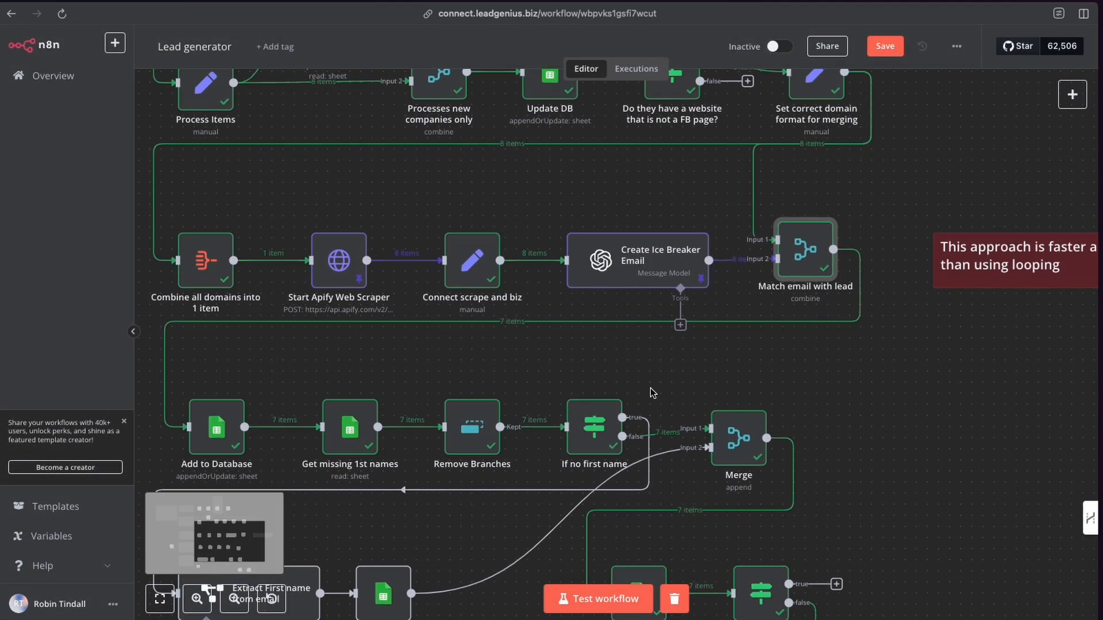
scroll(653, 393, left, 3)
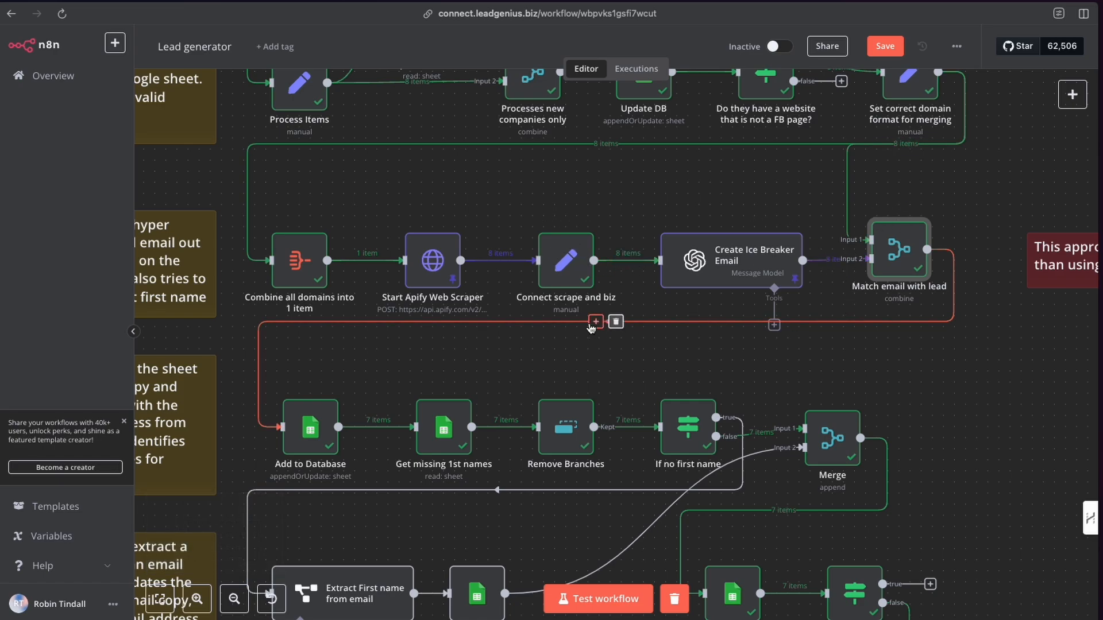
scroll(592, 326, up, 1)
scroll(591, 326, right, 1)
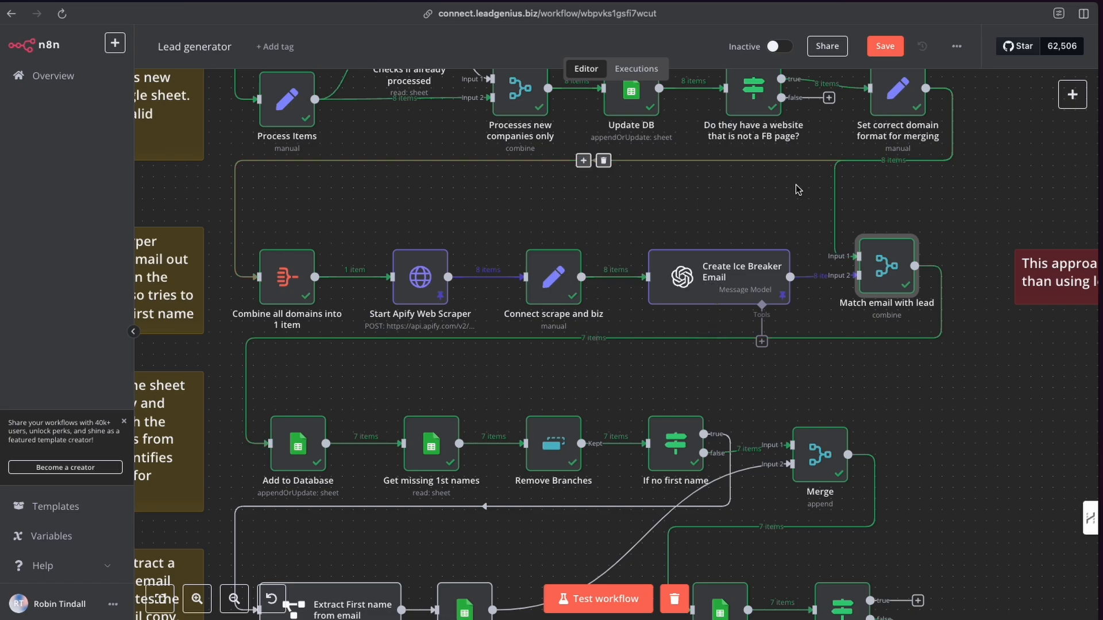
scroll(815, 184, up, 2)
double_click(889, 130)
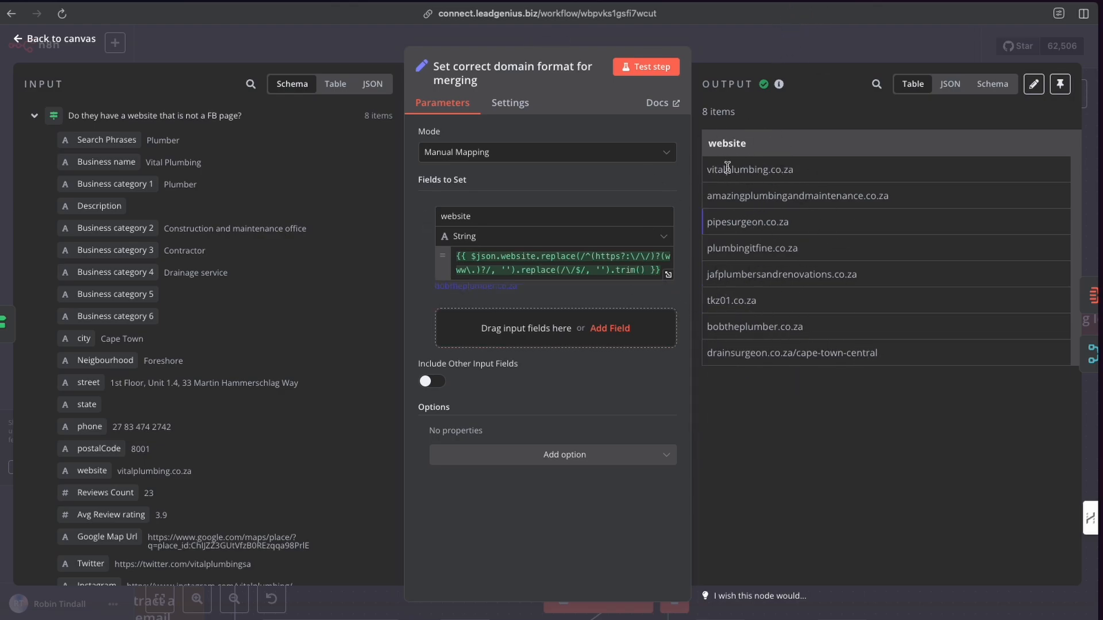
click(734, 51)
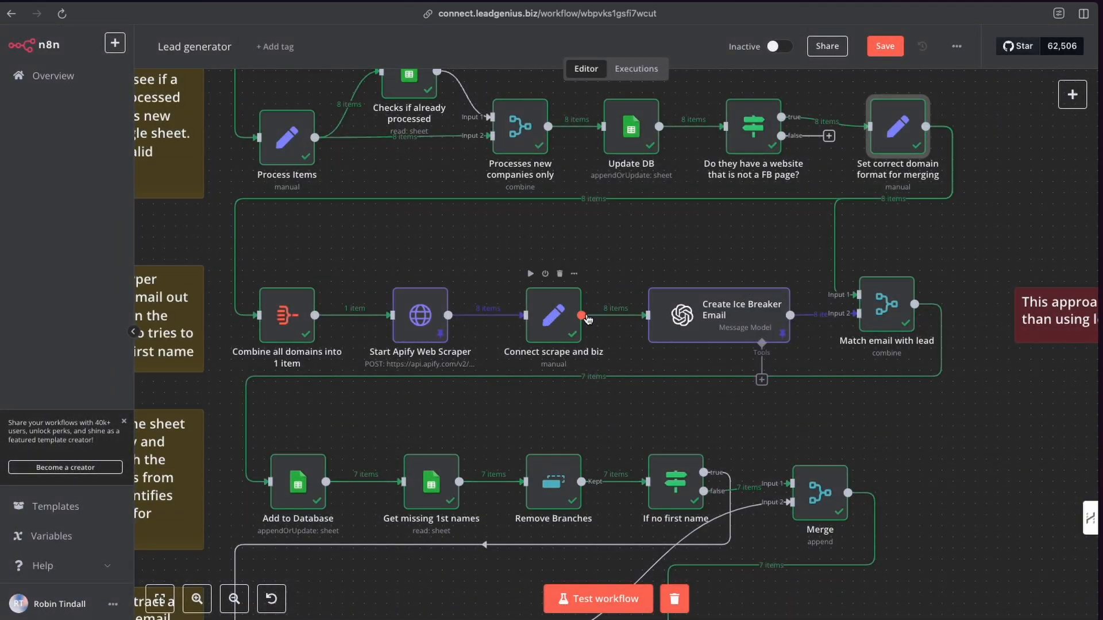
Open the Add to Database node and review its match column and values-to-send mappings.
scroll(483, 379, down, 2)
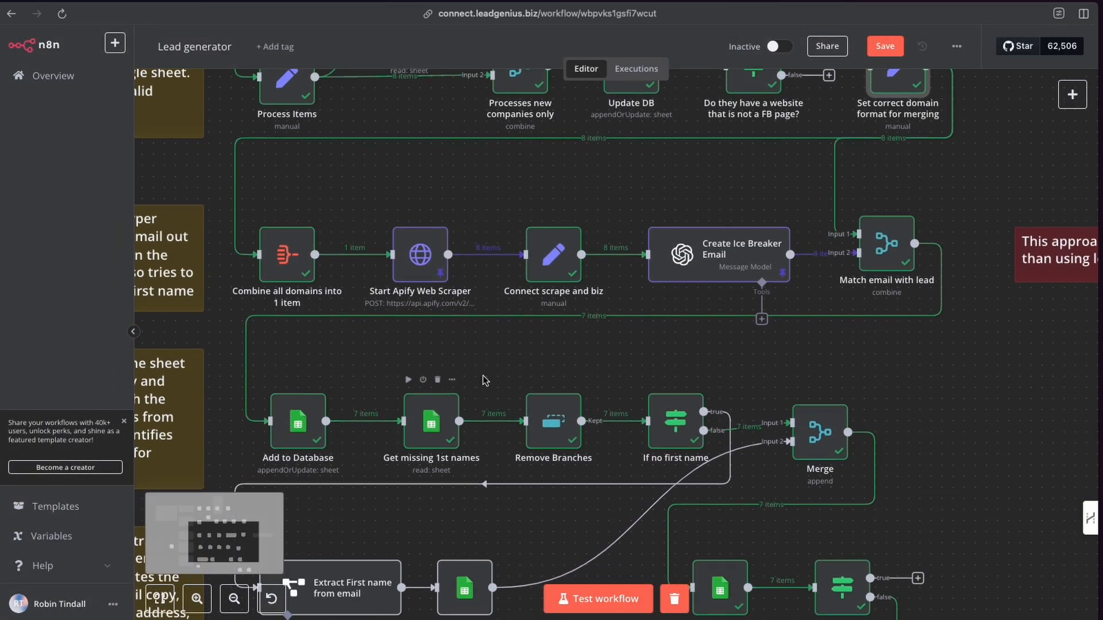
scroll(483, 379, down, 1)
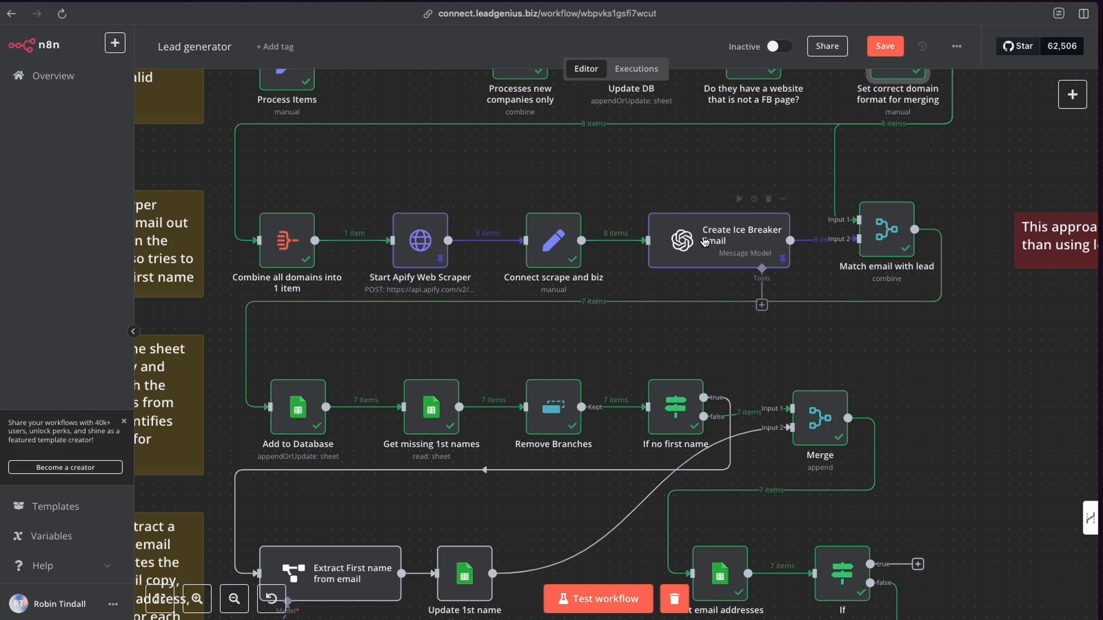
double_click(299, 410)
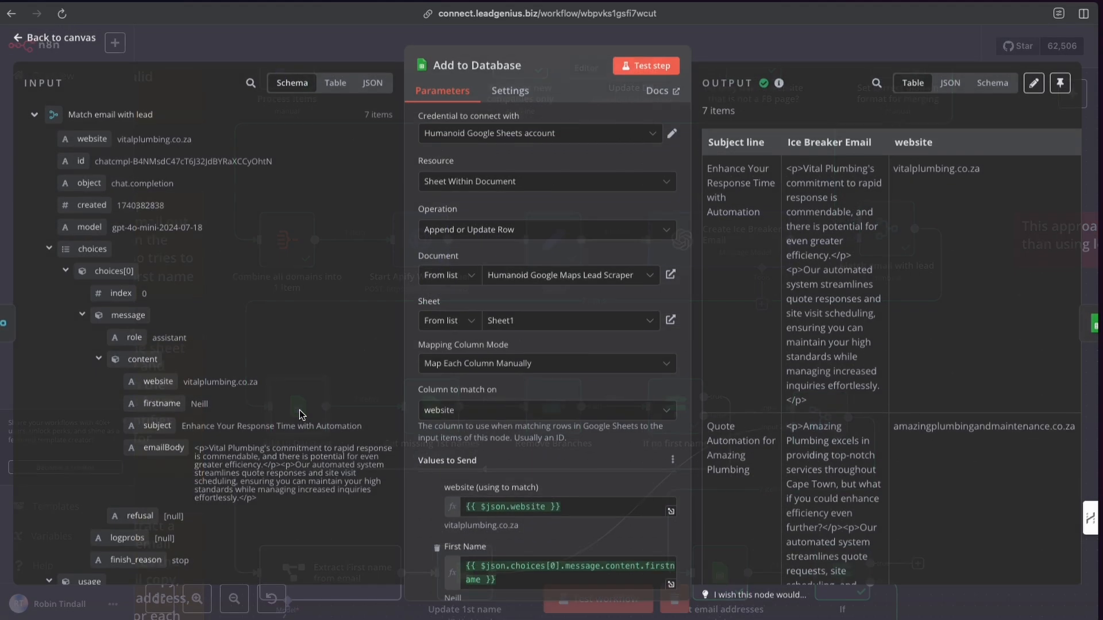
scroll(519, 332, down, 5)
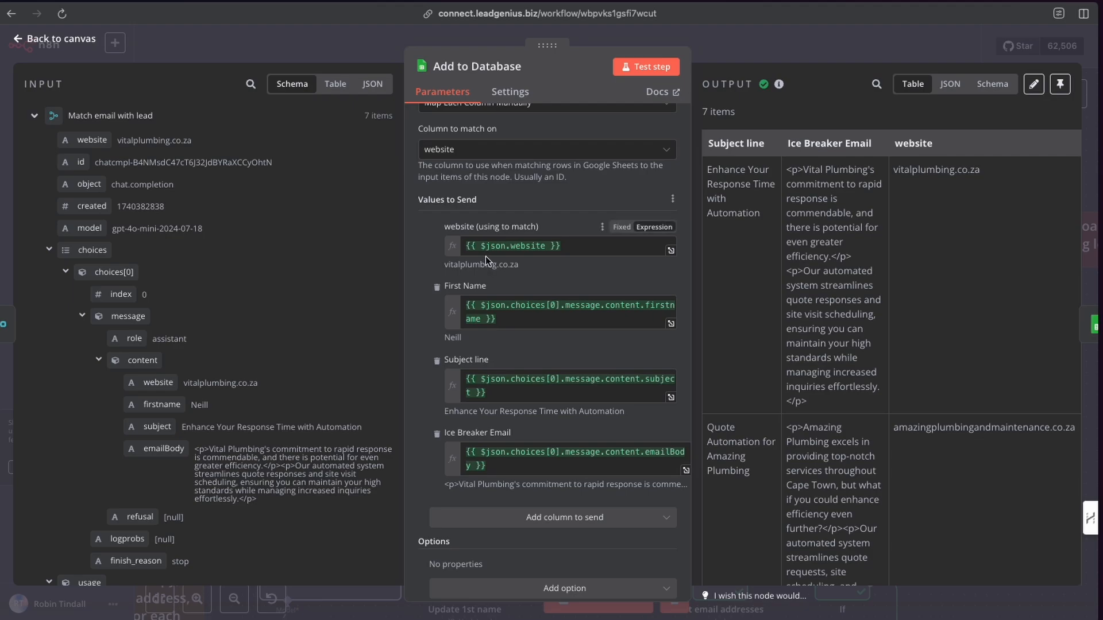
scroll(485, 256, down, 1)
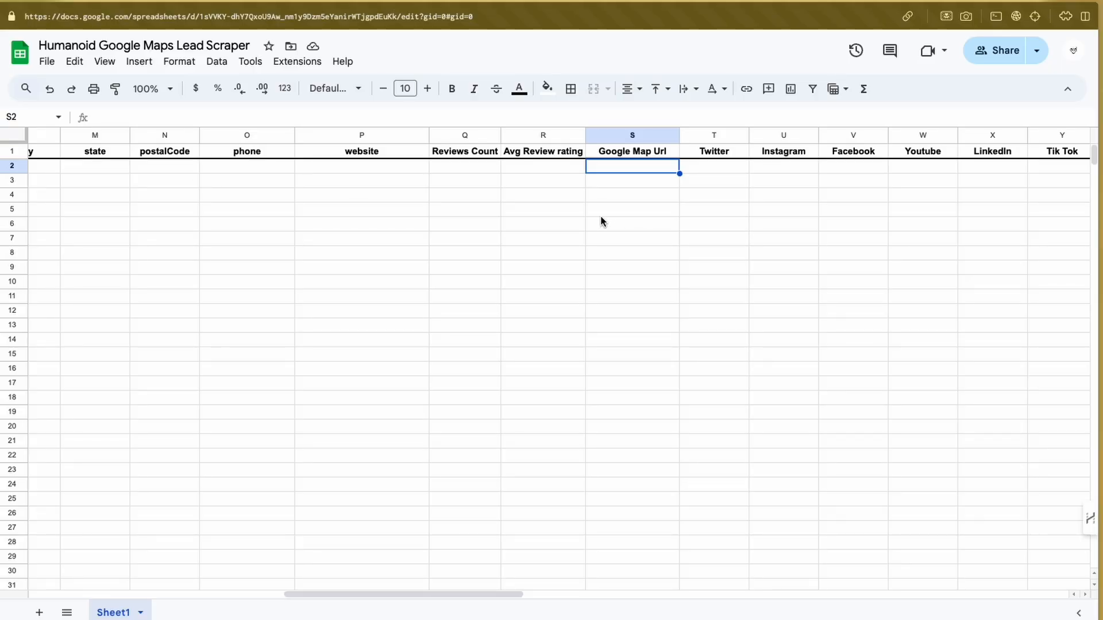
Examine the lead sheet's column headers, including First Name, Subject line and Ice Breaker Email.
scroll(984, 181, right, 20)
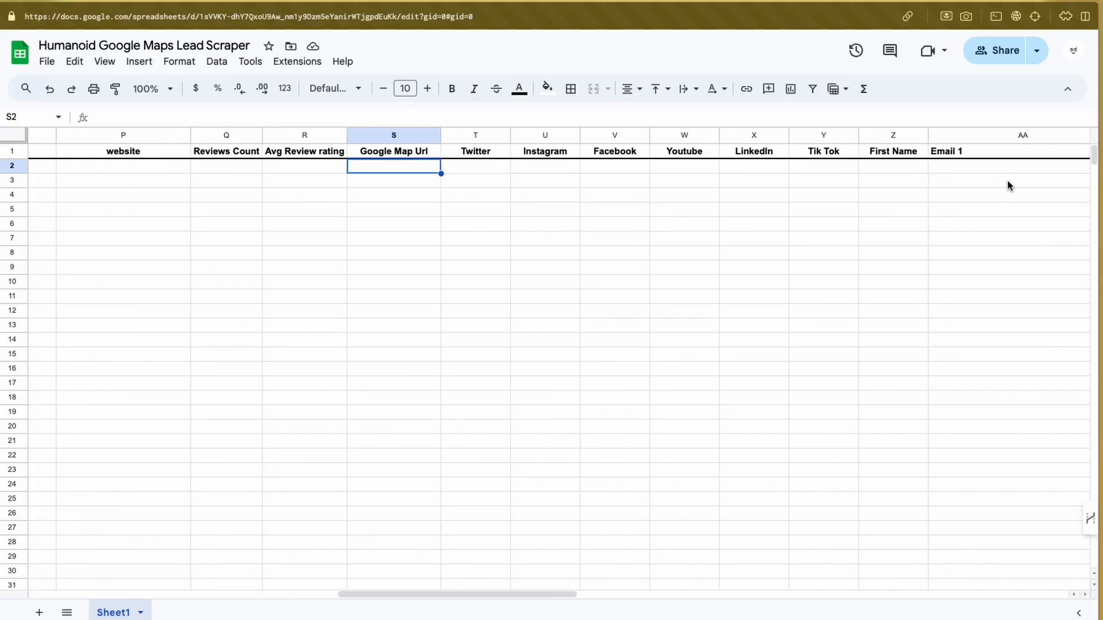
scroll(747, 169, left, 5)
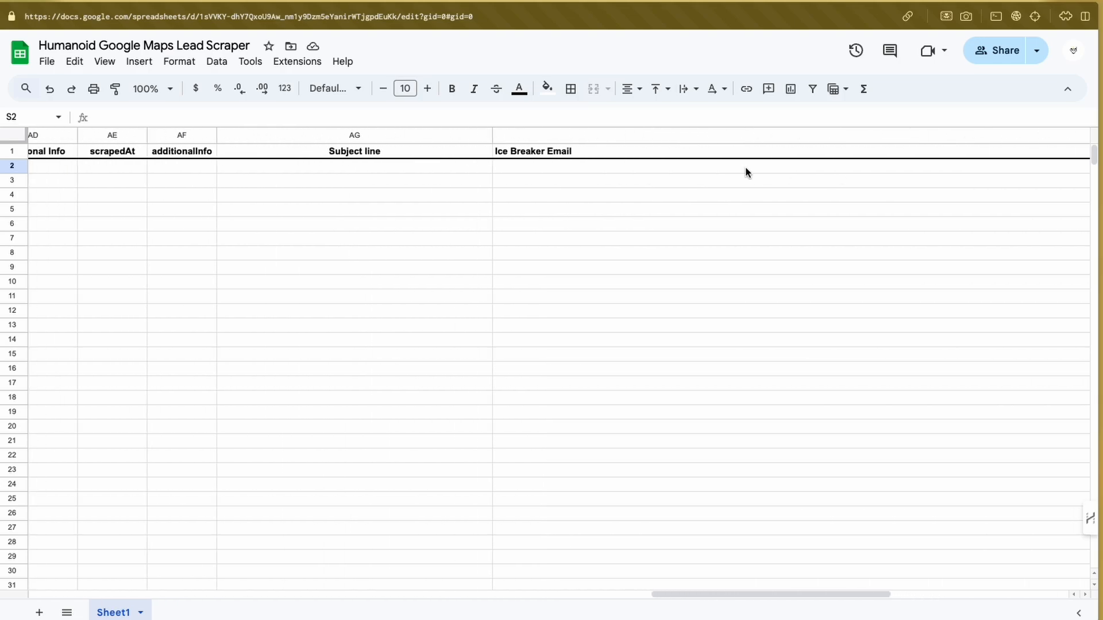
click(674, 153)
scroll(785, 158, right, 10)
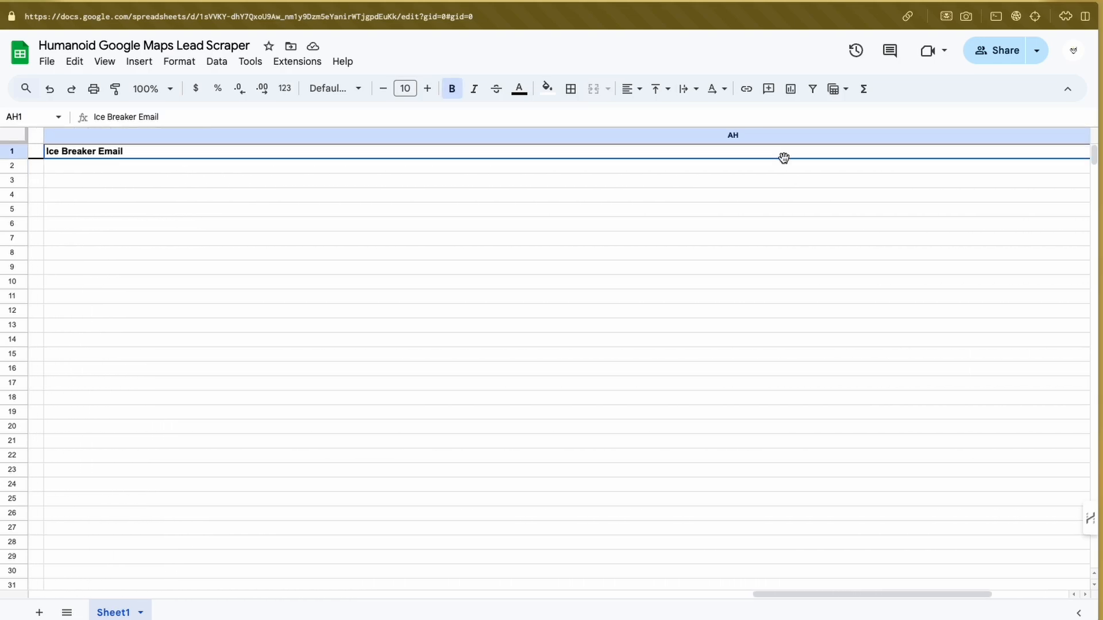
scroll(789, 155, left, 12)
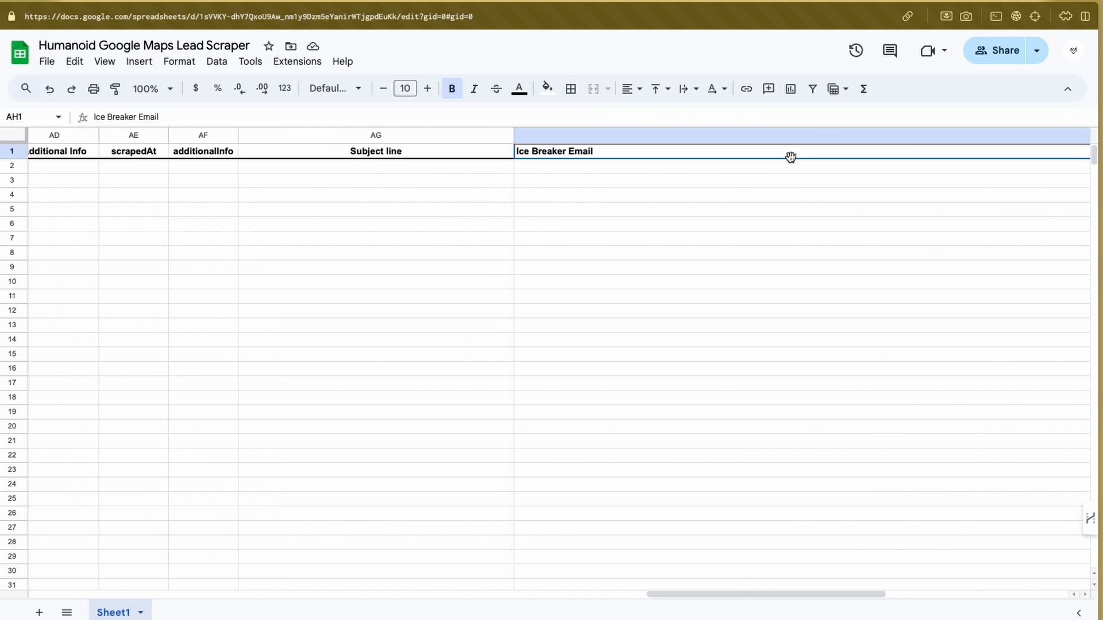
click(576, 138)
scroll(260, 142, left, 10)
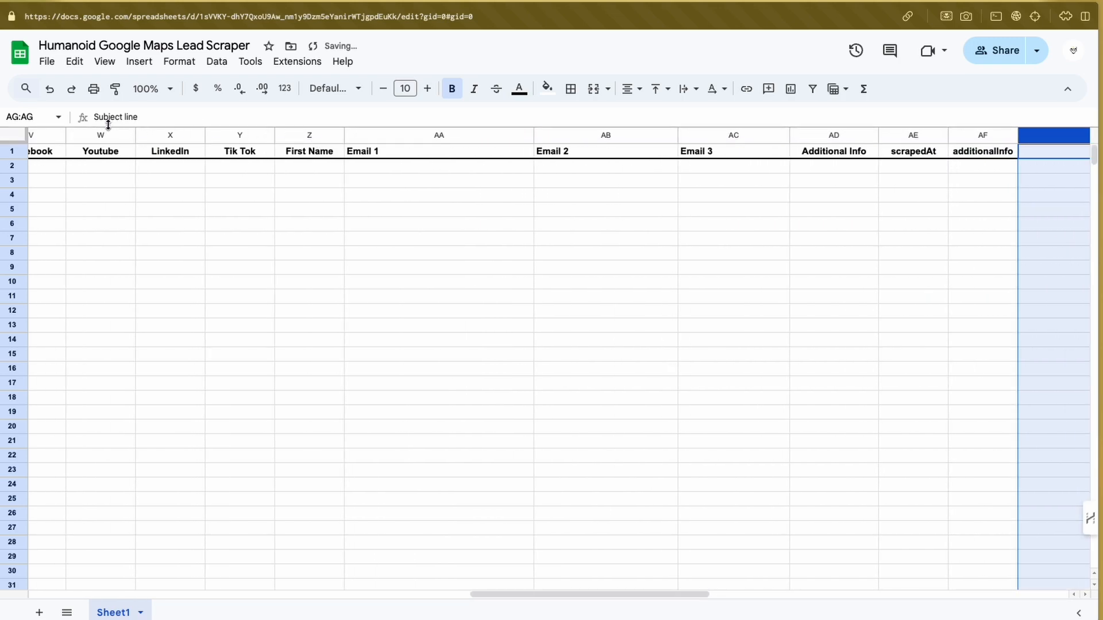
click(302, 135)
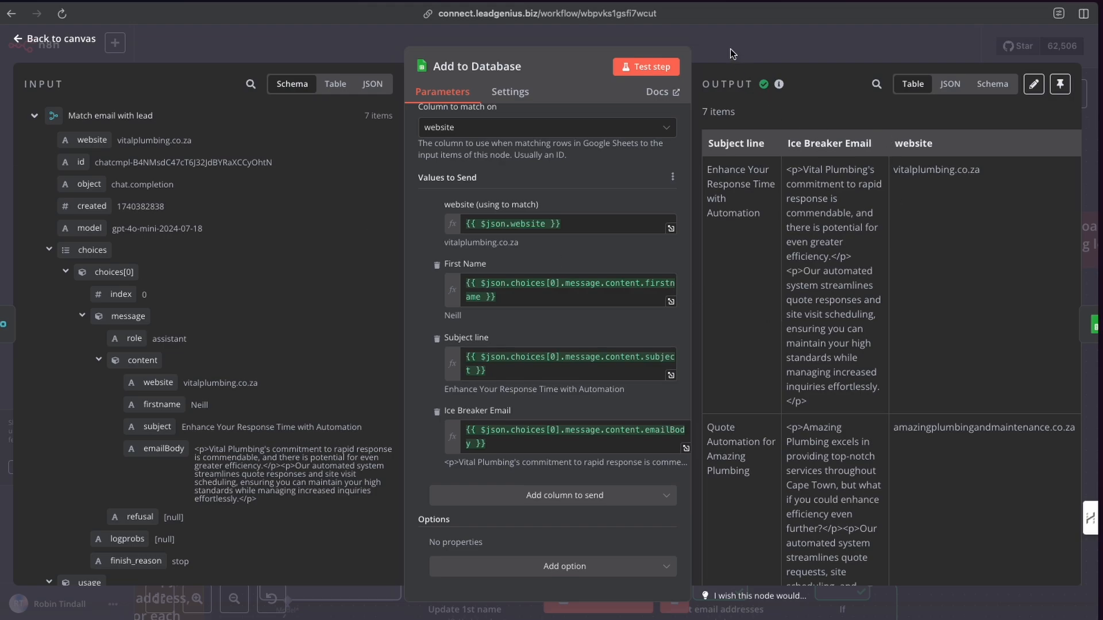
Return to the workflow and delete the current execution data.
click(729, 50)
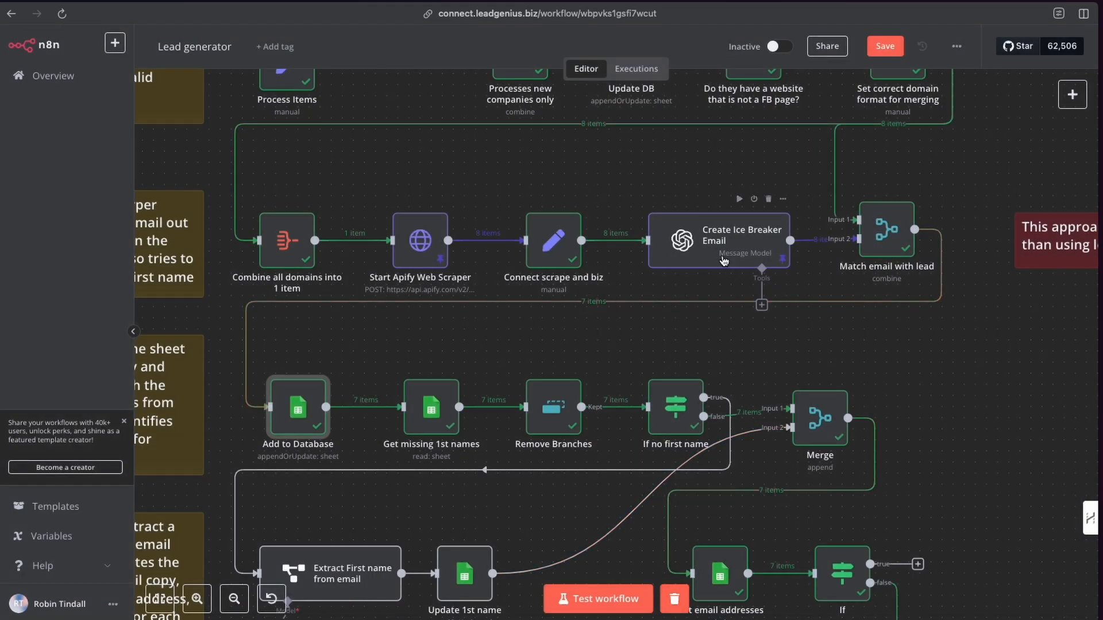
click(675, 600)
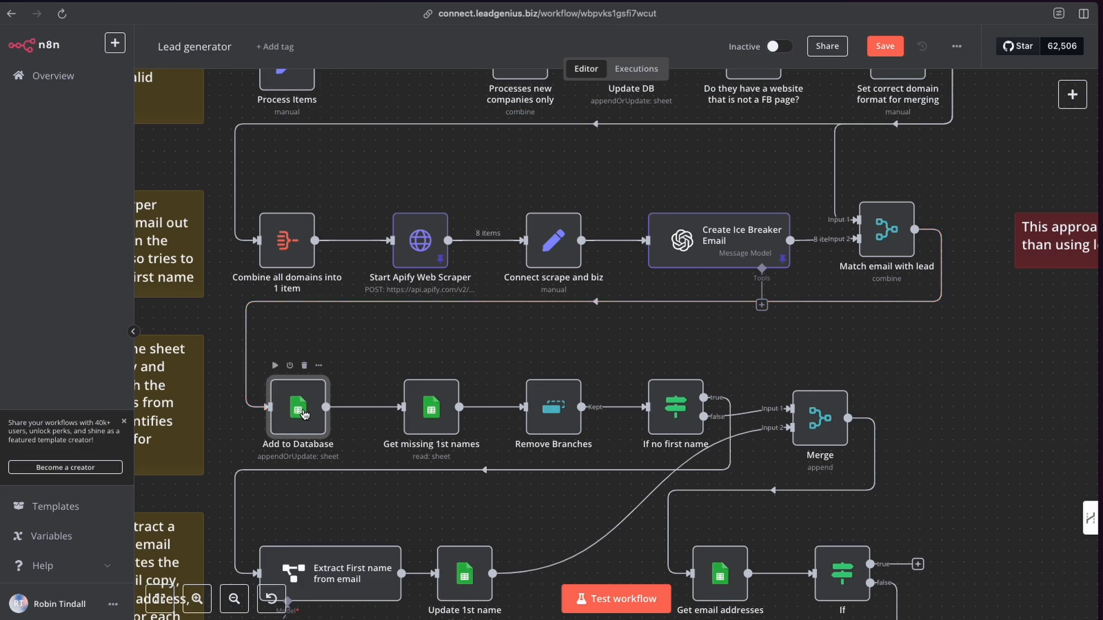
Execute the workflow up to the Add to Database node.
scroll(417, 245, up, 5)
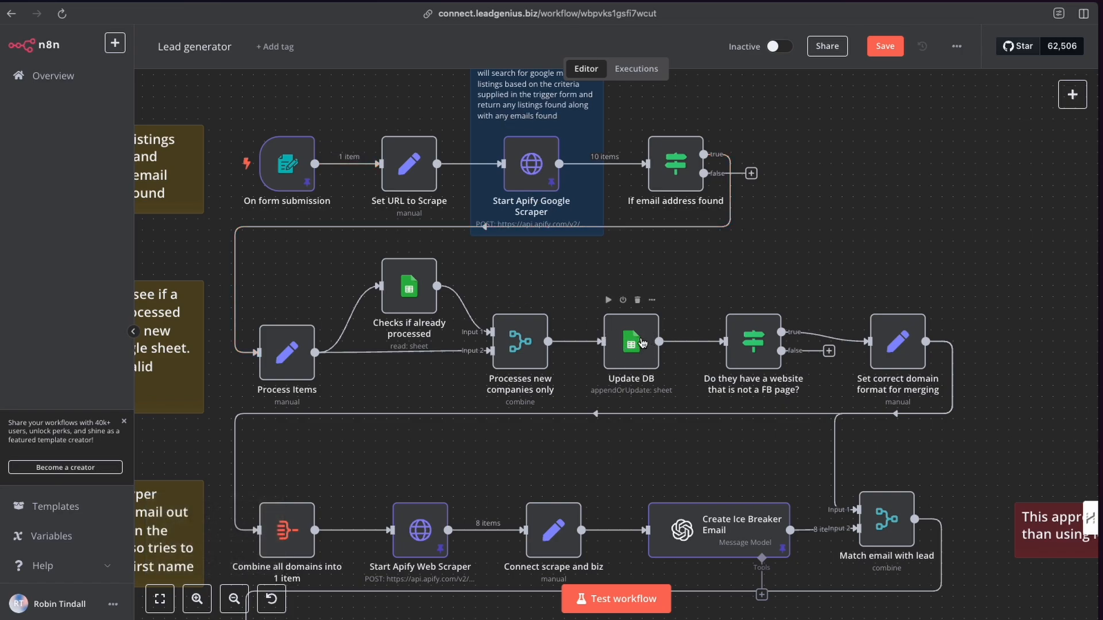
scroll(295, 435, down, 5)
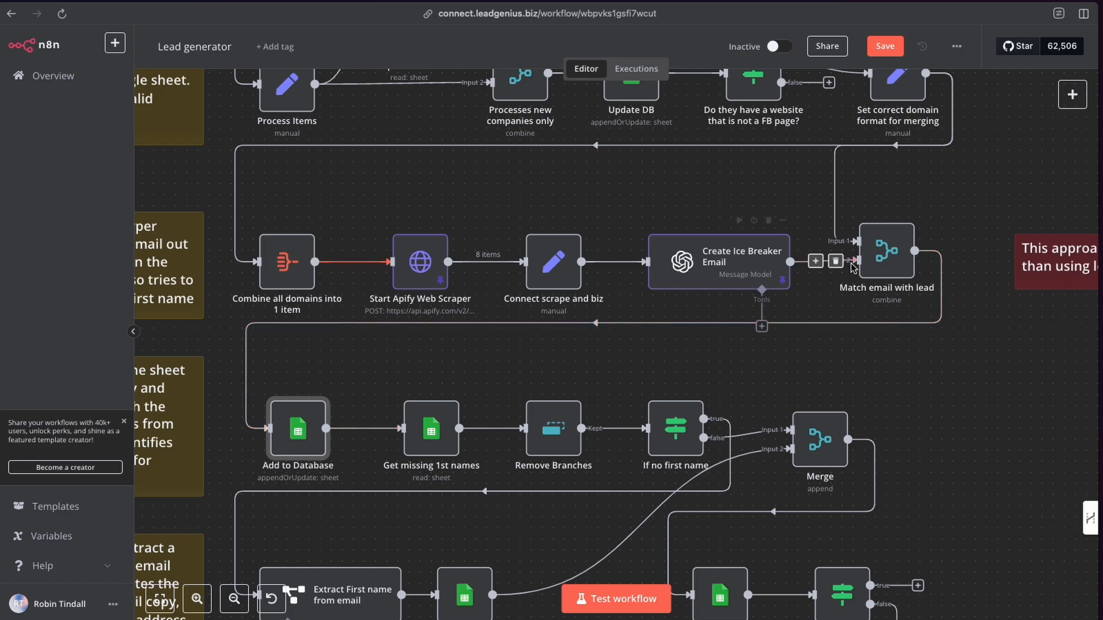
scroll(470, 266, down, 1)
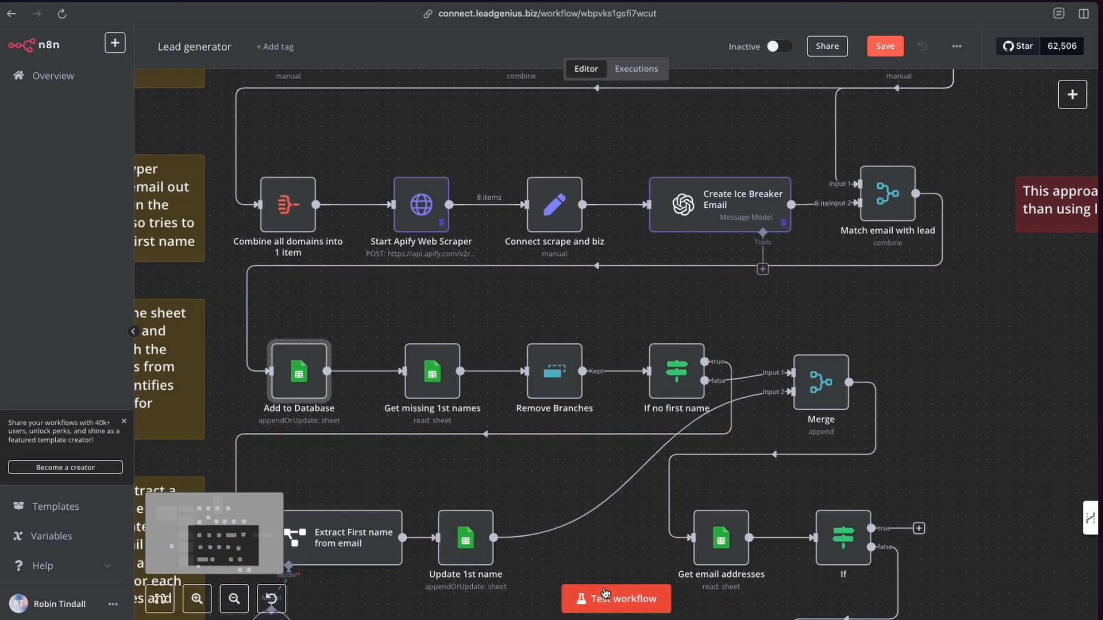
click(276, 331)
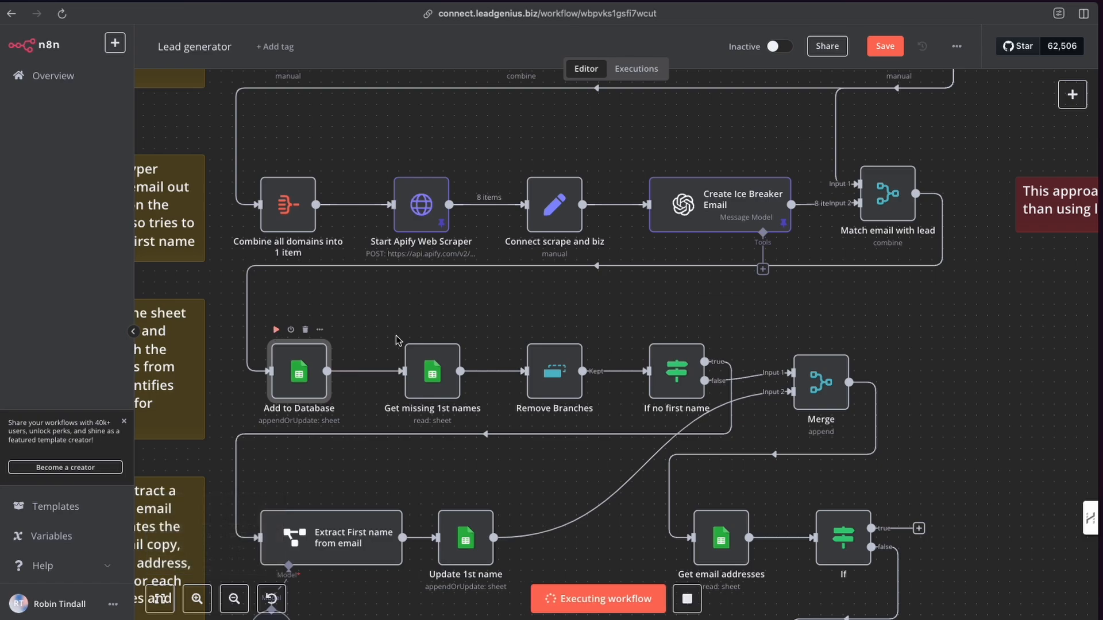
scroll(484, 355, up, 5)
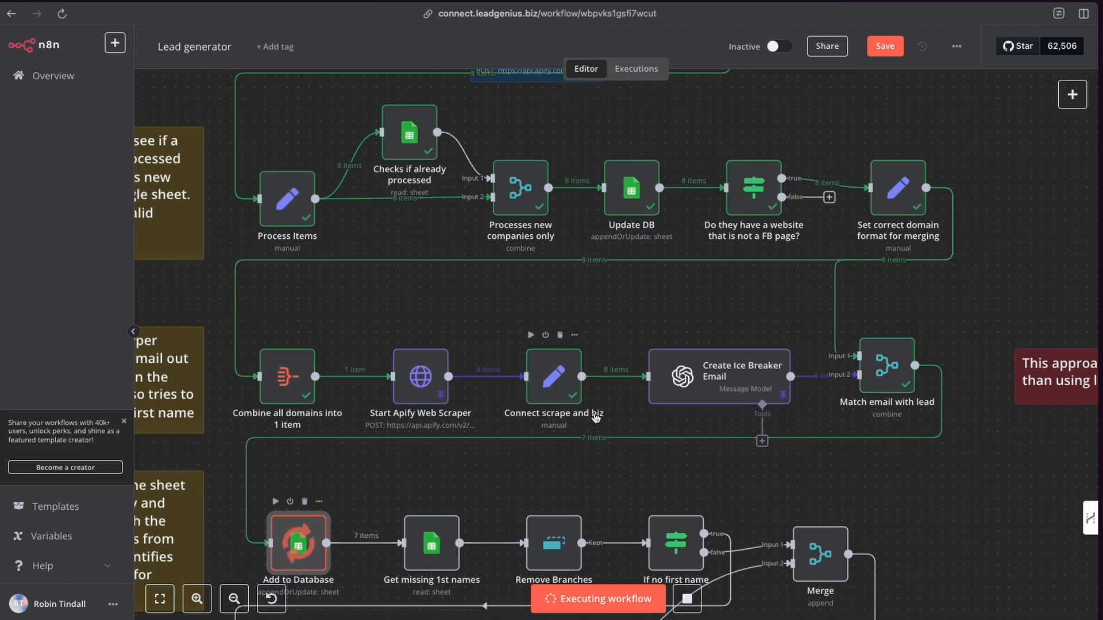
scroll(739, 305, down, 3)
Review the lead sheet's newly written First Name, Subject line and Ice Breaker Email entries.
scroll(328, 425, down, 1)
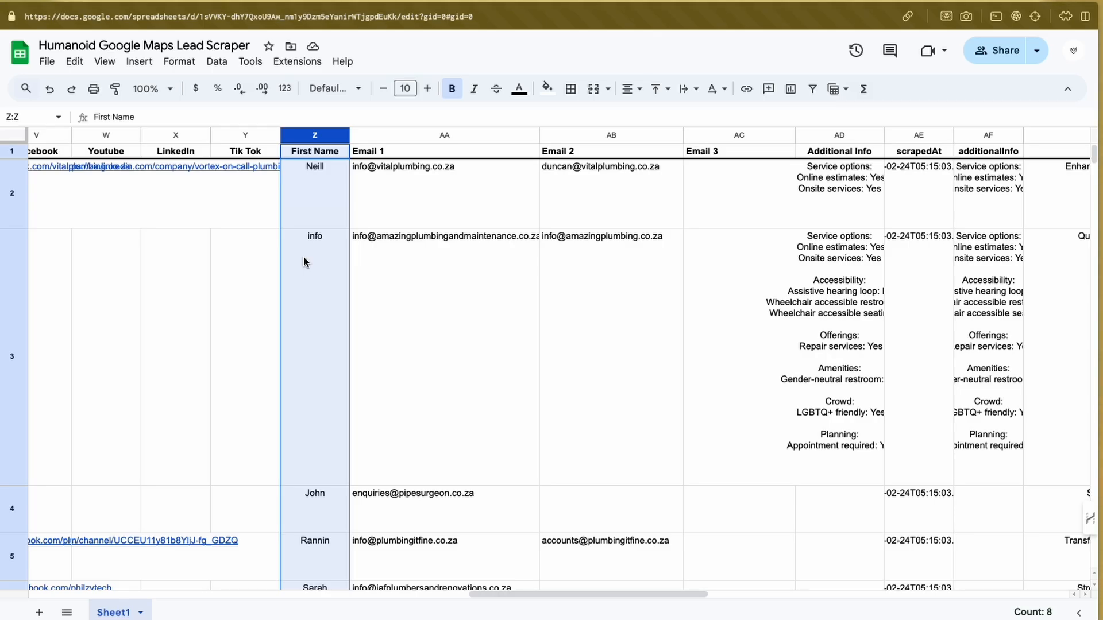
click(378, 284)
click(301, 182)
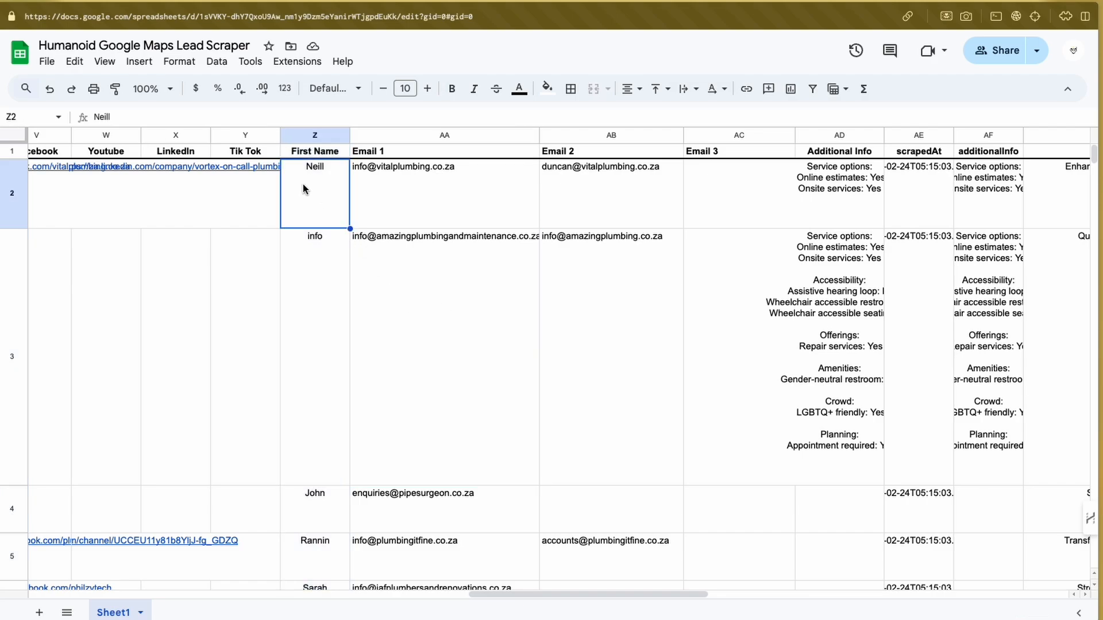
click(313, 280)
scroll(321, 323, down, 4)
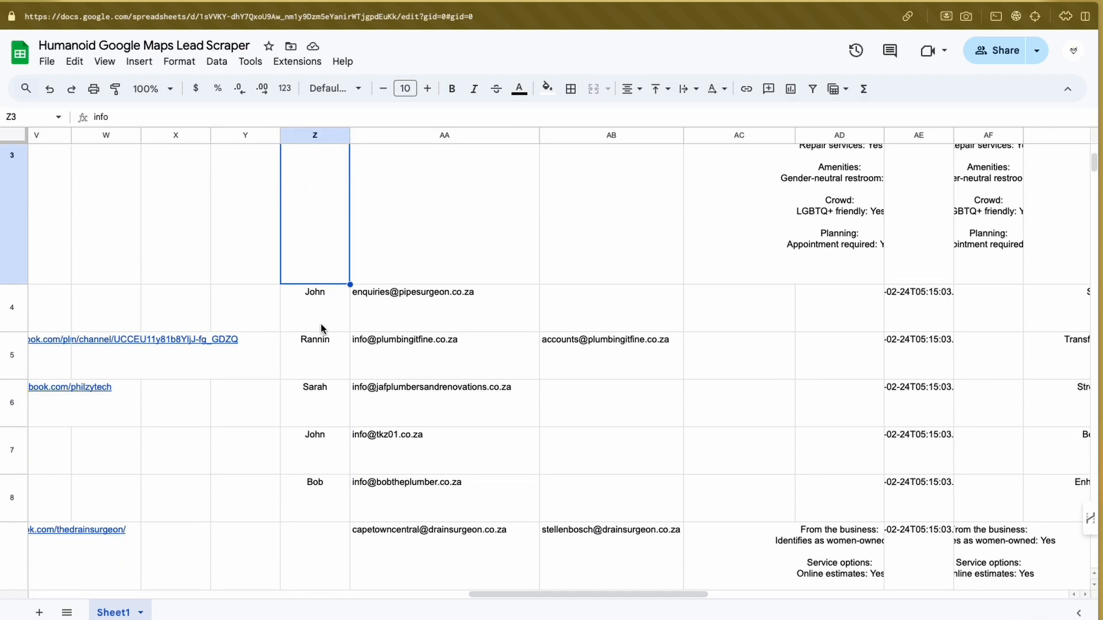
scroll(322, 205, up, 1)
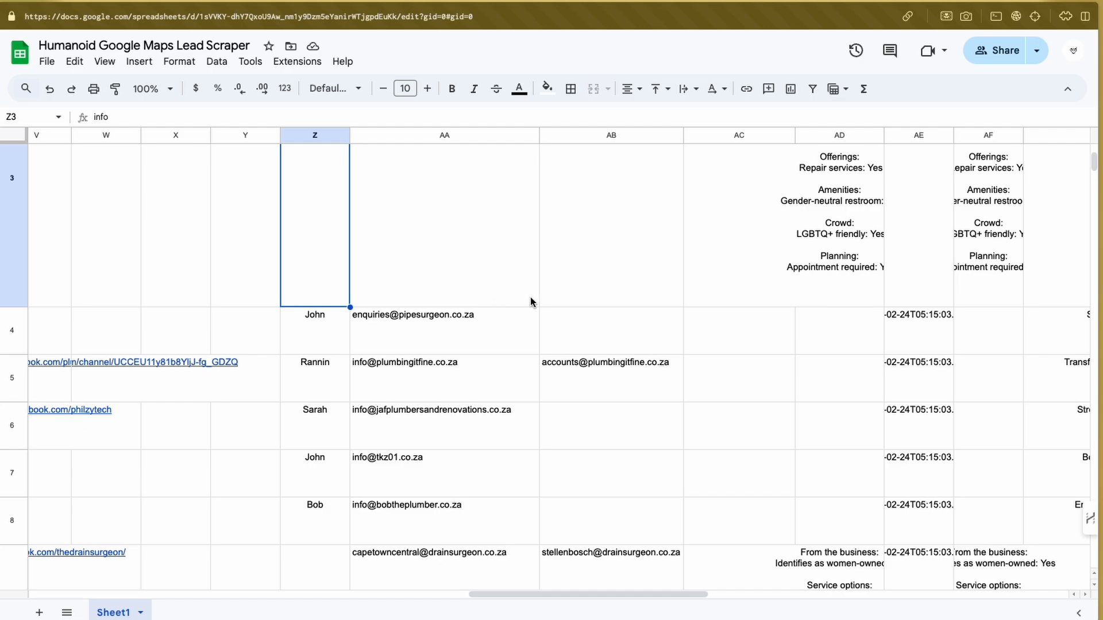
scroll(529, 298, right, 5)
scroll(530, 298, up, 3)
scroll(531, 301, right, 7)
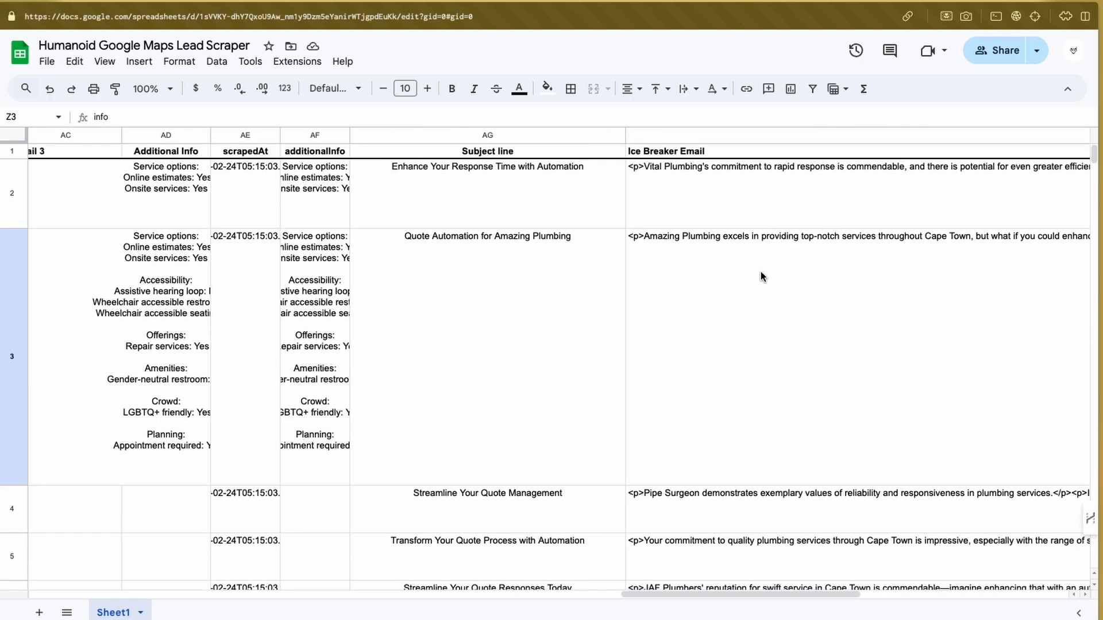
scroll(453, 242, left, 7)
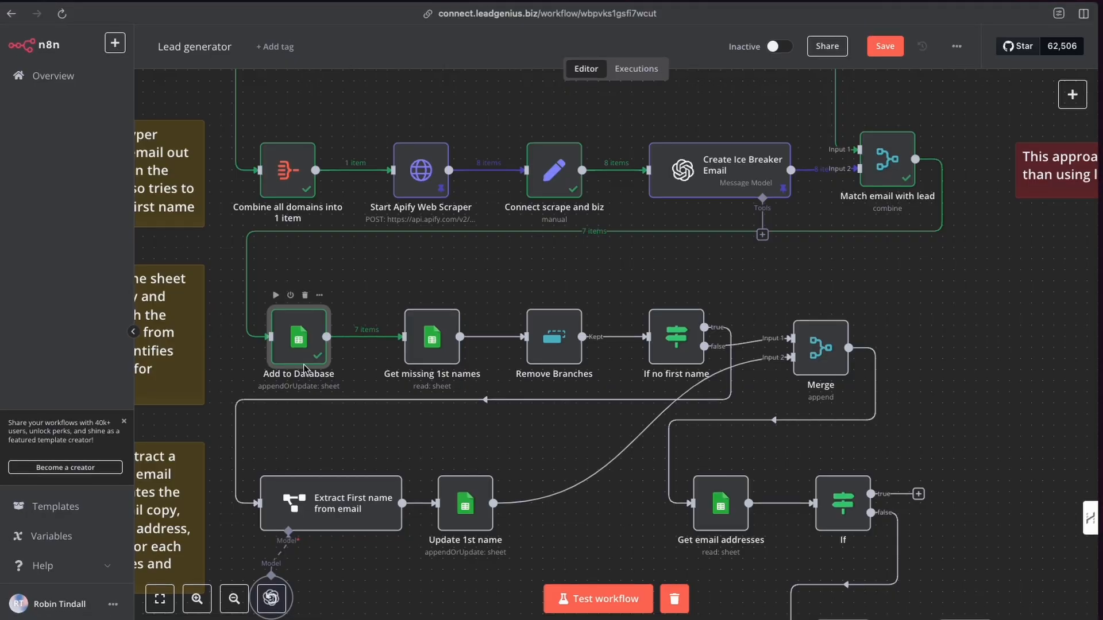
Examine the workflow's lower rows and their explanatory sticky notes.
scroll(292, 358, down, 3)
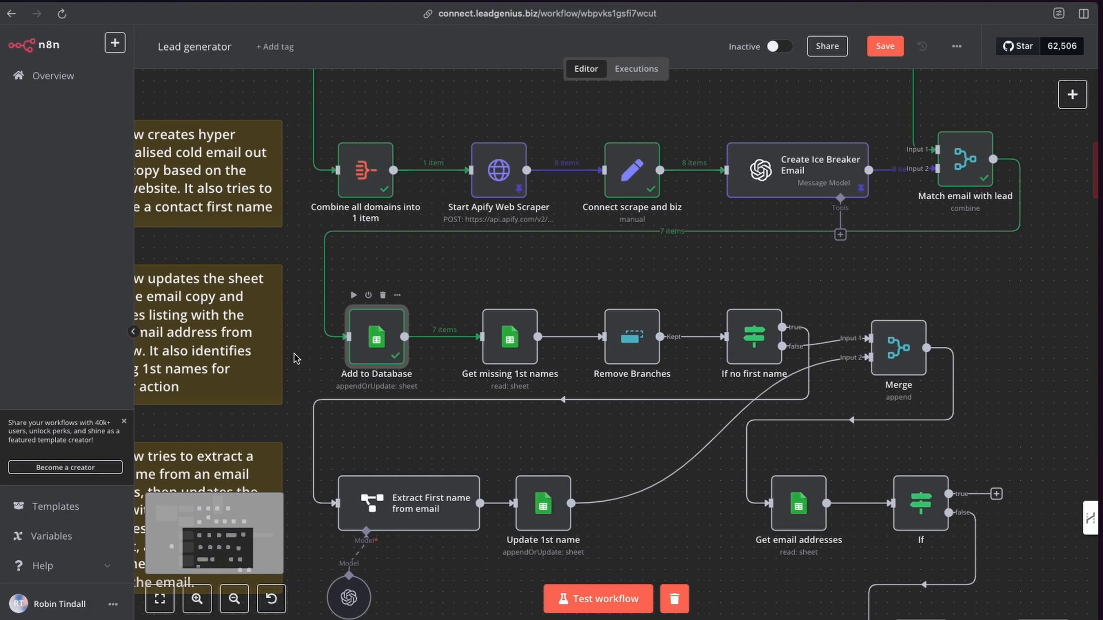
scroll(345, 386, left, 3)
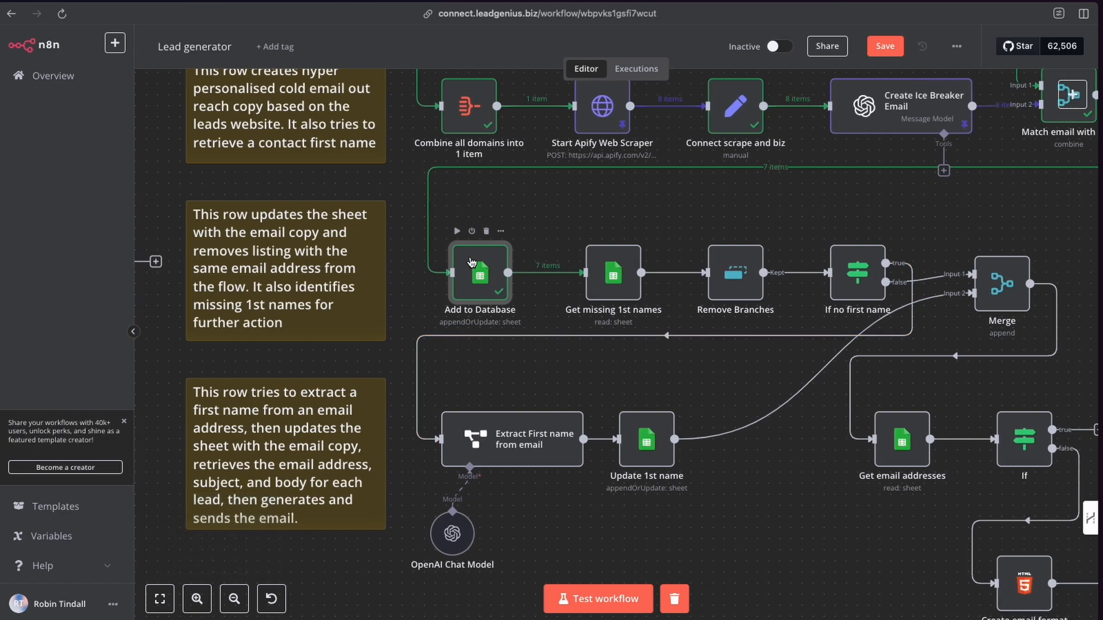
scroll(571, 281, right, 4)
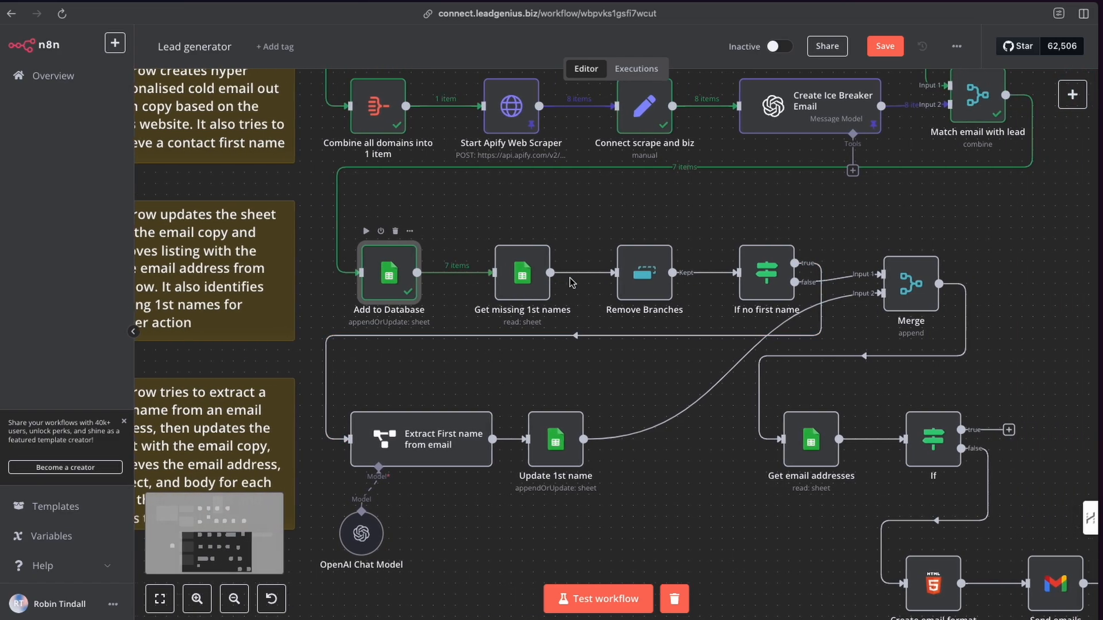
scroll(572, 281, left, 4)
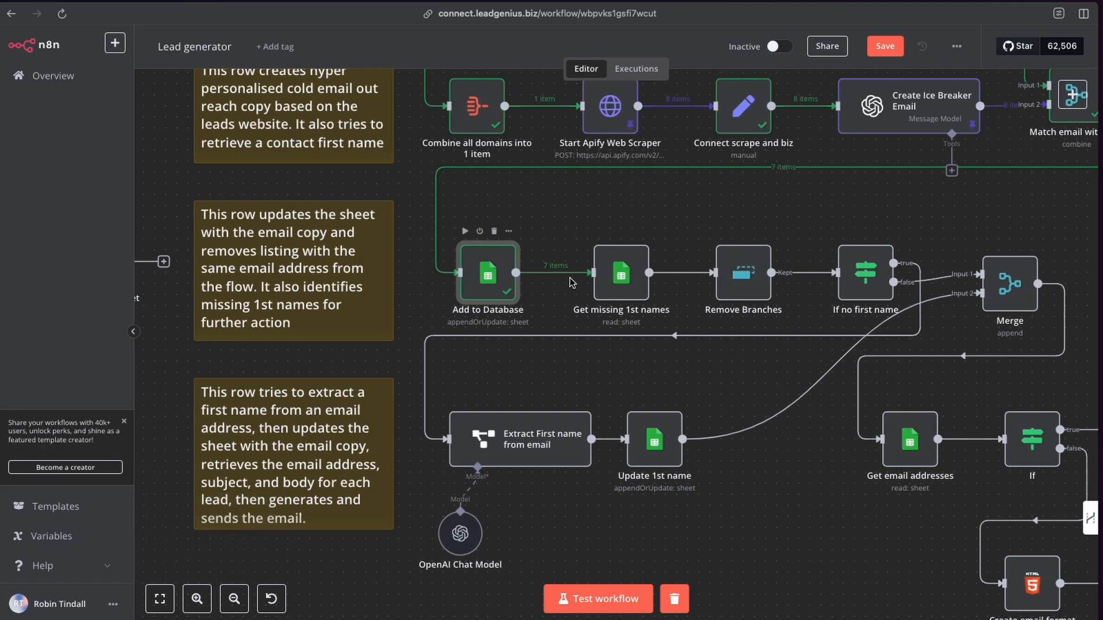
scroll(572, 282, right, 2)
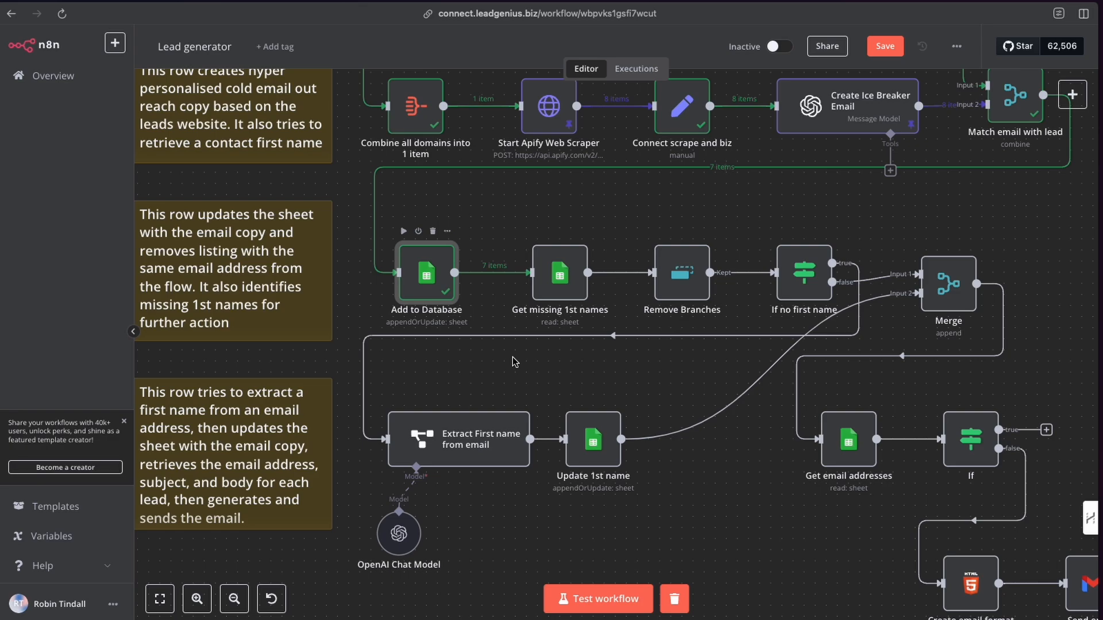
scroll(514, 361, up, 10)
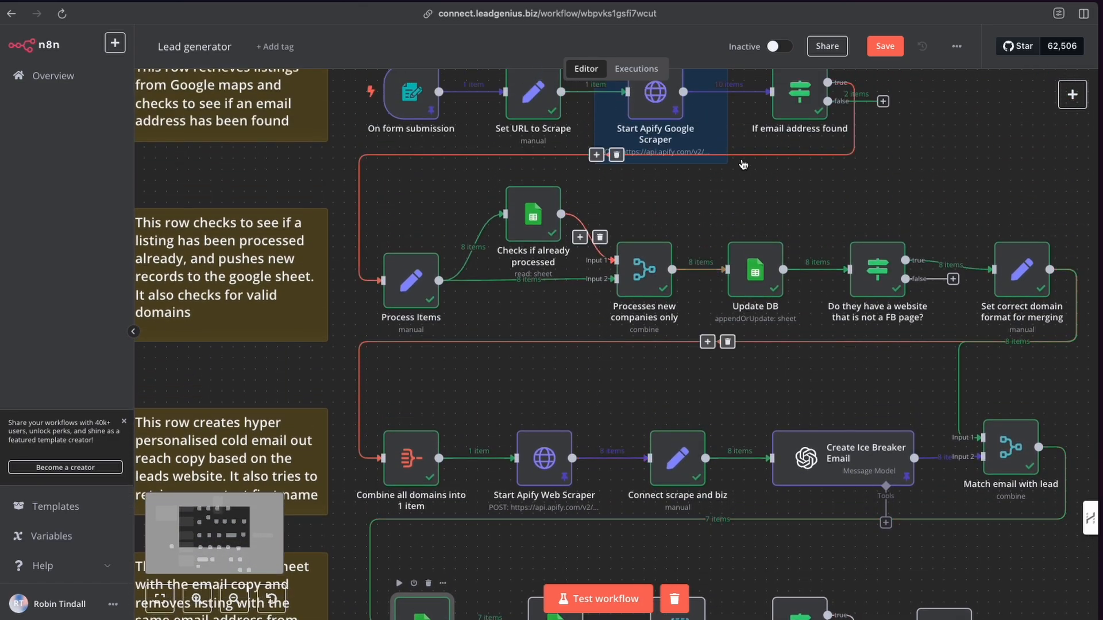
scroll(666, 376, down, 8)
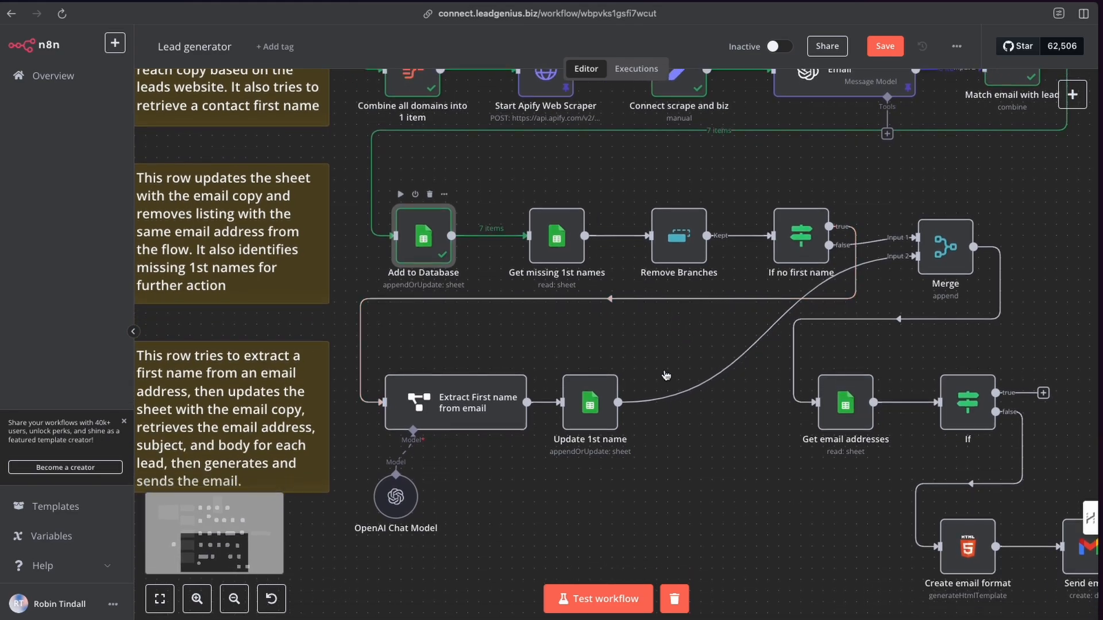
scroll(665, 376, down, 2)
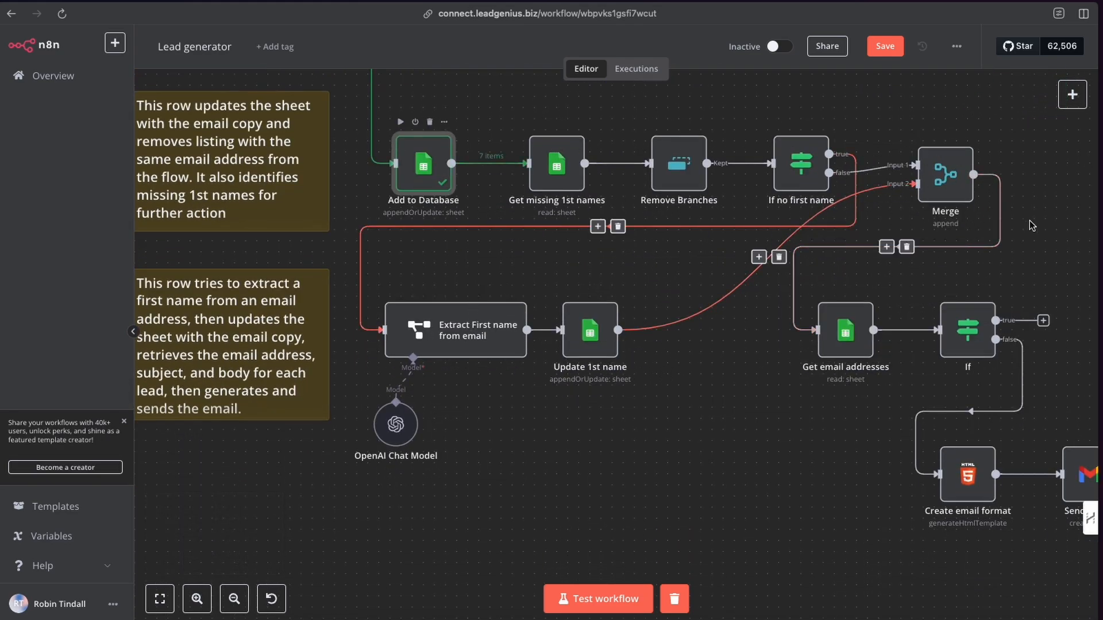
scroll(499, 294, up, 1)
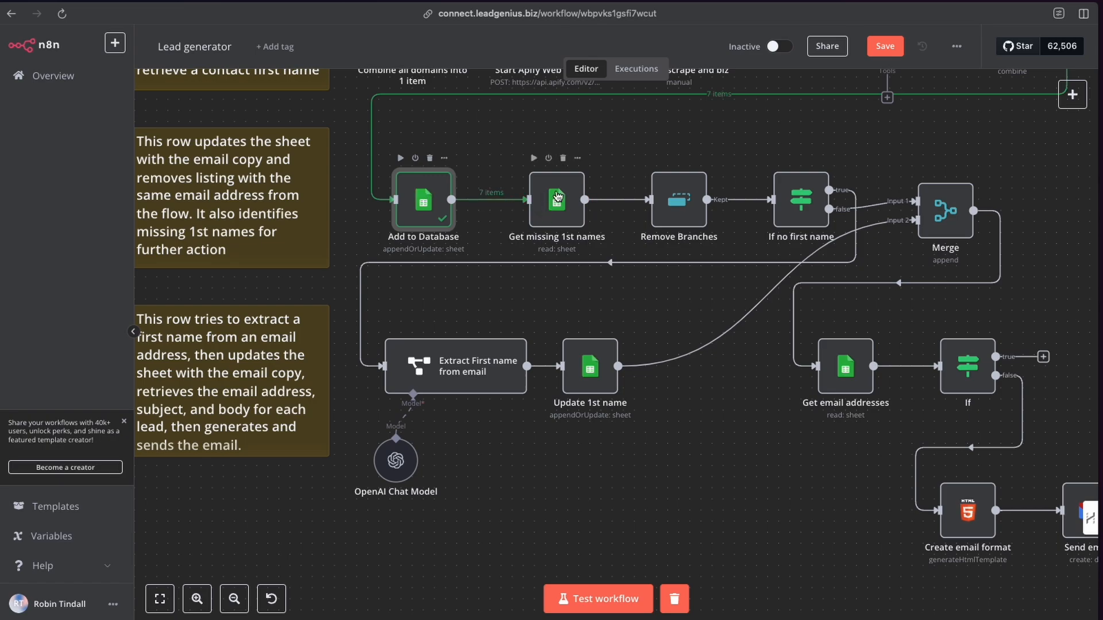
Open the Get missing 1st names node and review its website filter settings.
mouse_move(513, 195)
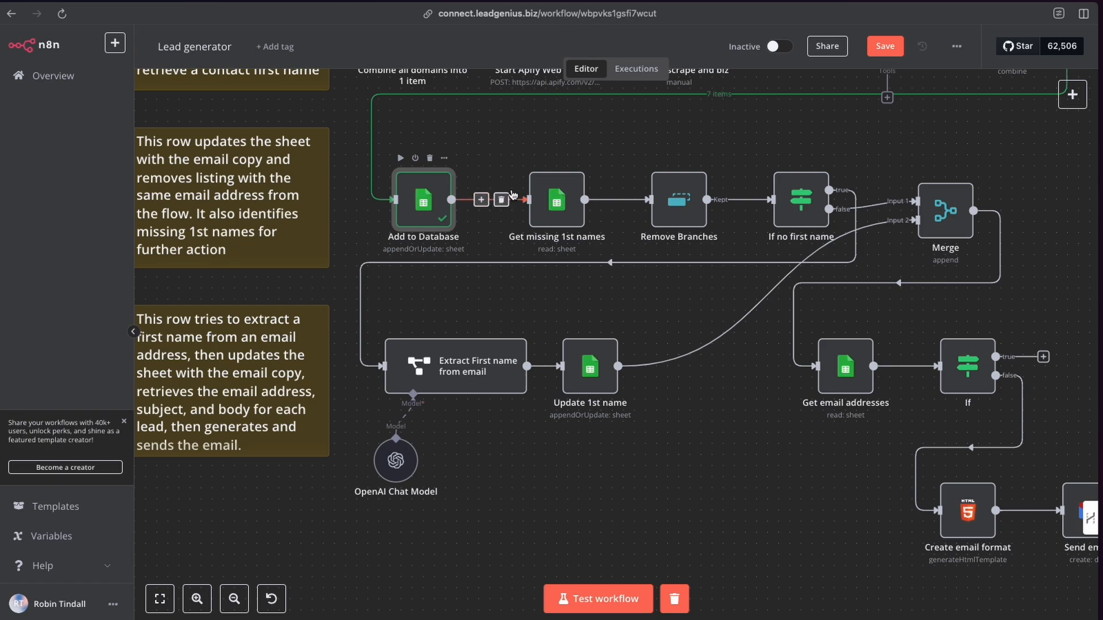
double_click(549, 201)
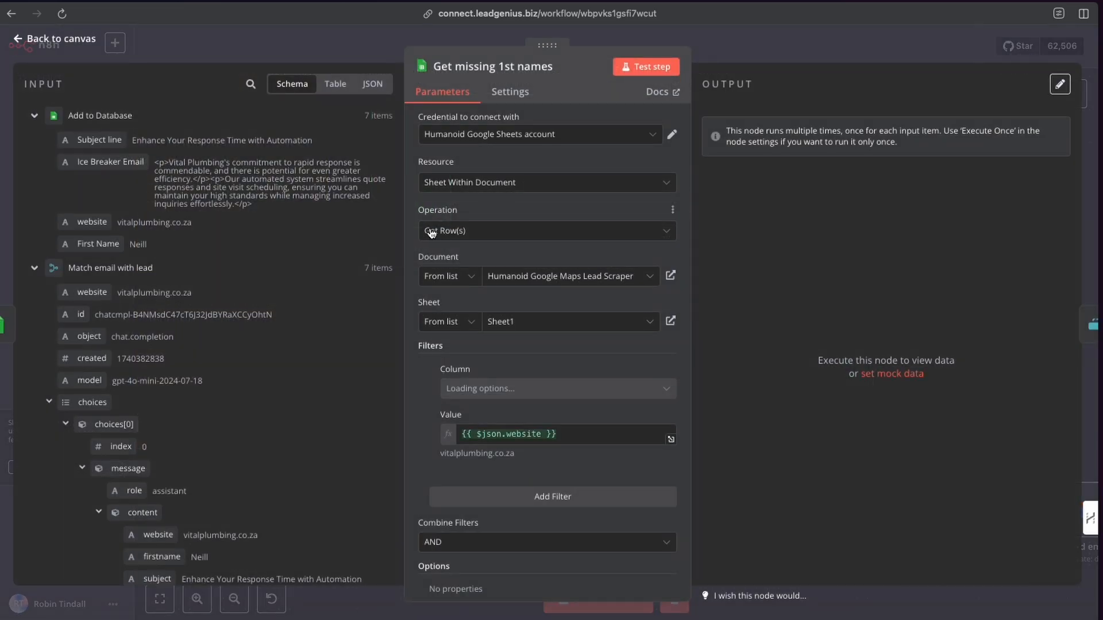
scroll(465, 239, down, 1)
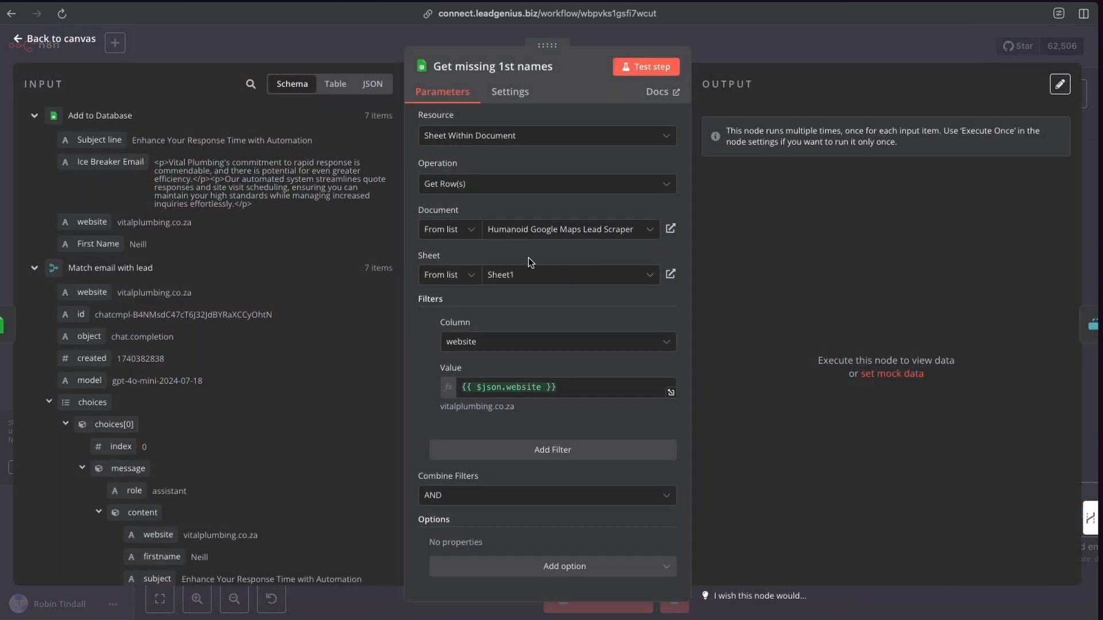
click(528, 450)
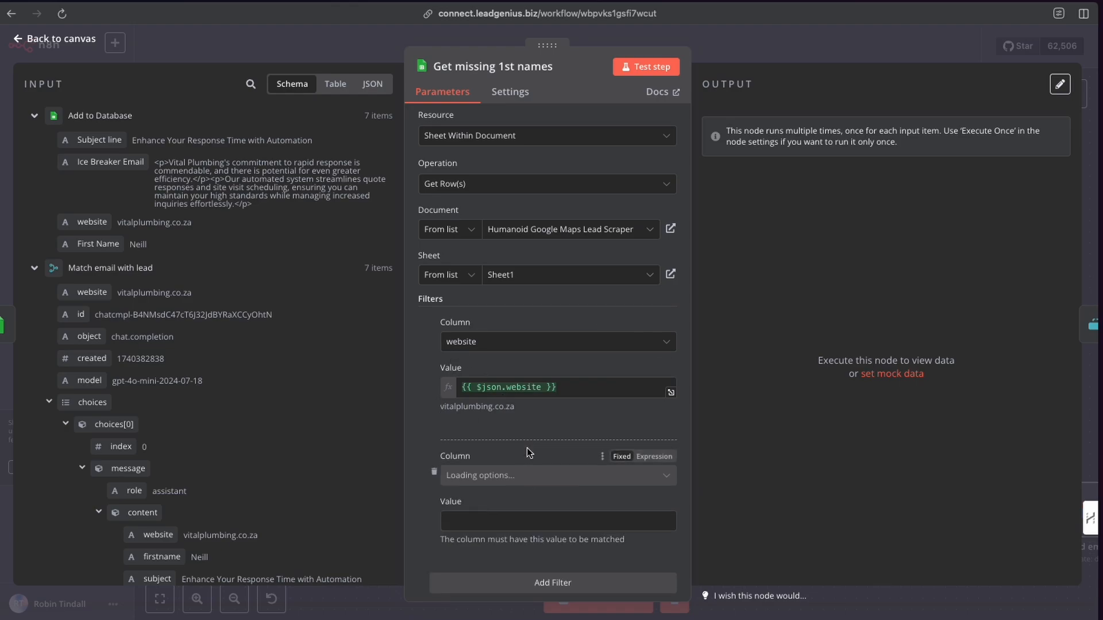
click(433, 474)
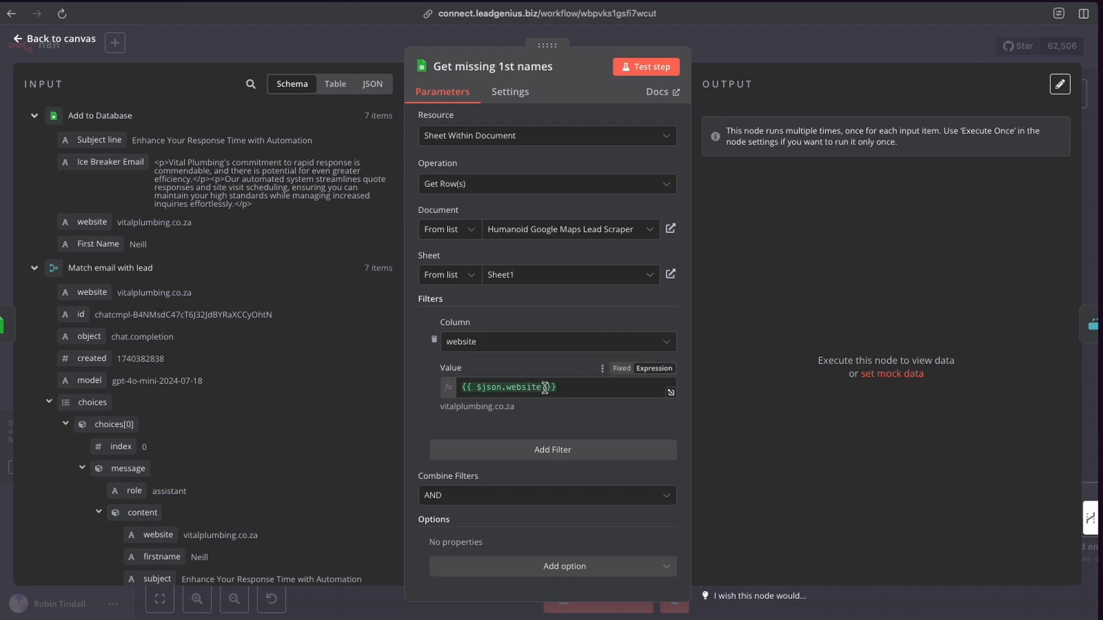
Test the Get missing 1st names step, review the returned rows, and close the node.
mouse_move(94, 223)
mouse_down()
mouse_move(140, 232)
mouse_move(92, 222)
mouse_up()
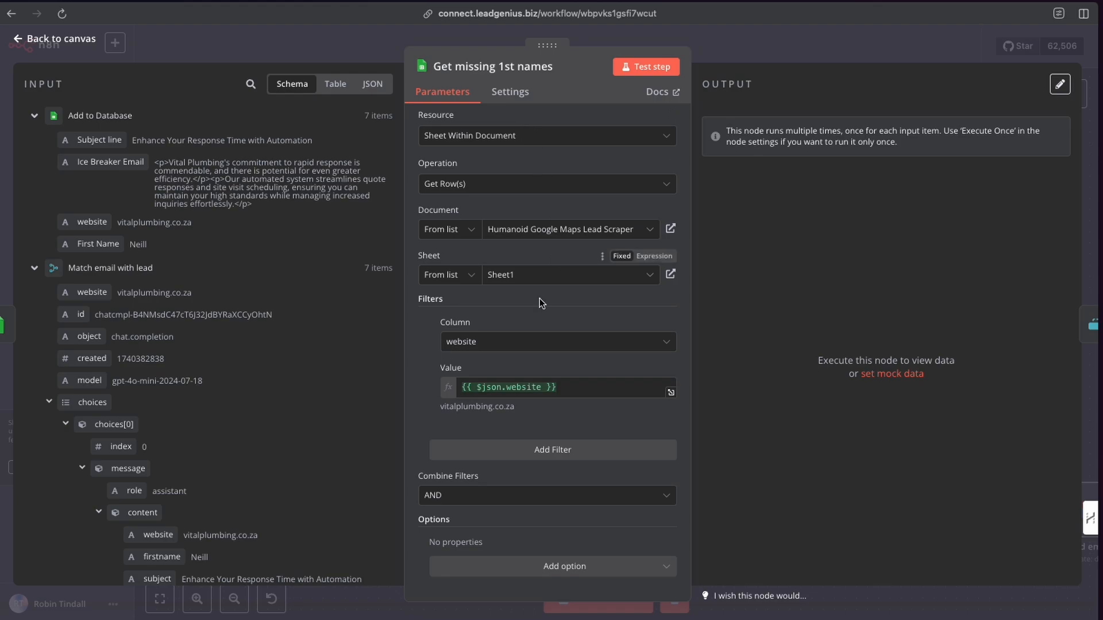
click(641, 69)
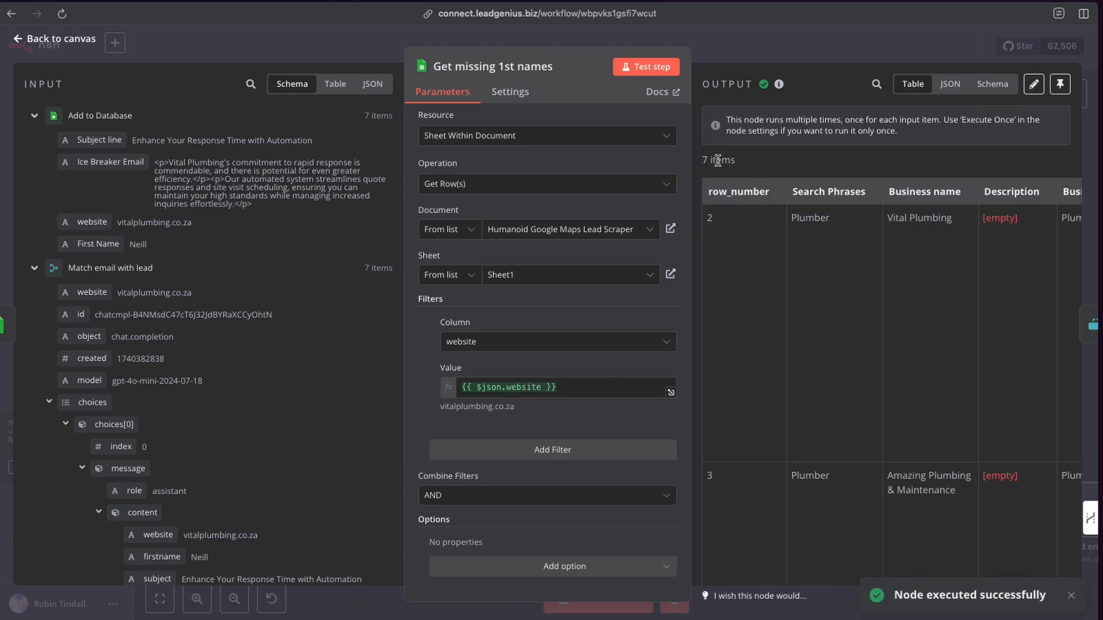
scroll(857, 264, right, 10)
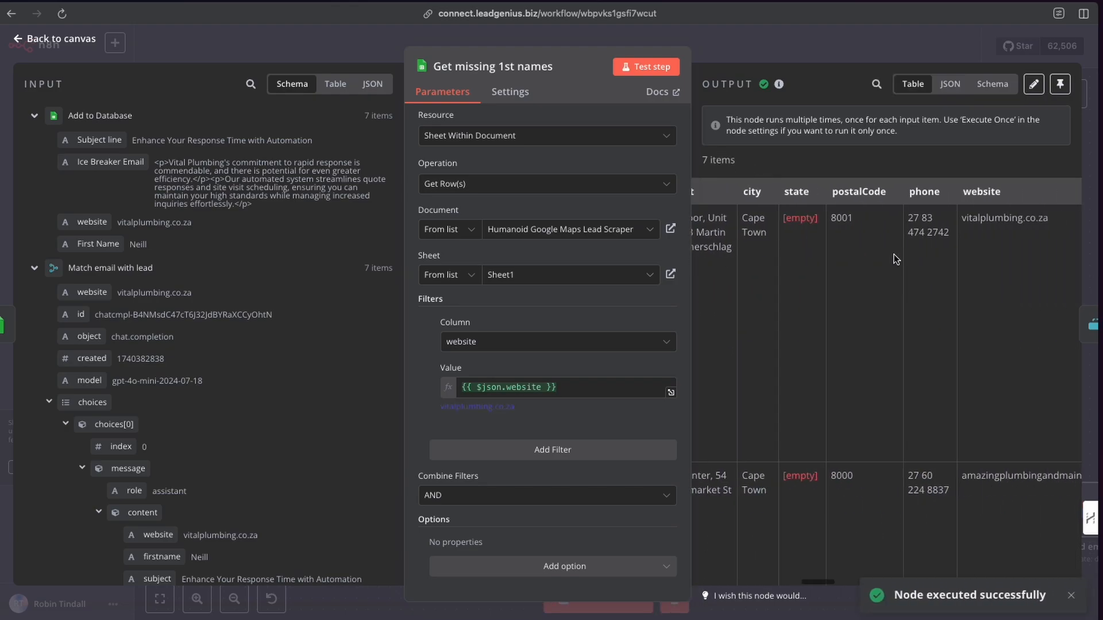
scroll(894, 258, right, 10)
click(752, 50)
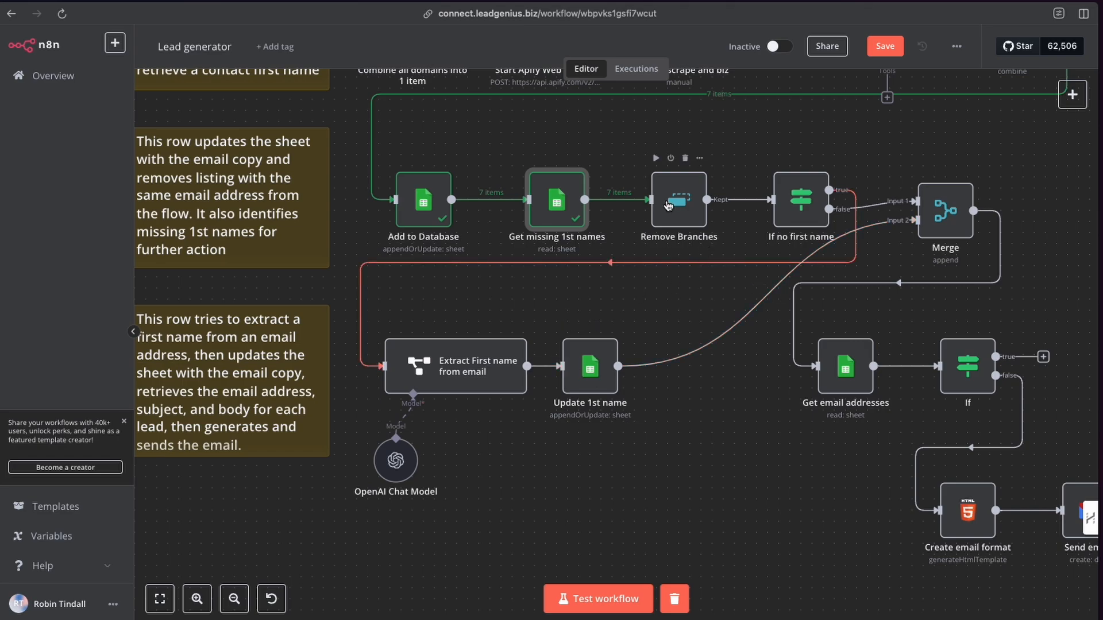
Search the node panel for the Remove Duplicates node and view its available actions.
click(1069, 101)
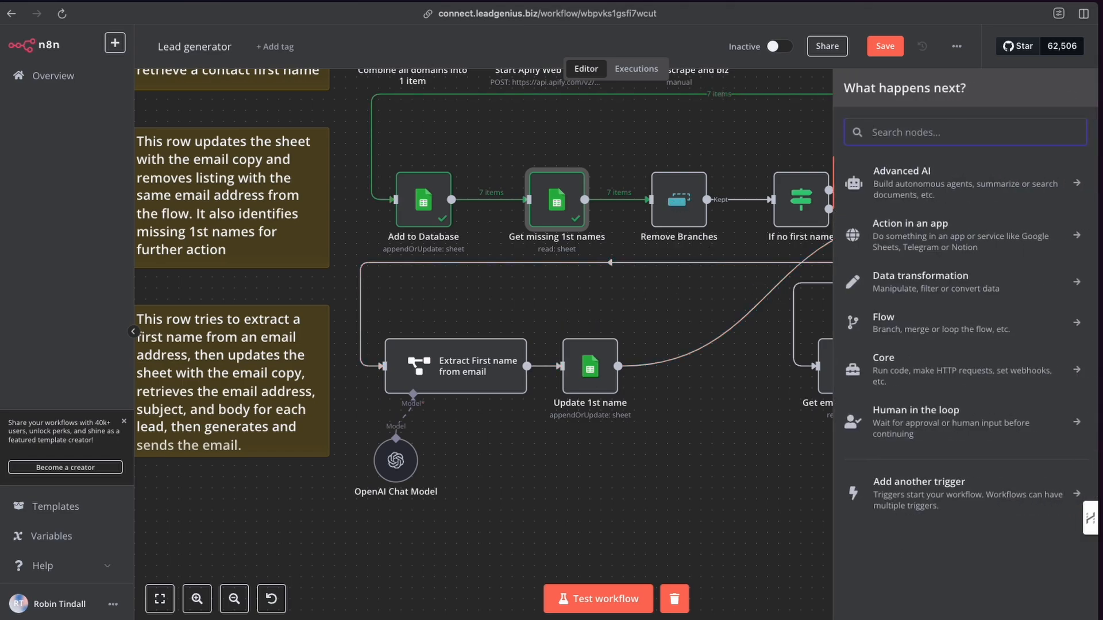
text(dupl)
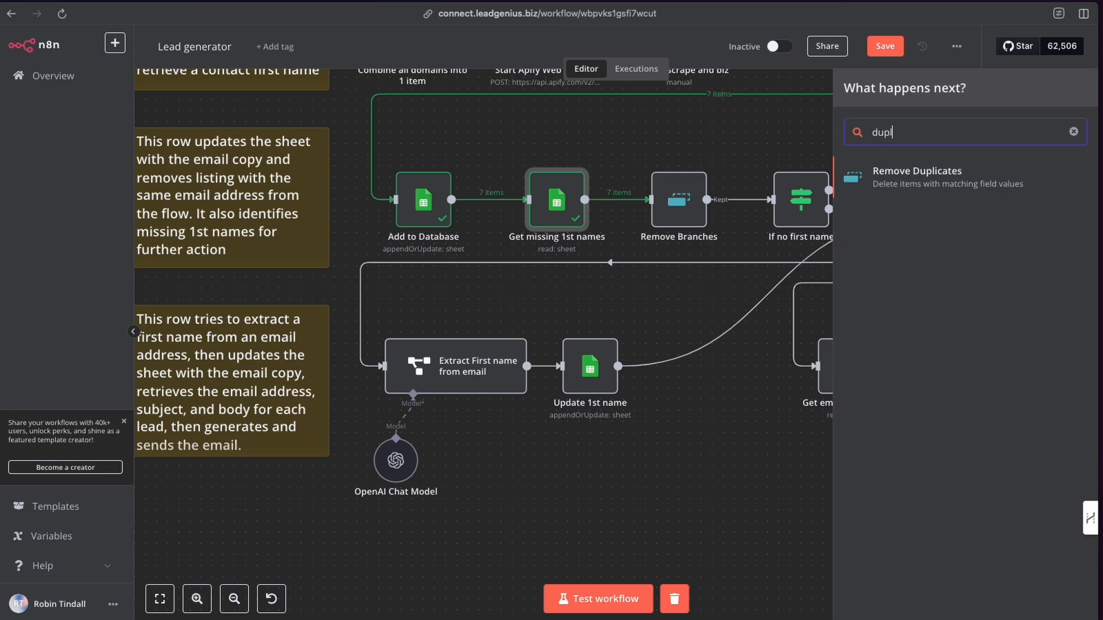
click(929, 178)
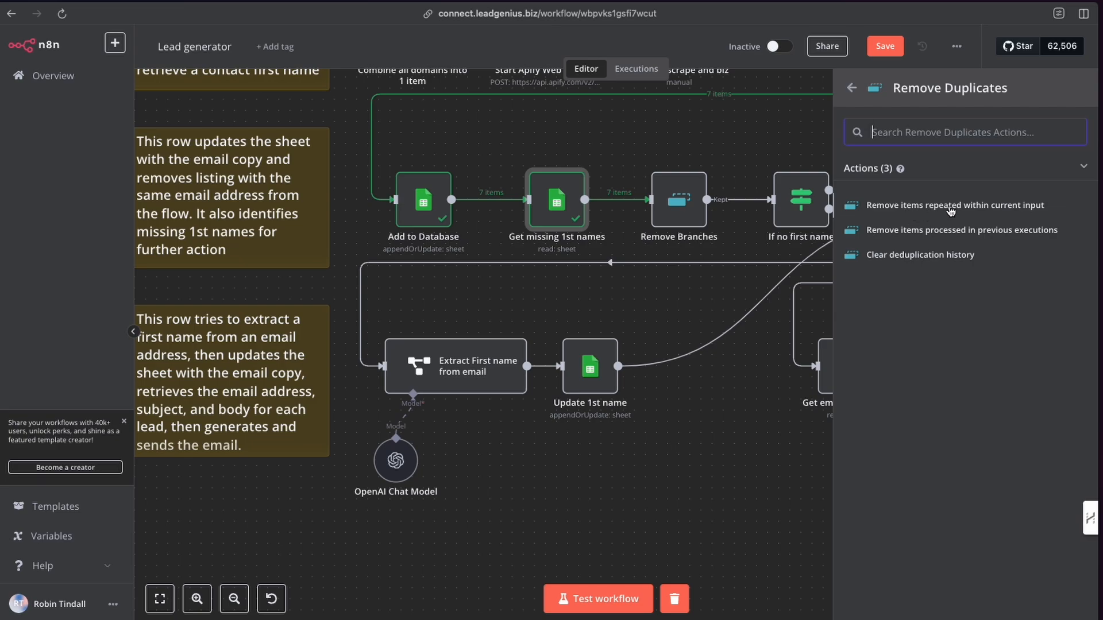
click(774, 129)
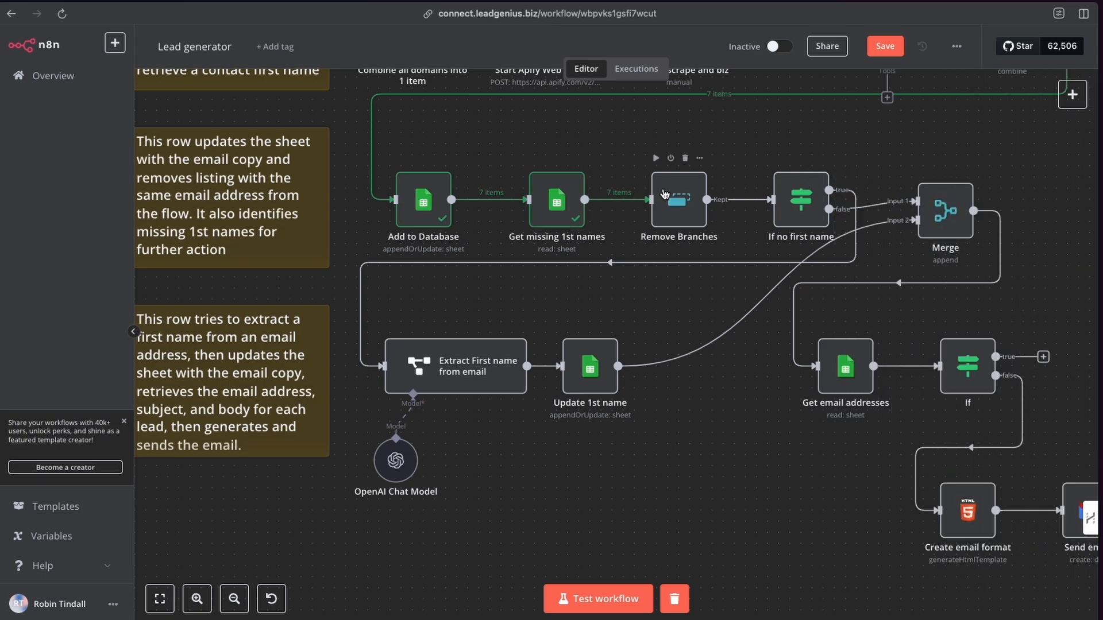
Open the Remove Branches node to review its operation and compared website field, then close it.
double_click(679, 199)
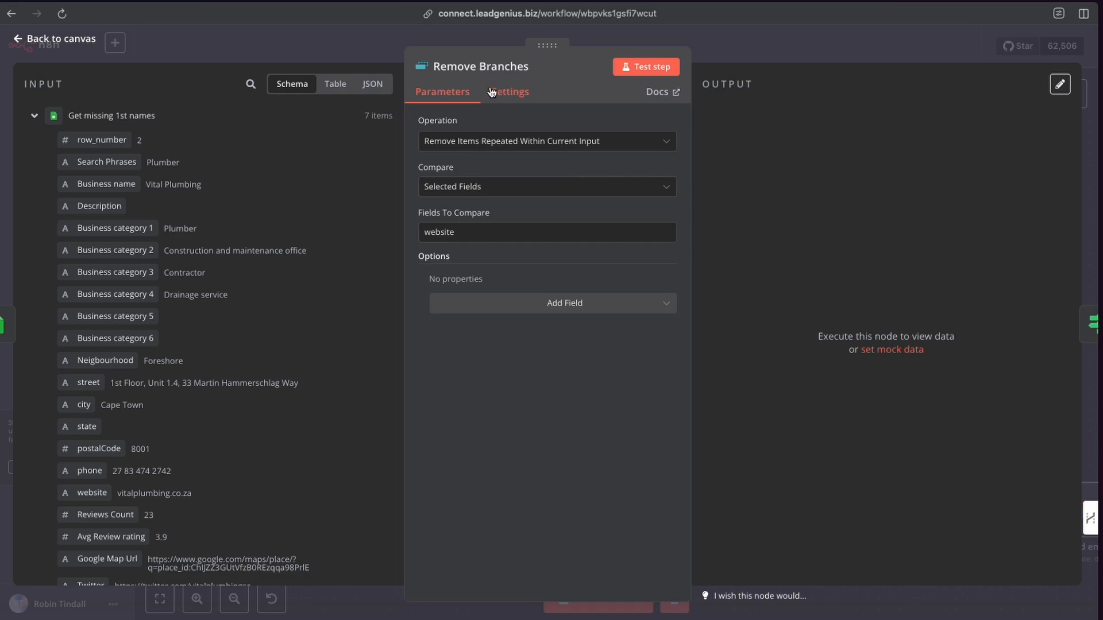
click(754, 43)
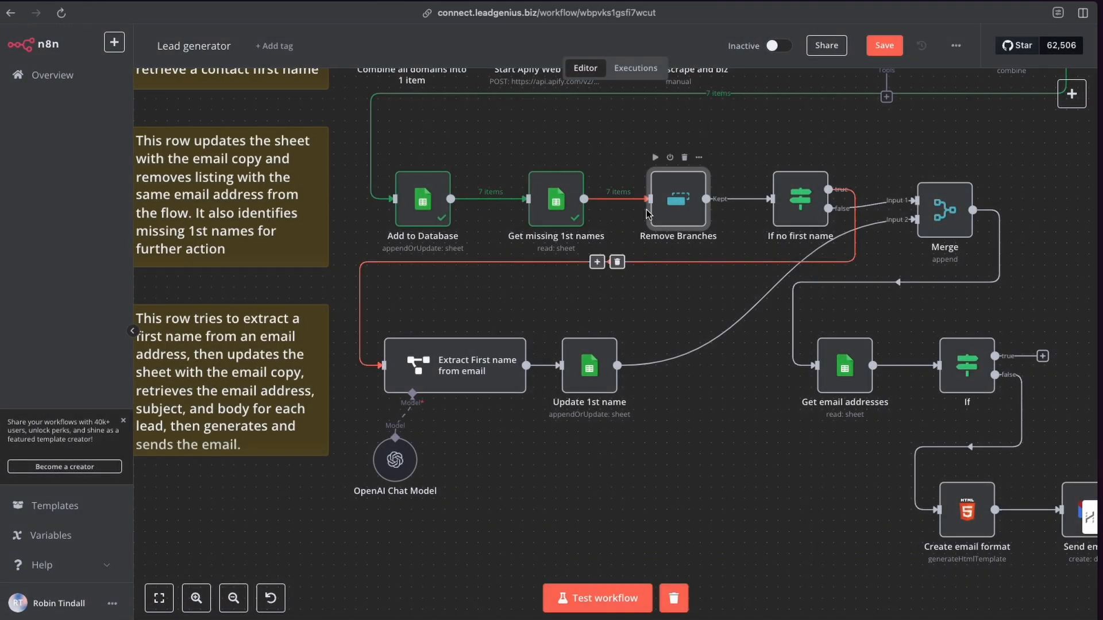
scroll(677, 219, up, 7)
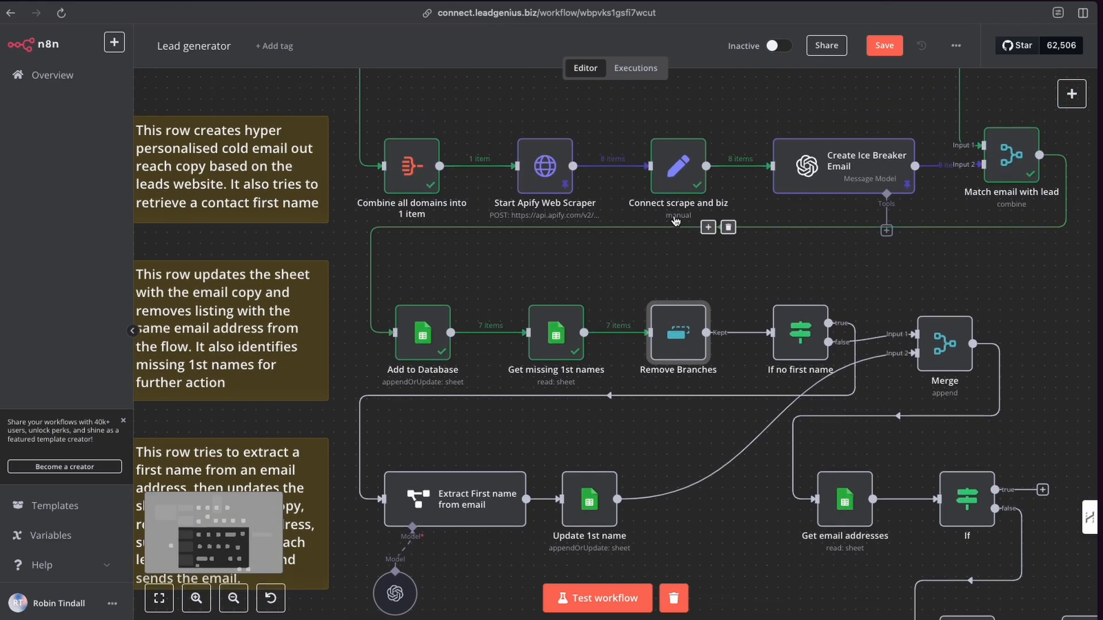
Test the Remove Branches step and close the node.
scroll(676, 220, up, 2)
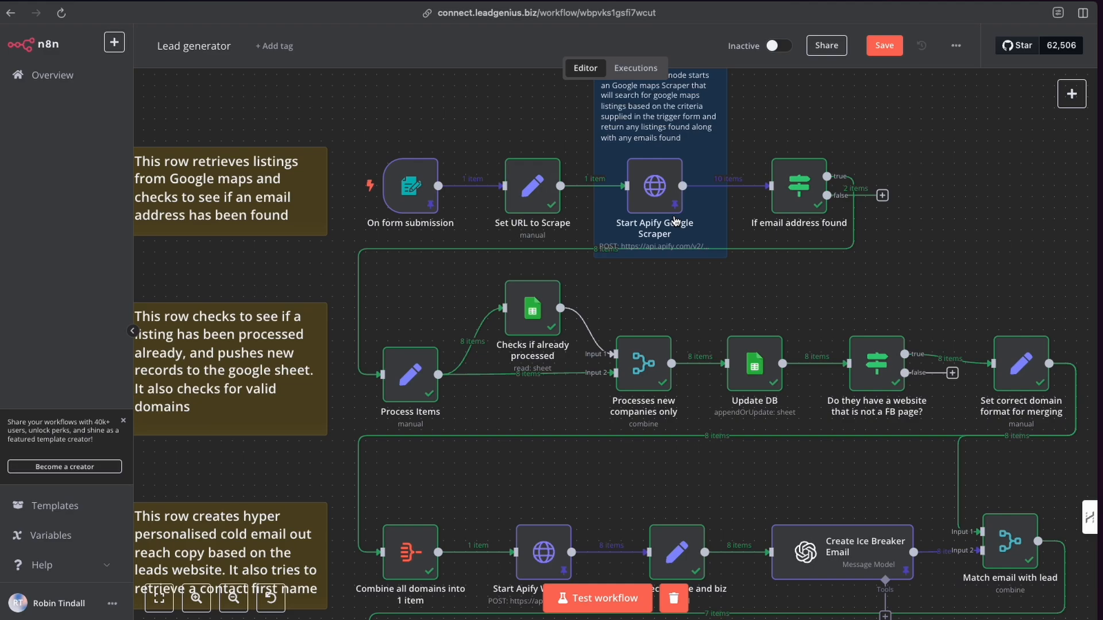
mouse_move(682, 208)
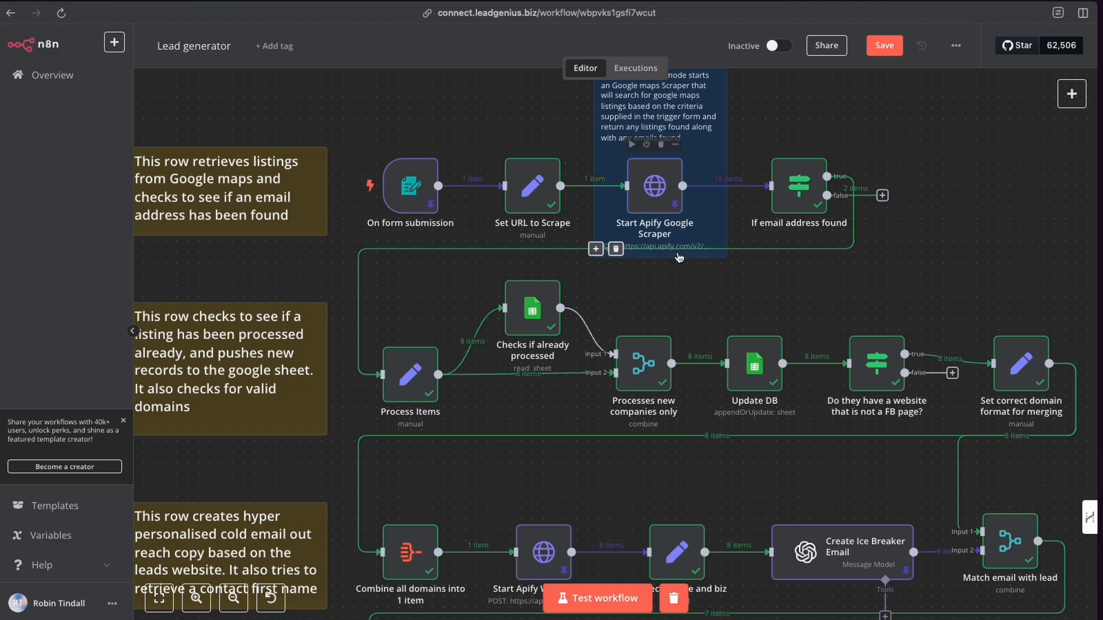
scroll(666, 229, down, 10)
scroll(679, 257, down, 1)
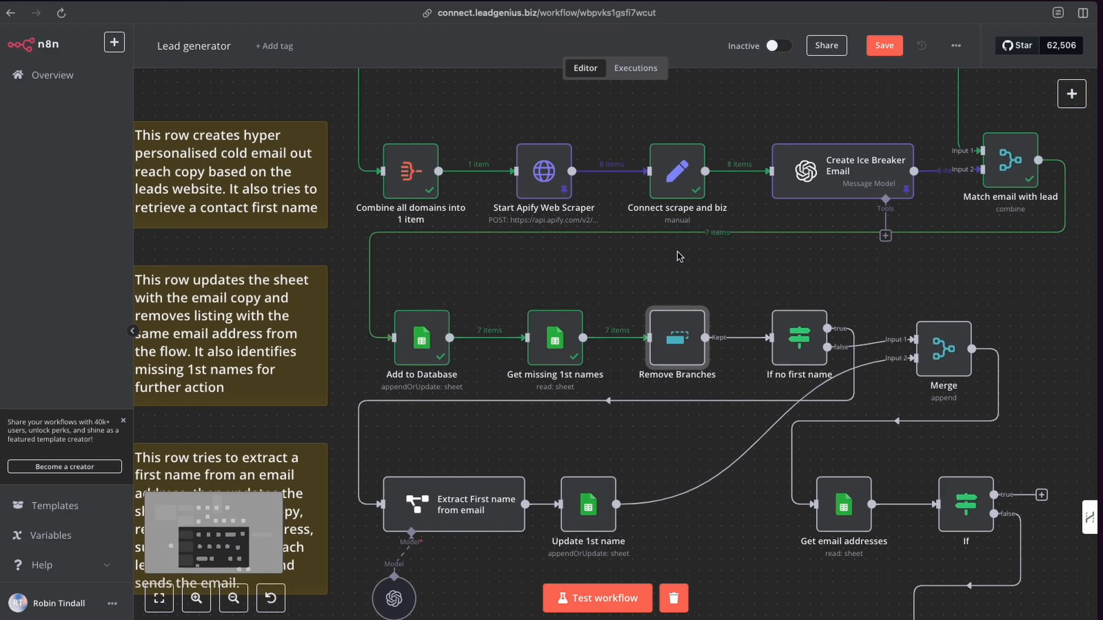
scroll(668, 345, right, 2)
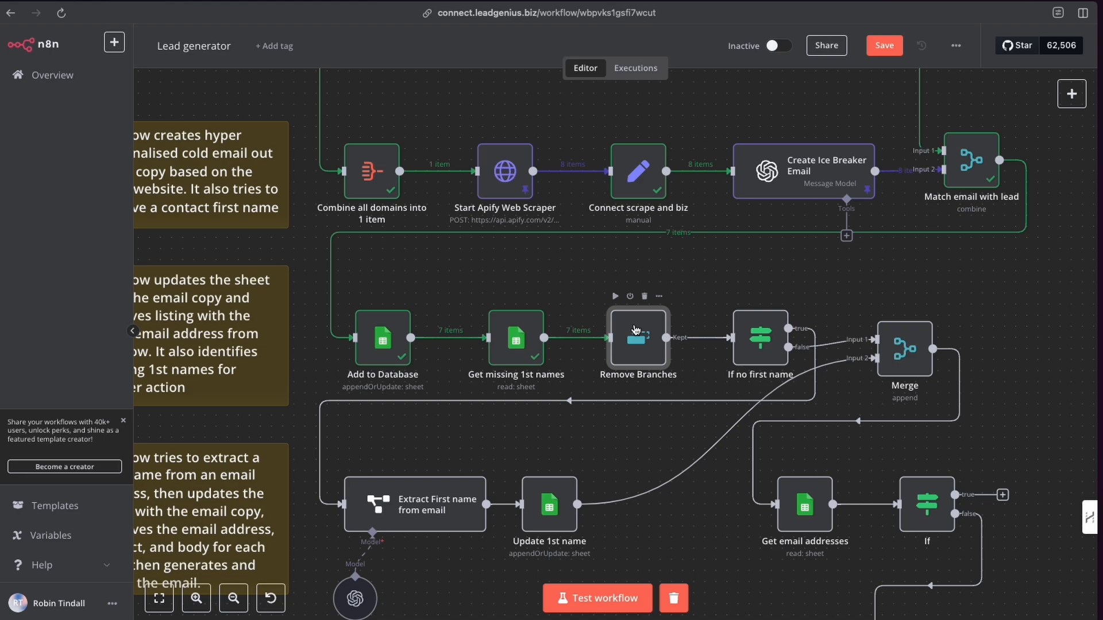
mouse_move(663, 358)
mouse_move(664, 390)
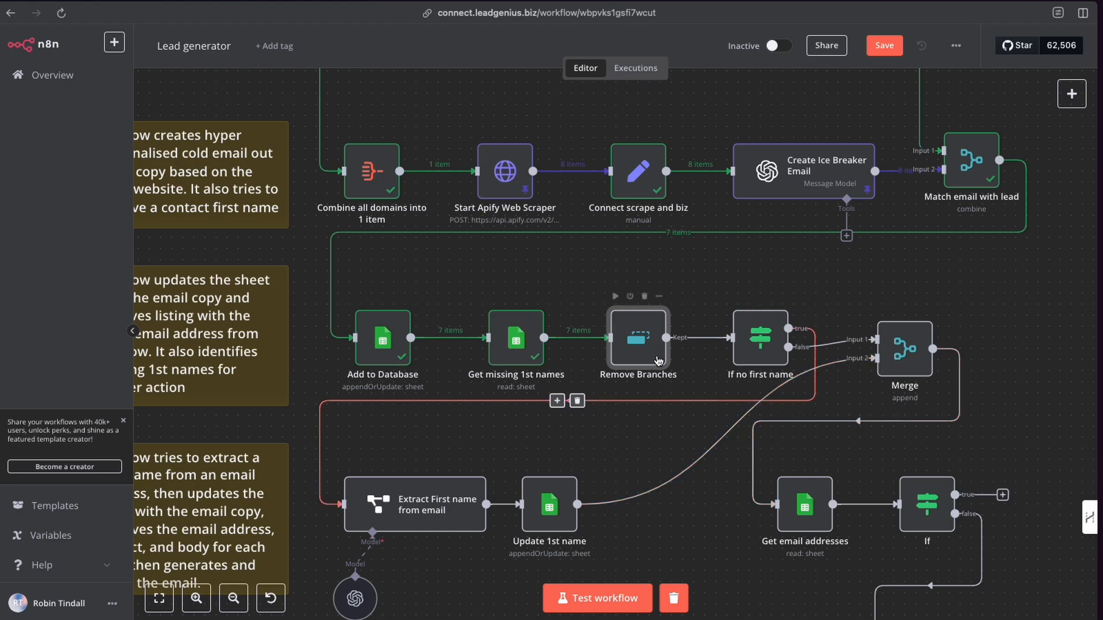
double_click(637, 338)
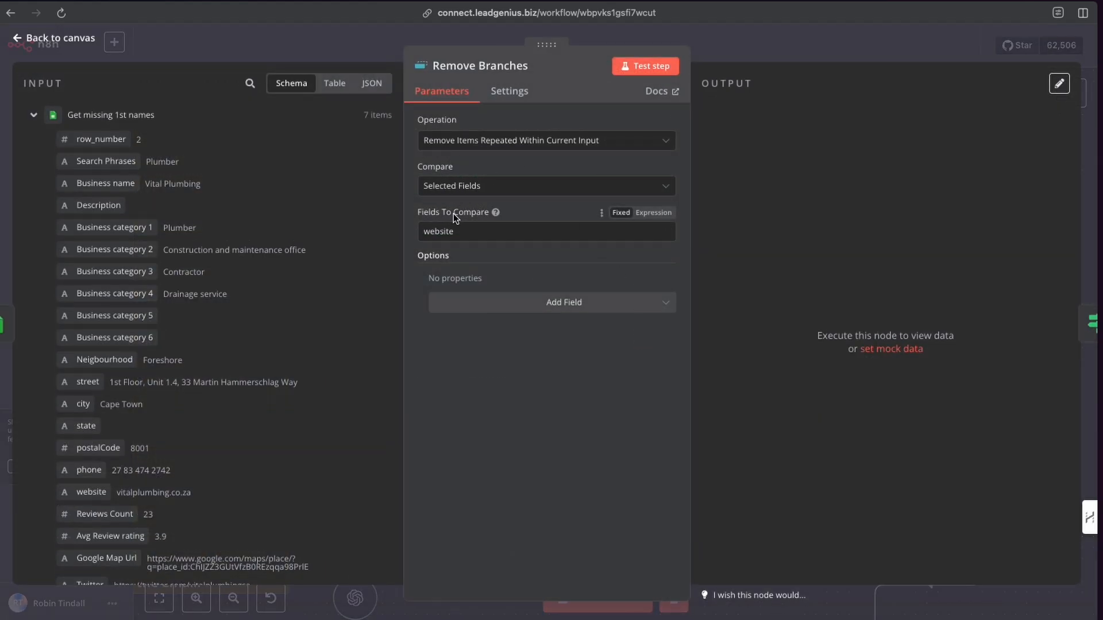
click(653, 68)
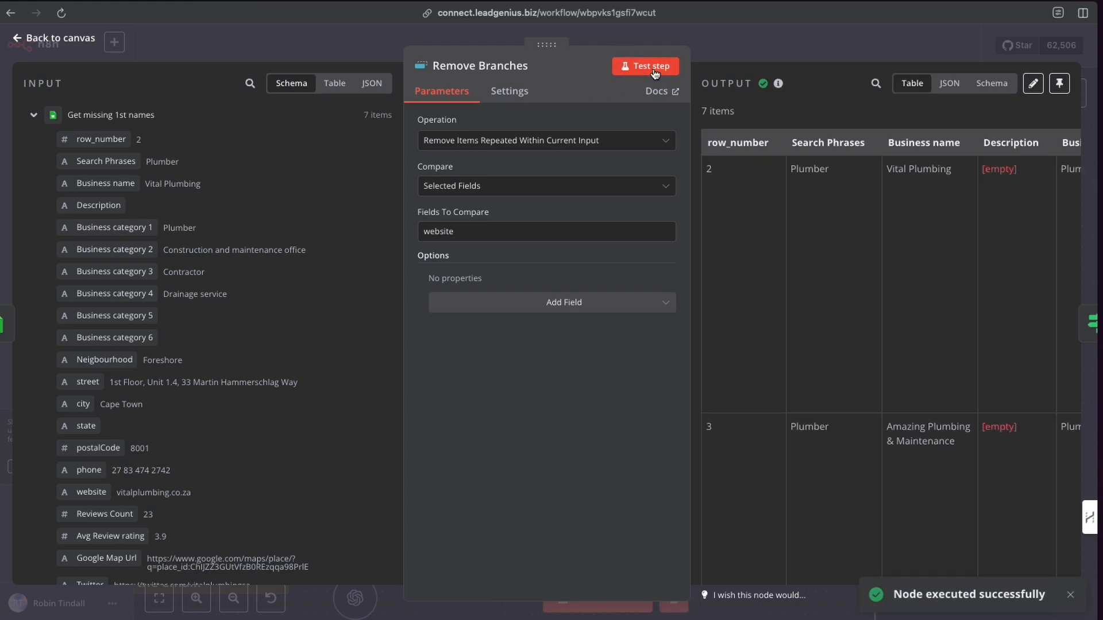
click(708, 50)
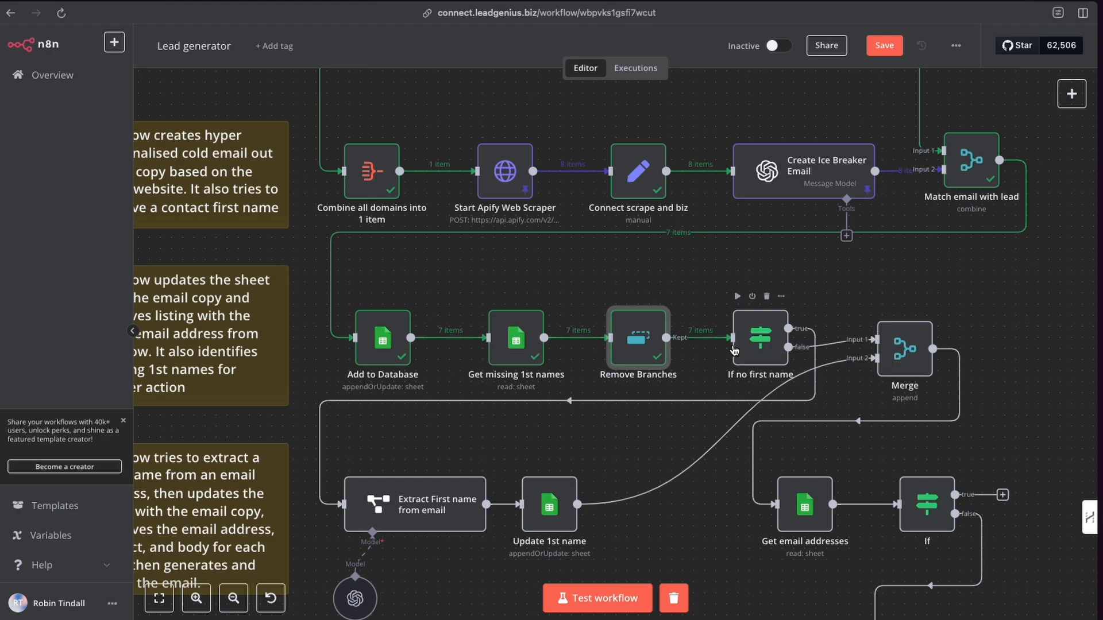
Open the If no first name node, review its input fields, test the step and close it.
double_click(761, 339)
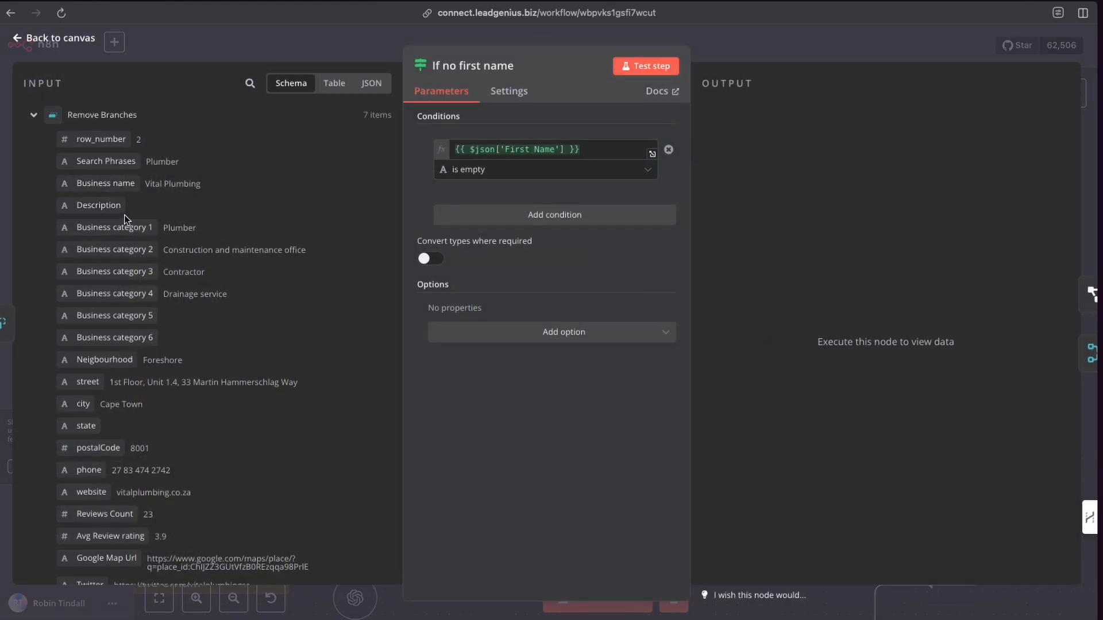
scroll(124, 215, down, 8)
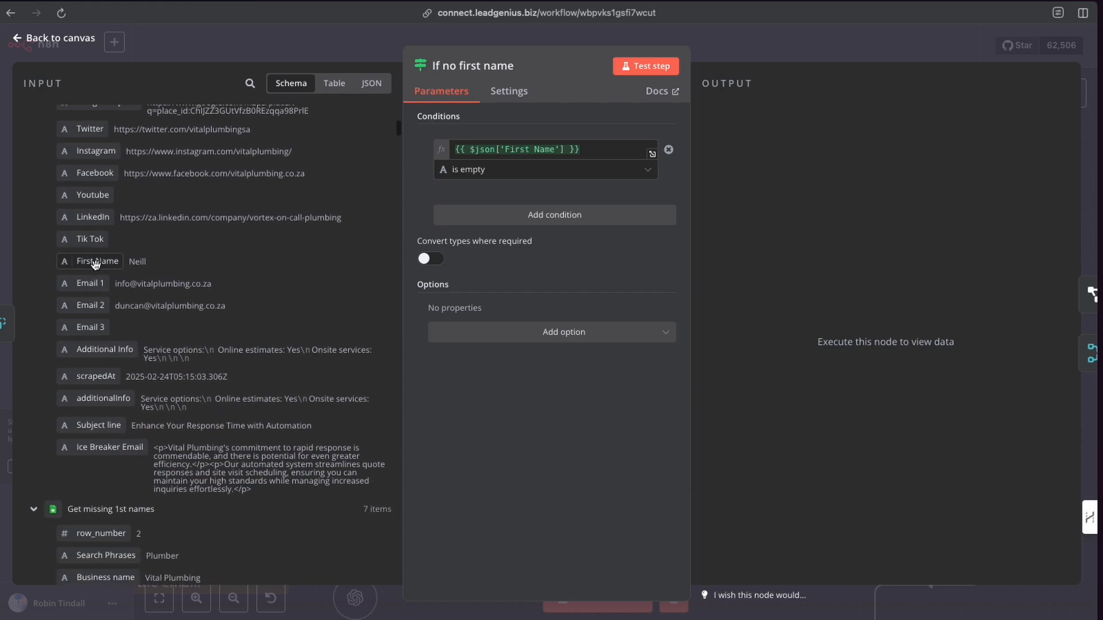
click(660, 68)
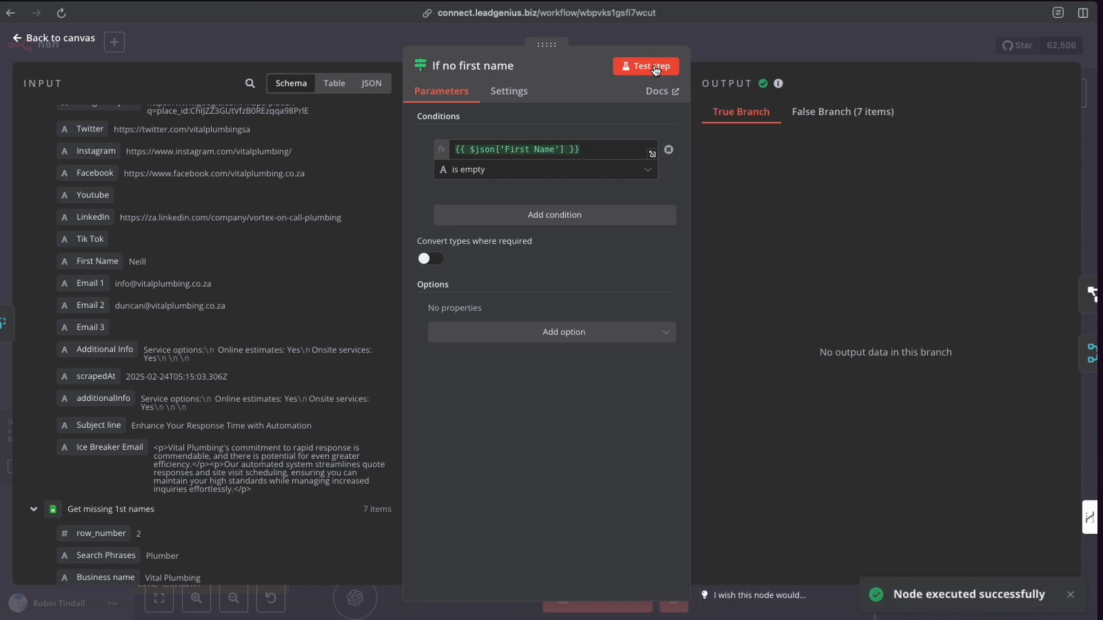
click(729, 56)
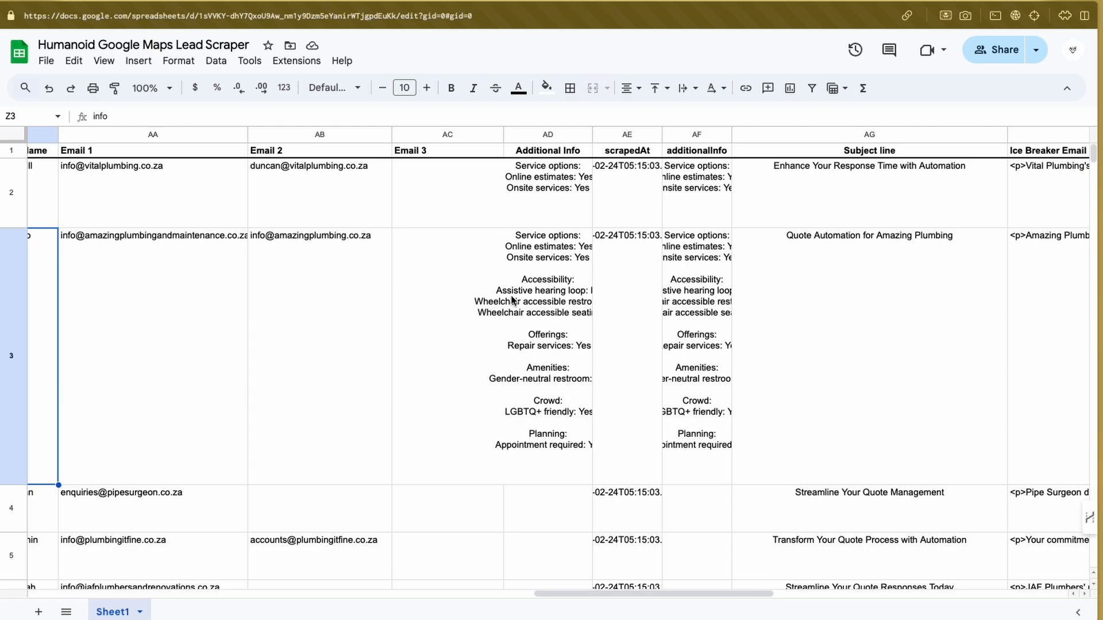
In the Humanoid Google Maps Lead Scraper sheet, clear the First Name cell in row 3.
scroll(396, 299, left, 5)
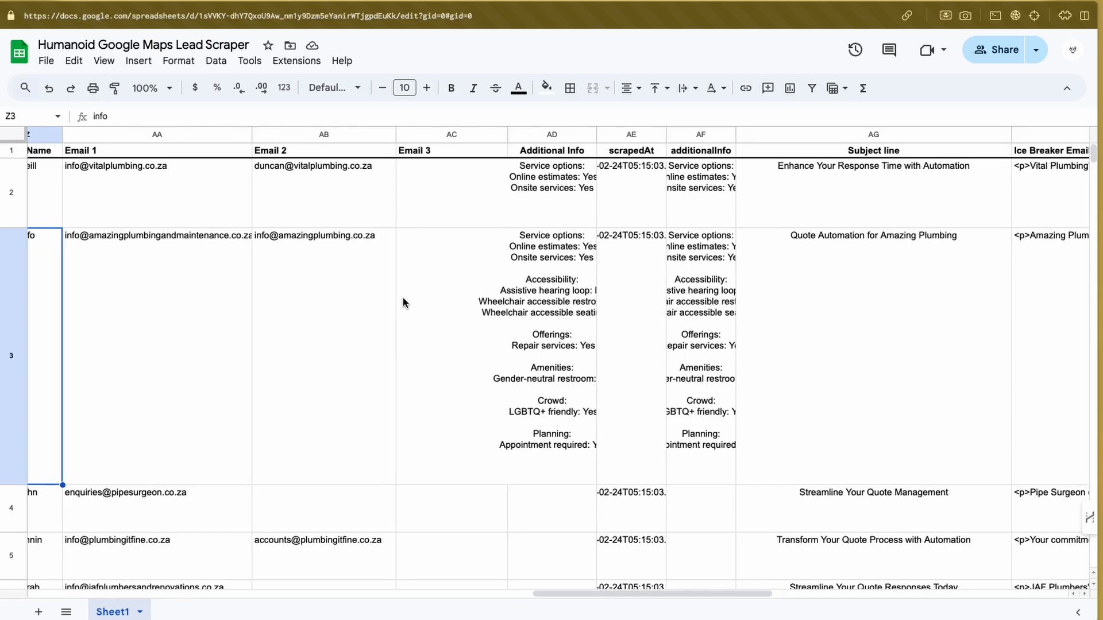
double_click(177, 280)
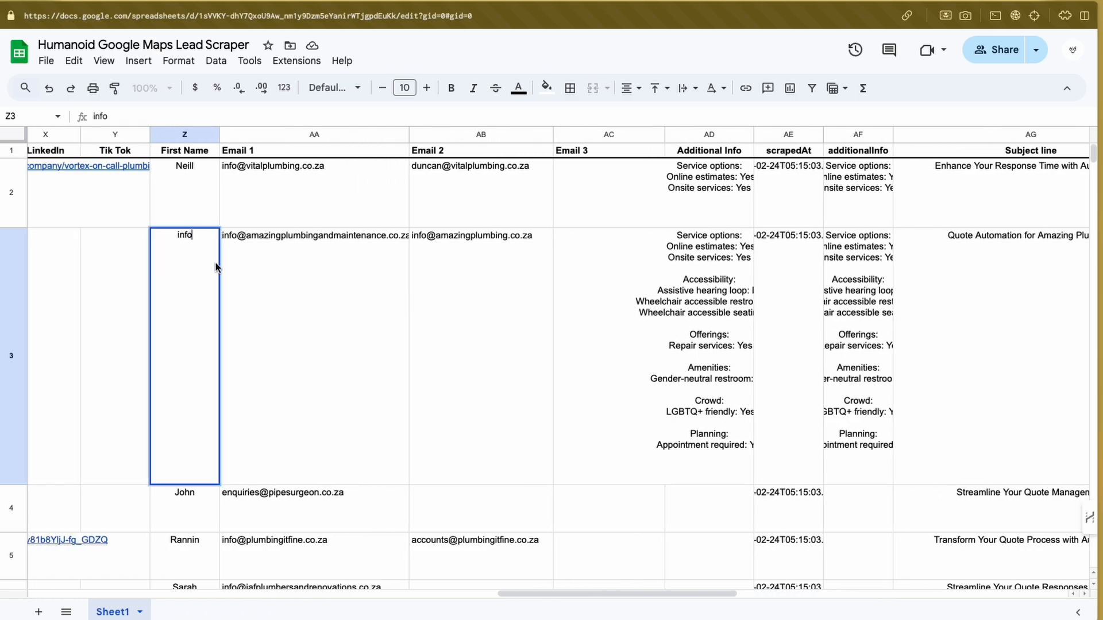
key(super+a)
key(BackSpace)
click(263, 277)
click(173, 274)
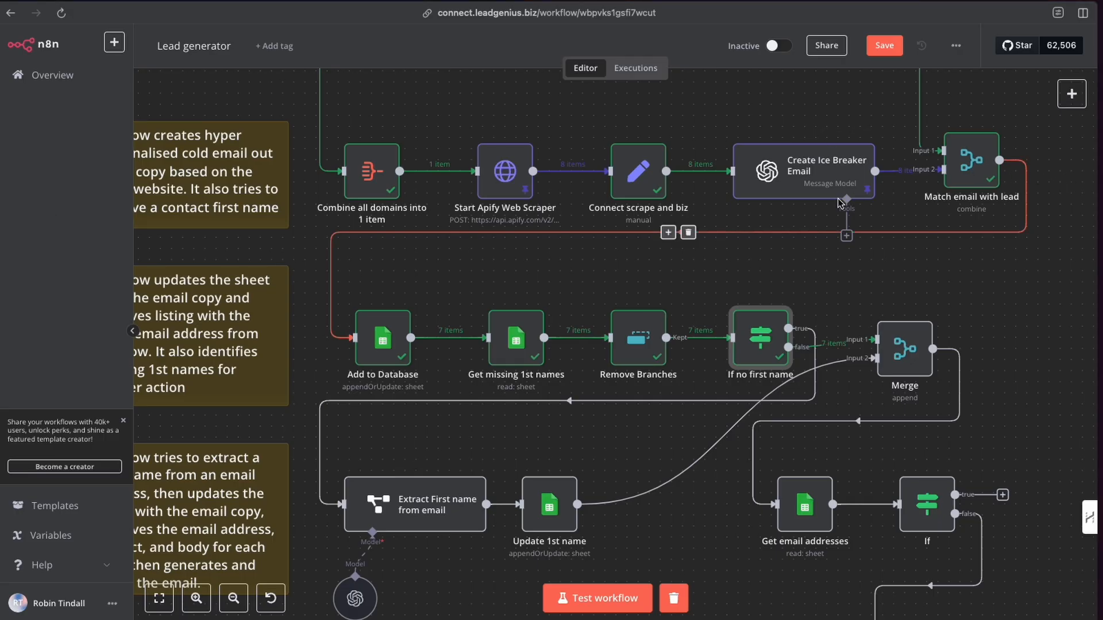
Retest the Get missing 1st names step and close the node.
double_click(505, 336)
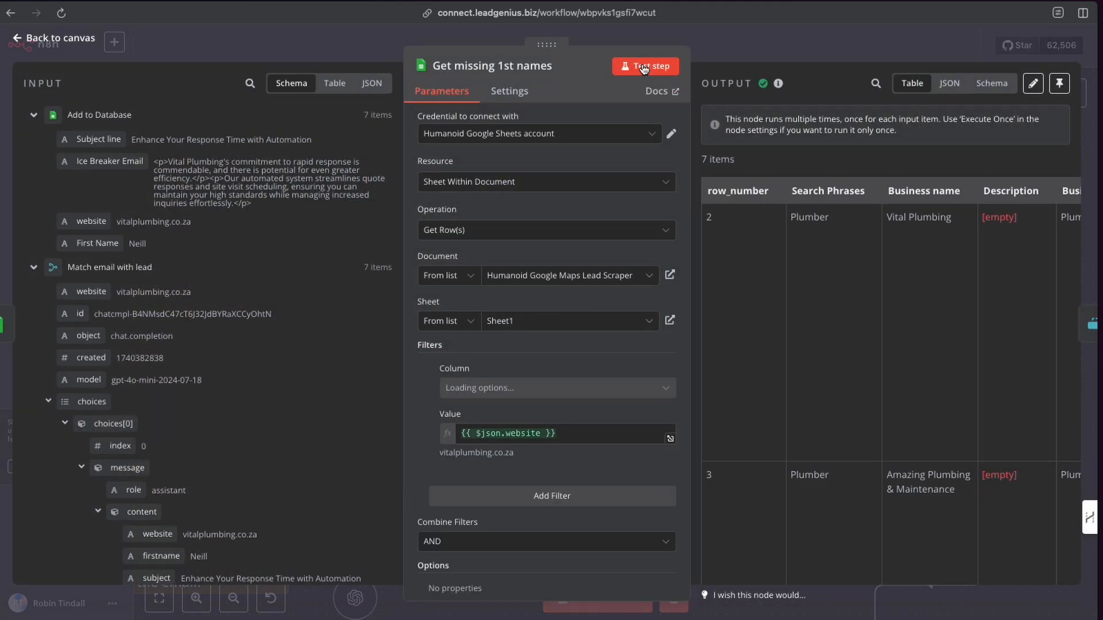
click(644, 67)
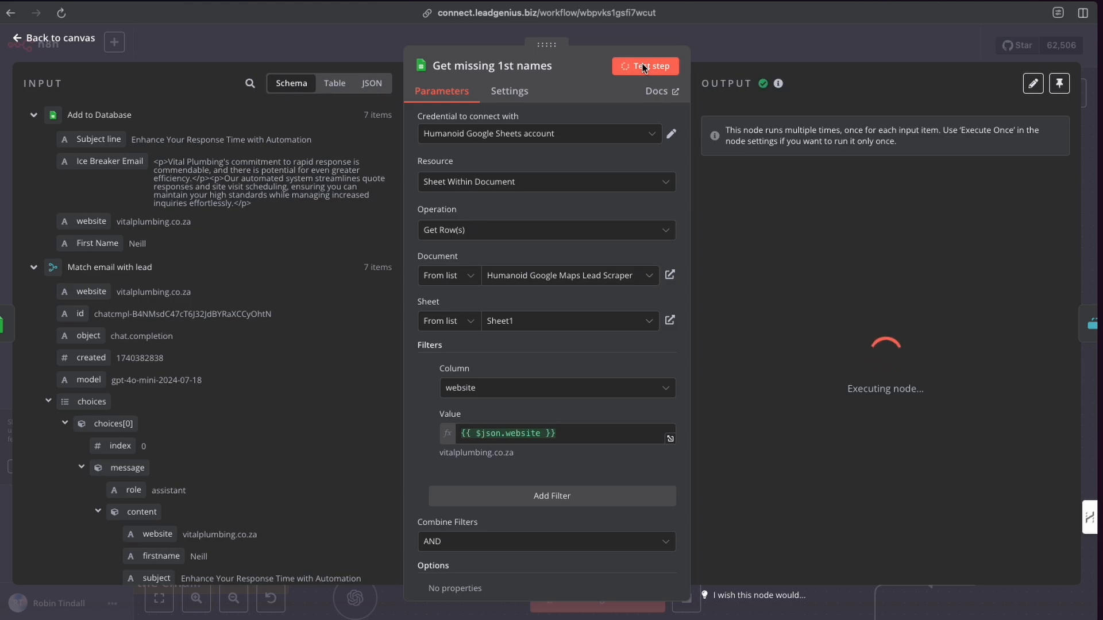
click(708, 44)
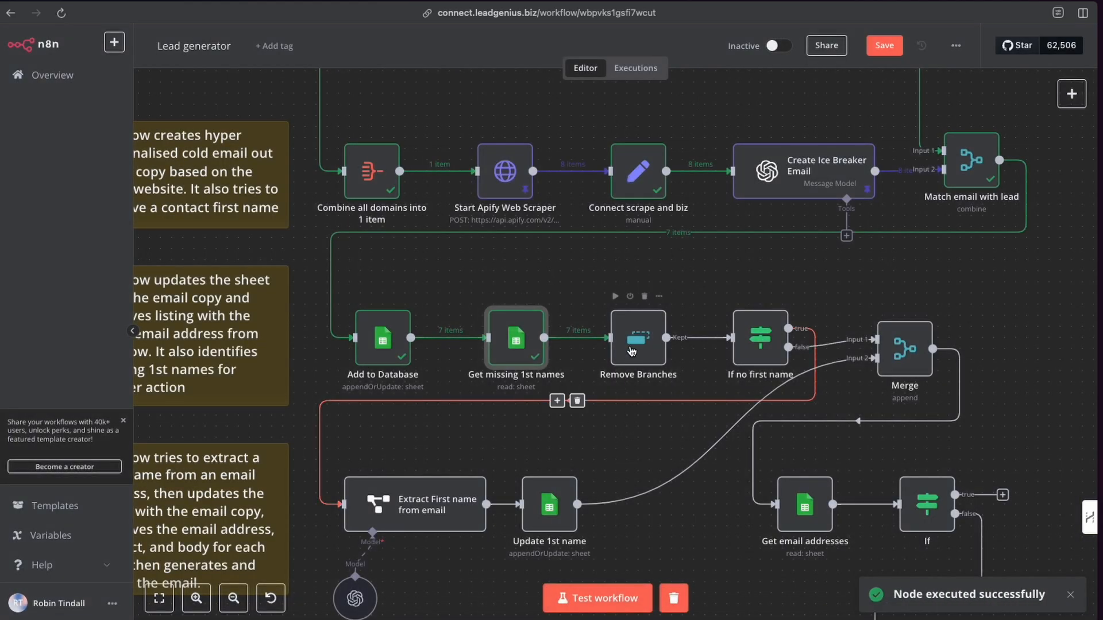
Run the Remove Branches and If no first name steps, then open the If node's output branches and close it.
click(616, 296)
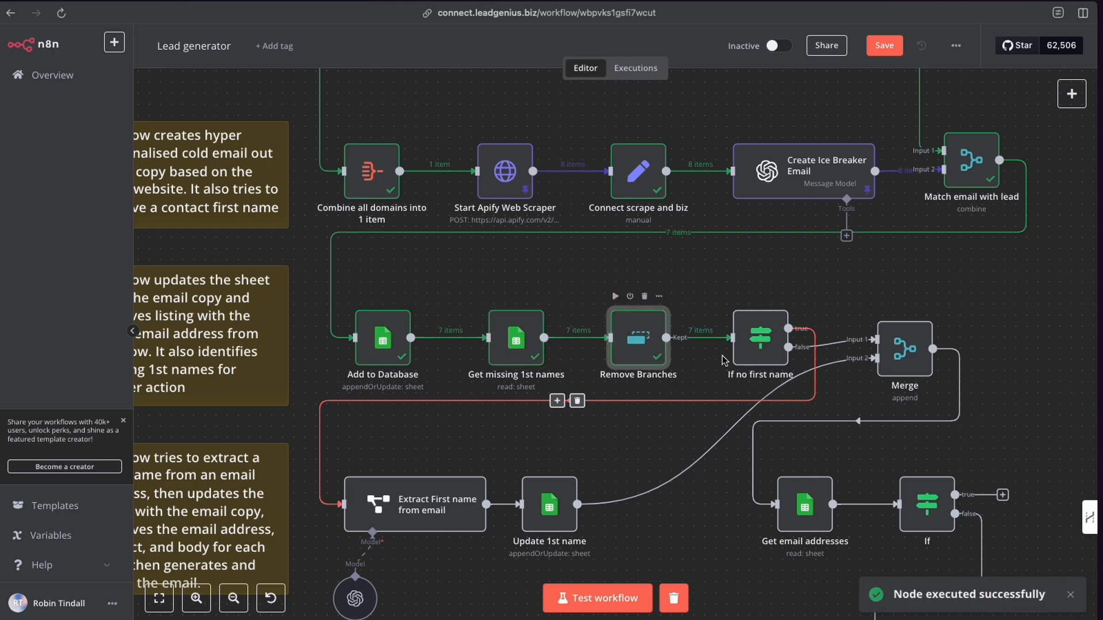
click(736, 297)
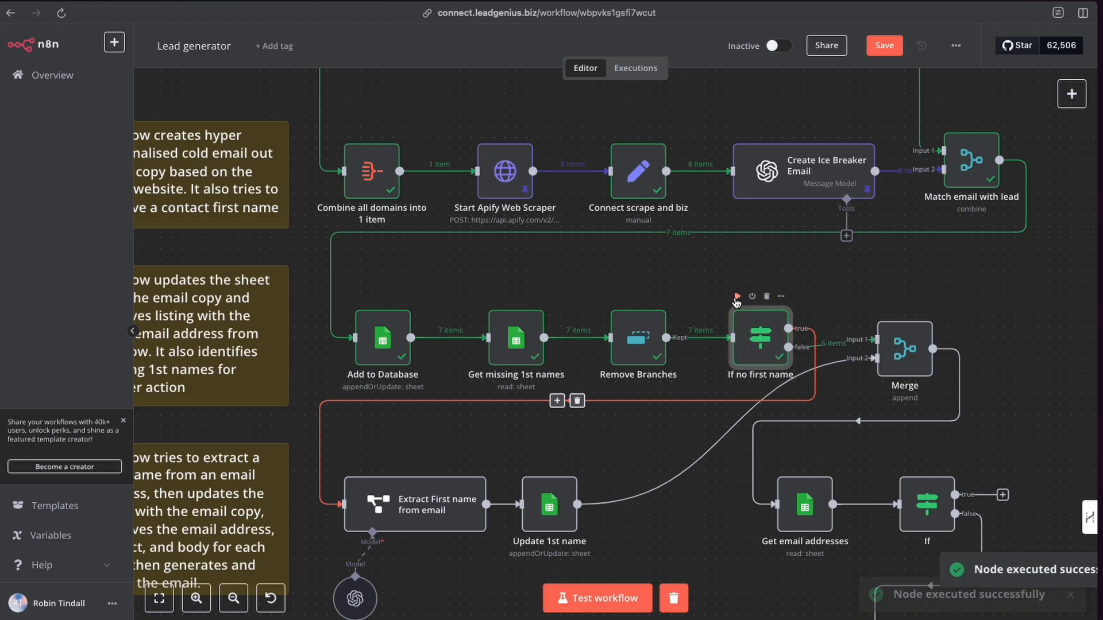
double_click(768, 352)
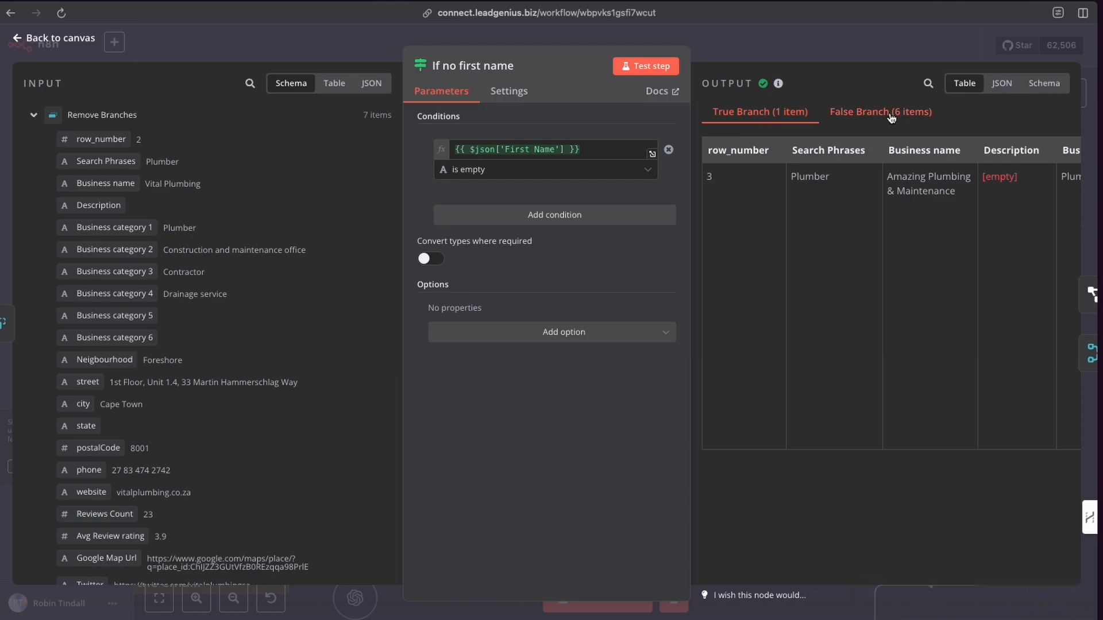
click(805, 40)
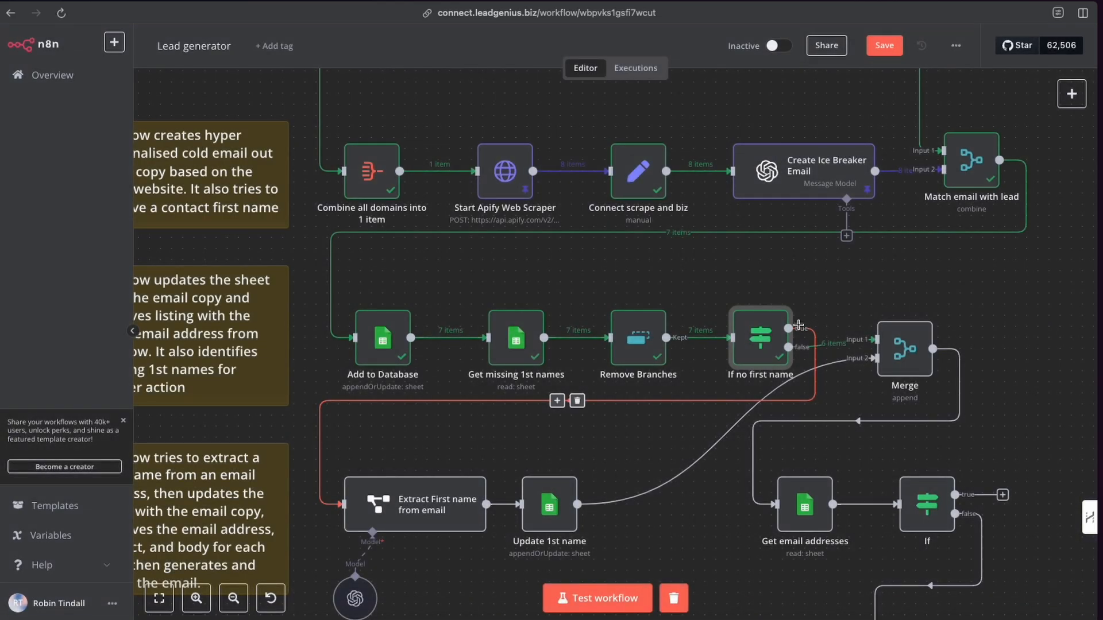
Browse the Advanced AI node category in the node panel, then close the panel.
click(900, 348)
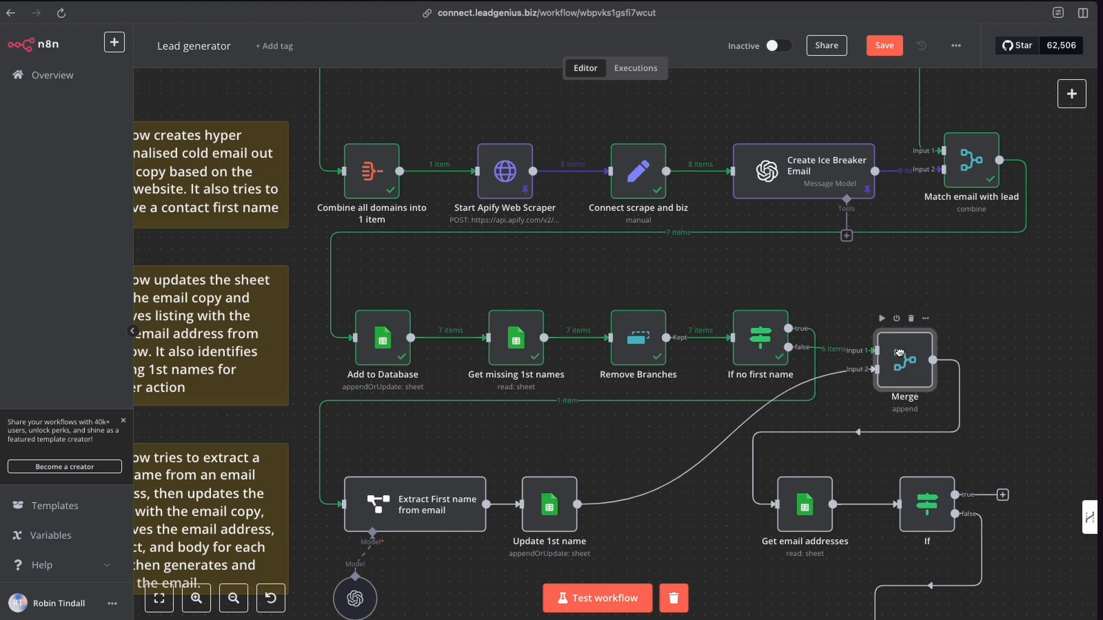
scroll(801, 294, down, 1)
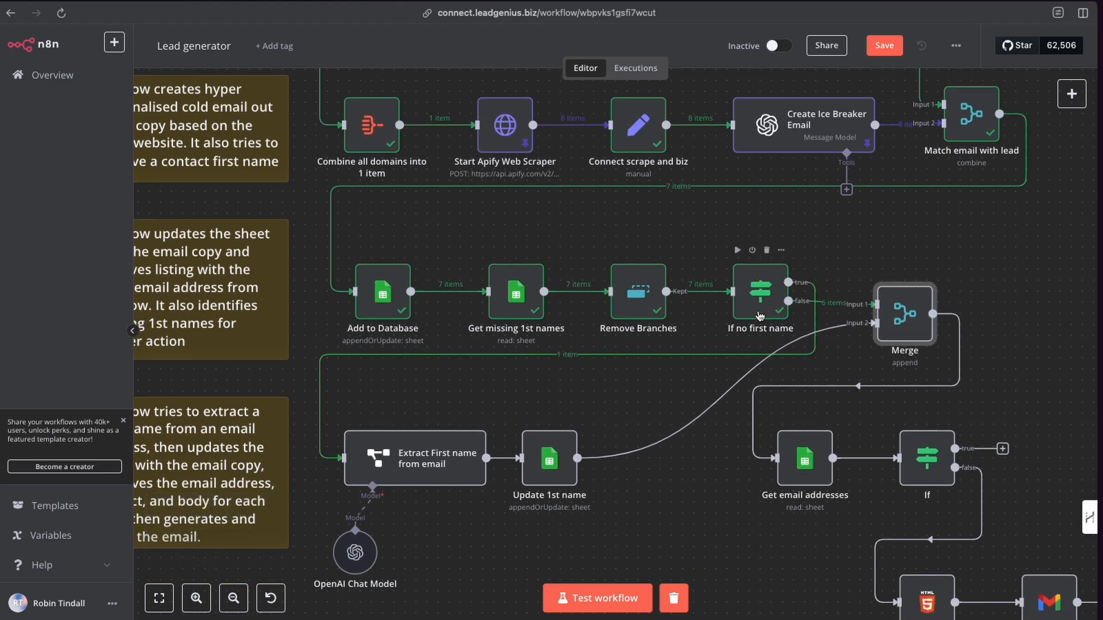
scroll(763, 292, down, 1)
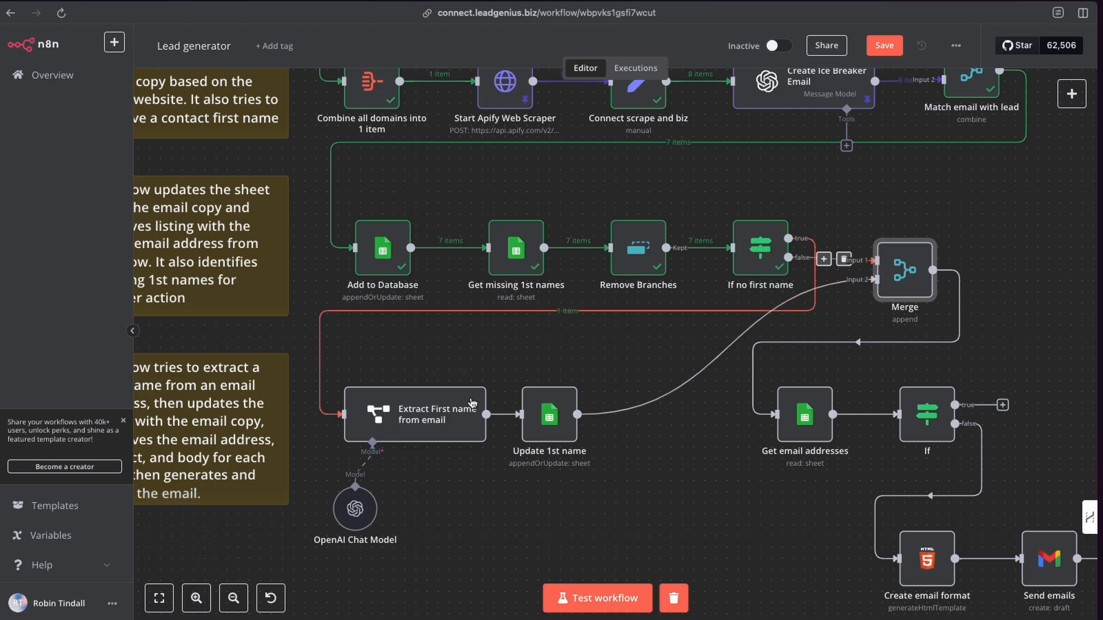
click(1071, 94)
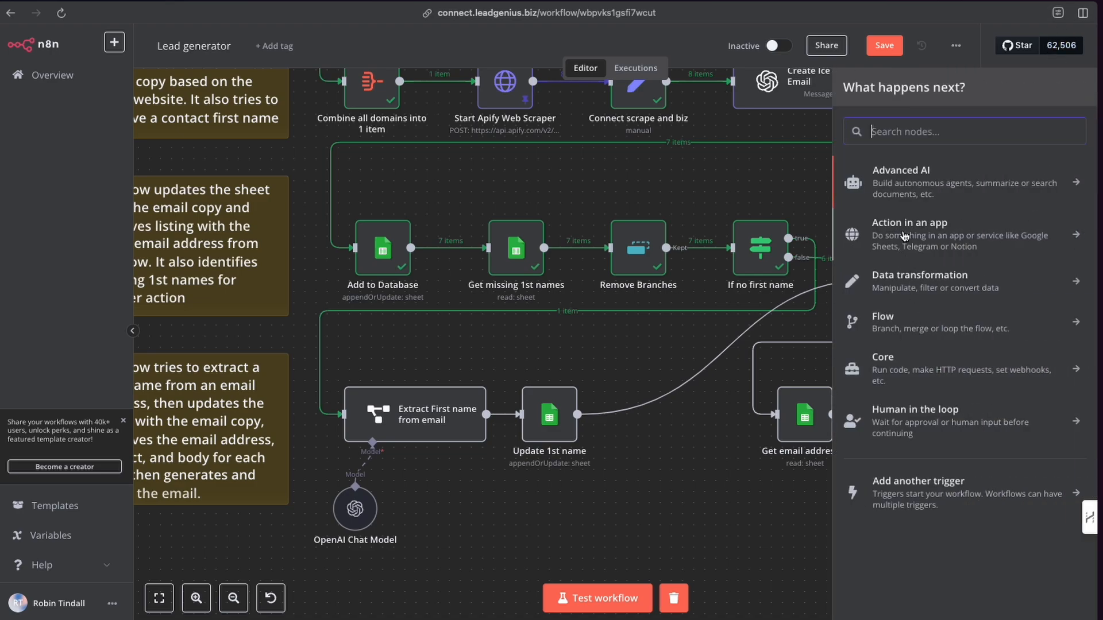
click(905, 190)
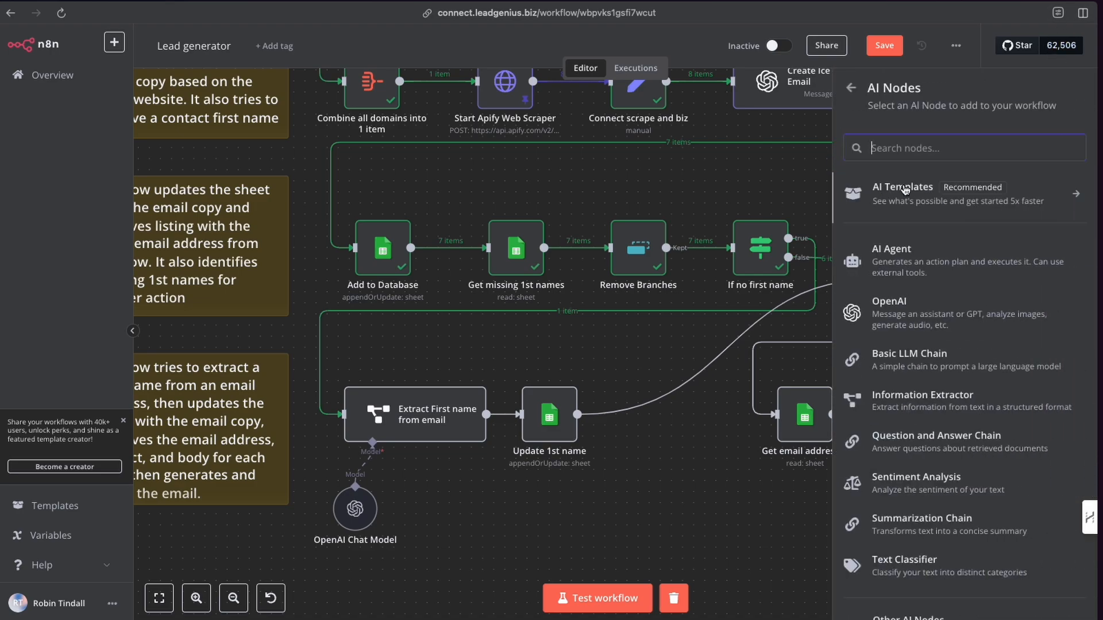
scroll(908, 402, down, 1)
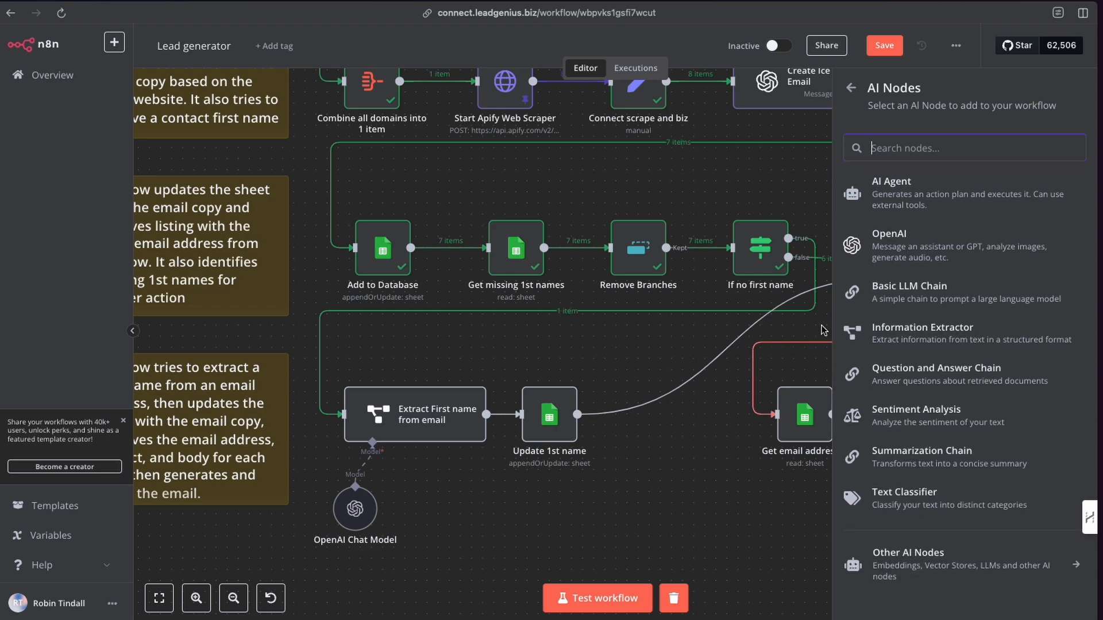
click(642, 336)
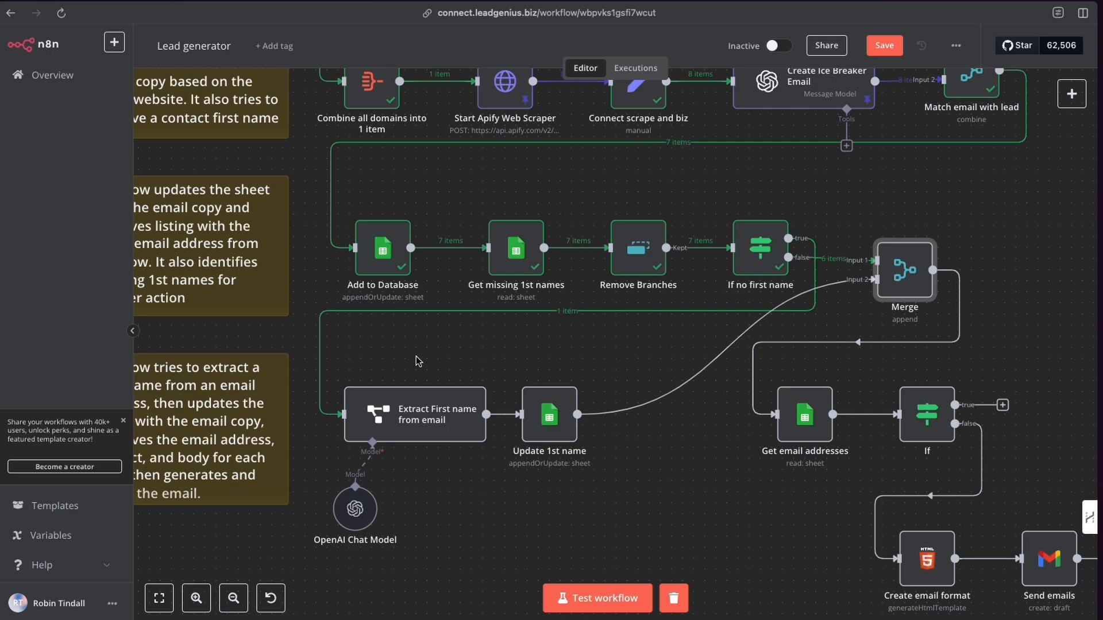
Open the Extract First name from email node and review its Text prompt expression and available input fields.
double_click(421, 421)
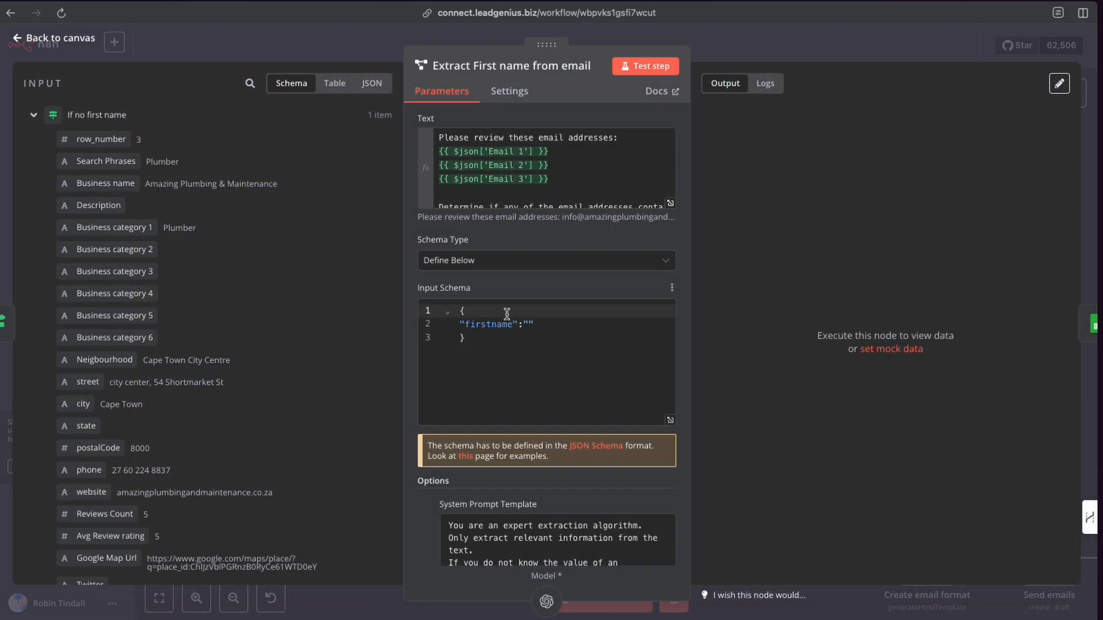
click(671, 204)
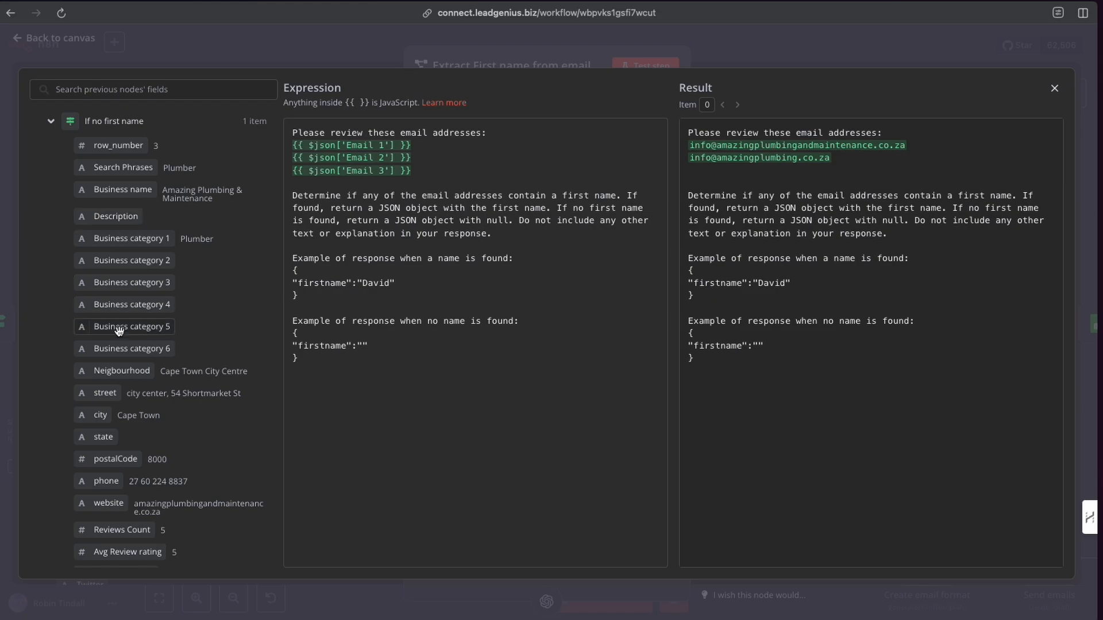
scroll(128, 330, down, 12)
scroll(129, 337, down, 15)
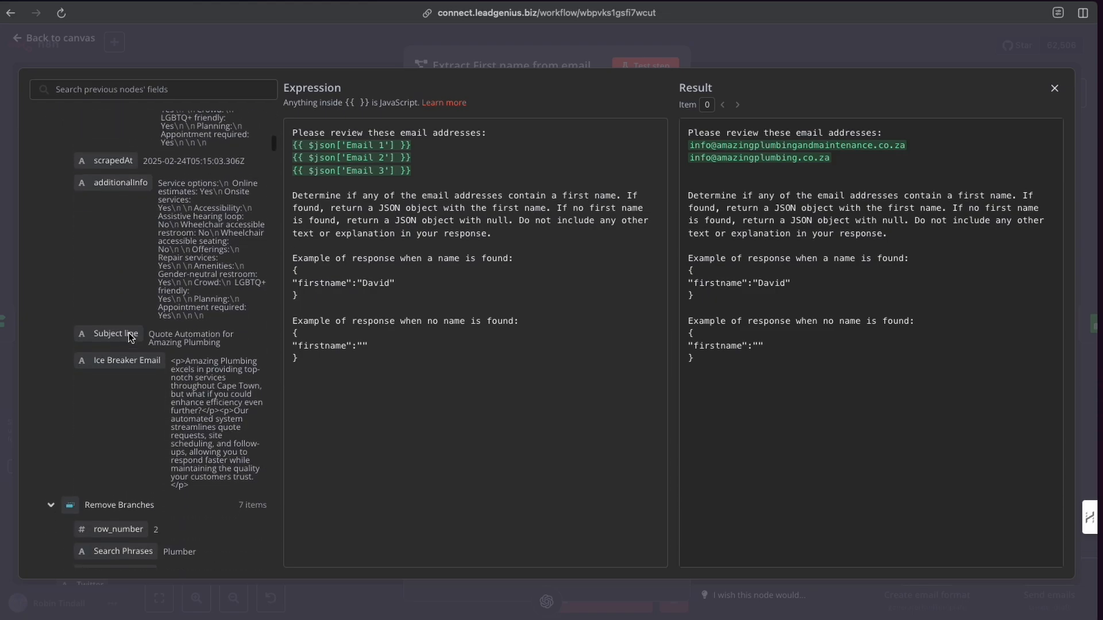
scroll(129, 333, up, 5)
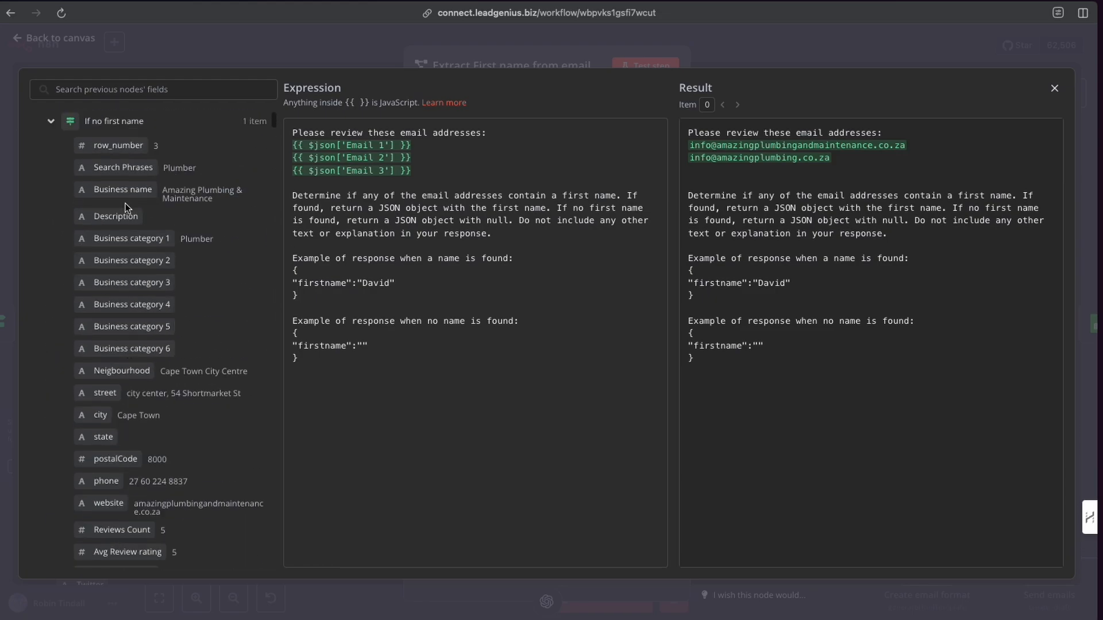
scroll(129, 207, down, 8)
scroll(137, 311, down, 3)
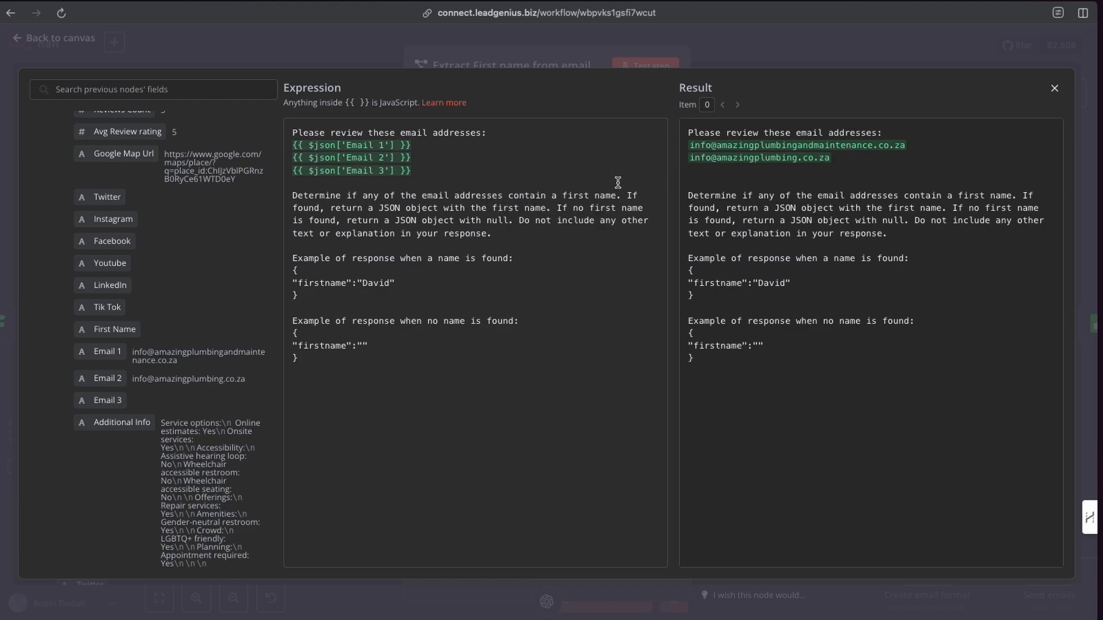
Close the expression editor, run the Extract First name from email step, and open then close it to check its output.
click(1055, 89)
click(741, 55)
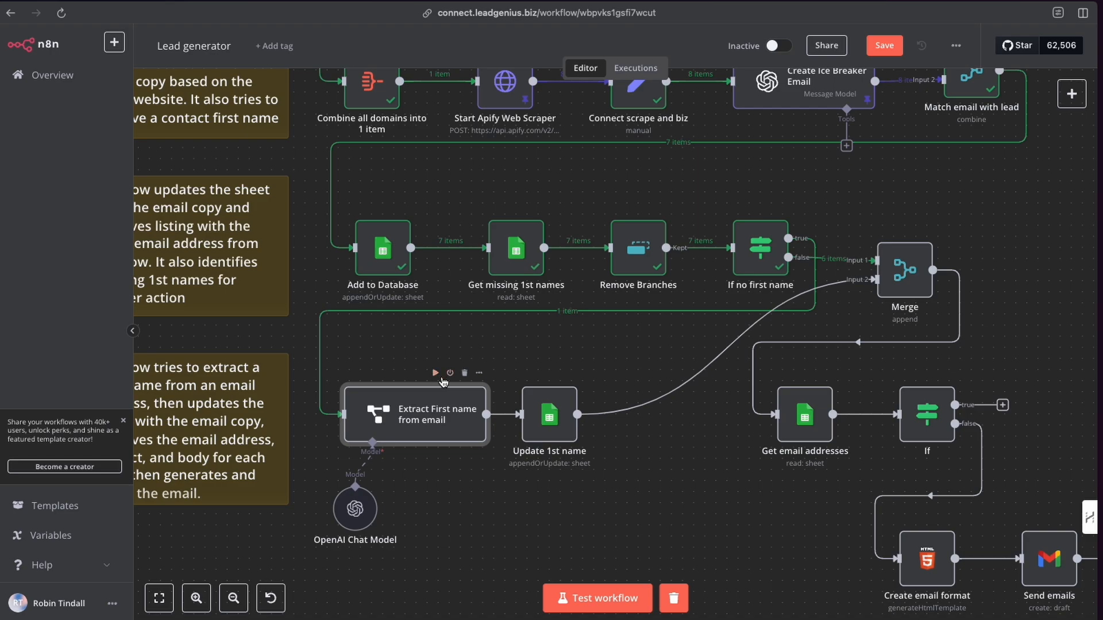
click(435, 375)
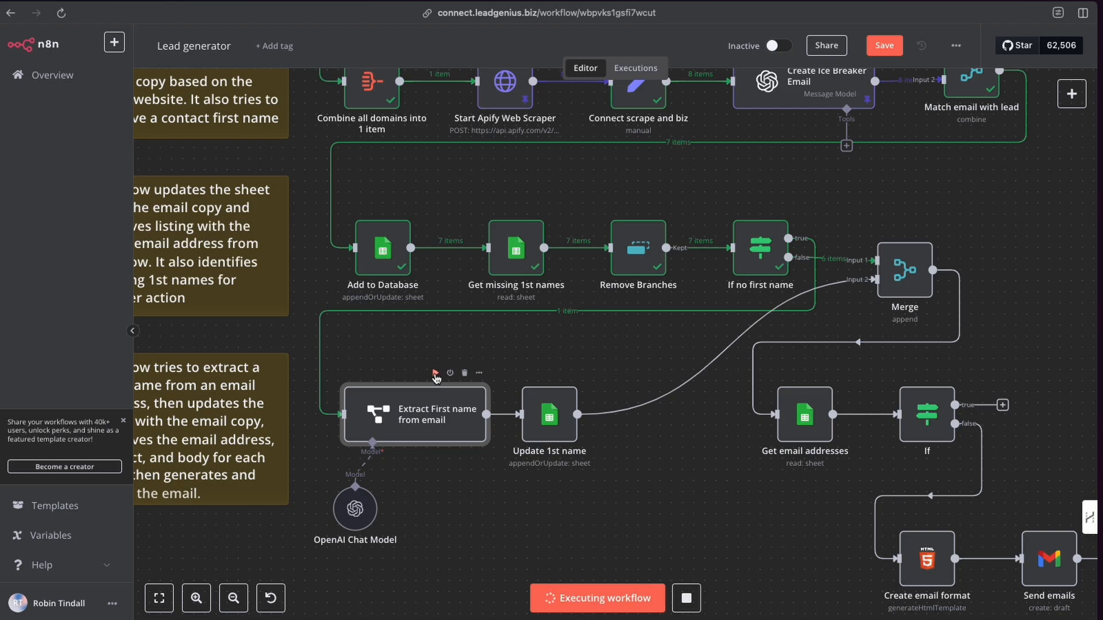
double_click(423, 414)
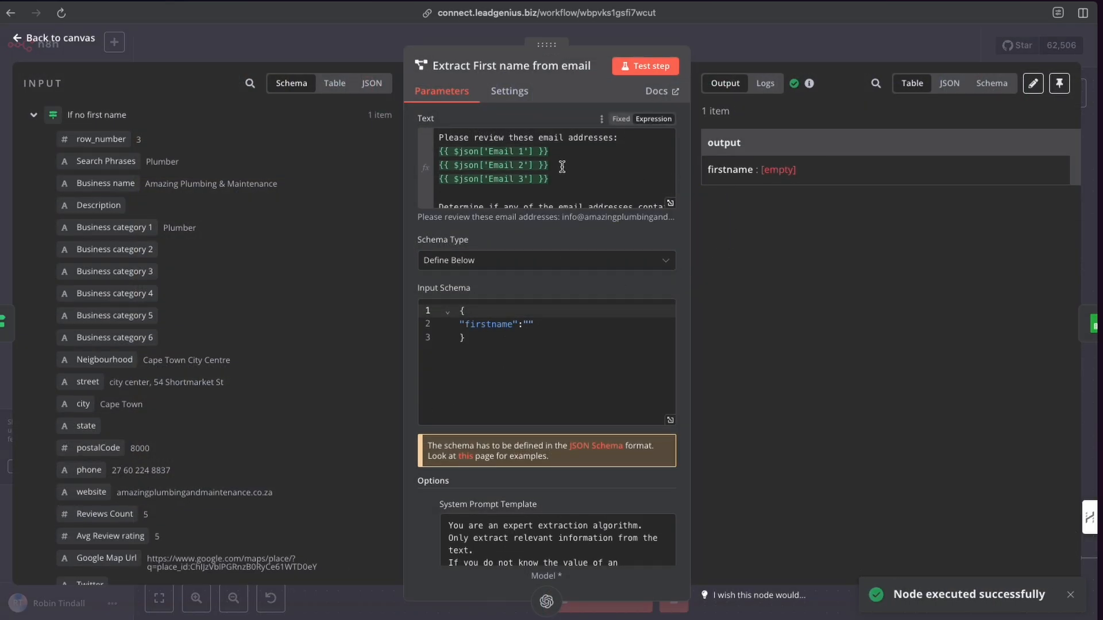
click(747, 49)
Open the Update 1st name node, test the step, and close it.
double_click(543, 420)
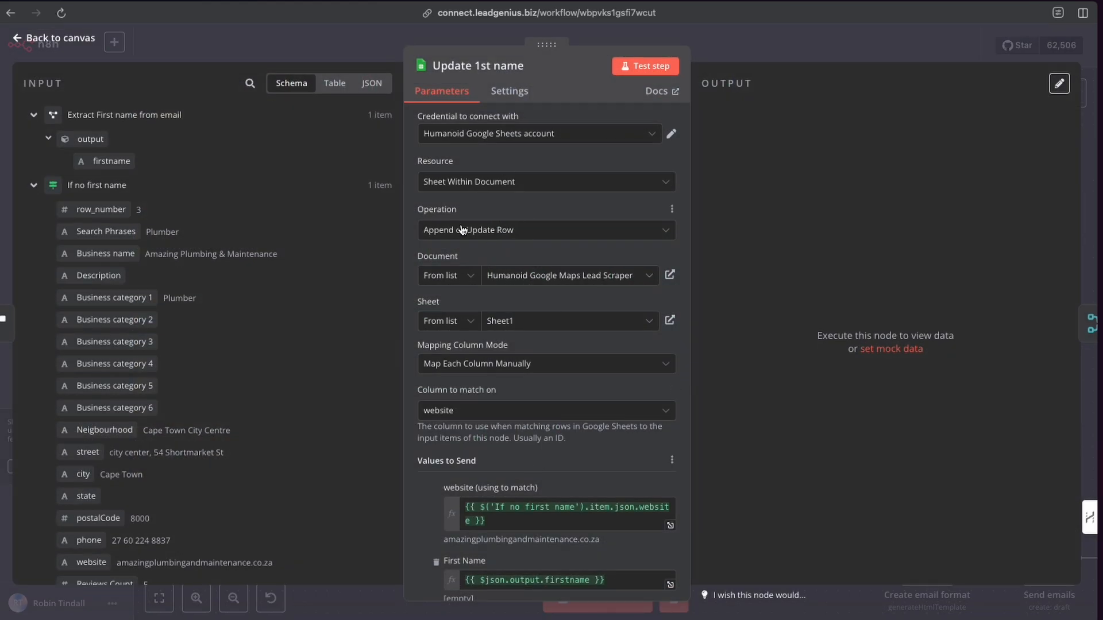
scroll(532, 270, down, 3)
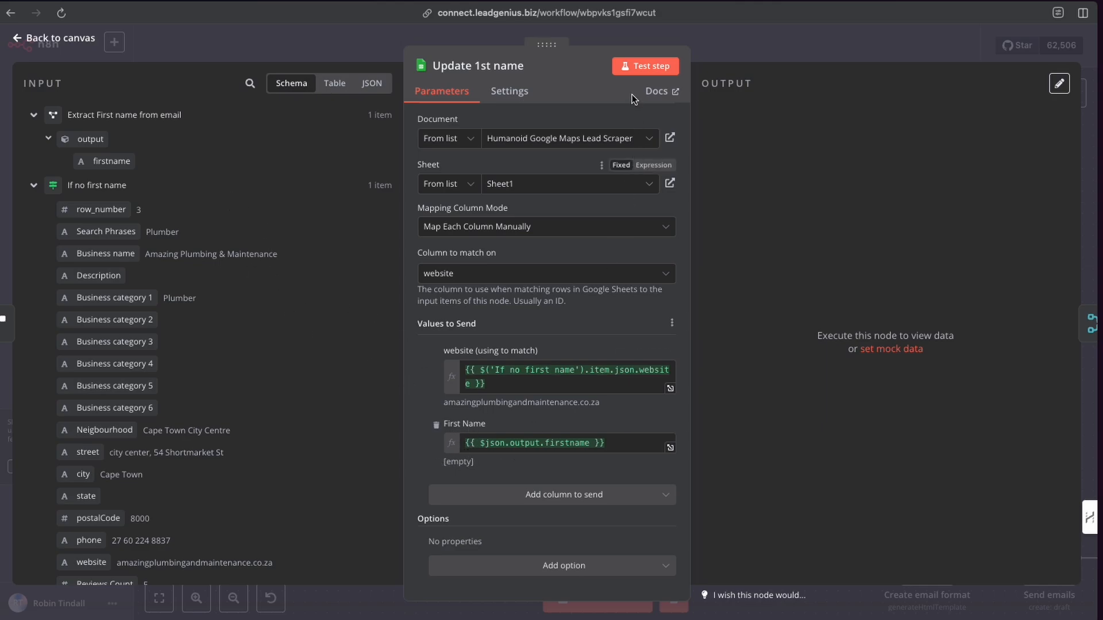
click(632, 68)
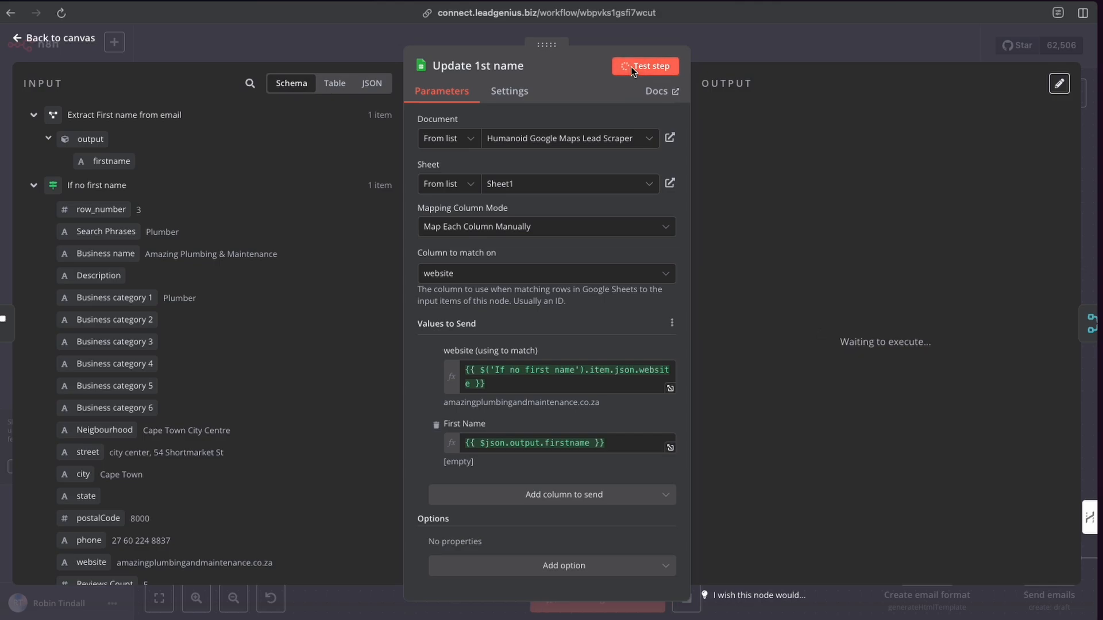
click(726, 40)
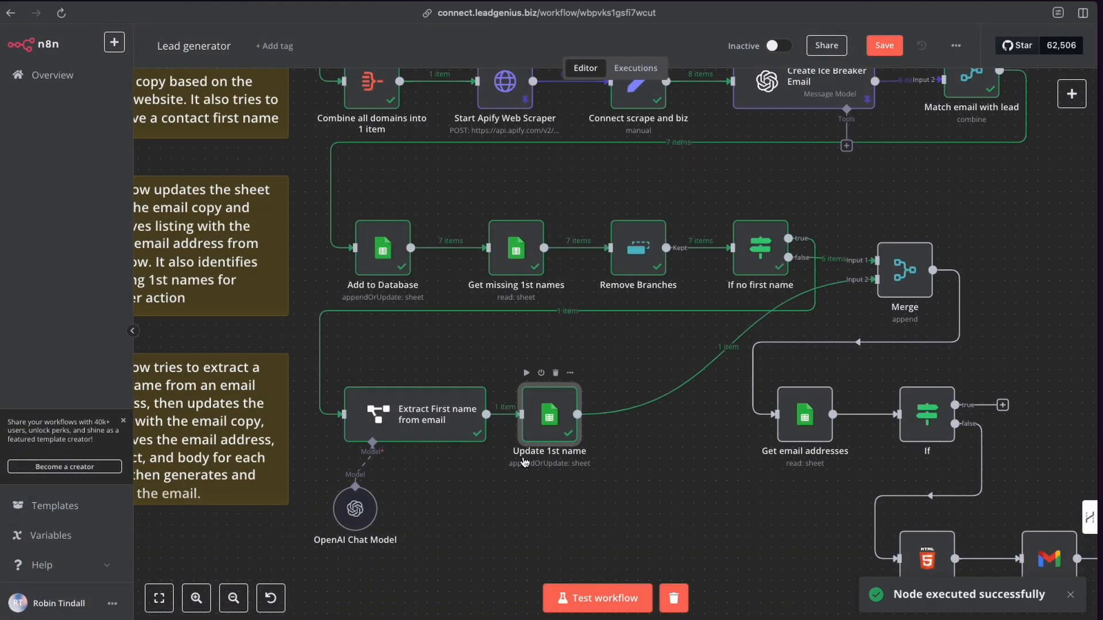
Reposition the Merge node slightly lower on the canvas.
scroll(718, 345, right, 2)
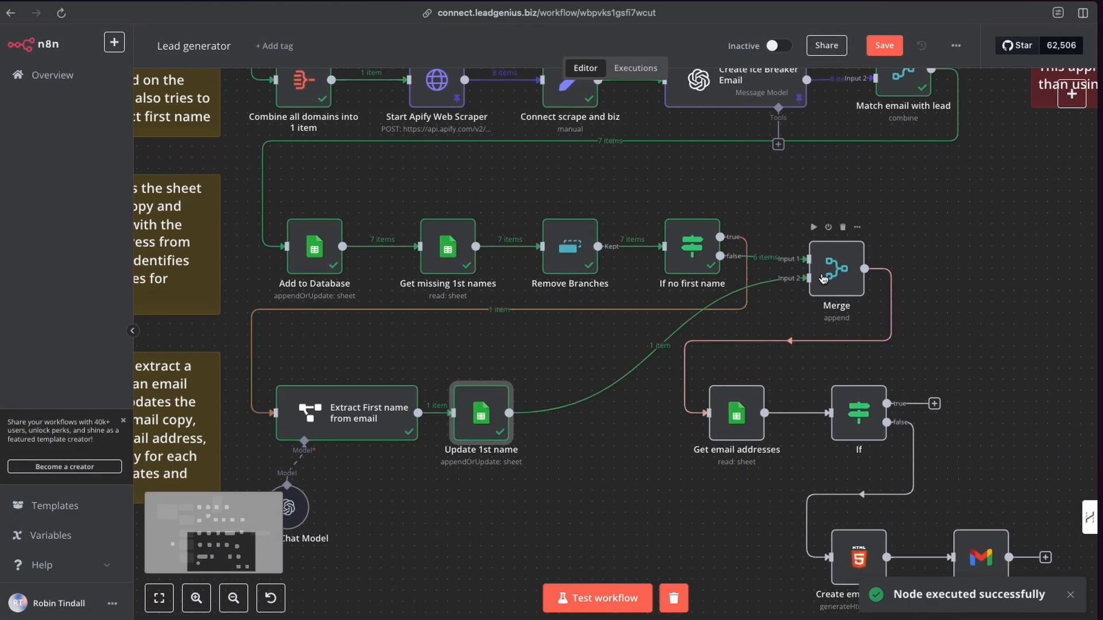
drag(819, 300, 808, 311)
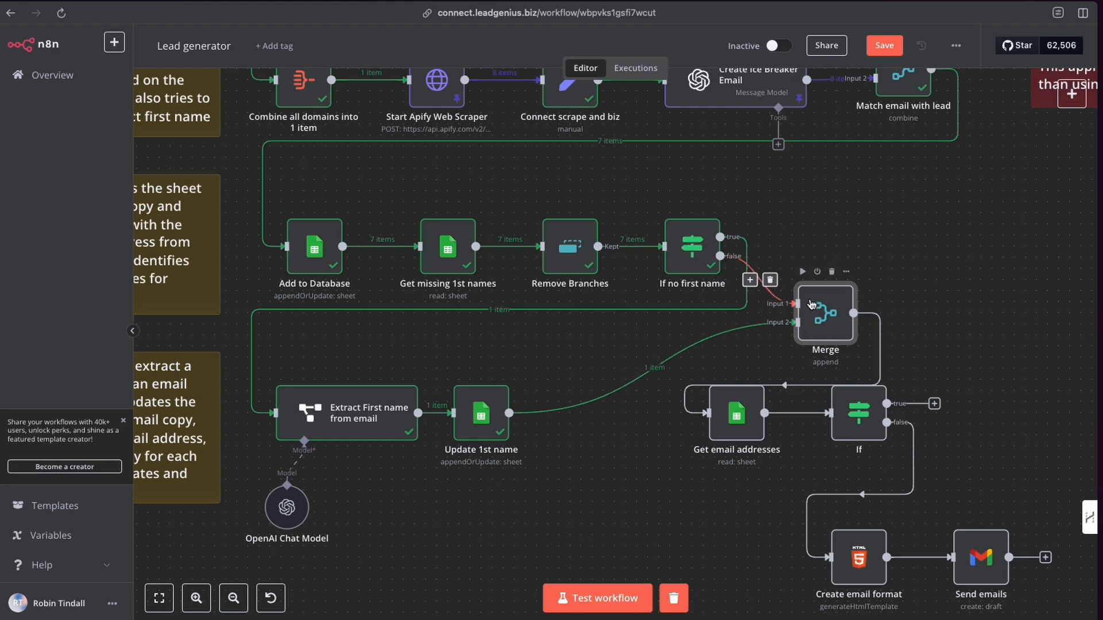
drag(815, 314, 816, 303)
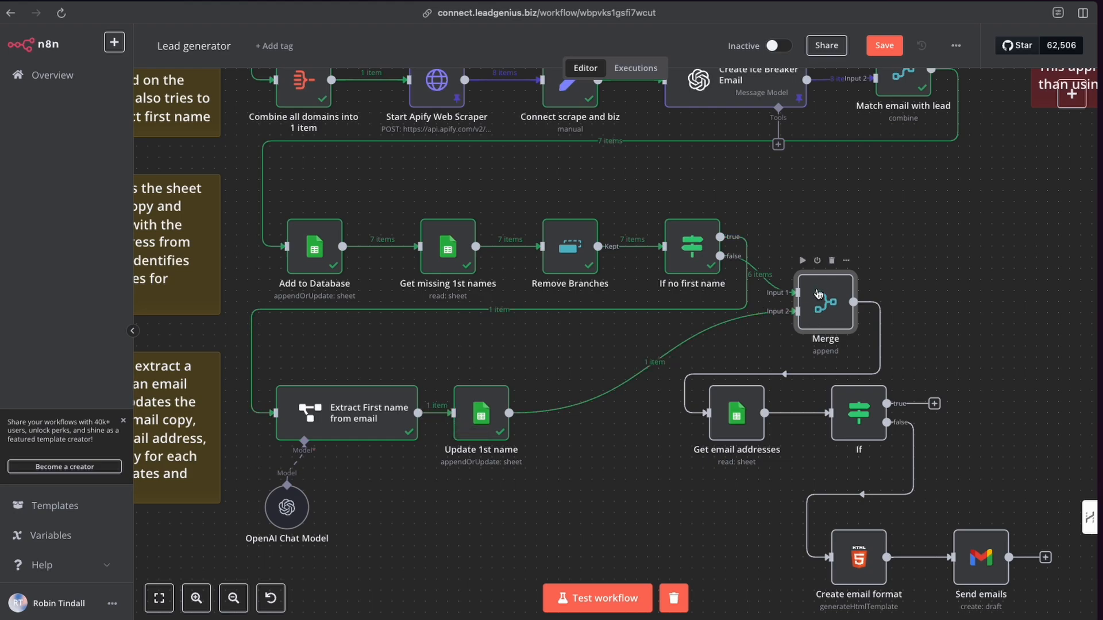
Open the Merge node, review its mode options while keeping Append, and close it.
double_click(819, 298)
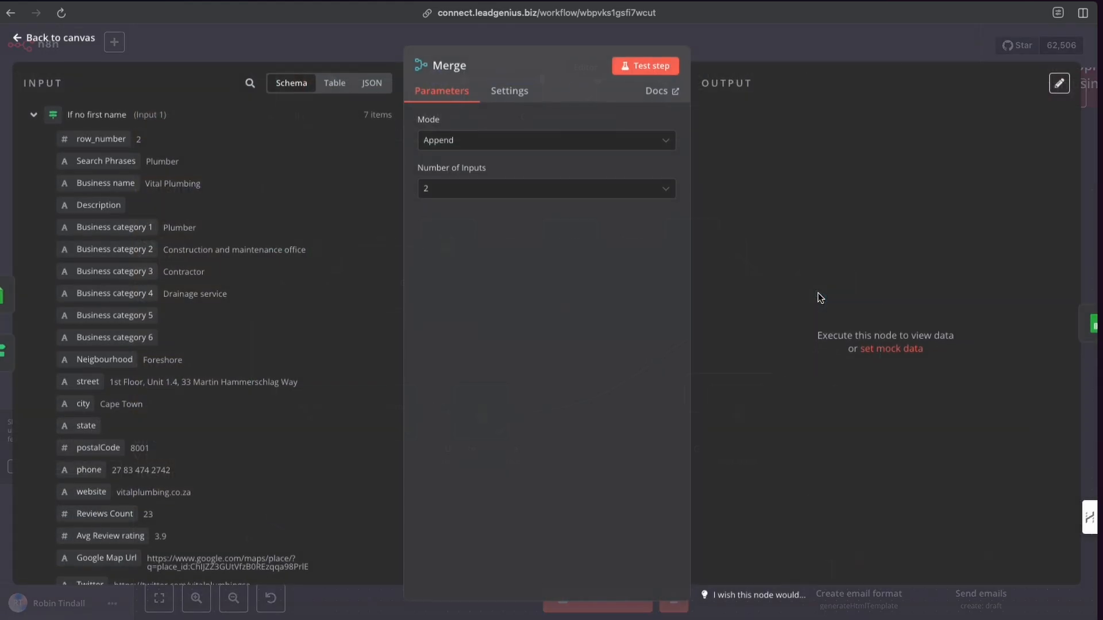
click(445, 144)
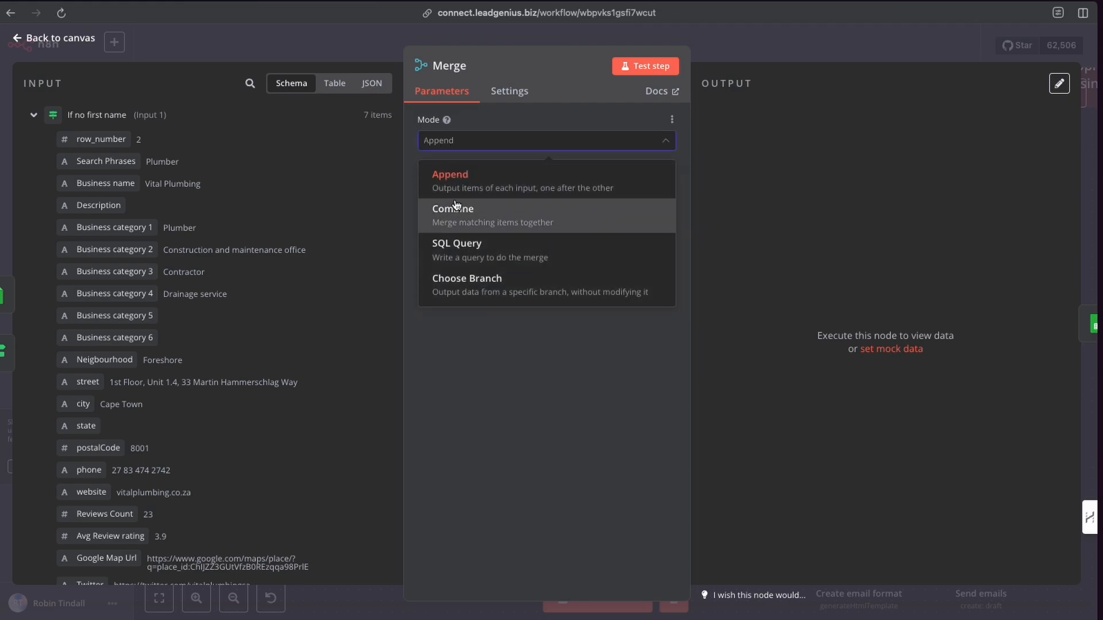
click(459, 184)
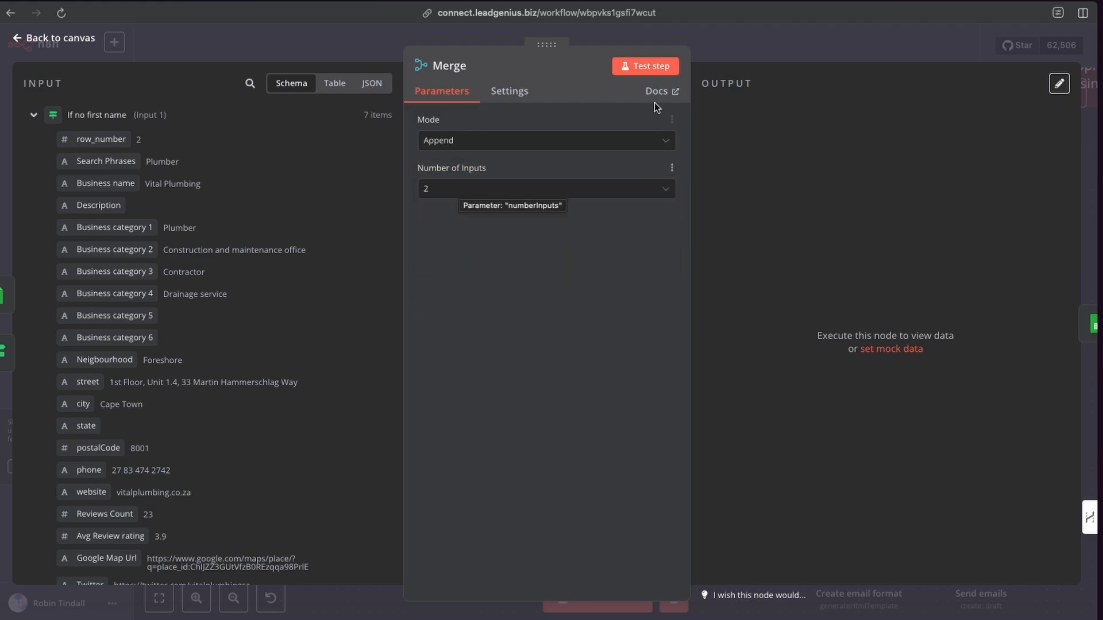
click(716, 53)
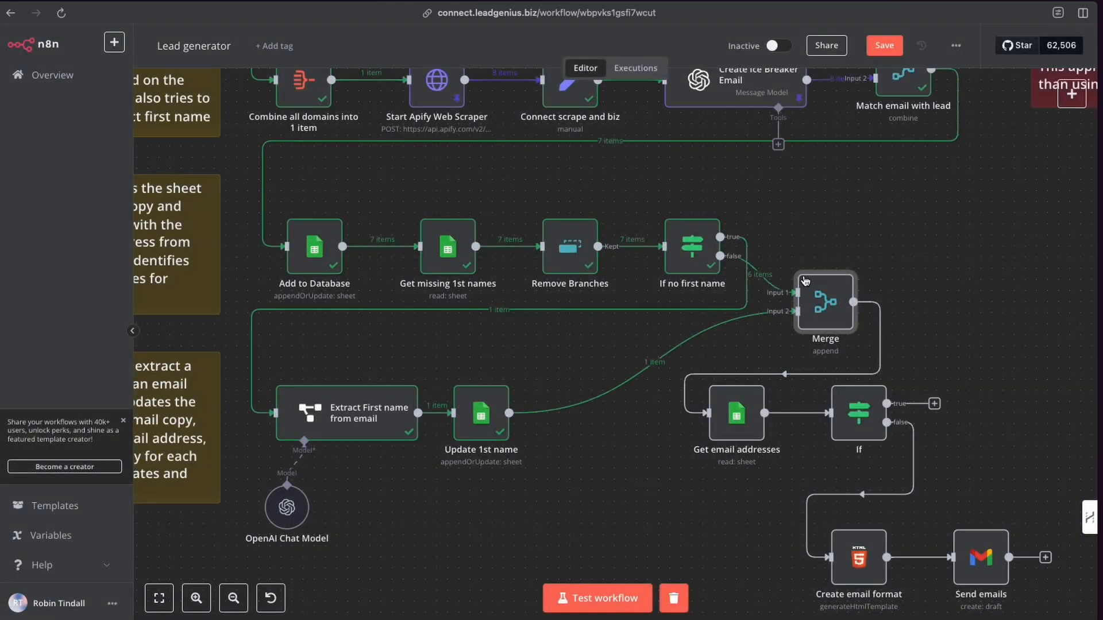
Run the Merge step from the canvas.
click(689, 251)
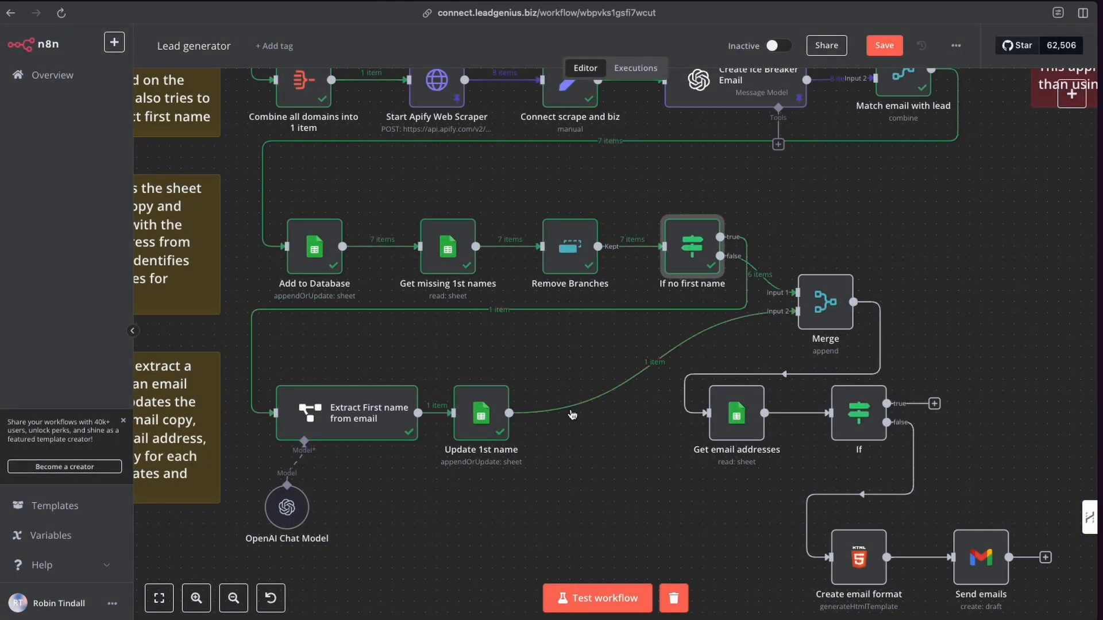
click(802, 262)
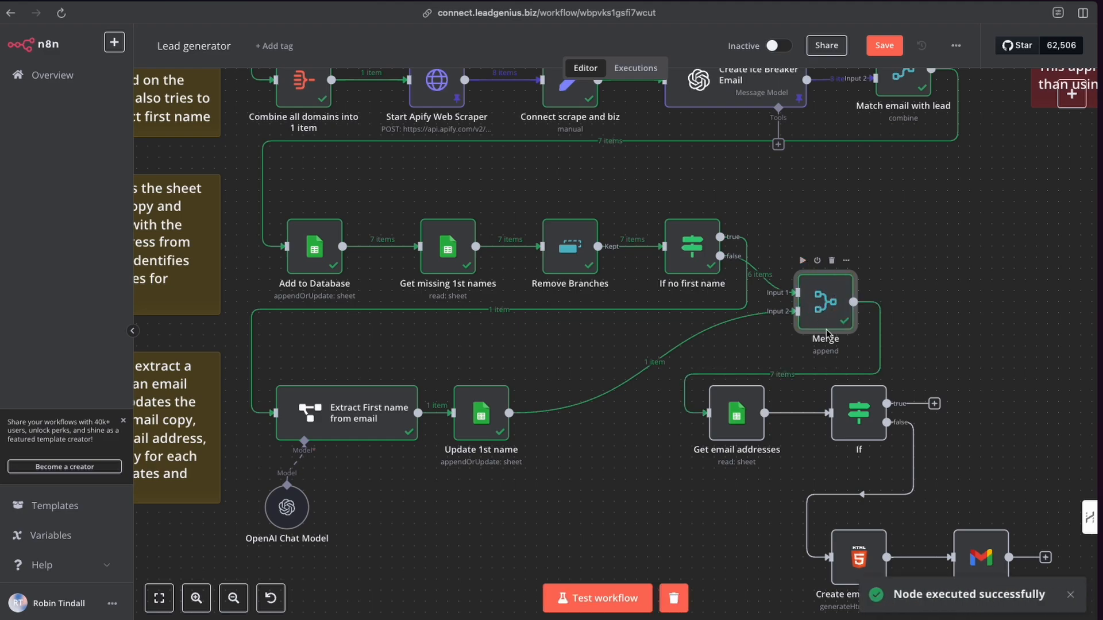
mouse_move(614, 248)
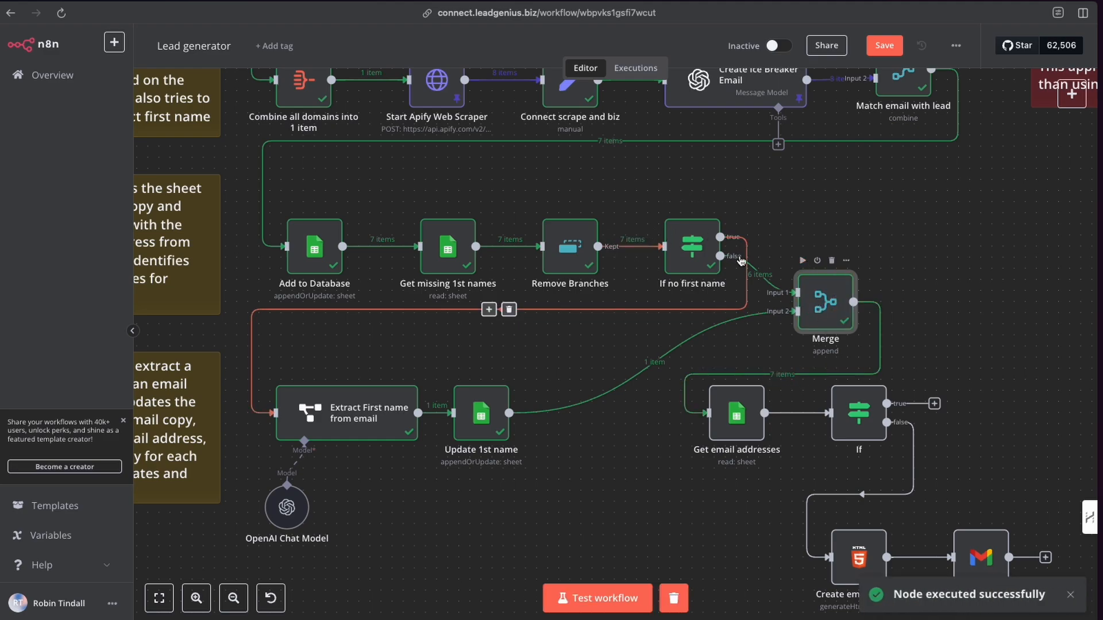
mouse_move(878, 315)
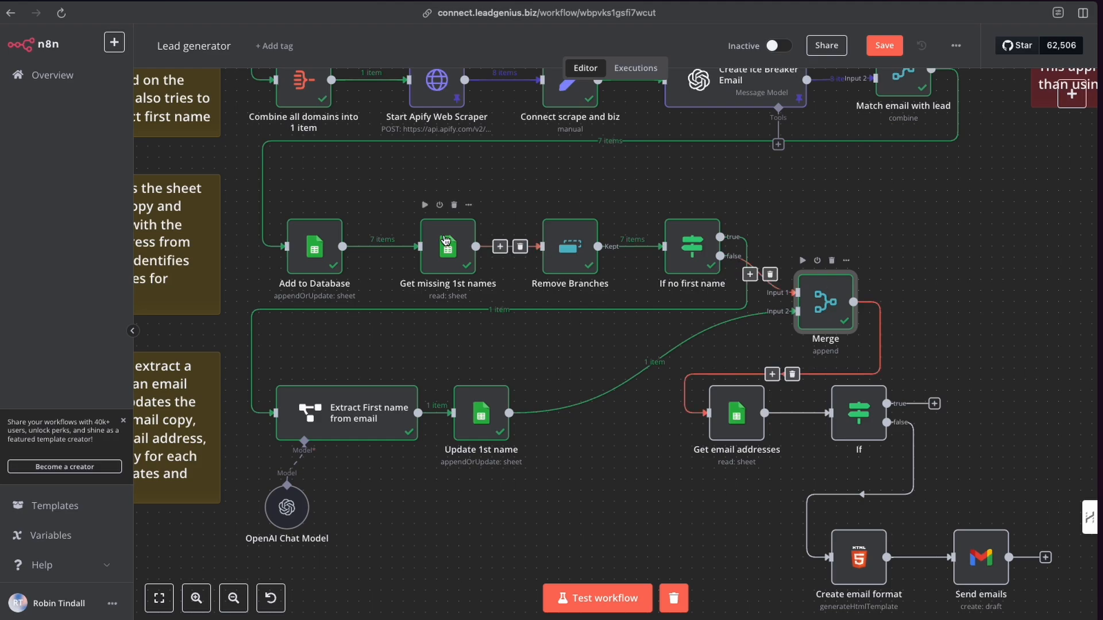
Test the Get email addresses step, review its output in schema view, and close the node.
scroll(345, 229, left, 5)
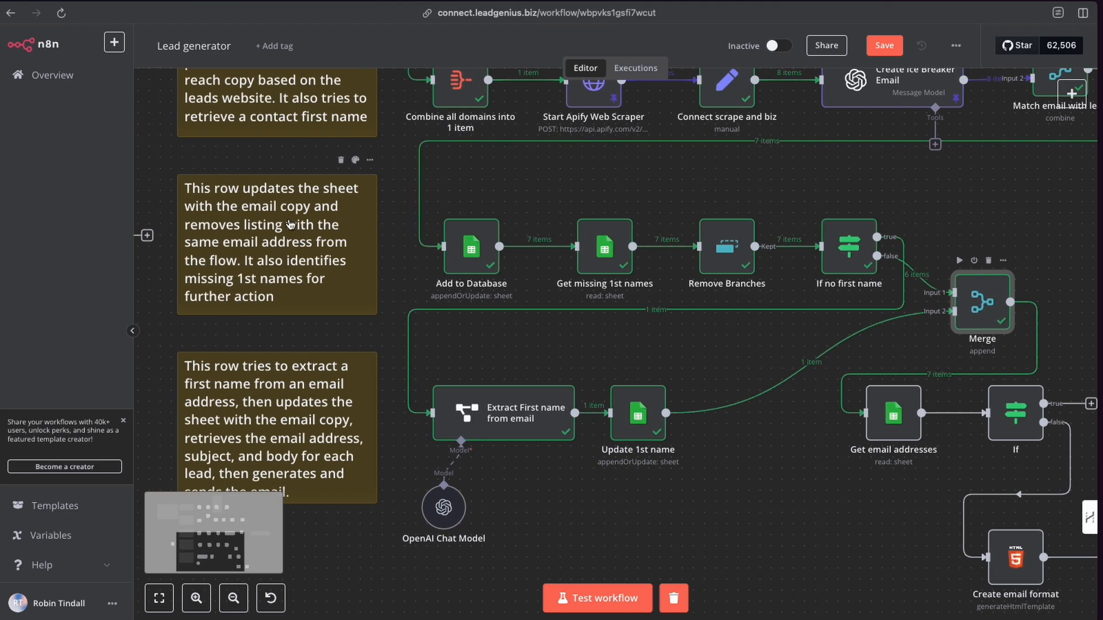
scroll(283, 251, down, 3)
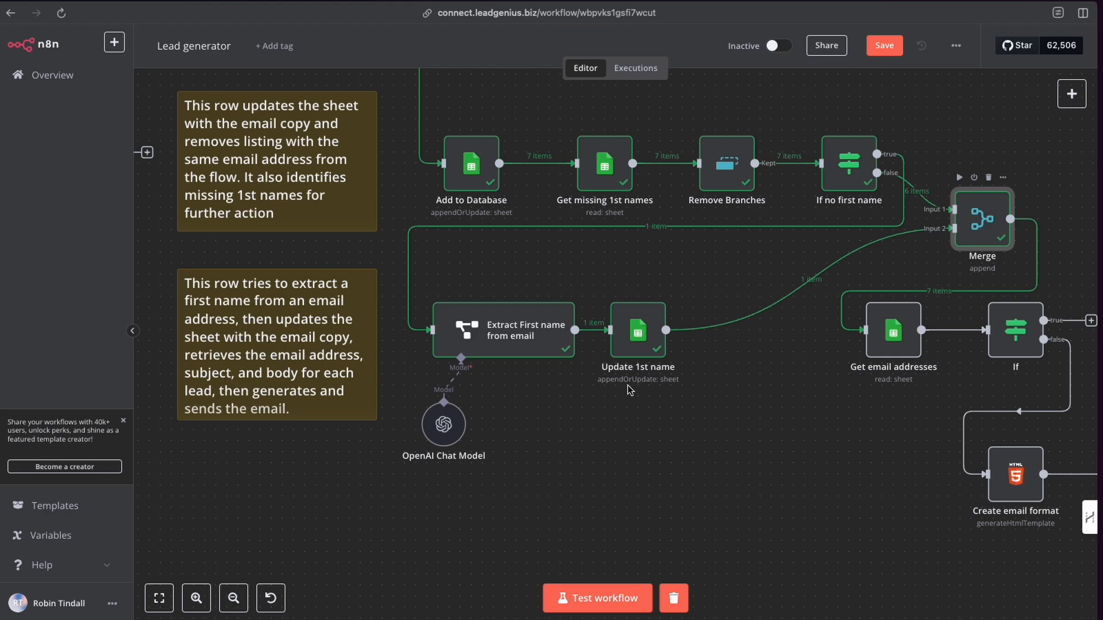
scroll(631, 384, right, 5)
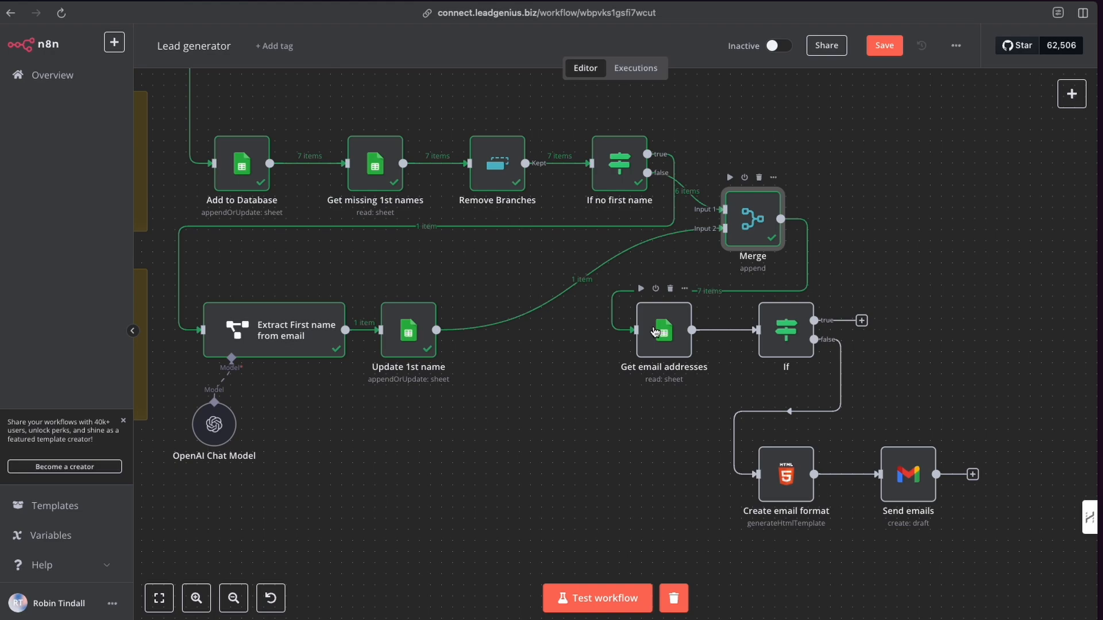
scroll(657, 336, right, 2)
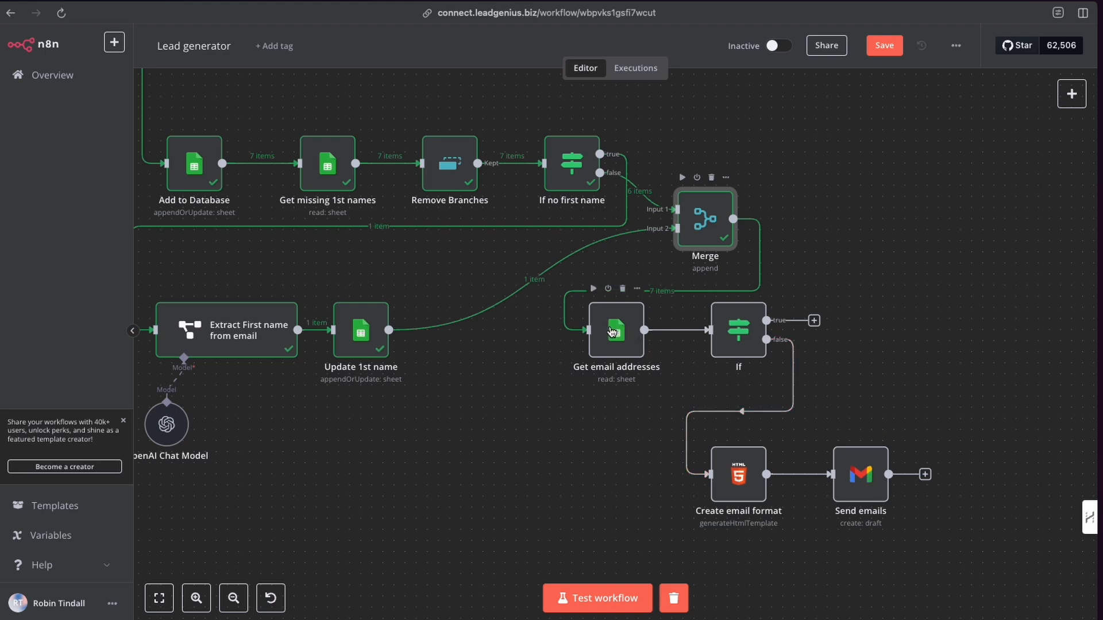
scroll(611, 331, up, 1)
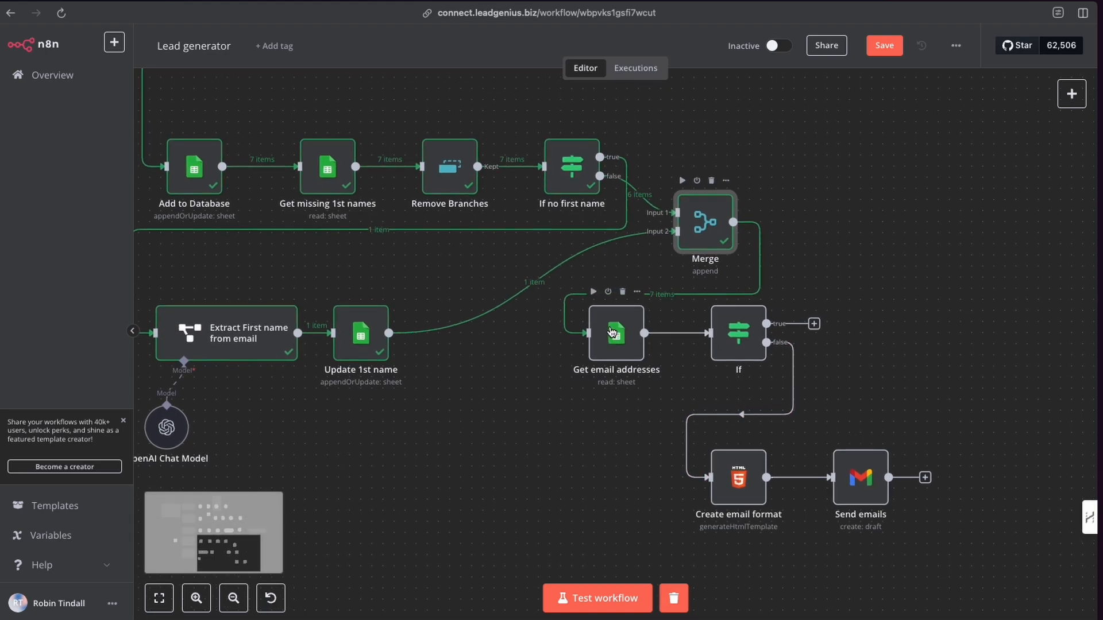
double_click(614, 338)
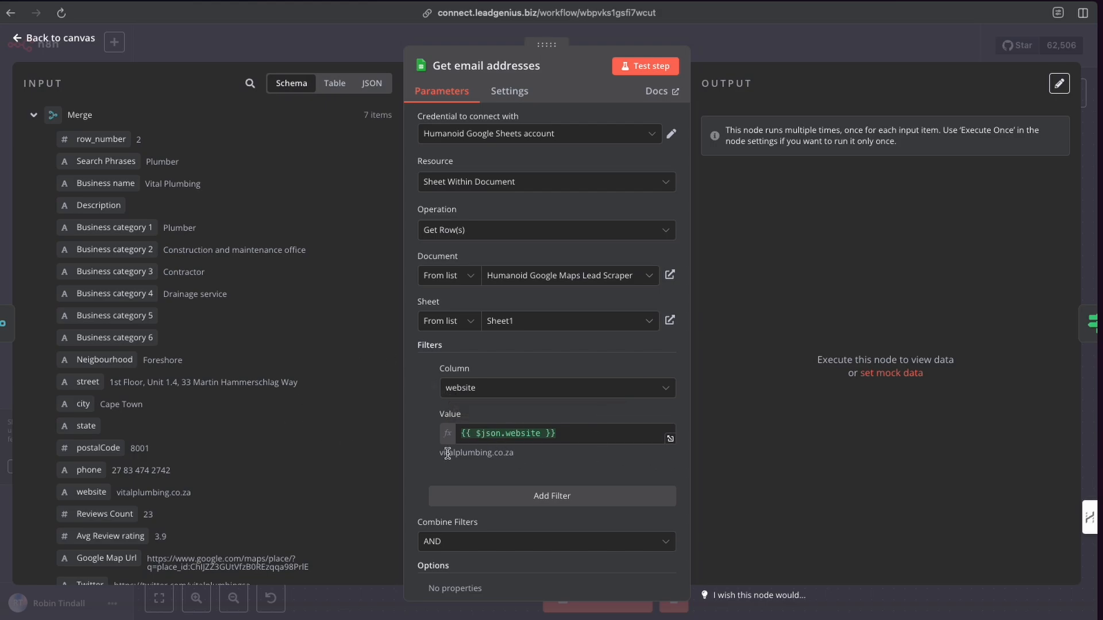
click(638, 70)
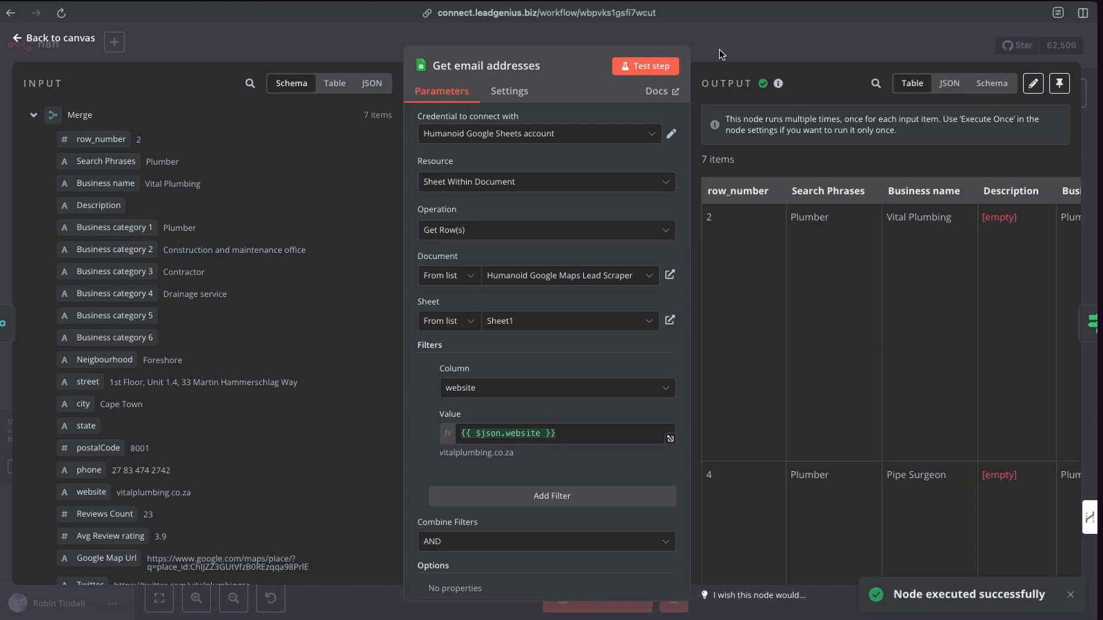
scroll(864, 294, right, 5)
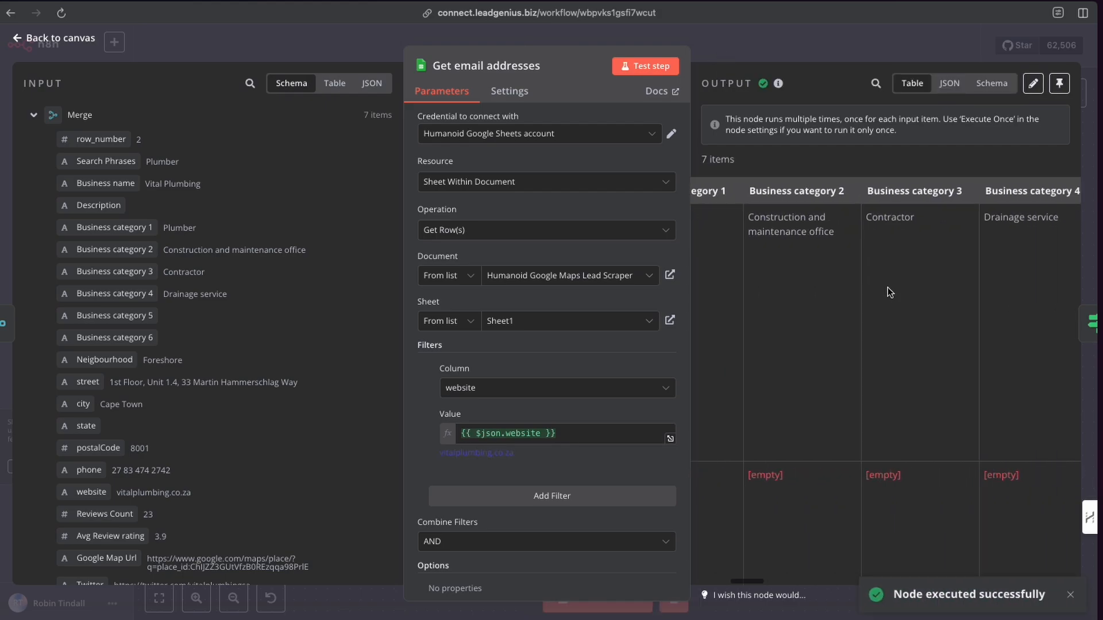
click(988, 87)
scroll(775, 297, down, 10)
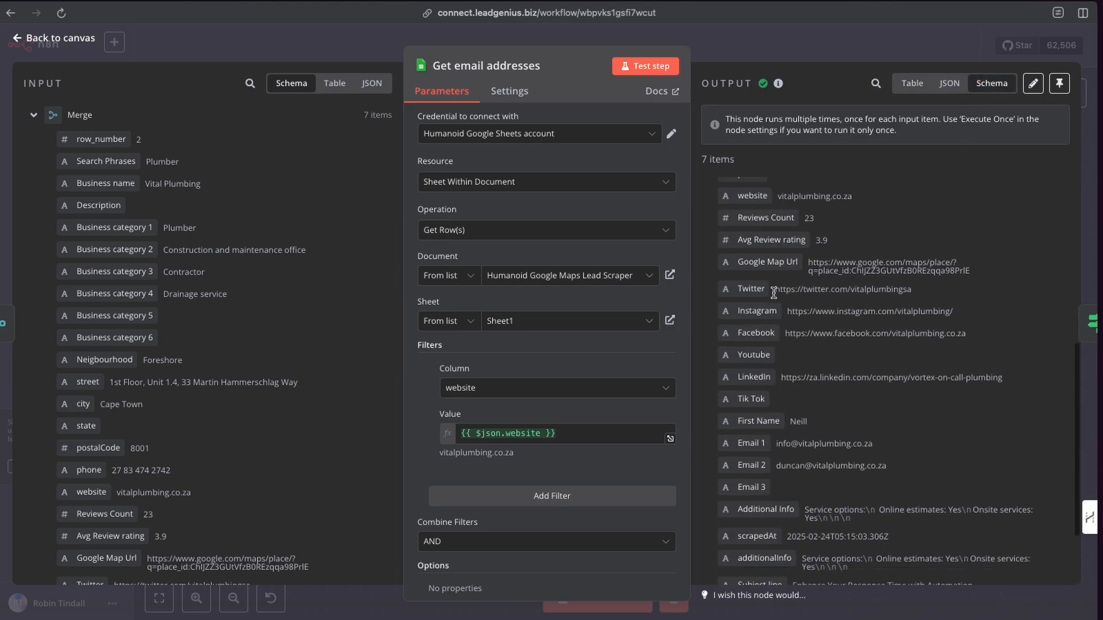
scroll(775, 297, up, 10)
scroll(775, 297, down, 10)
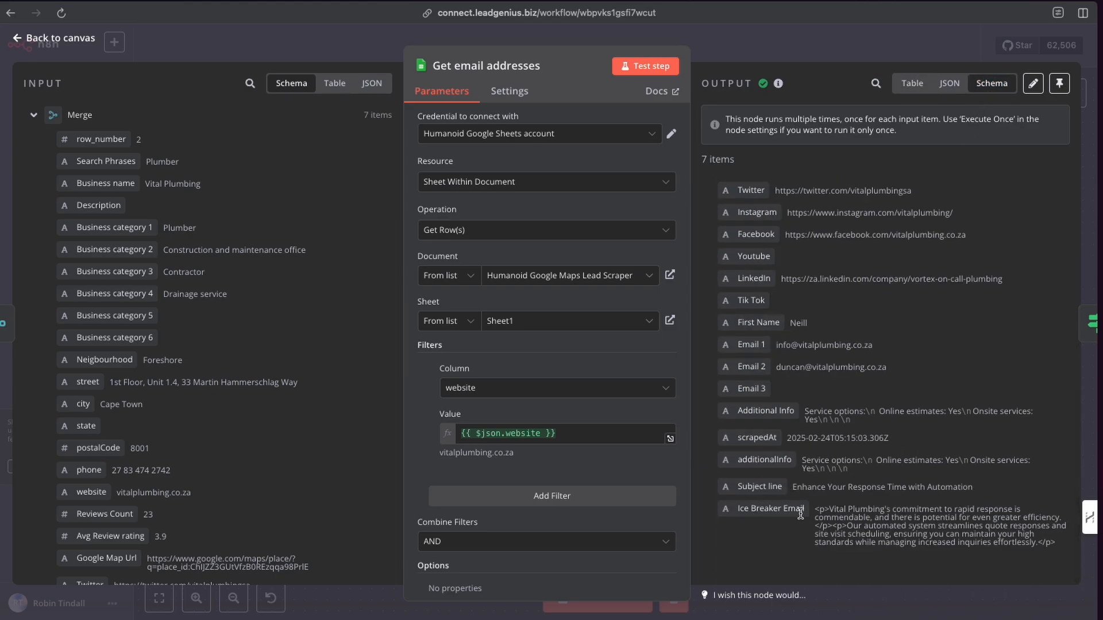
click(764, 50)
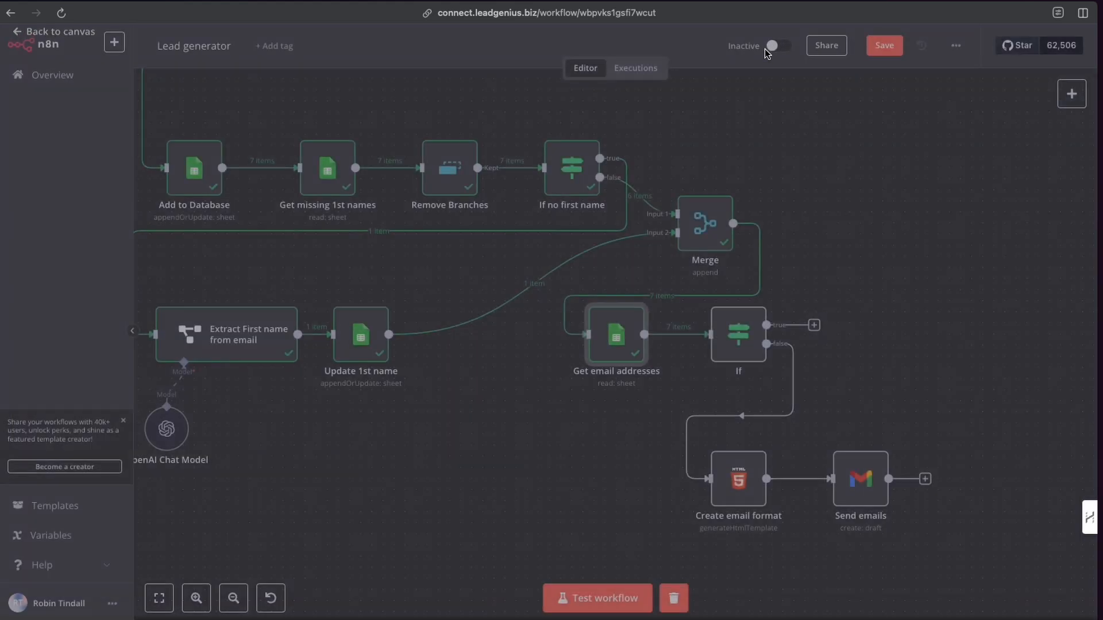
Open the If node with the Subject line is empty condition, test the step, and close it.
double_click(737, 334)
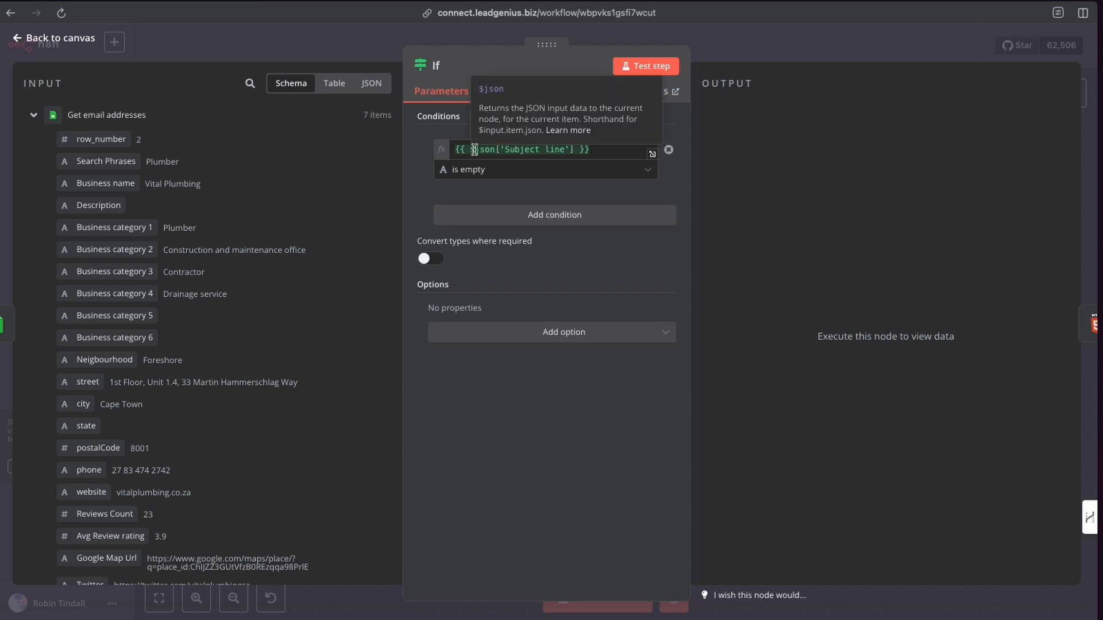
scroll(132, 314, down, 5)
scroll(133, 315, down, 6)
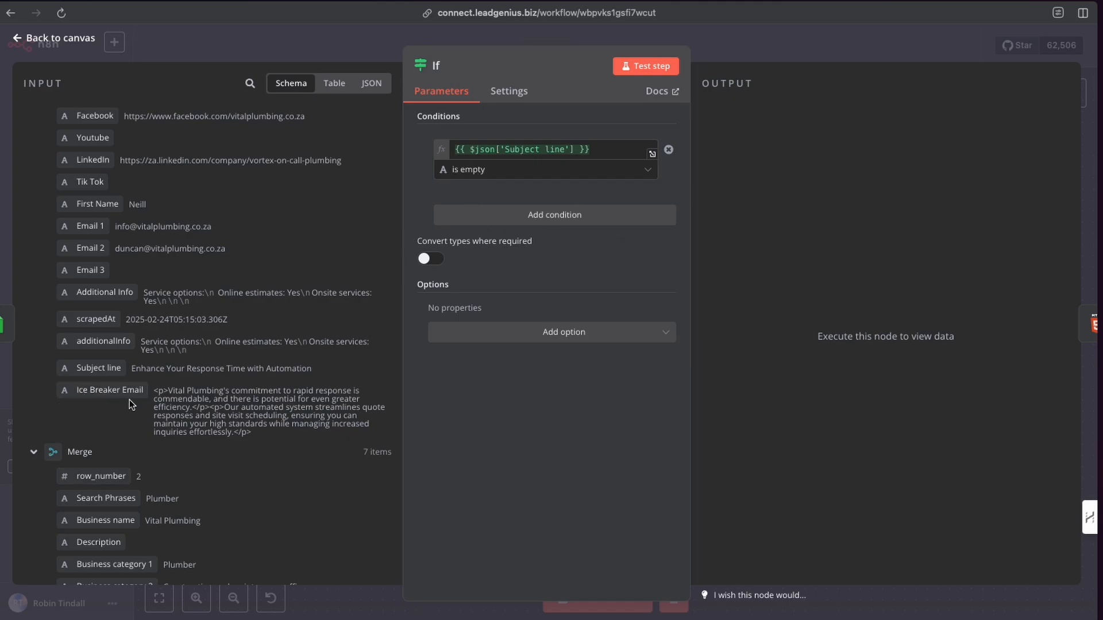
click(636, 68)
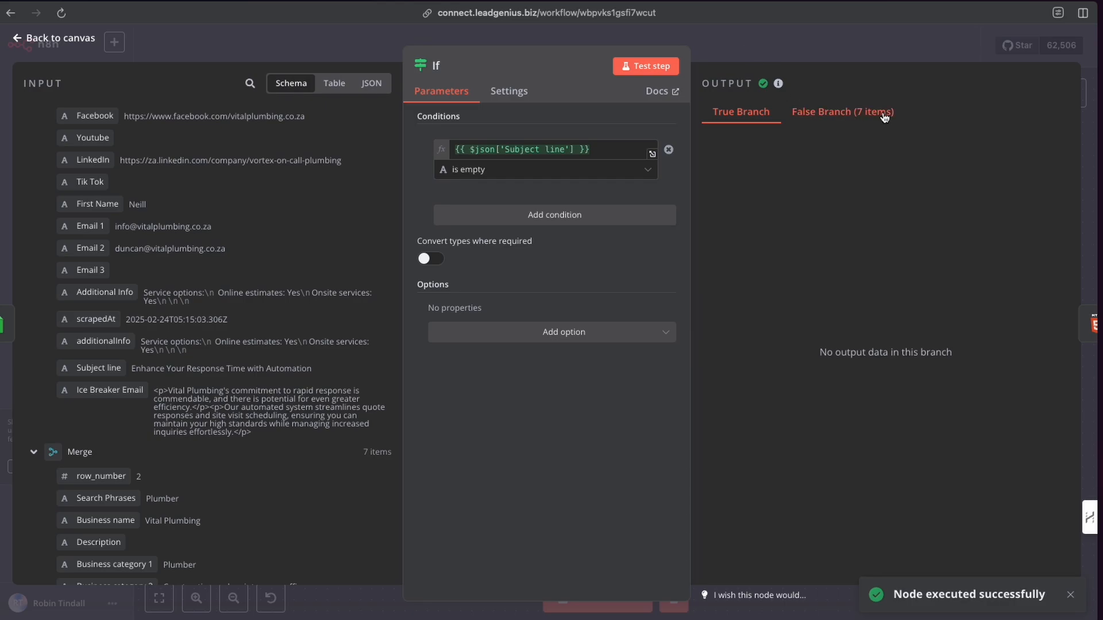
click(744, 56)
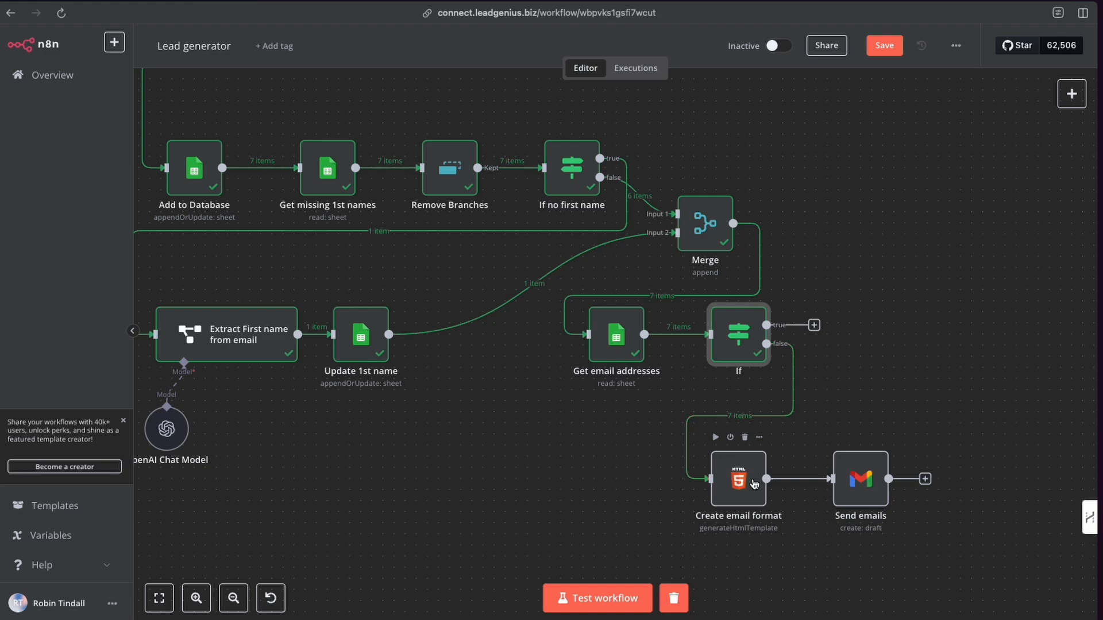
Search the node library for the HTML node and view its actions without adding one.
click(1068, 99)
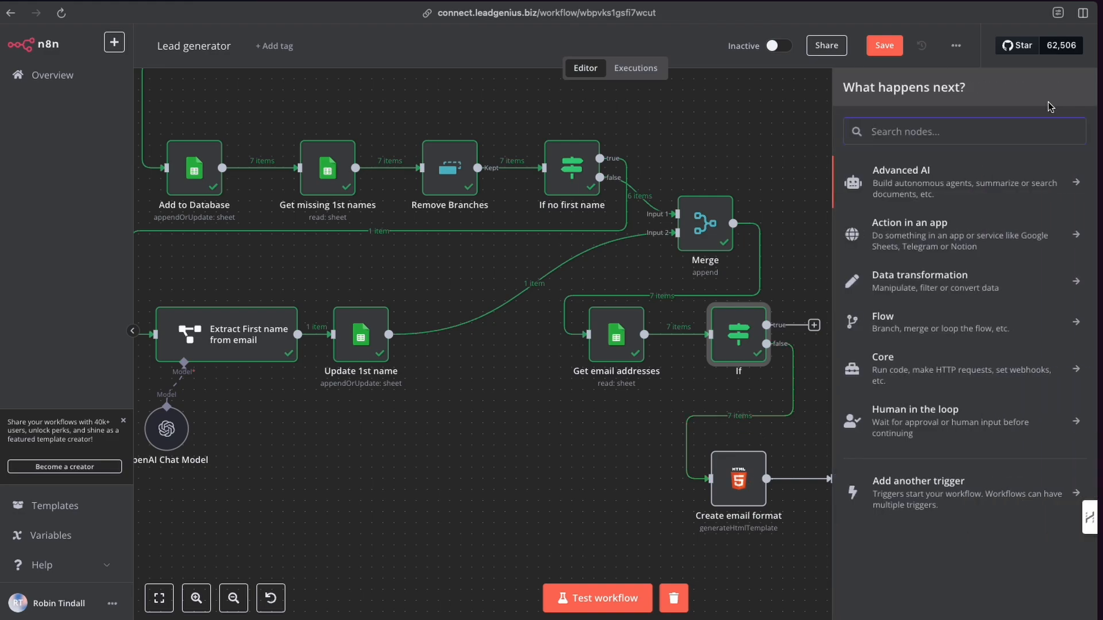
text(html)
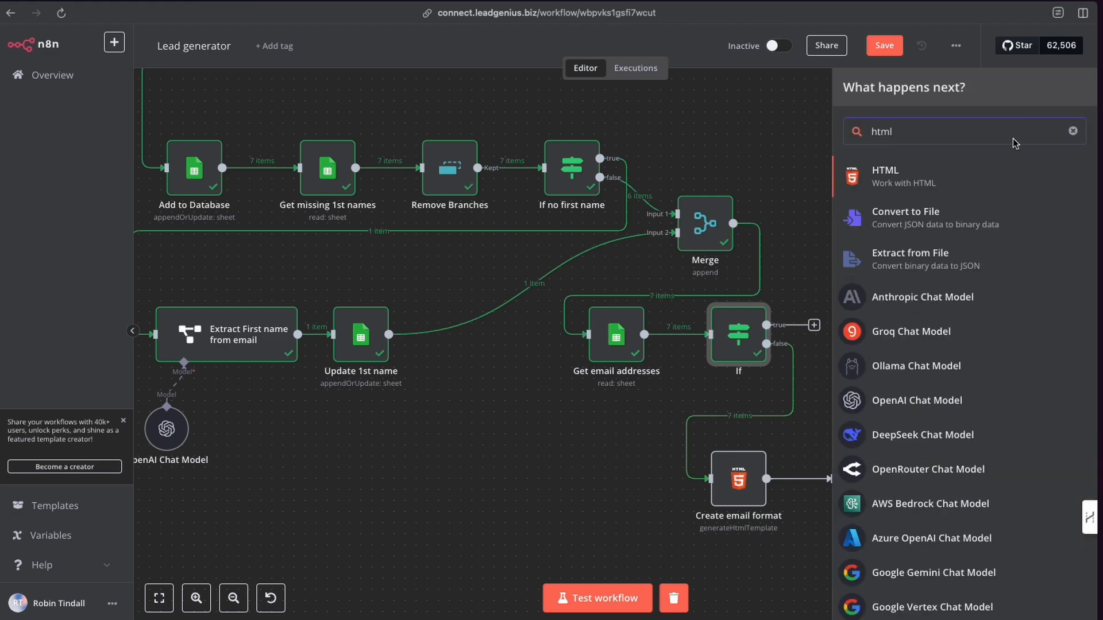
click(892, 181)
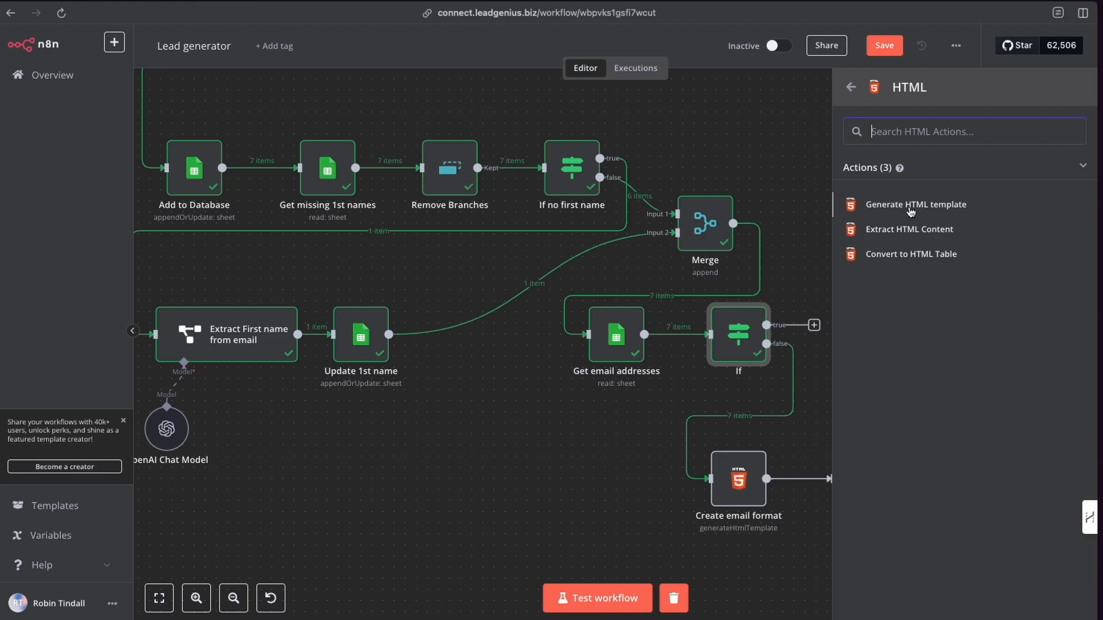
key(Escape)
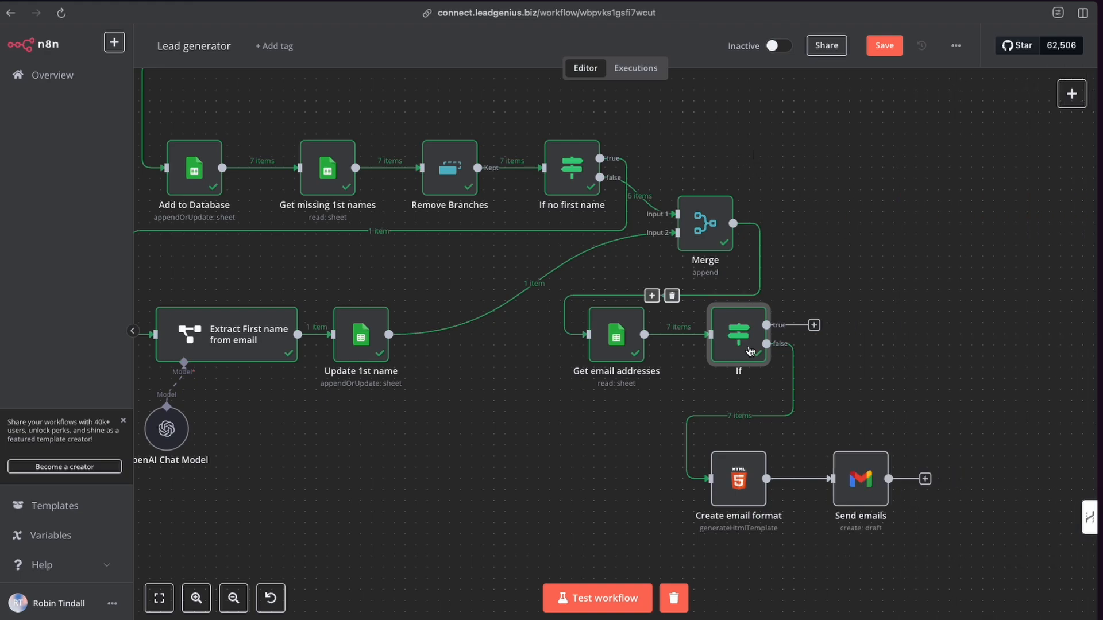
Open the Create email format node and examine its HTML template, widening the panel.
double_click(740, 478)
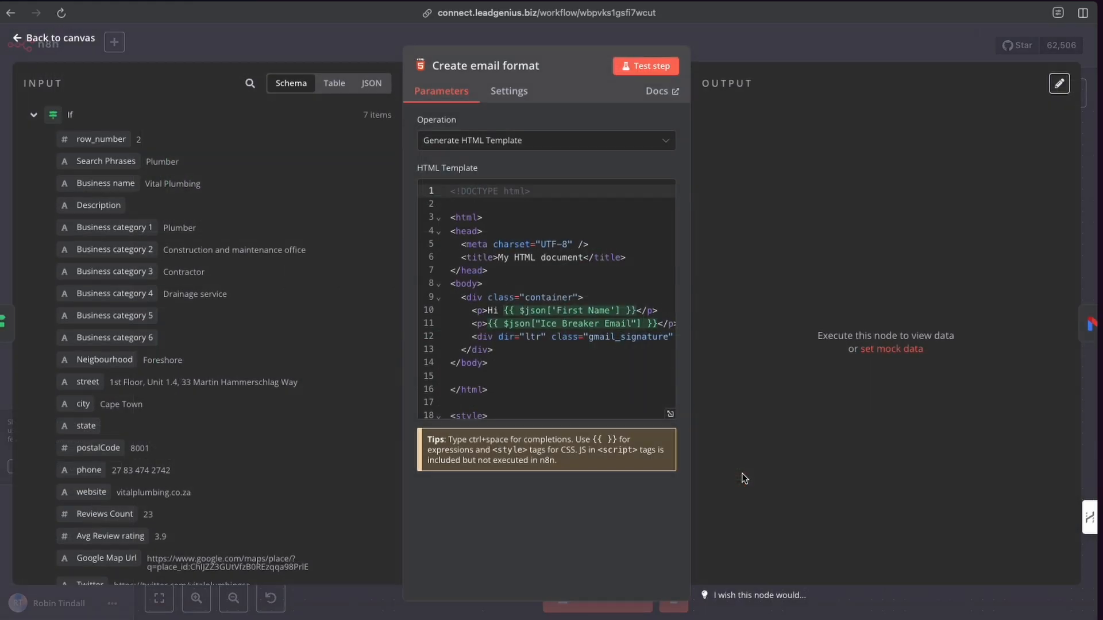
scroll(504, 230, down, 10)
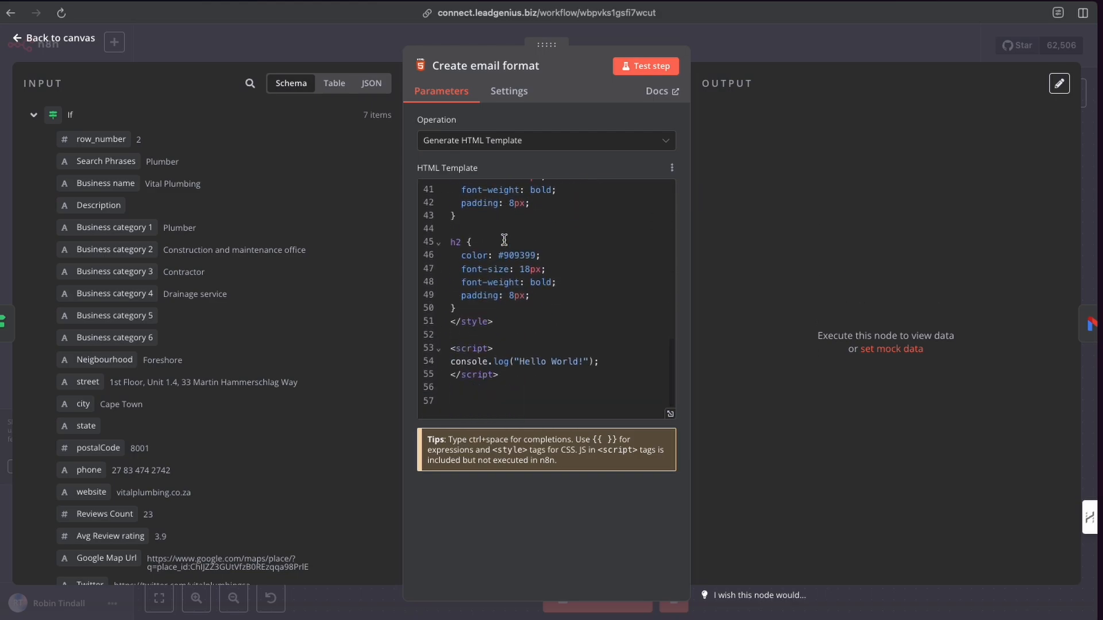
scroll(503, 240, up, 10)
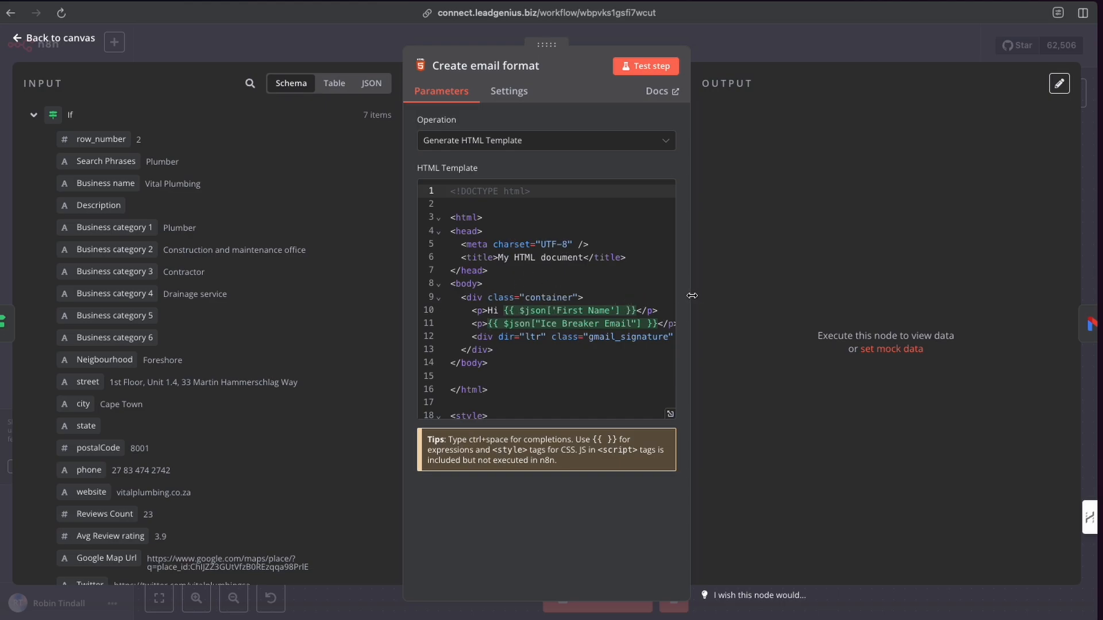
drag(691, 294, 861, 295)
click(740, 360)
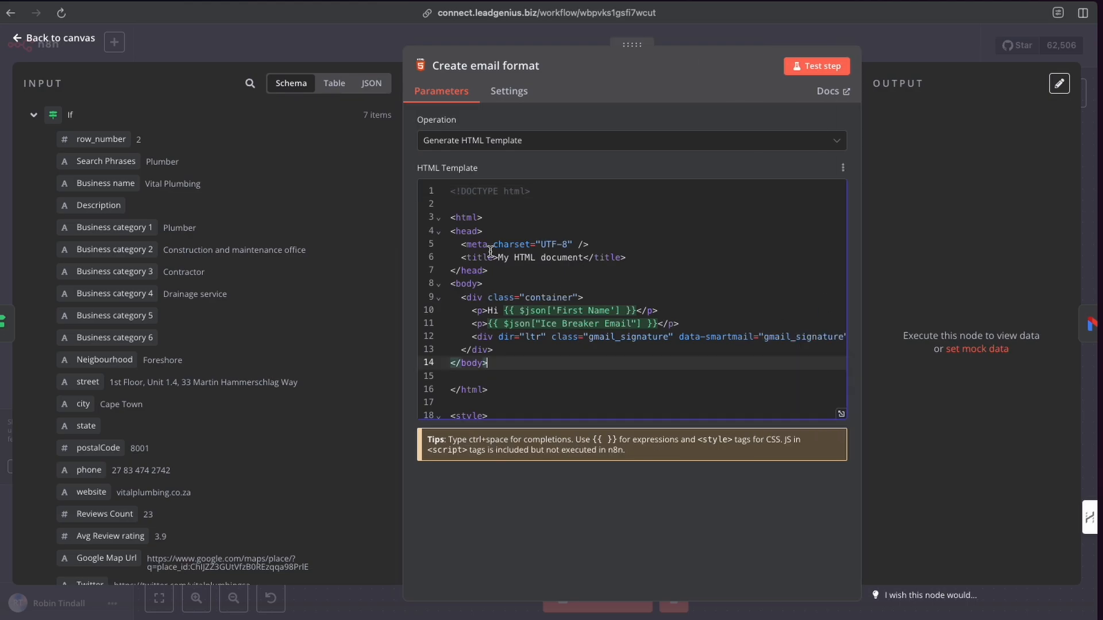
drag(451, 284, 482, 284)
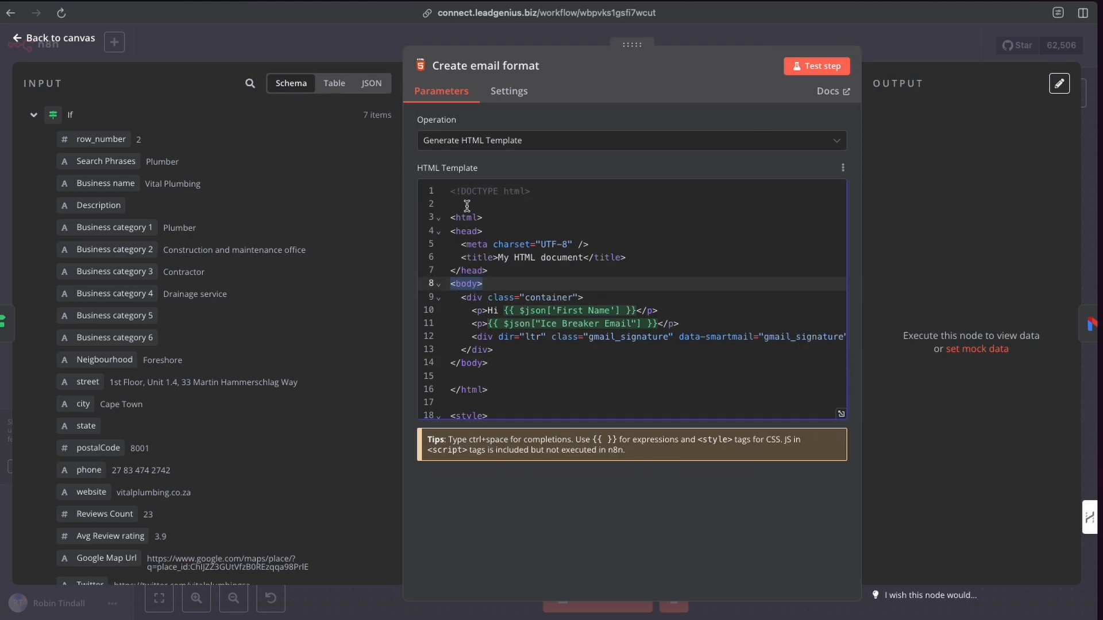
click(498, 312)
drag(498, 312, 489, 313)
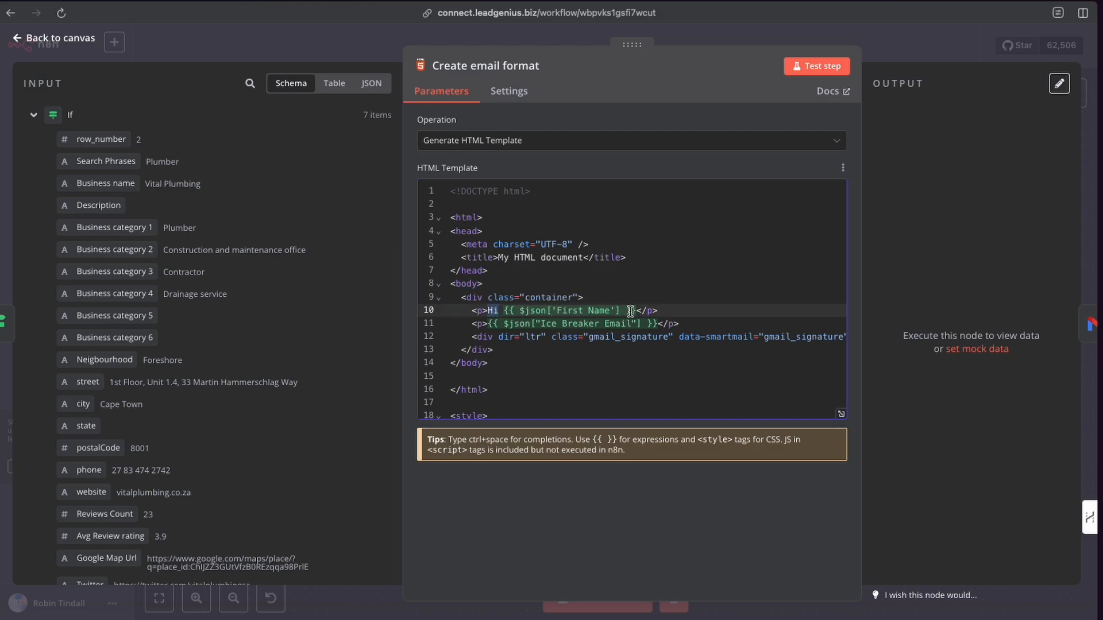
Examine the input fields and the template lines using First Name, Ice Breaker Email and the gmail_signature div.
scroll(195, 322, down, 7)
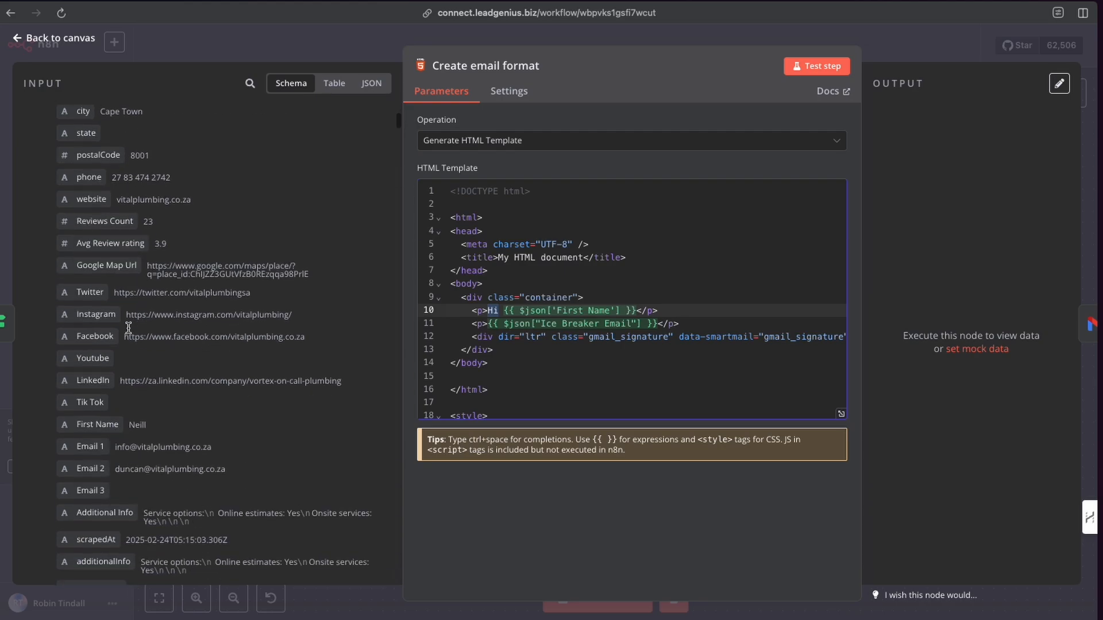
scroll(124, 359, down, 1)
mouse_move(92, 303)
mouse_down()
mouse_move(429, 313)
mouse_move(92, 307)
mouse_up()
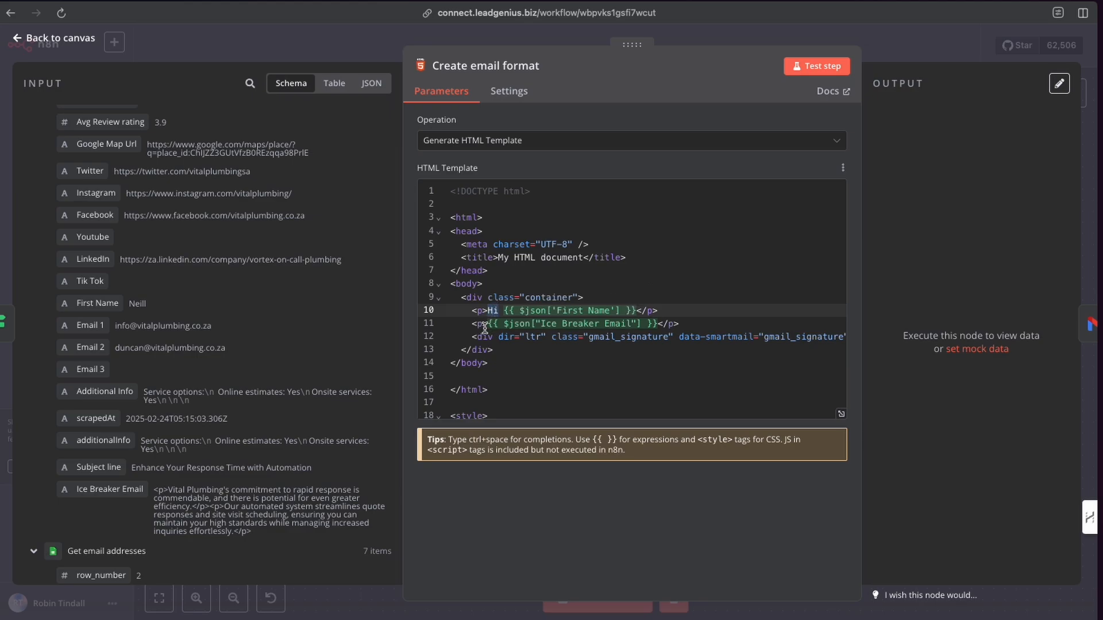
click(473, 311)
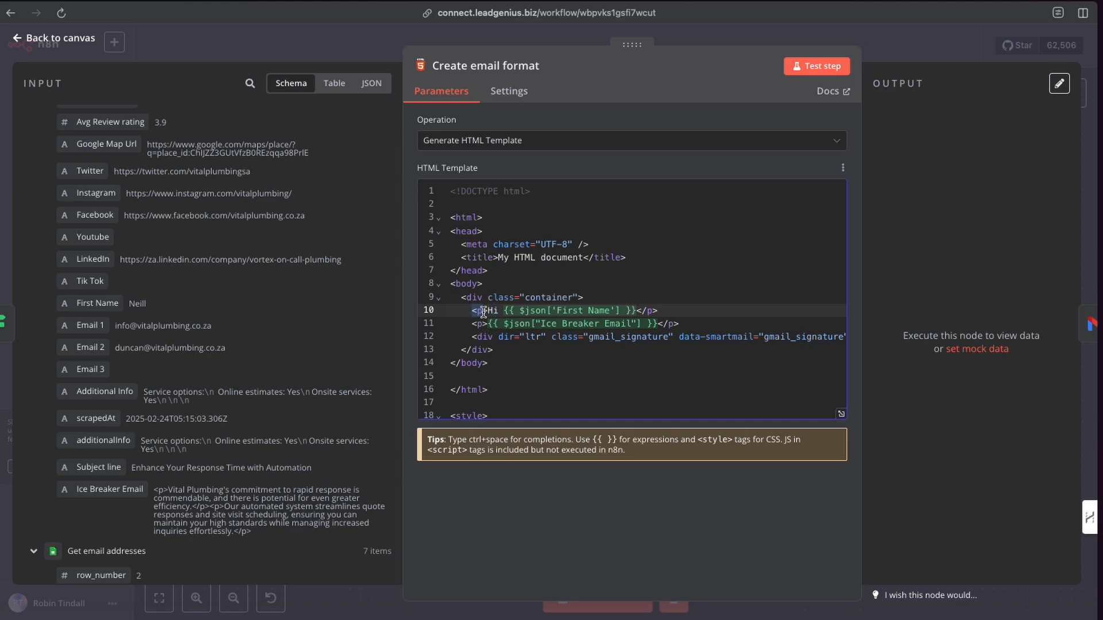
scroll(168, 360, down, 3)
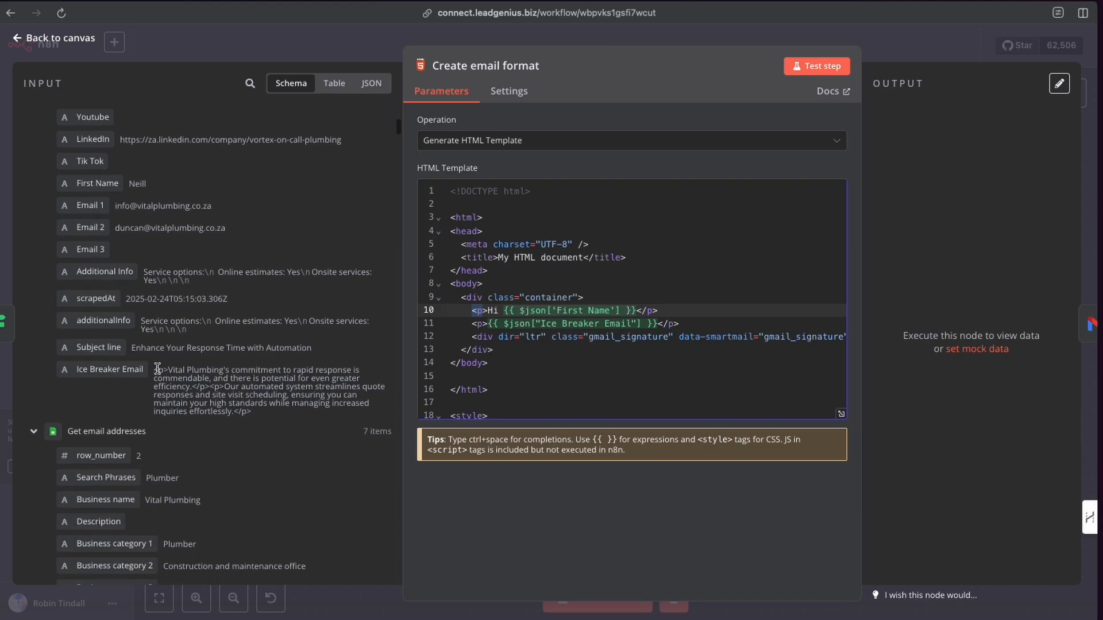
mouse_move(107, 357)
mouse_down()
mouse_move(499, 337)
mouse_move(106, 362)
mouse_up()
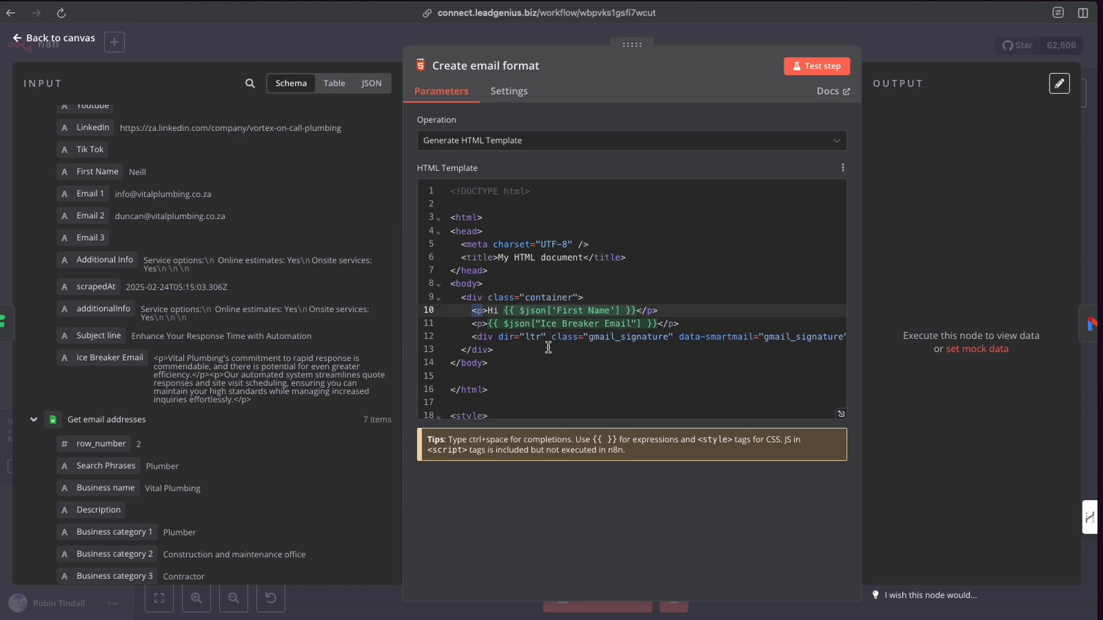
scroll(548, 347, right, 3)
scroll(548, 347, left, 3)
scroll(553, 347, right, 10)
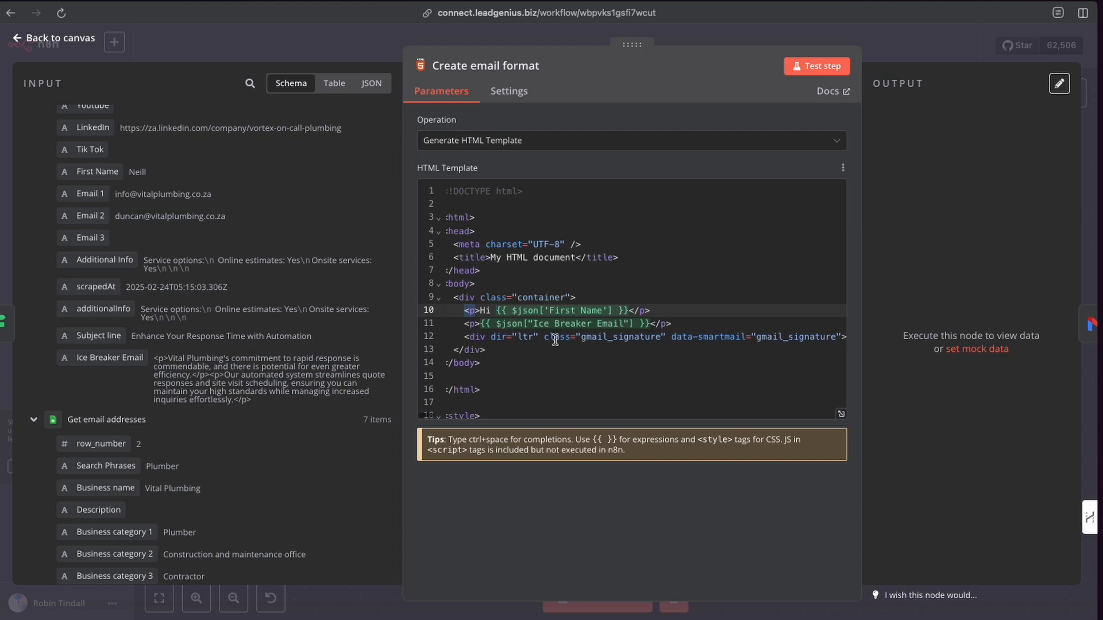
scroll(555, 340, left, 10)
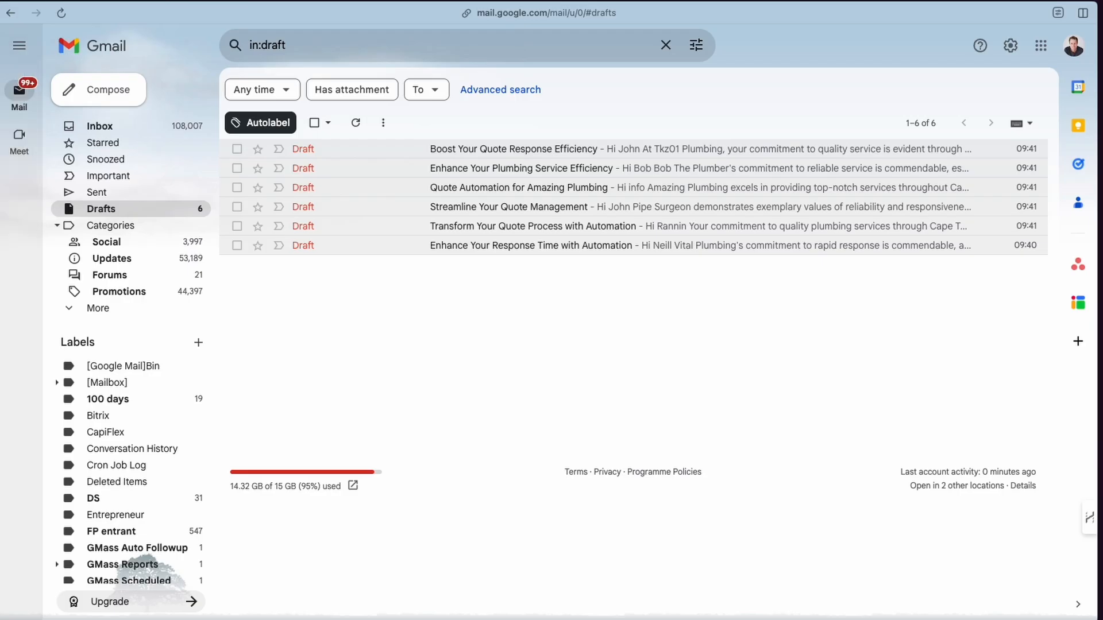
Switch to Gmail, open a new message at full size, select its signature and inspect it in developer tools.
click(99, 92)
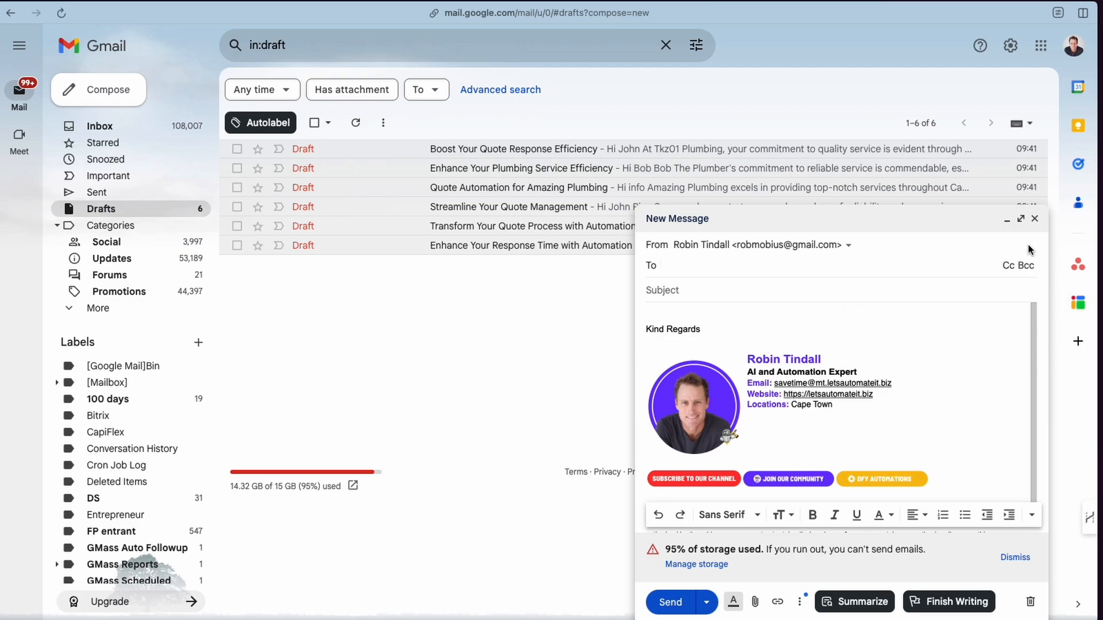
click(1021, 221)
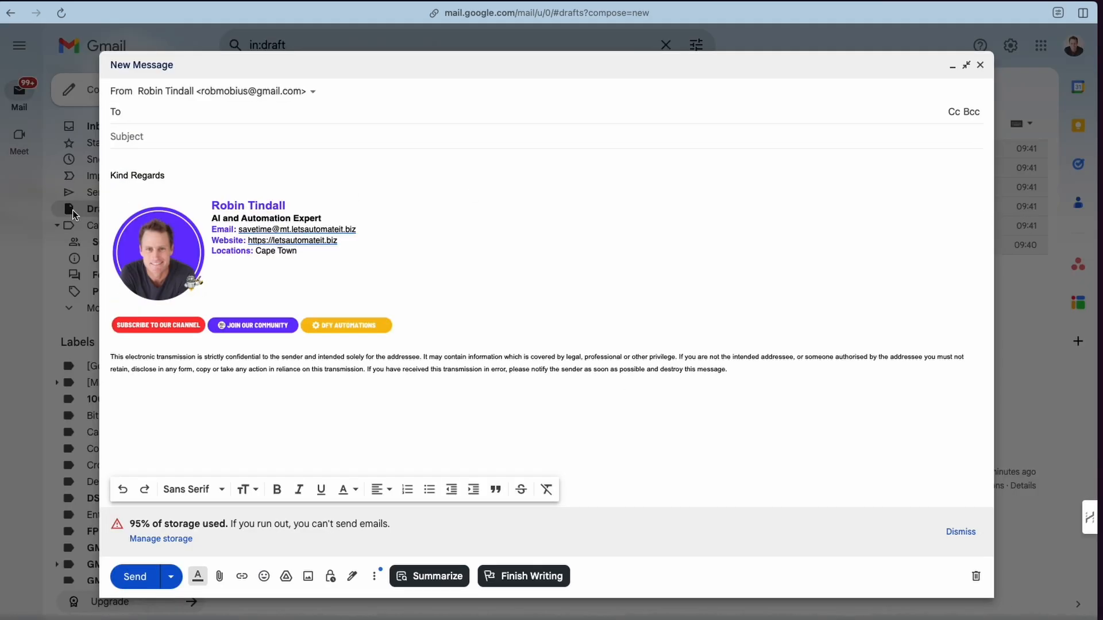
click(218, 253)
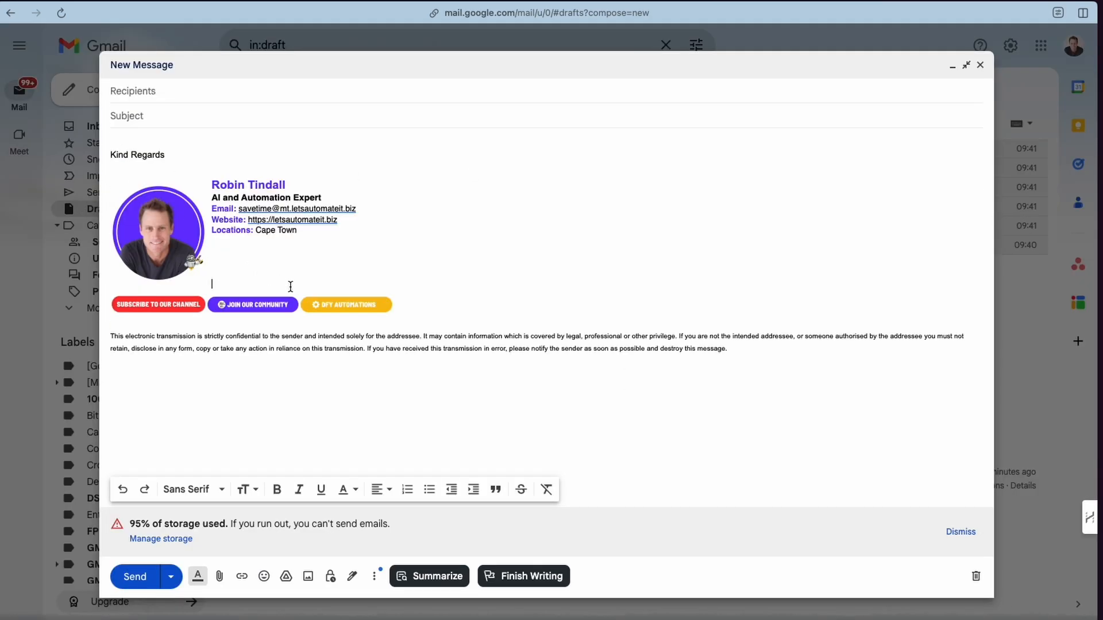
key(shift+Right)
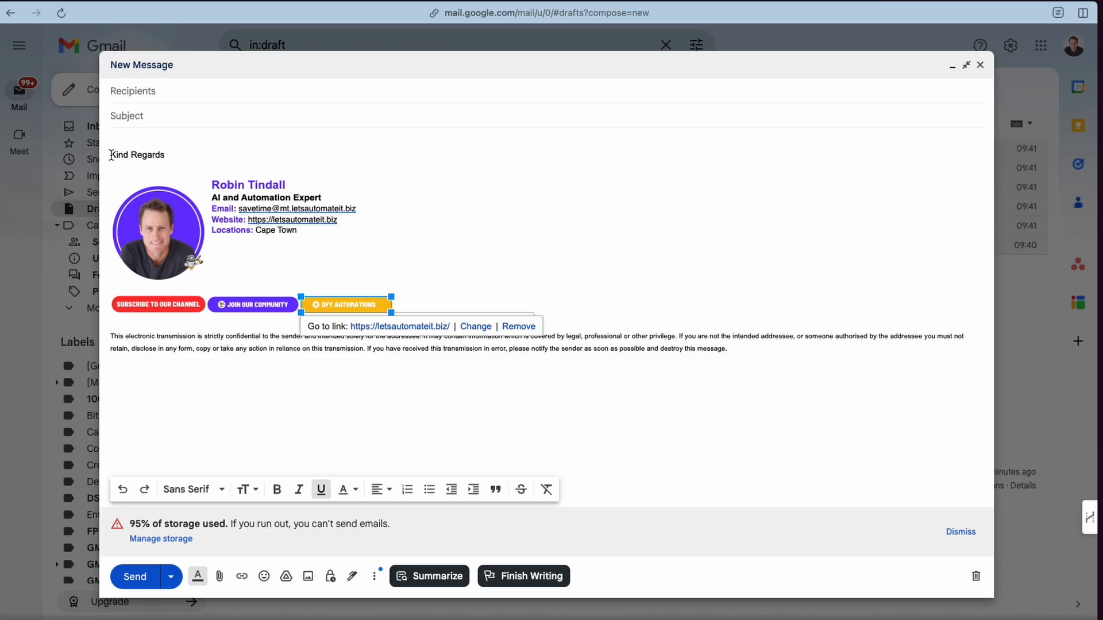
mouse_move(110, 155)
mouse_down()
mouse_move(292, 266)
mouse_move(478, 319)
mouse_move(385, 294)
mouse_up()
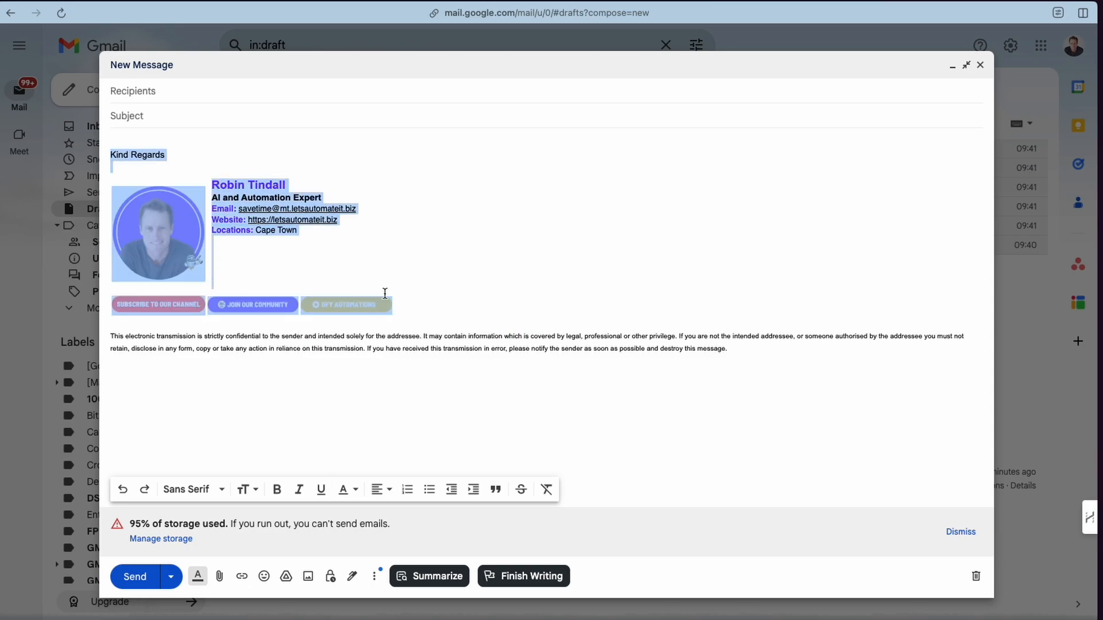
right_click(151, 224)
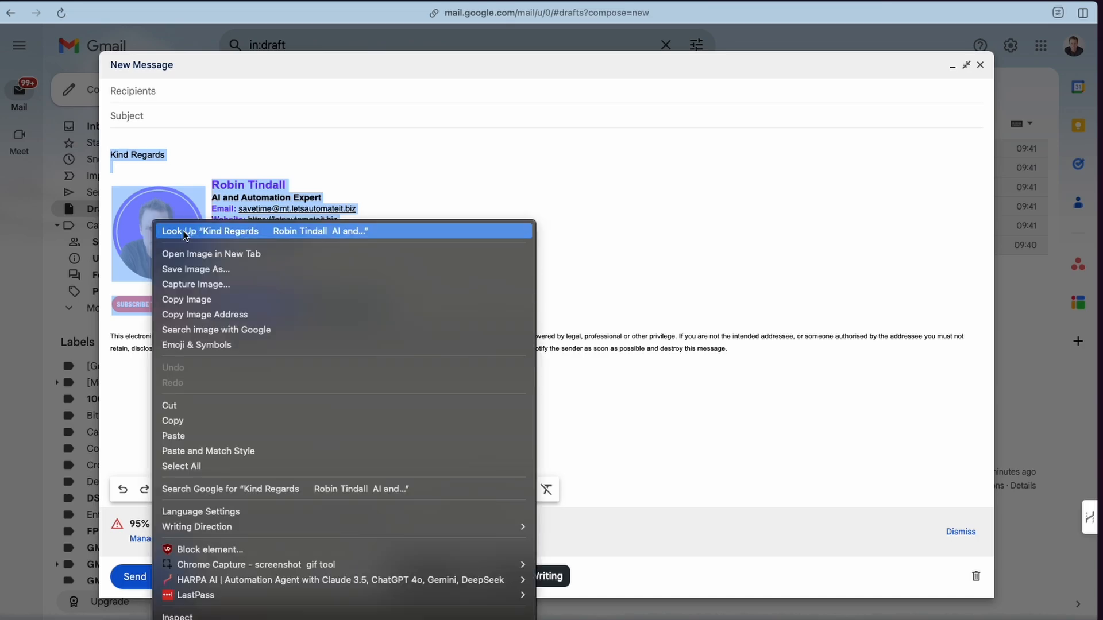
click(236, 615)
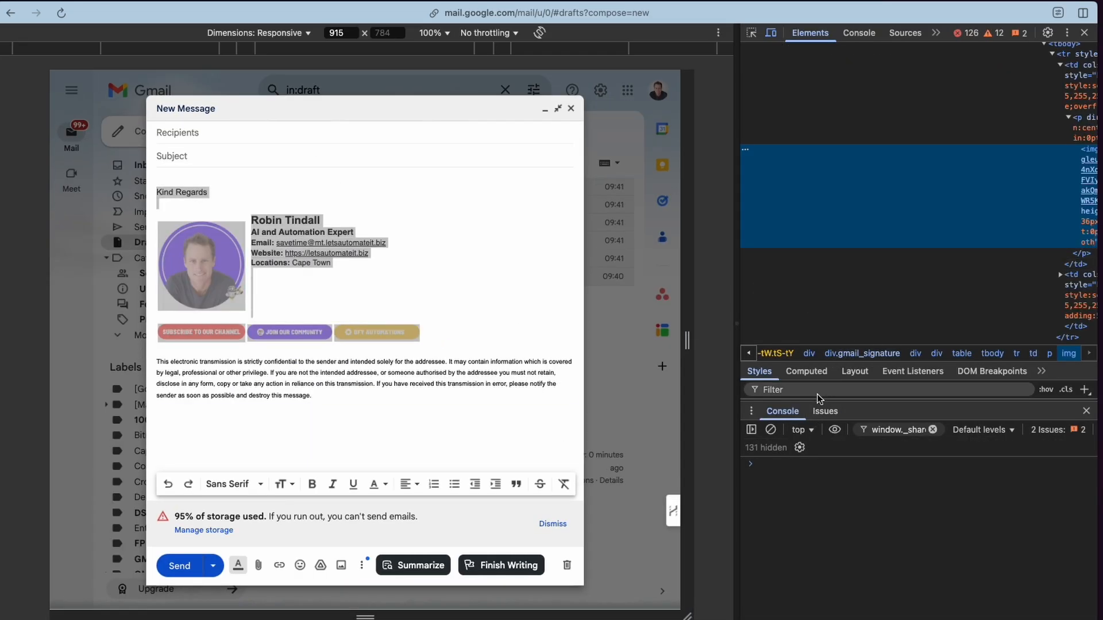
Find the gmail_signature div by searching for signature, select its markup as HTML, then close developer tools and the message.
key(super+f)
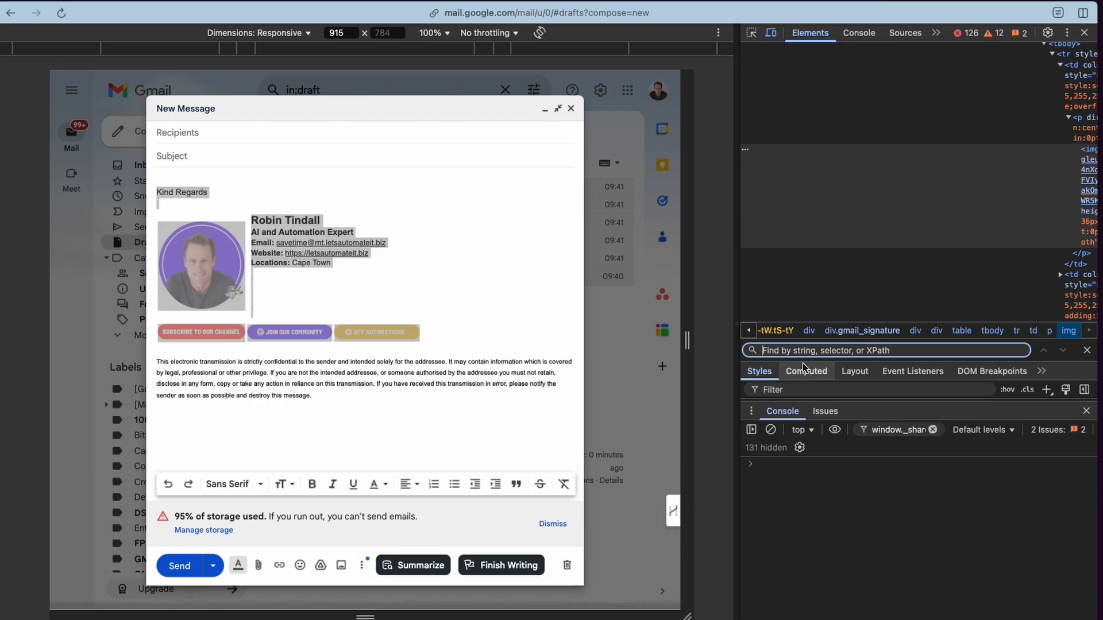
text(signature)
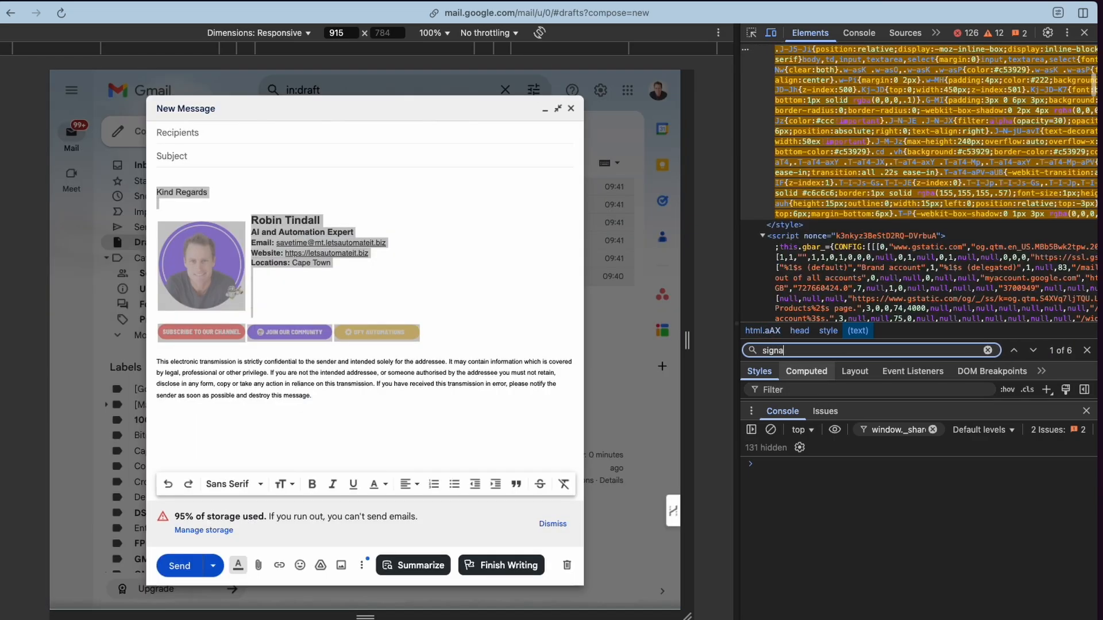
click(1033, 351)
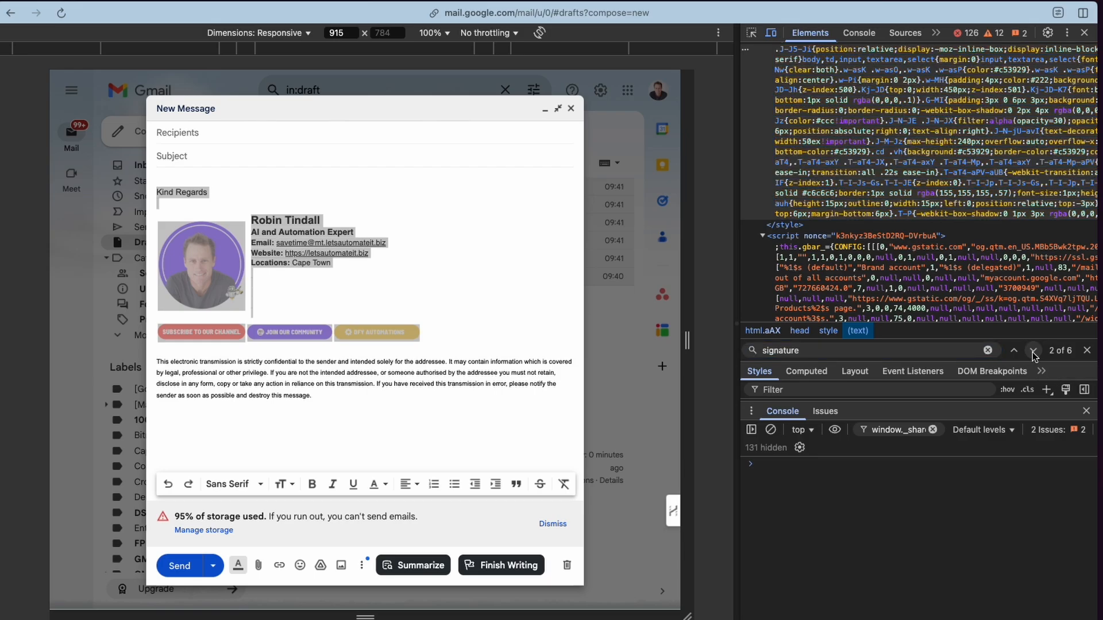
click(1033, 350)
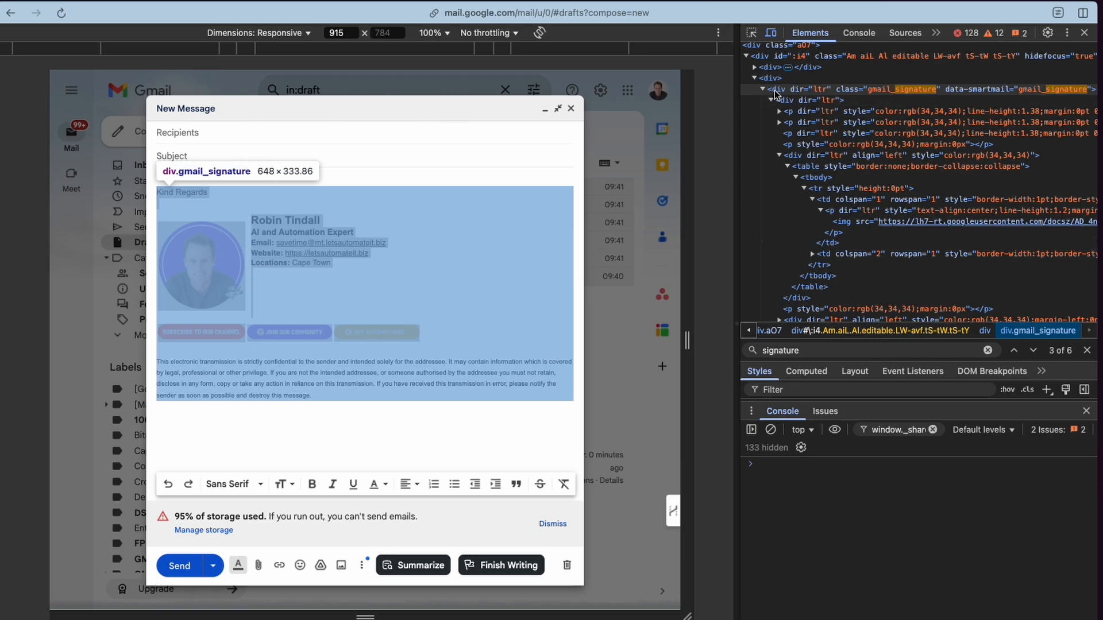
right_click(845, 90)
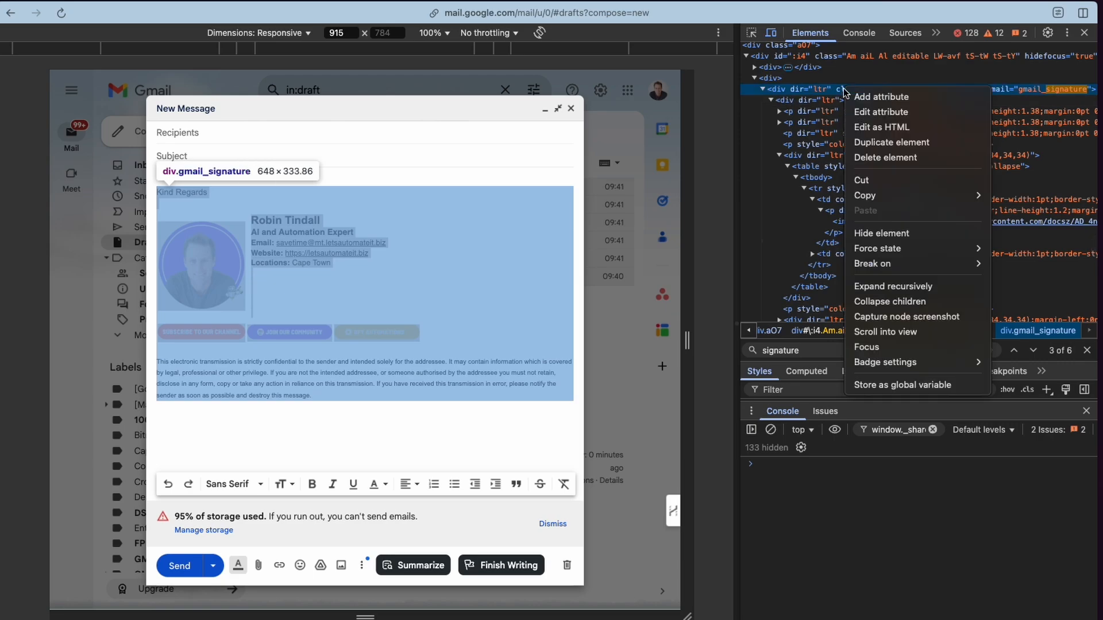
click(865, 128)
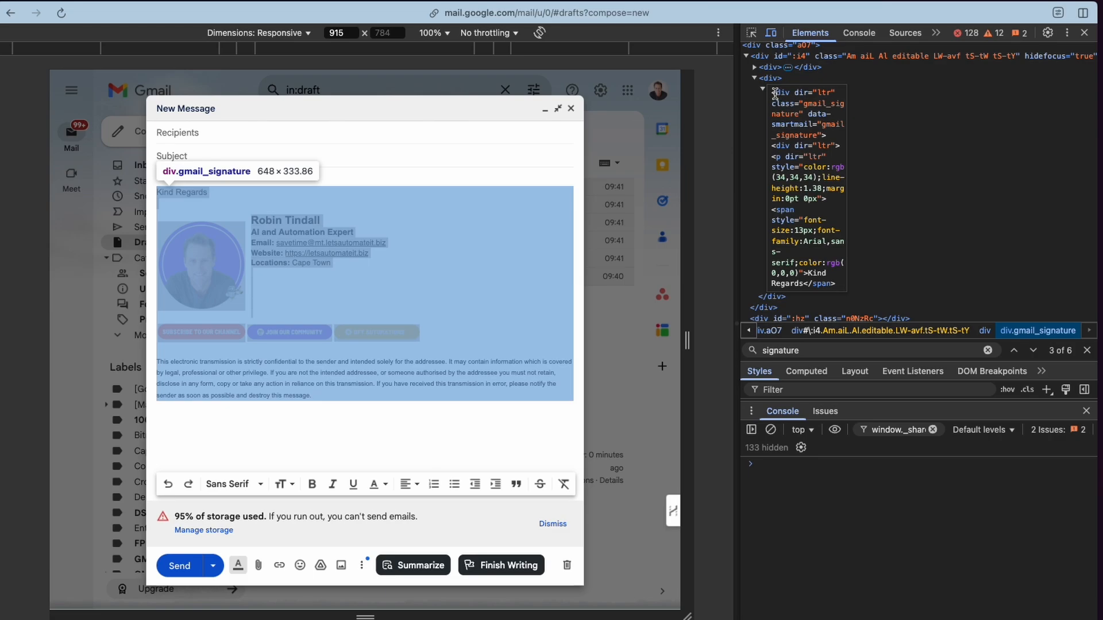
drag(772, 93, 827, 316)
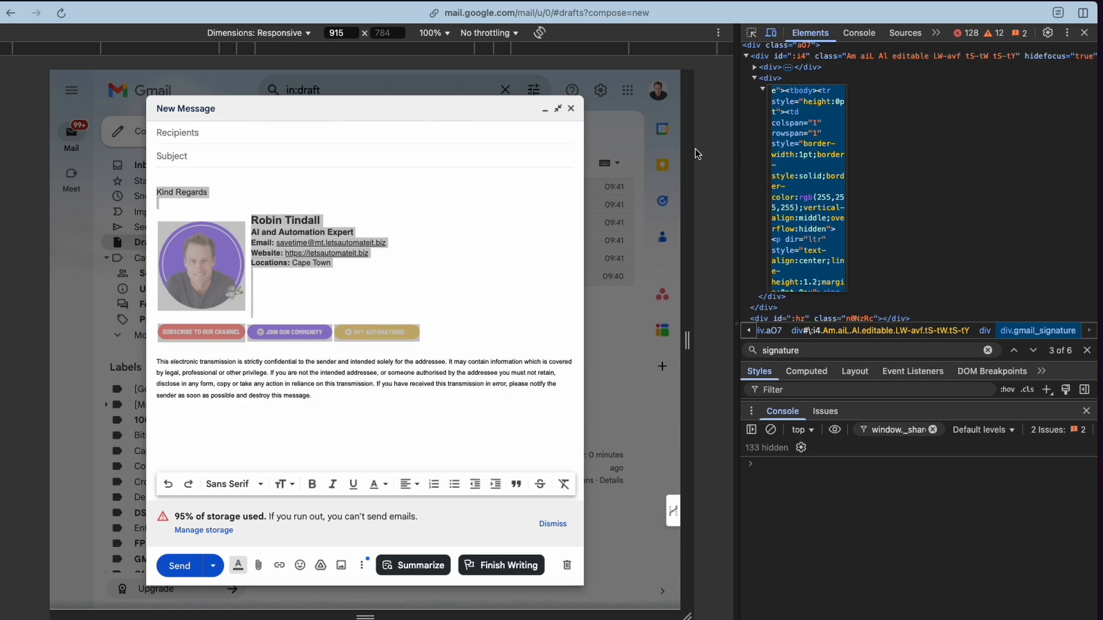
click(1088, 35)
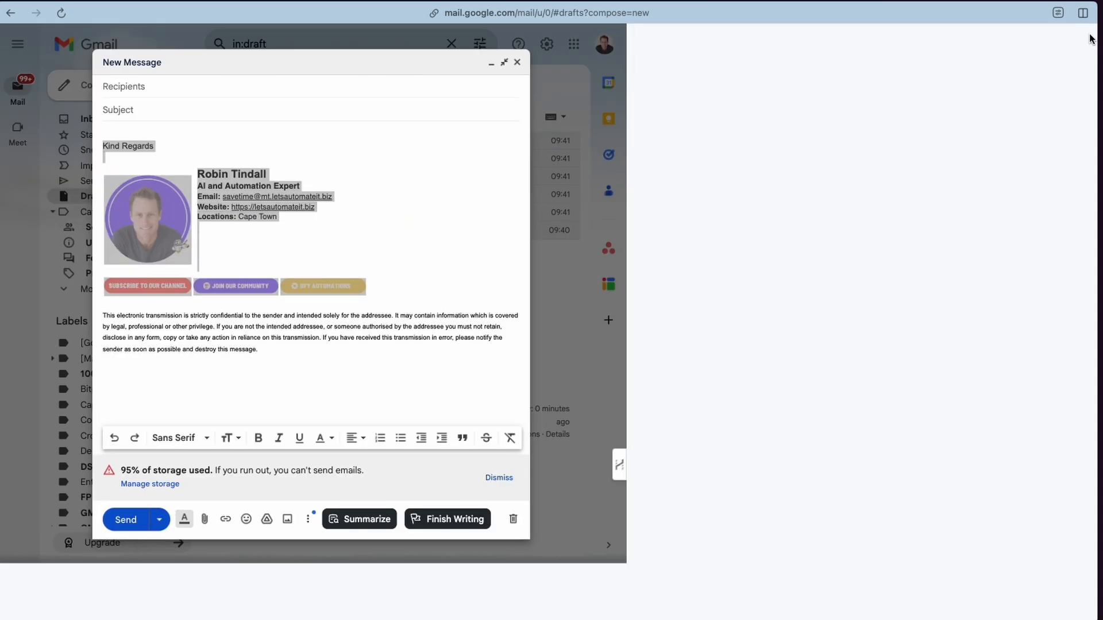
click(978, 63)
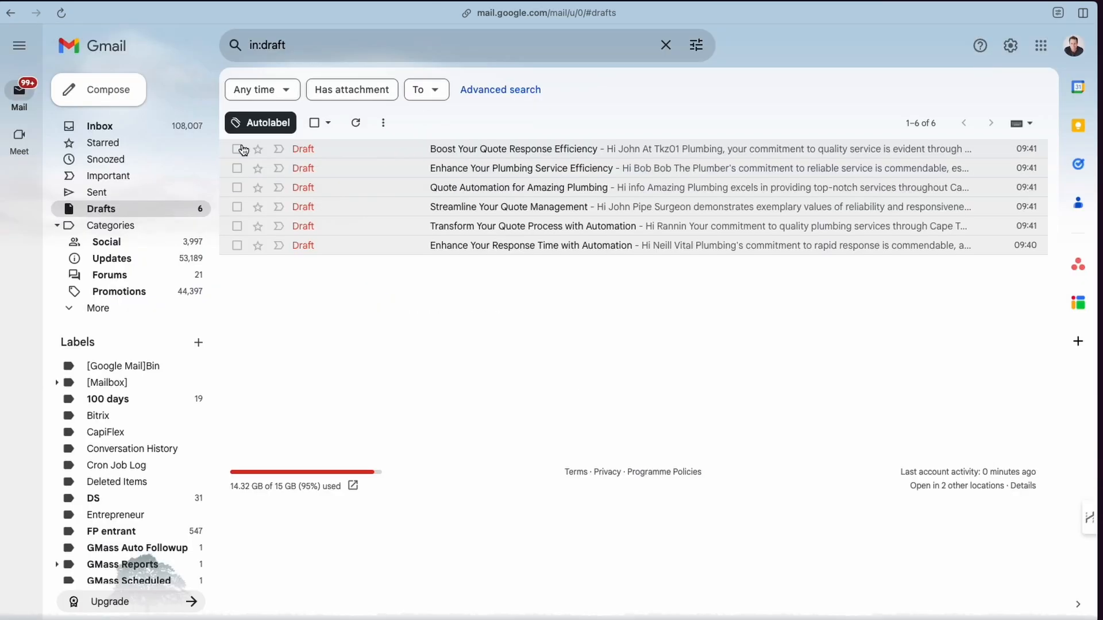
Return to the n8n workflow tab and narrow the Create email format node panel.
key(ctrl+Tab)
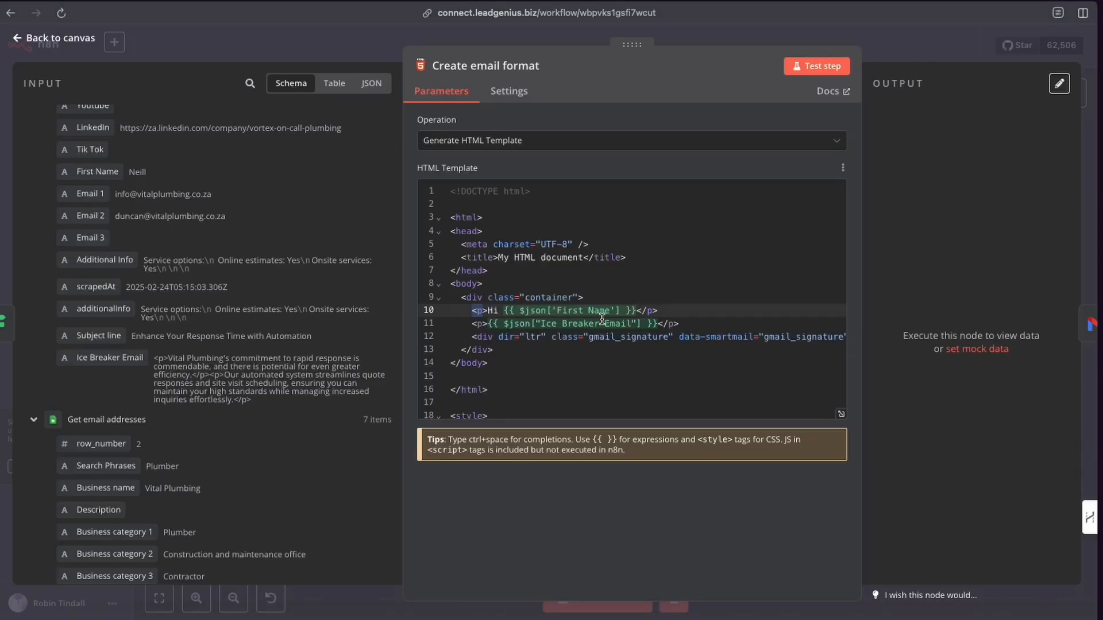
click(555, 334)
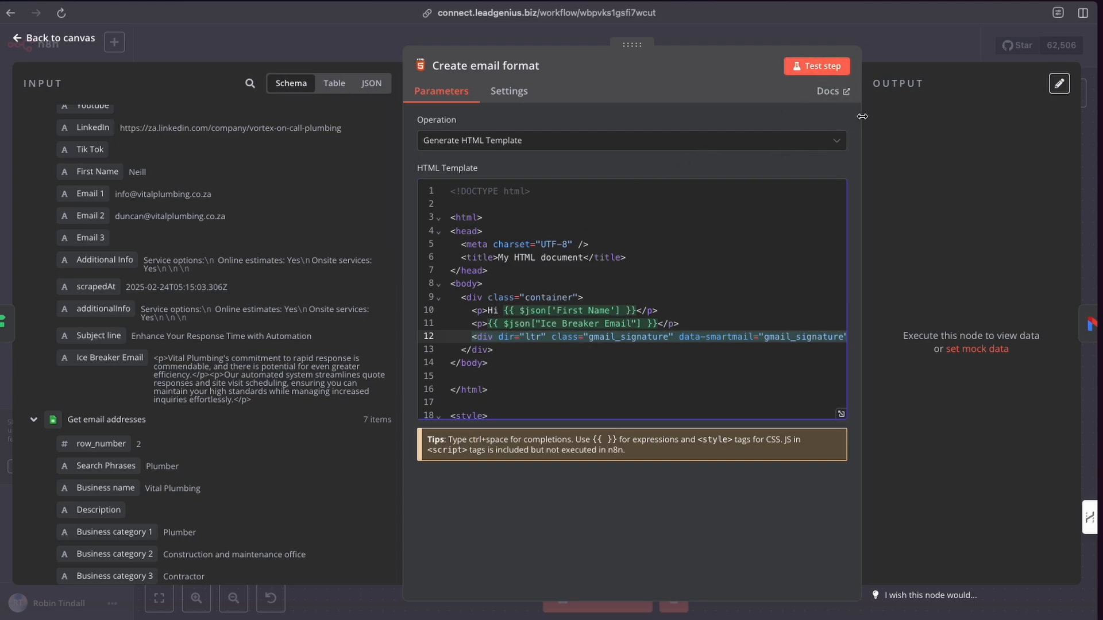
drag(862, 117, 666, 118)
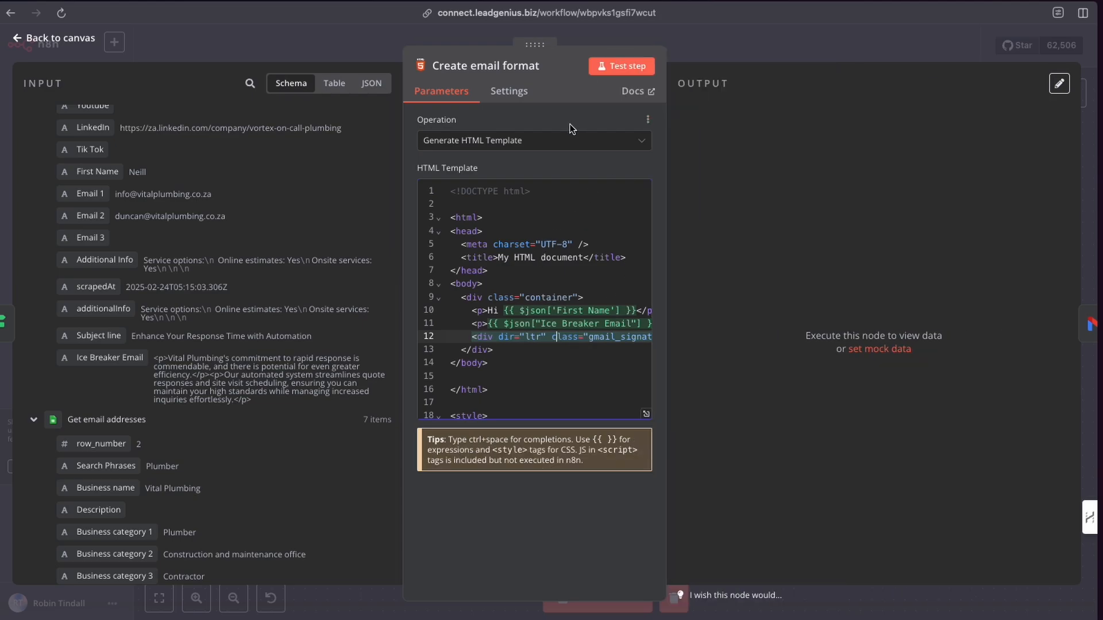
Test the Create email format node to preview the personalised HTML email, then return to the canvas.
click(612, 68)
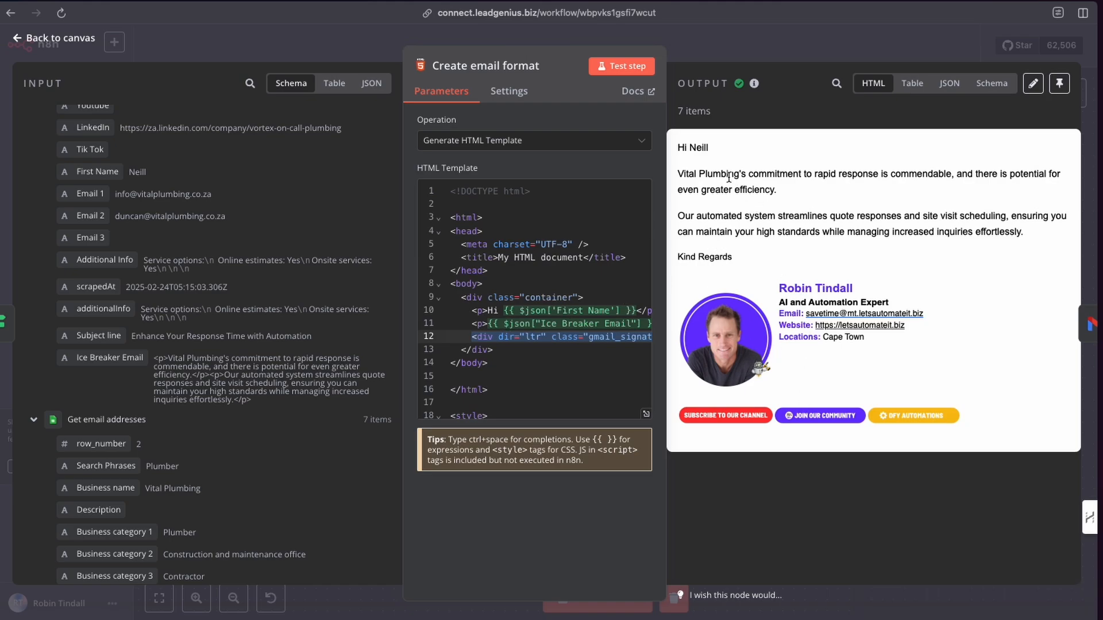
click(701, 50)
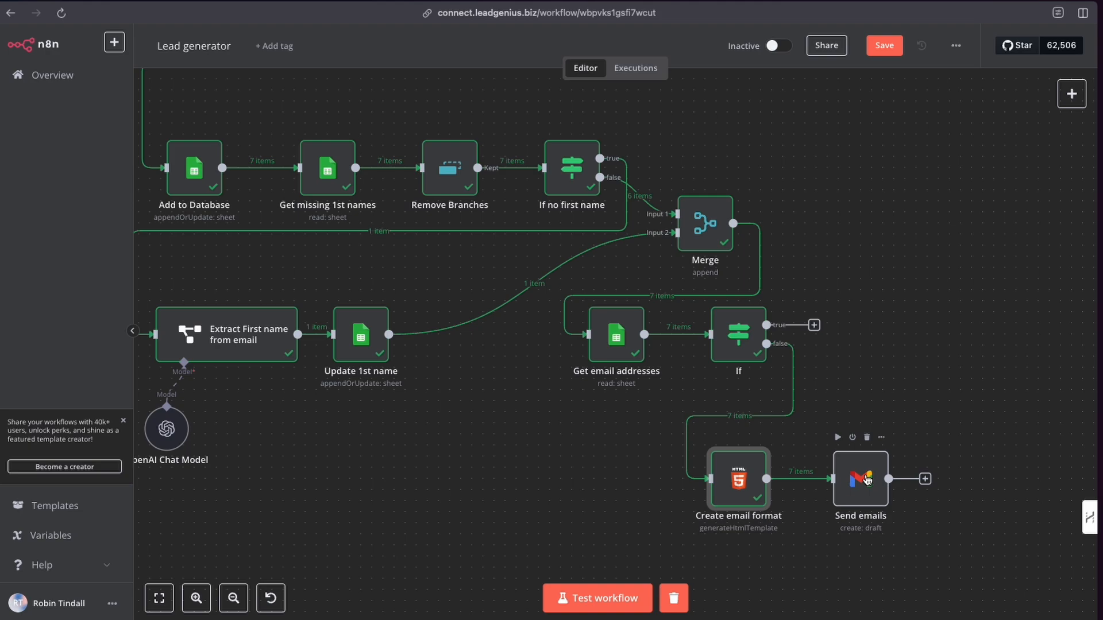
Search the node panel for Gmail and browse its available message, label, draft and thread actions.
click(1072, 97)
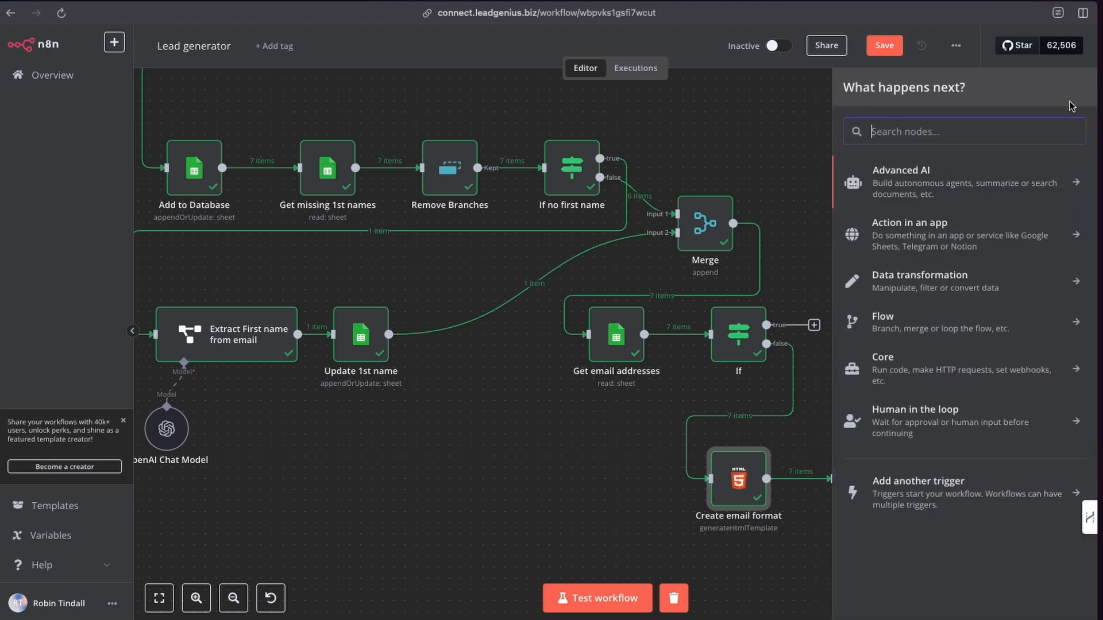
text(gmai)
key(BackSpace)
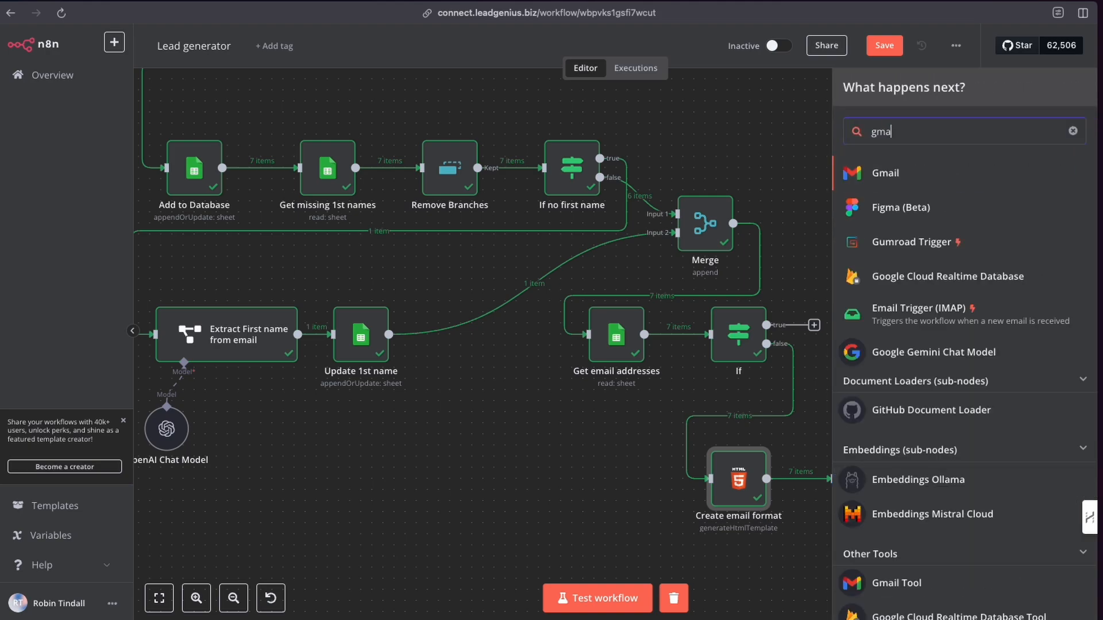
text(l)
click(912, 172)
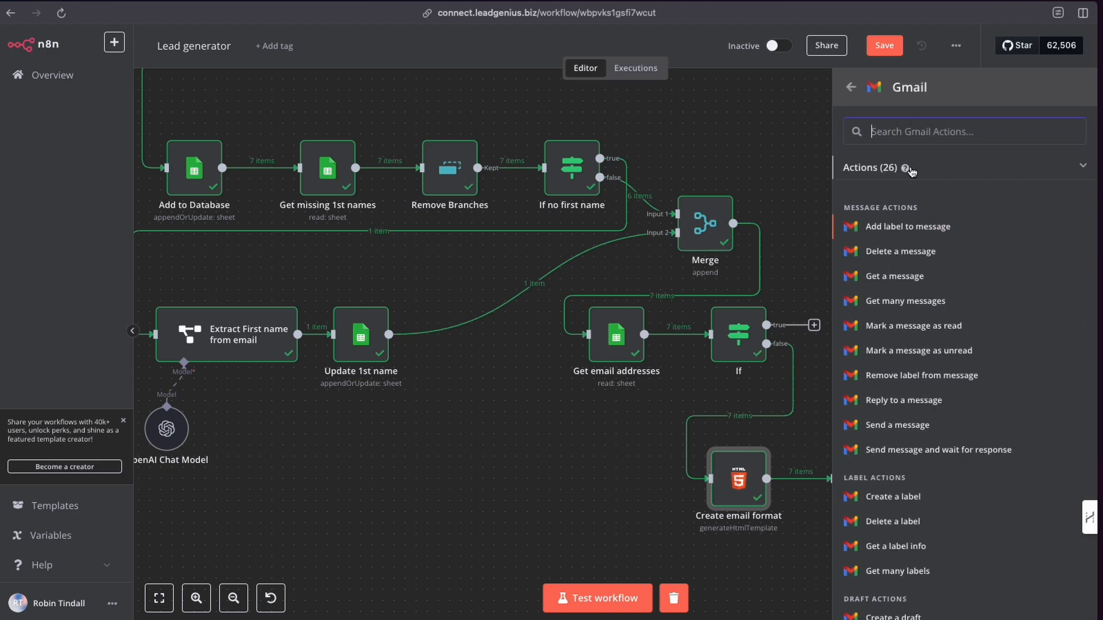
scroll(939, 504, down, 4)
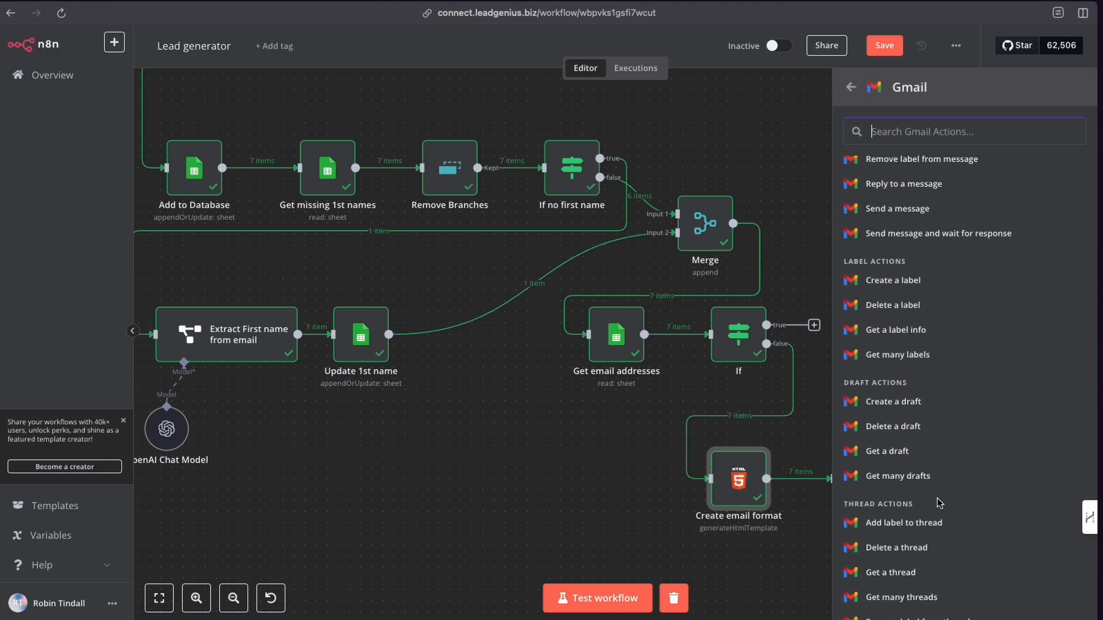
scroll(938, 503, down, 4)
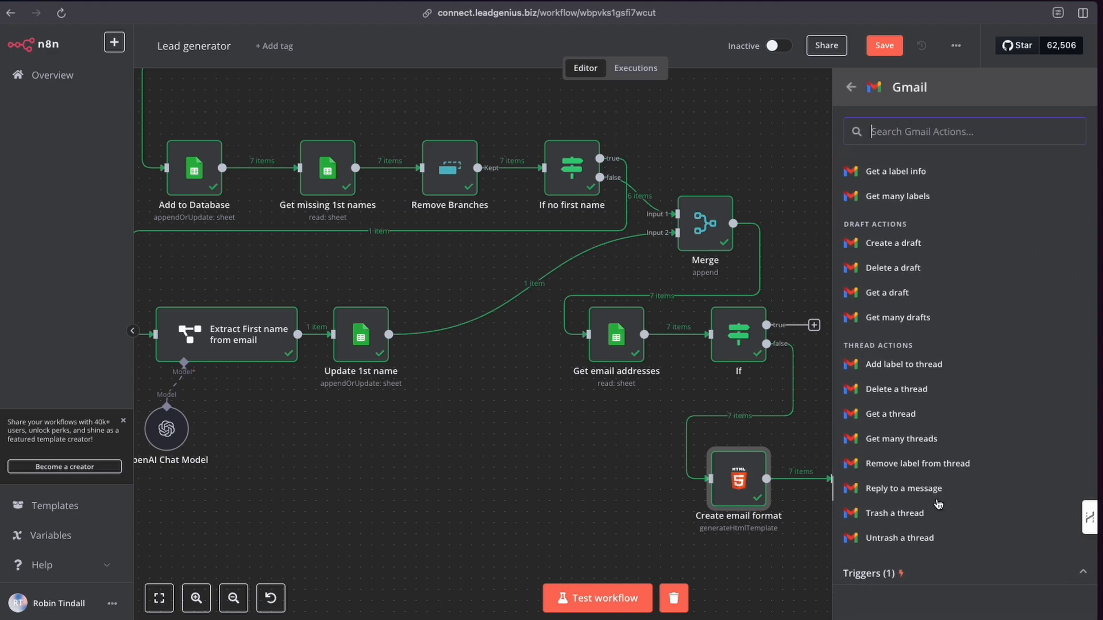
scroll(939, 504, up, 6)
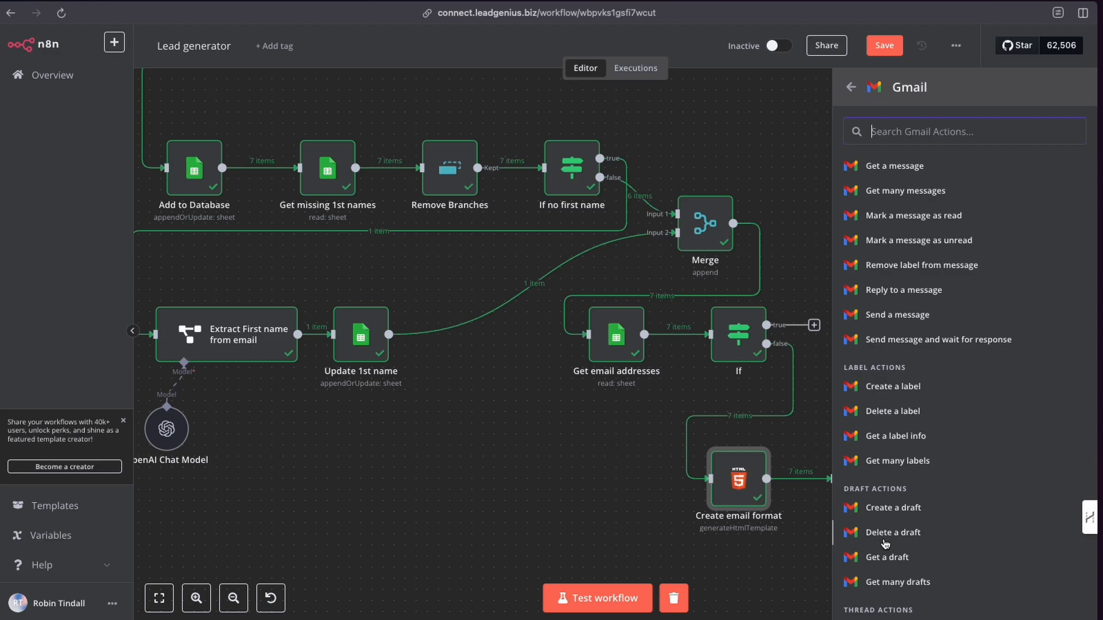
scroll(889, 542, up, 2)
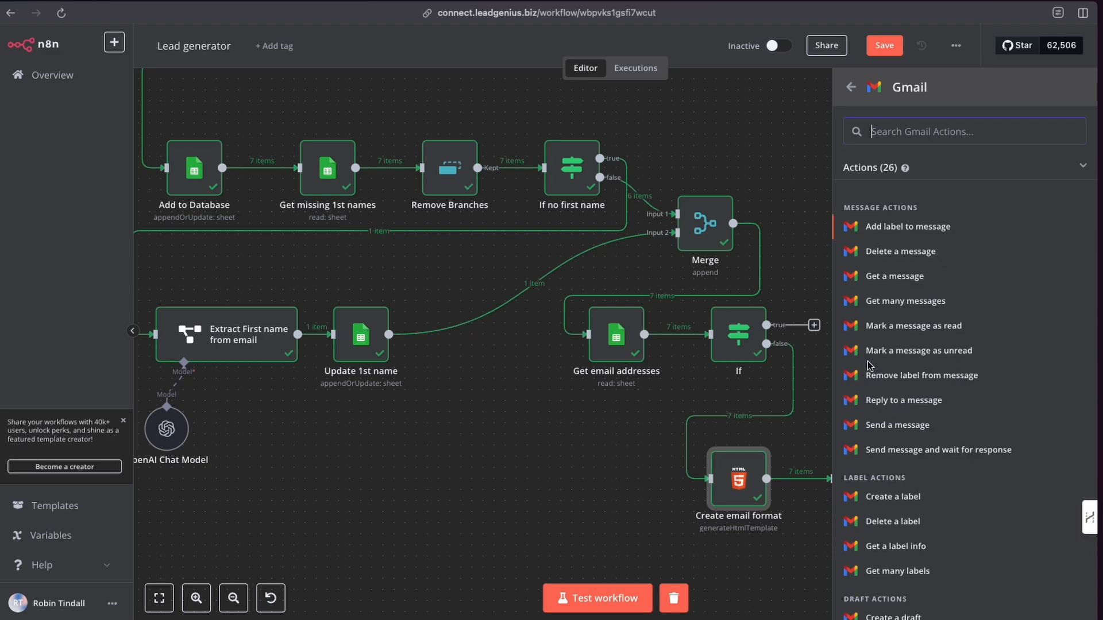
scroll(882, 402, down, 5)
scroll(881, 402, down, 4)
scroll(885, 437, up, 8)
click(850, 88)
key(Escape)
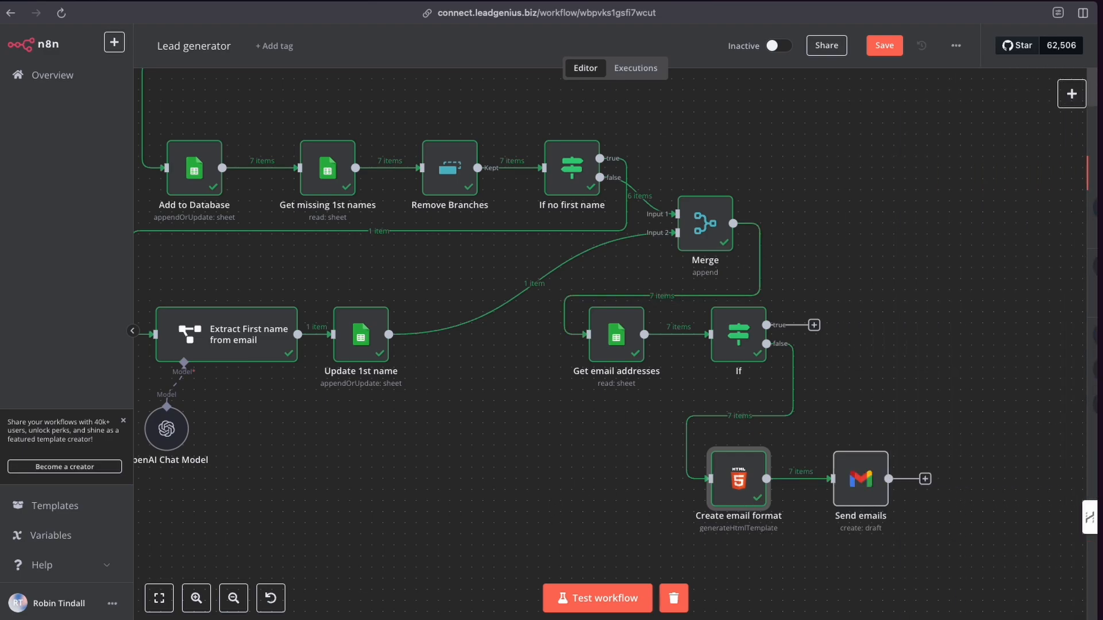
Open the Send emails Gmail node to view its settings, then return to the canvas.
click(867, 481)
double_click(867, 481)
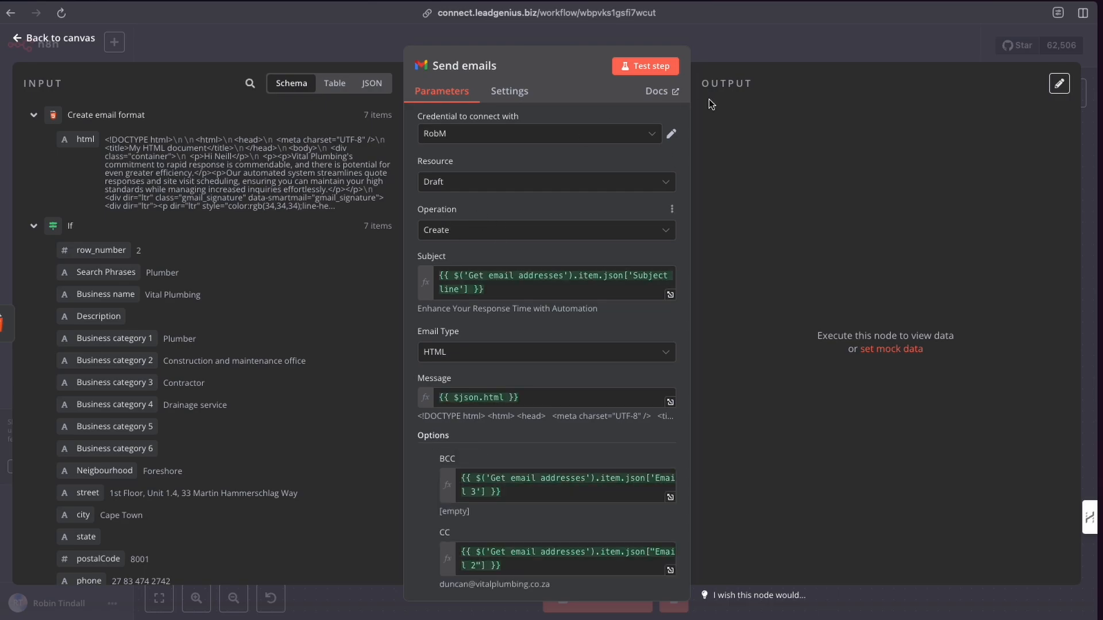
click(733, 55)
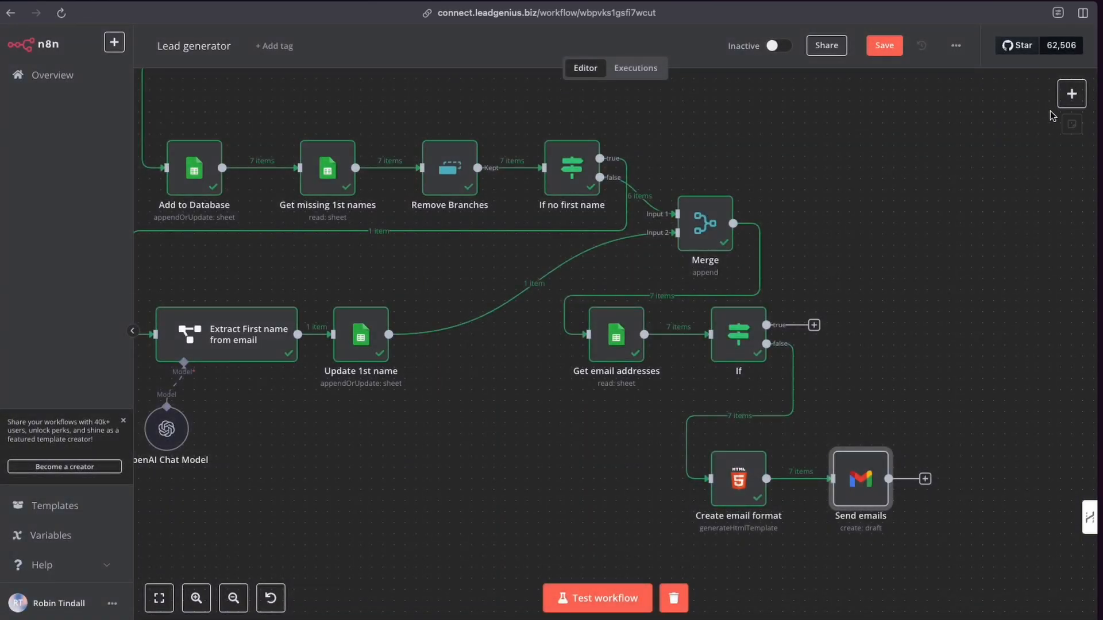
Search the node panel for Gmail and locate the Create a draft action among the draft actions.
click(1063, 101)
text(gmai)
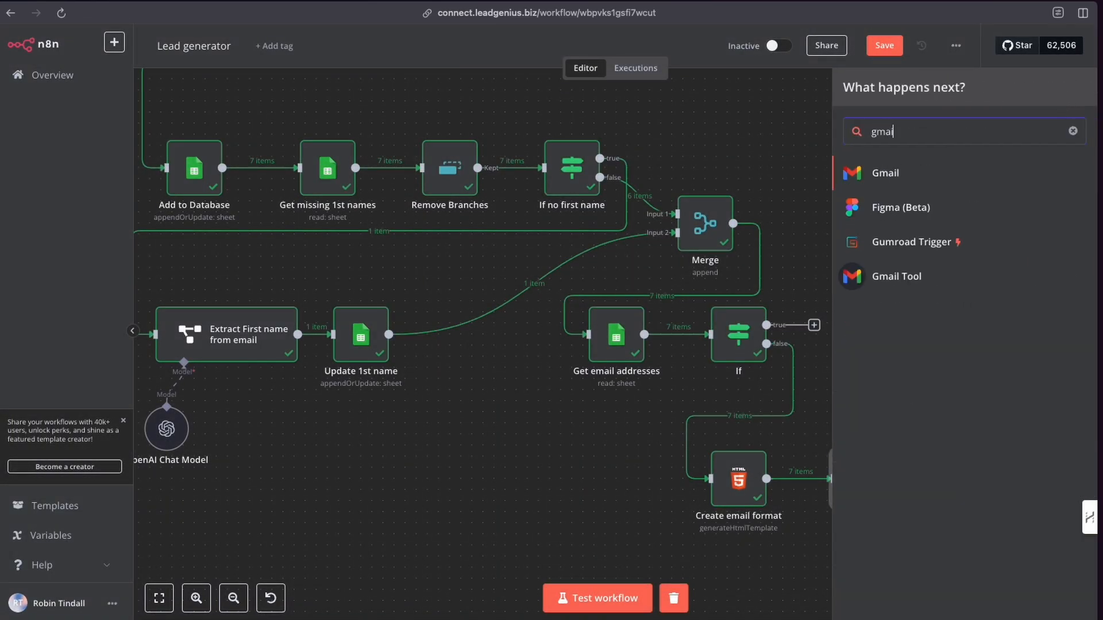
click(967, 180)
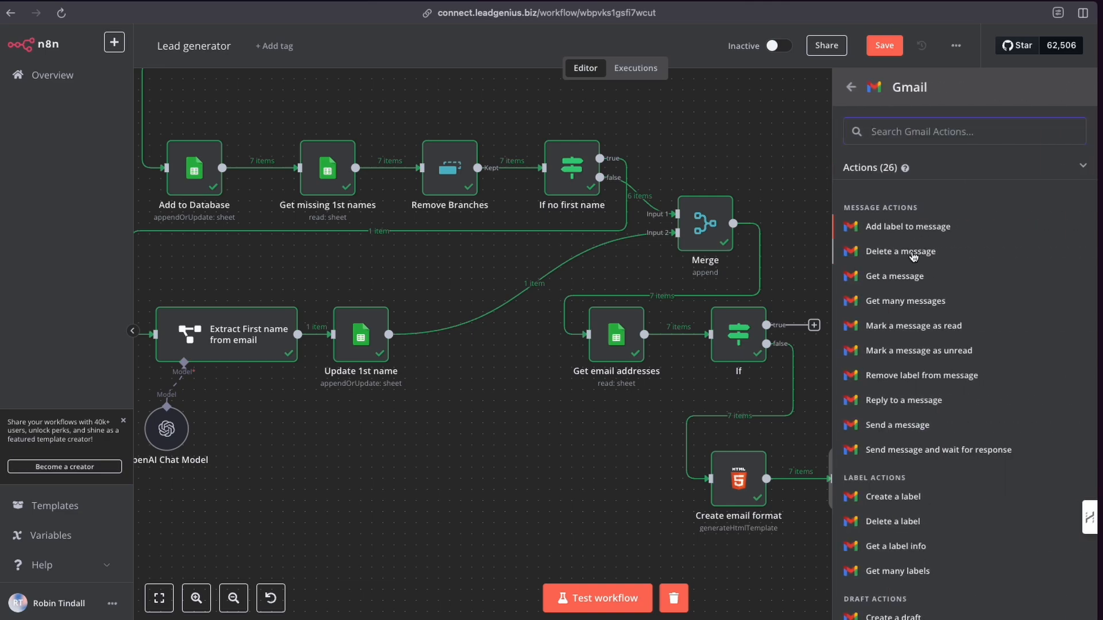
scroll(915, 362, down, 5)
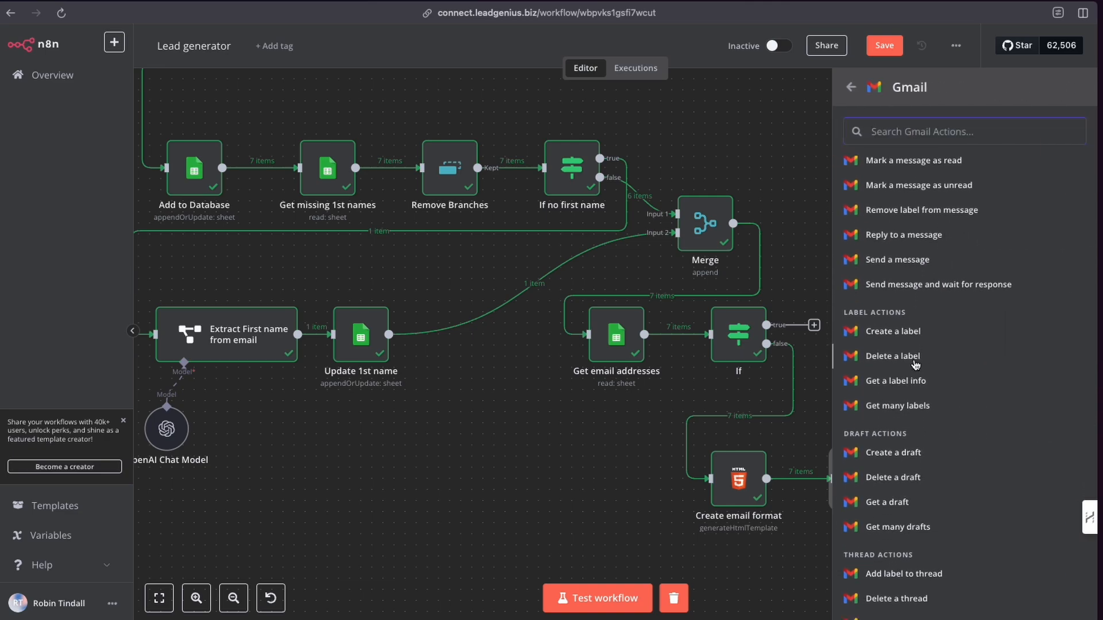
scroll(902, 390, down, 2)
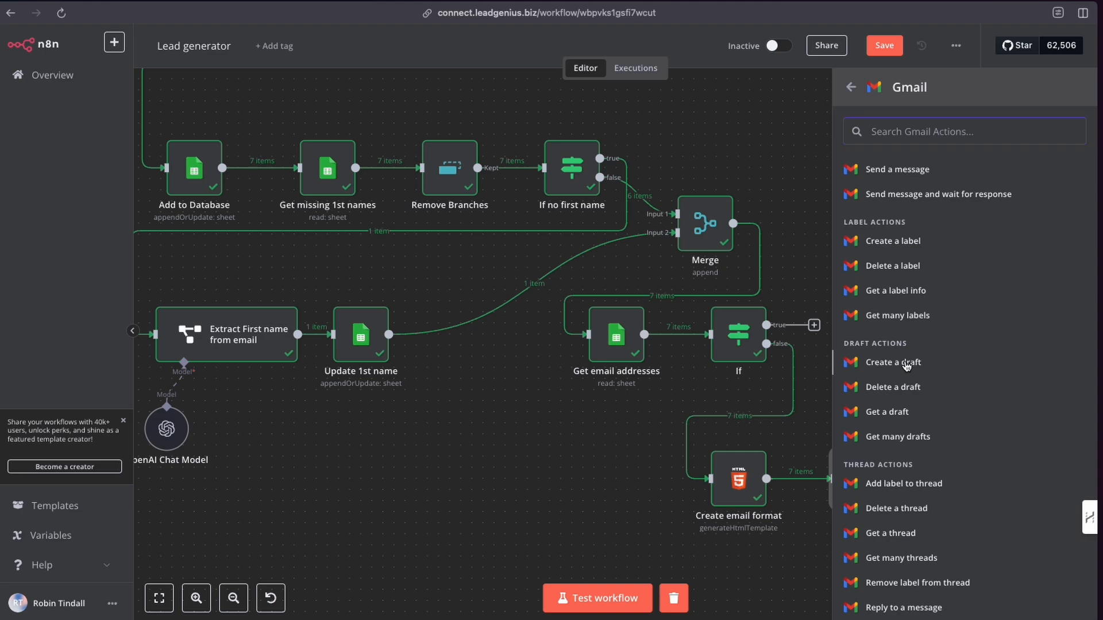
click(881, 365)
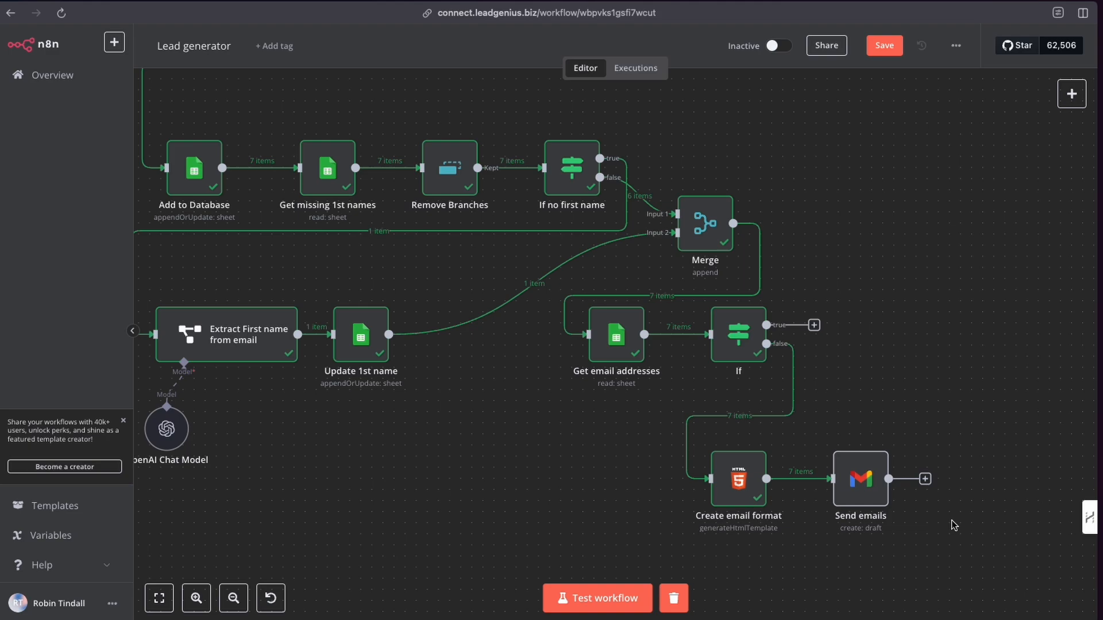
Examine the Send emails node's Draft Create operation, Subject line expression and HTML/Text email type options.
double_click(860, 480)
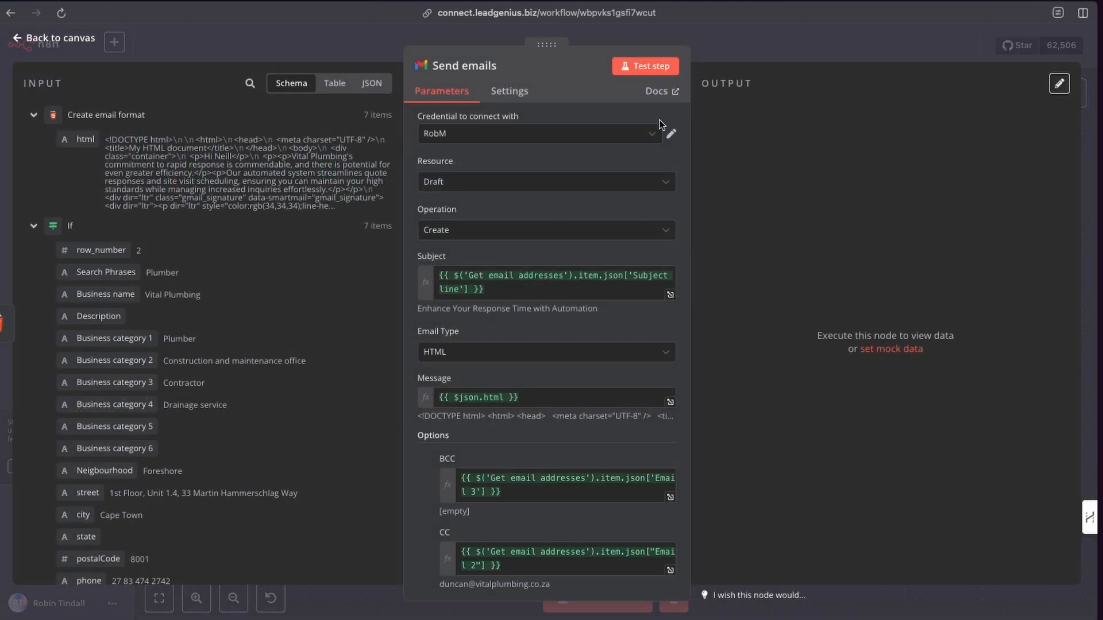
scroll(548, 257, down, 2)
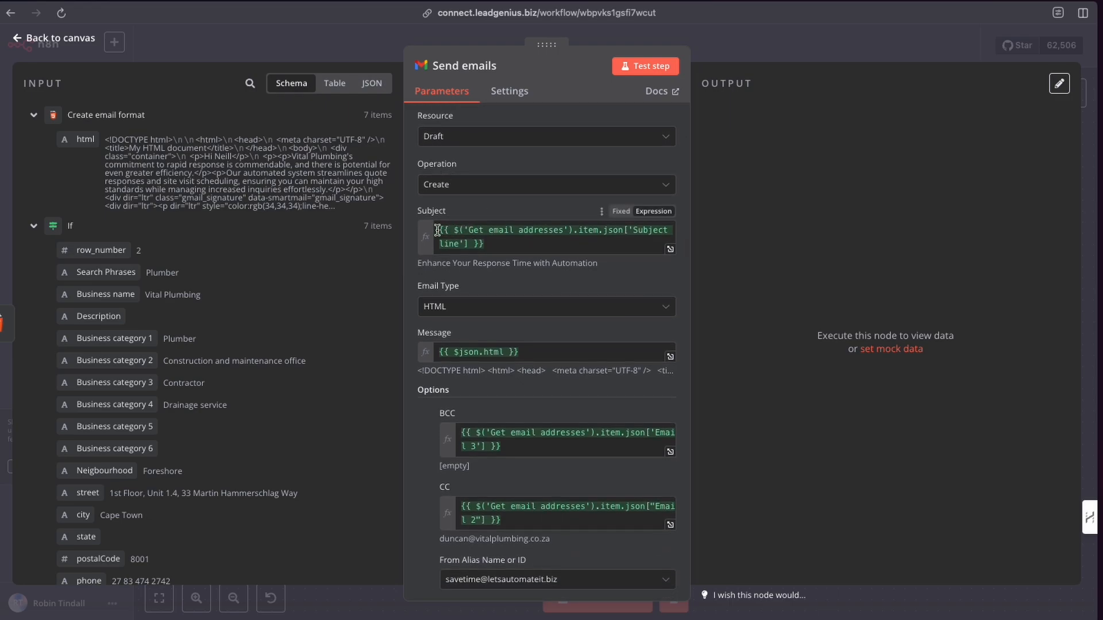
scroll(99, 200, down, 2)
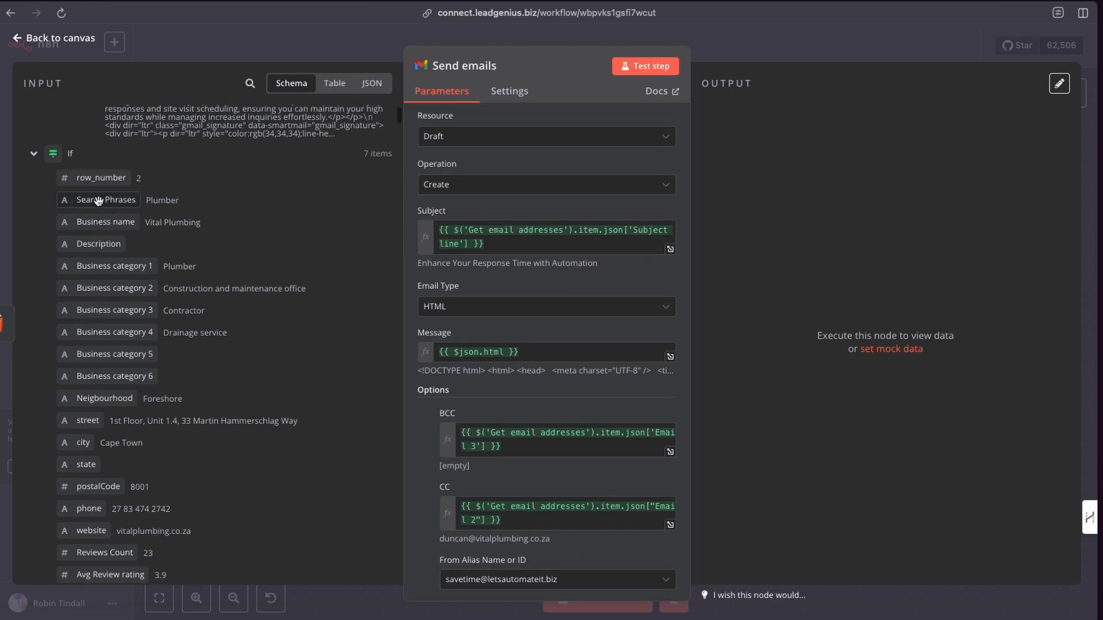
scroll(101, 218, down, 8)
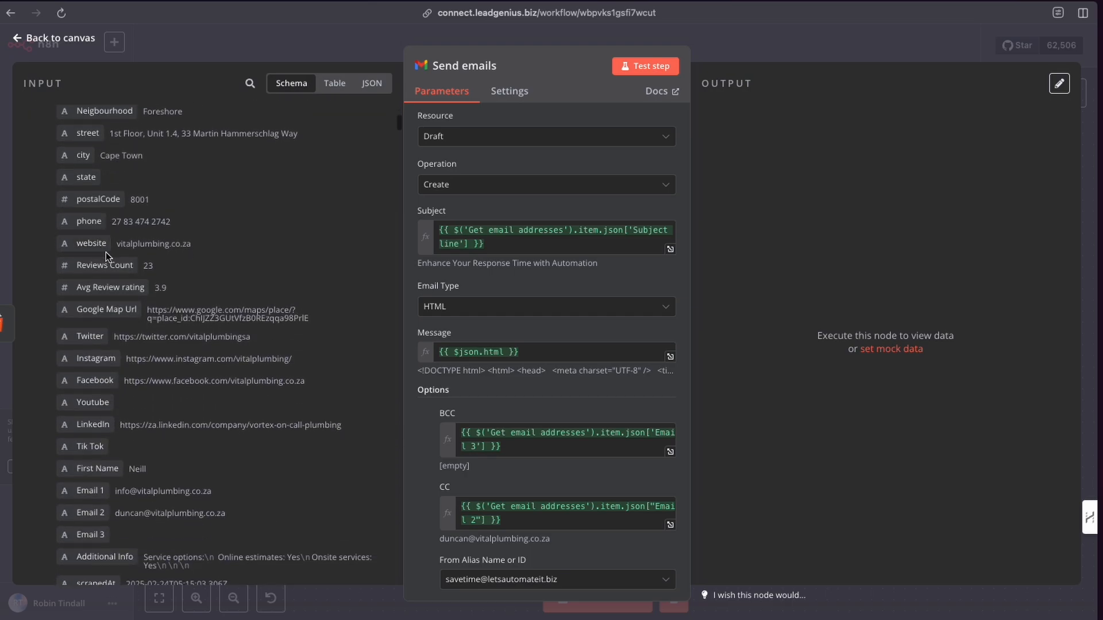
scroll(109, 265, down, 7)
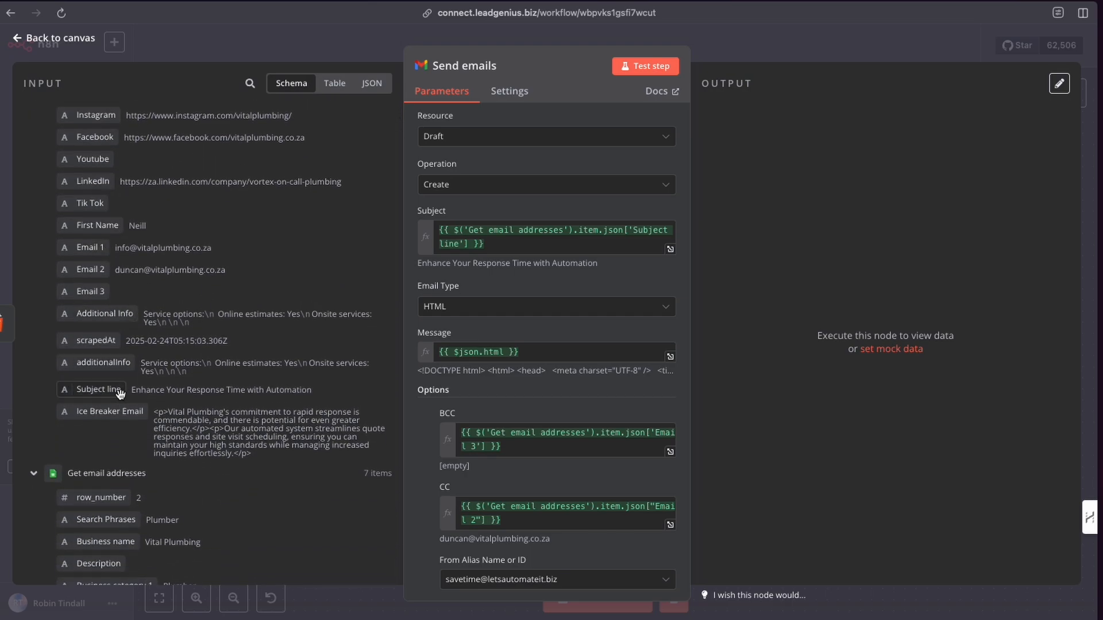
drag(121, 393, 97, 392)
click(453, 310)
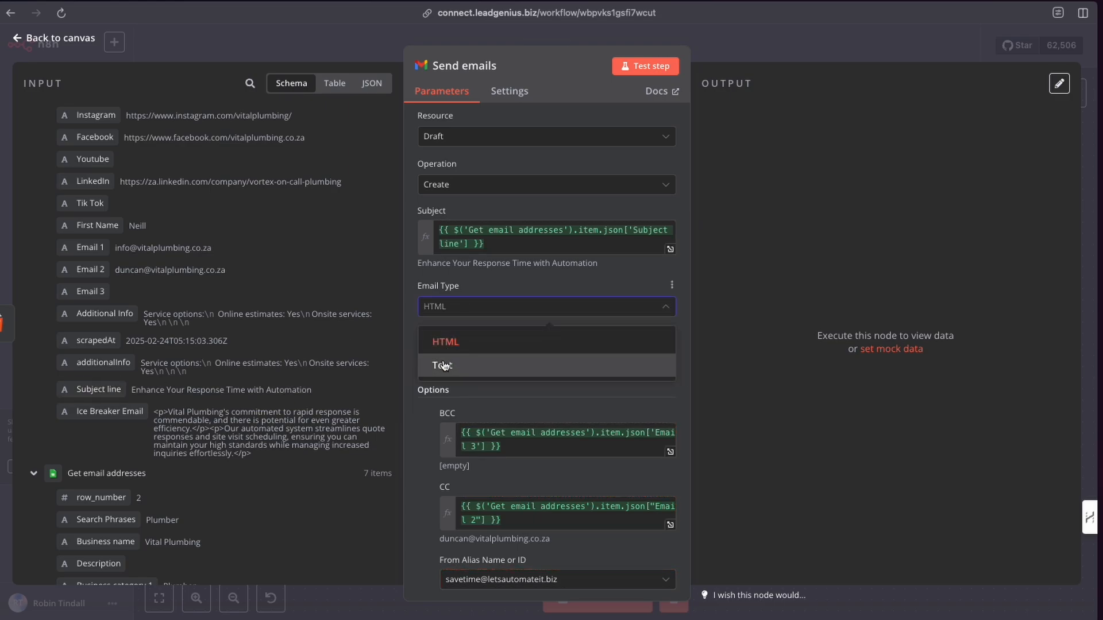
click(511, 284)
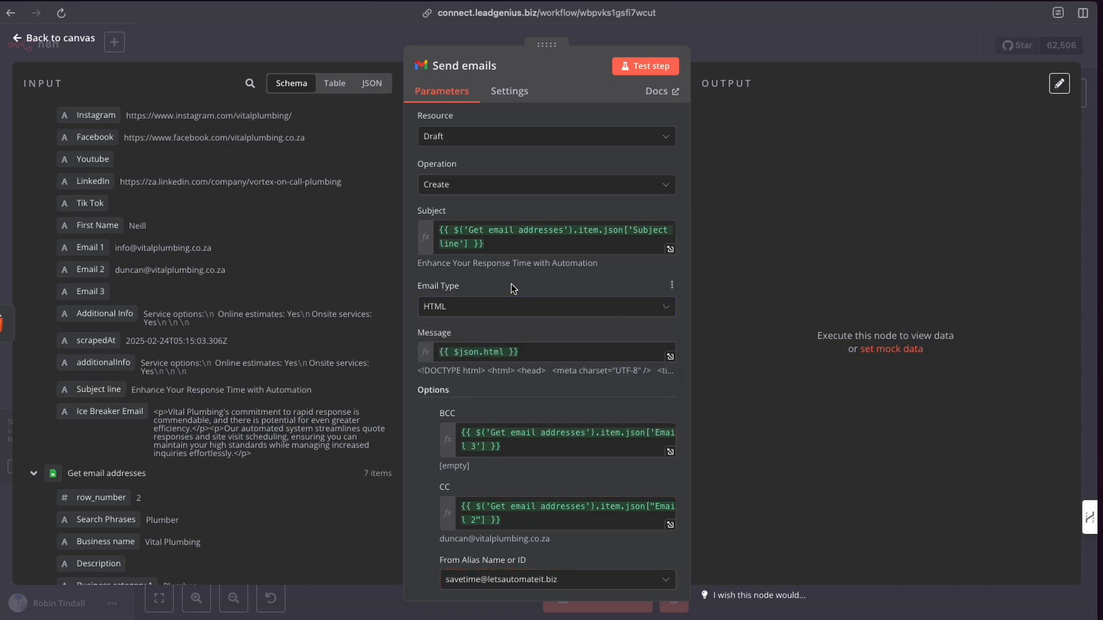
click(498, 310)
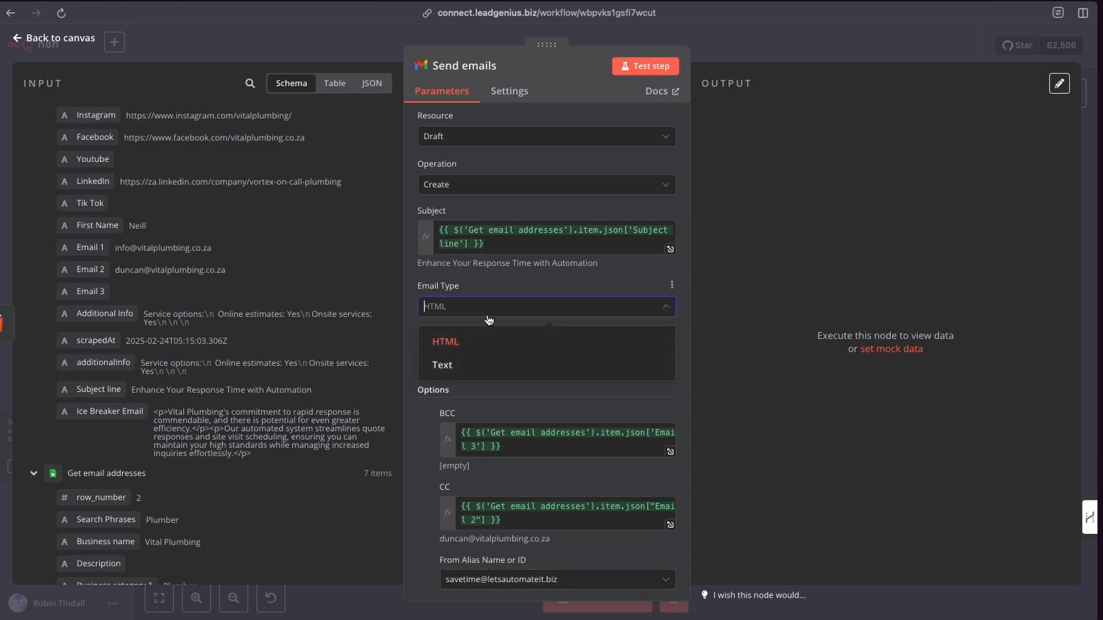
click(479, 278)
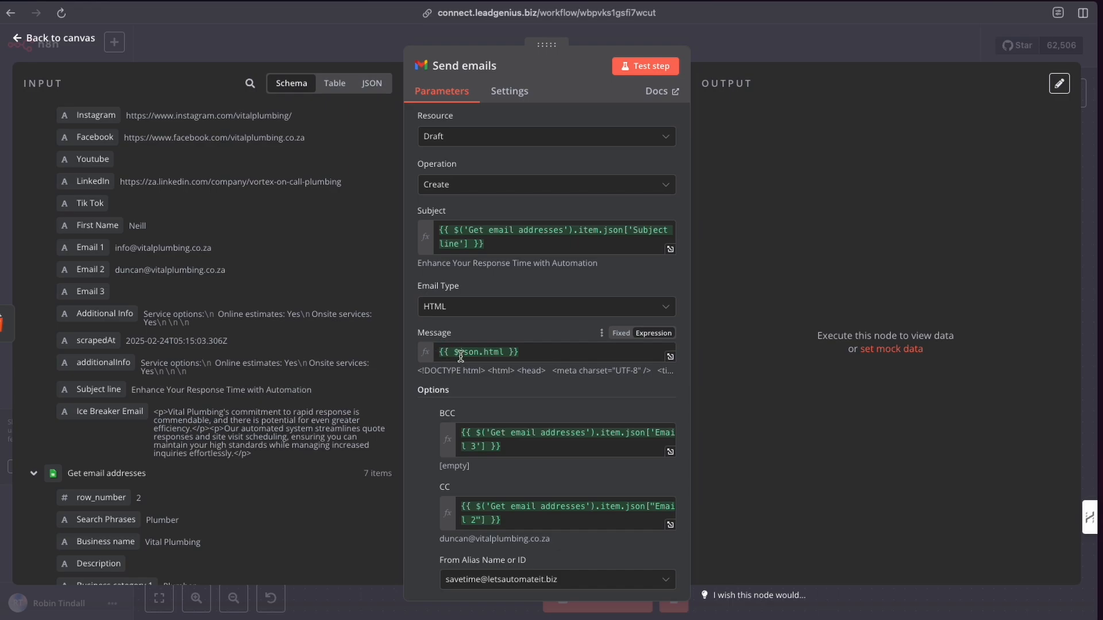
Inspect the Message field's {{ $json.html }} expression and the html input it draws from.
drag(518, 352, 437, 351)
scroll(280, 329, up, 5)
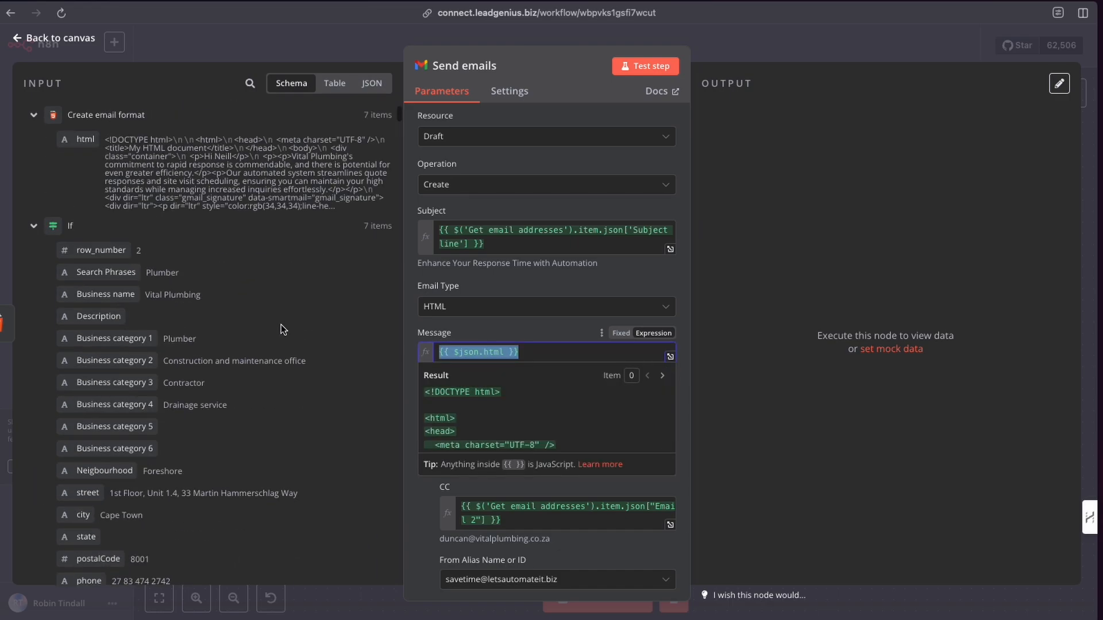
drag(74, 143, 97, 142)
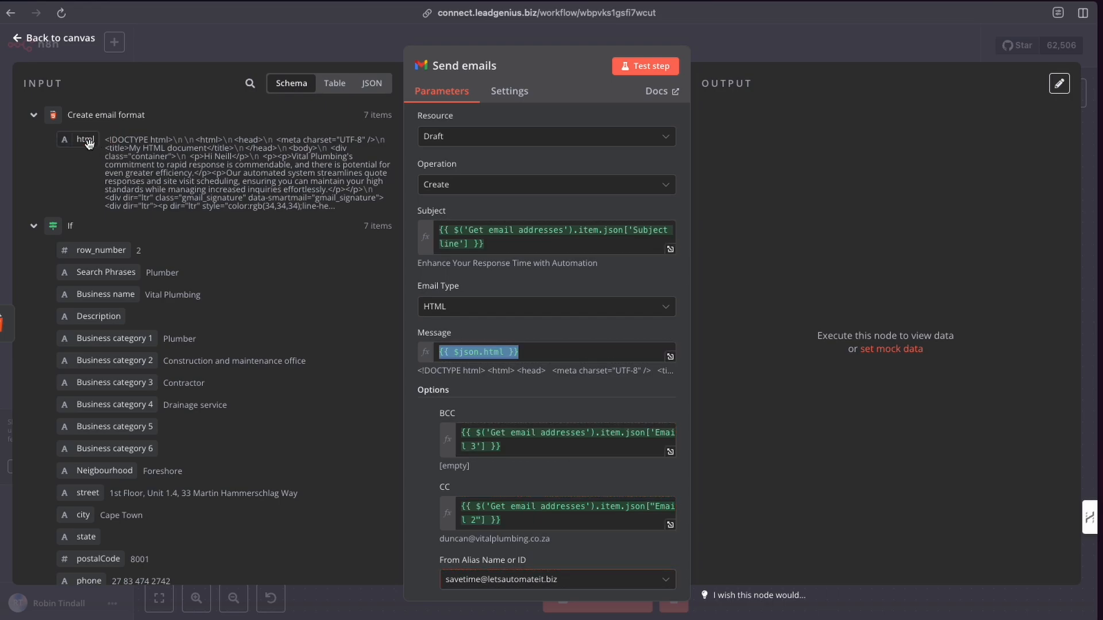
click(533, 352)
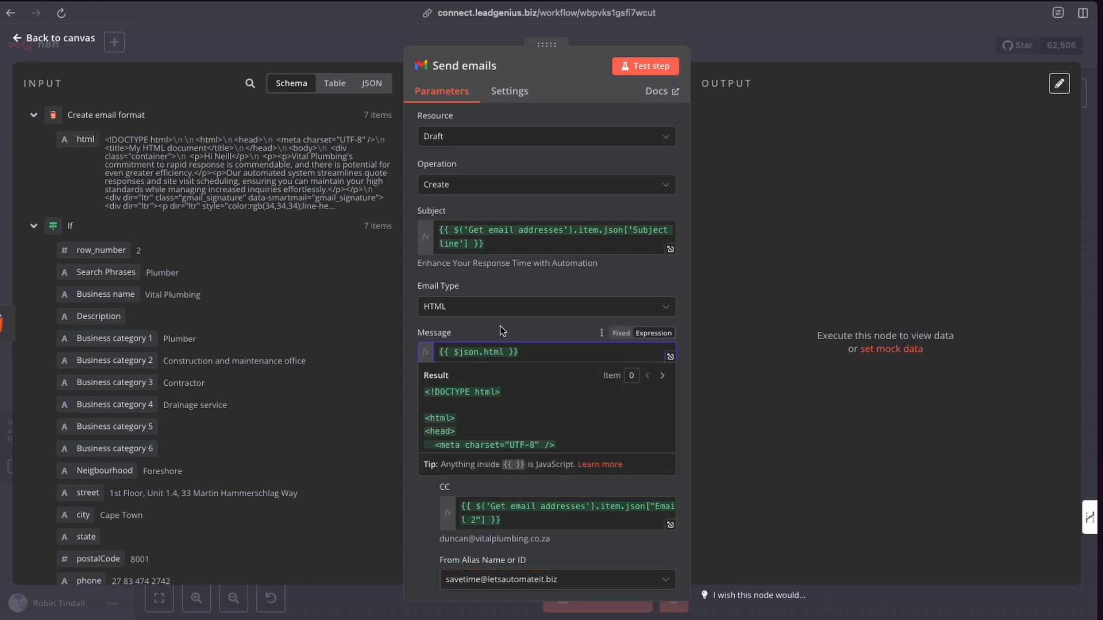
click(518, 333)
Review the BCC, CC, From alias and To Email options mapped to the Email 3, Email 2 and Email 1 inputs.
scroll(506, 362, down, 2)
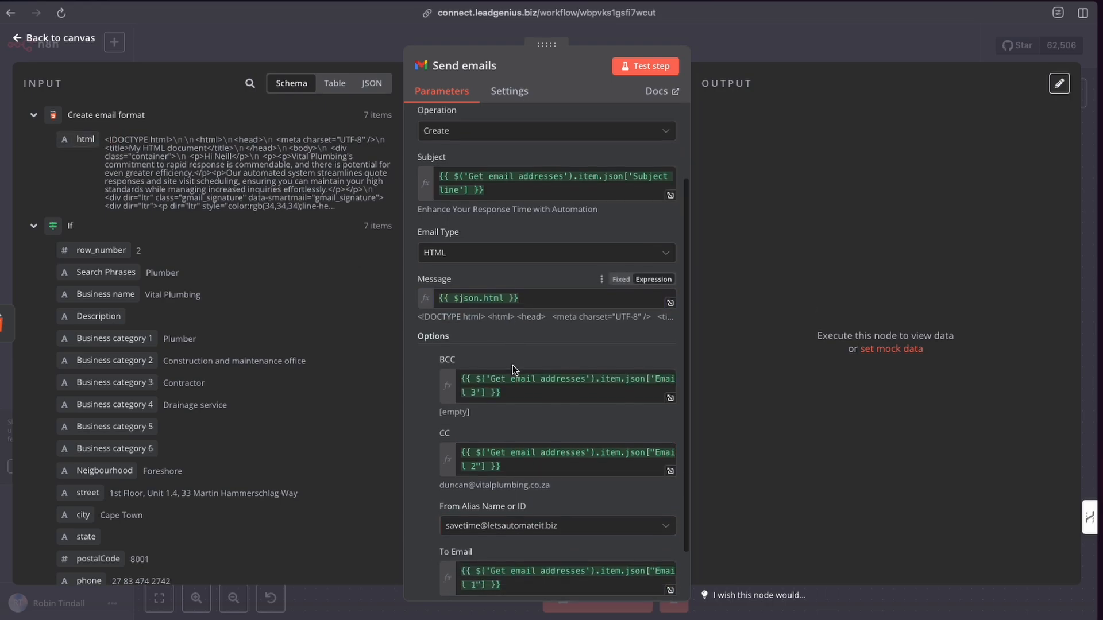
scroll(513, 364, up, 1)
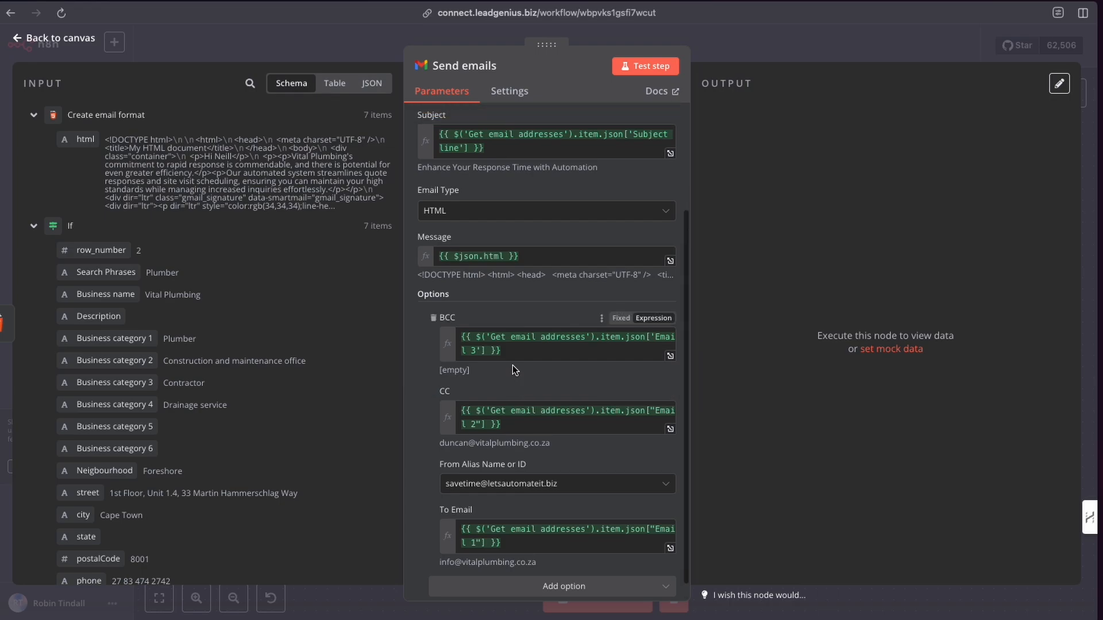
scroll(206, 319, down, 4)
scroll(205, 320, down, 7)
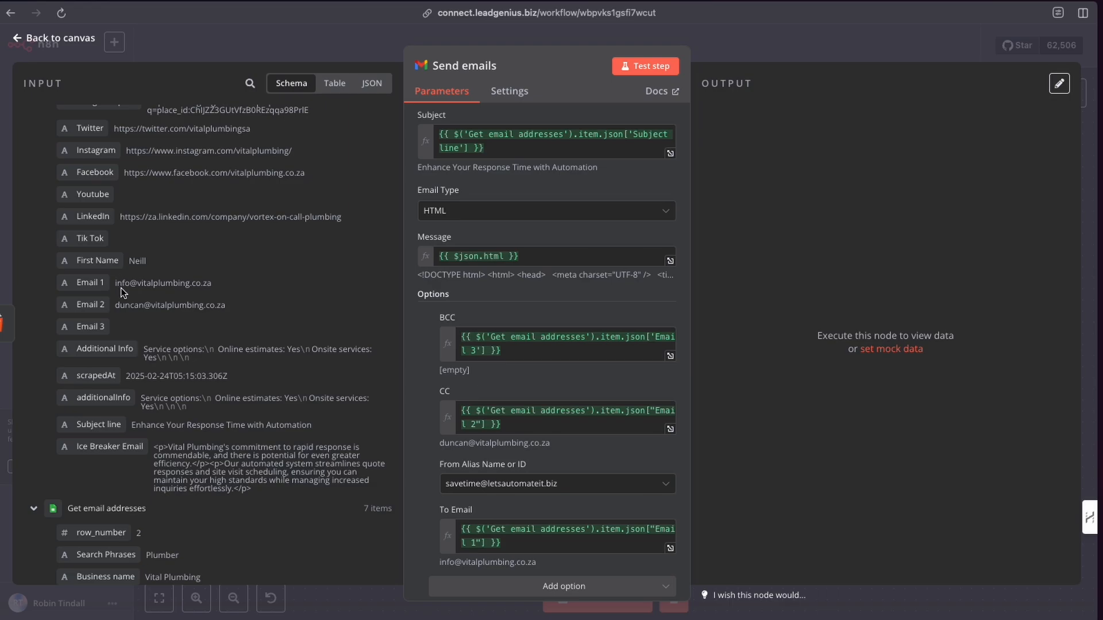
drag(114, 285, 232, 286)
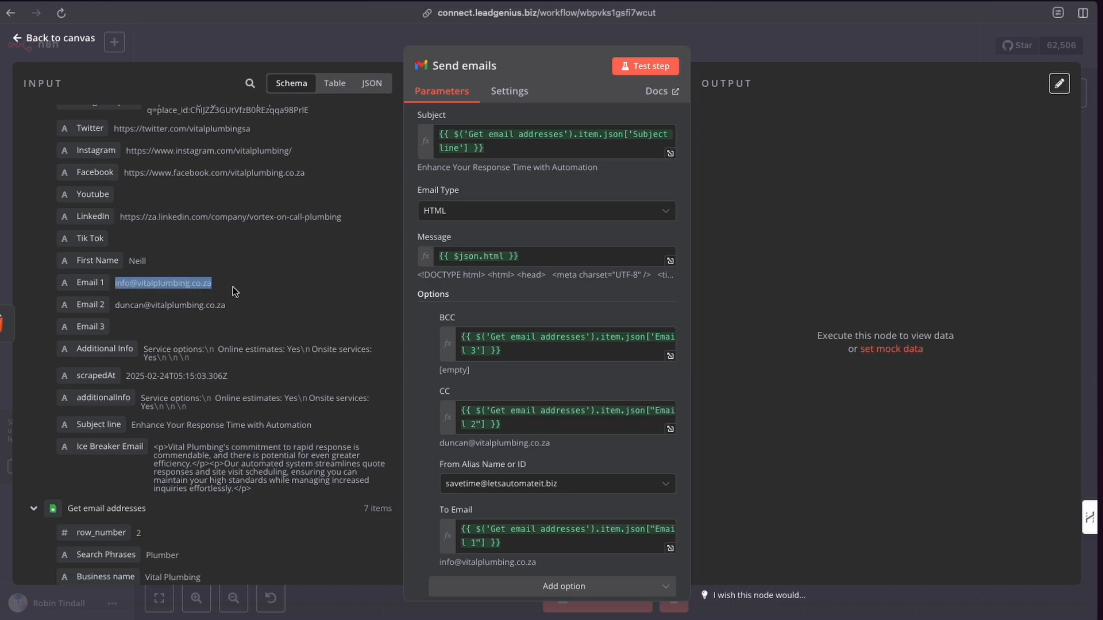
drag(115, 305, 228, 309)
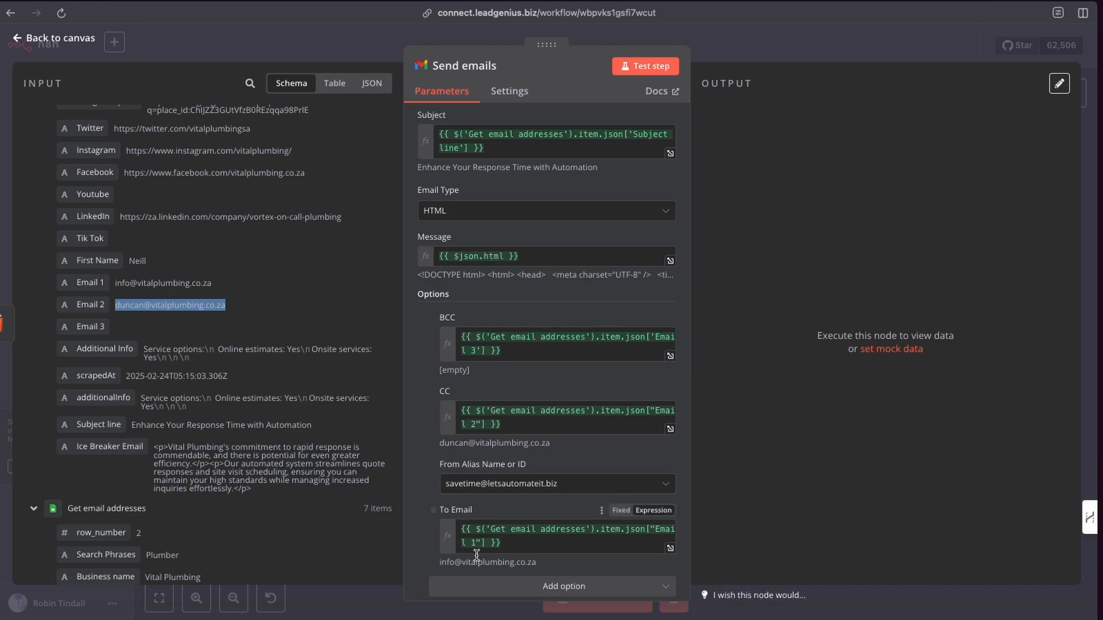
scroll(444, 498, down, 1)
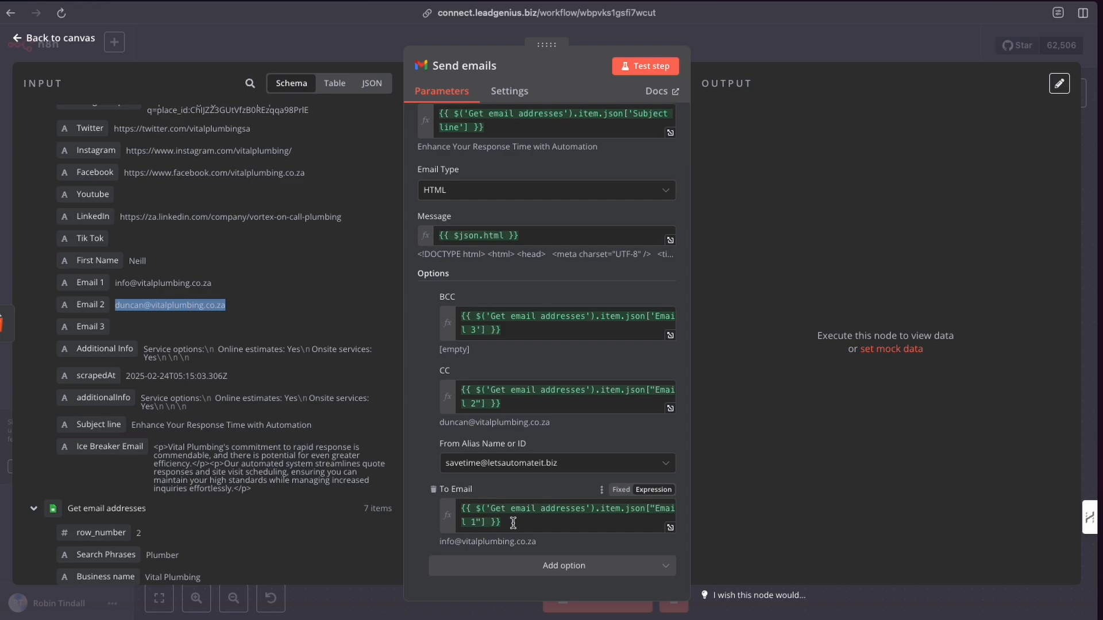
Review the Send emails node's additional options, the From alias list and the To Email mapping.
click(527, 572)
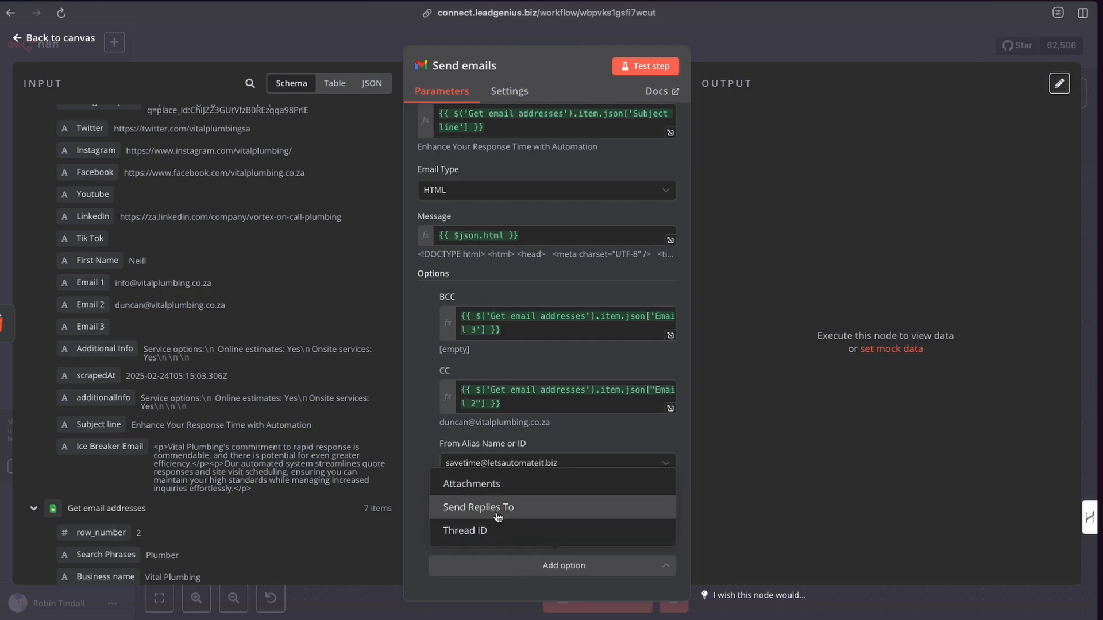
click(412, 509)
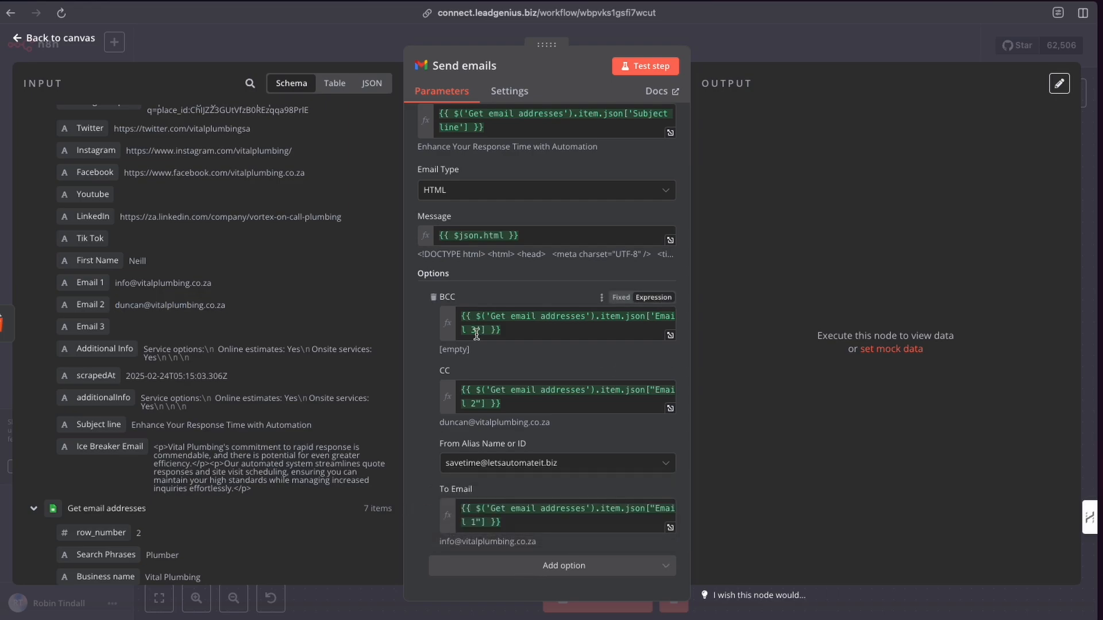
scroll(477, 334, up, 1)
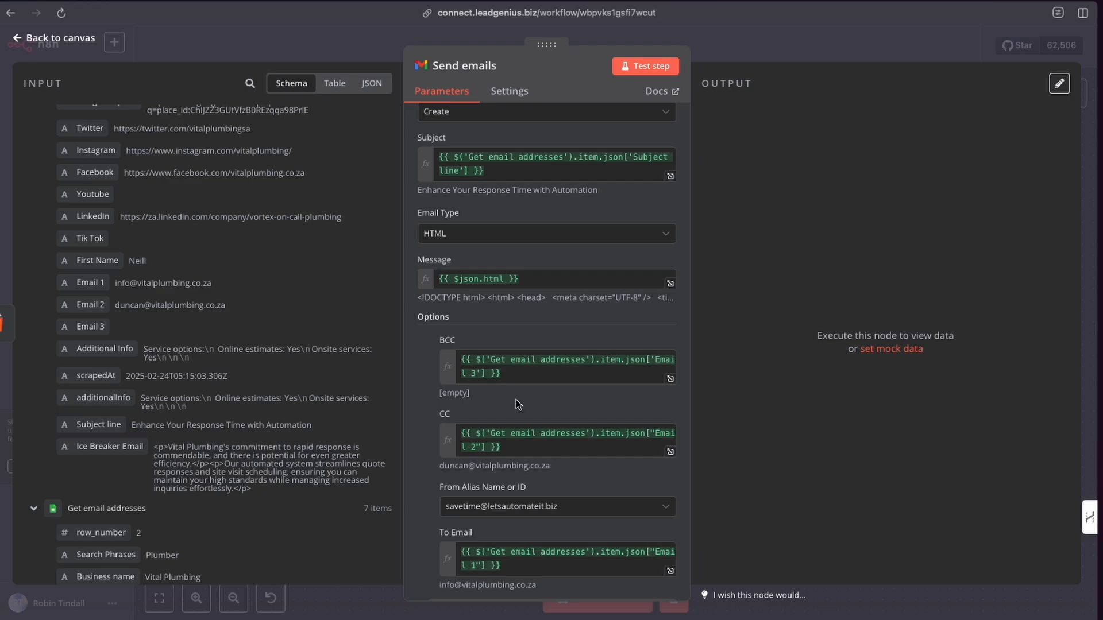
scroll(515, 400, down, 1)
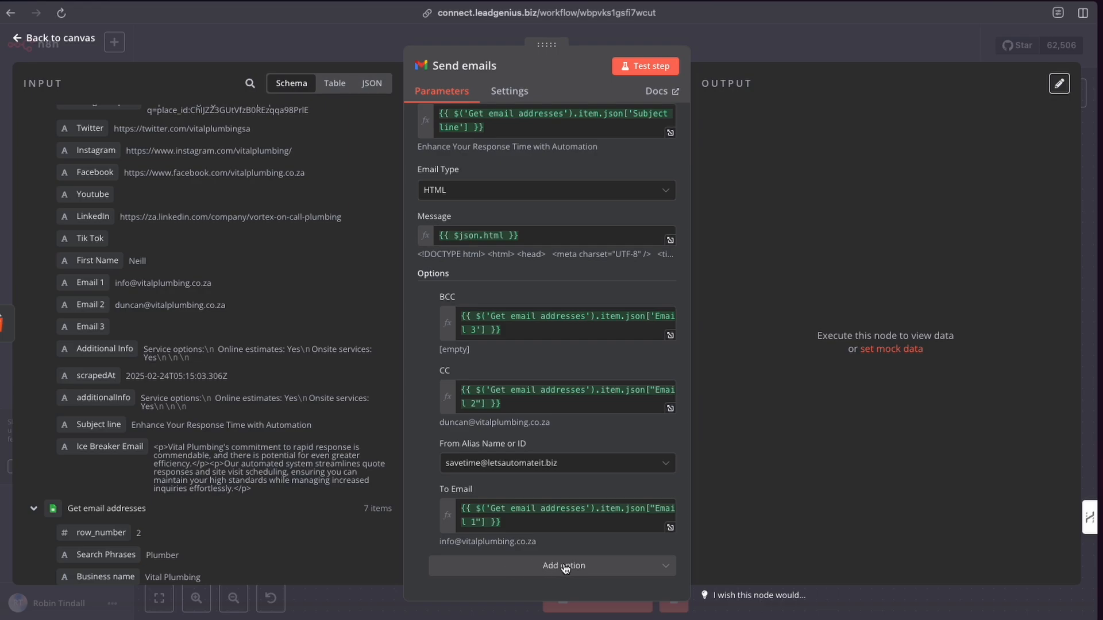
click(517, 462)
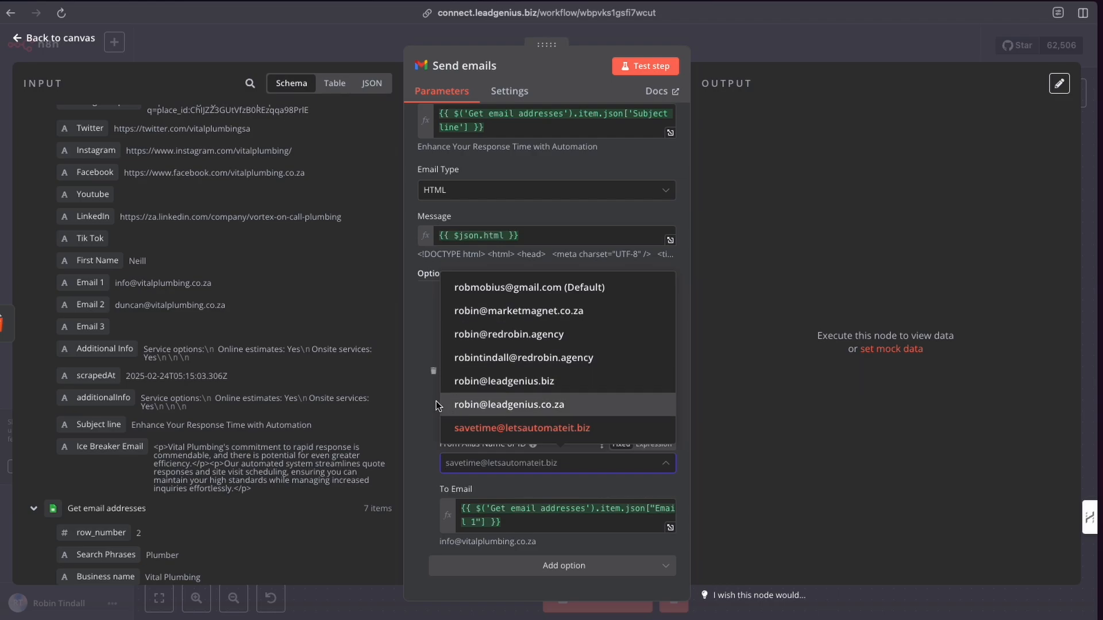
click(412, 469)
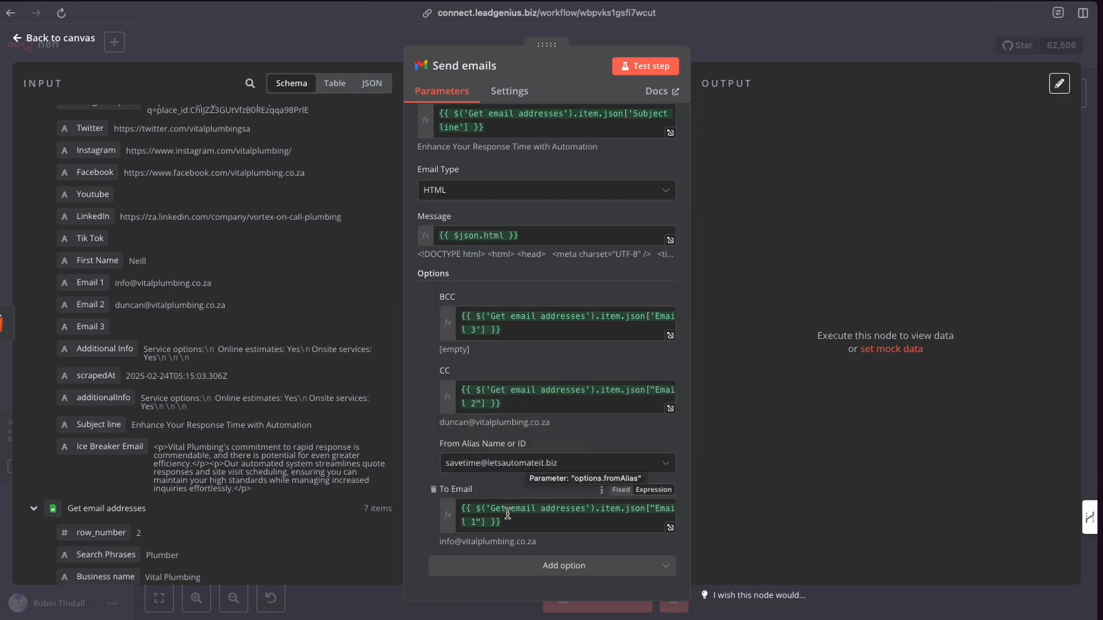
drag(500, 522, 426, 510)
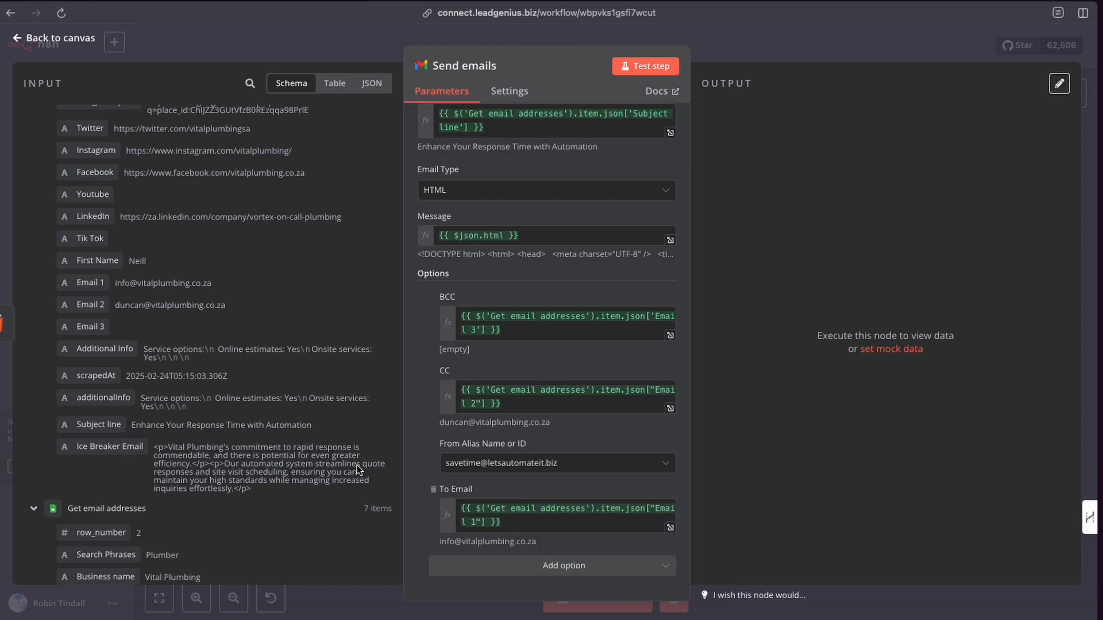
mouse_move(85, 283)
mouse_down()
mouse_move(148, 330)
mouse_move(97, 300)
mouse_up()
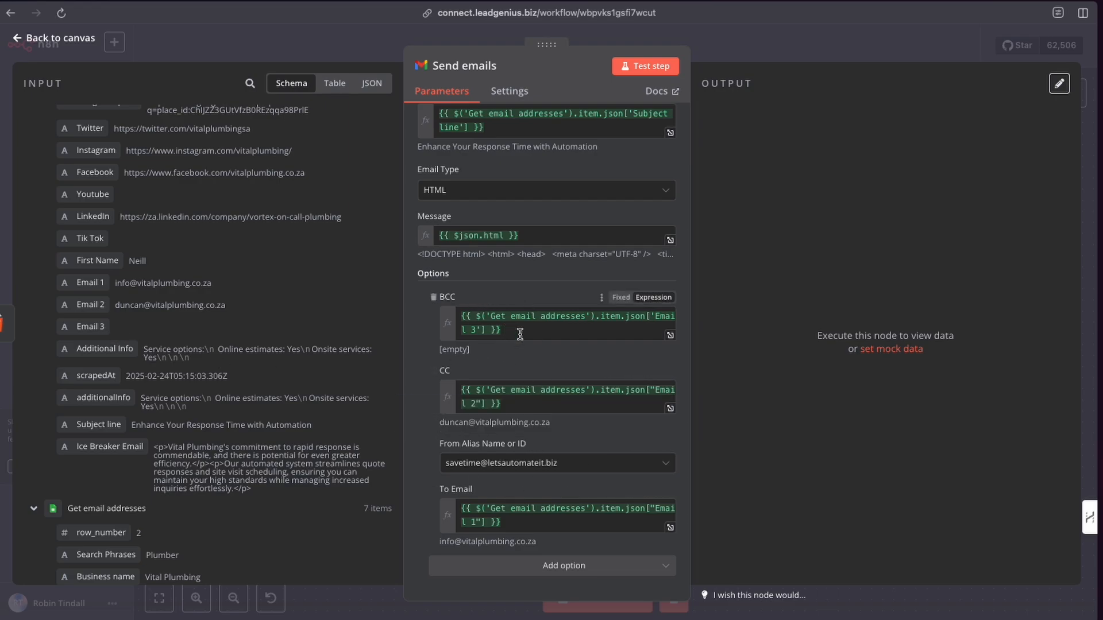
Remove the trailing comma and space from the end of the CC expression.
click(520, 408)
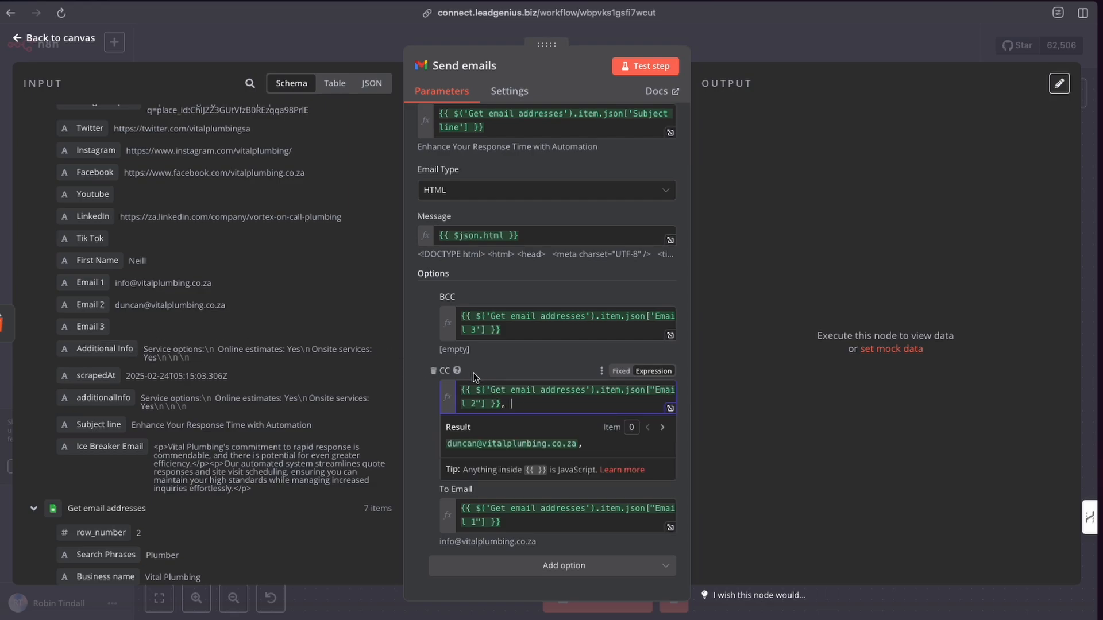
key(BackSpace)
key(BackSpace)
click(422, 395)
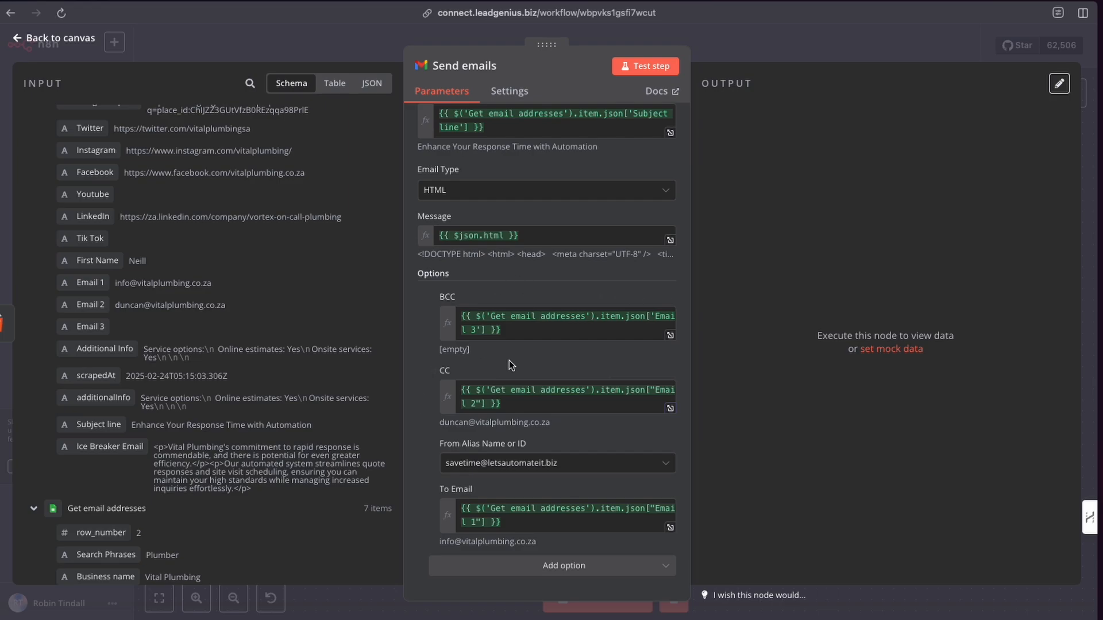
scroll(521, 299, up, 2)
scroll(521, 298, down, 2)
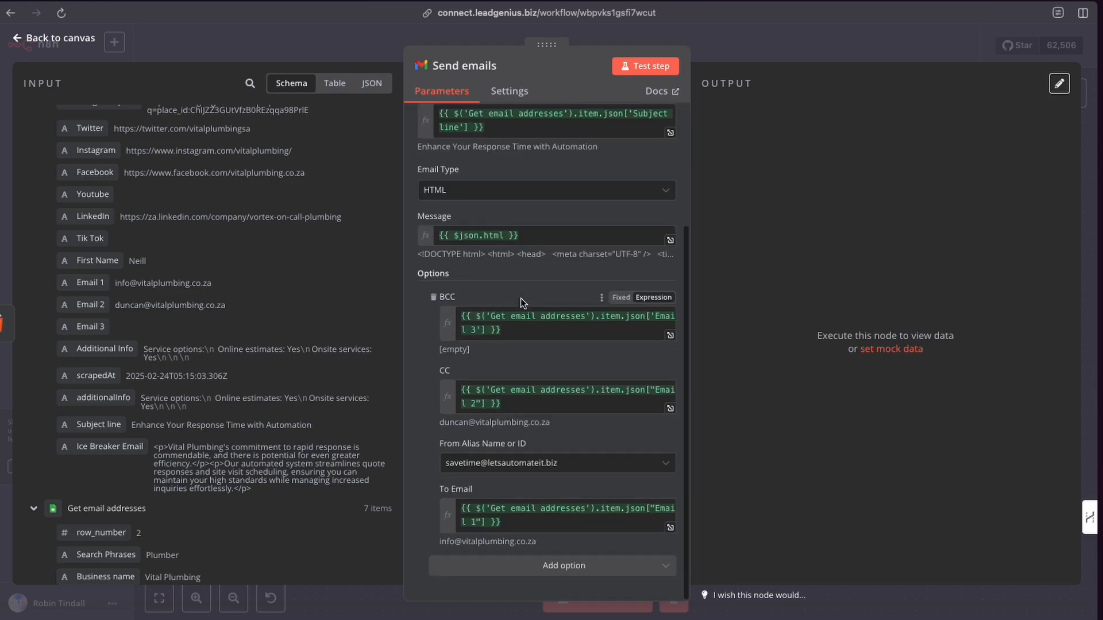
scroll(520, 298, up, 3)
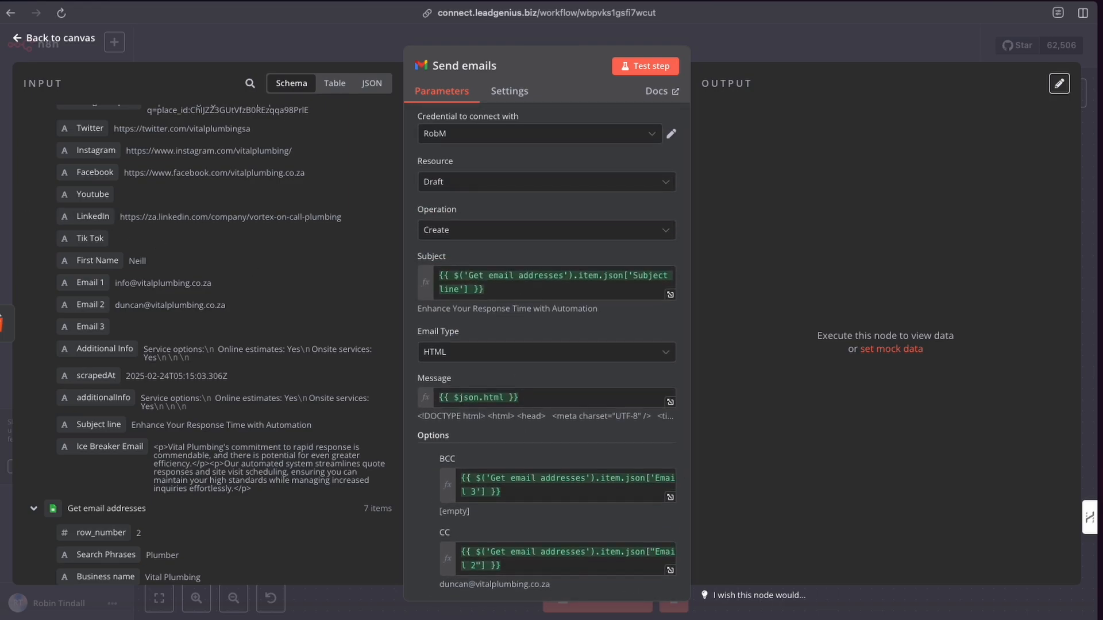
Switch to Gmail and discard all existing drafts in the Drafts folder.
click(1, 69)
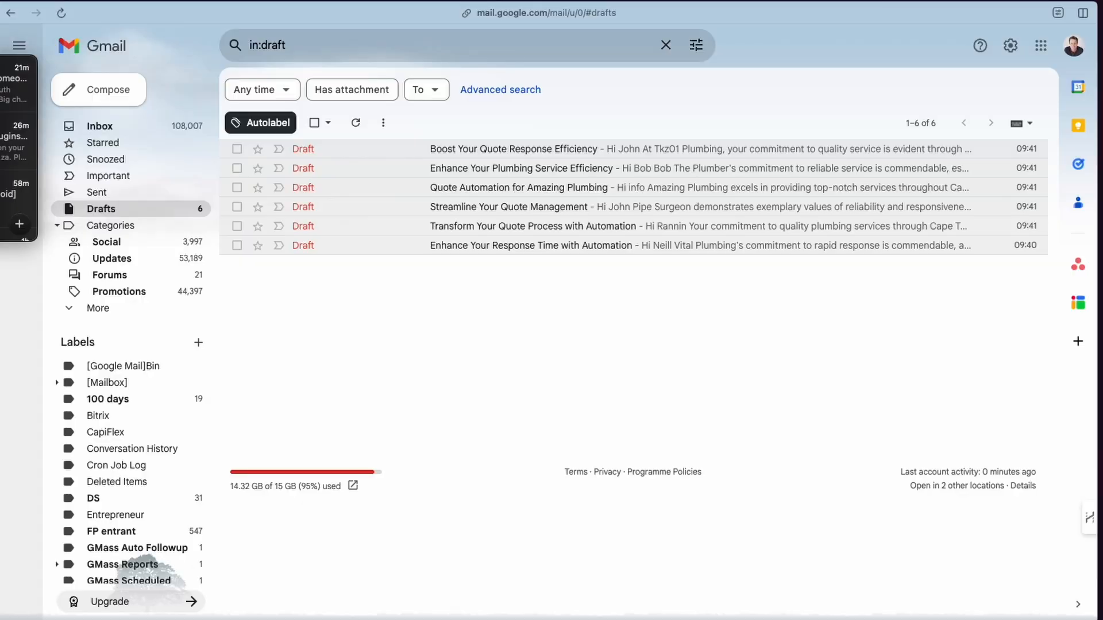
click(314, 122)
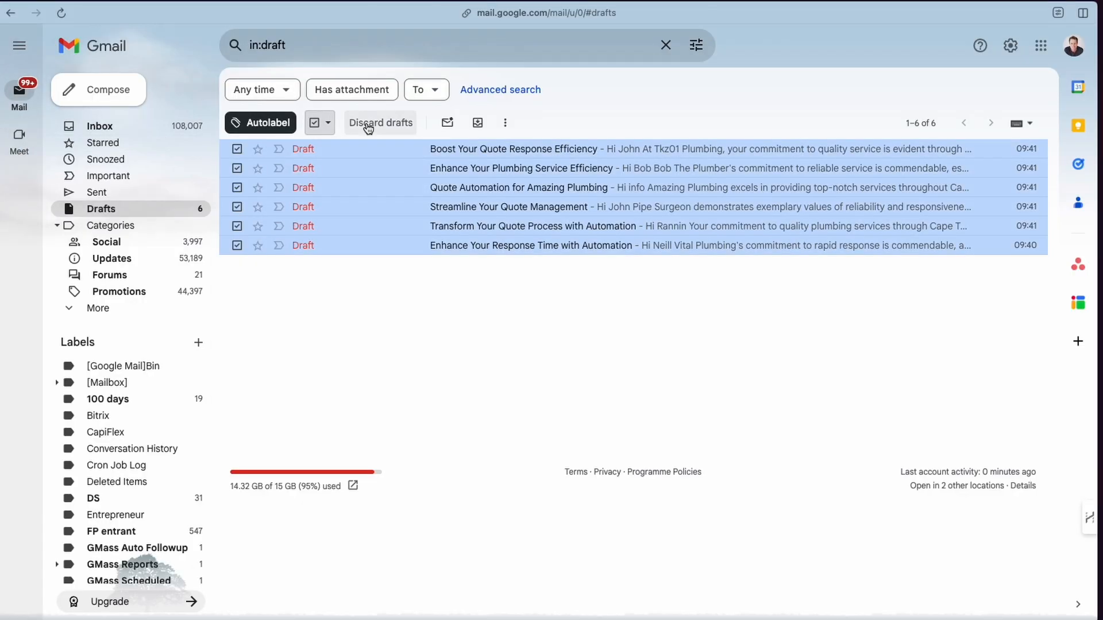
click(367, 125)
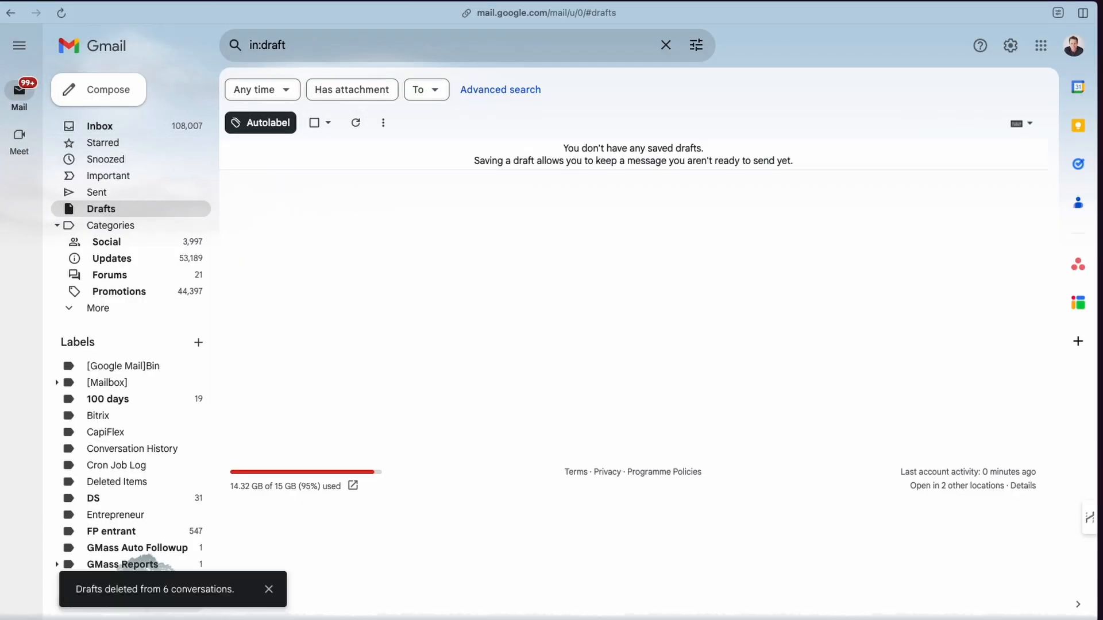
Run the Send emails node as a test step and reload the Gmail drafts list.
click(1, 92)
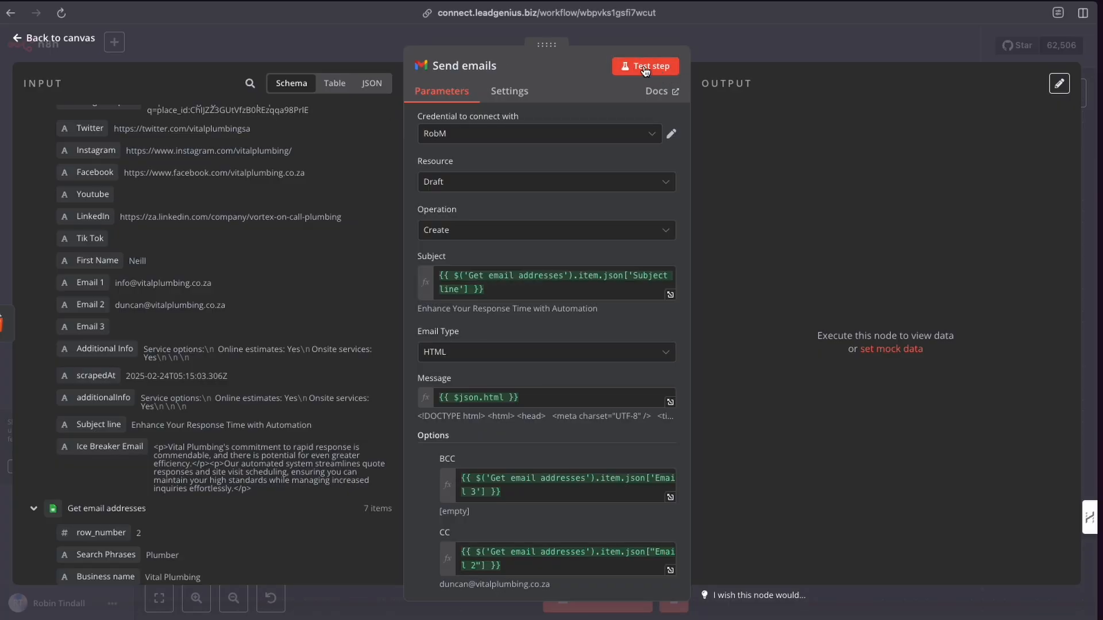
click(645, 68)
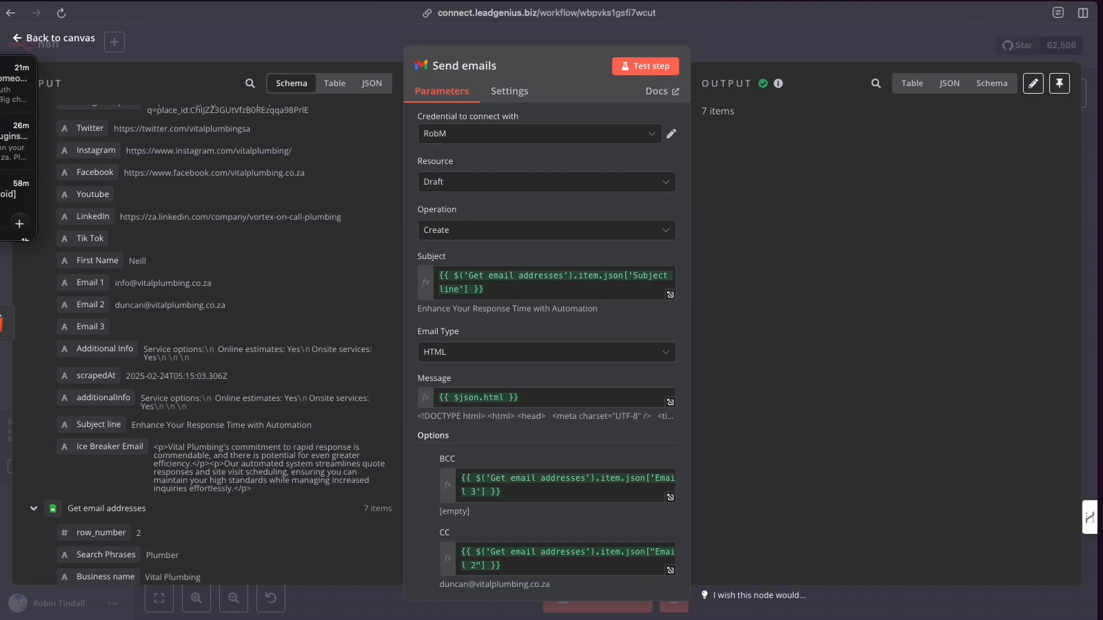
click(0, 44)
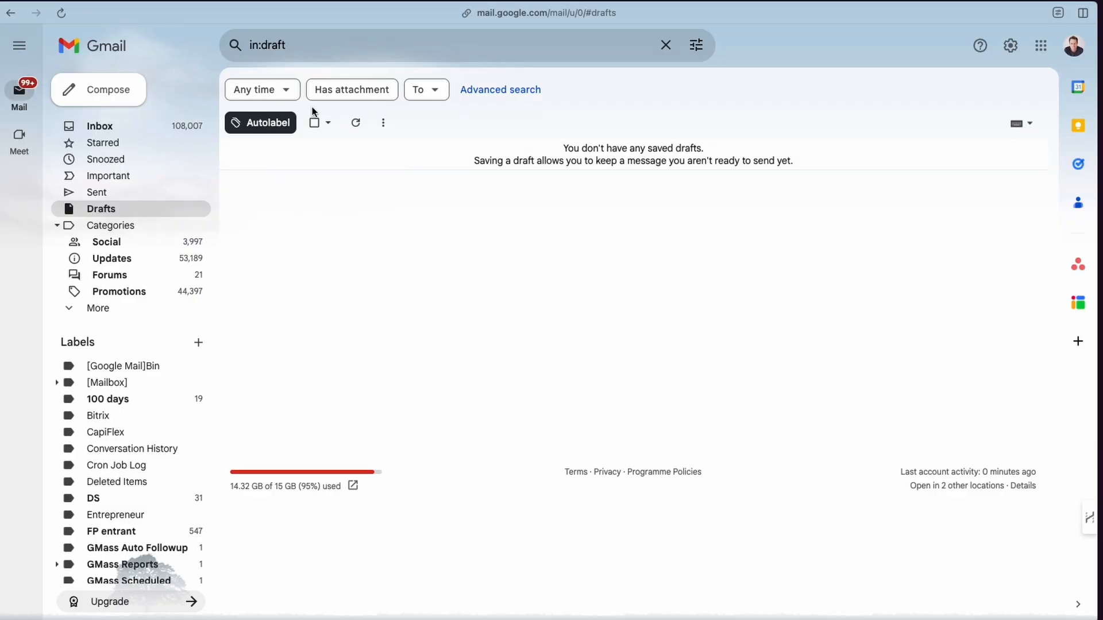
click(356, 123)
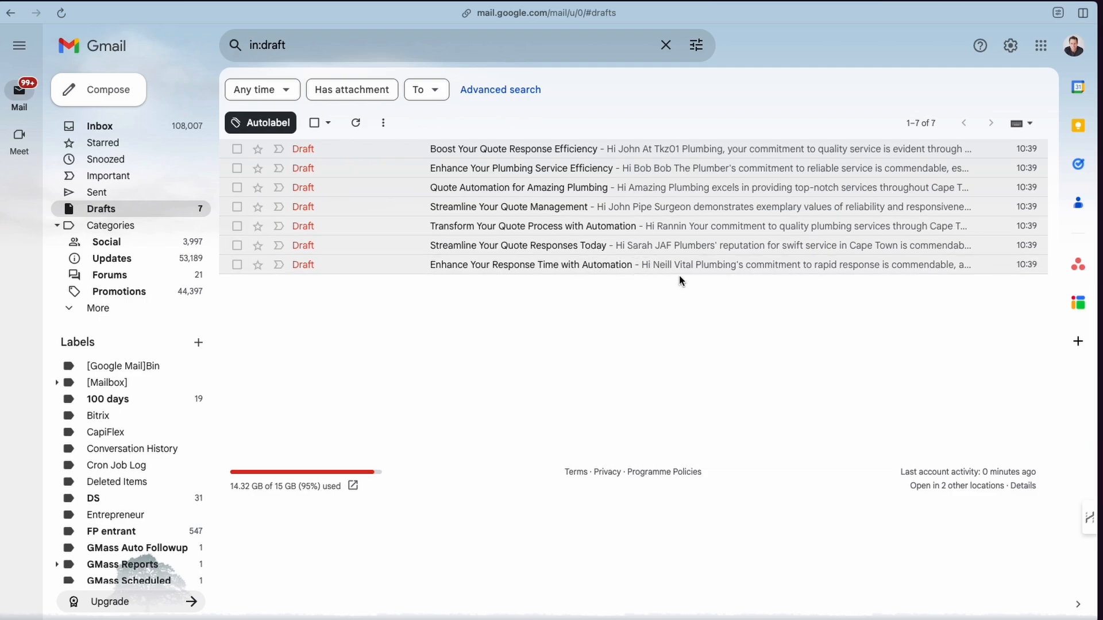
Open and inspect the first three generated drafts, checking recipients, subject and icebreaker body.
click(492, 152)
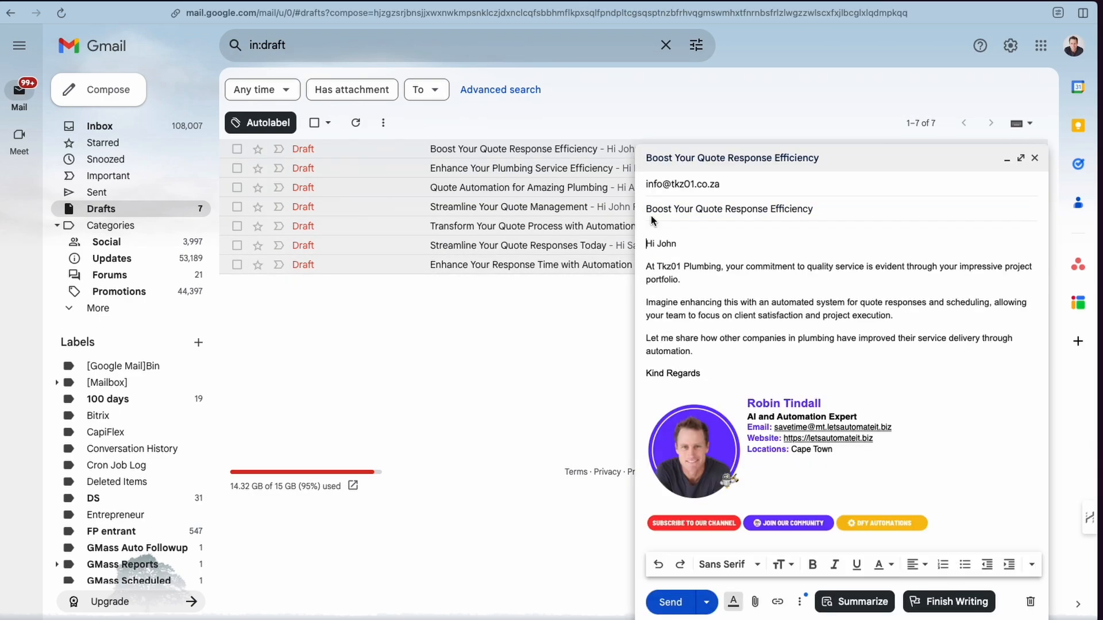
click(1034, 158)
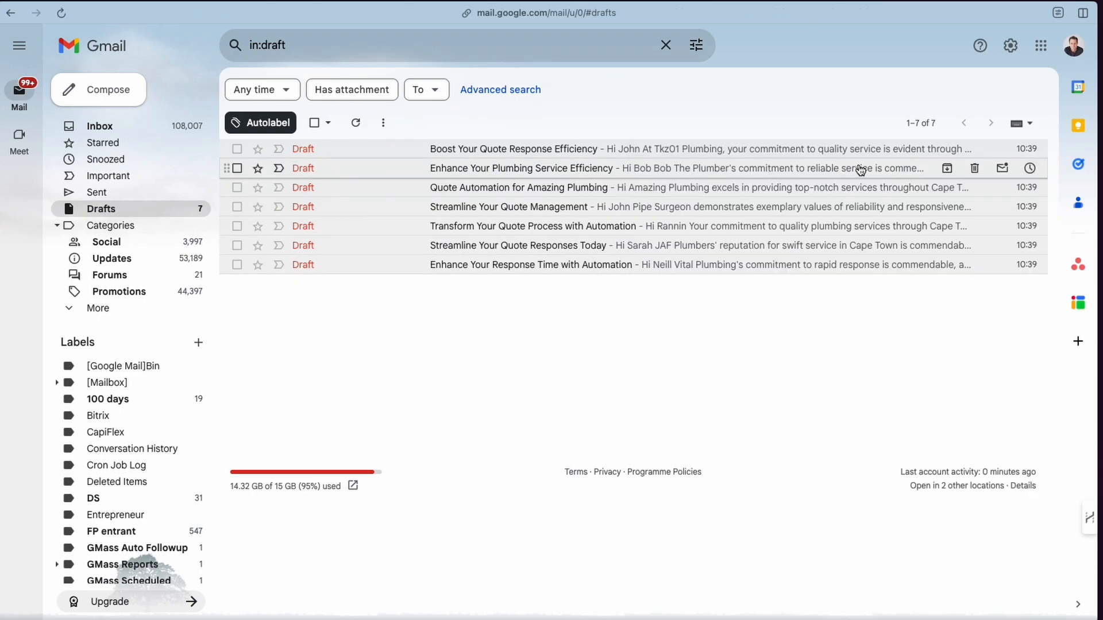
click(531, 171)
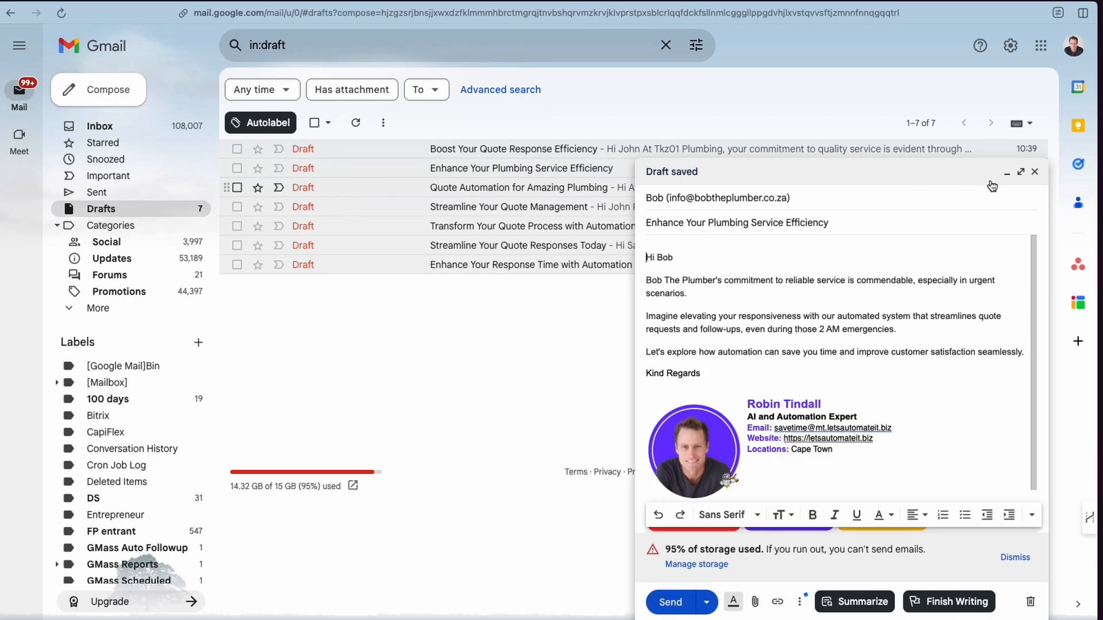
click(1034, 172)
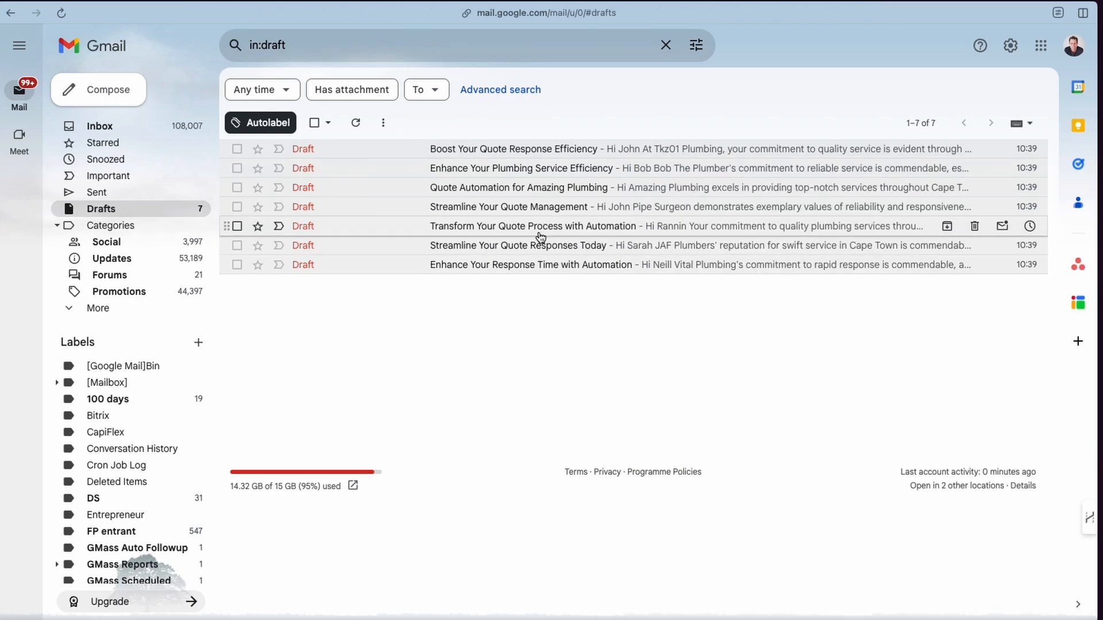
click(518, 188)
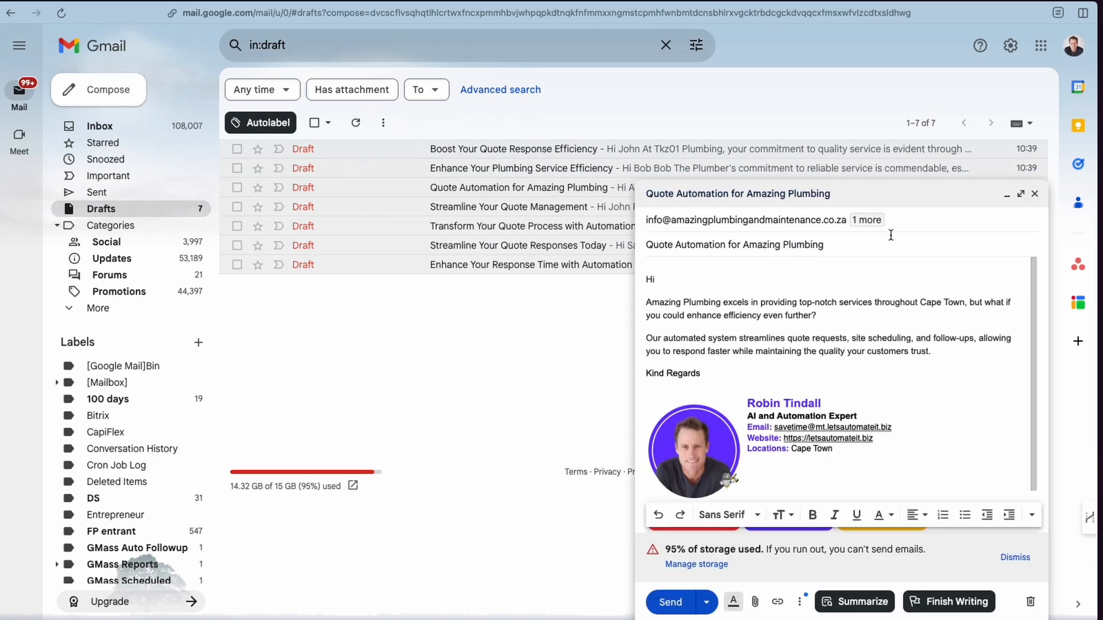
click(1034, 193)
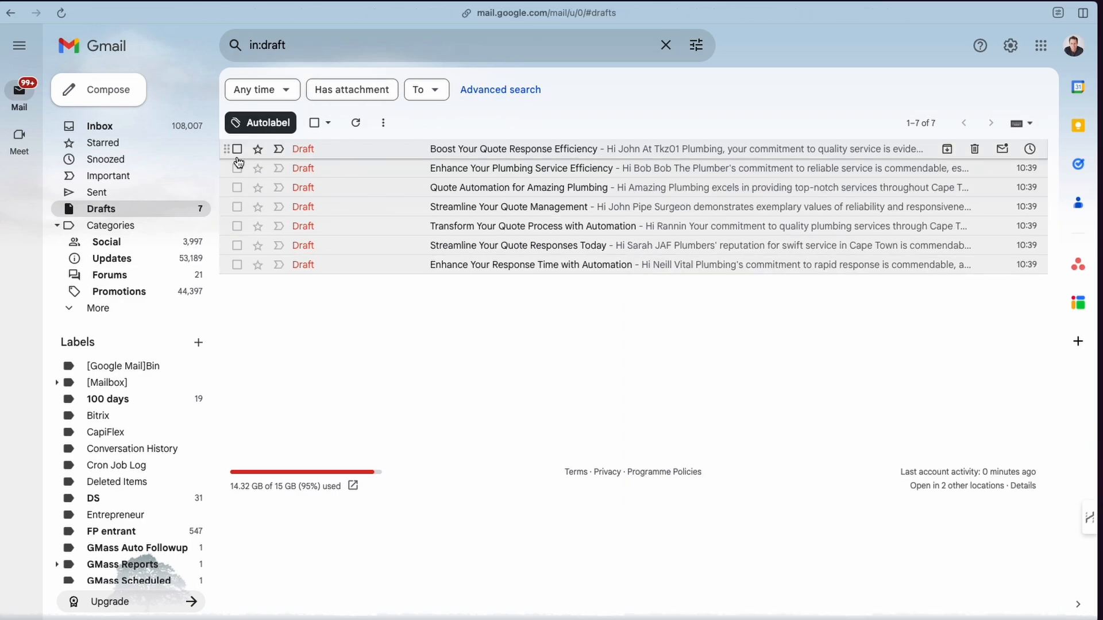
Return to the workflow canvas and view the whole Lead generator workflow.
key(ctrl+Tab)
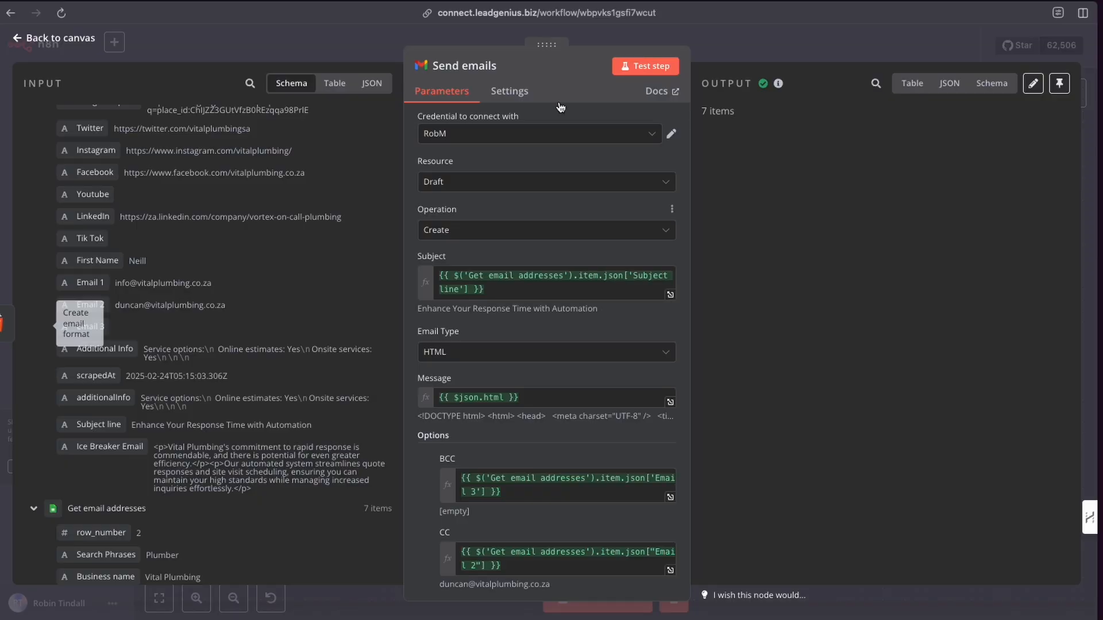
click(345, 46)
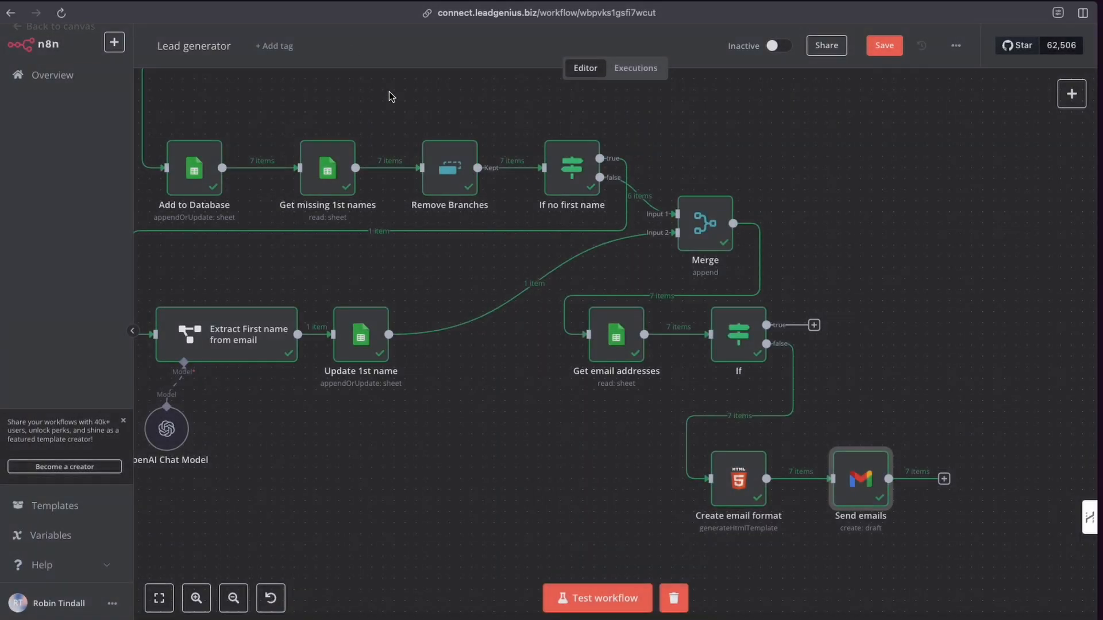
click(237, 607)
click(237, 606)
click(237, 607)
click(237, 607)
click(234, 599)
scroll(485, 442, up, 3)
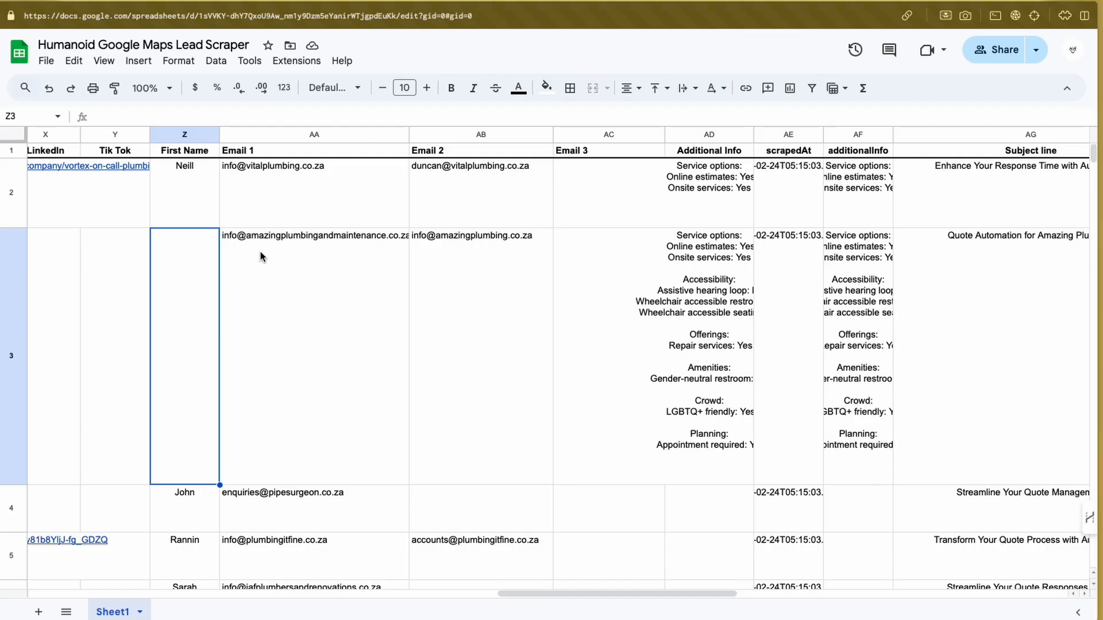
Examine the lead rows and columns in the Humanoid Google Maps Lead Scraper sheet.
scroll(603, 311, right, 5)
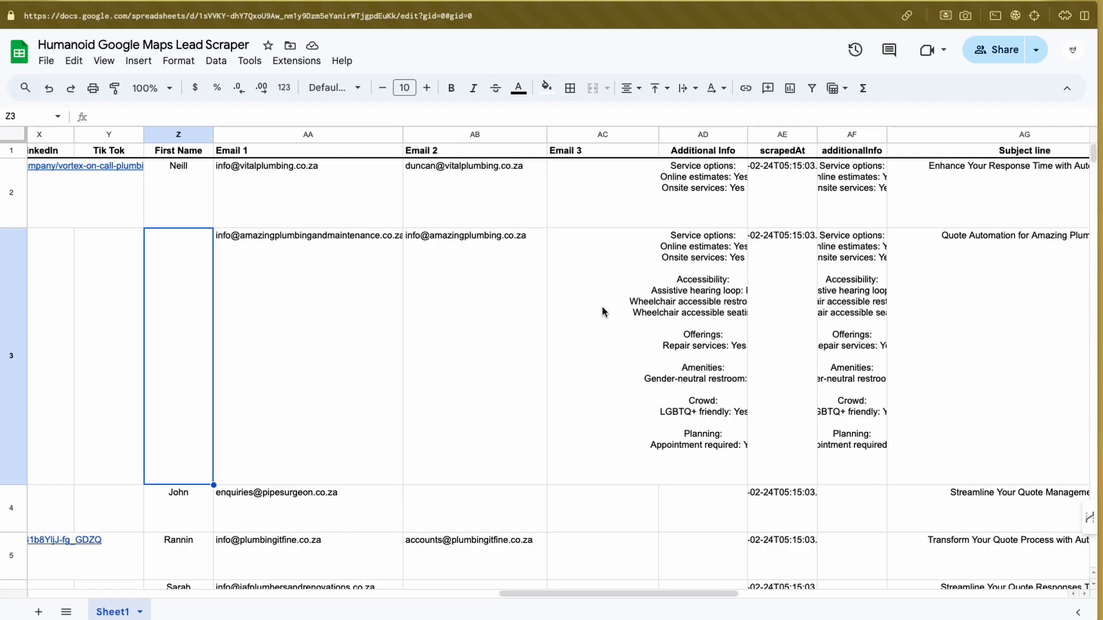
scroll(603, 312, right, 3)
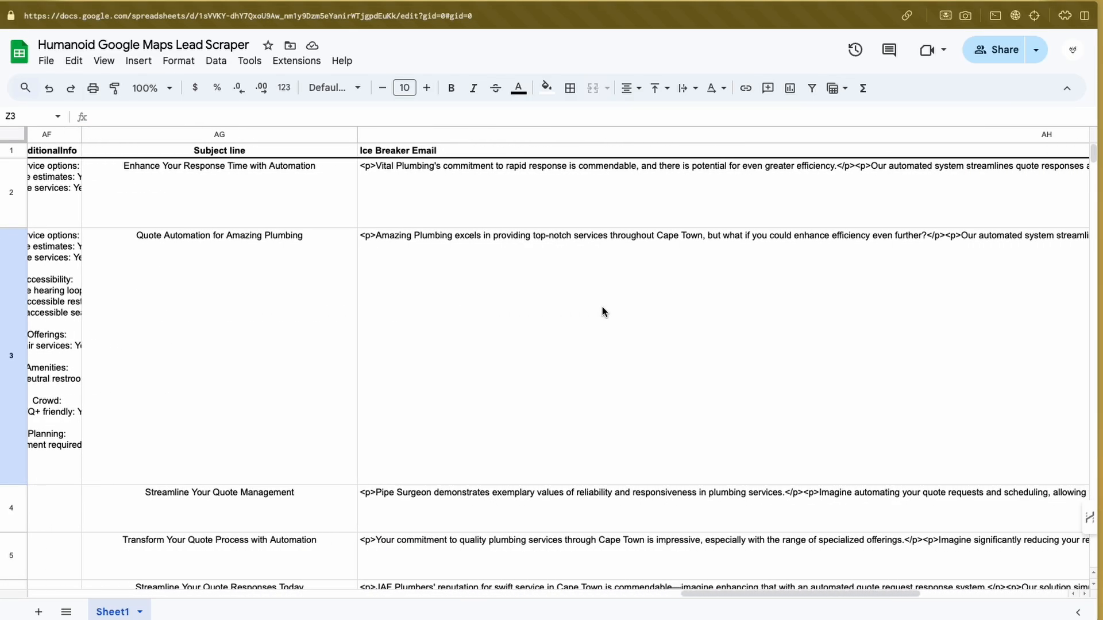
scroll(600, 310, left, 15)
scroll(595, 310, left, 5)
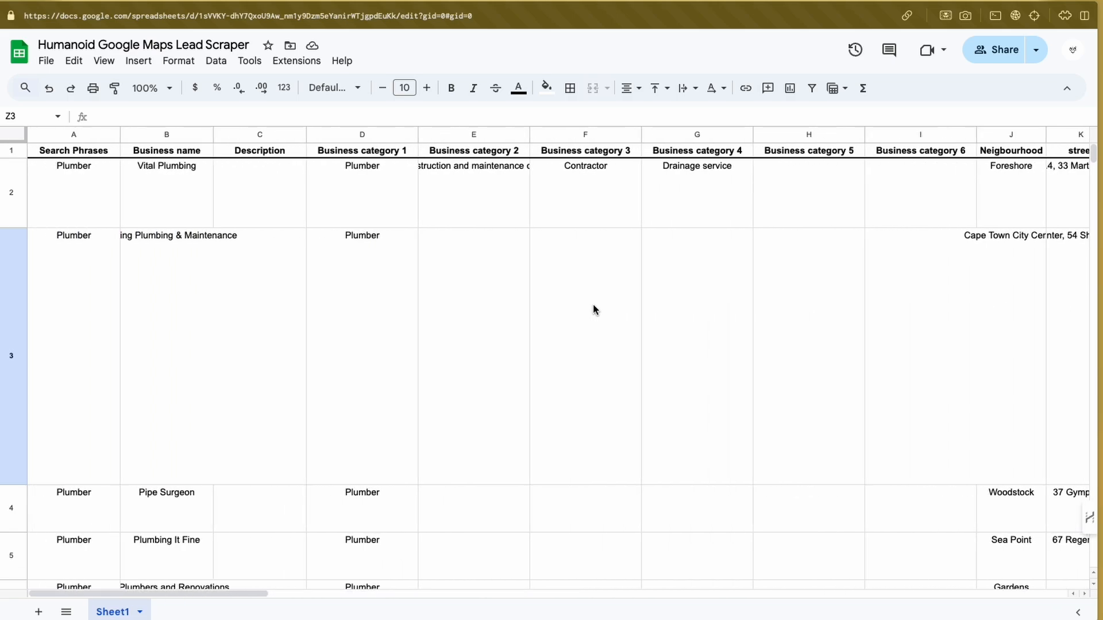
scroll(593, 306, down, 10)
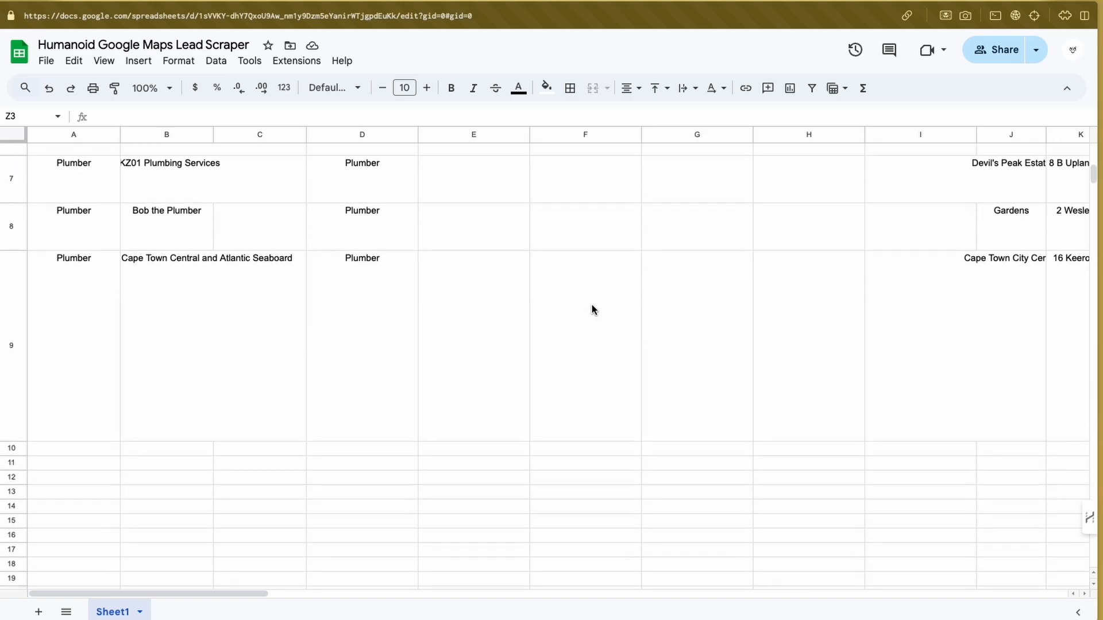
scroll(593, 310, up, 5)
scroll(593, 310, right, 10)
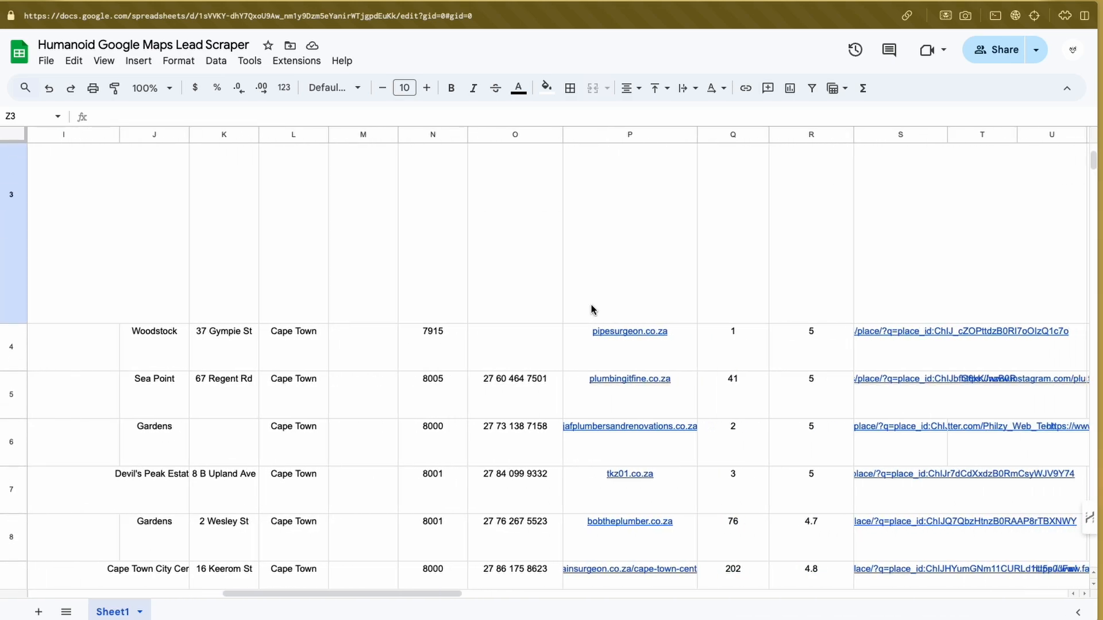
scroll(593, 311, right, 2)
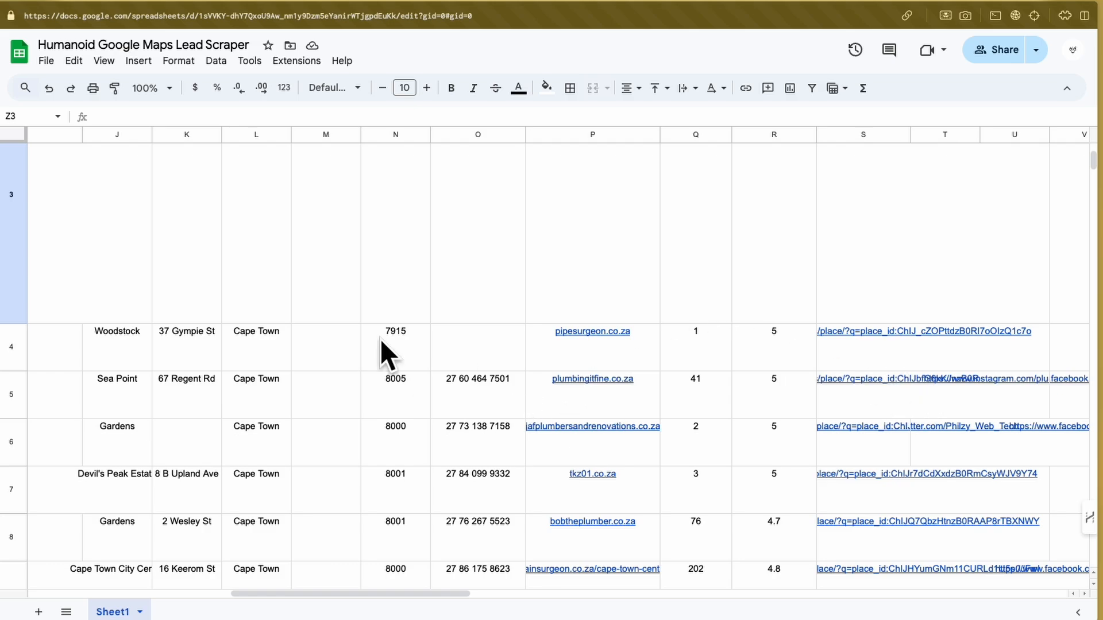
scroll(329, 305, up, 3)
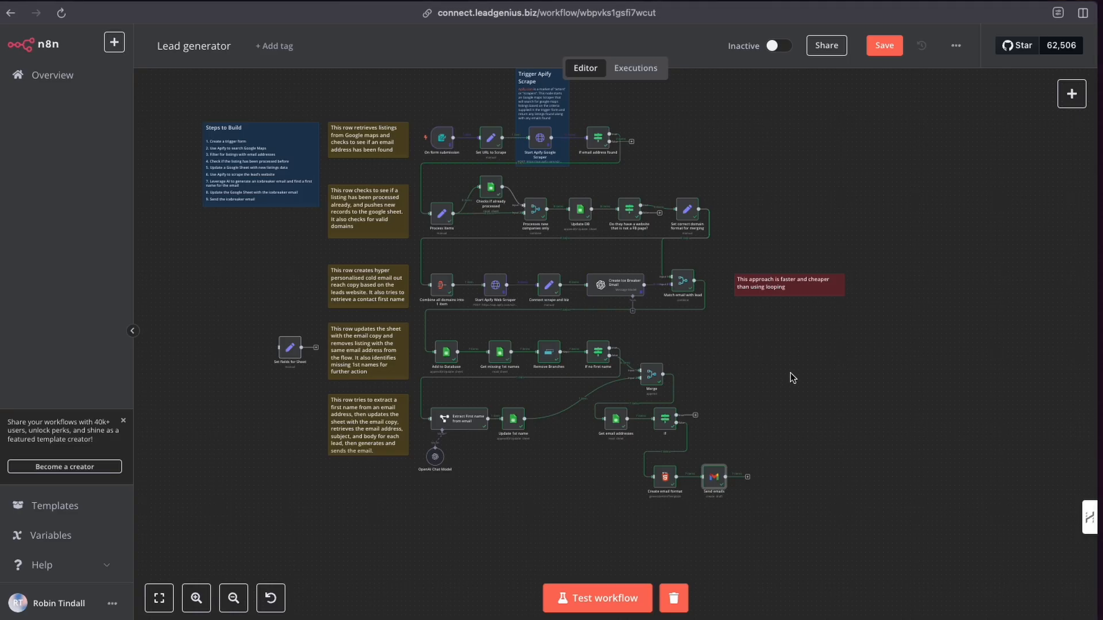
Delete the standalone Set fields for Sheet node from the canvas.
scroll(862, 385, up, 2)
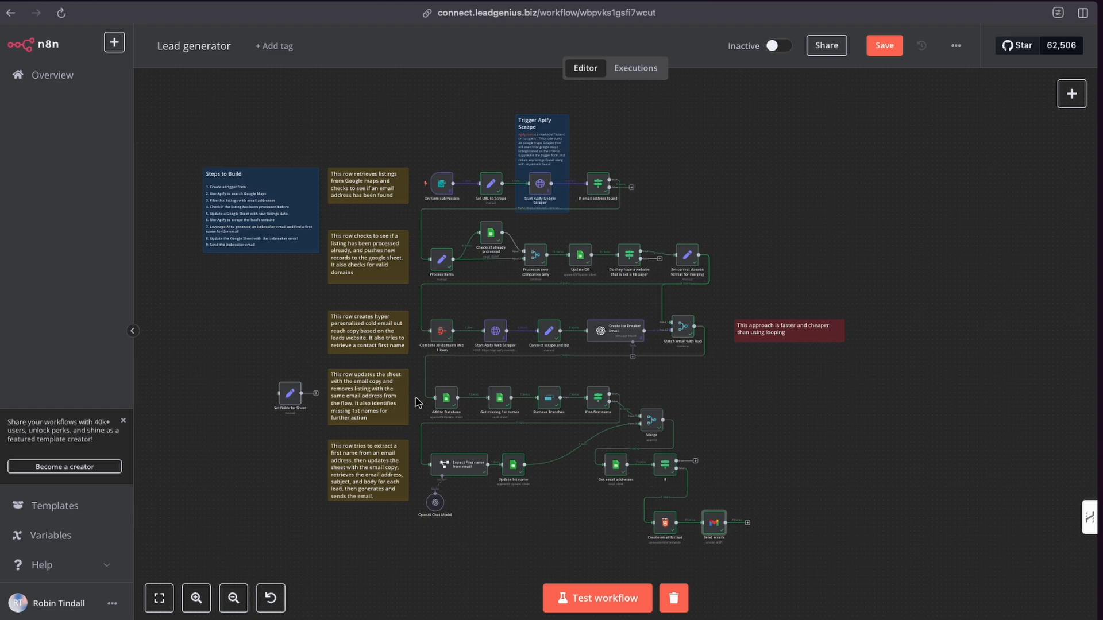
drag(267, 372, 322, 429)
key(Delete)
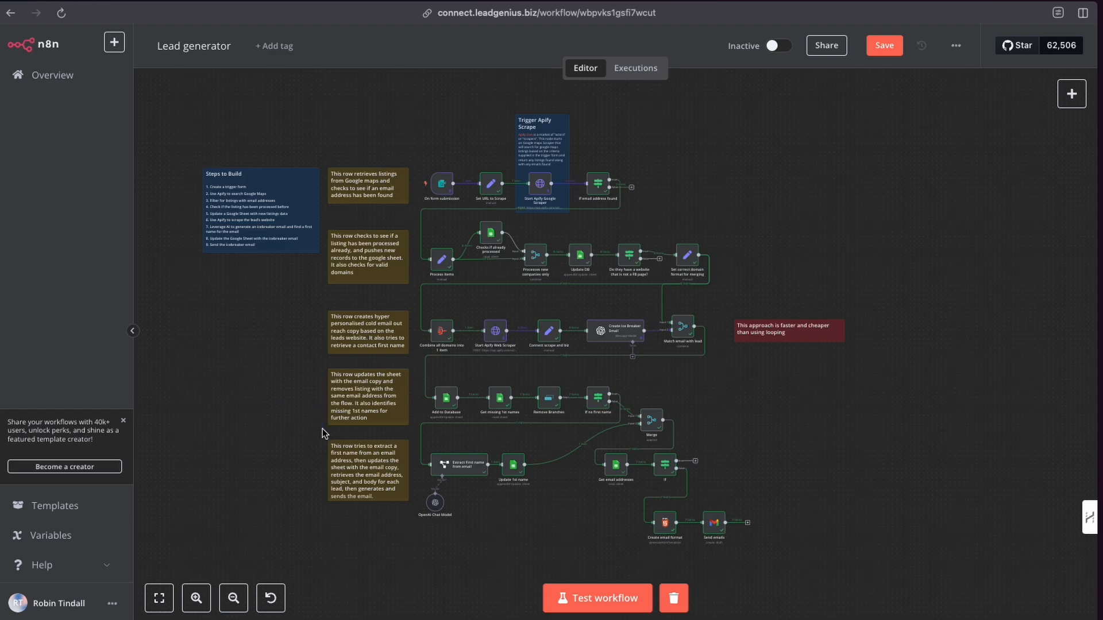